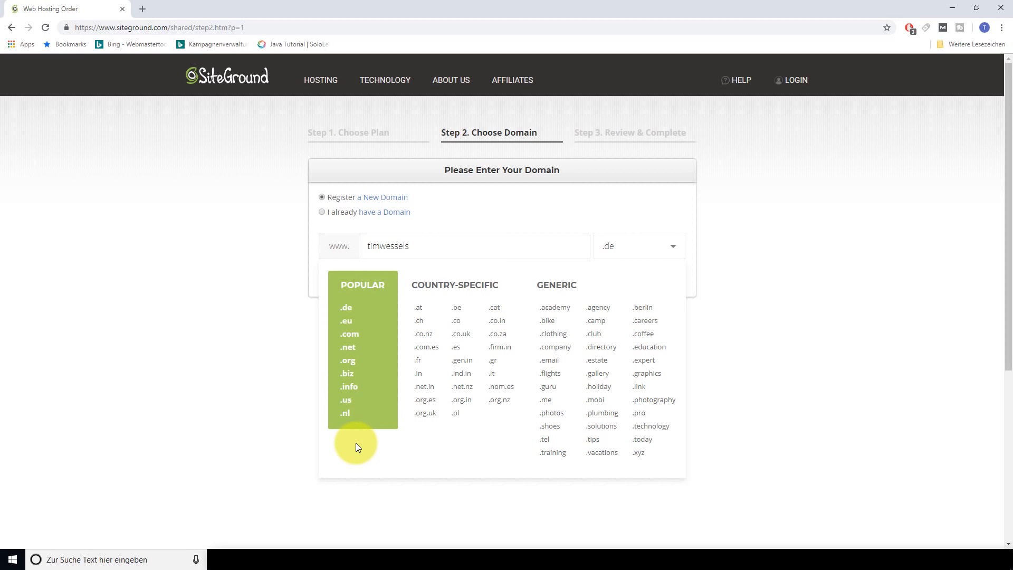
Submit the domain with the .net ending, then add a hyphen to the unavailable name
click(353, 348)
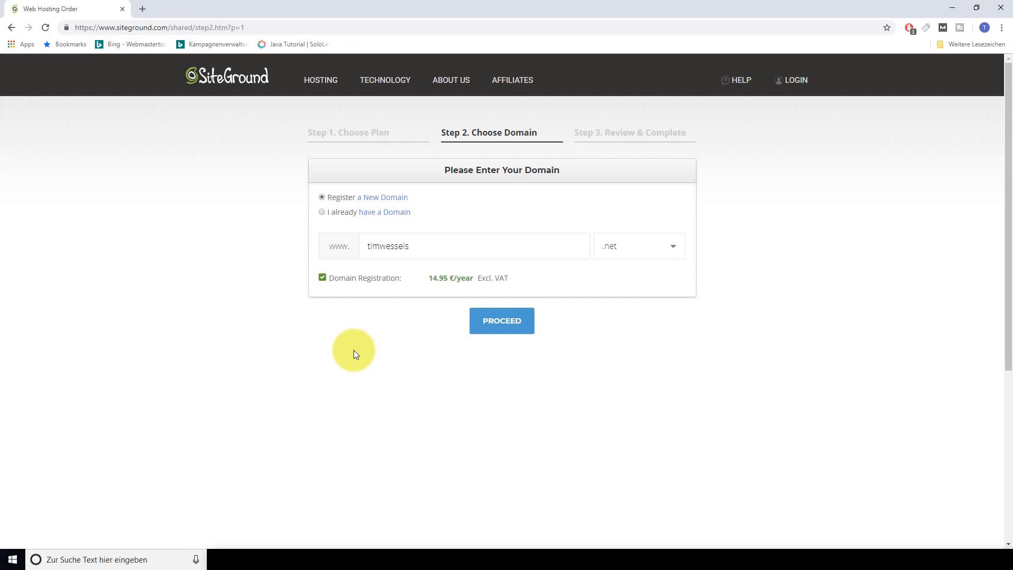
click(507, 330)
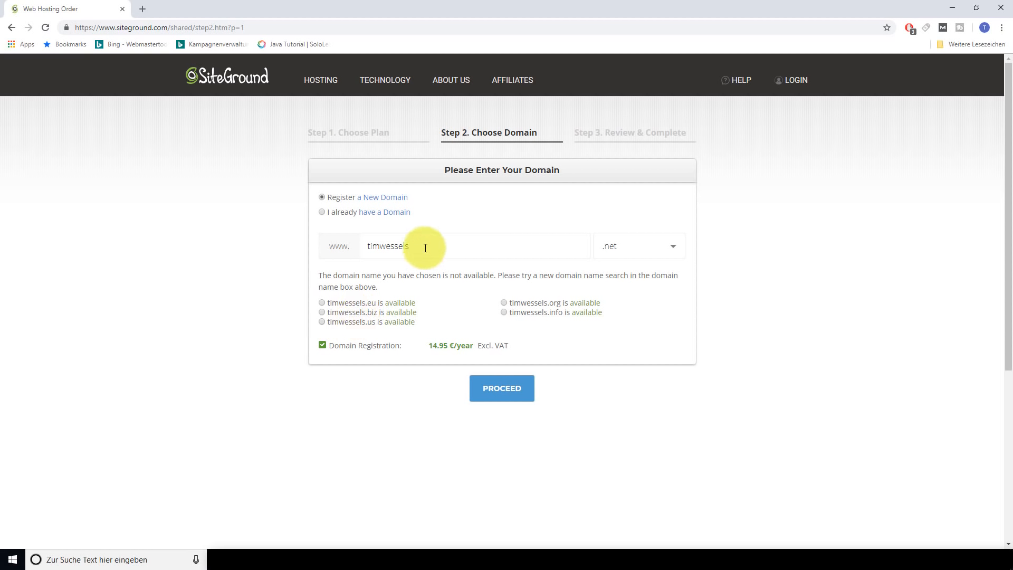
click(382, 246)
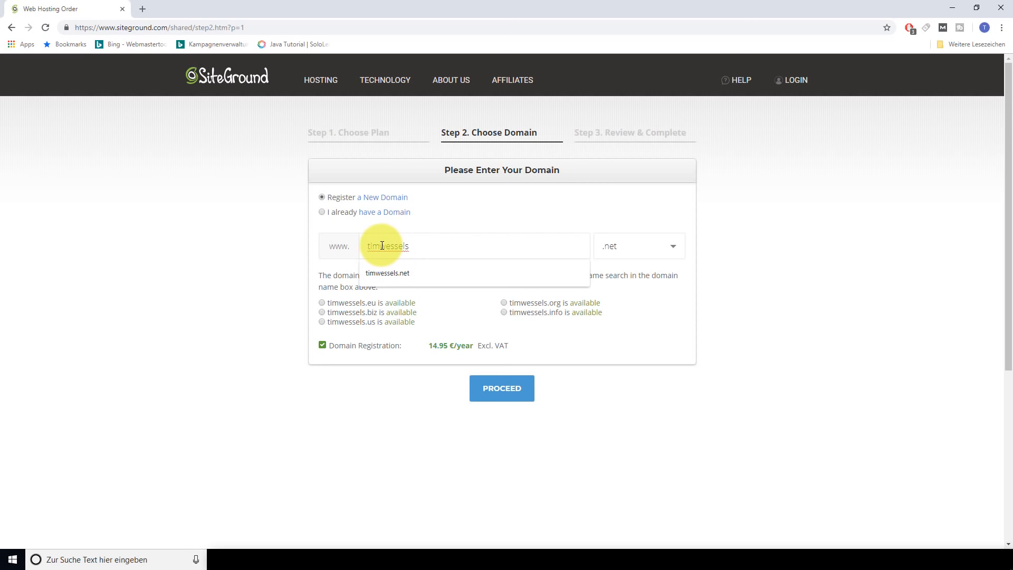
text(-)
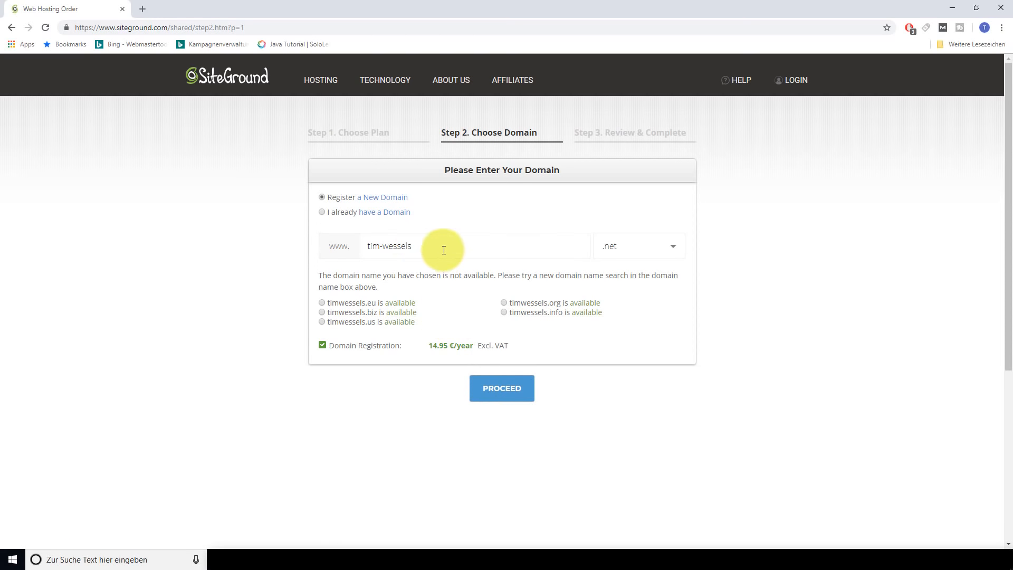
Replace the domain name with testtutorial and submit it
drag(443, 249, 251, 254)
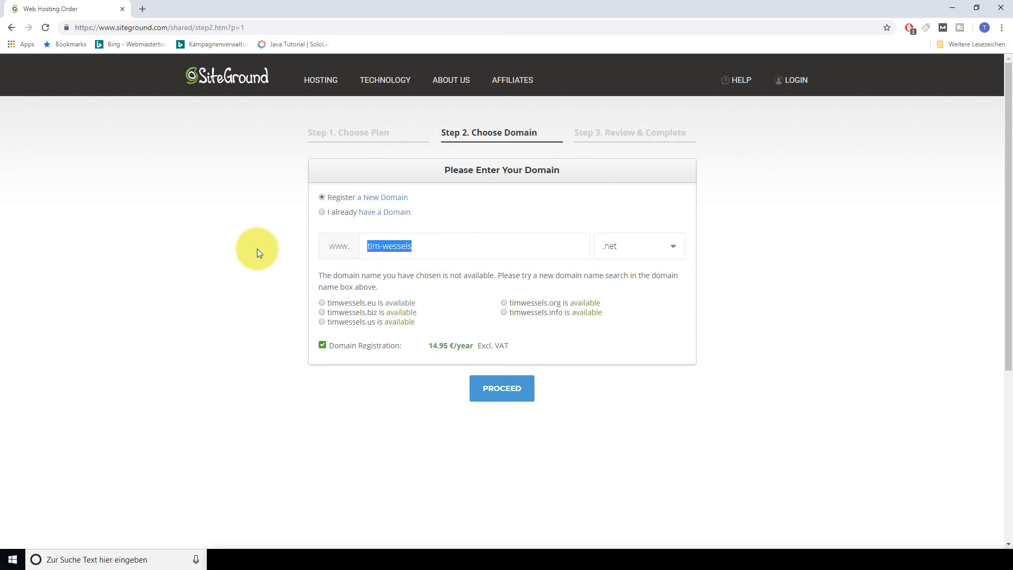
key(BackSpace)
text(testtutorial)
key(Return)
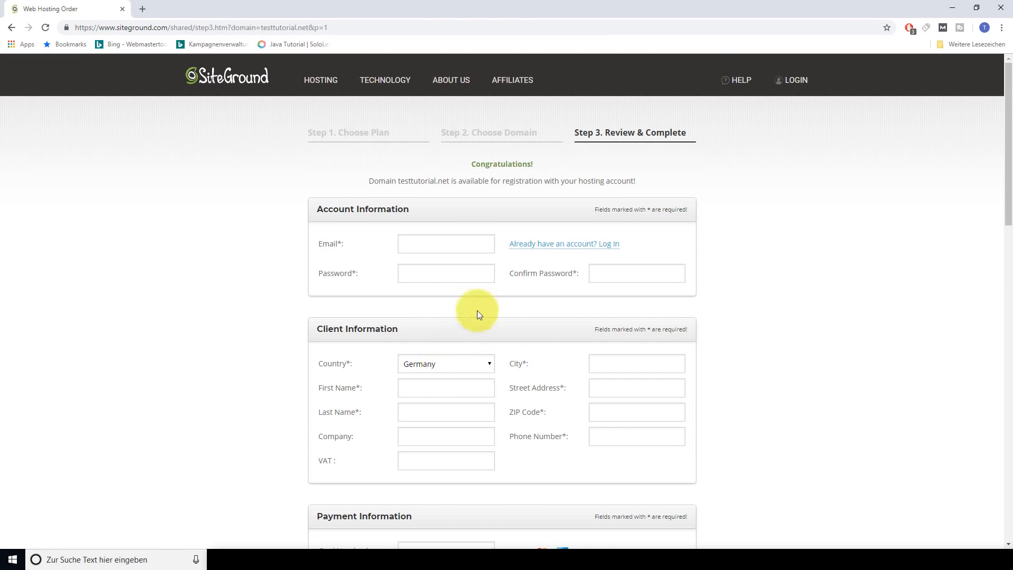
scroll(774, 263, down, 1)
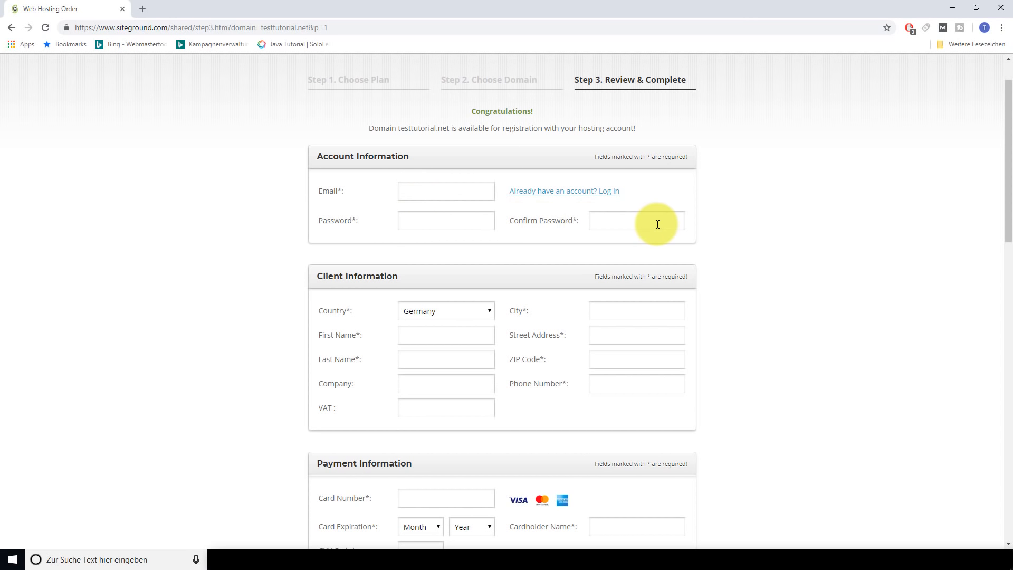
scroll(550, 268, down, 3)
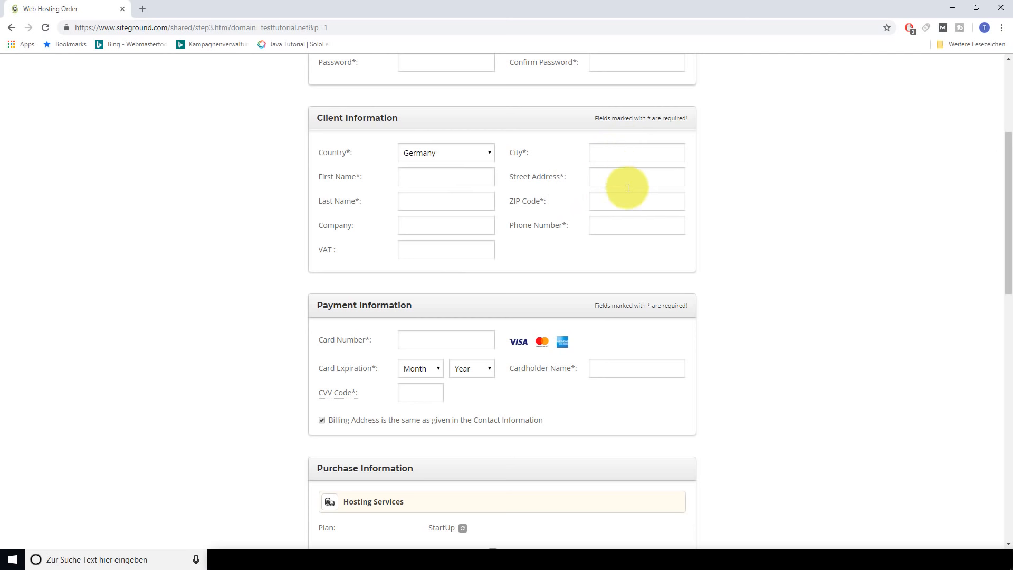
scroll(369, 272, down, 2)
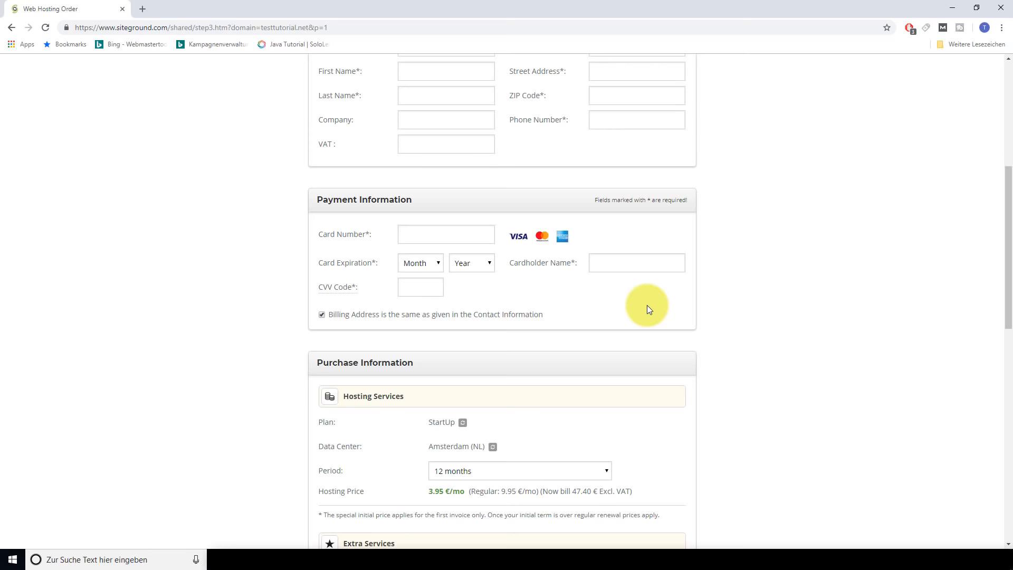
scroll(647, 305, up, 6)
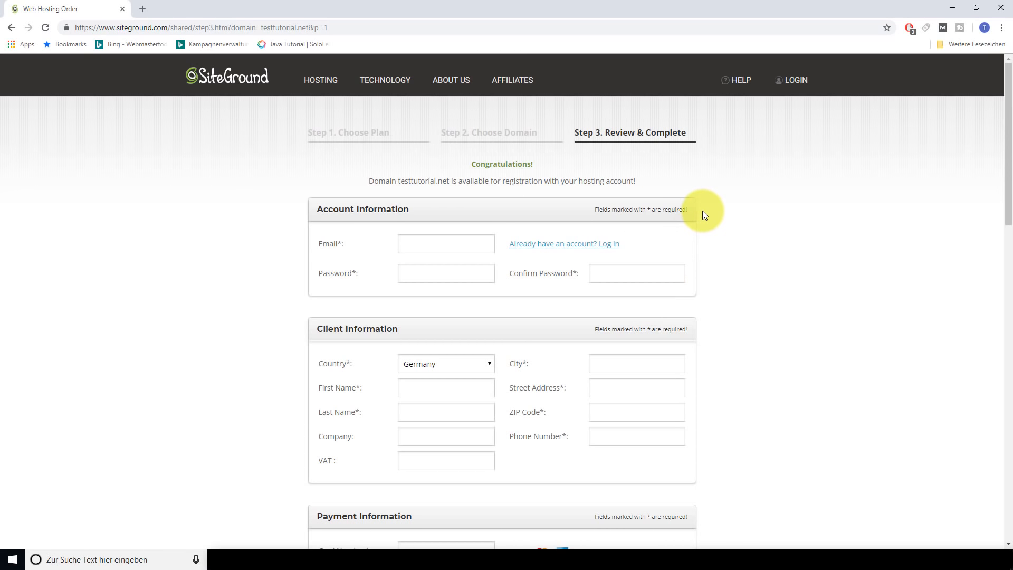
mouse_move(731, 89)
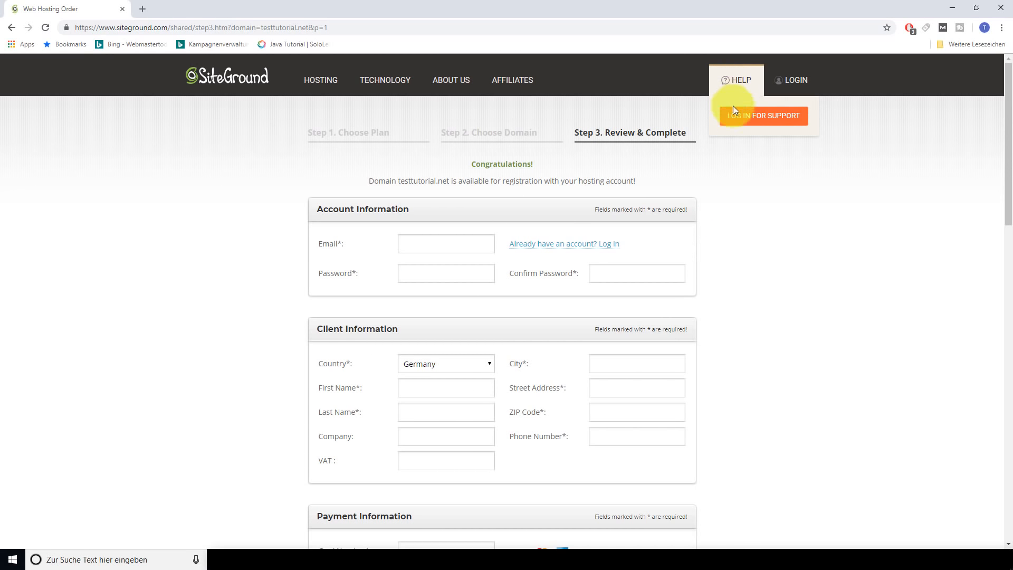
scroll(798, 371, down, 15)
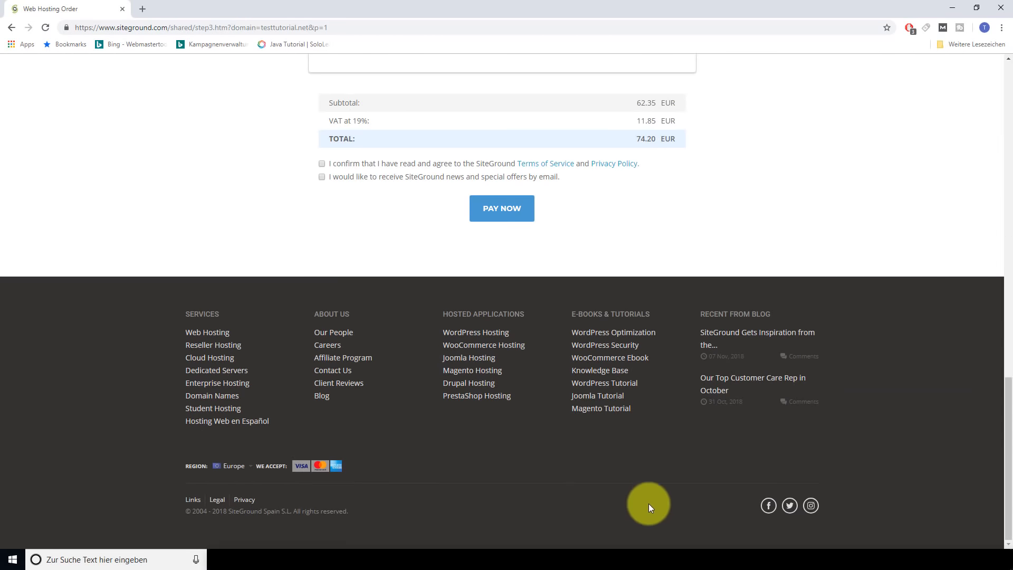
scroll(814, 279, up, 15)
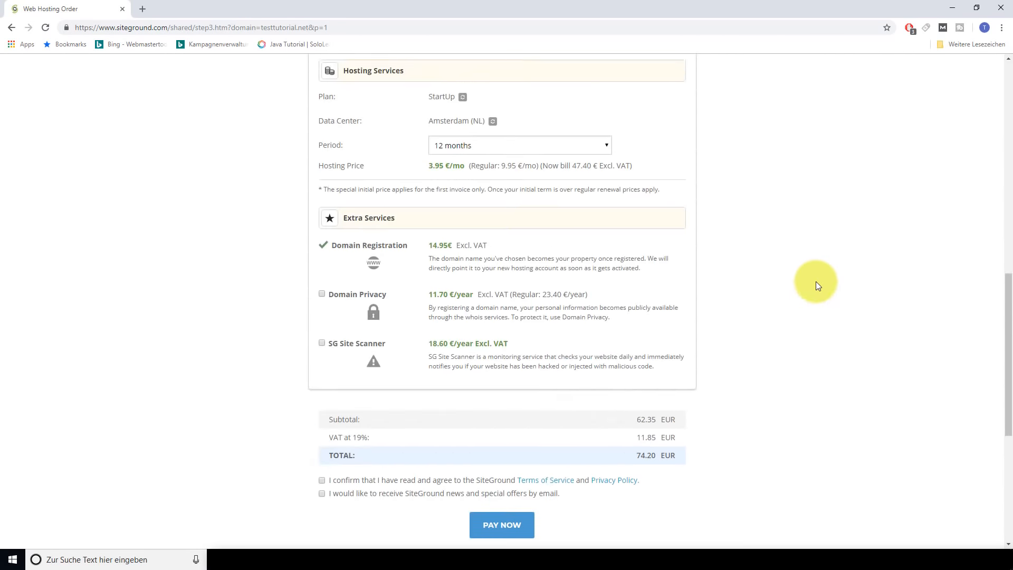
scroll(810, 288, up, 1)
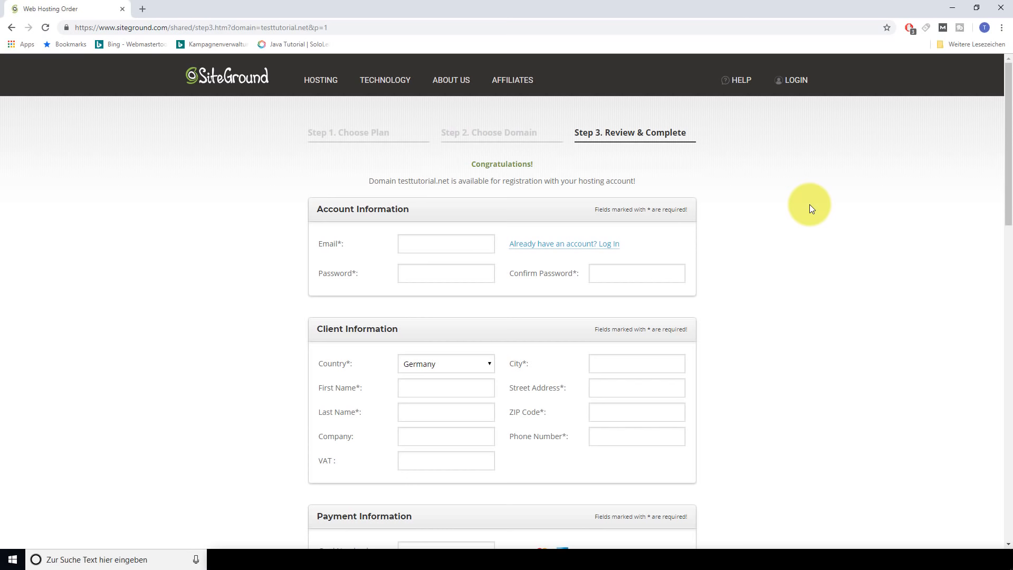
scroll(771, 225, down, 6)
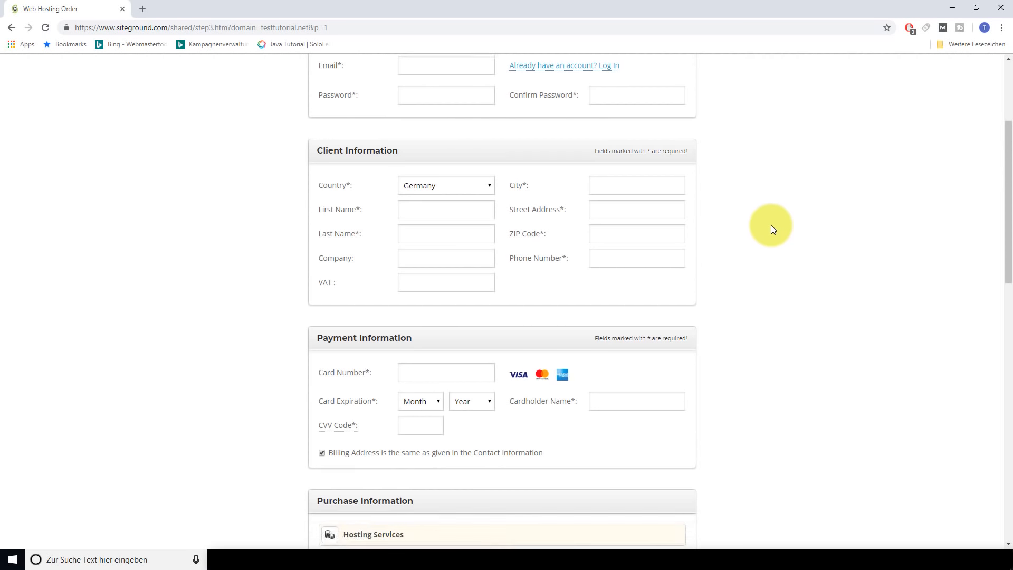
scroll(367, 341, down, 3)
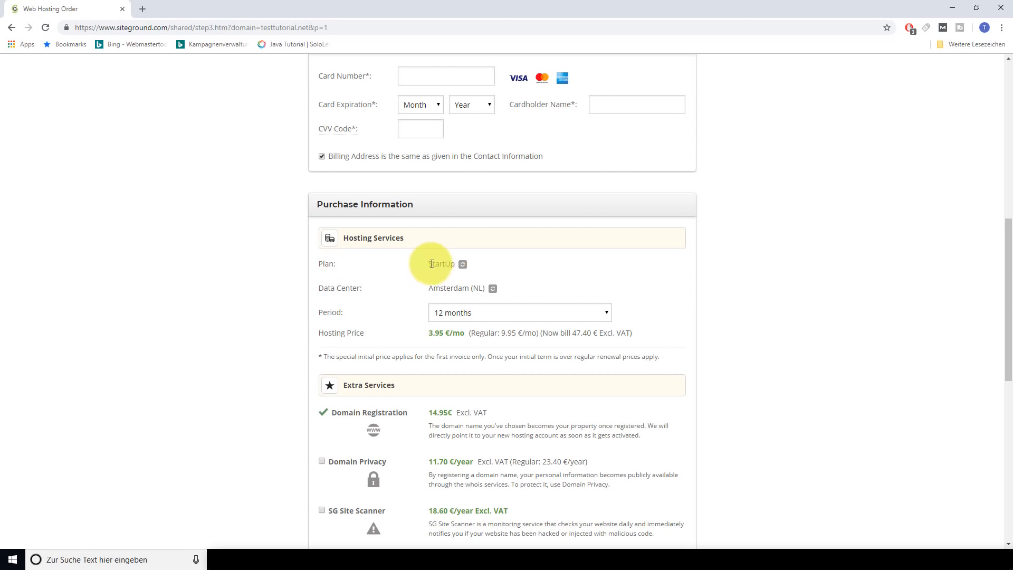
Review the hosting plan options and keep StartUp Hosting Plan at 3.95 €/mo
click(463, 265)
click(607, 267)
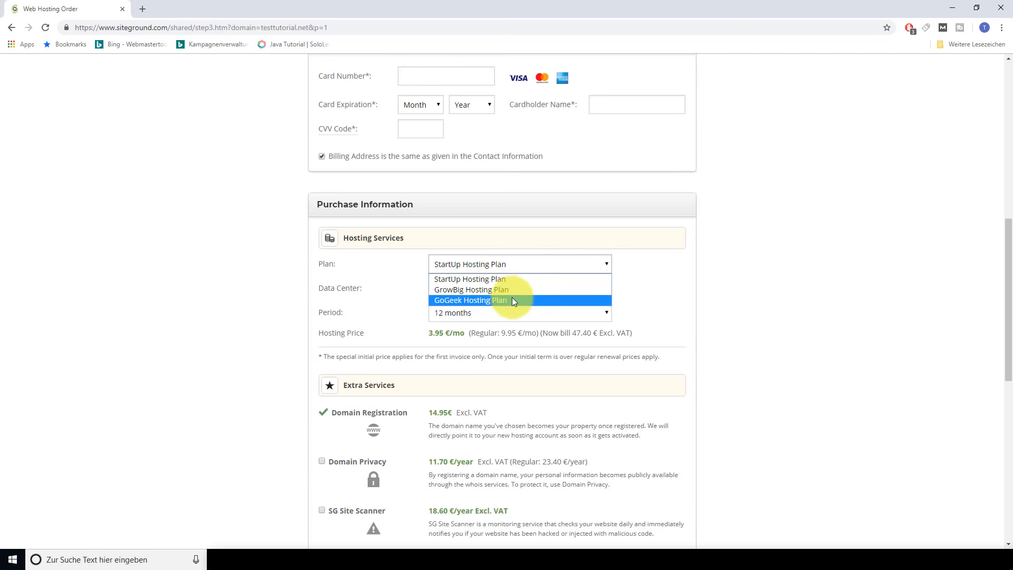
click(517, 280)
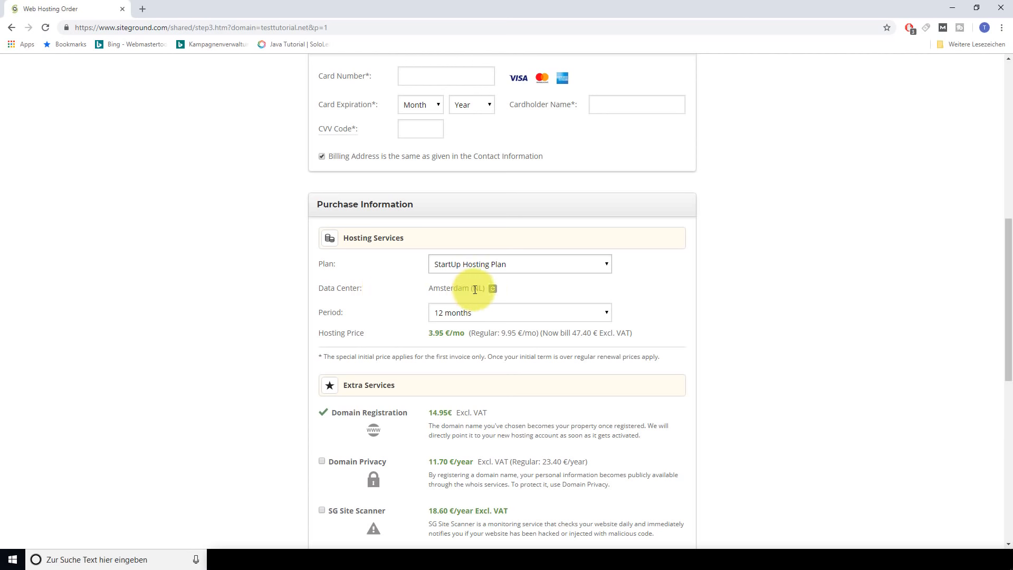
scroll(713, 287, up, 9)
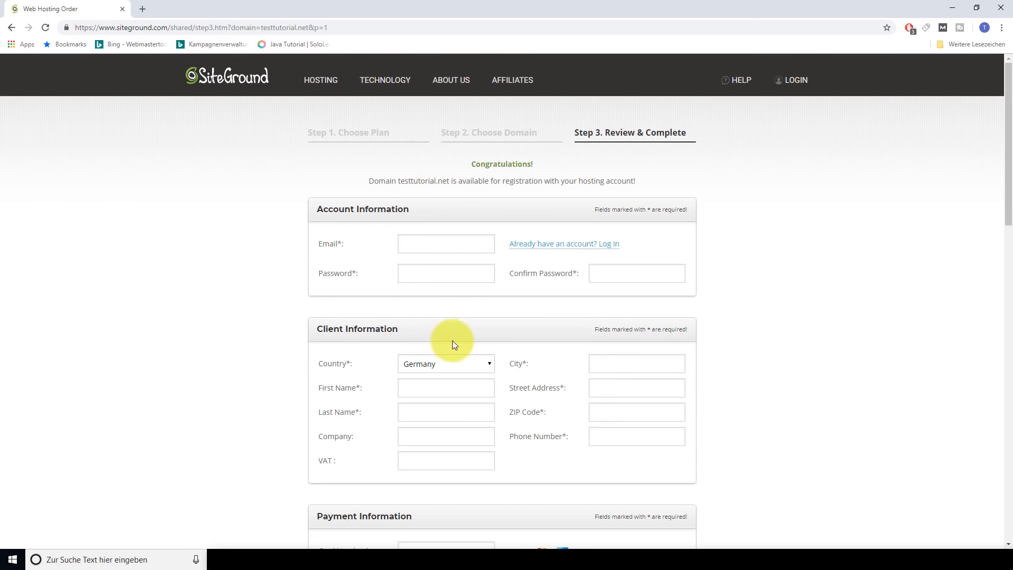
scroll(463, 364, down, 8)
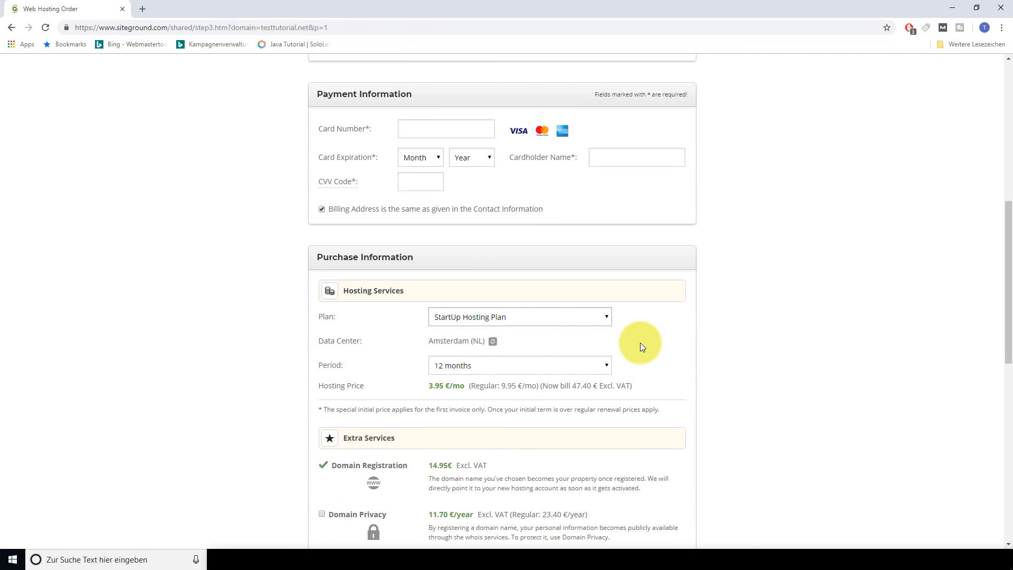
Review the data center locations and keep Amsterdam (NL), leaving the subtotal at 62.35 EUR
click(492, 343)
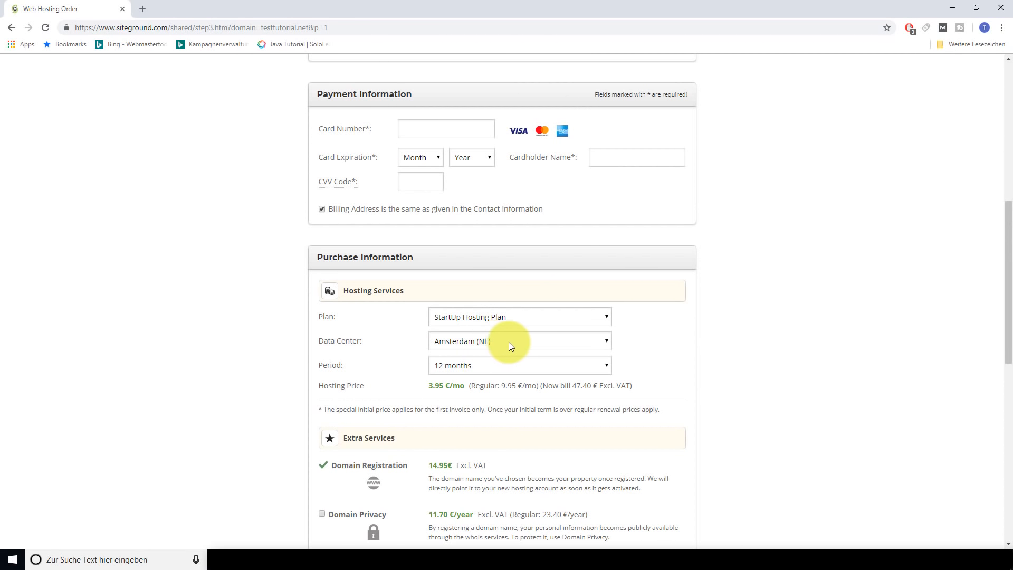
click(606, 341)
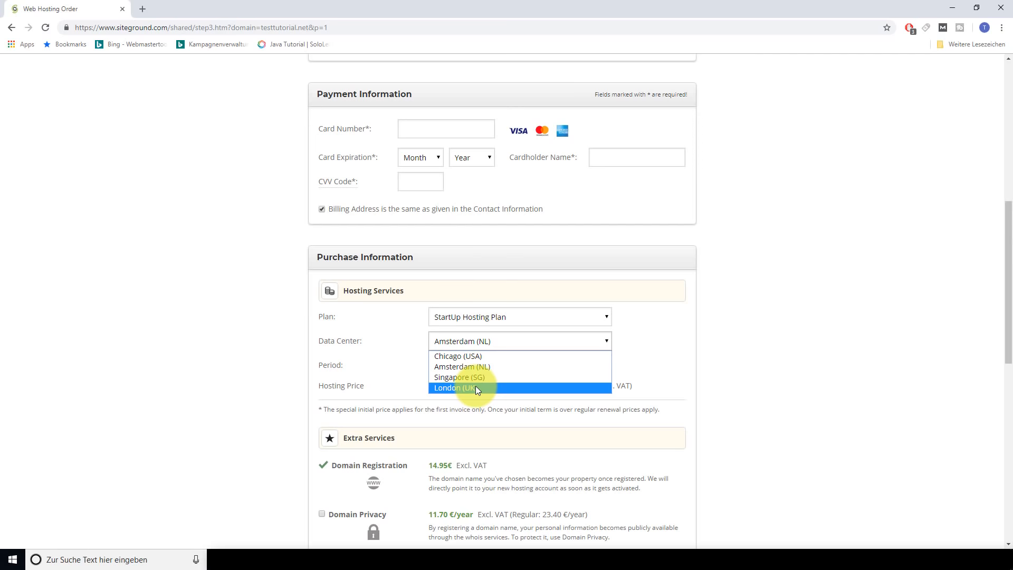
click(480, 368)
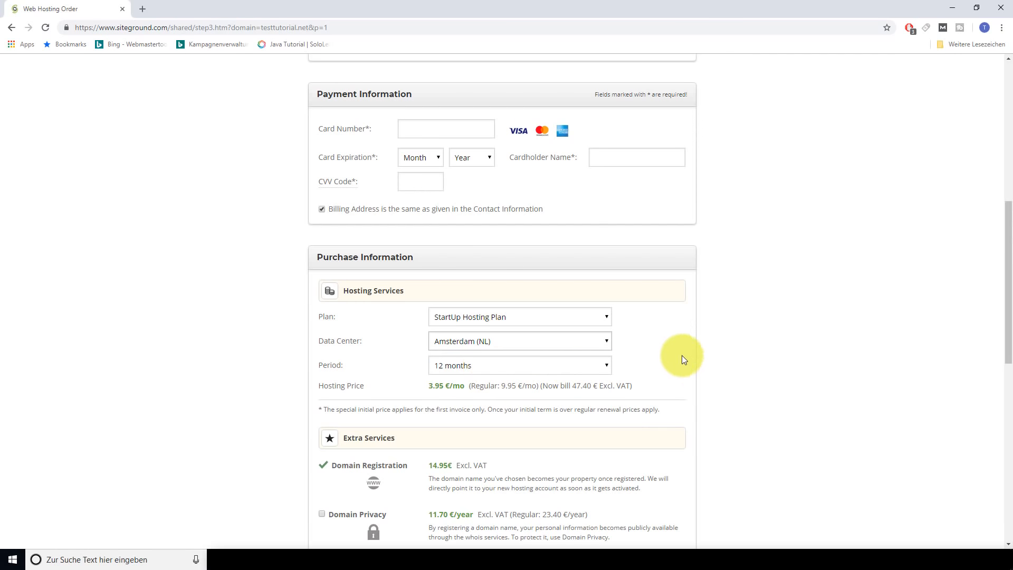
scroll(681, 356, down, 2)
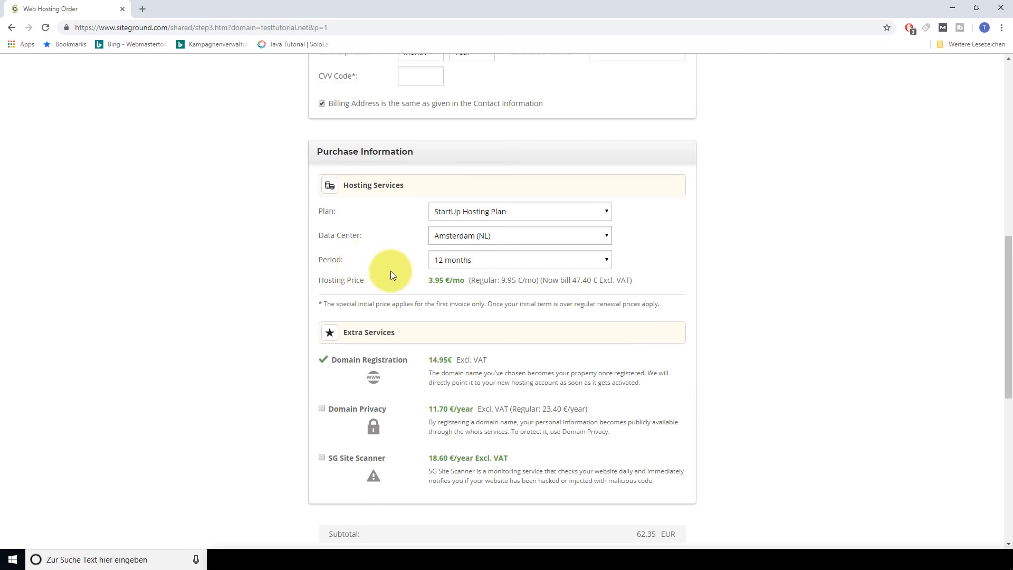
click(604, 261)
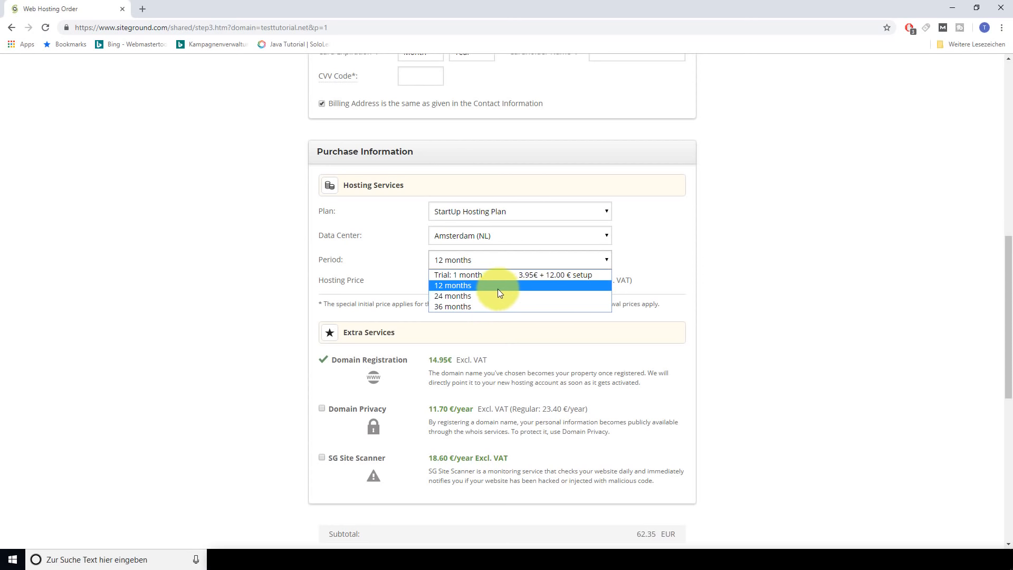
click(498, 287)
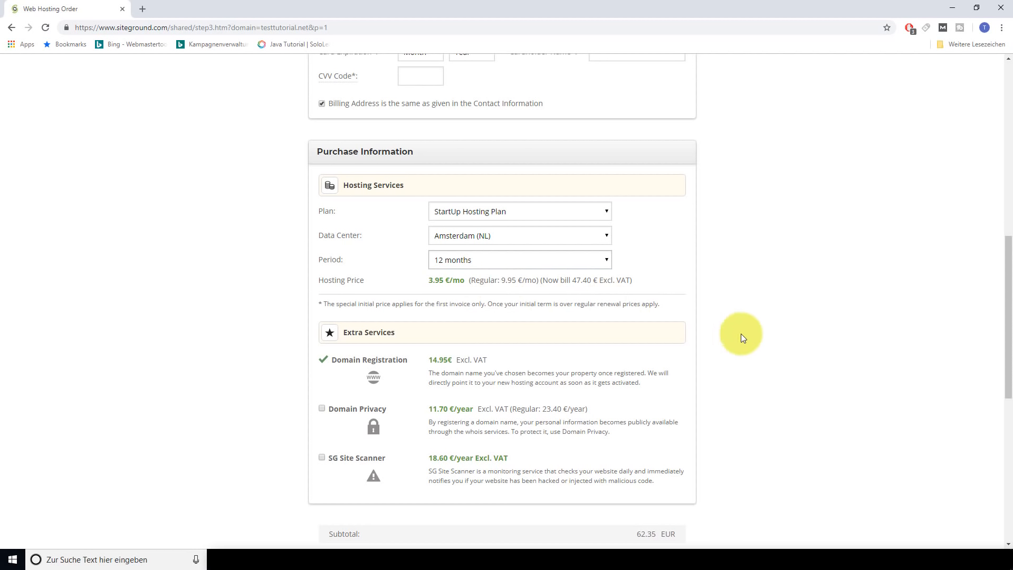
scroll(741, 333, down, 3)
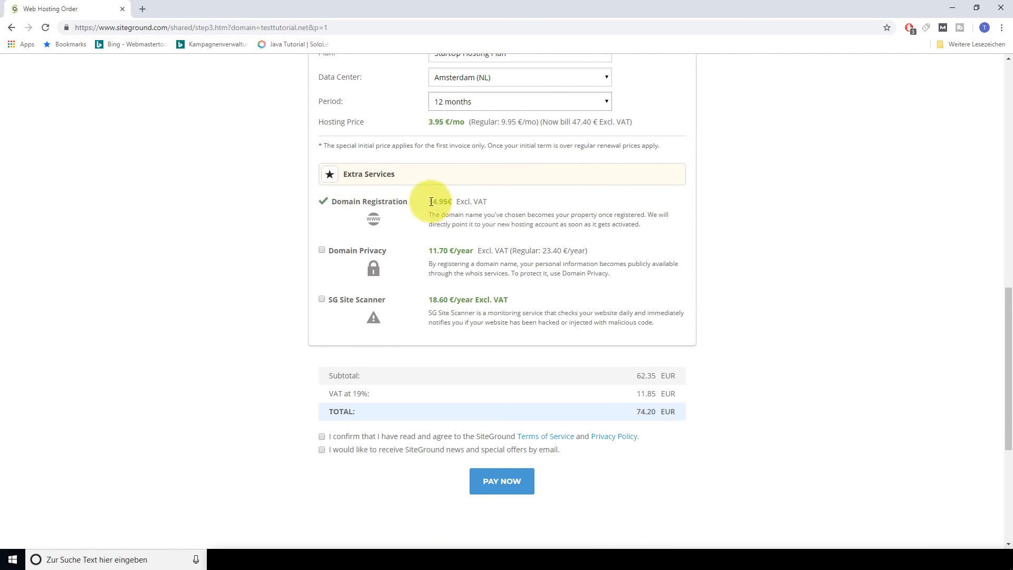
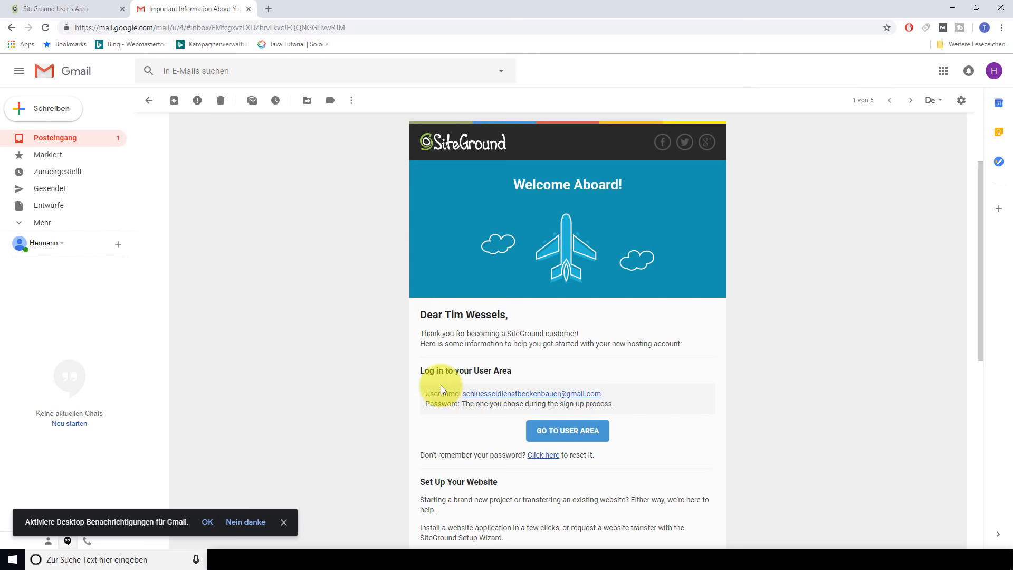
Scroll through the SiteGround welcome email, then switch to the SiteGround User's Area tab
scroll(373, 269, down, 3)
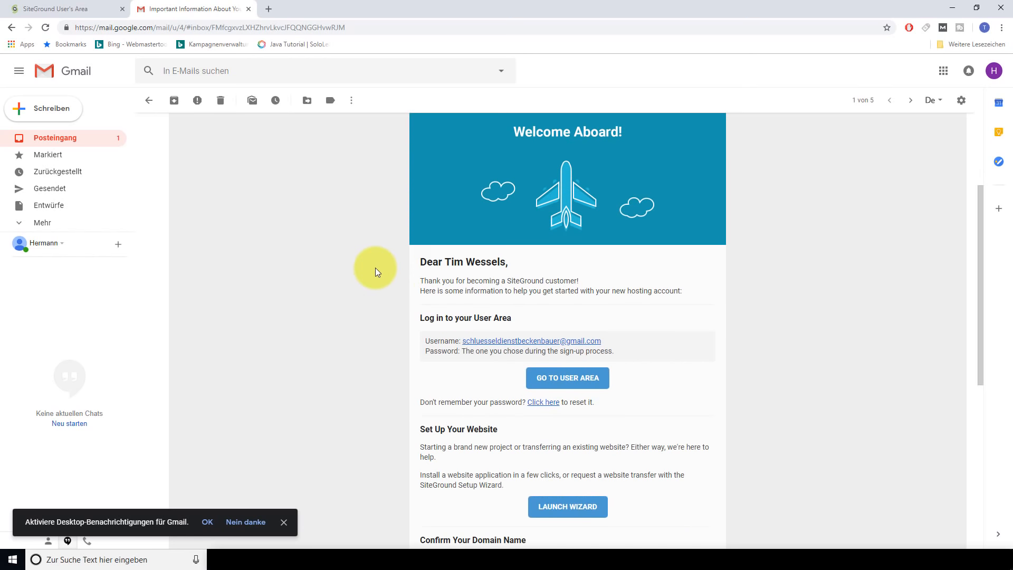
click(92, 9)
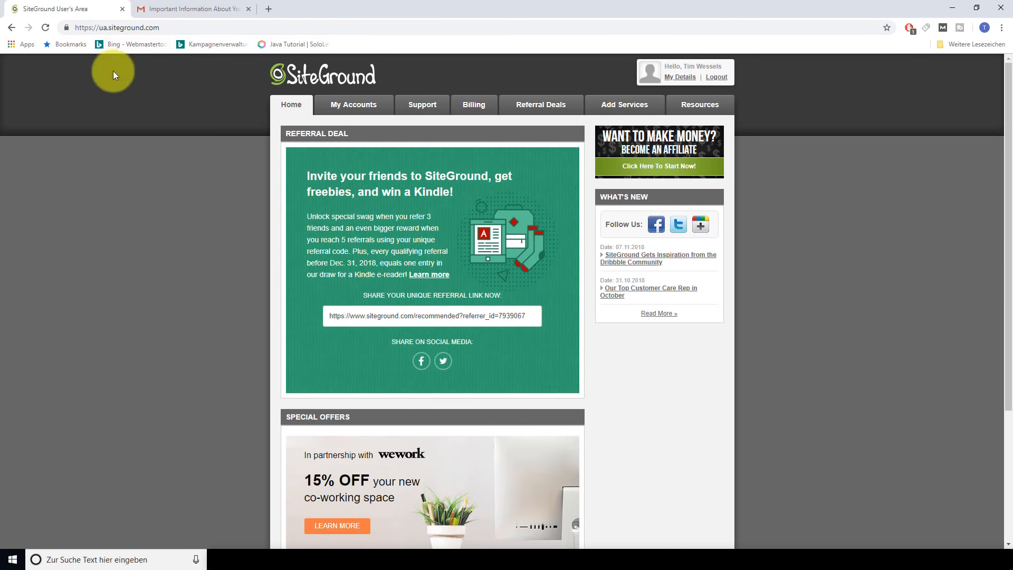
Close the Gmail tab and enter the testtutorial.net cPanel from My Accounts
click(248, 9)
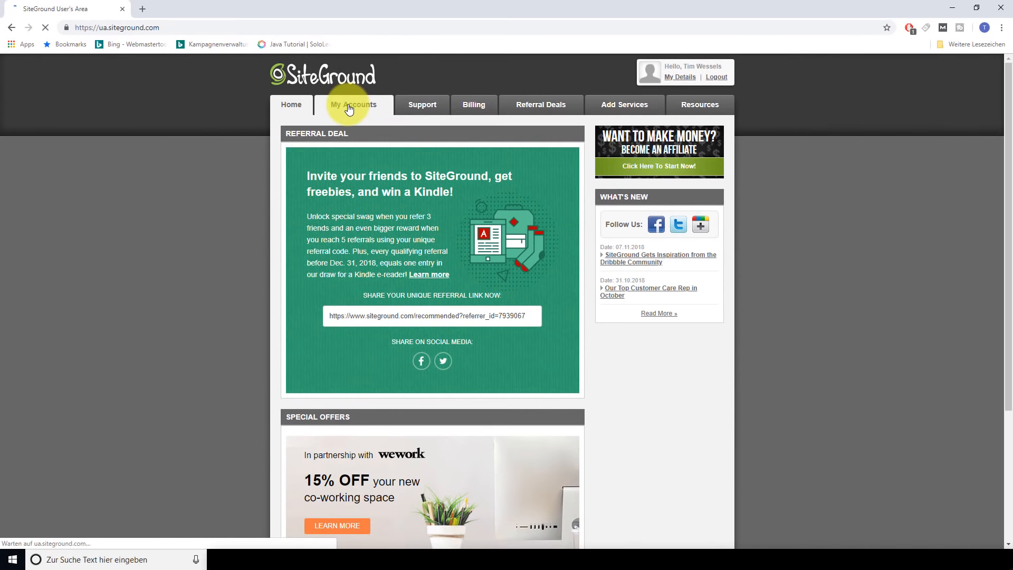
click(453, 98)
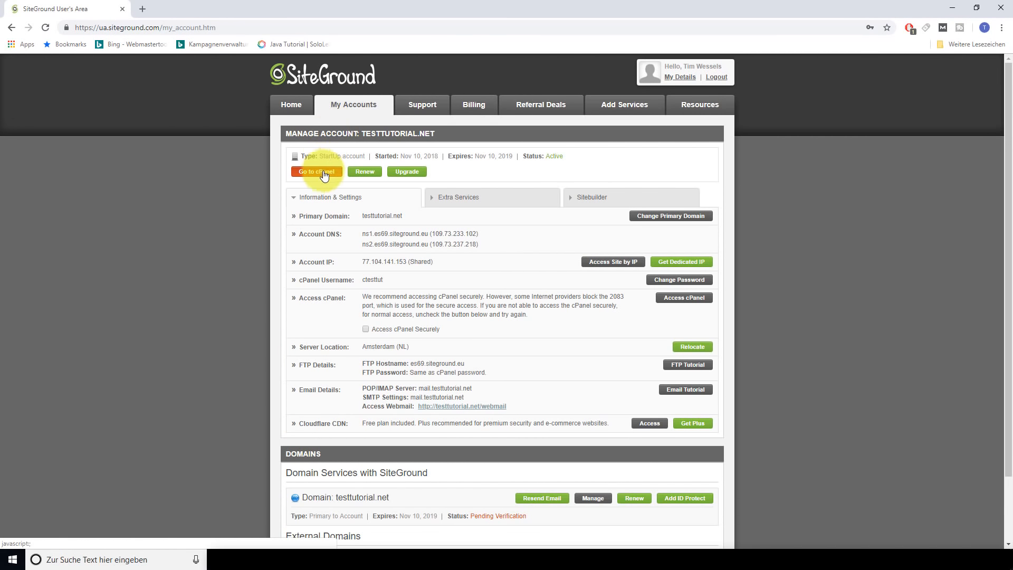
click(325, 173)
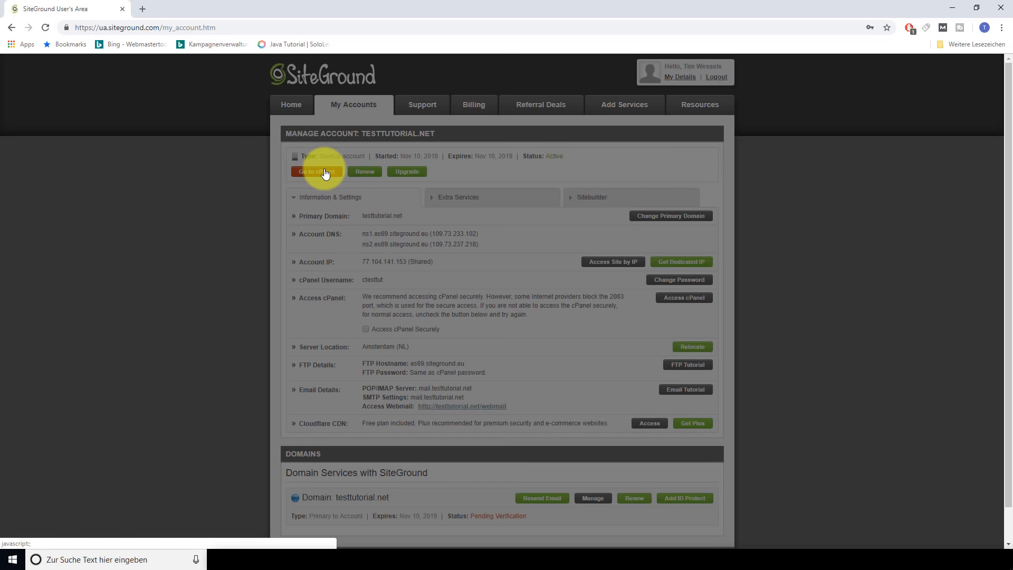
click(505, 243)
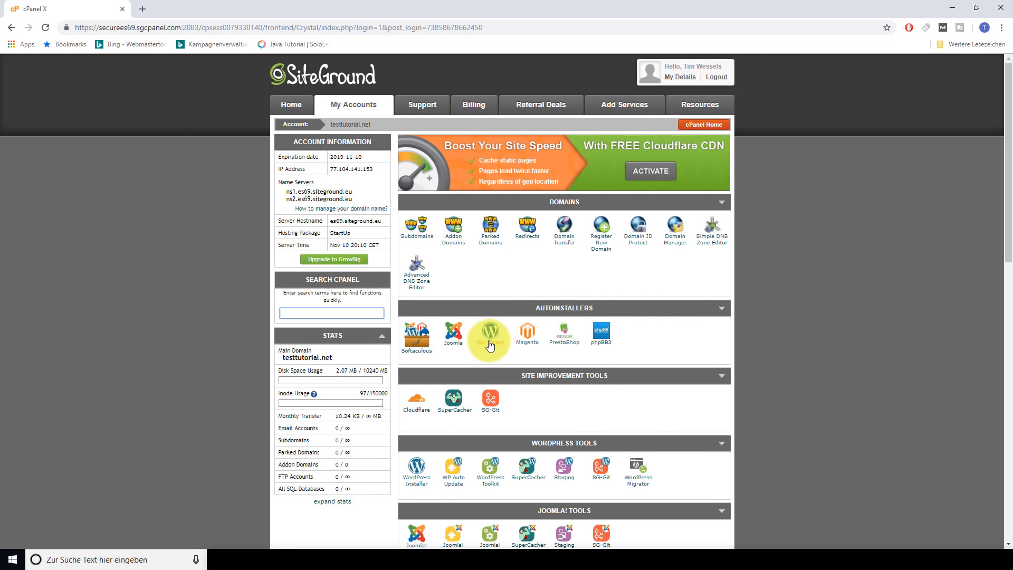
Launch the Softaculous WordPress autoinstaller and open its Install form for testtutorial.net
click(491, 344)
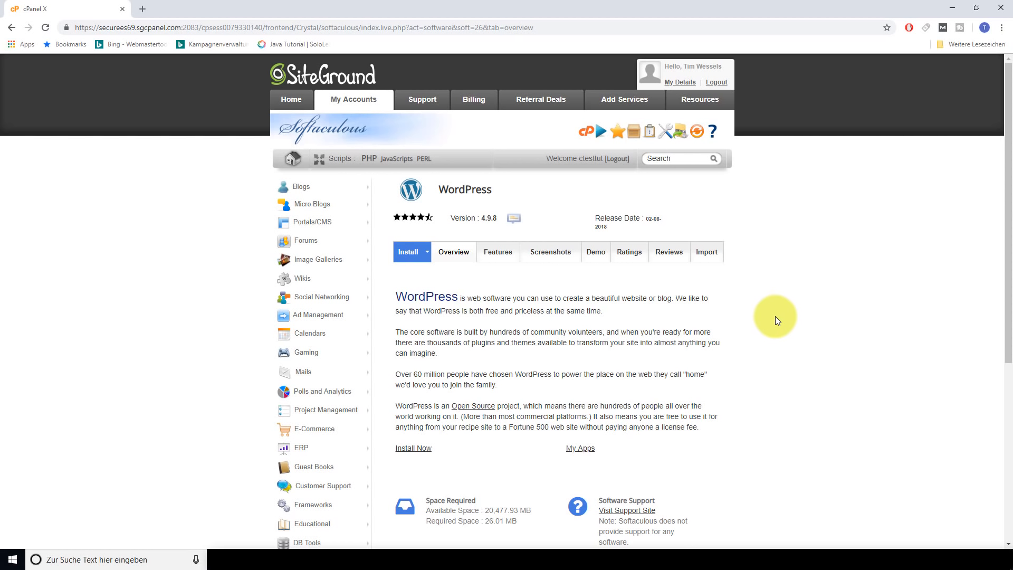
click(413, 259)
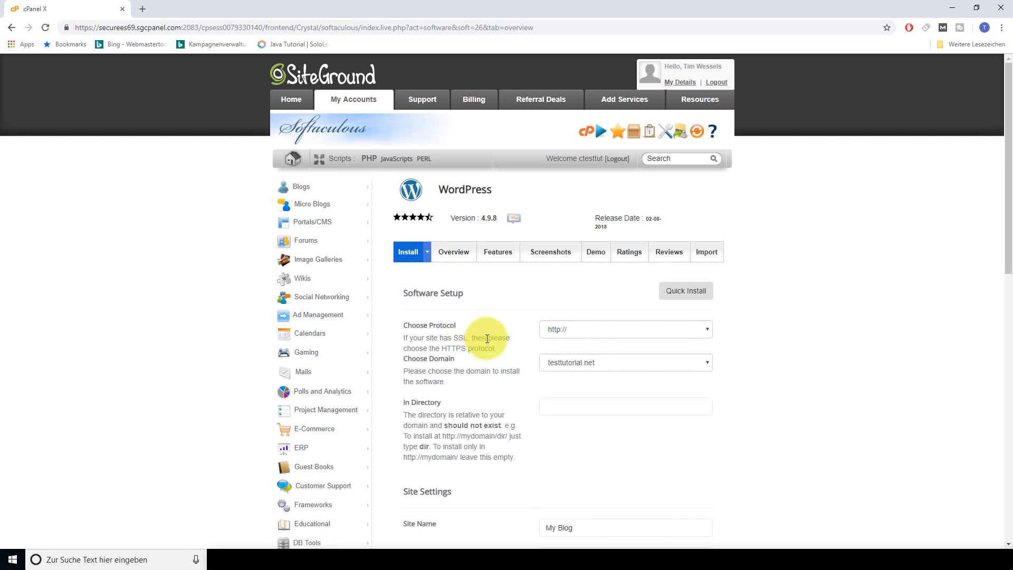
click(426, 330)
click(451, 338)
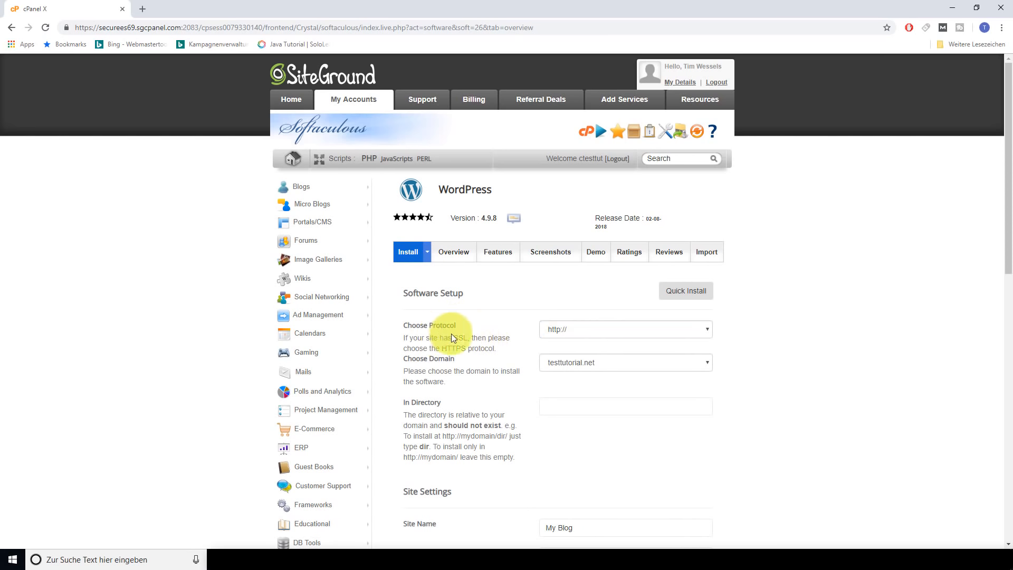
click(565, 331)
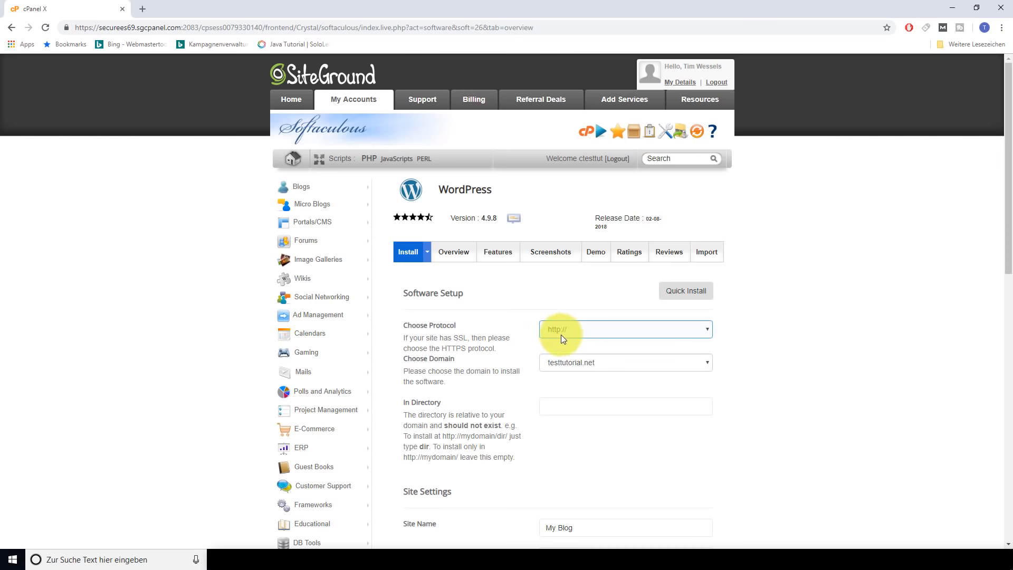
scroll(608, 403, down, 8)
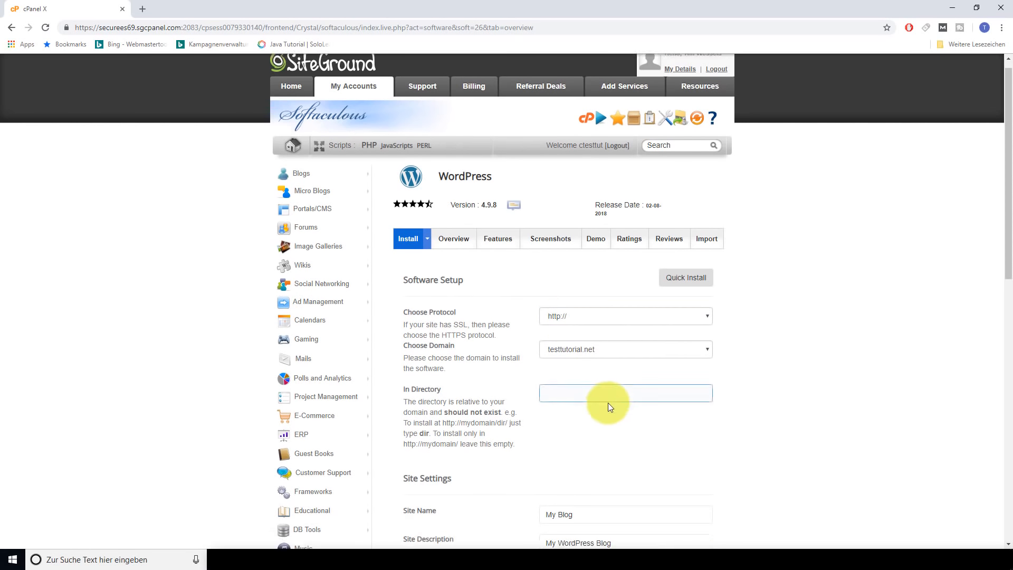
scroll(680, 404, down, 4)
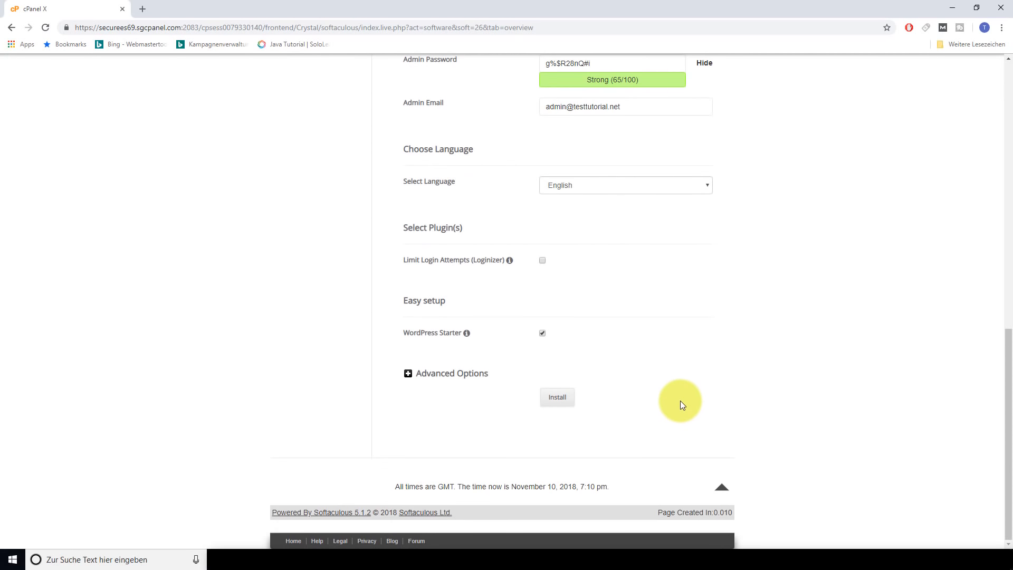
scroll(680, 403, up, 8)
scroll(736, 375, up, 2)
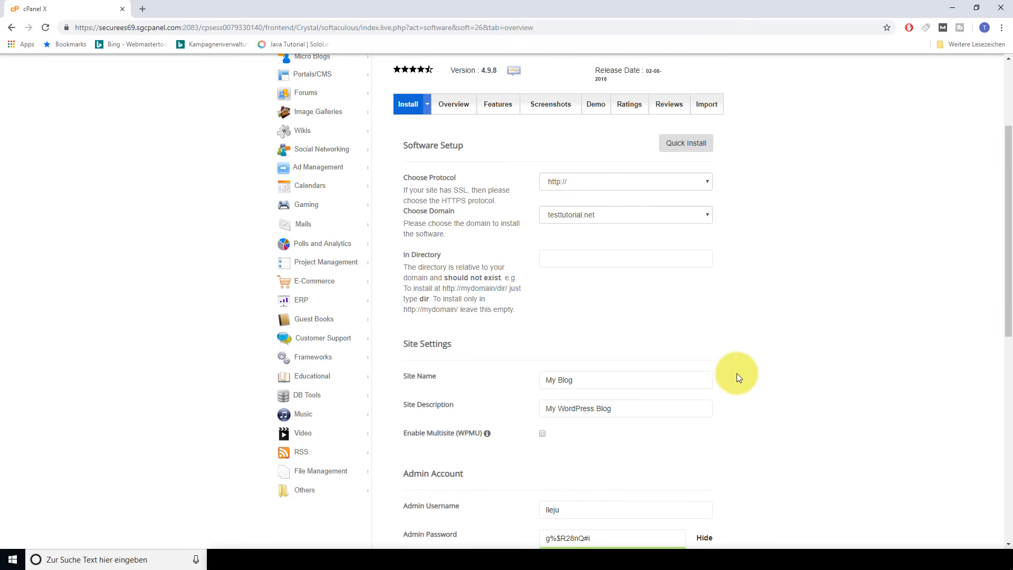
scroll(606, 295, up, 1)
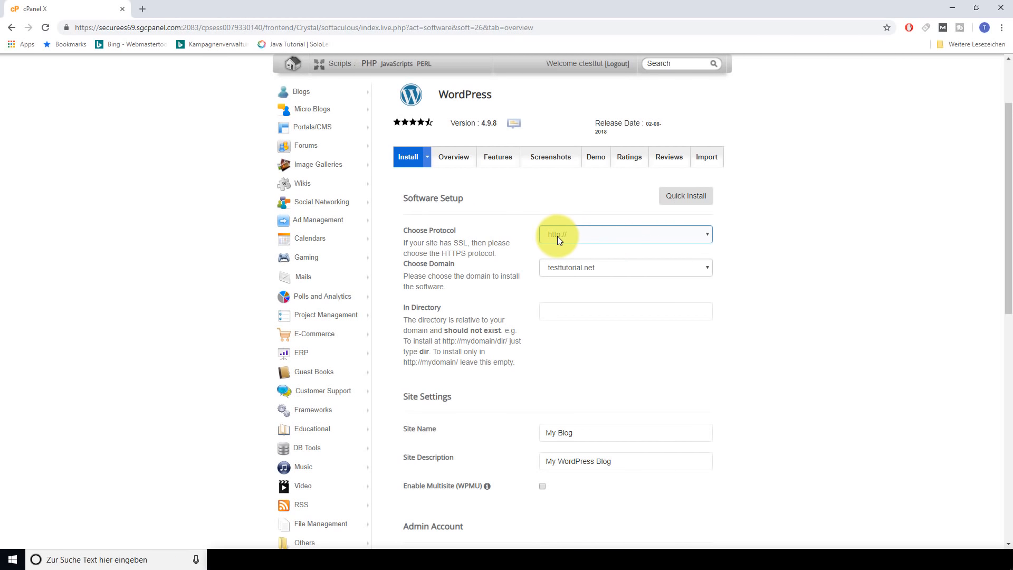
click(708, 234)
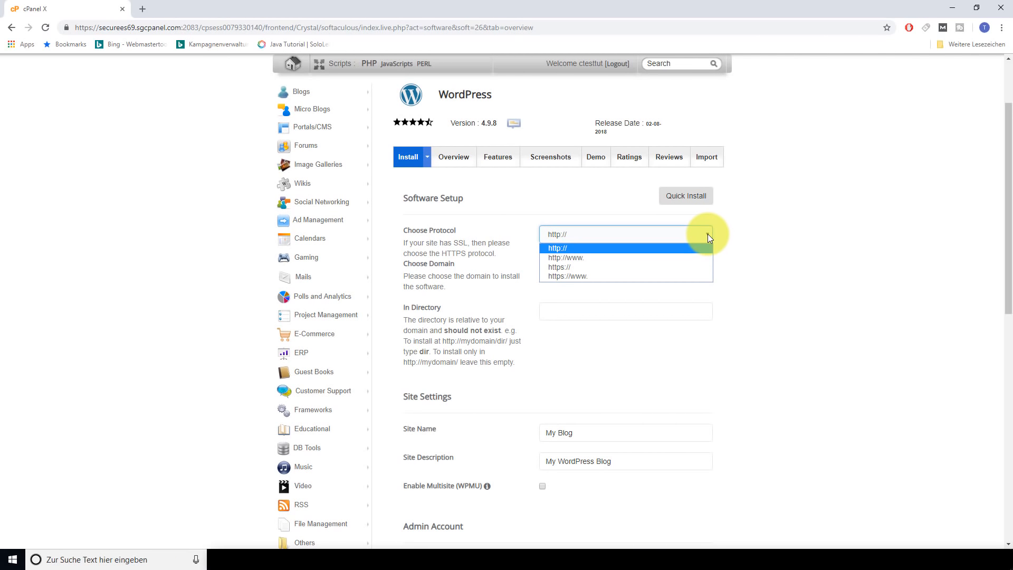
click(597, 267)
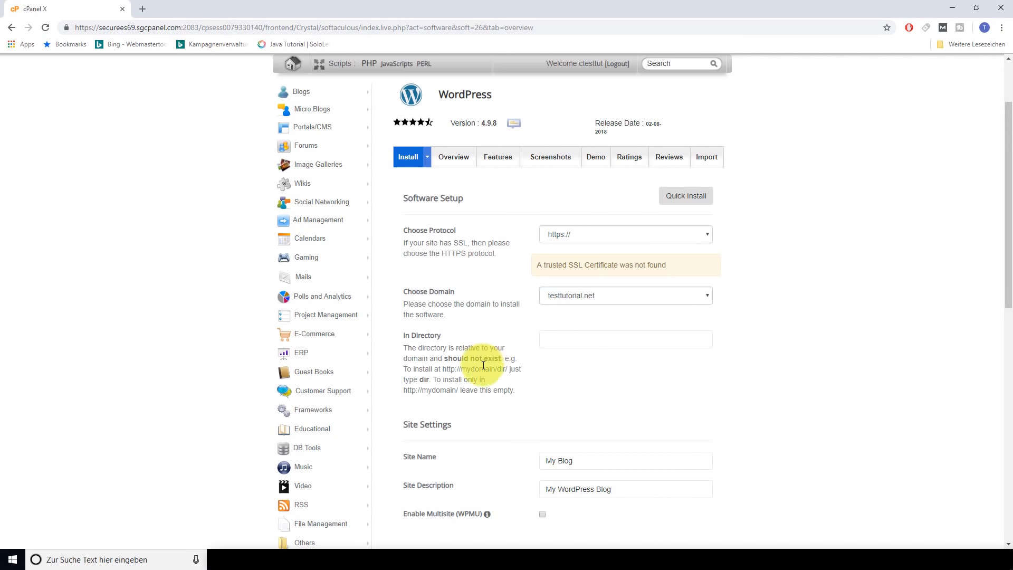
scroll(625, 449, down, 3)
scroll(632, 447, up, 5)
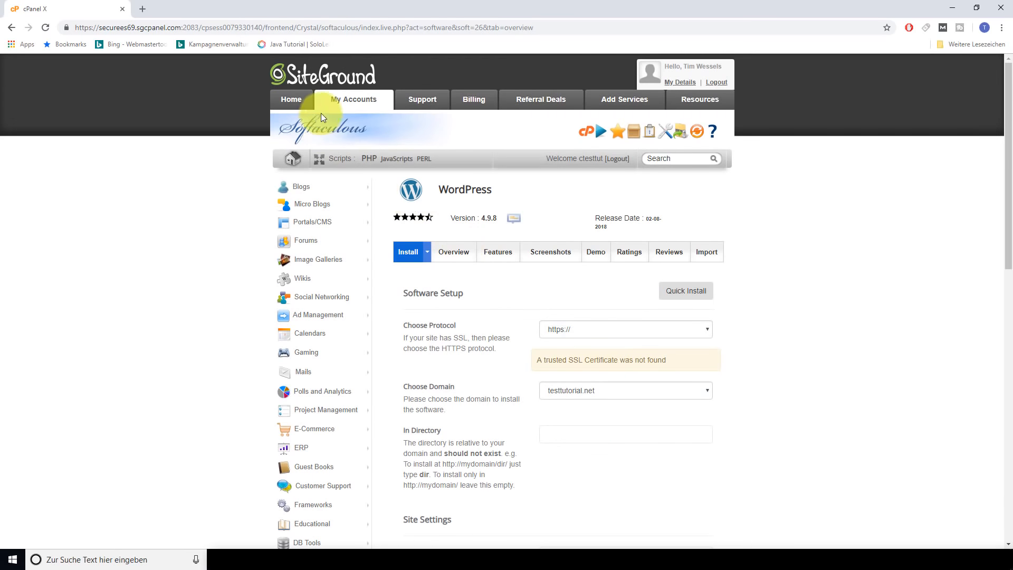
Leave the installer and return to the cPanel home, scrolling down to Security
click(352, 101)
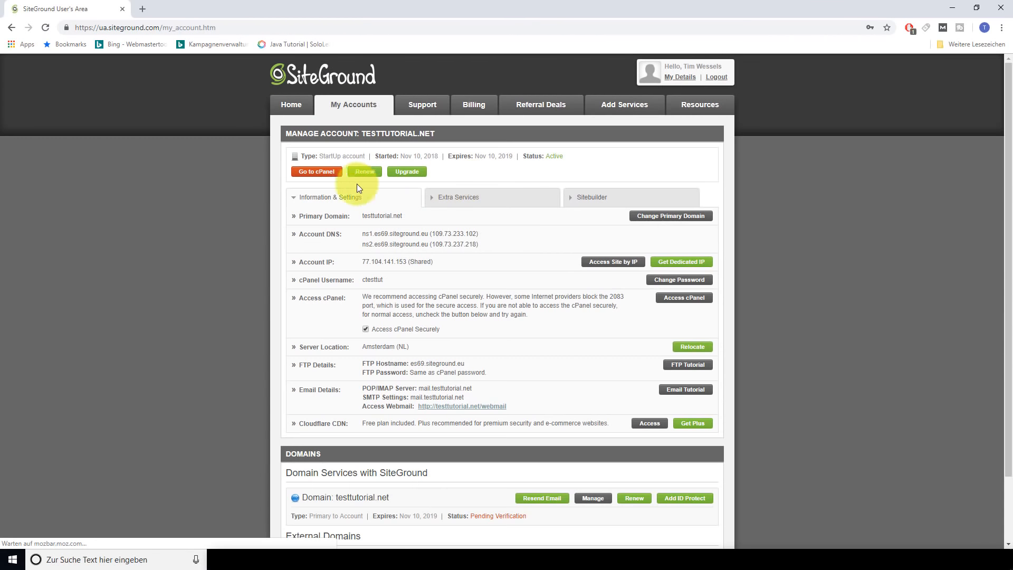
click(316, 172)
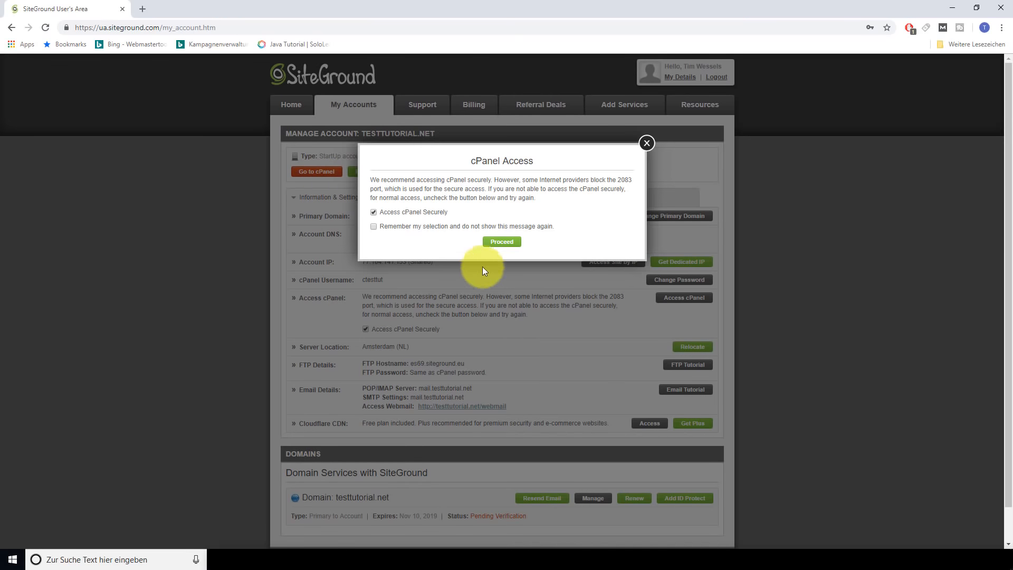
click(499, 244)
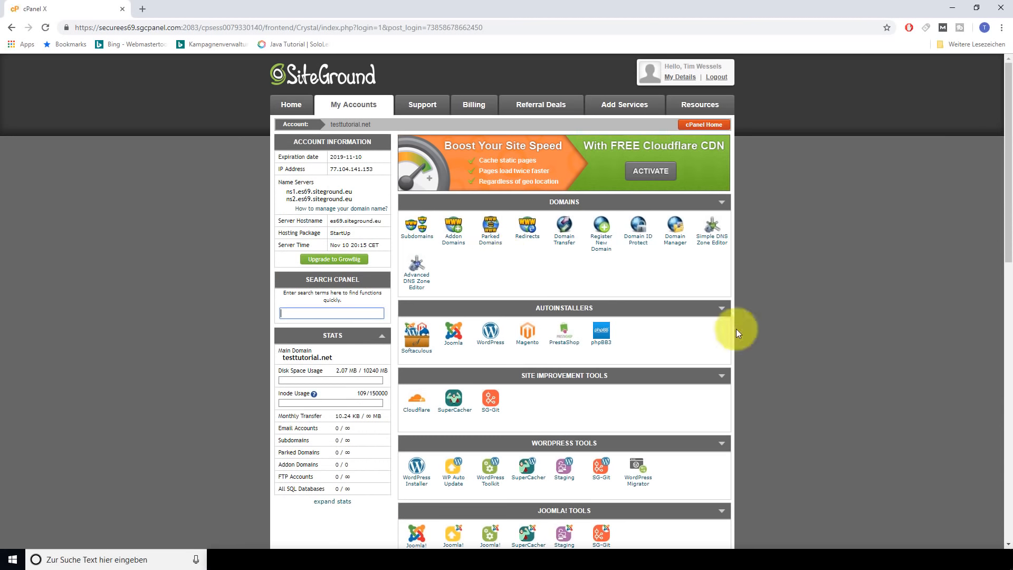
scroll(754, 322, down, 9)
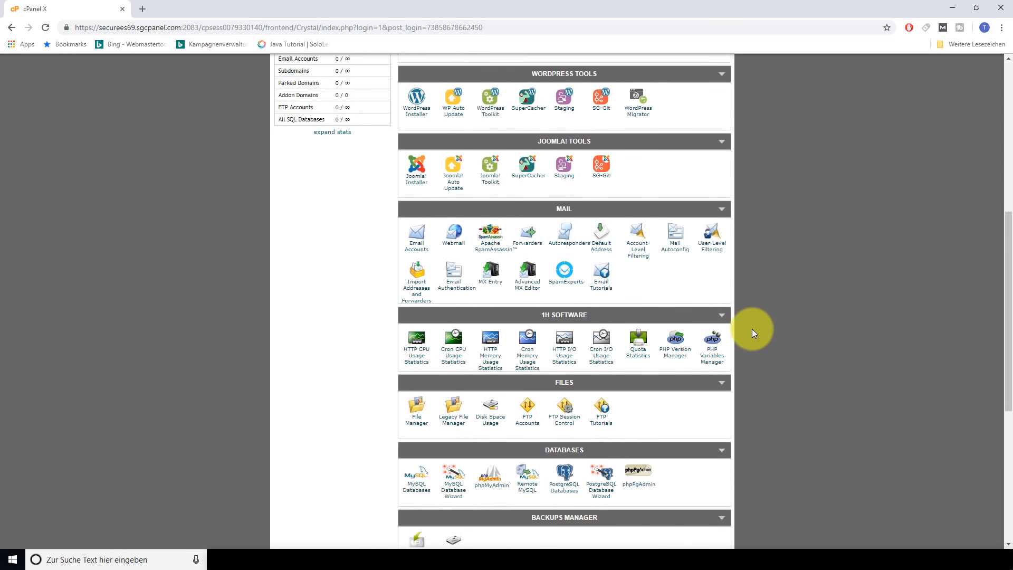
scroll(753, 333, down, 4)
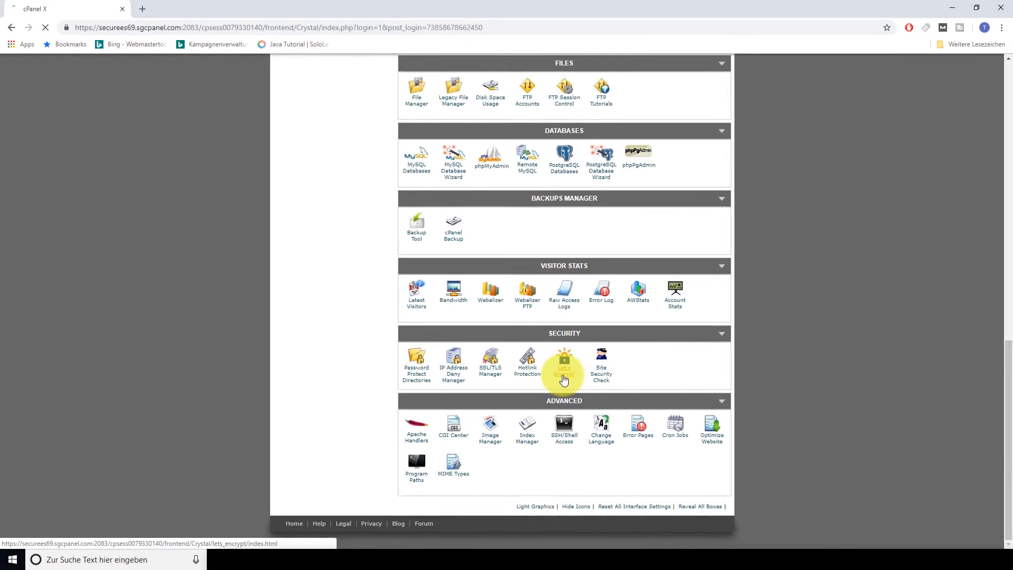
Install a Let's Encrypt SSL certificate for testtutorial.net and dismiss the success message
click(557, 357)
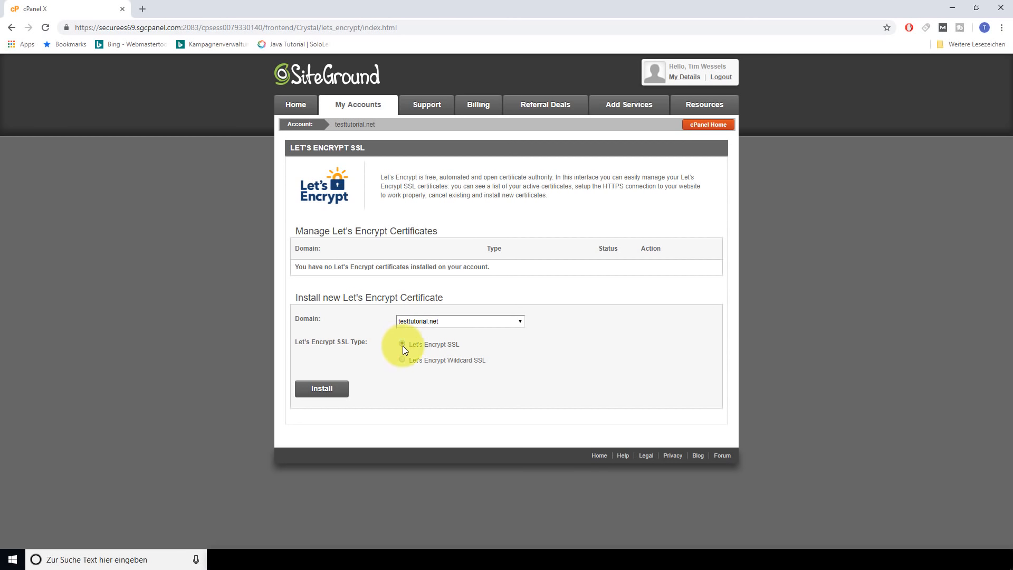
click(343, 393)
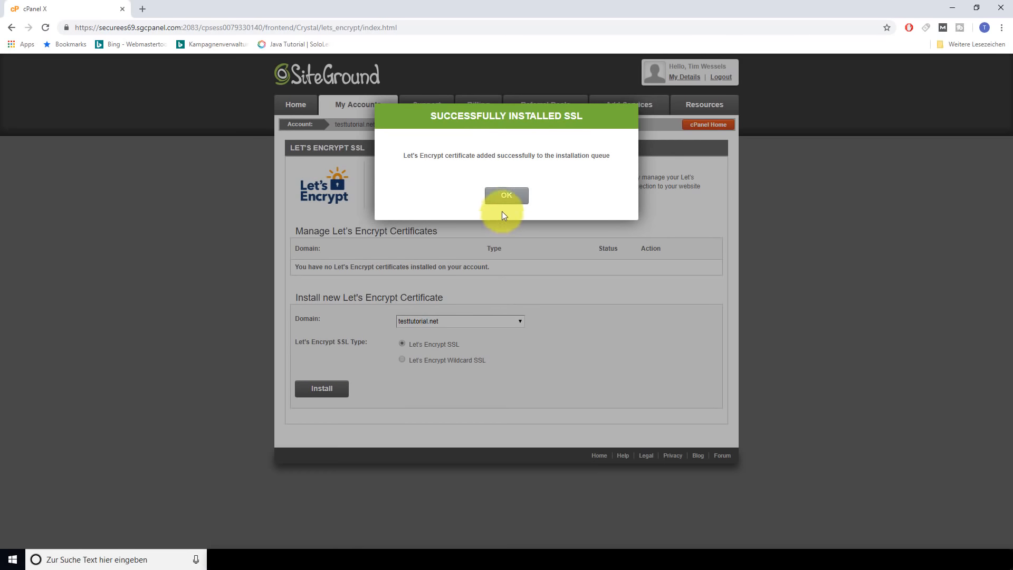
click(504, 199)
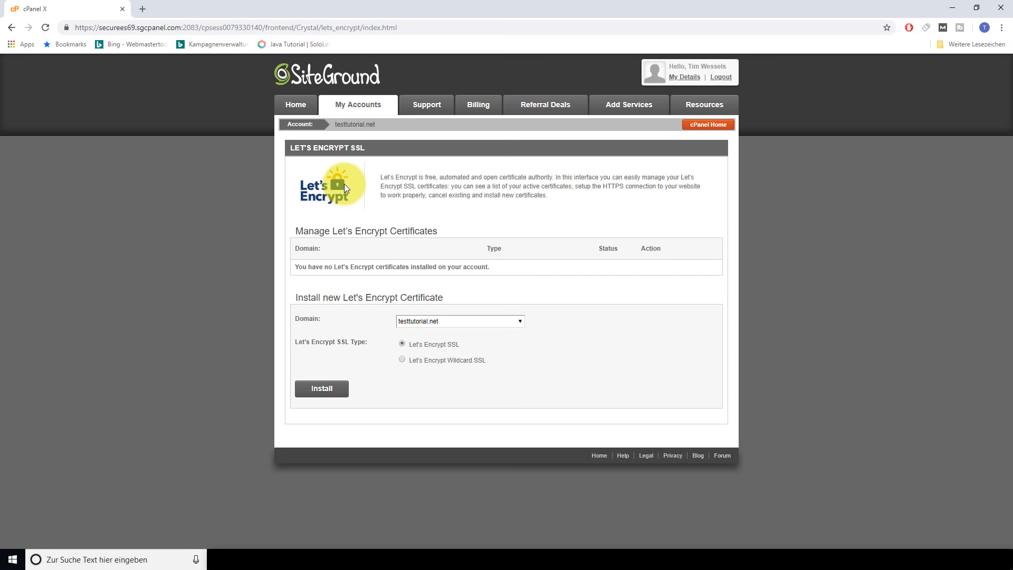
Reload the Let's Encrypt page and run the certificate install twice more
key(F5)
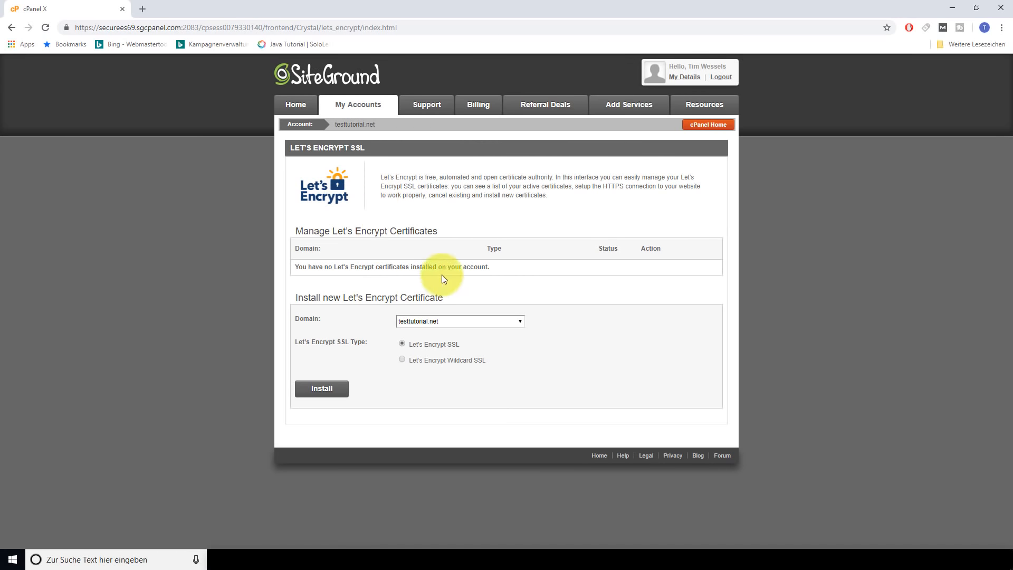
click(321, 387)
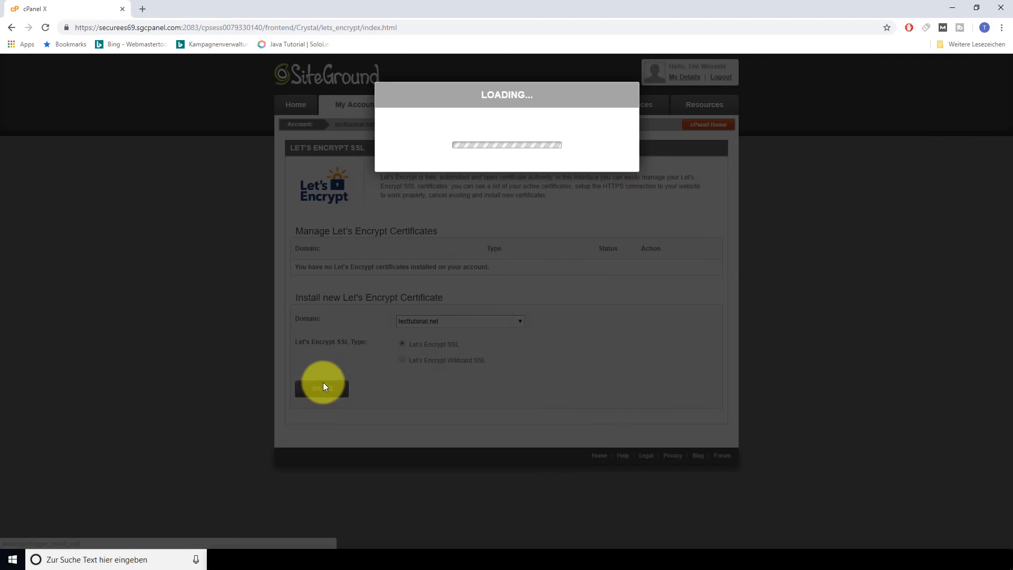
click(501, 193)
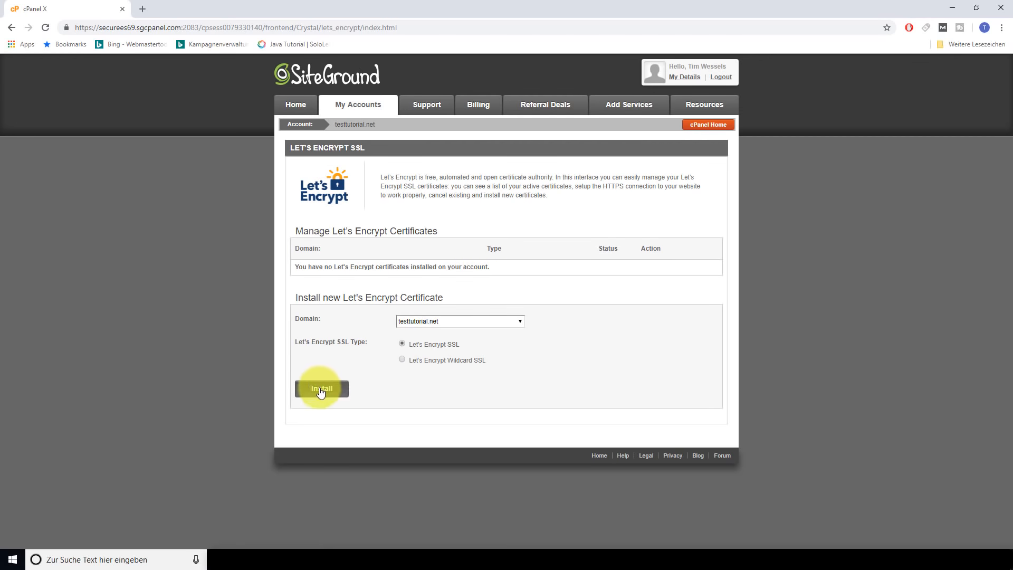
click(321, 389)
click(505, 206)
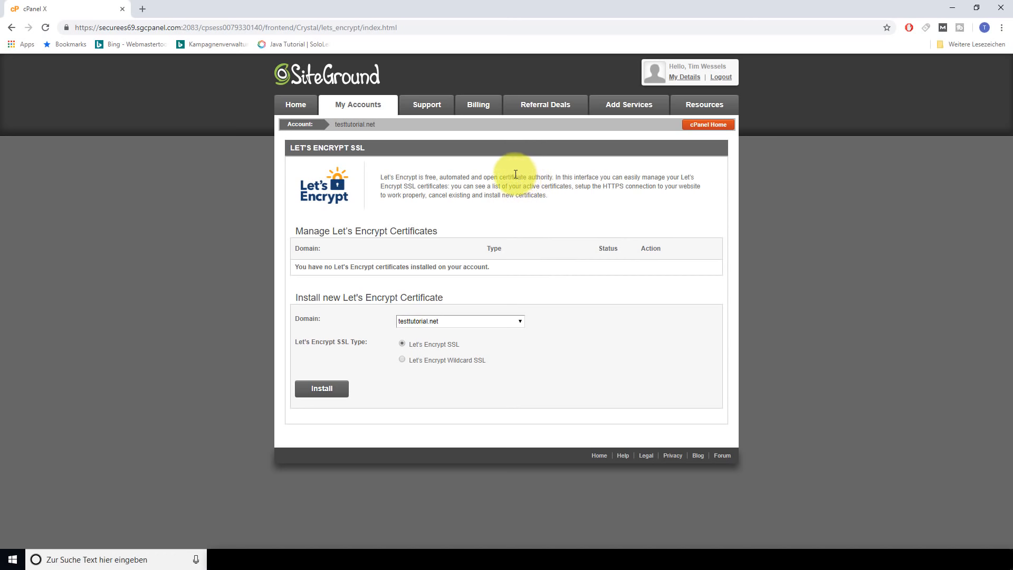
Log out of cPanel and reopen the SiteGround website in a fresh tab
click(721, 78)
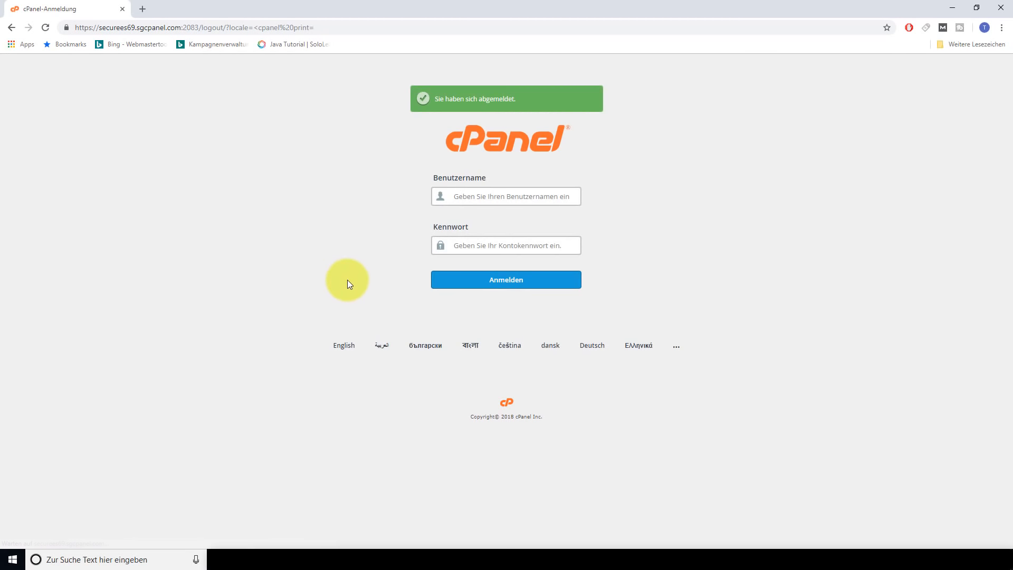
click(143, 9)
click(121, 8)
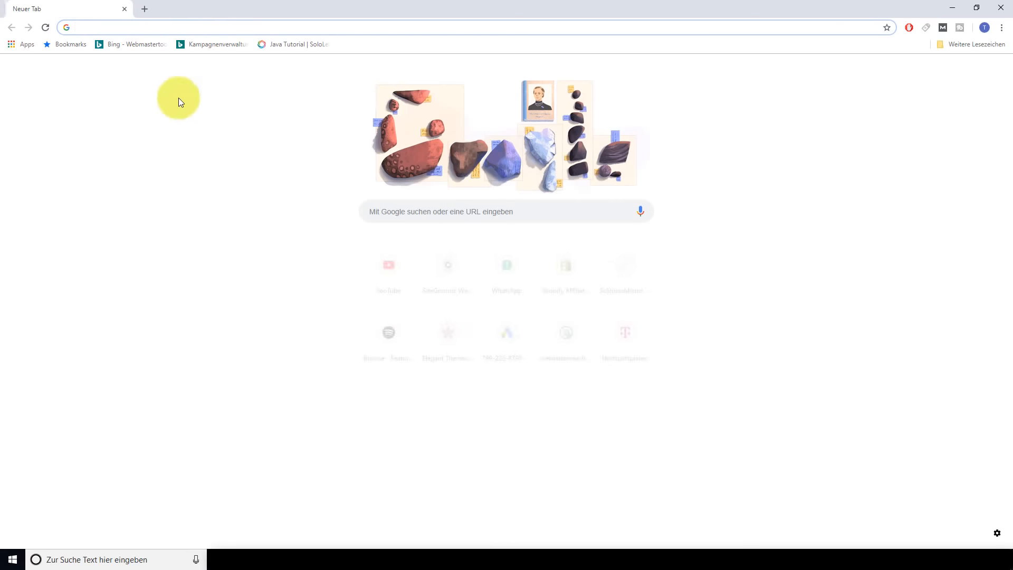
click(452, 297)
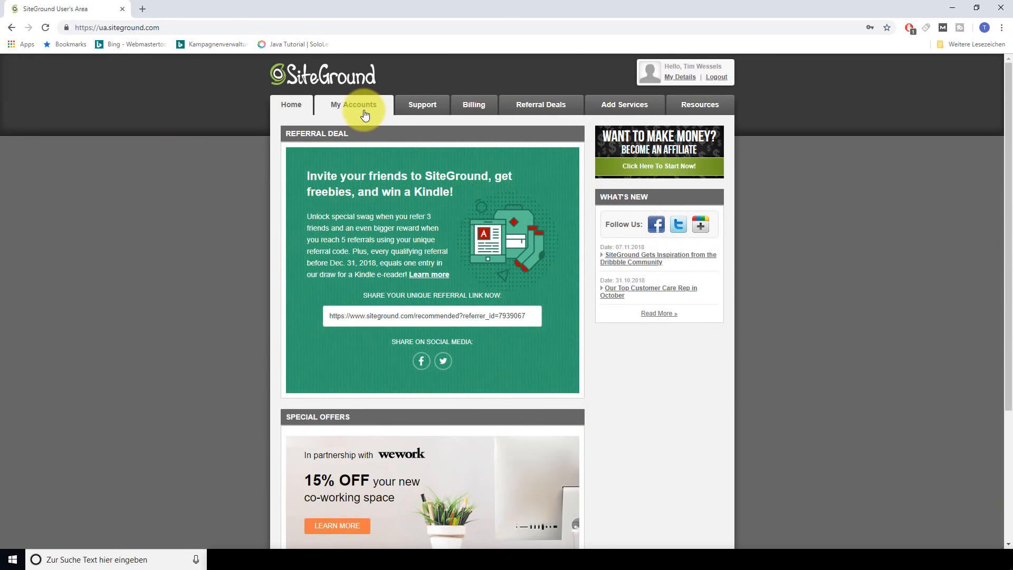
Return to cPanel's Let's Encrypt page, which shows testtutorial.net's certificate as Active
click(365, 113)
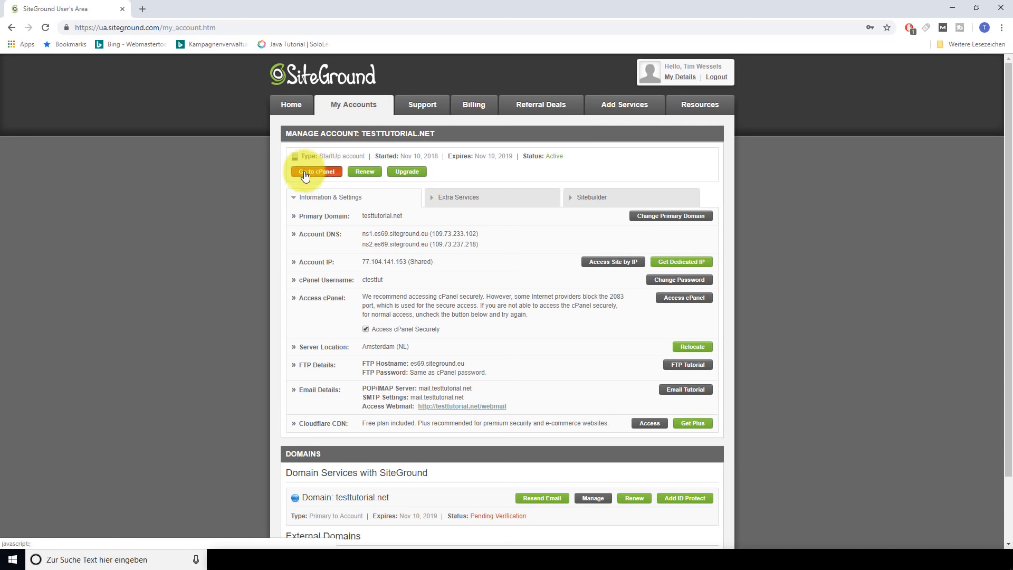
click(311, 170)
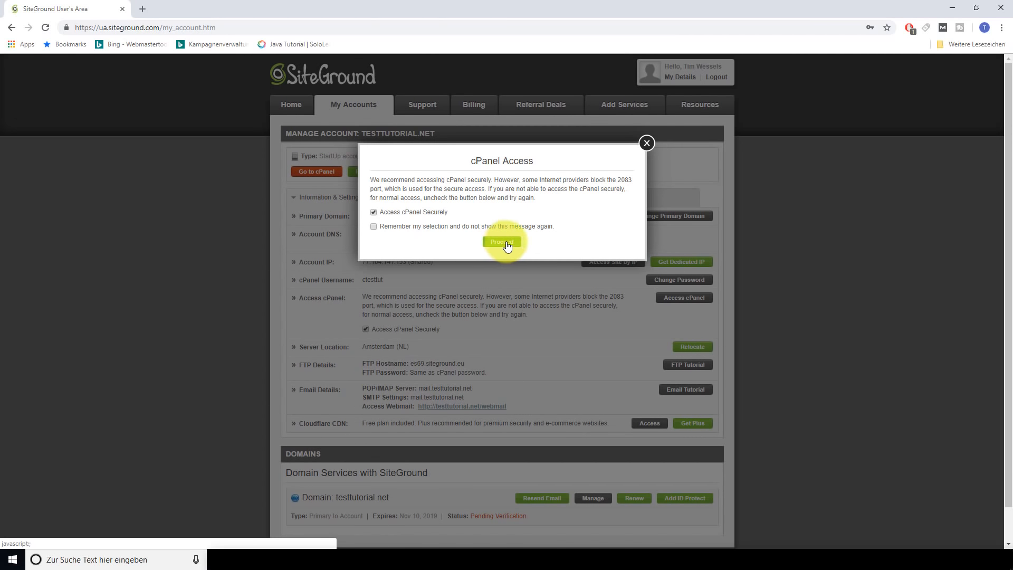
click(506, 244)
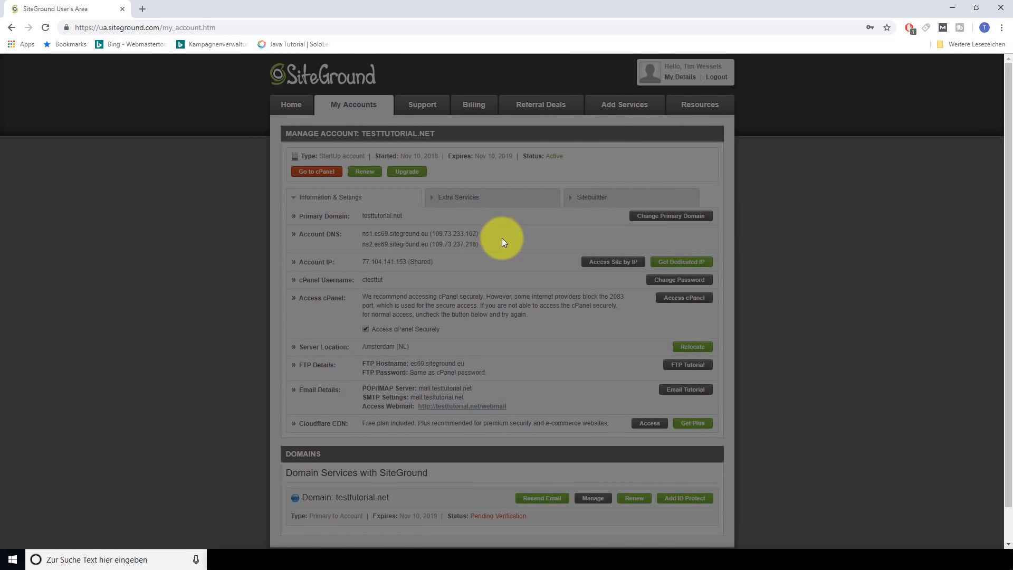
scroll(593, 308, down, 15)
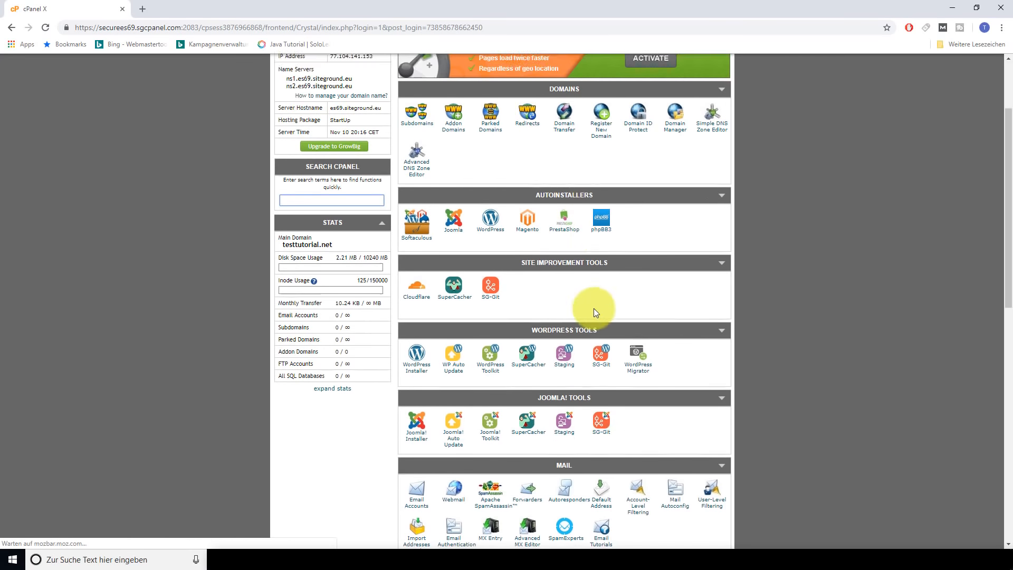
scroll(586, 350, down, 1)
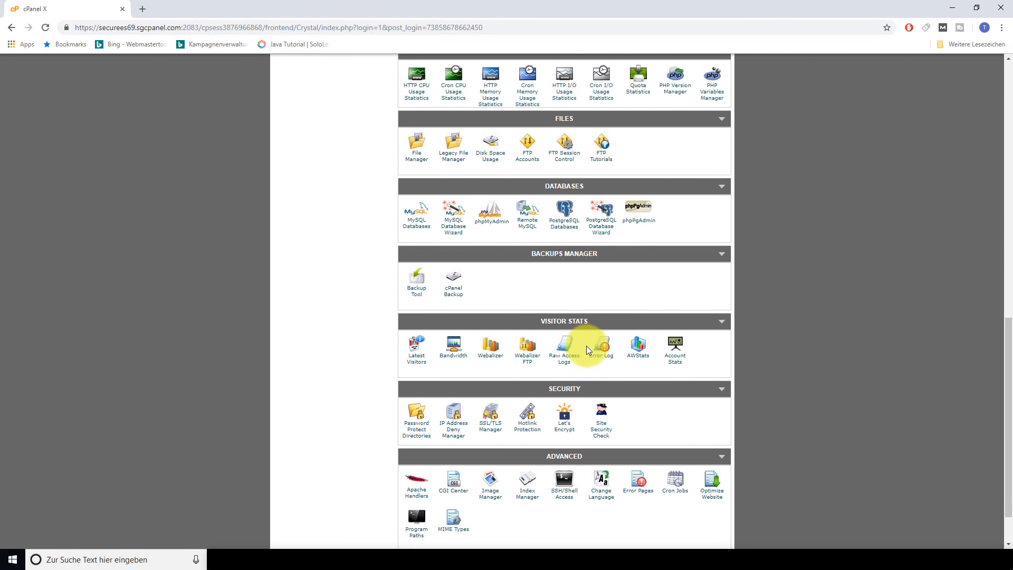
click(565, 424)
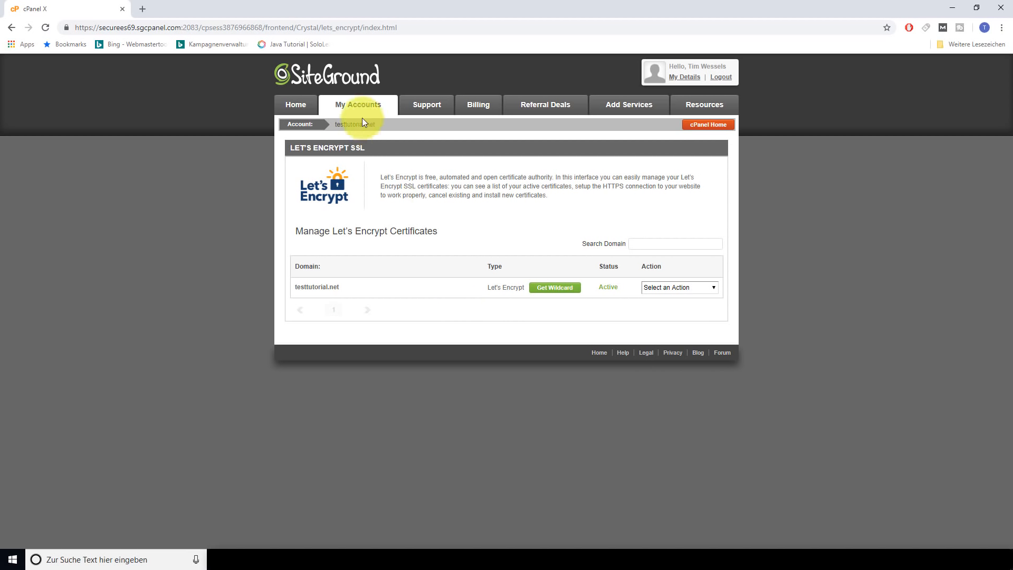
click(356, 105)
click(326, 175)
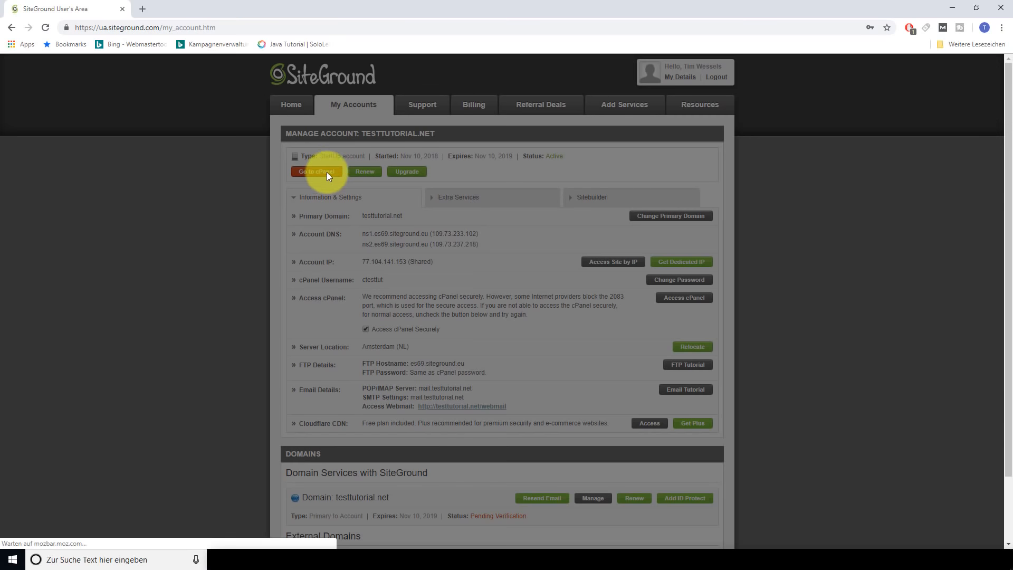
click(504, 243)
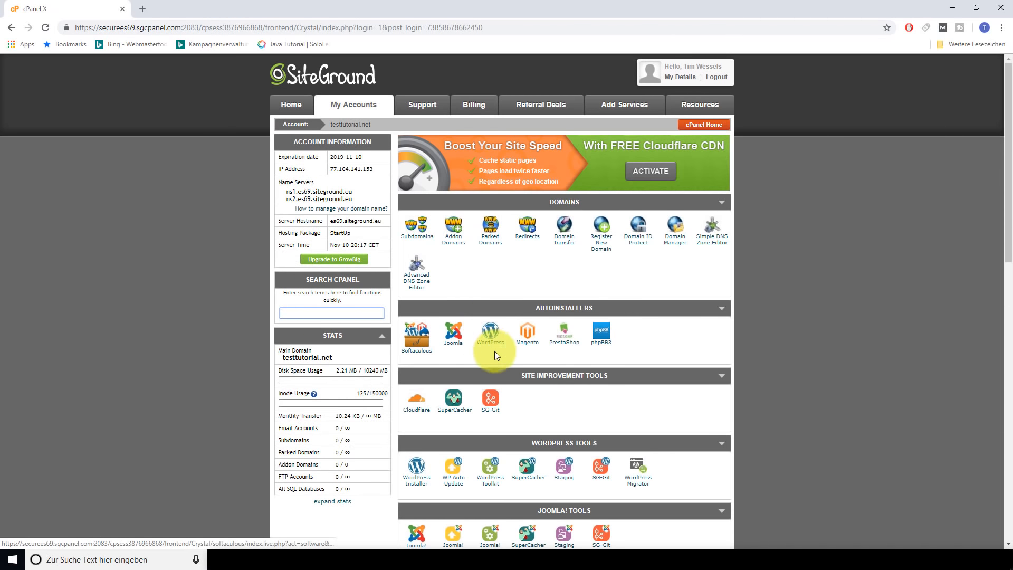
click(491, 339)
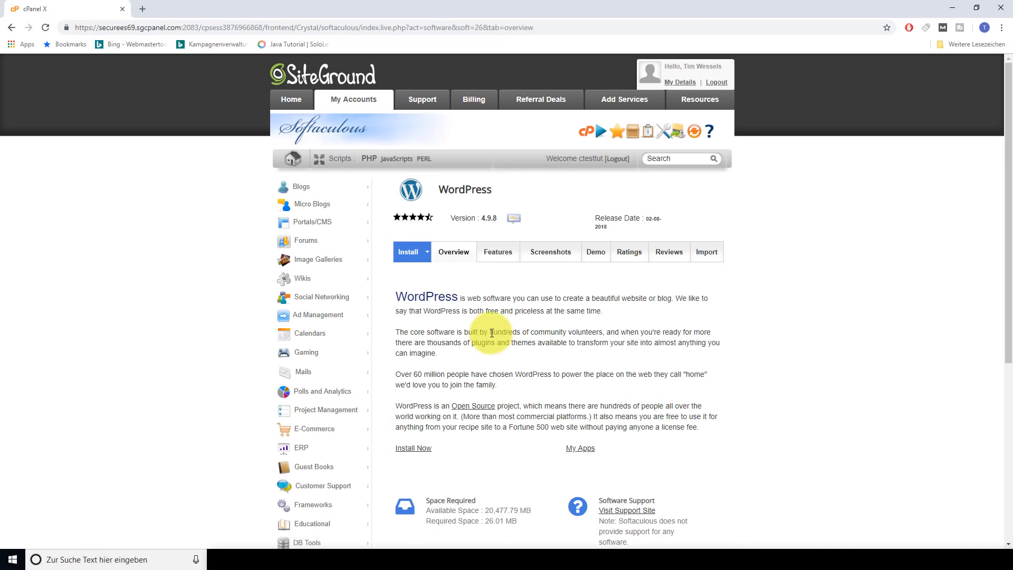
click(410, 256)
click(563, 332)
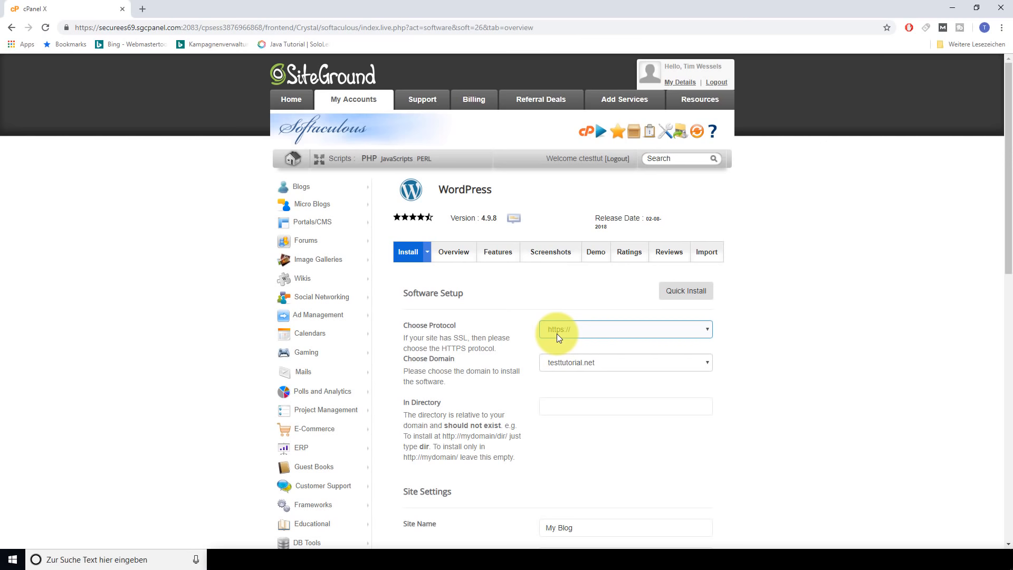
Check the install directory, site name My Blog and description My WordPress Blog
scroll(559, 334, down, 2)
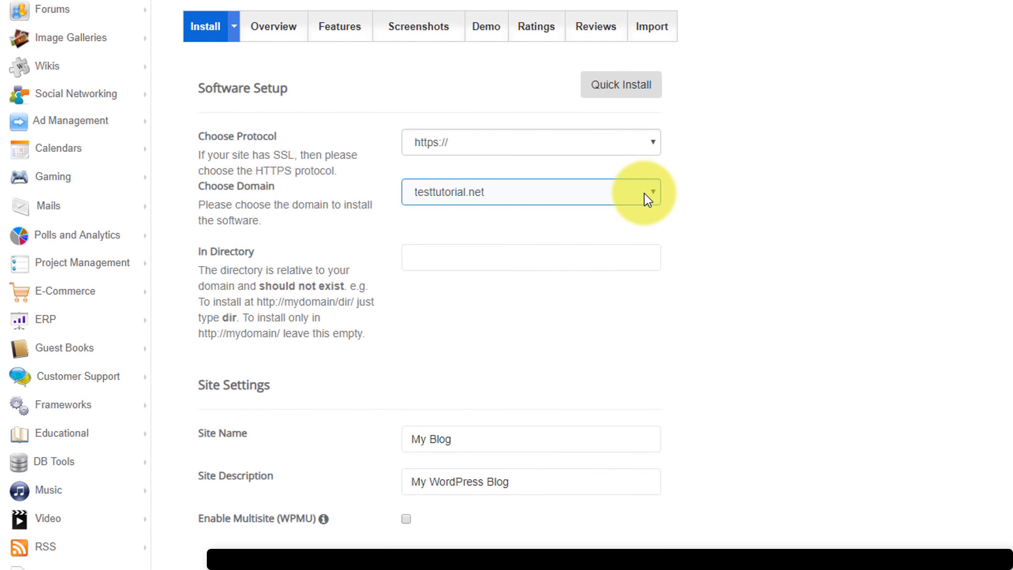
click(499, 258)
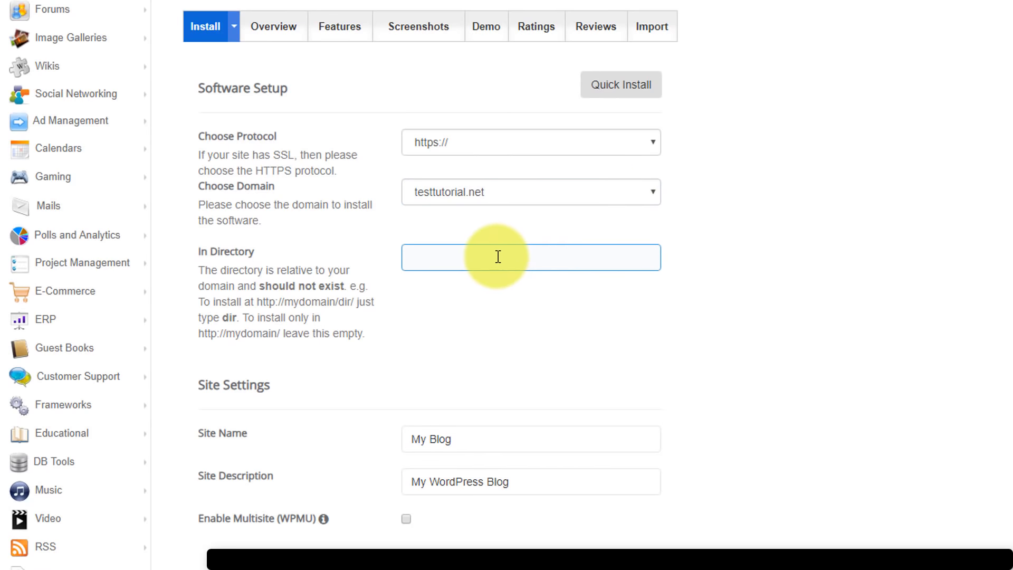
scroll(504, 286, down, 3)
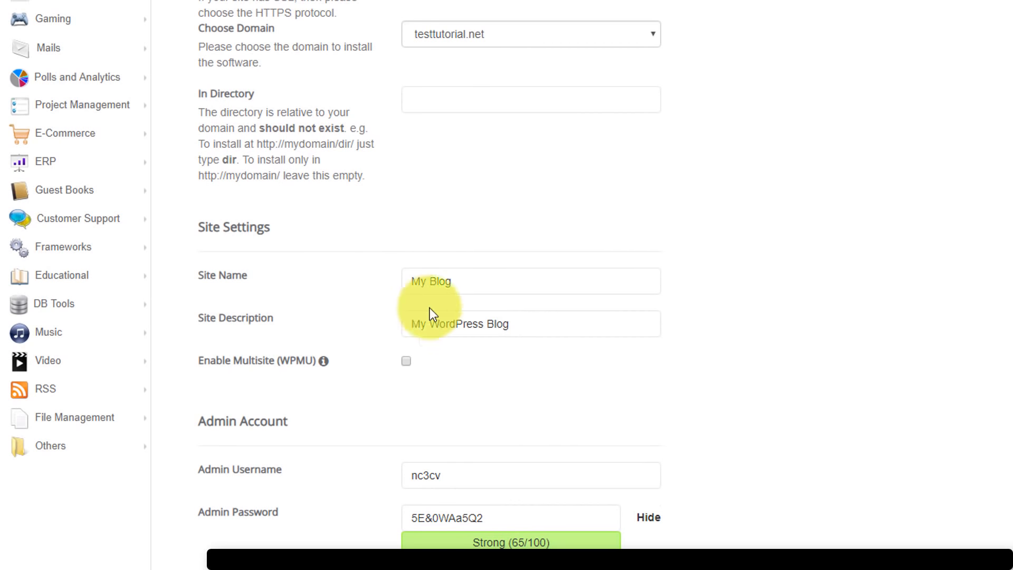
click(562, 328)
click(481, 280)
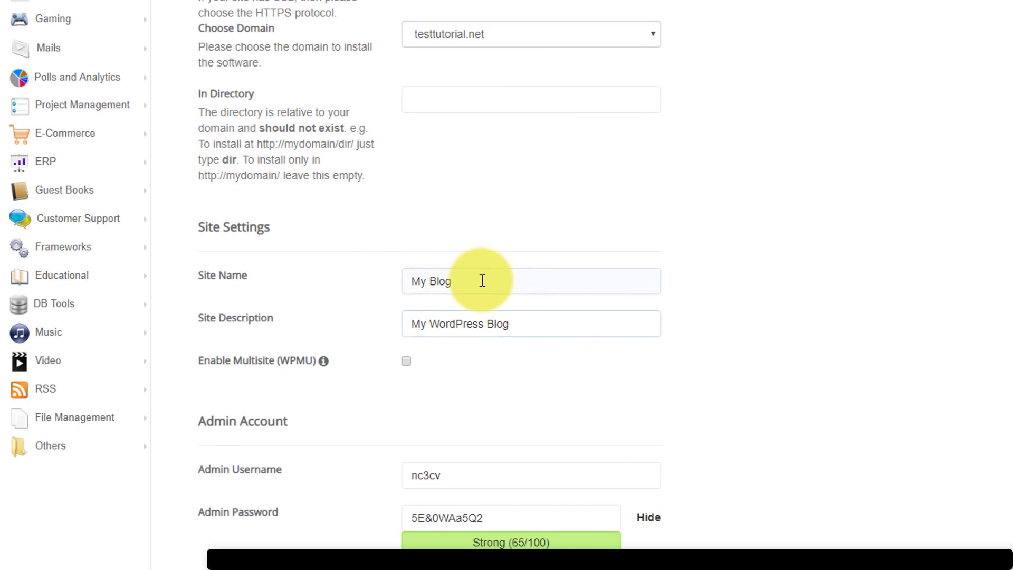
click(748, 261)
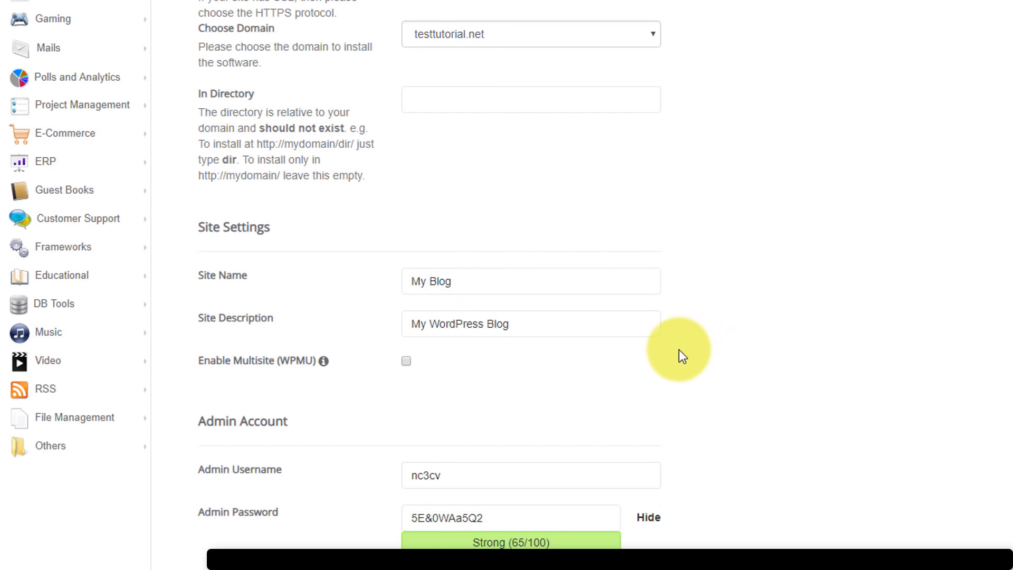
click(575, 320)
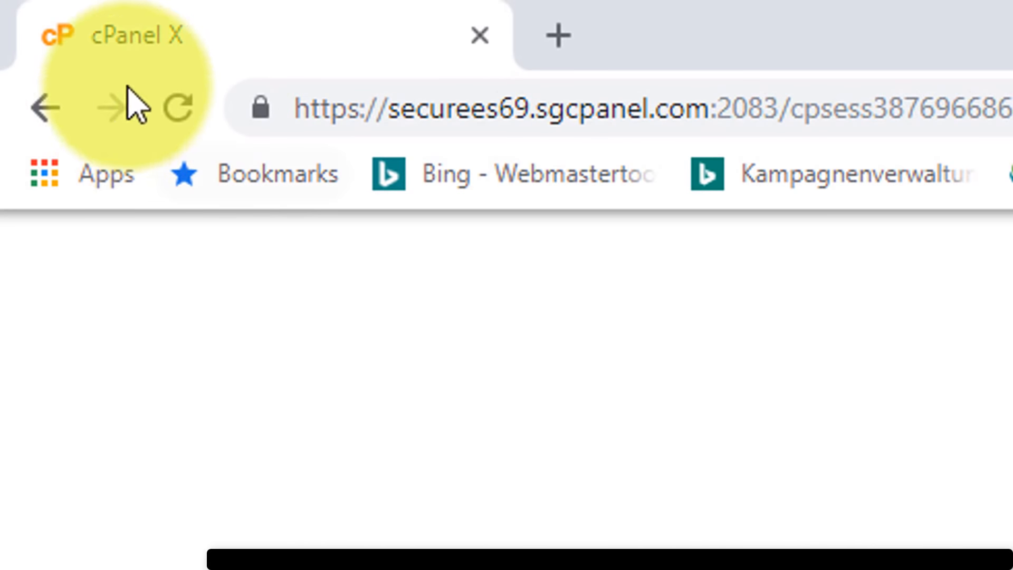
Review the generated admin username and password, then clear the Admin Email field
scroll(622, 373, down, 2)
click(623, 373)
click(592, 339)
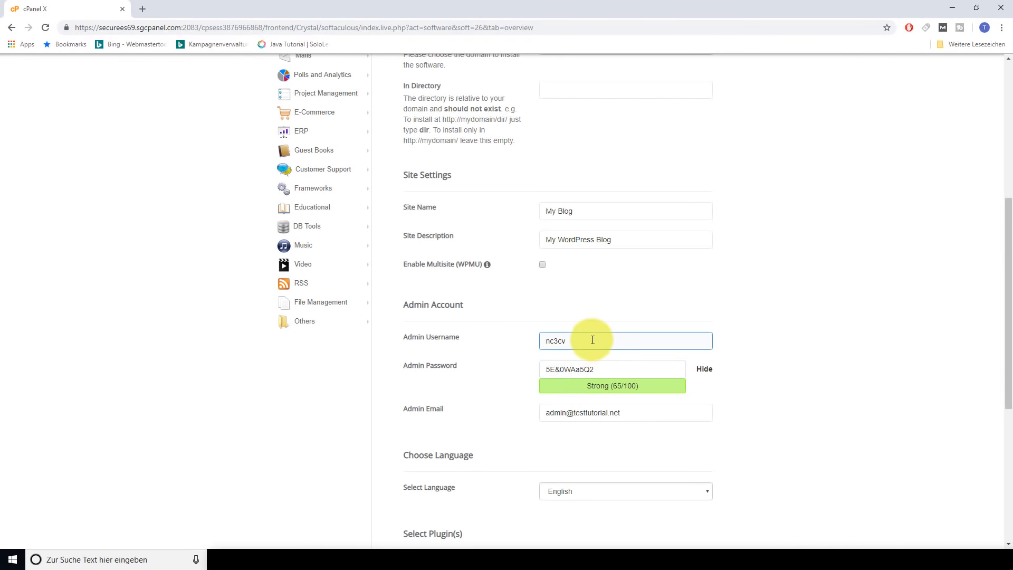
click(820, 330)
scroll(840, 359, down, 1)
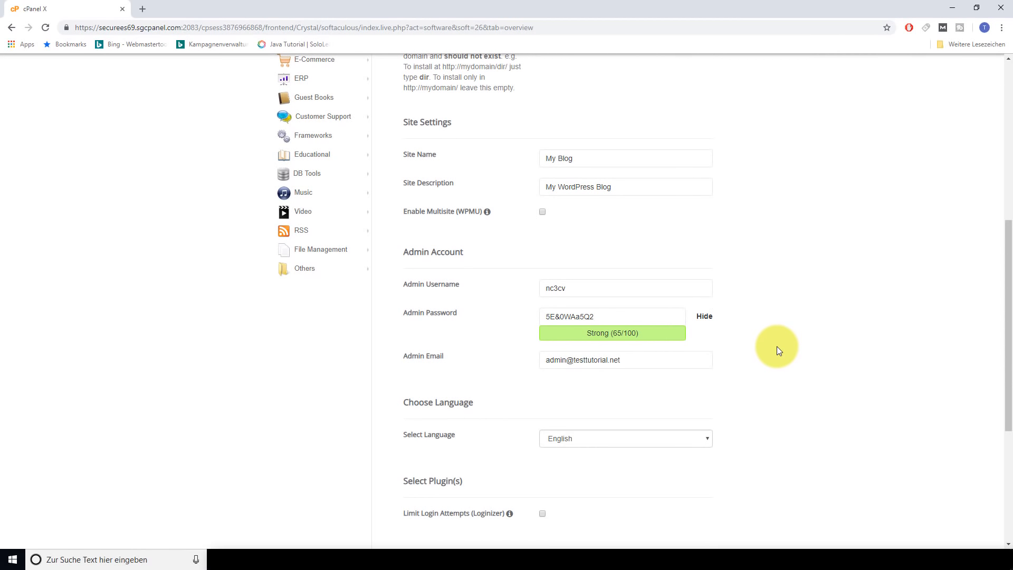
click(577, 288)
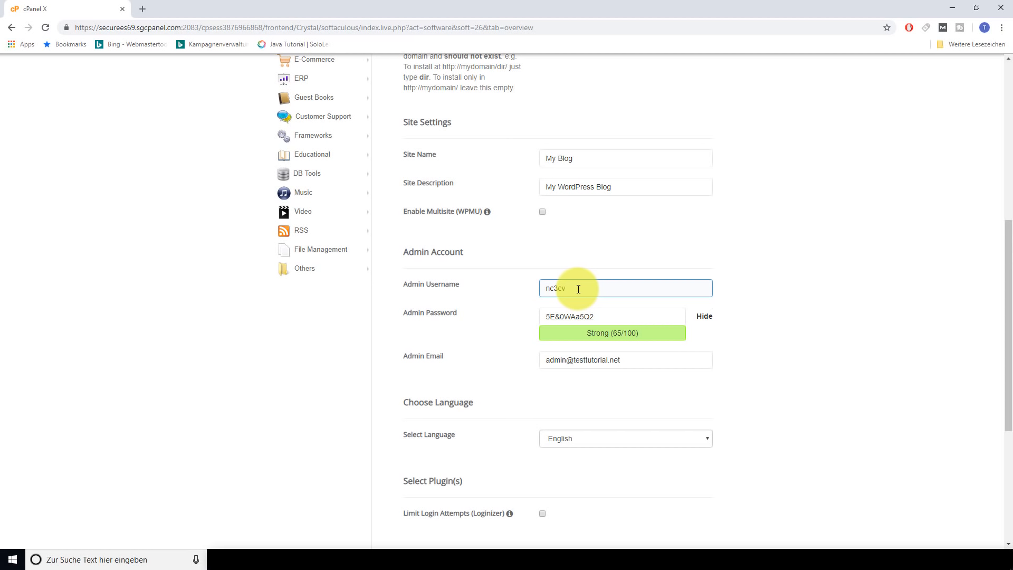
click(620, 314)
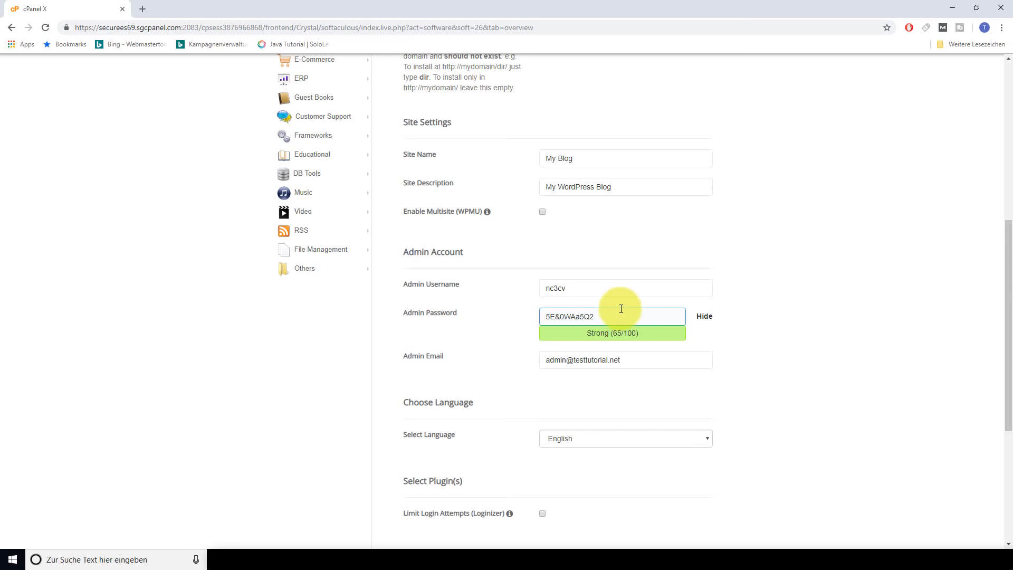
click(830, 303)
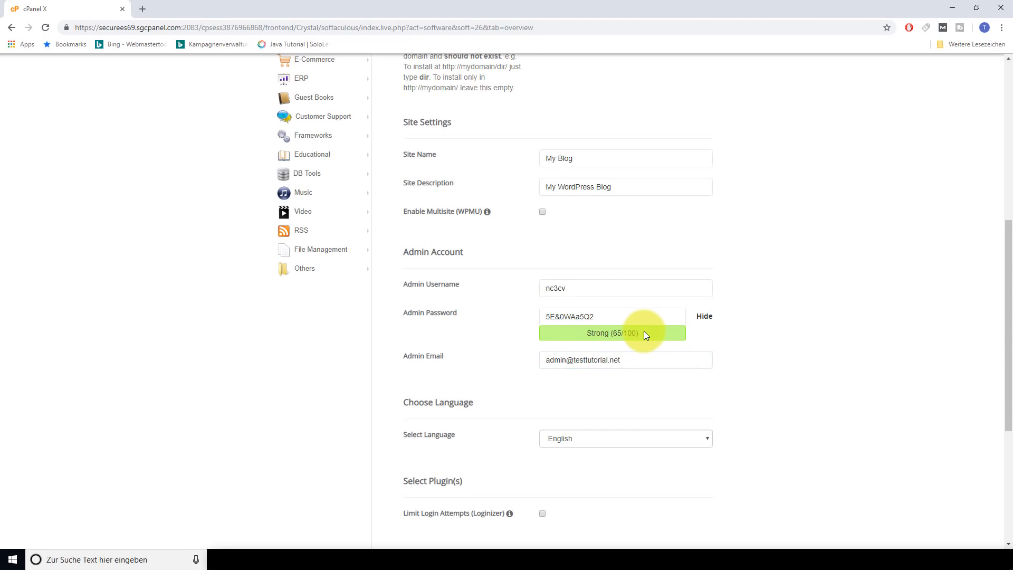
scroll(732, 324, down, 3)
drag(646, 204, 420, 210)
Enter the admin e-mail address and keep English as the site language
key(BackSpace)
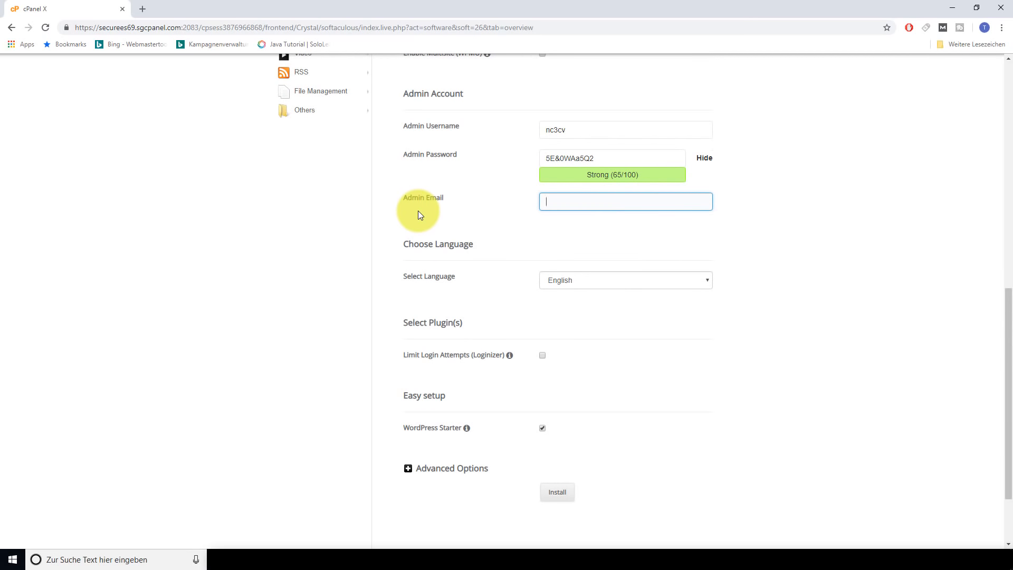
click(606, 224)
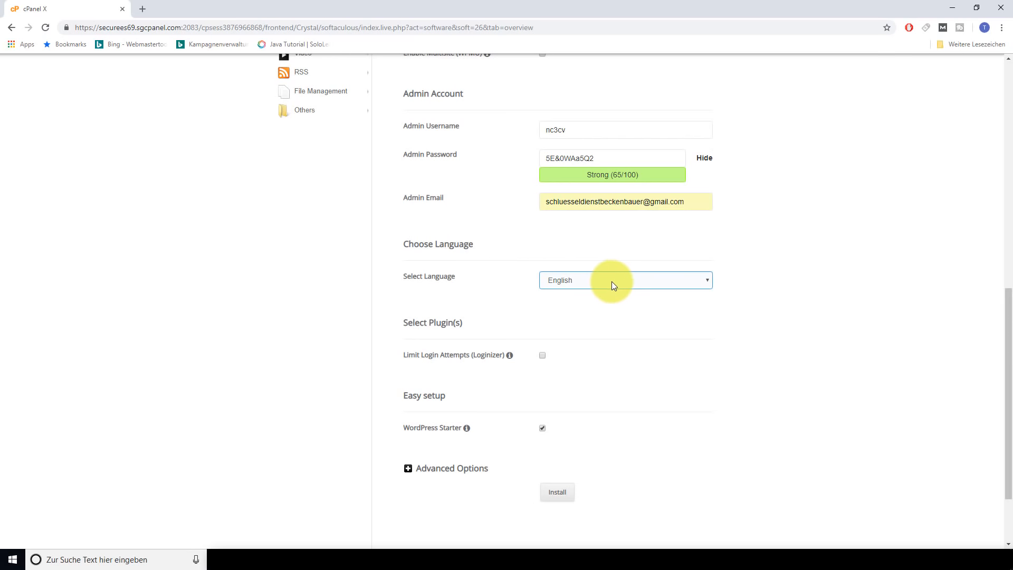
click(625, 283)
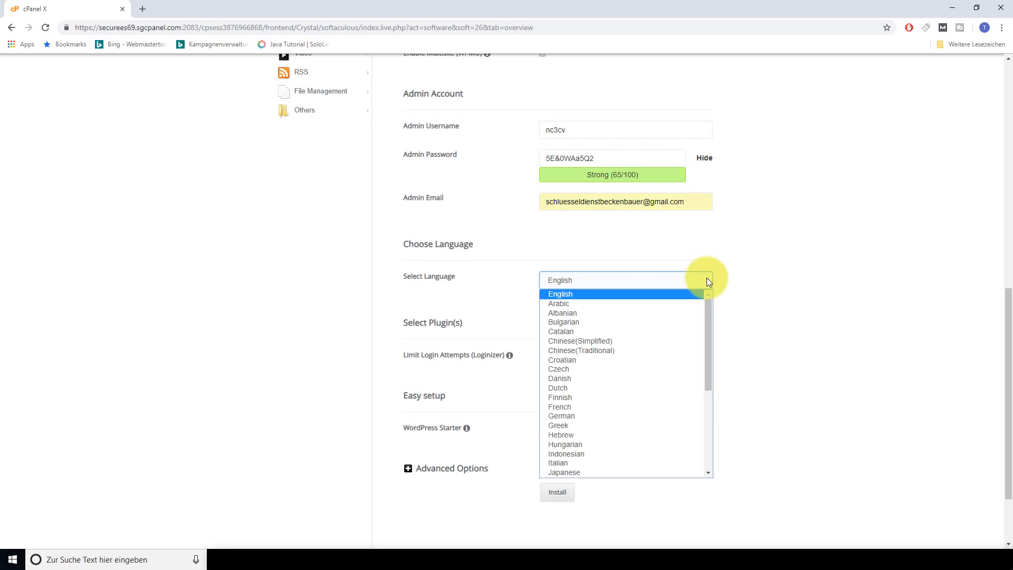
scroll(617, 390, down, 5)
scroll(654, 369, up, 5)
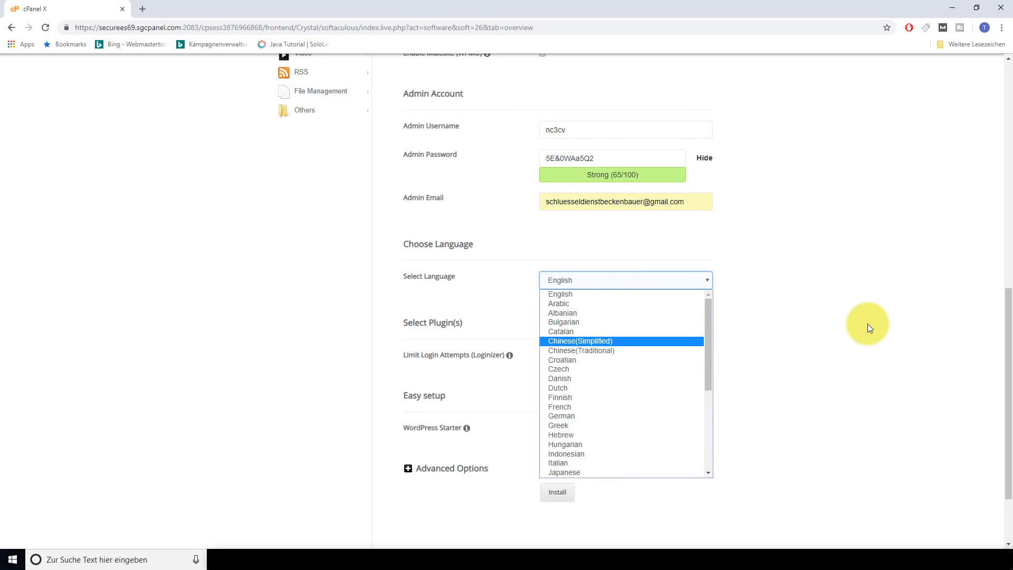
click(866, 326)
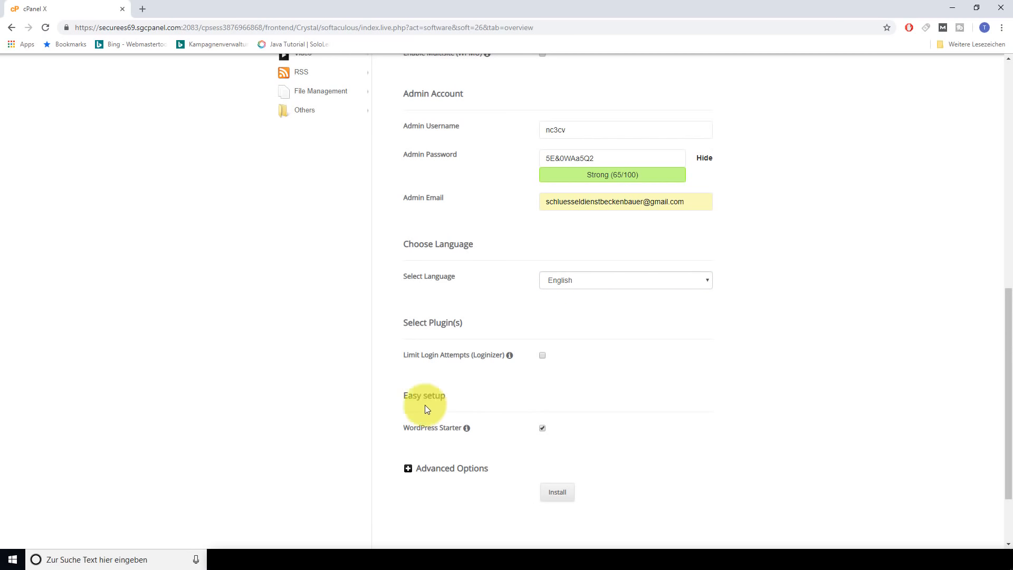
Turn off WordPress Starter and run the WordPress installation
scroll(454, 438, down, 3)
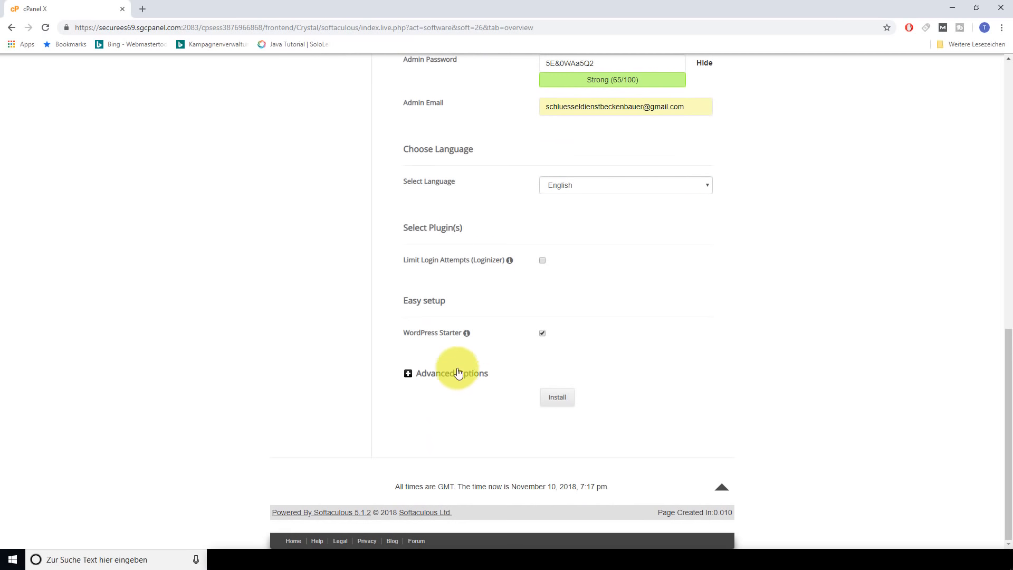
click(542, 334)
click(560, 397)
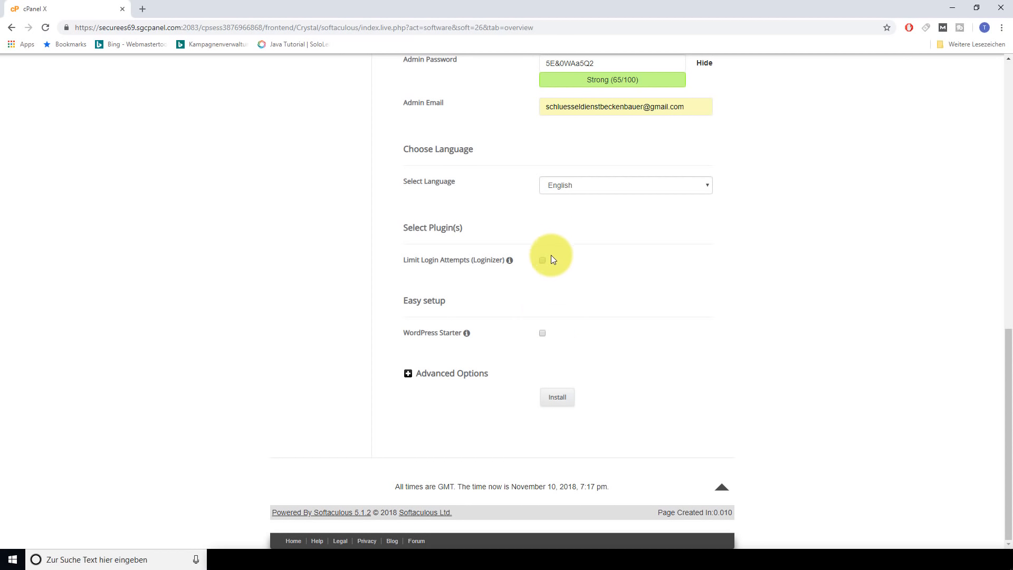
click(557, 403)
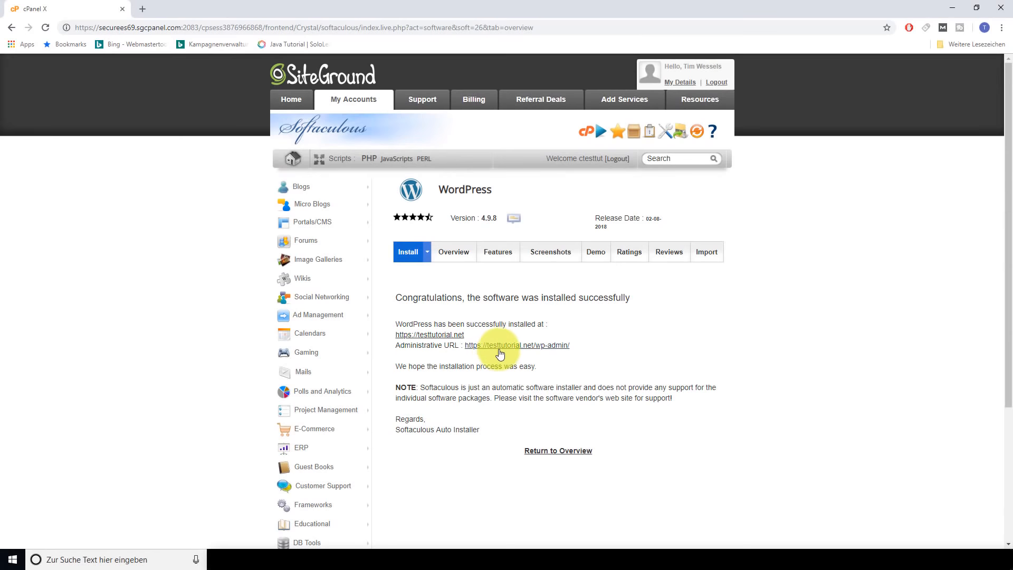
Open the testtutorial.net/wp-admin Dashboard in a new tab and bookmark it
right_click(500, 352)
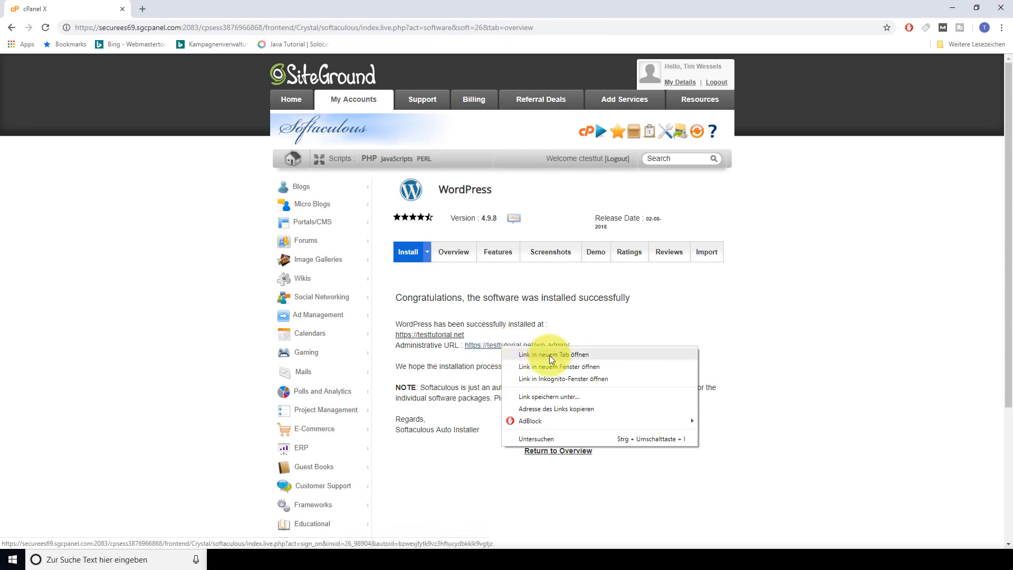
click(549, 355)
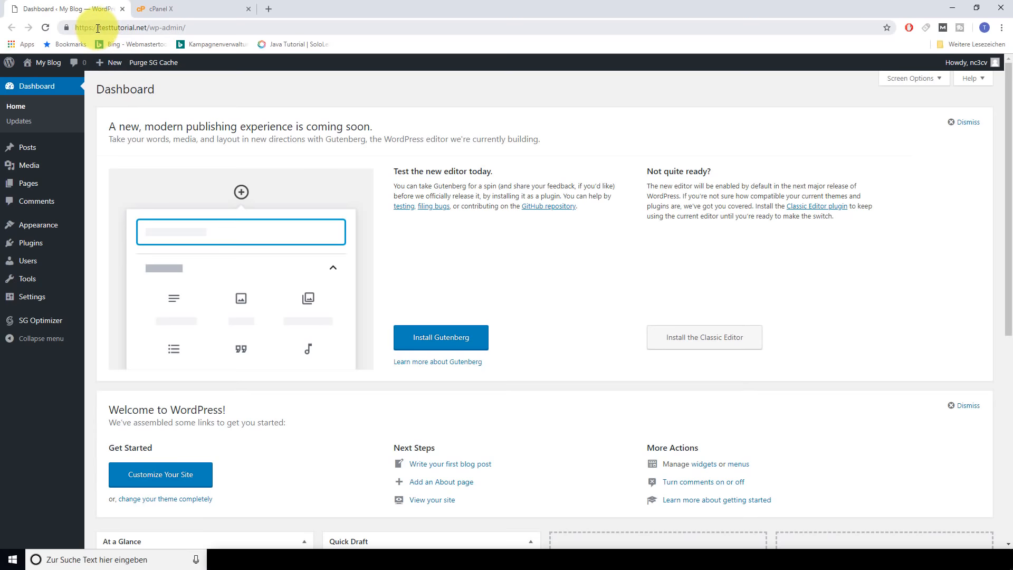
drag(96, 28, 146, 28)
click(149, 28)
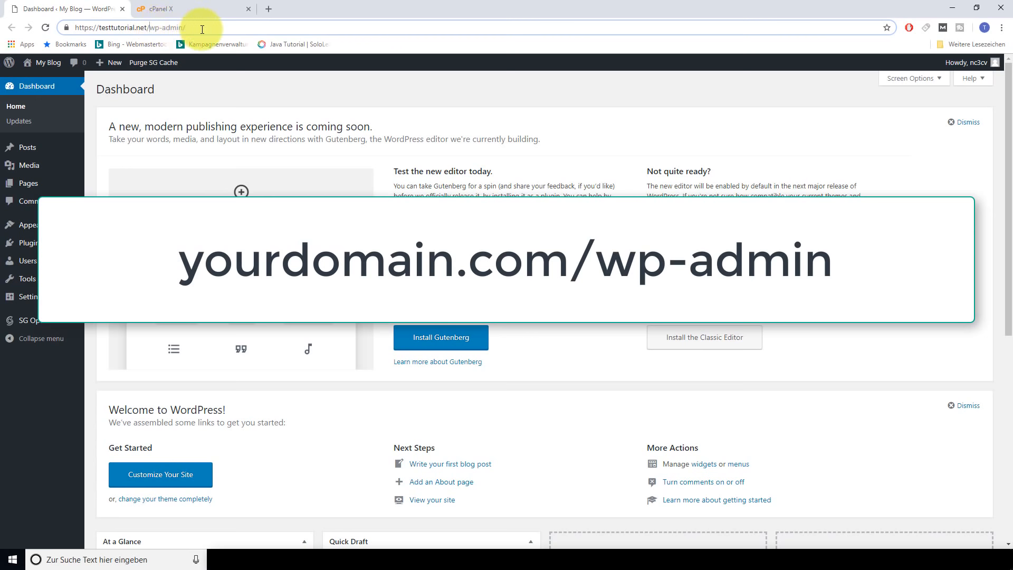
click(196, 9)
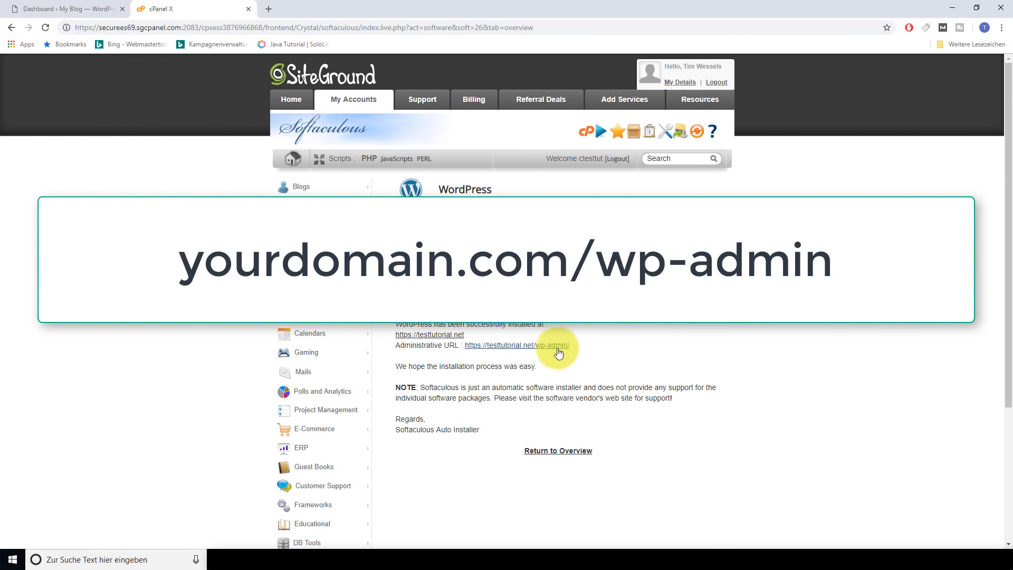
click(74, 10)
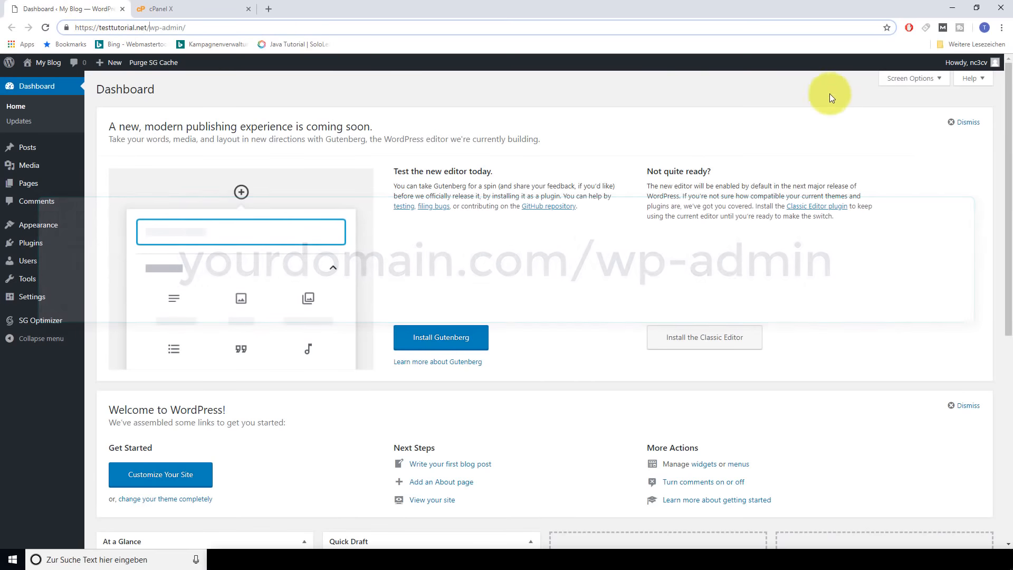
click(886, 27)
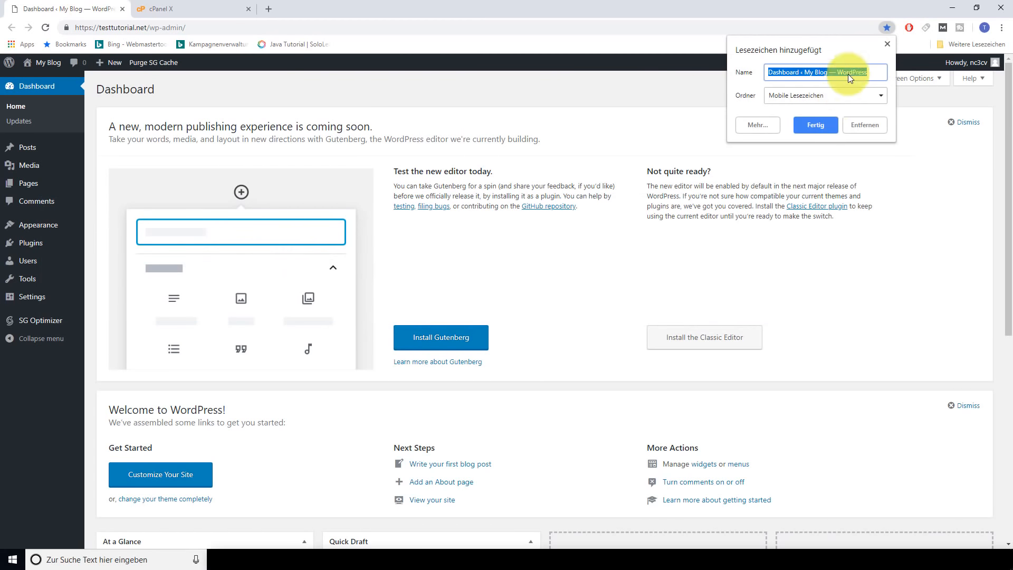
click(830, 124)
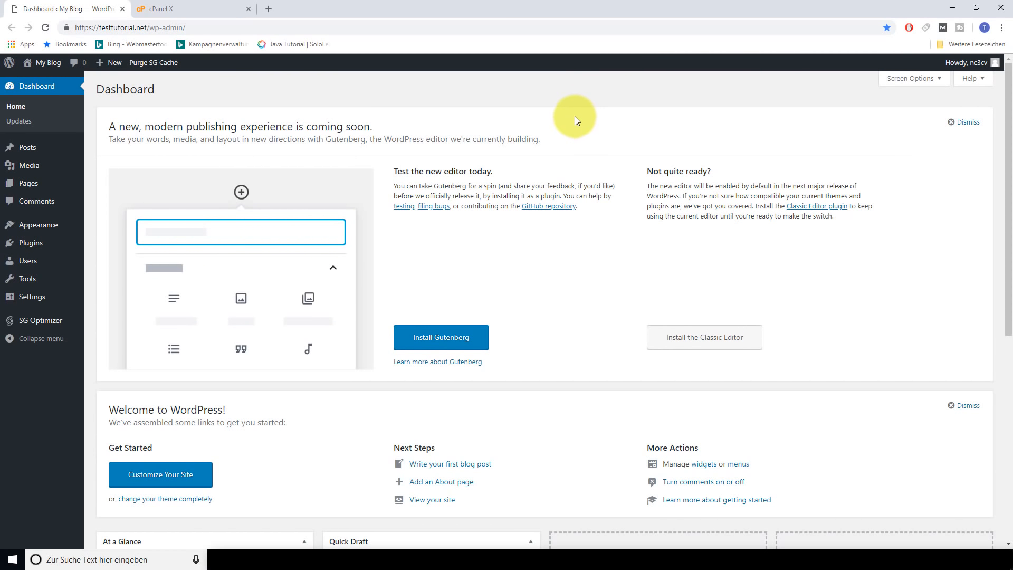
Dismiss the new-editor and Welcome panels and collapse the Activity, At a Glance, Quick Draft and Events boxes
click(966, 123)
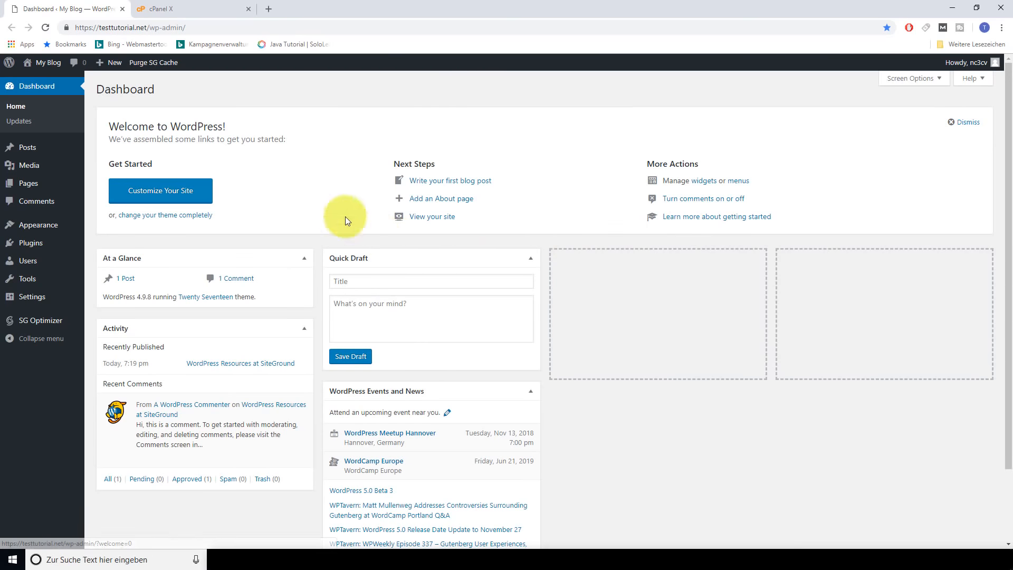
click(968, 122)
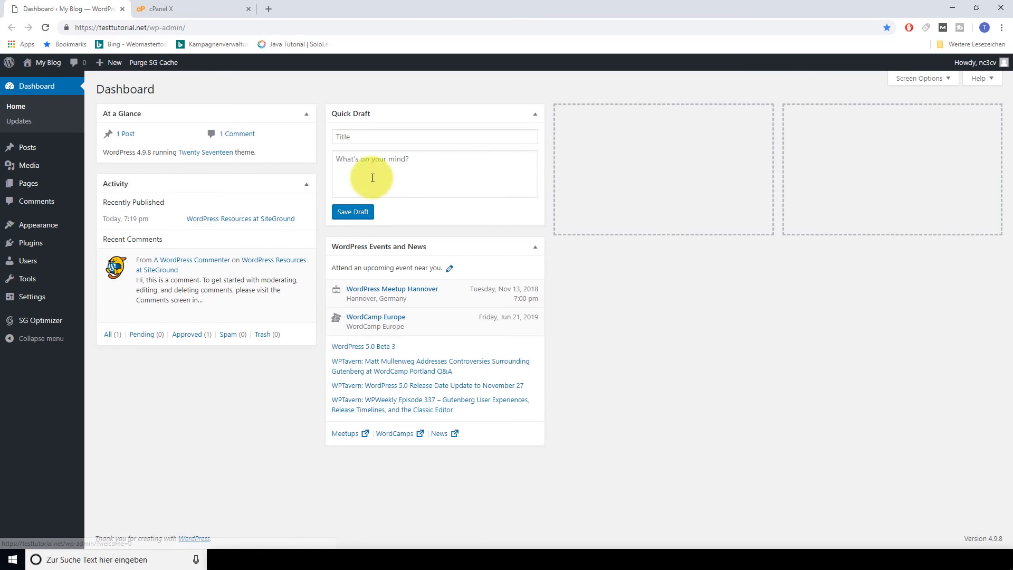
click(305, 184)
click(306, 114)
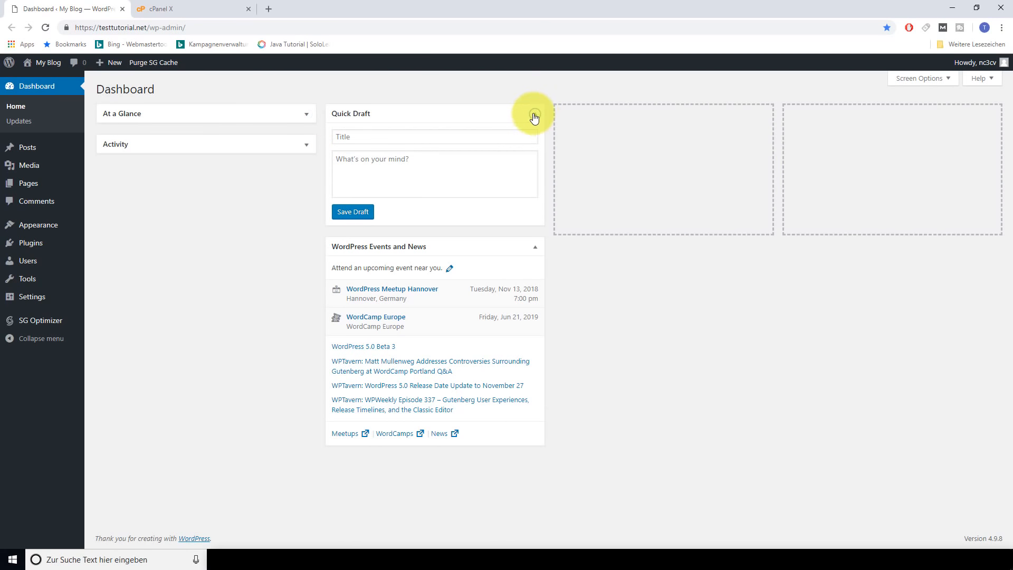
click(533, 114)
click(533, 146)
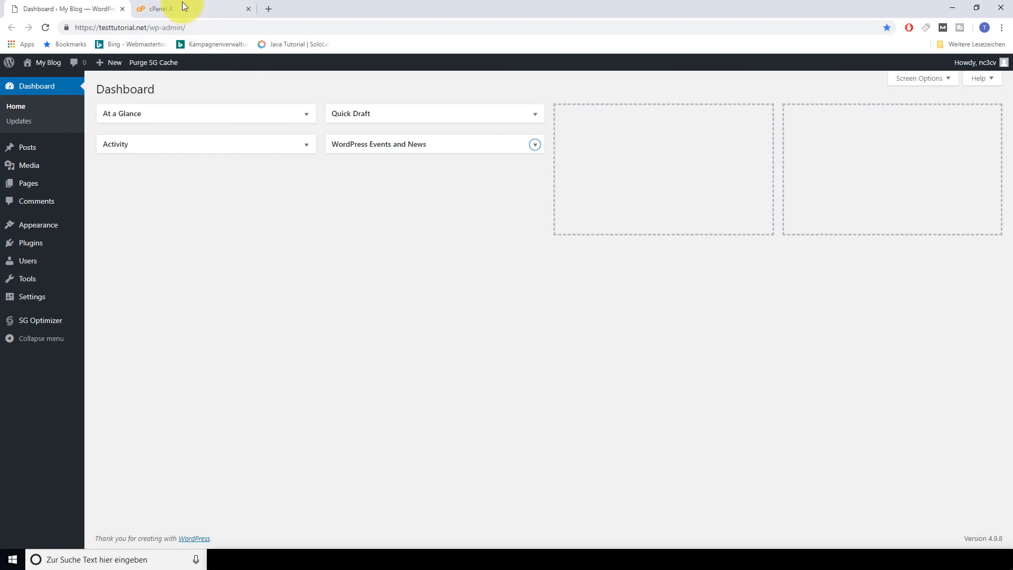
Close the SiteGround cPanel browser tab, leaving only the WordPress Dashboard
click(195, 6)
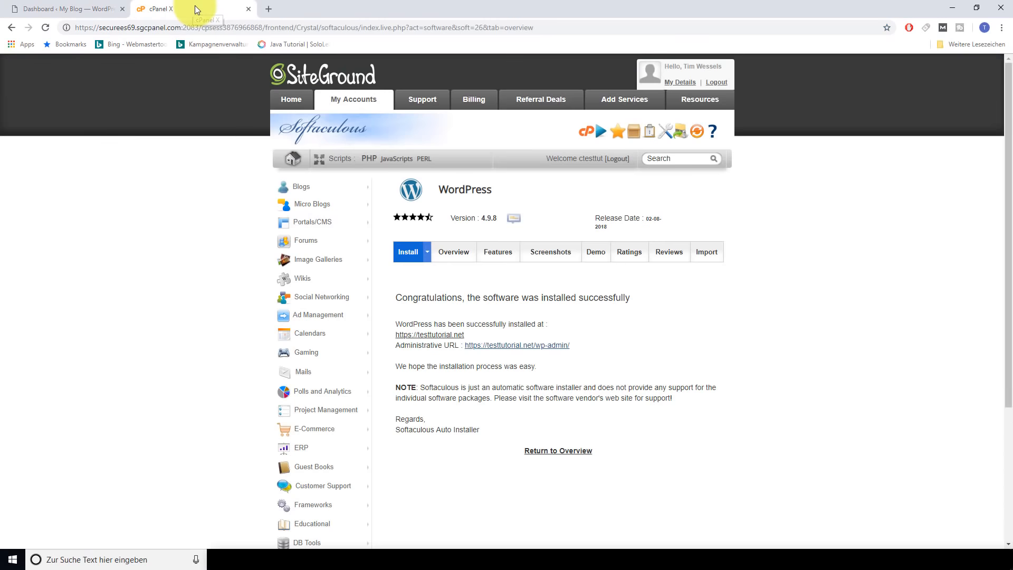
click(249, 10)
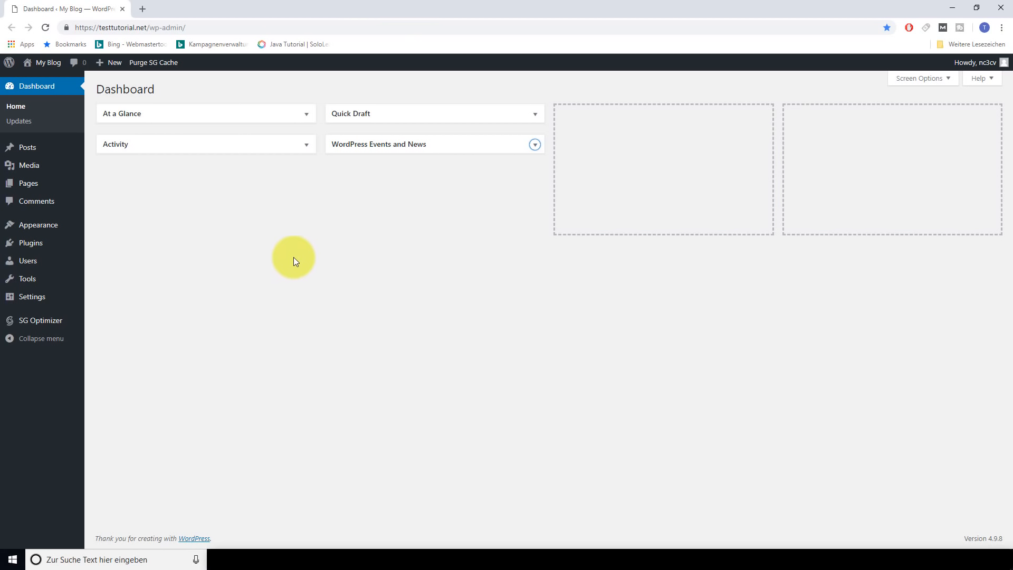
mouse_move(50, 66)
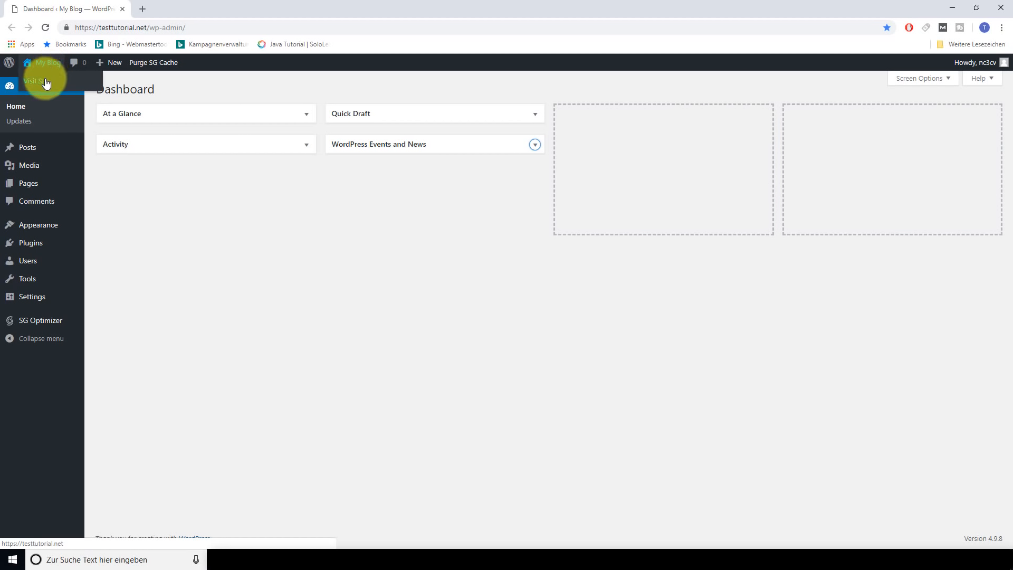
Visit the My Blog front page, scroll through its header image and sample posts, then return to Dashboard
click(45, 82)
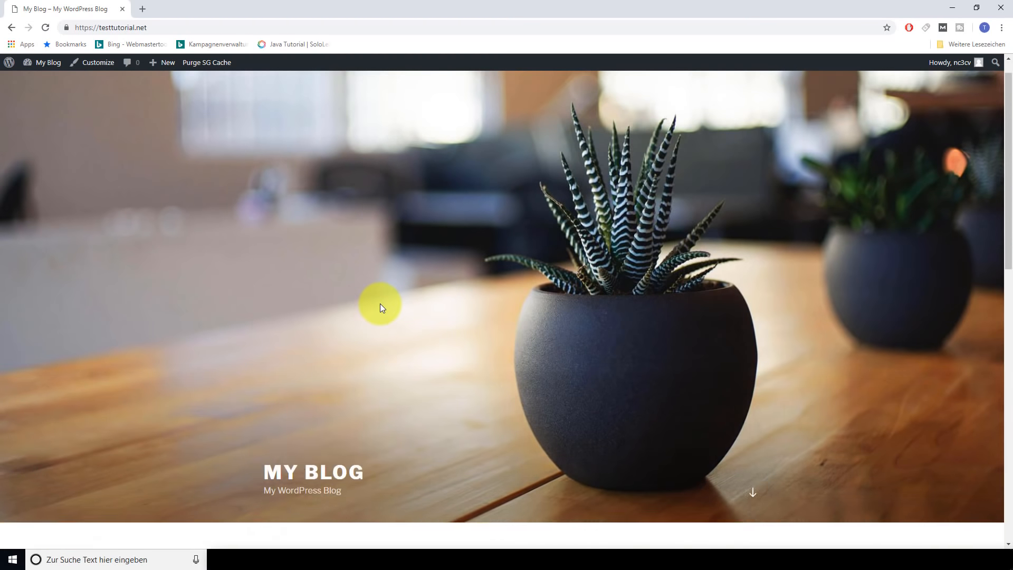
scroll(380, 302, down, 7)
scroll(380, 300, down, 6)
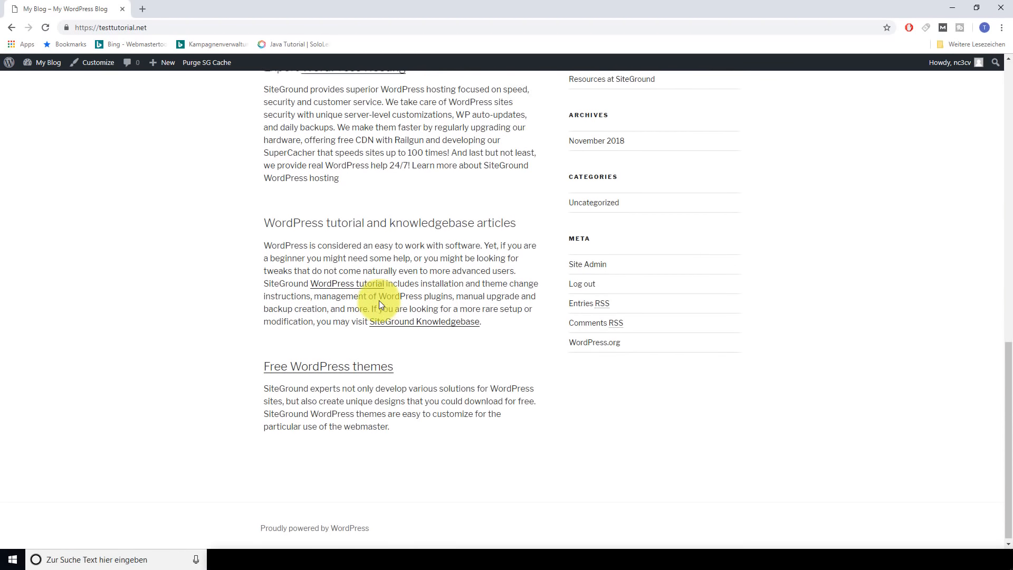
scroll(378, 300, up, 5)
scroll(378, 300, up, 3)
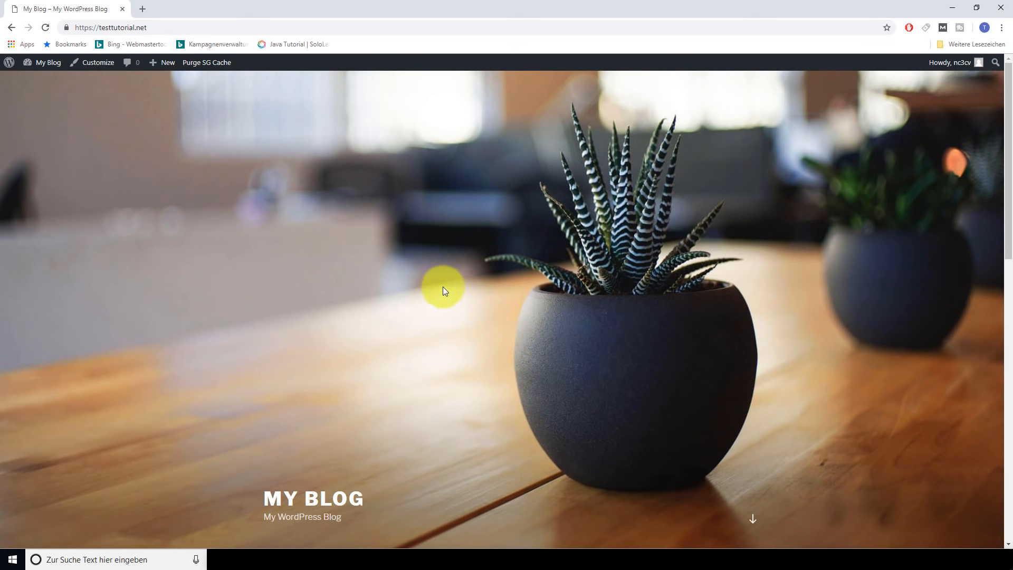
mouse_move(46, 65)
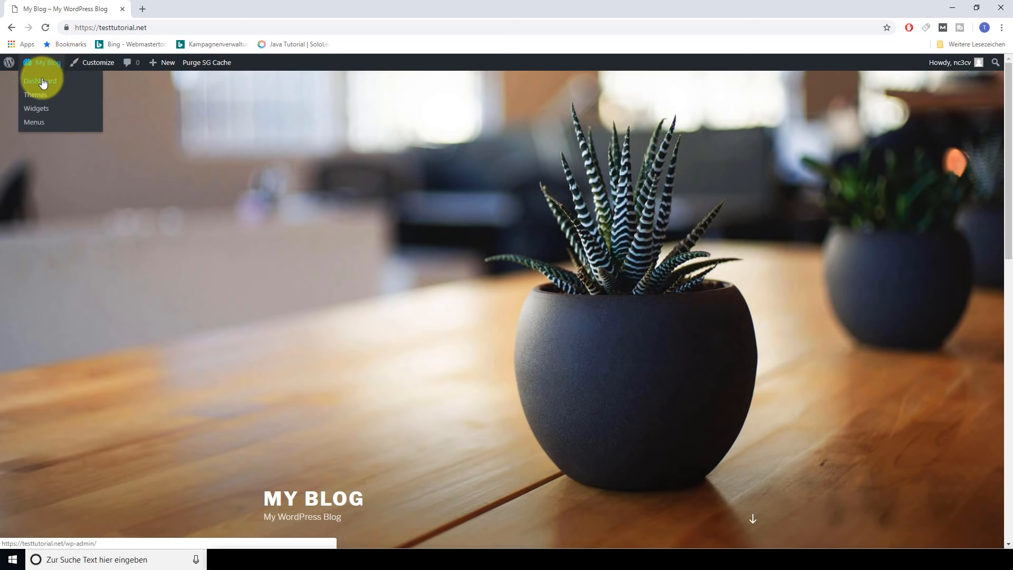
click(43, 82)
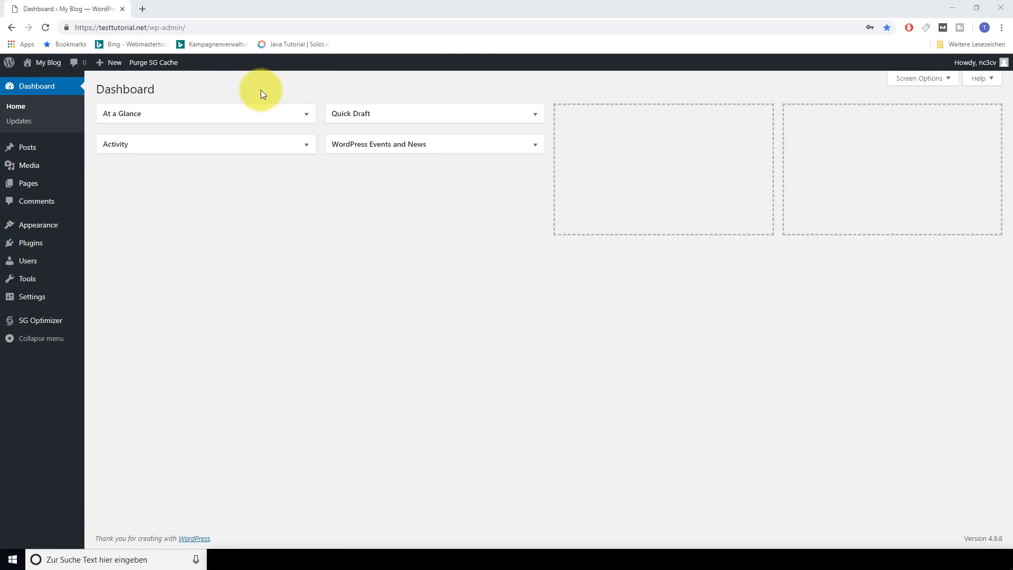
Look over the admin bar's My Blog and New menus on the Dashboard
mouse_move(46, 64)
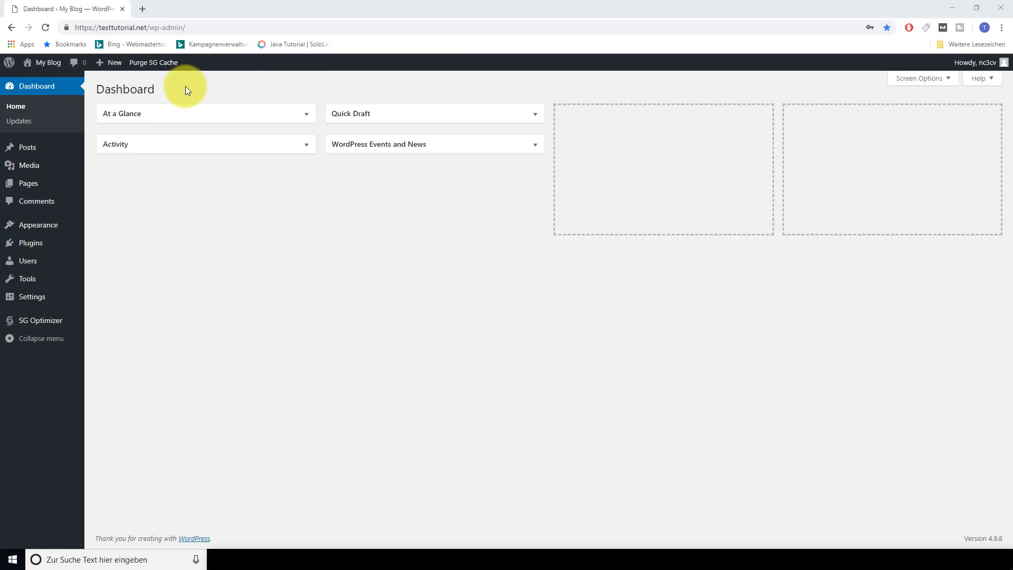
mouse_move(112, 74)
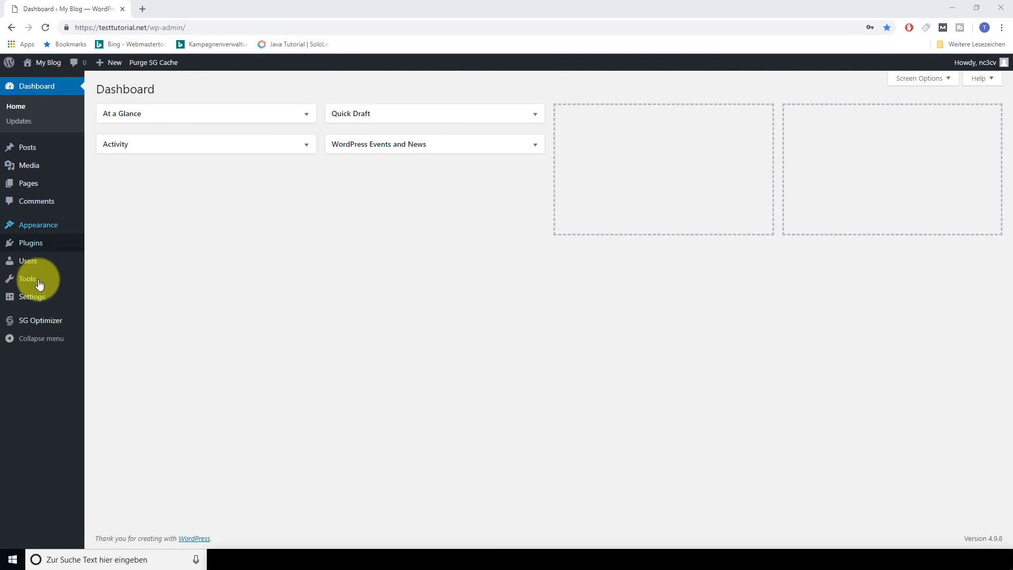
mouse_move(47, 327)
mouse_move(30, 176)
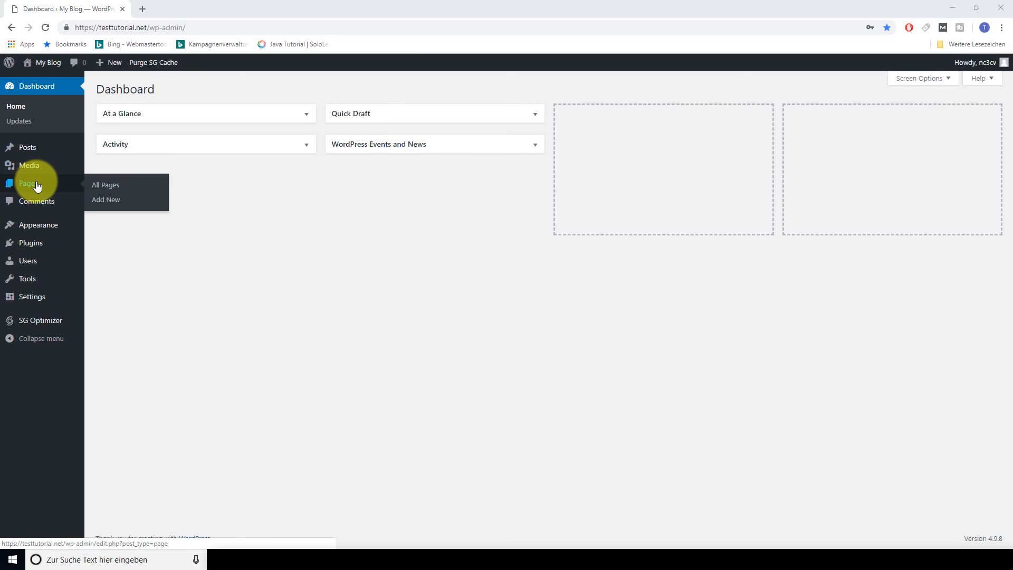
mouse_move(45, 222)
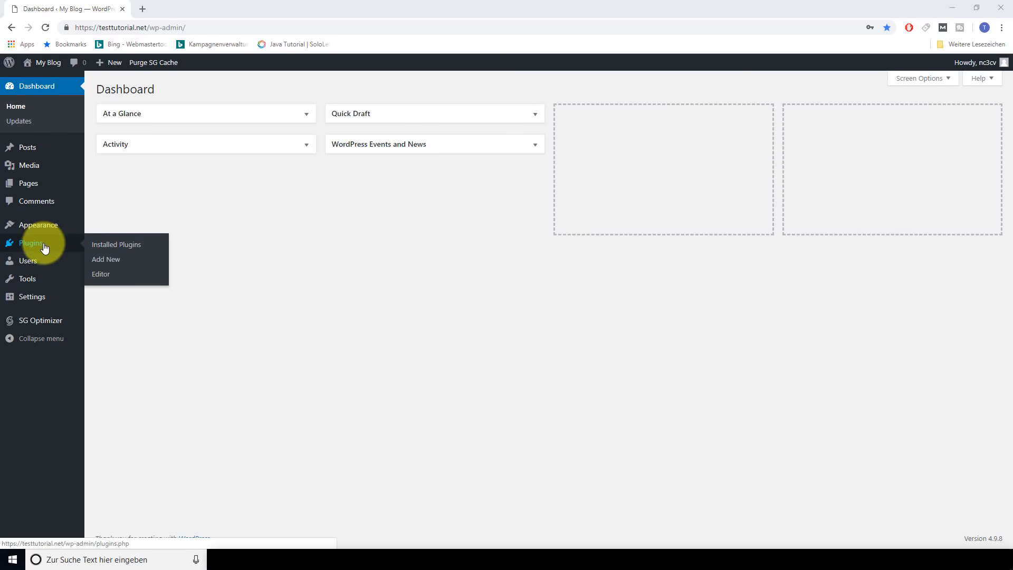
mouse_move(42, 268)
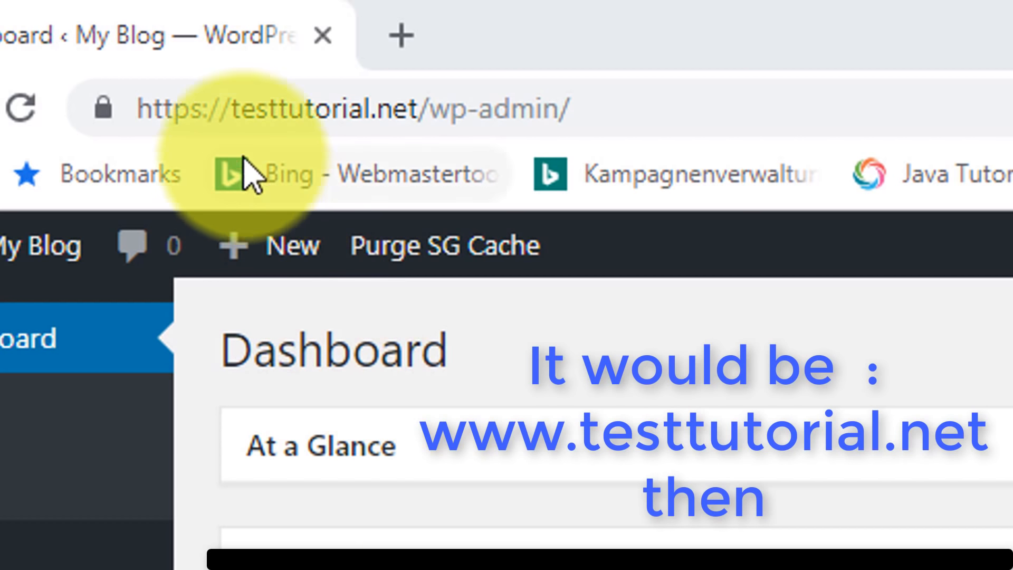
click(229, 112)
click(244, 110)
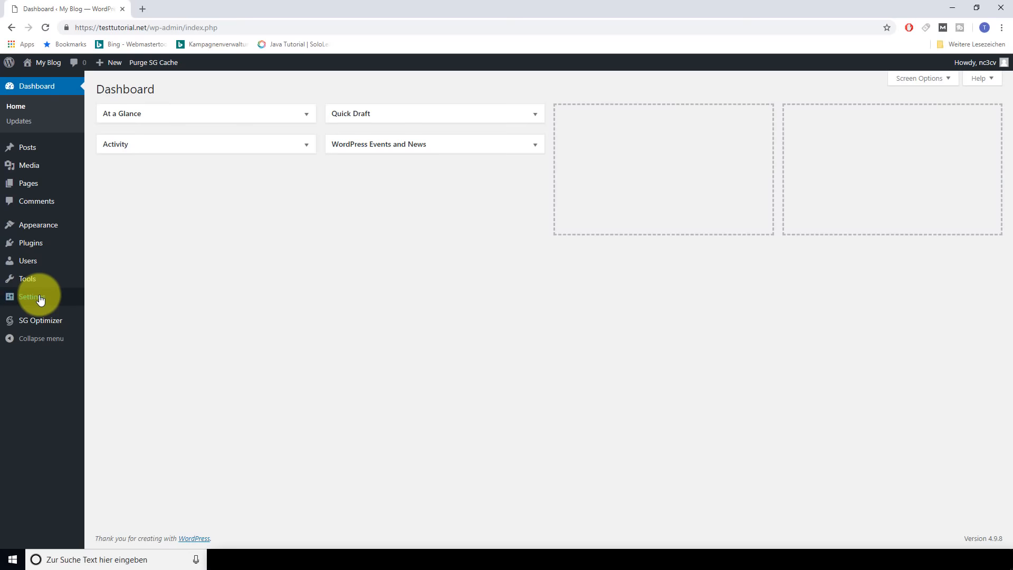
In General Settings, set Site Title to the owner's name and Tagline to 'My Website tutorial'
mouse_move(39, 299)
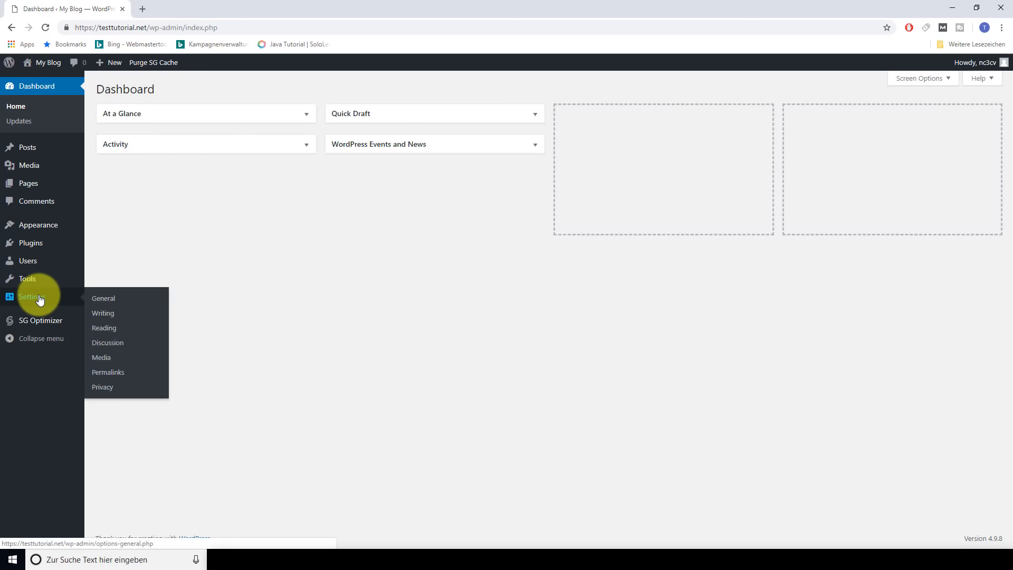
click(101, 300)
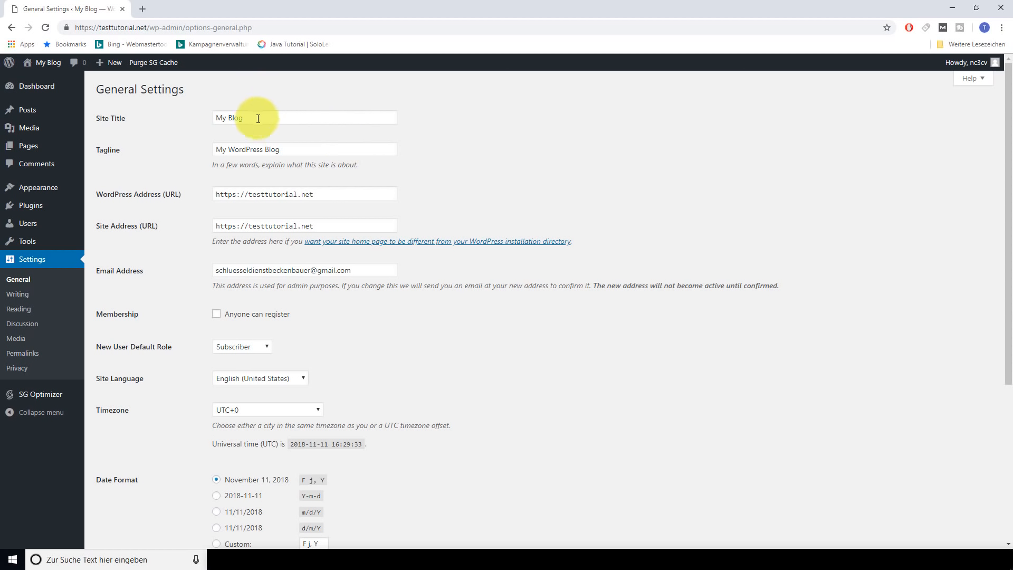
drag(258, 117, 201, 122)
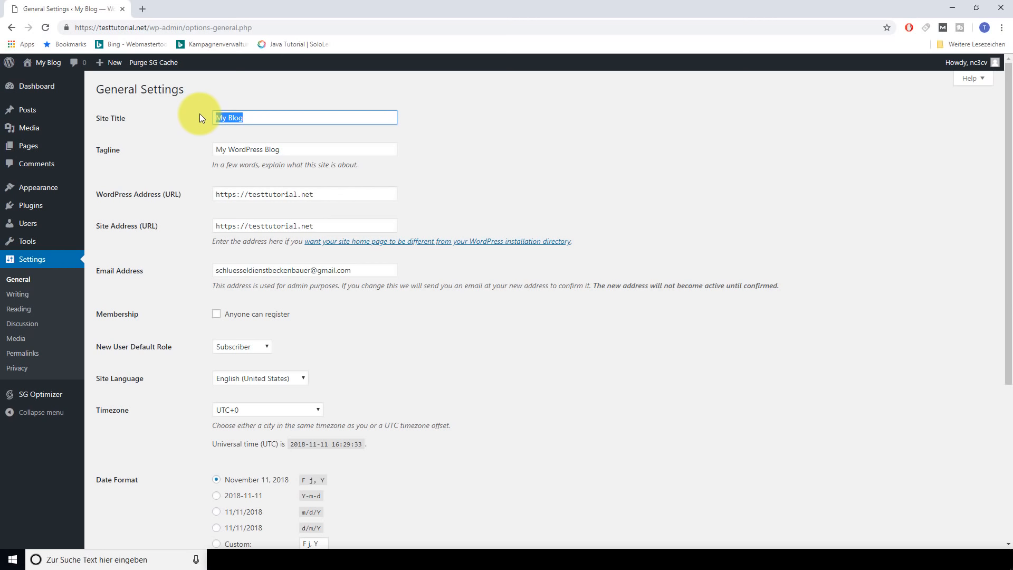
text(Ti)
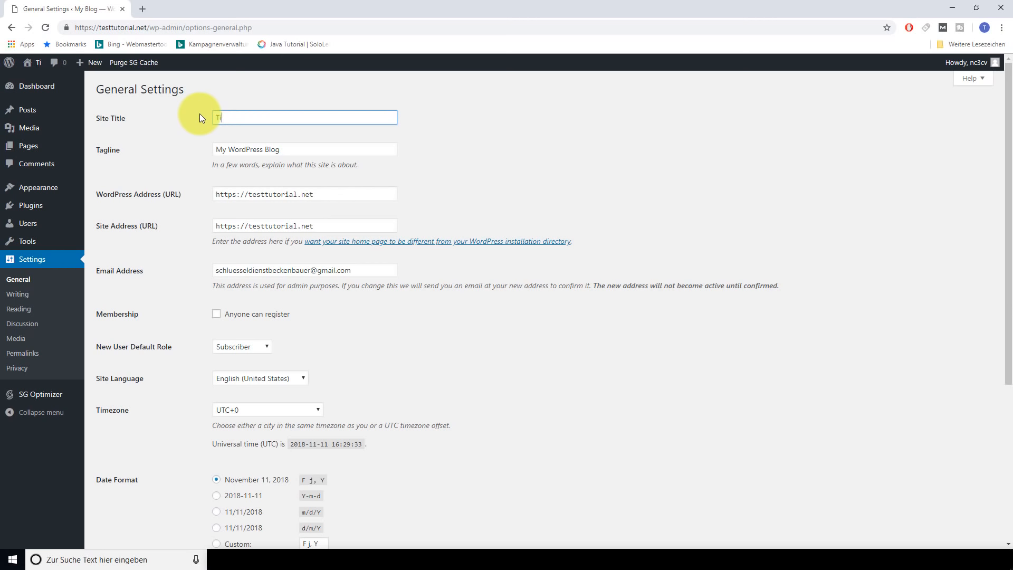
text(m Wessels)
key(Tab)
text(My Website tutorial)
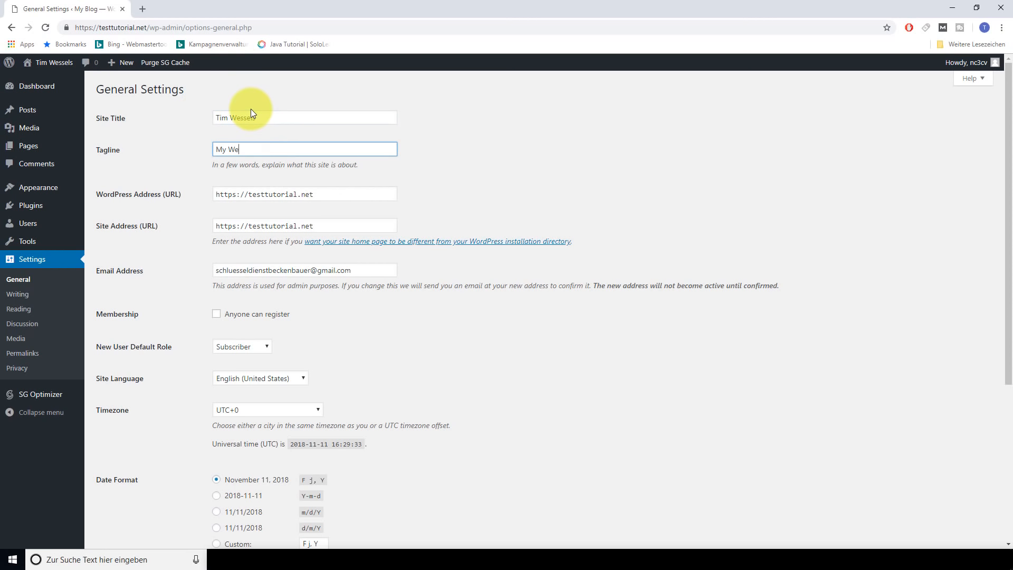
click(189, 204)
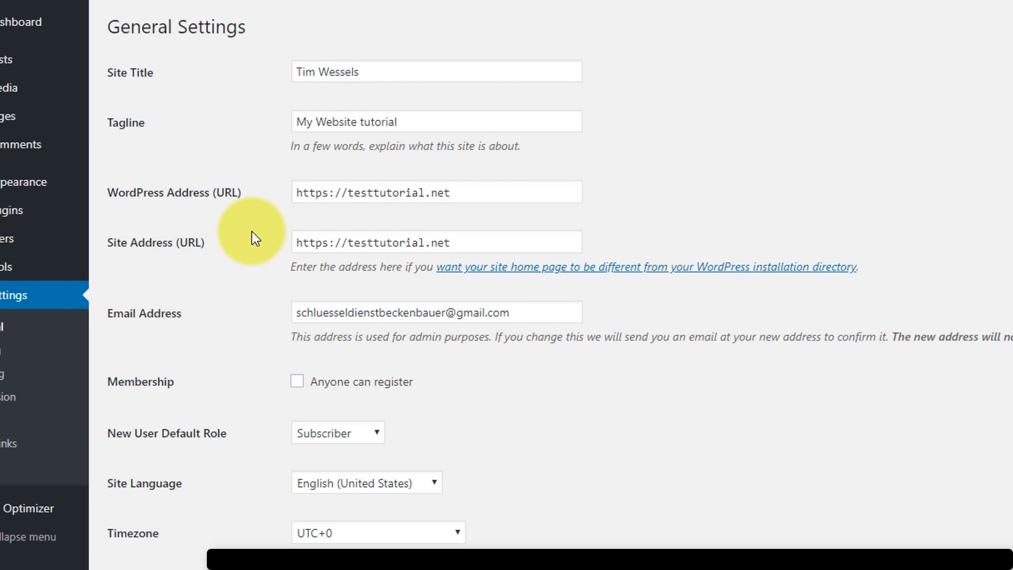
click(345, 201)
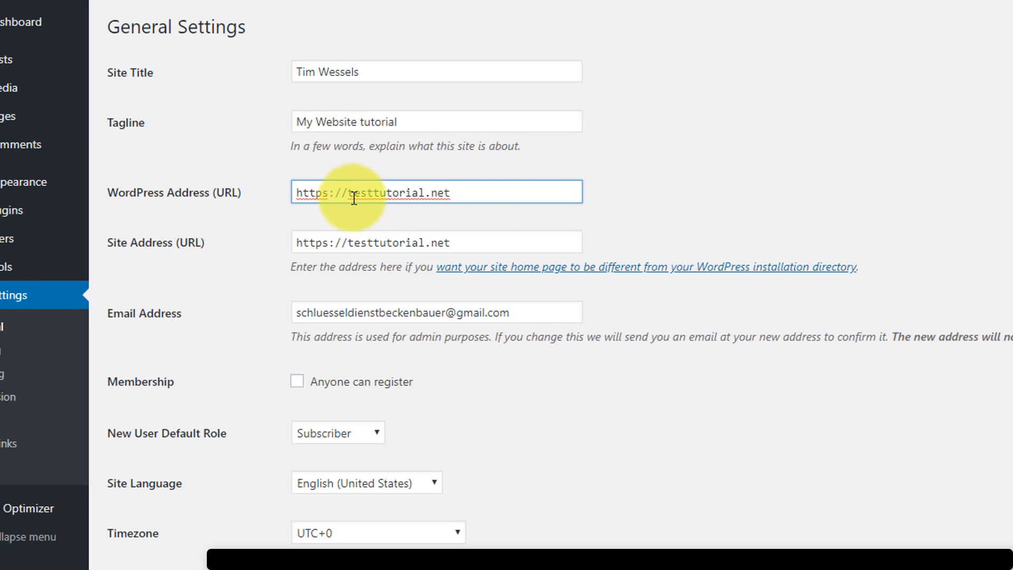
text(www.)
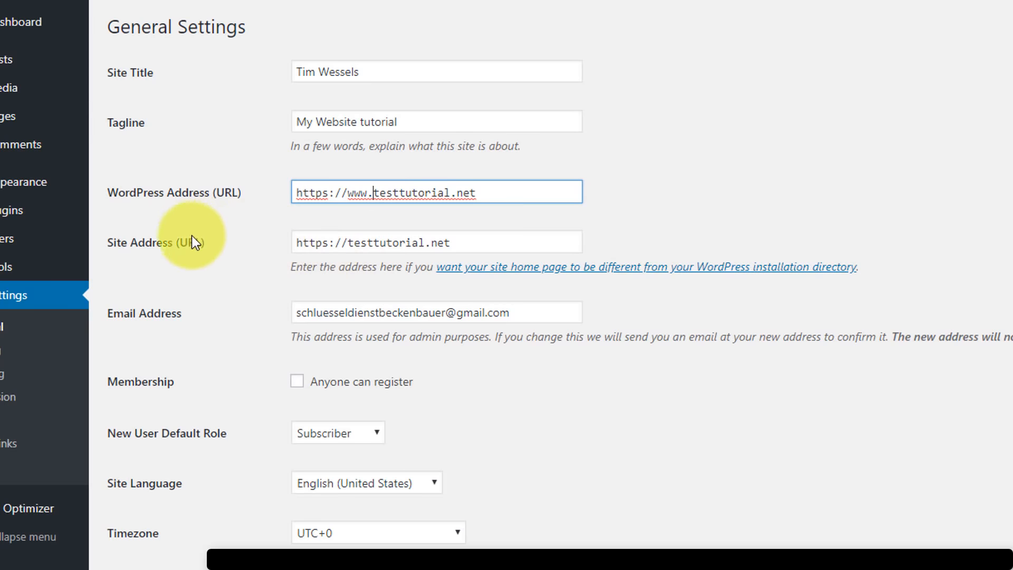
click(348, 242)
text(www.)
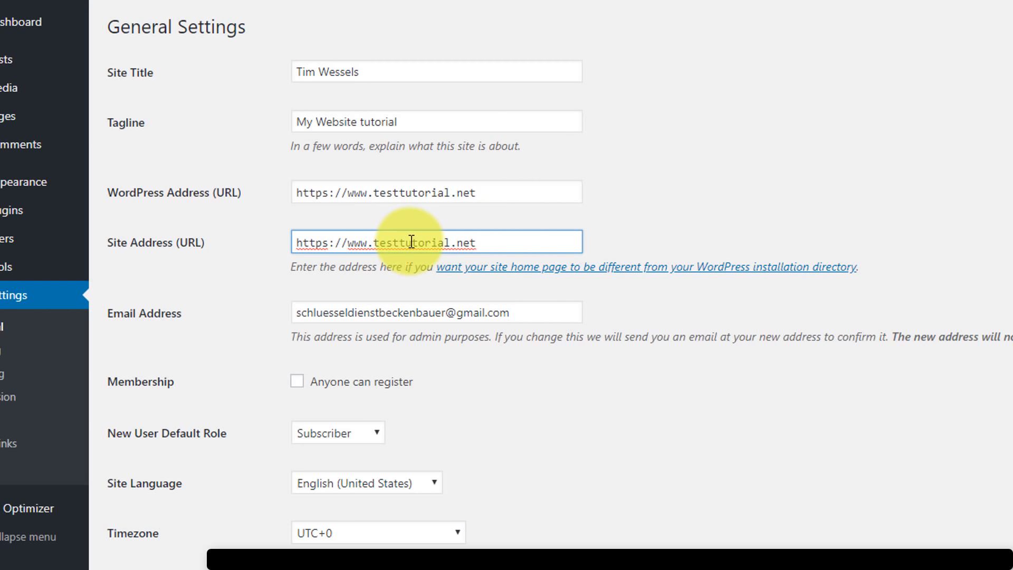
click(382, 240)
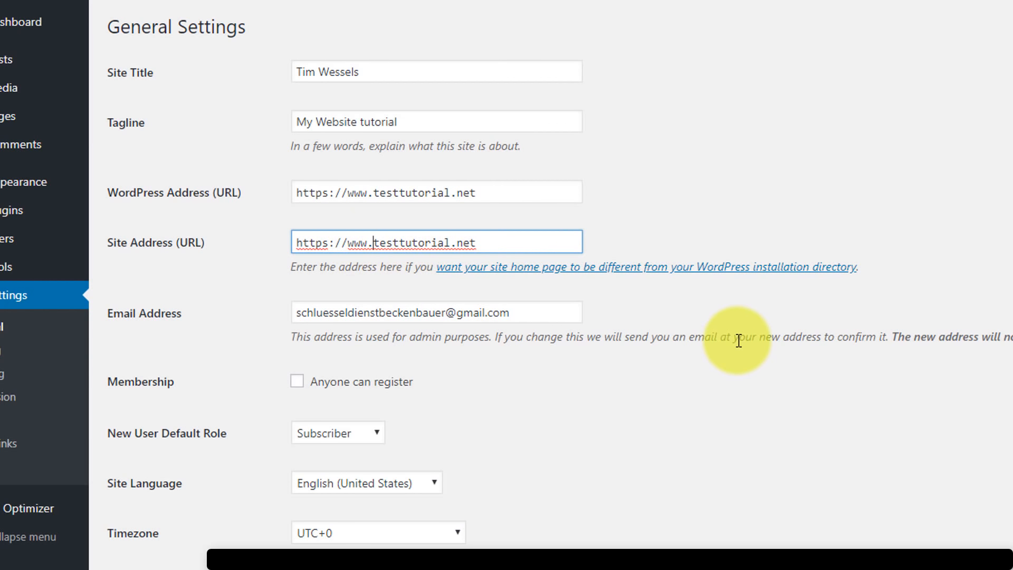
scroll(736, 342, down, 6)
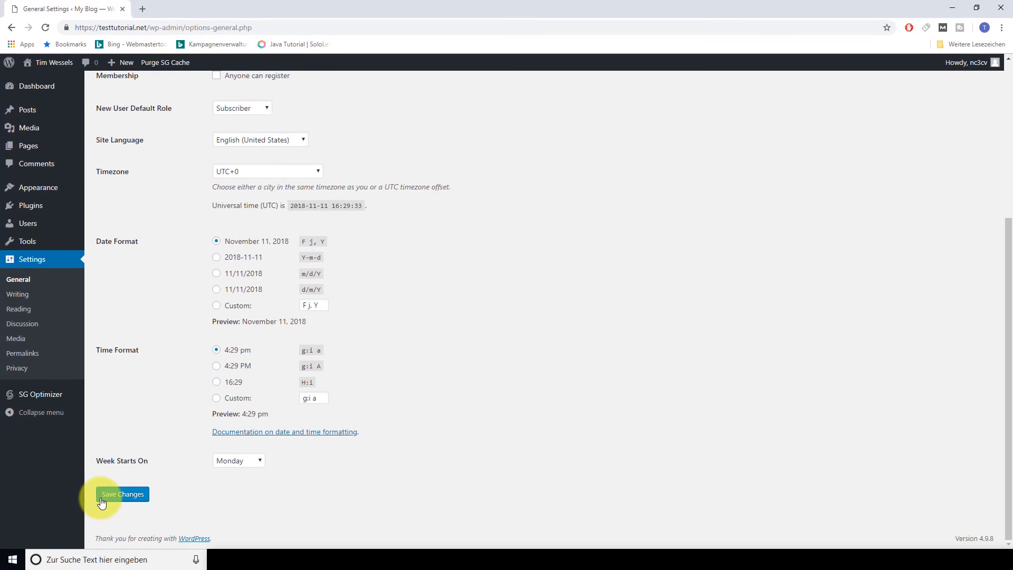
click(121, 494)
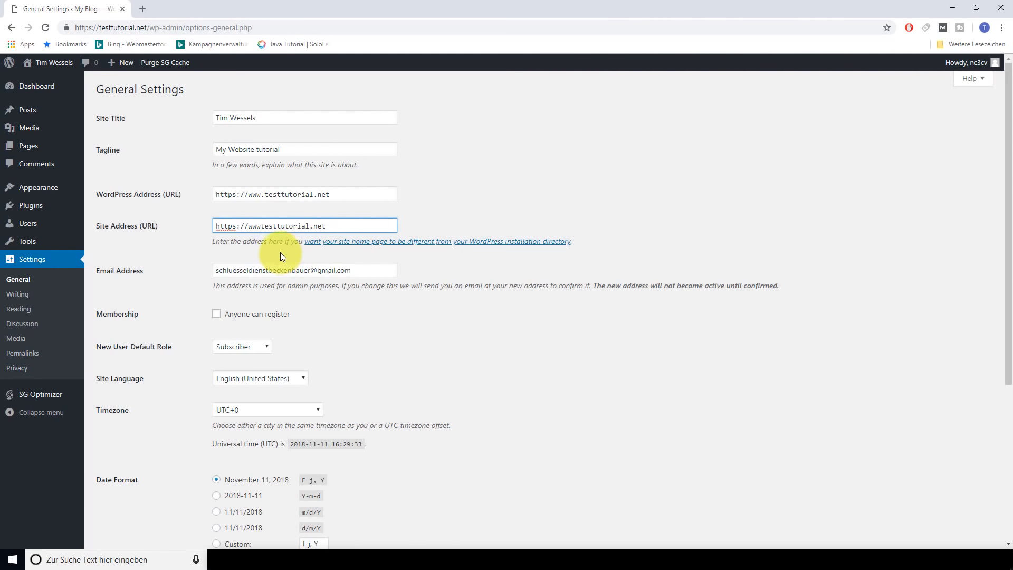
key(BackSpace)
key(BackSpace)
key(BackSpace)
key(BackSpace)
click(262, 194)
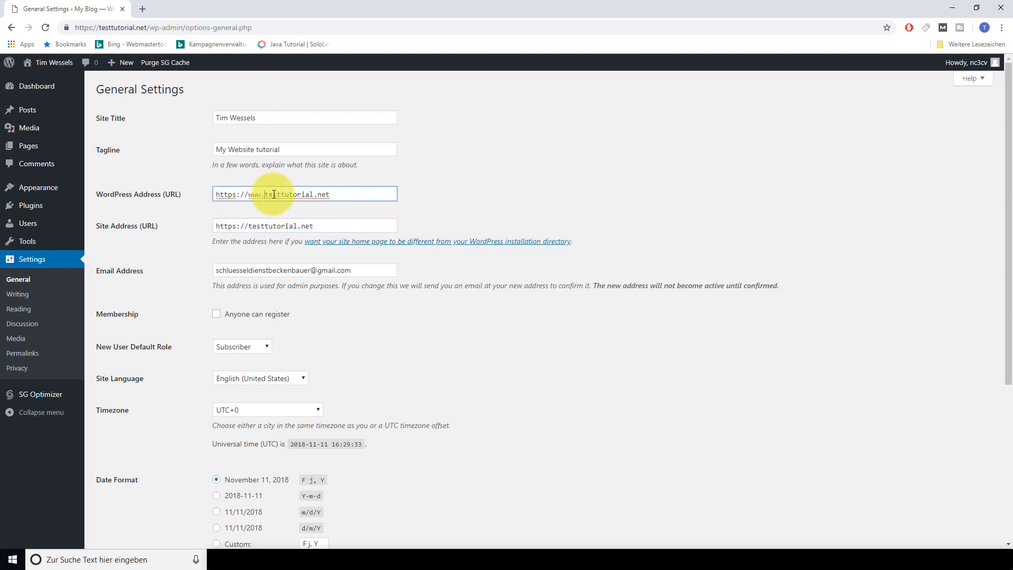
key(BackSpace)
key(BackSpace)
key(BackSpace)
key(BackSpace)
click(471, 172)
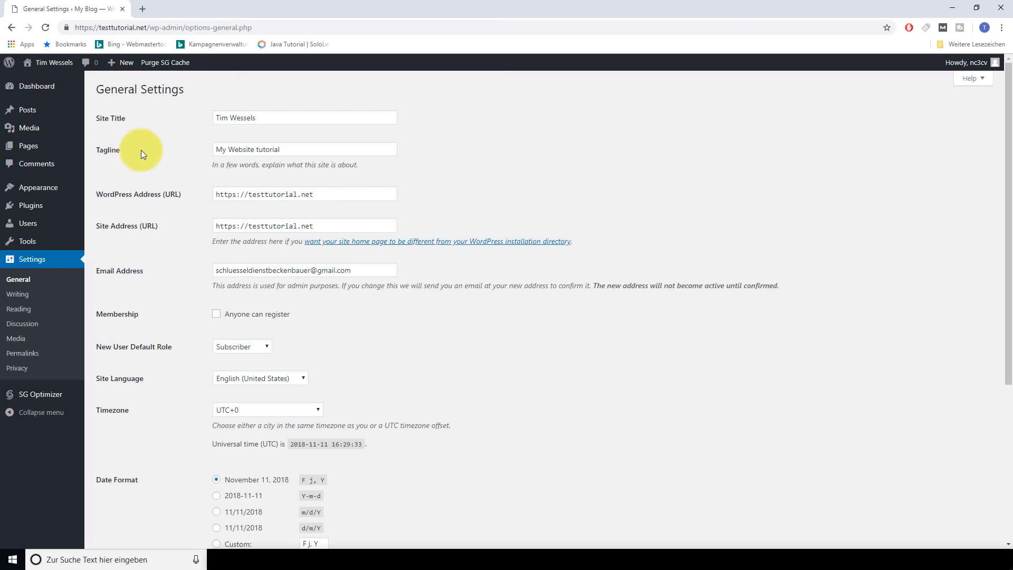
scroll(203, 194, down, 5)
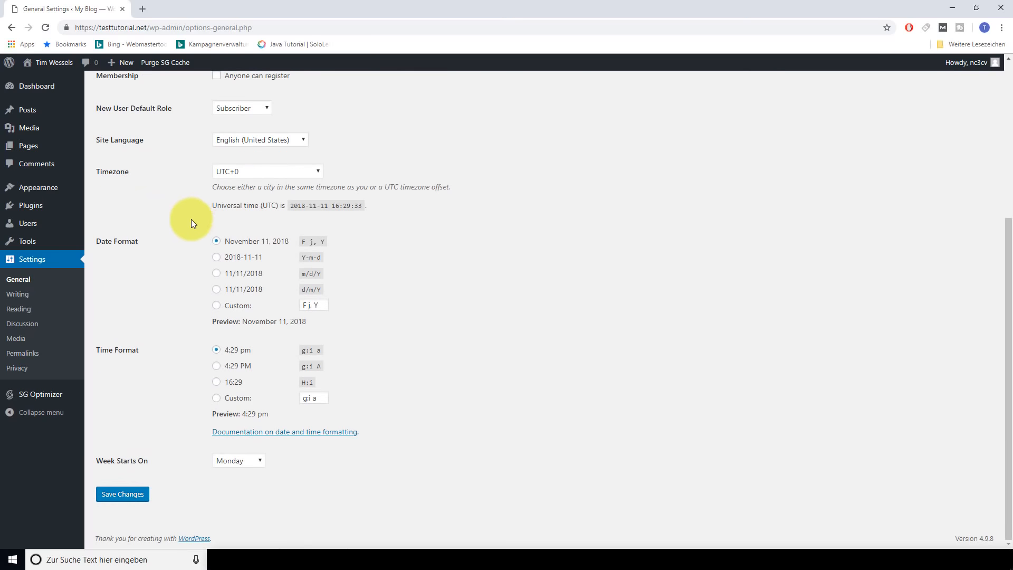
click(129, 499)
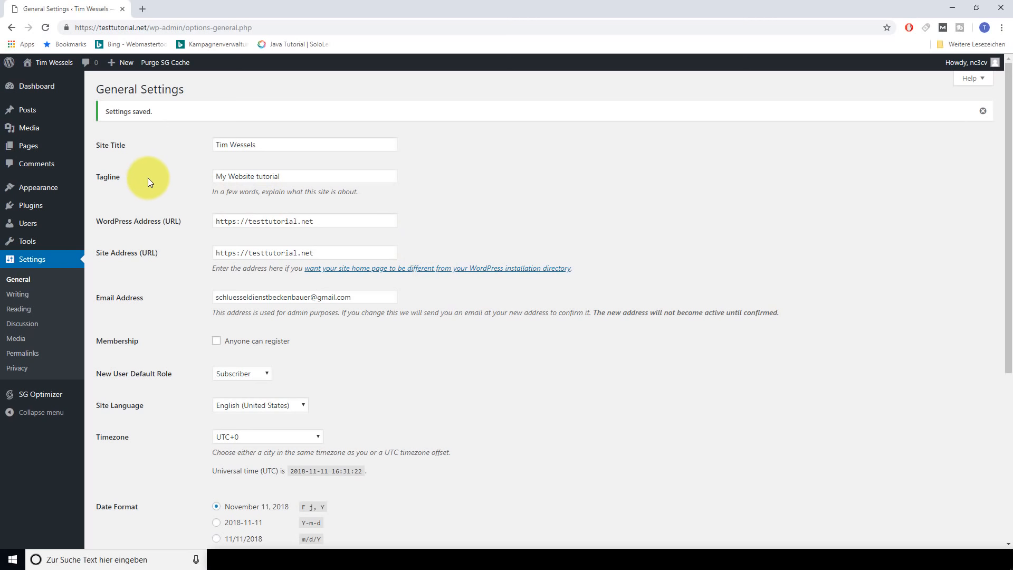
click(46, 92)
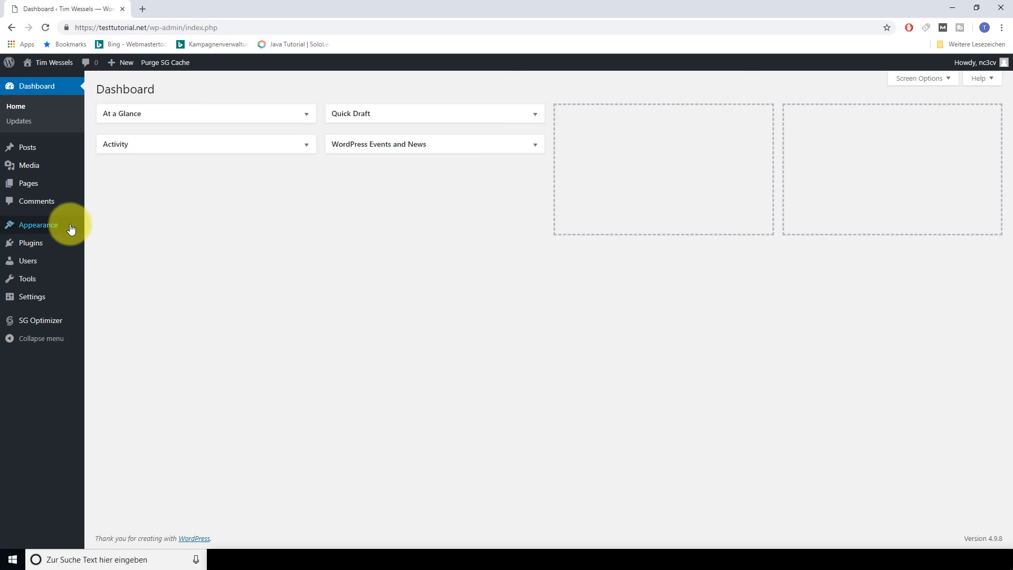
Live-preview the Twenty Sixteen theme from Appearance > Themes, then close it without activating
mouse_move(59, 227)
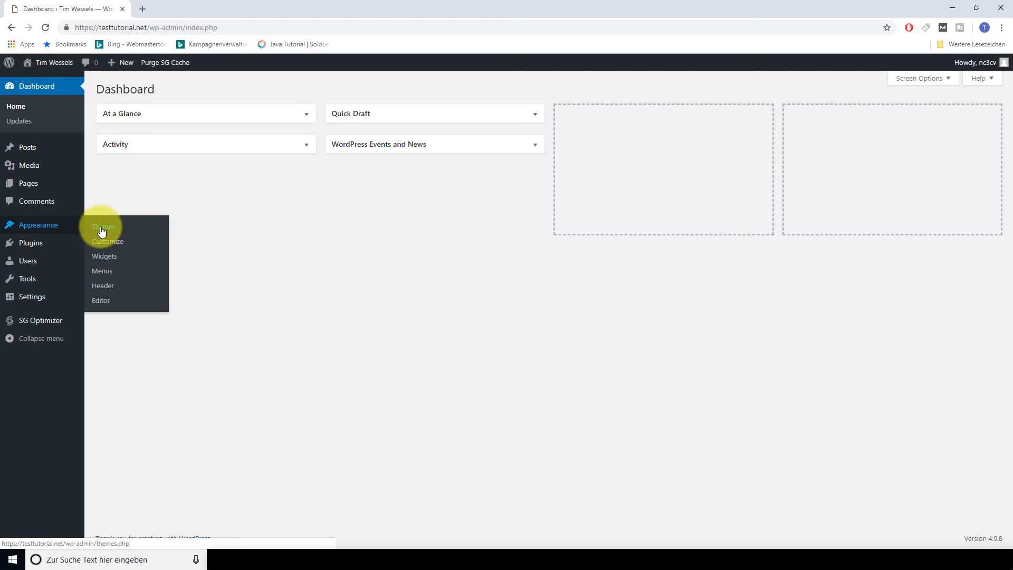
click(123, 230)
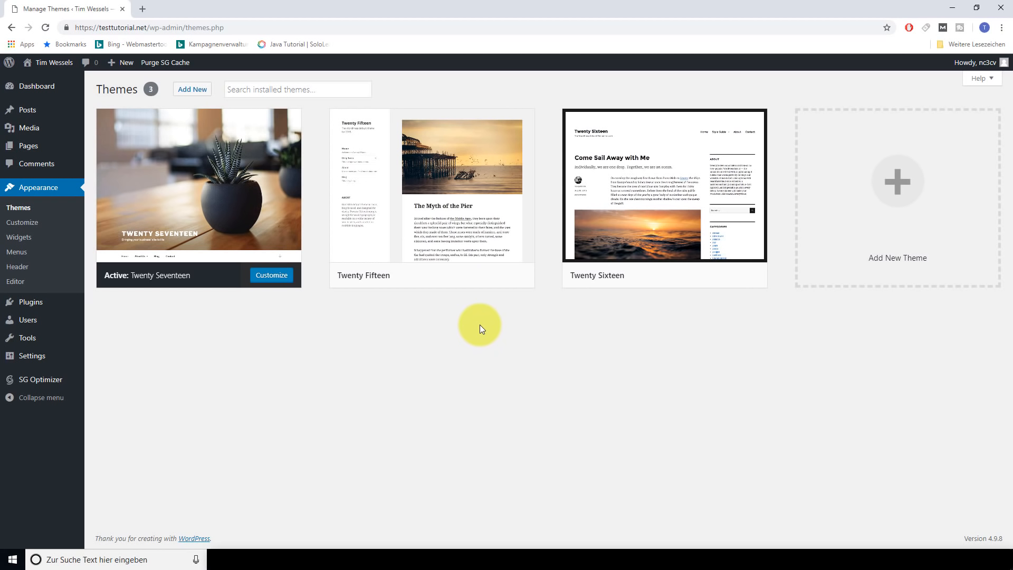
mouse_move(689, 281)
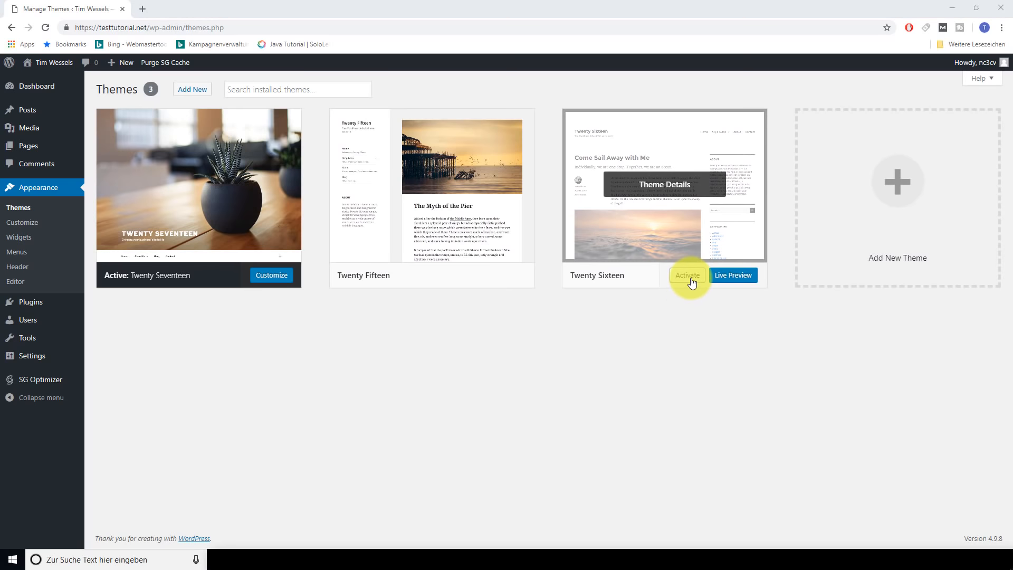
click(727, 281)
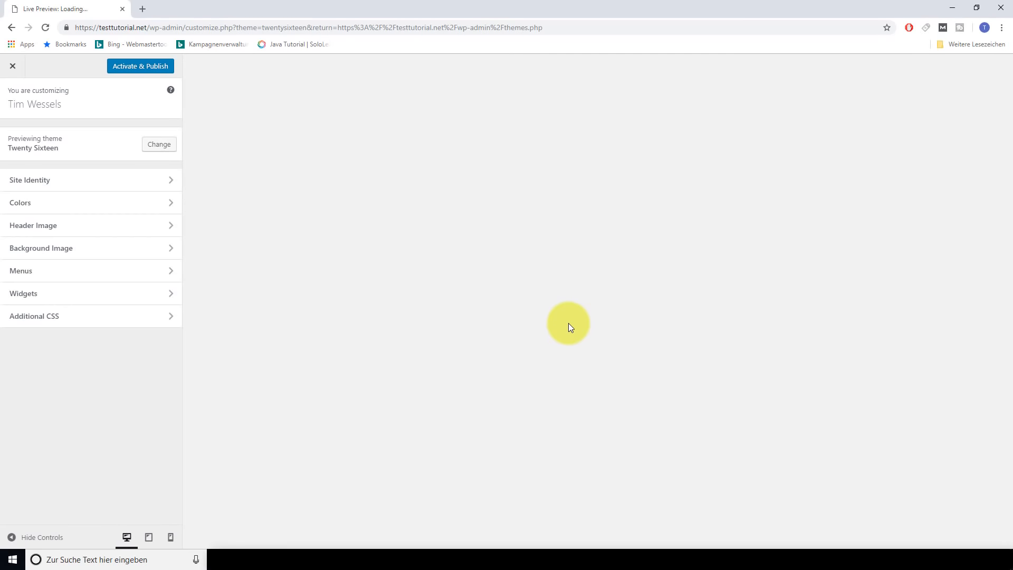
scroll(669, 316, down, 6)
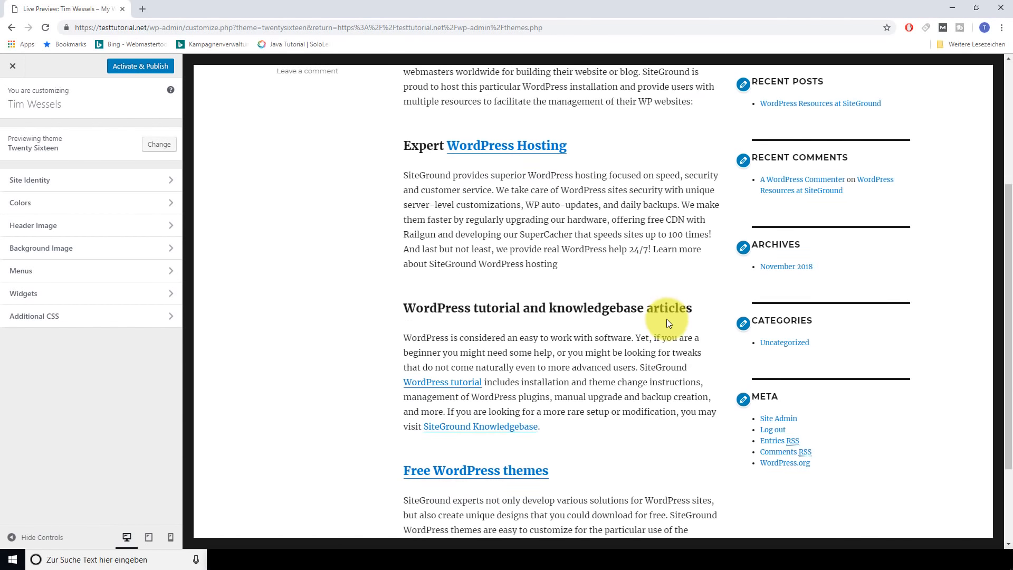
scroll(660, 322, up, 6)
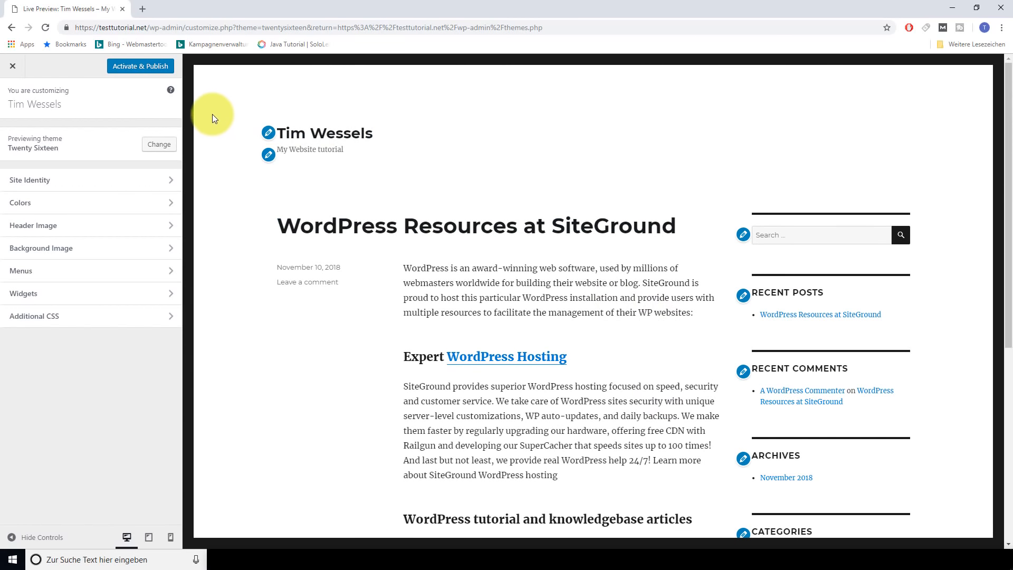
click(13, 65)
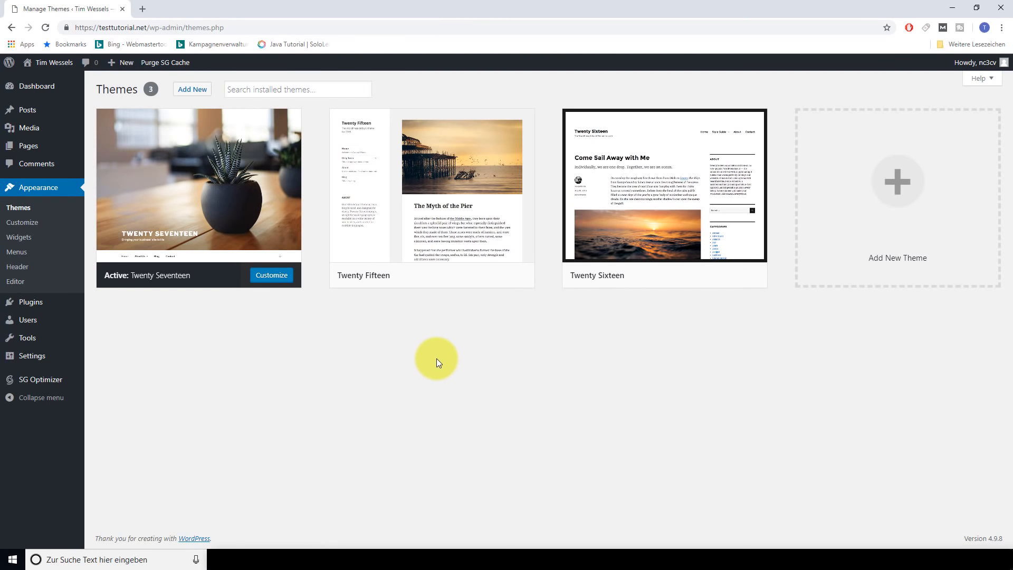
Browse new themes, then install and activate Unicon Lite
click(183, 93)
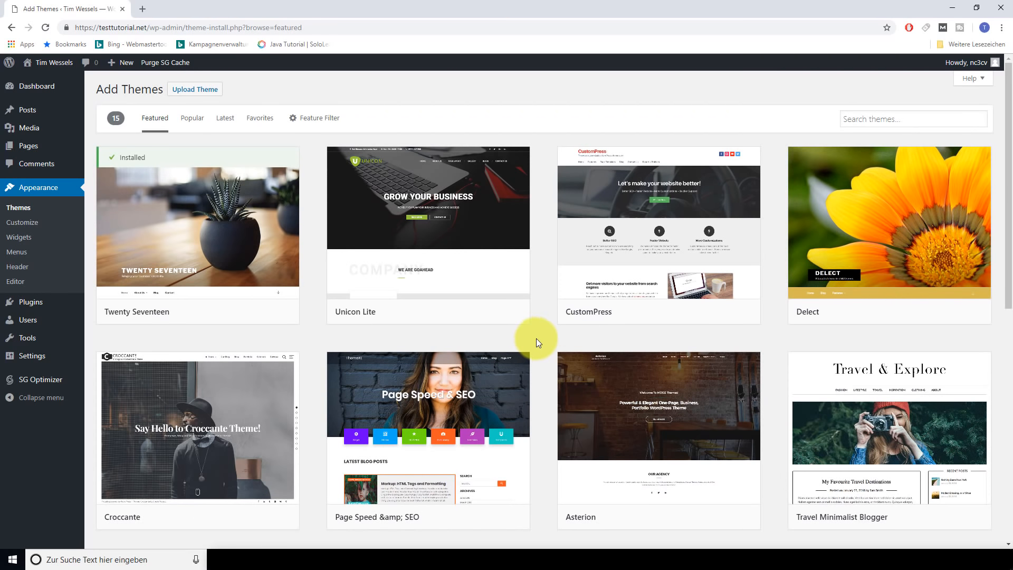
scroll(538, 338, down, 9)
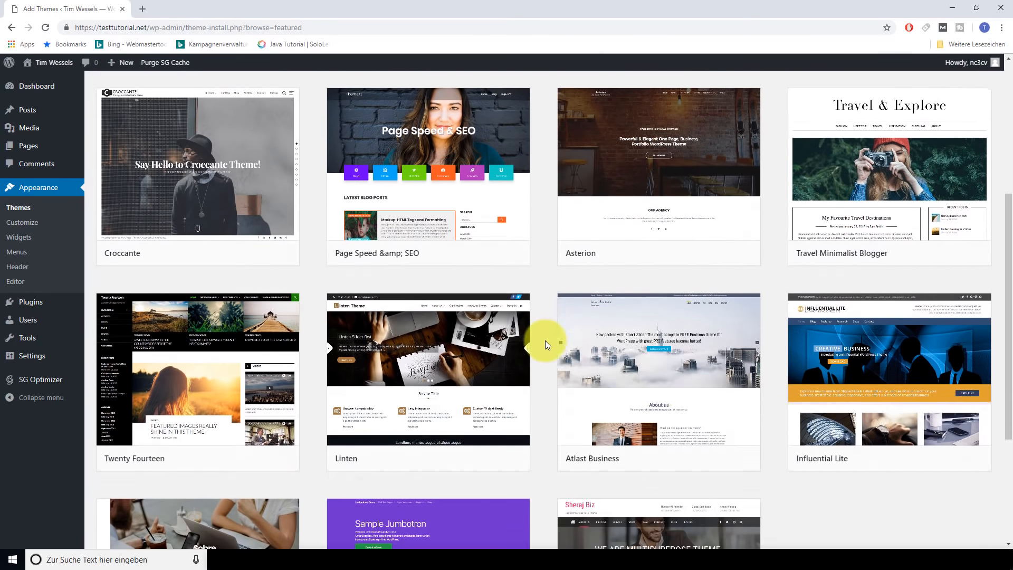
scroll(546, 341, up, 10)
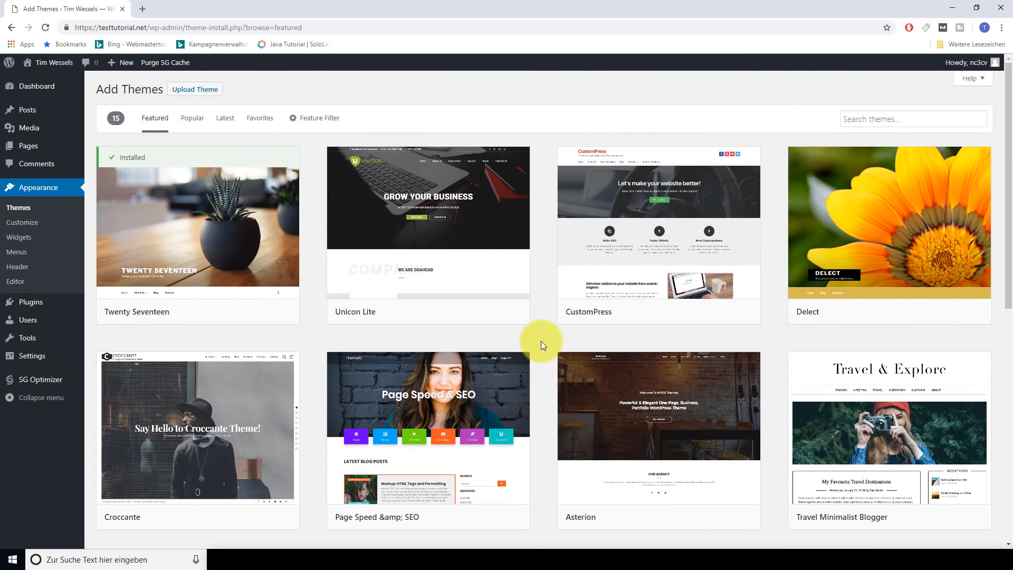
scroll(542, 346, down, 2)
scroll(542, 350, up, 2)
mouse_move(495, 223)
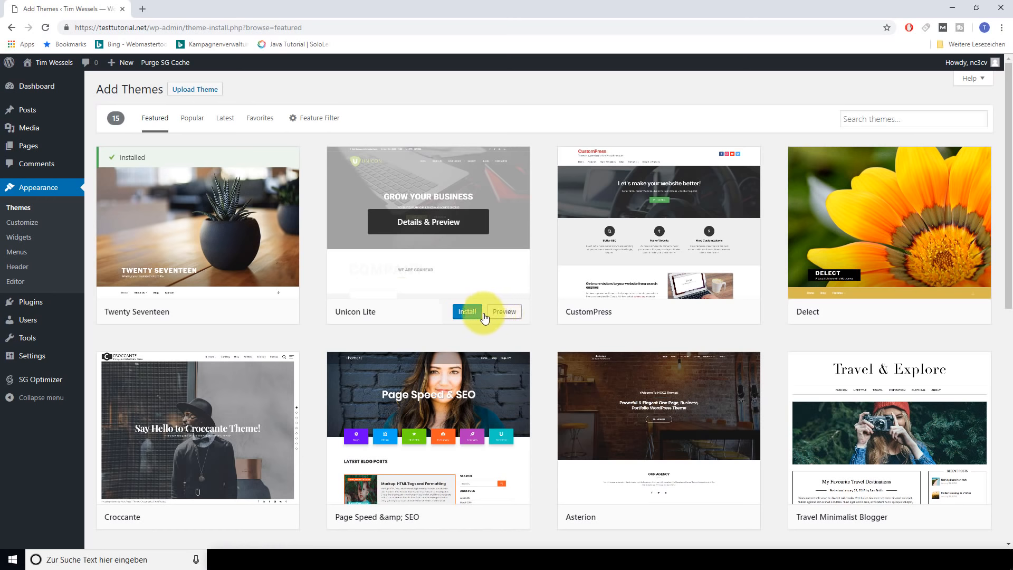
click(466, 313)
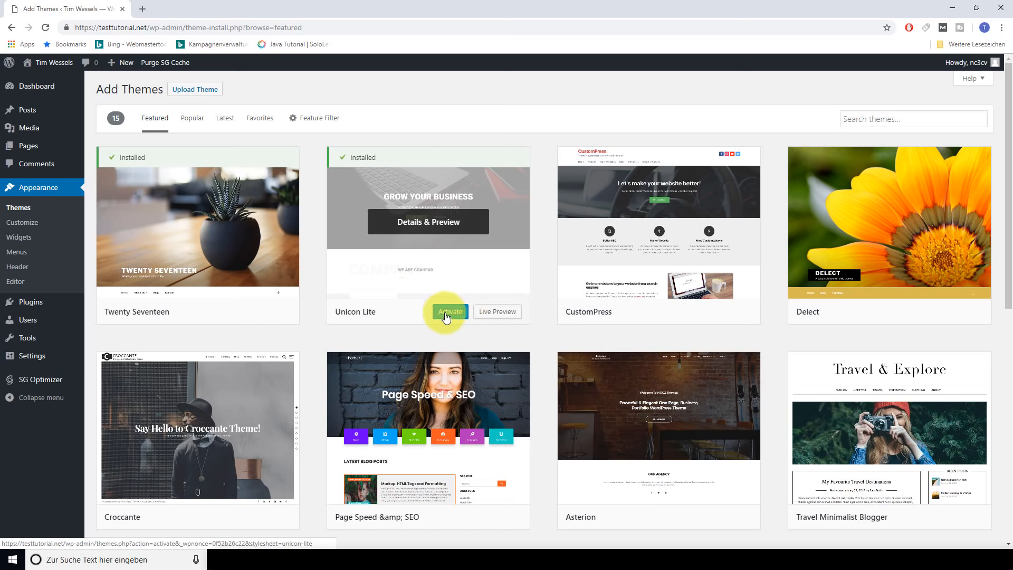
click(448, 312)
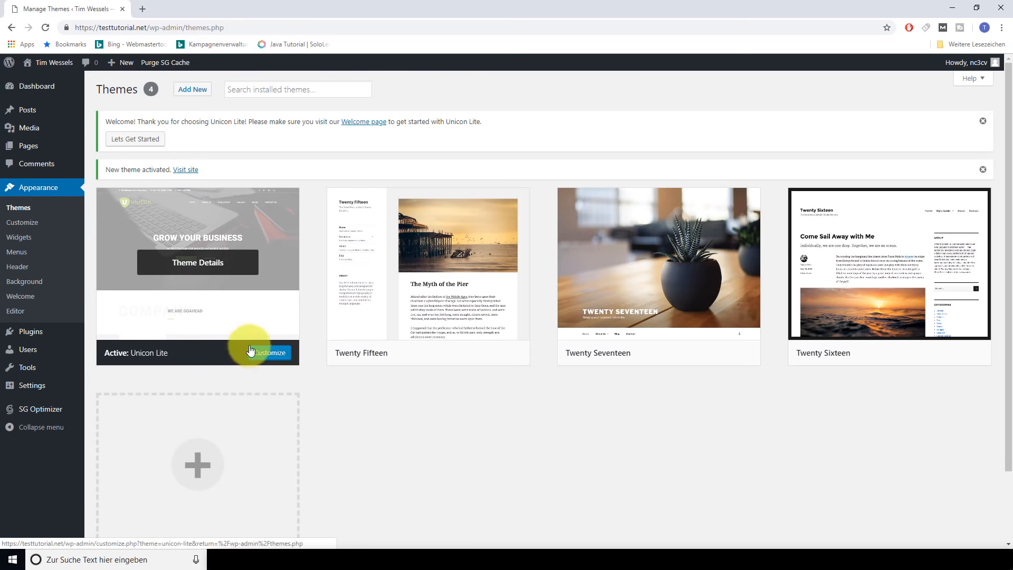
mouse_move(53, 63)
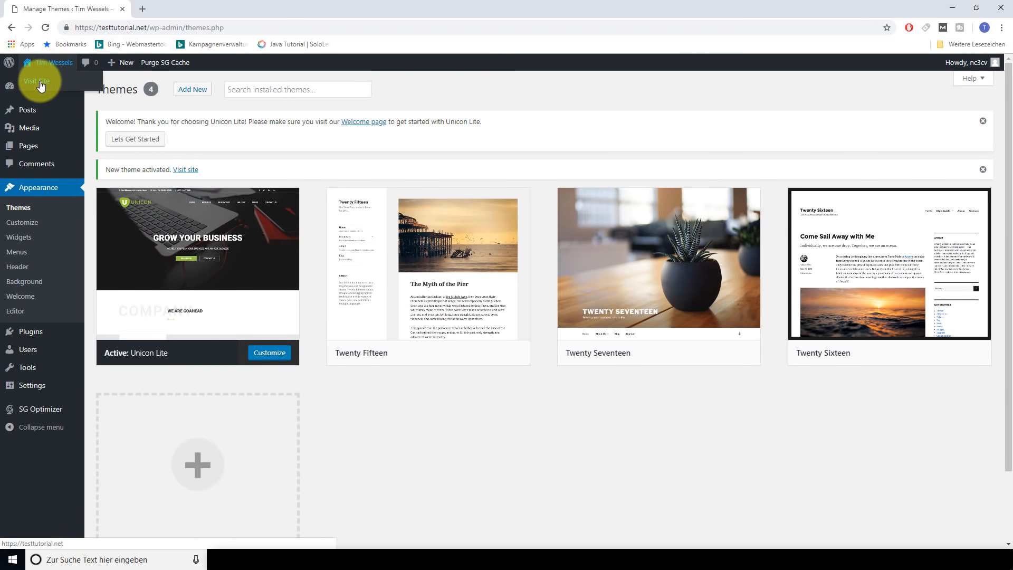
middle_click(42, 81)
click(180, 8)
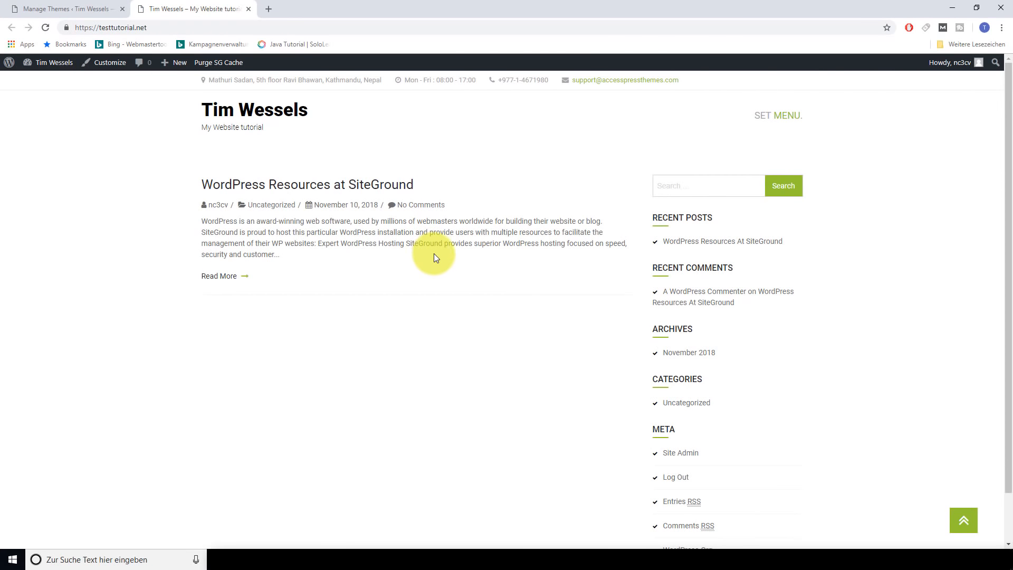
scroll(433, 256, down, 2)
scroll(415, 248, up, 2)
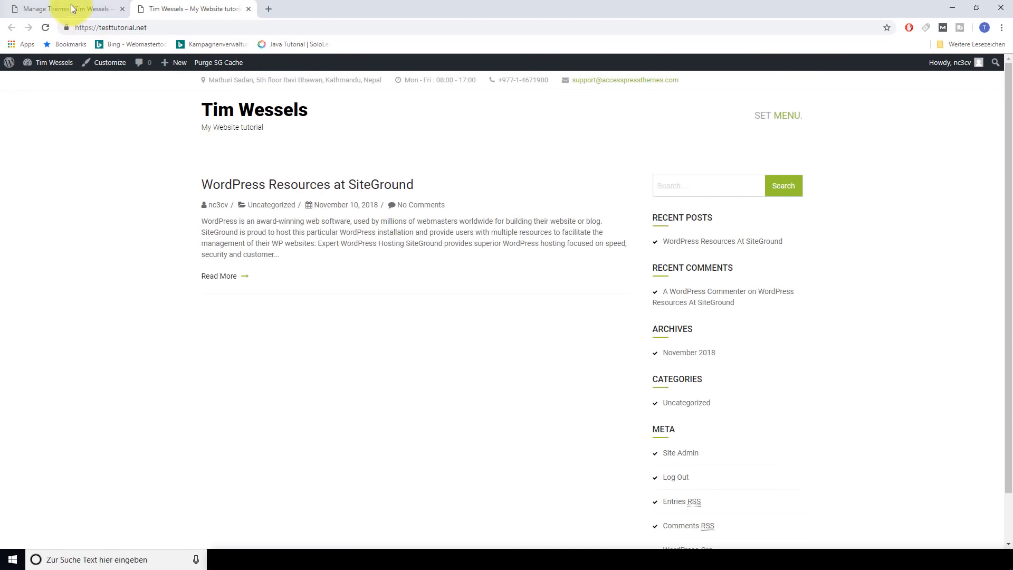
click(69, 9)
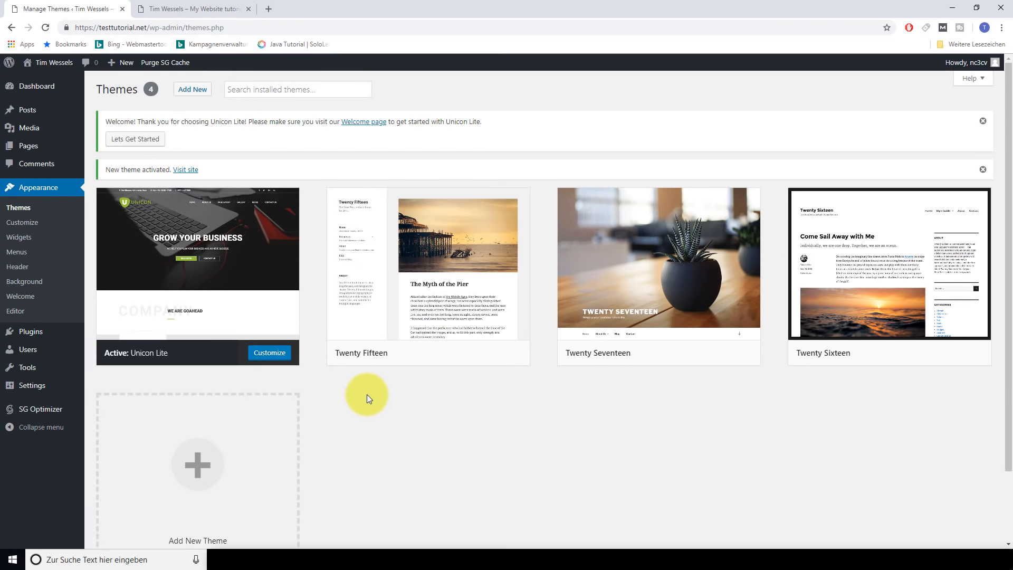
click(193, 9)
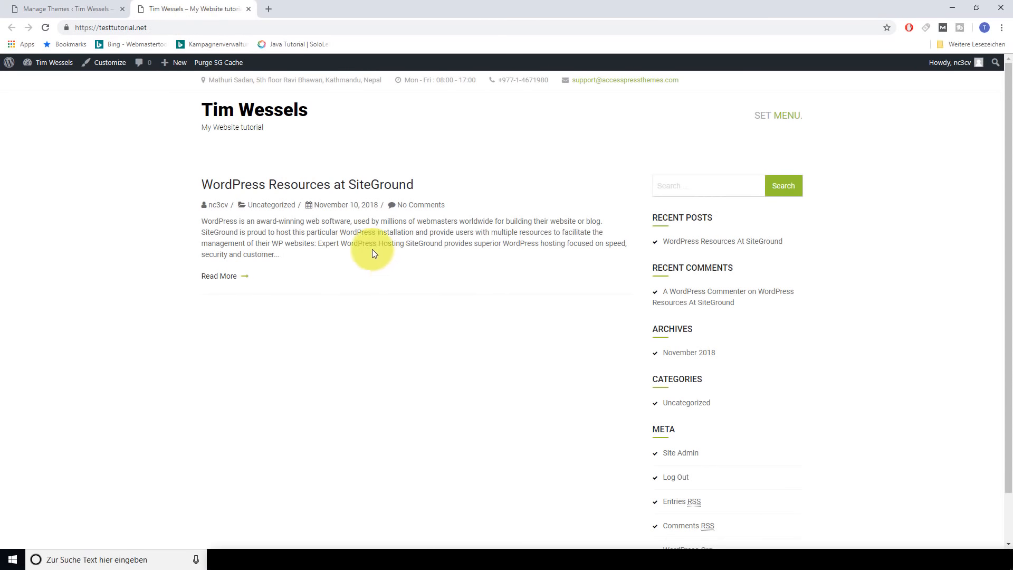
click(95, 8)
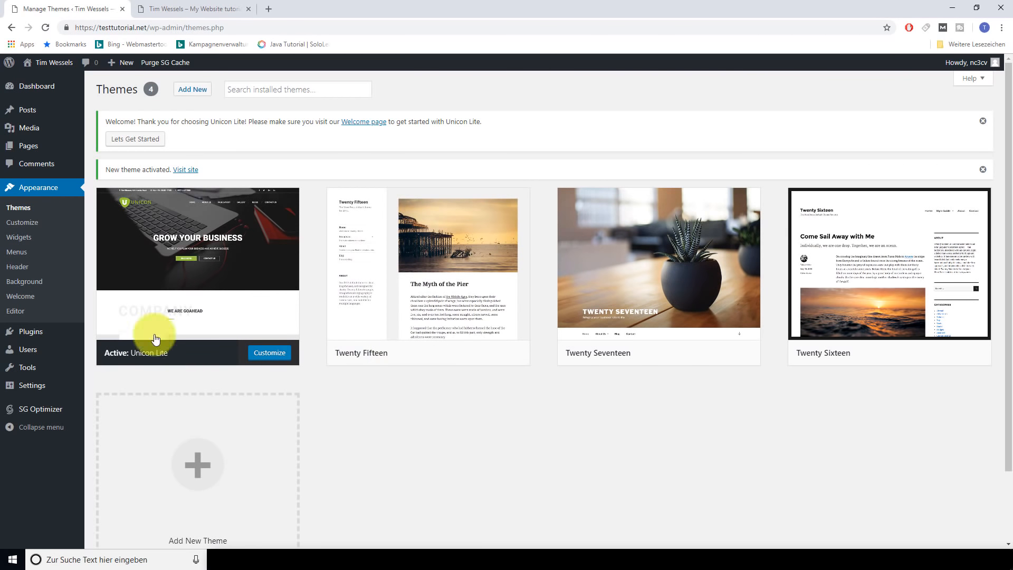
mouse_move(31, 332)
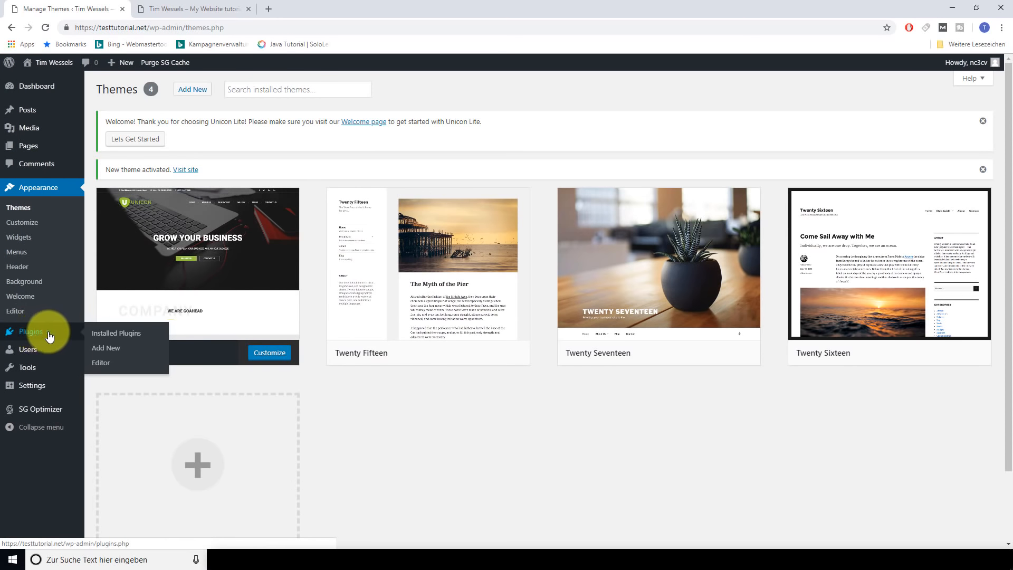
Open Plugins > Installed Plugins, where SG Optimizer is the only plugin
click(116, 338)
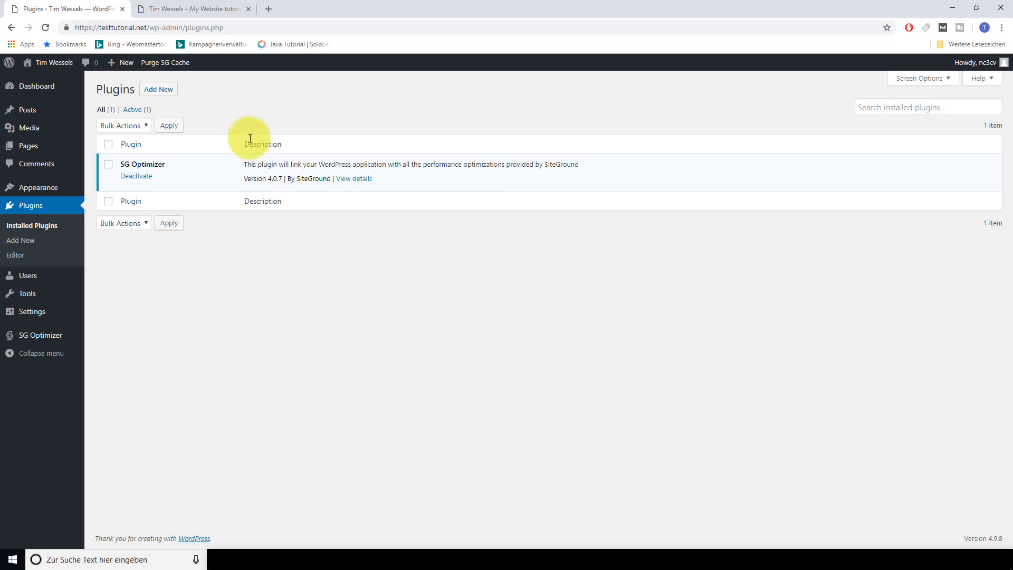
Install Contact Form 7 from the Popular plugins list and activate it
click(156, 94)
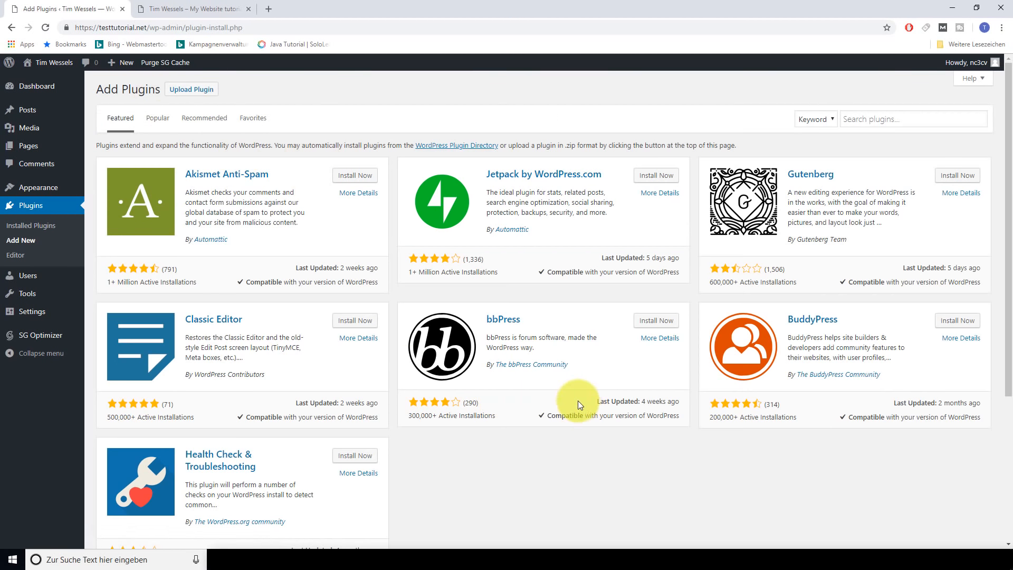
scroll(575, 401, down, 4)
scroll(519, 399, up, 5)
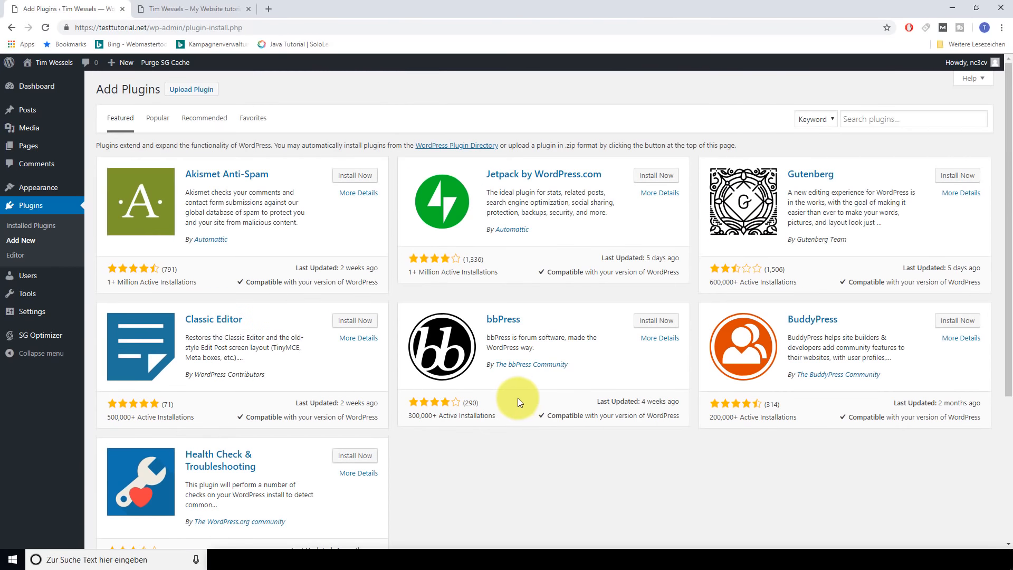
click(157, 120)
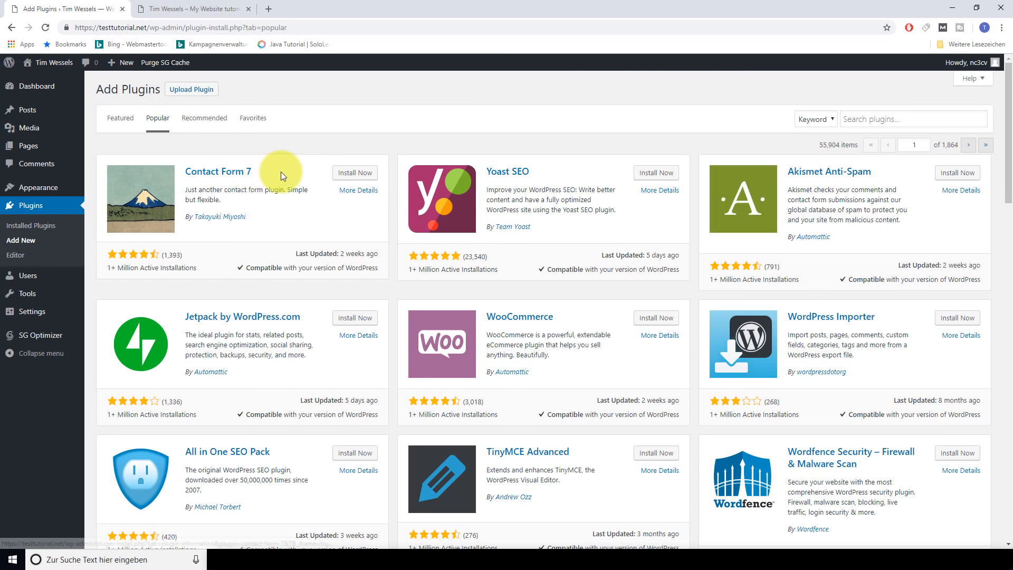
click(353, 174)
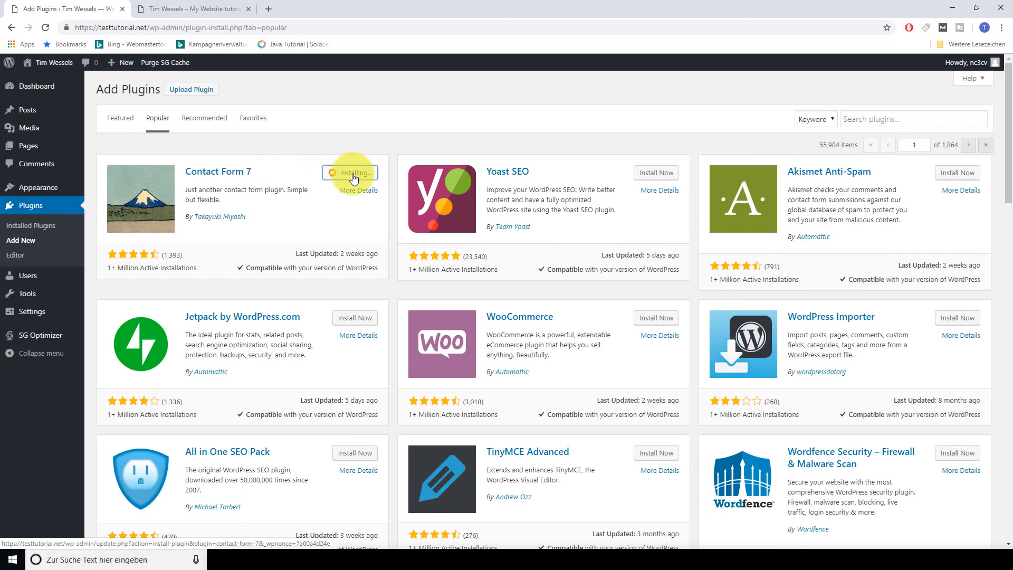
click(350, 172)
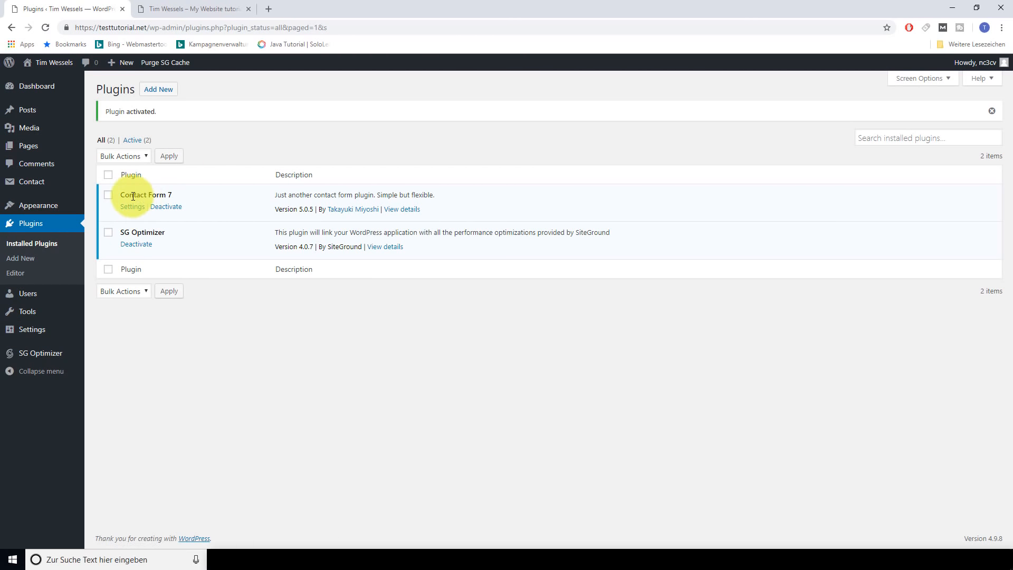
mouse_move(37, 185)
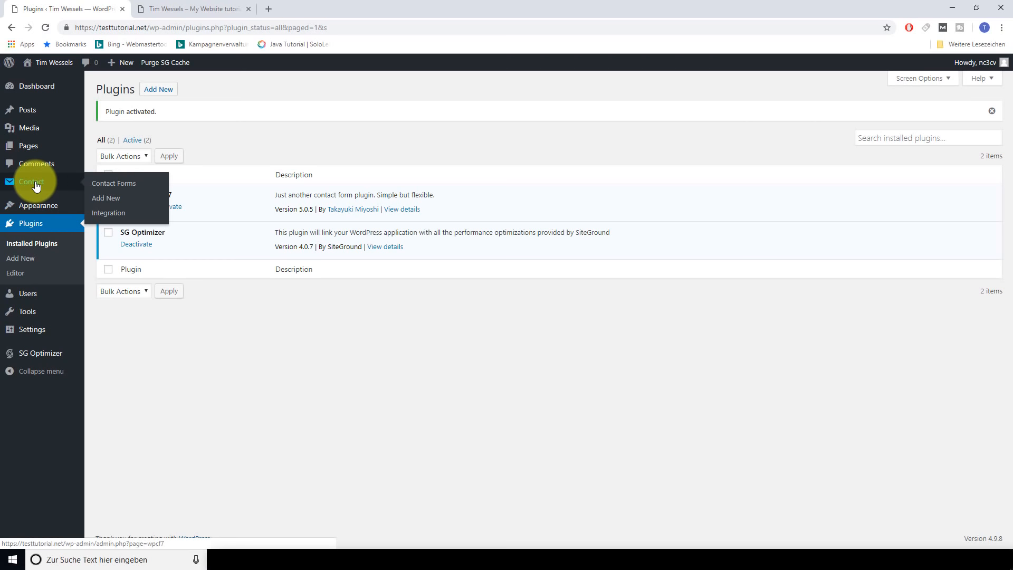
Copy the shortcode [contact-form-7 id="5" title="Contact form 1"] from the Contact Forms list
click(100, 187)
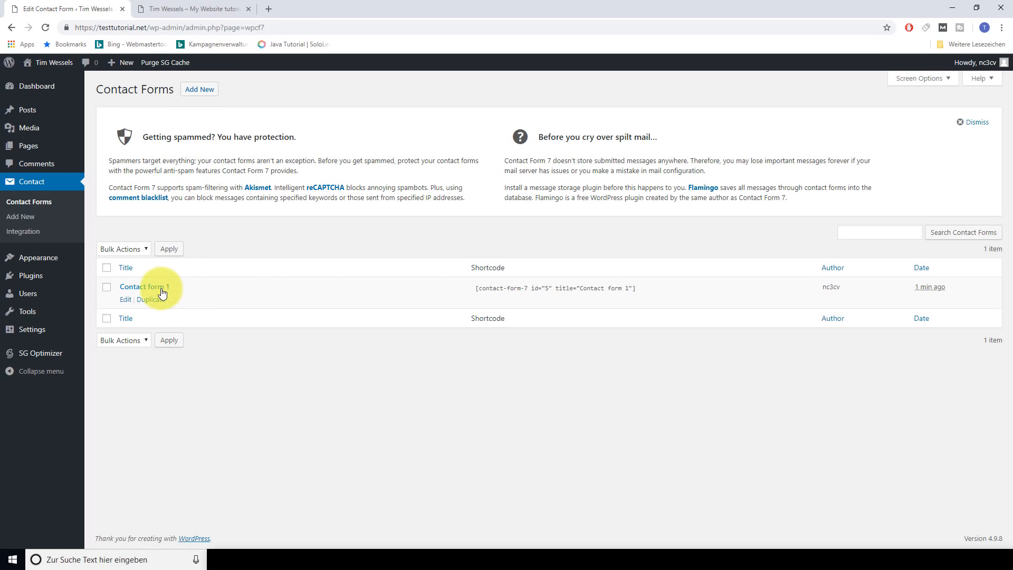
click(158, 287)
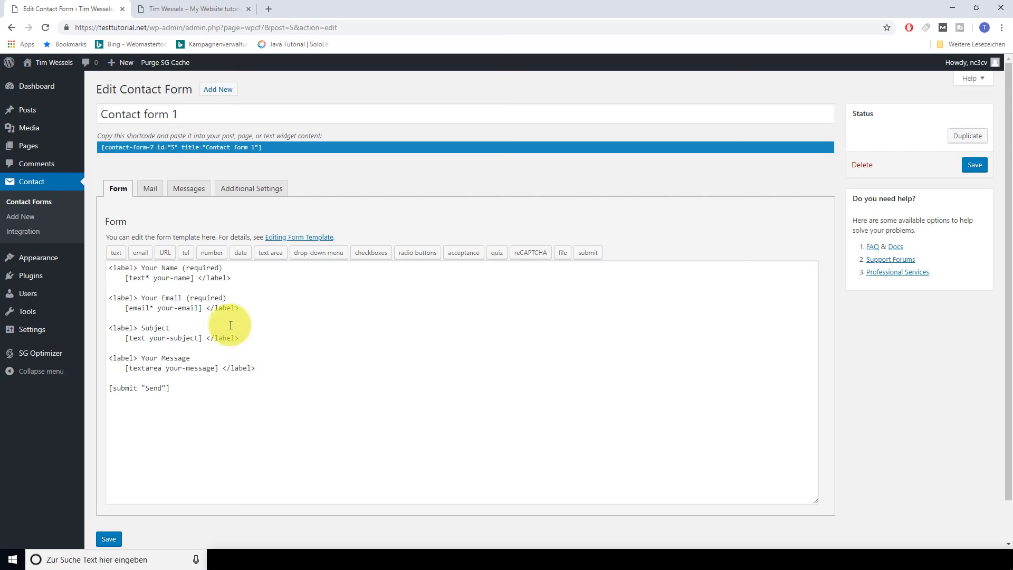
click(11, 28)
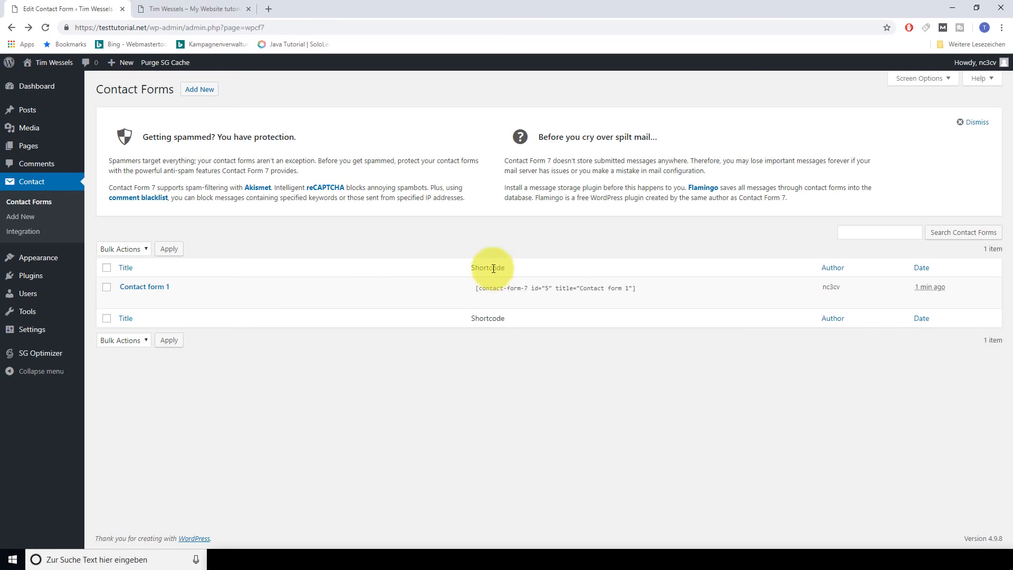
click(476, 287)
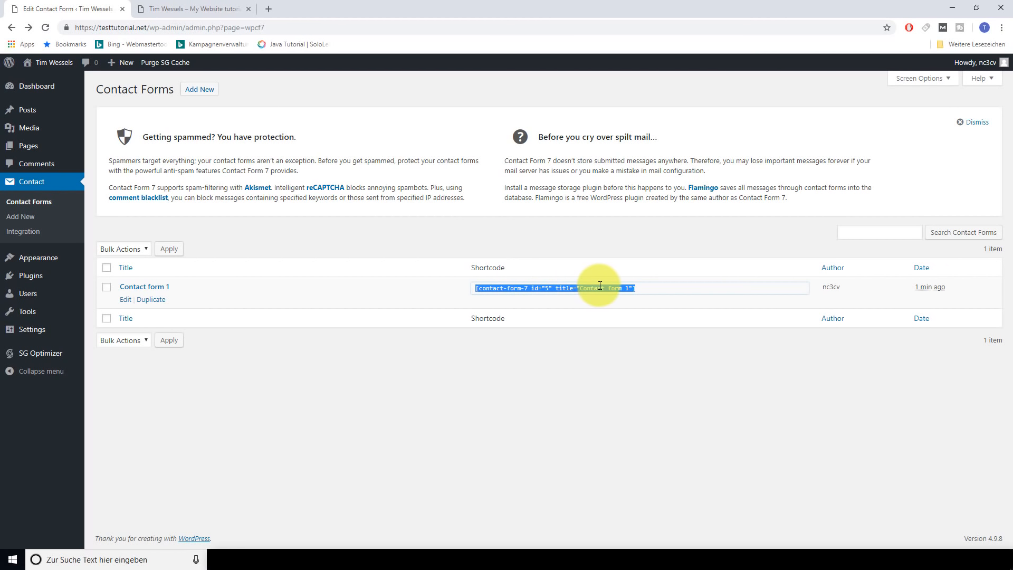
right_click(618, 292)
click(638, 299)
click(384, 303)
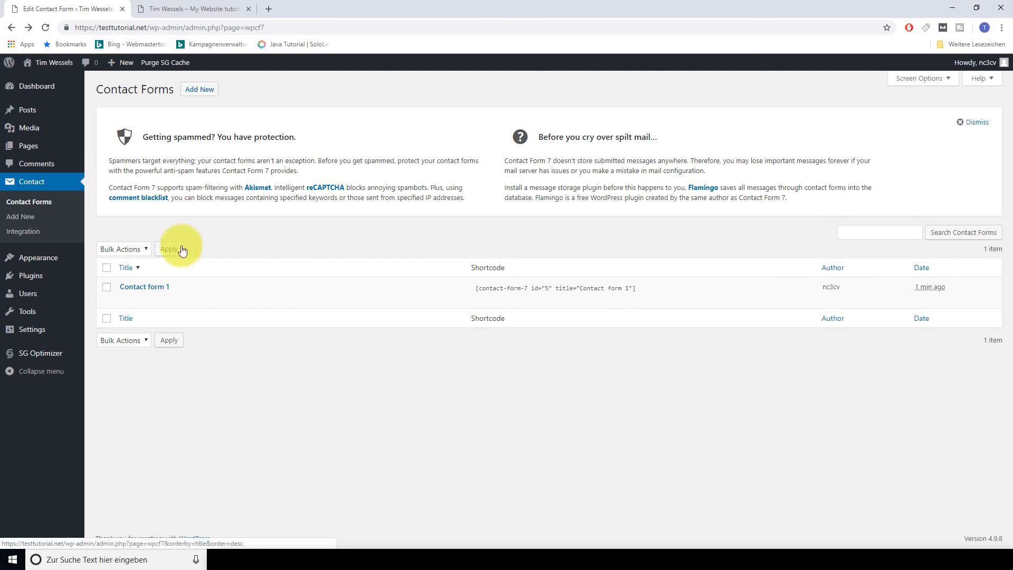
mouse_move(45, 148)
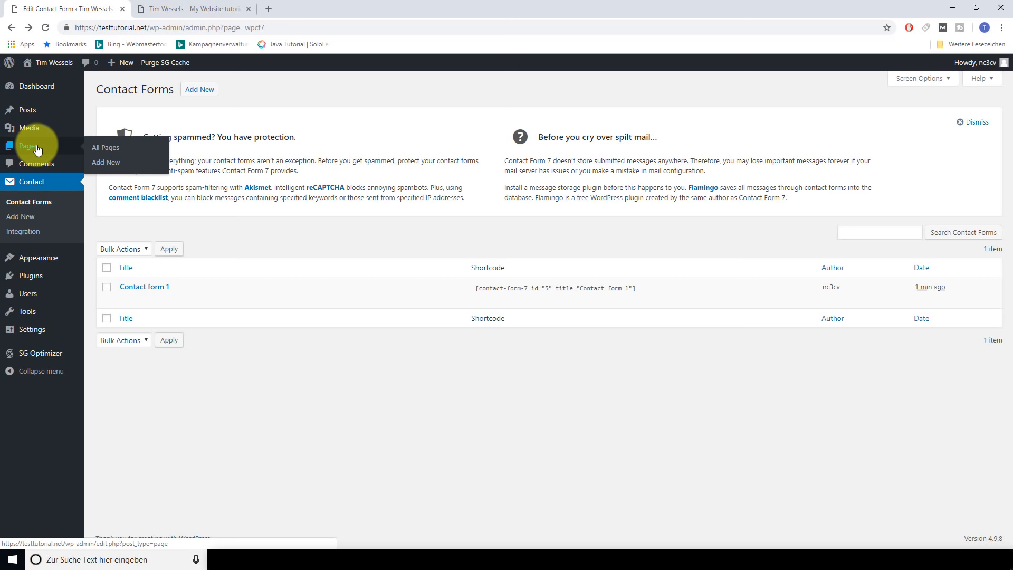
Create a new page titled 'test' with a normal paragraph reading 'Contact Form'
click(103, 150)
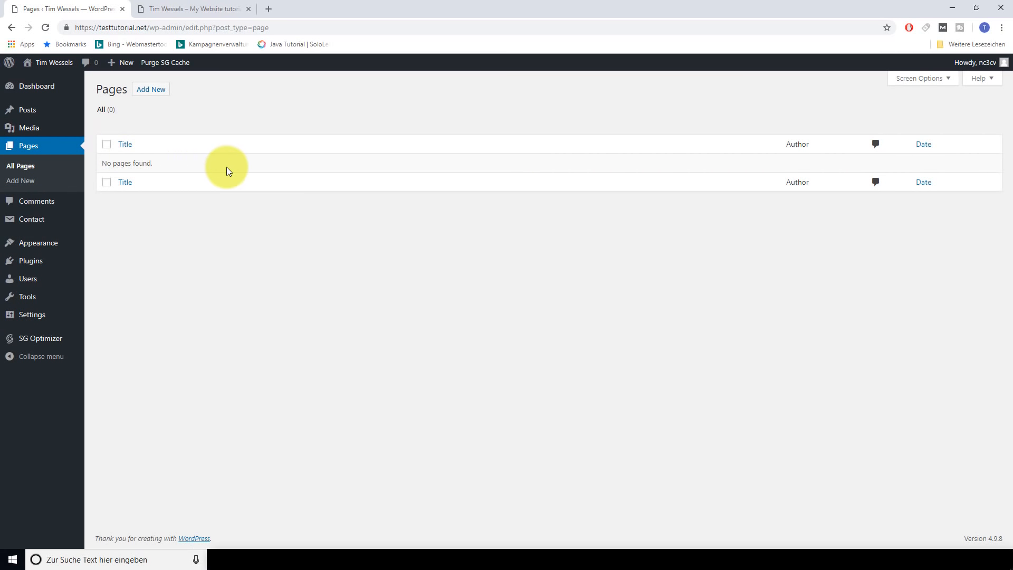
click(156, 93)
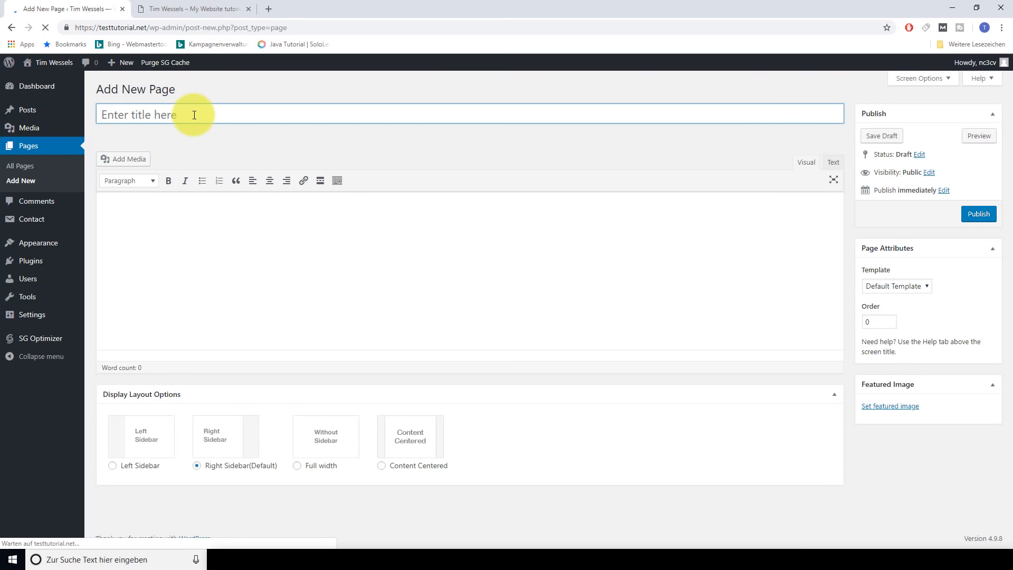
text(test)
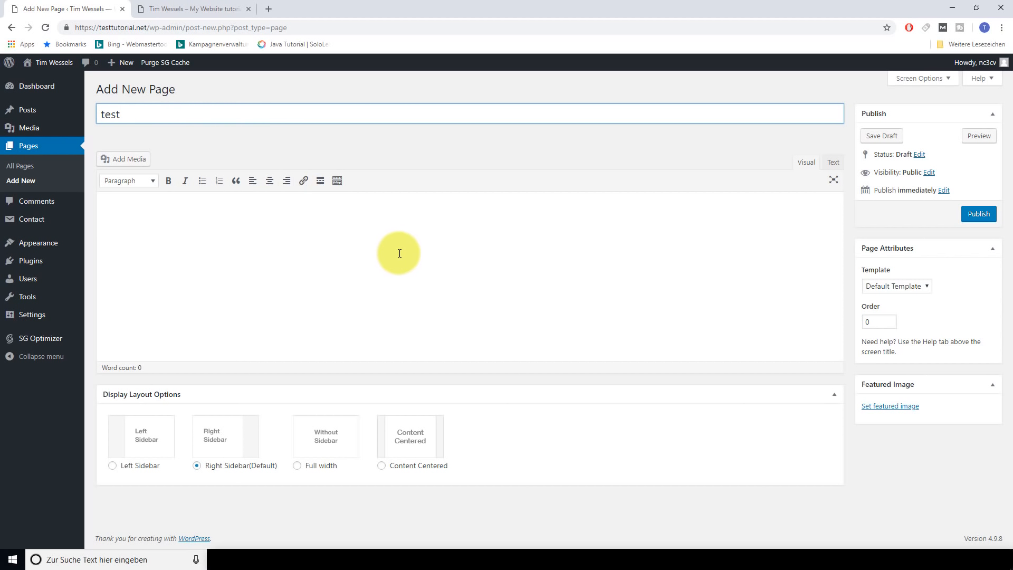
click(515, 248)
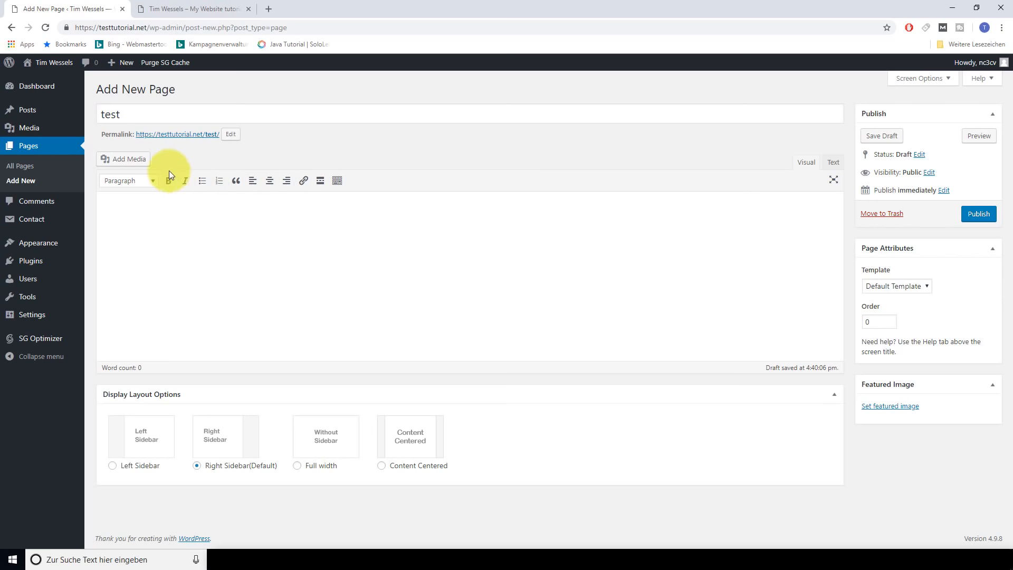
click(143, 181)
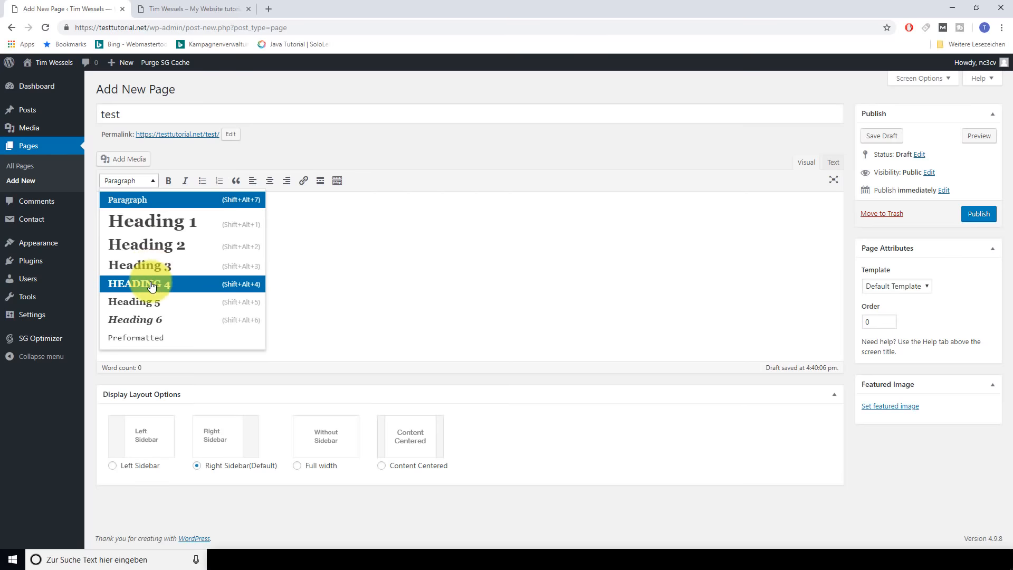
click(319, 255)
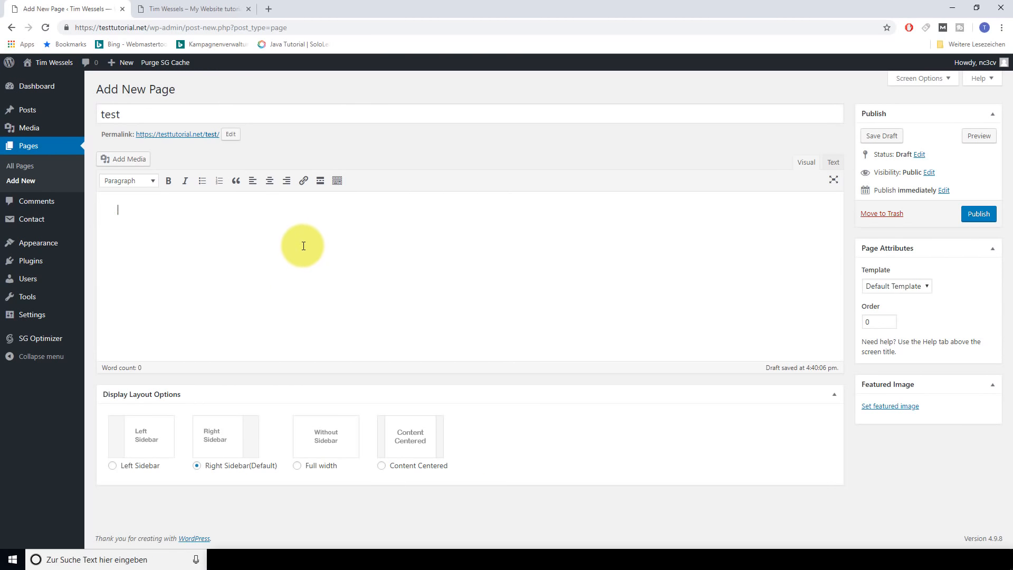
text(Contact Form)
Paste the Contact form 1 shortcode, publish the page, and bring up its permalink options
key(ctrl+v)
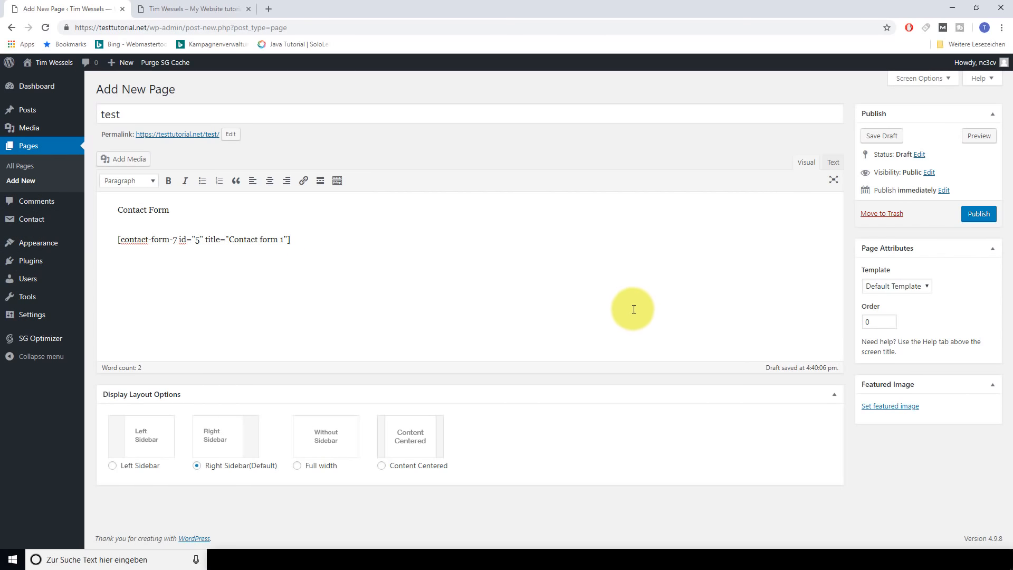
click(979, 216)
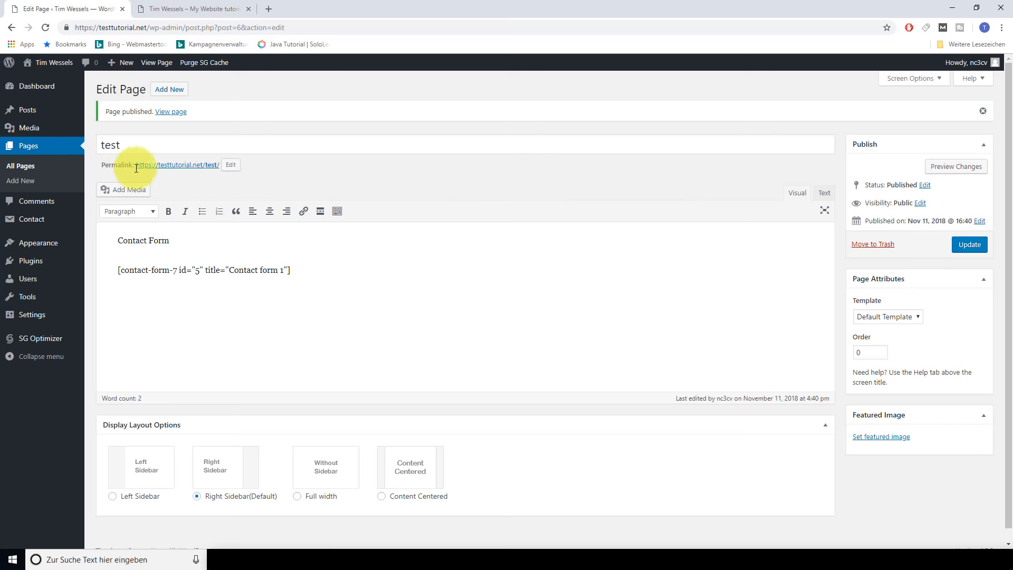
right_click(173, 165)
Open the published test page in a new tab and check the rendered contact form
click(201, 173)
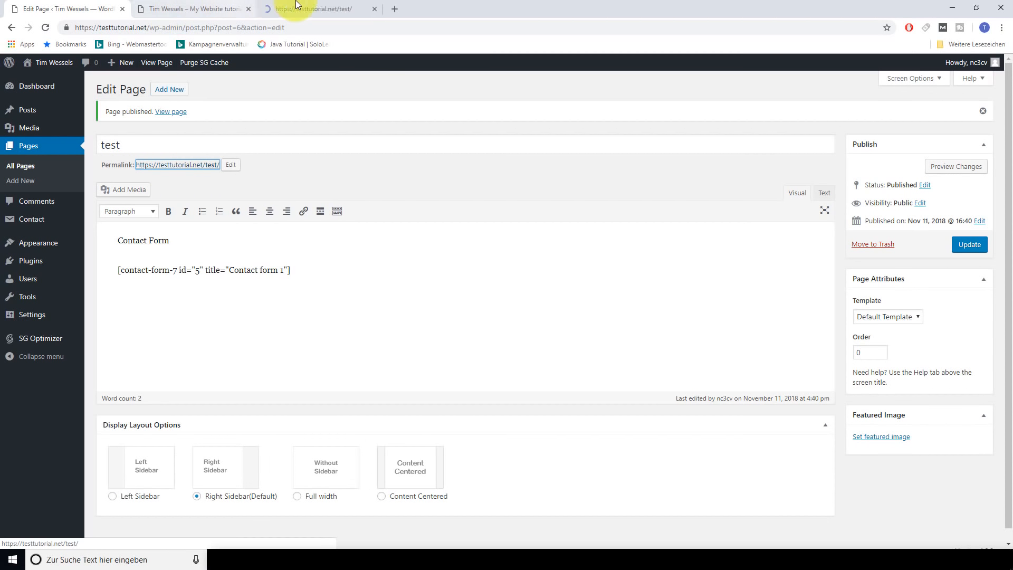
click(185, 7)
scroll(271, 331, down, 3)
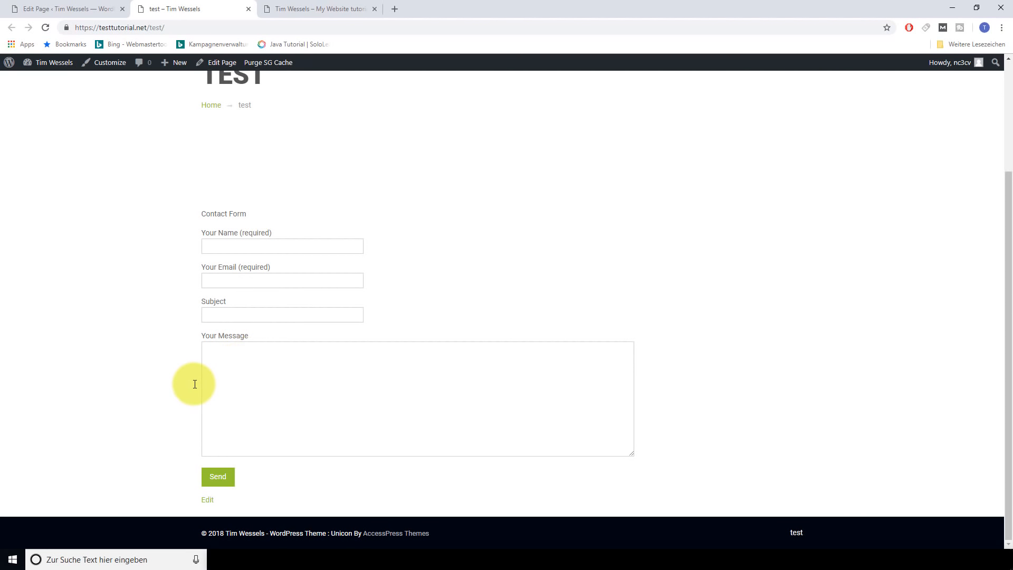
scroll(185, 381, up, 3)
scroll(217, 380, down, 3)
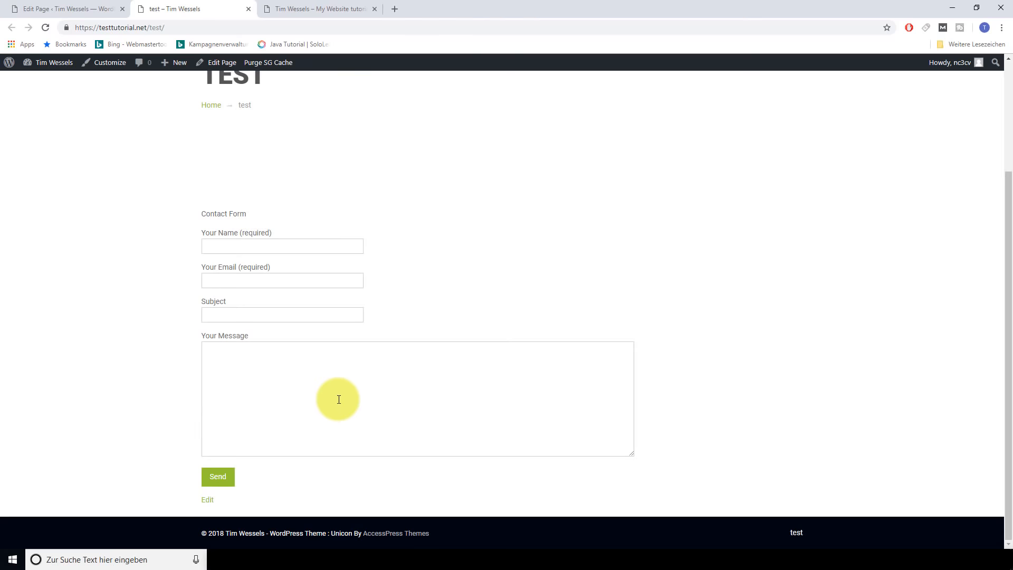
scroll(235, 358, up, 3)
scroll(238, 360, down, 3)
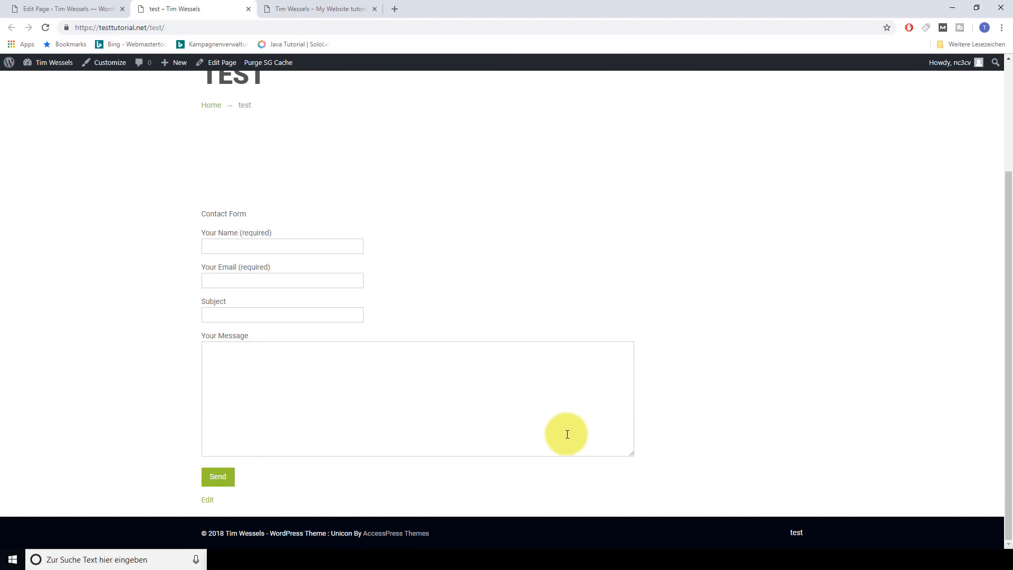
scroll(483, 422, up, 3)
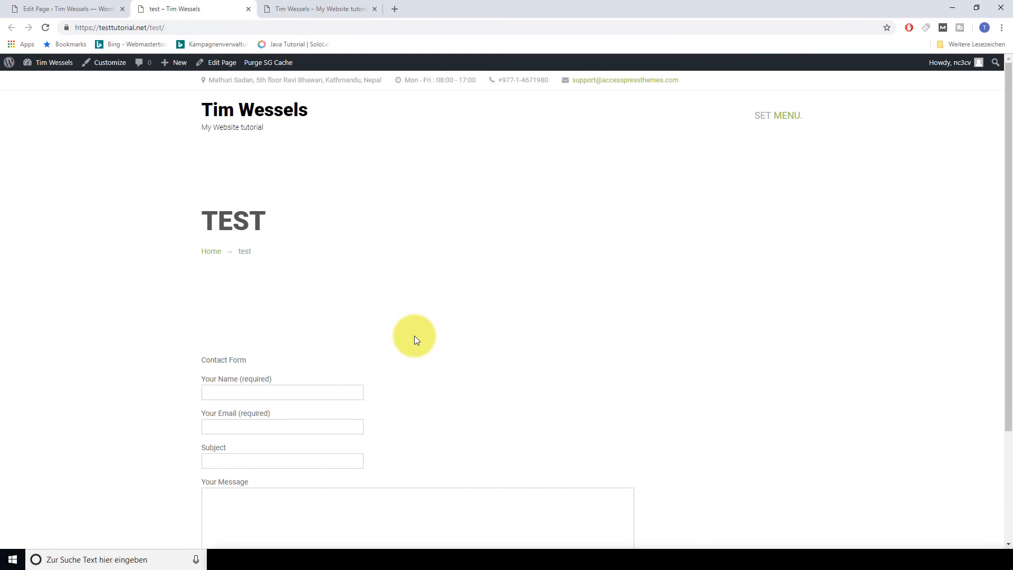
scroll(414, 336, down, 3)
scroll(415, 337, up, 3)
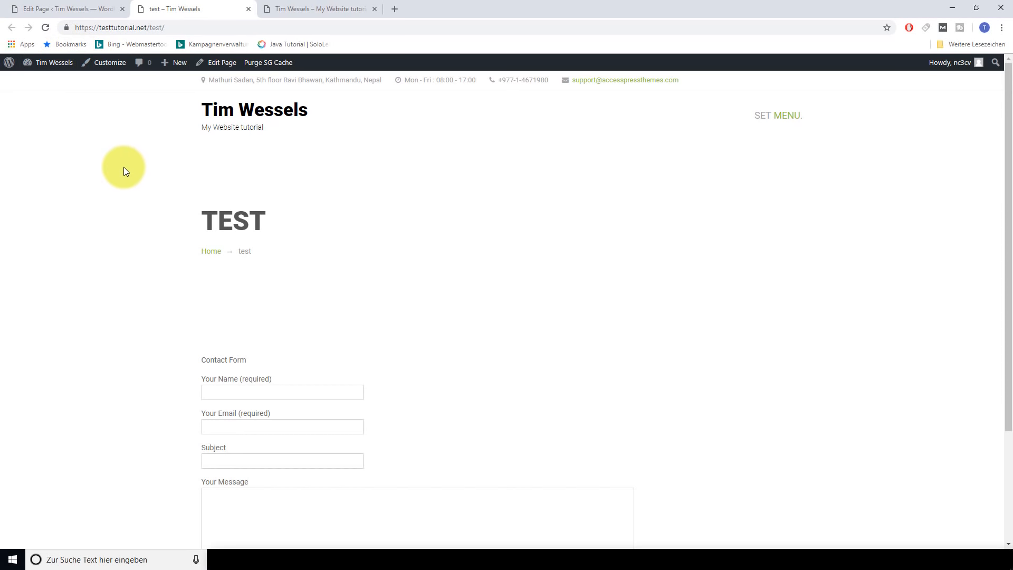
Compare the editor with the live test page again, then head to the Dashboard
click(81, 15)
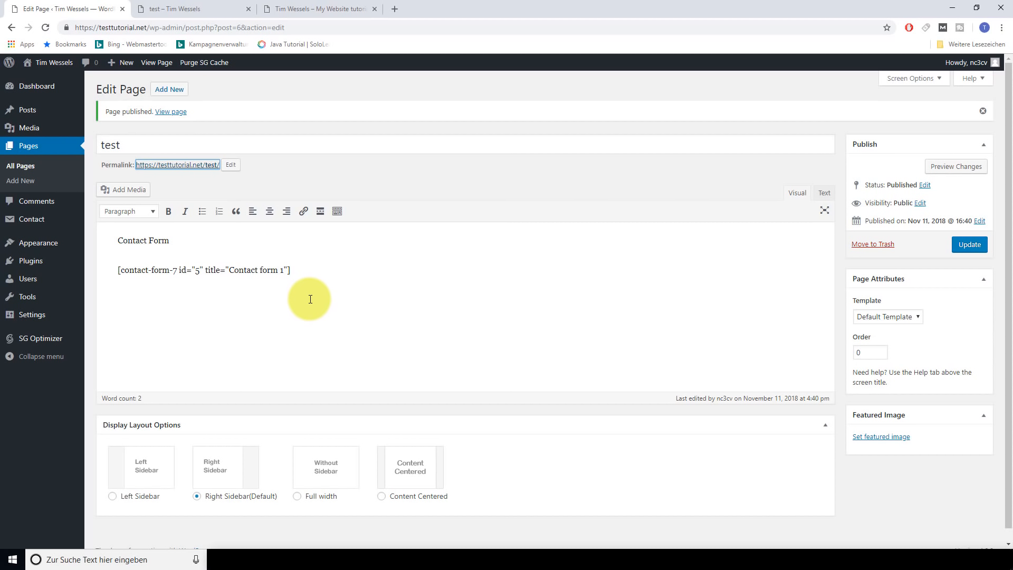
click(308, 289)
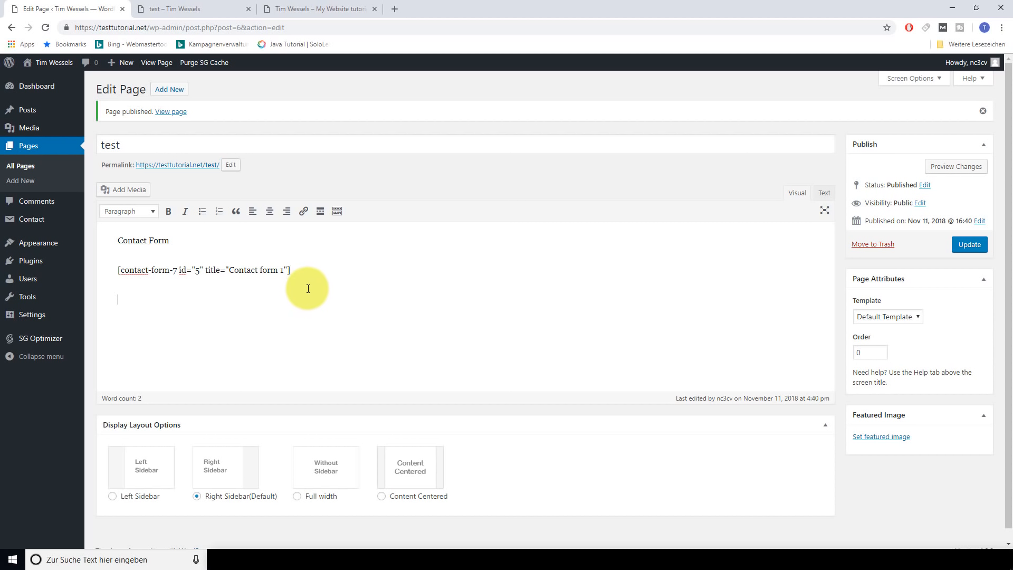
click(235, 9)
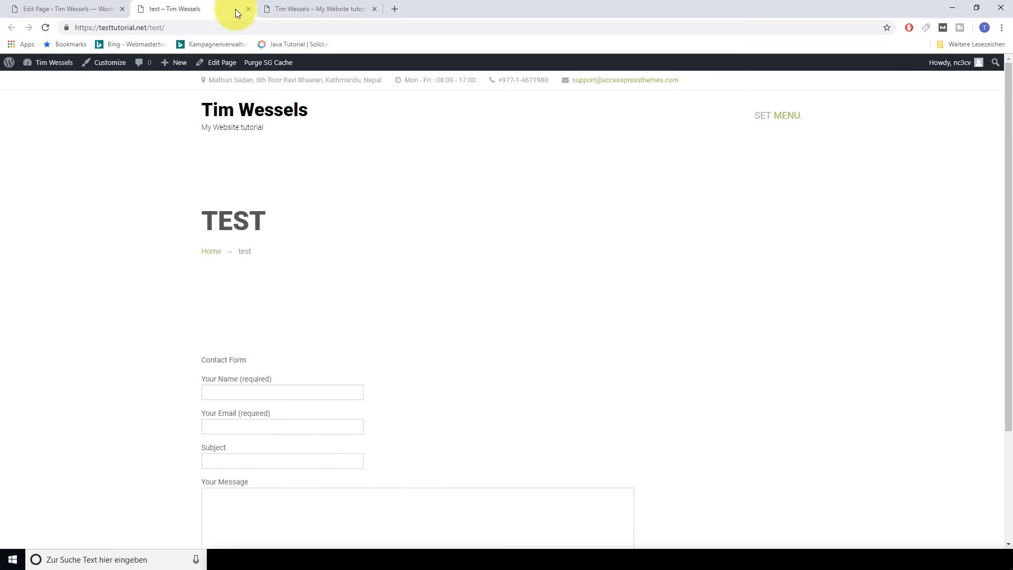
scroll(378, 297, down, 3)
scroll(652, 409, up, 3)
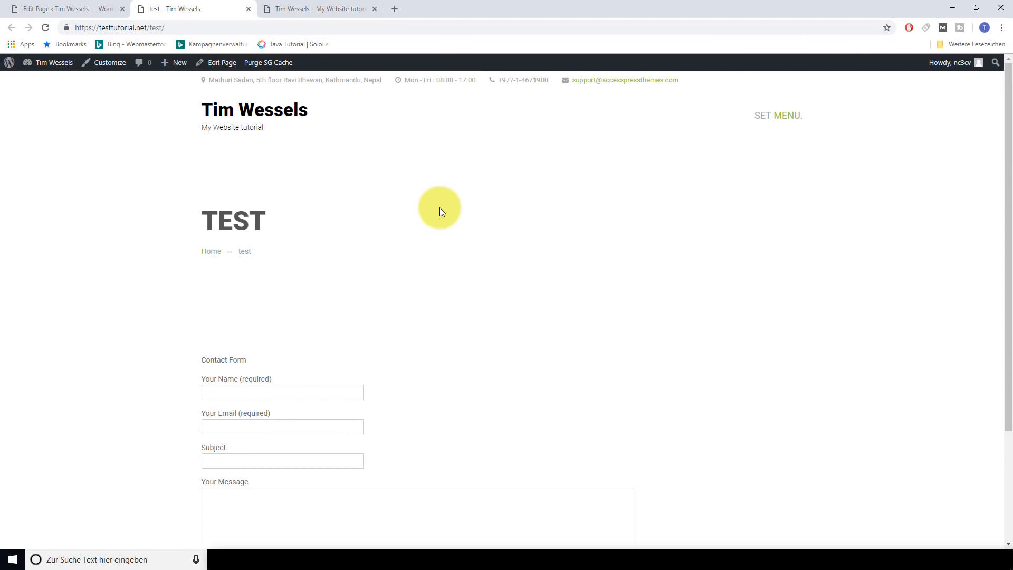
click(73, 9)
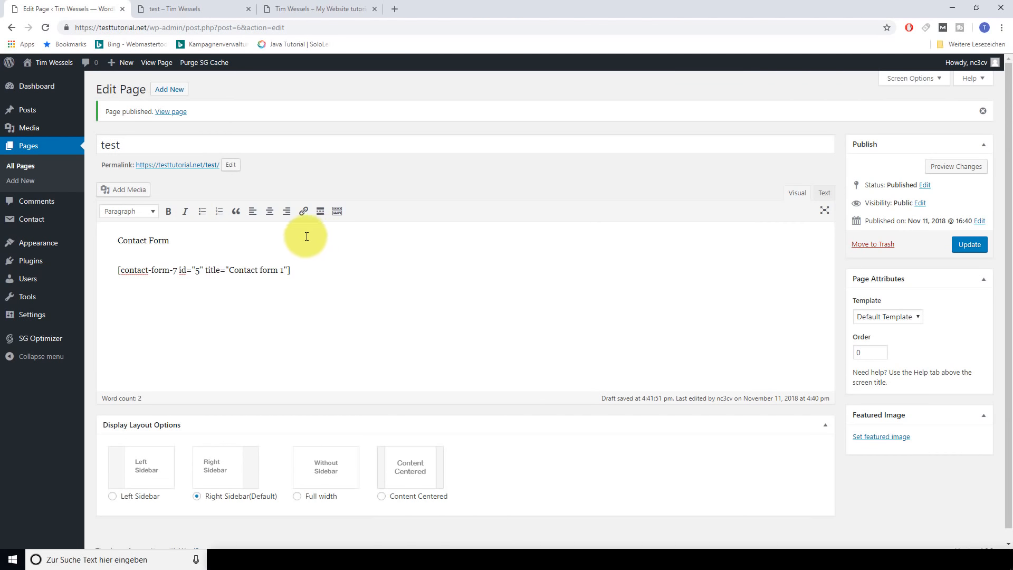
click(37, 87)
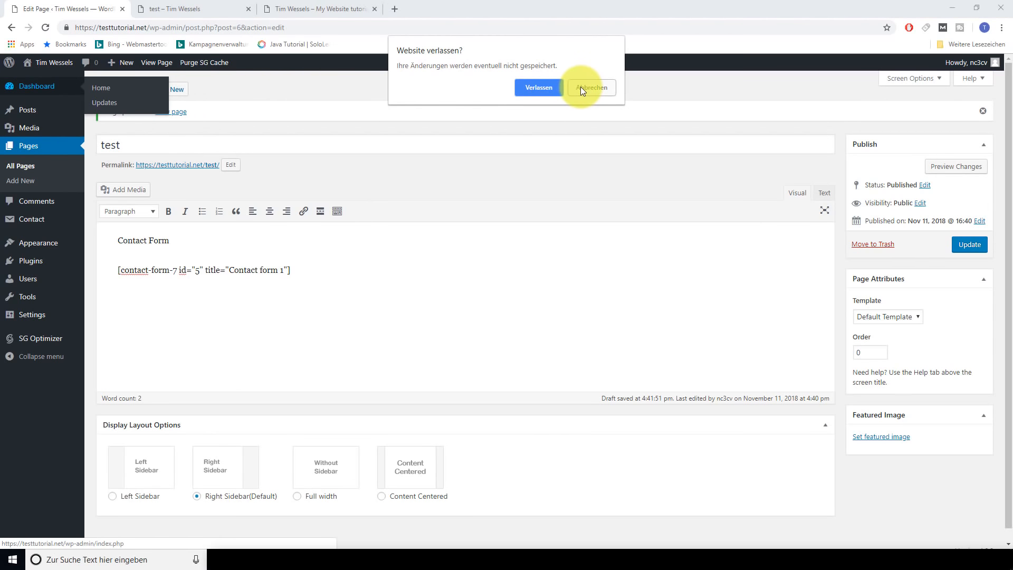
Leave the editor, save permalinks as Post name (/%postname%/), and open All Posts
click(534, 89)
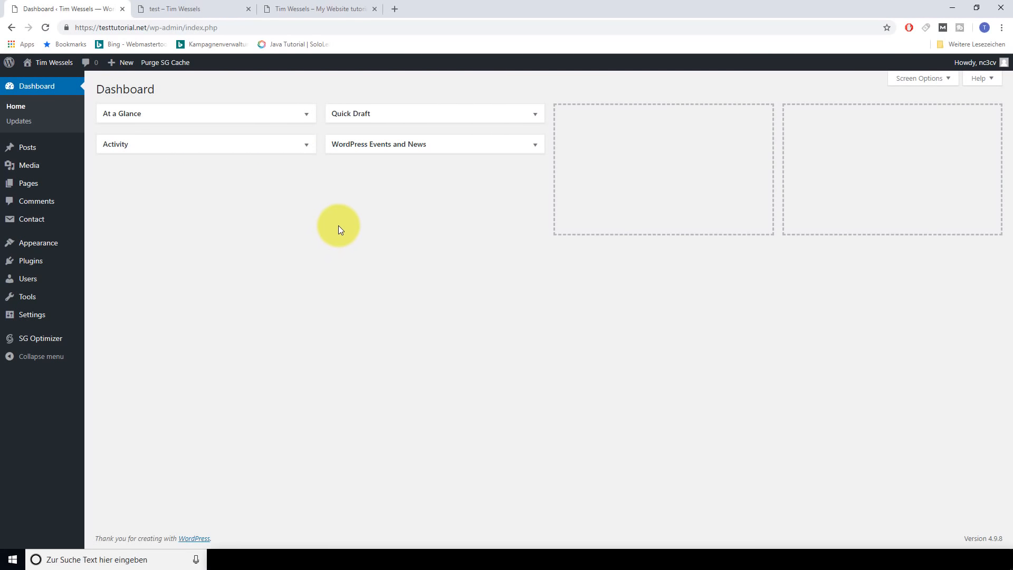
mouse_move(46, 315)
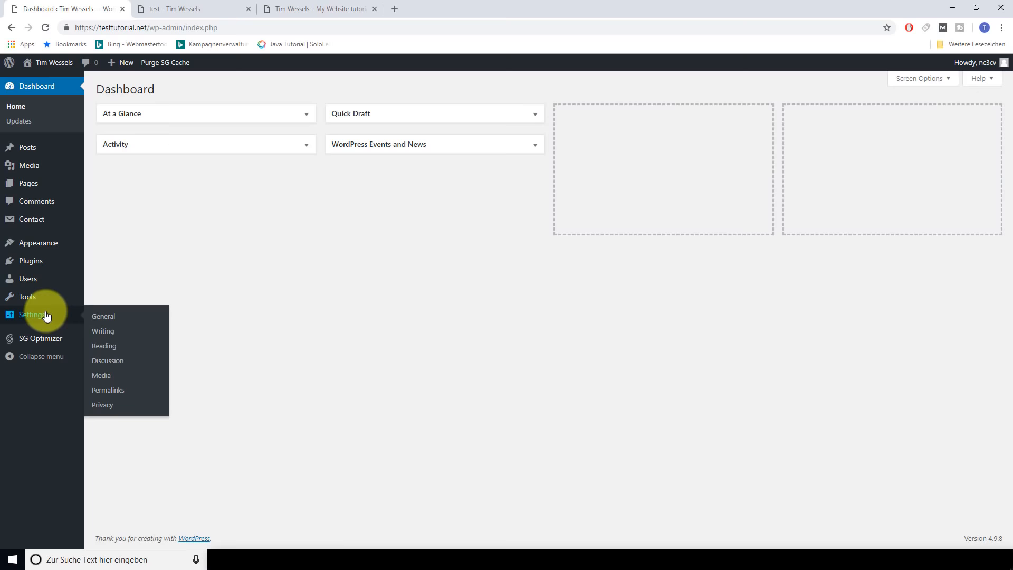
click(112, 394)
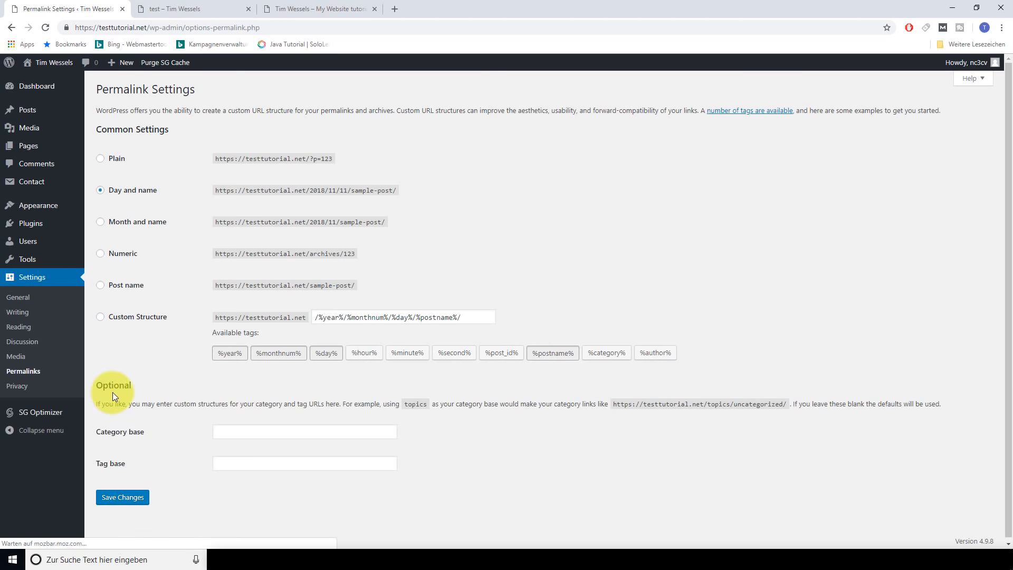
click(101, 287)
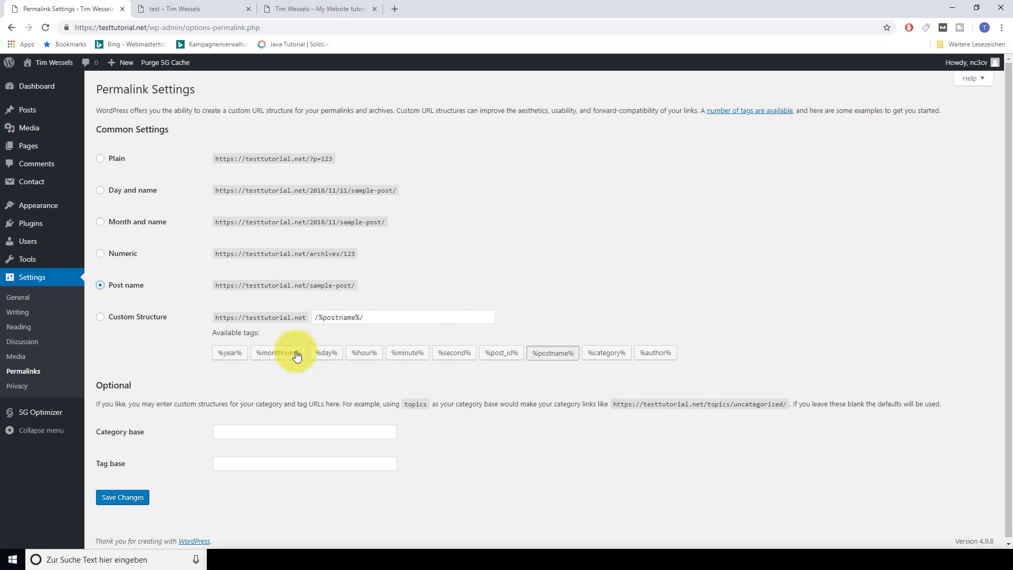
click(125, 496)
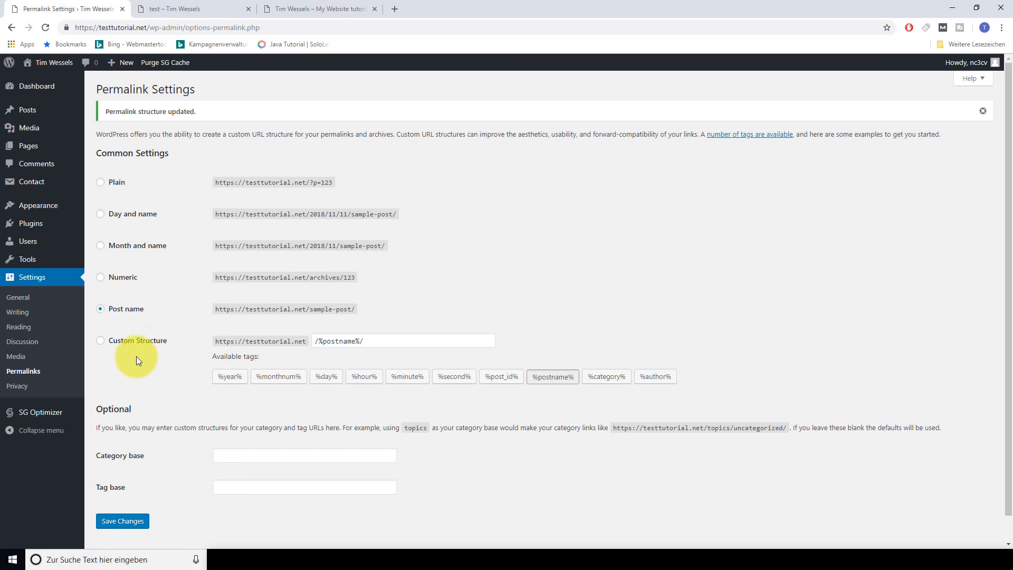
mouse_move(29, 112)
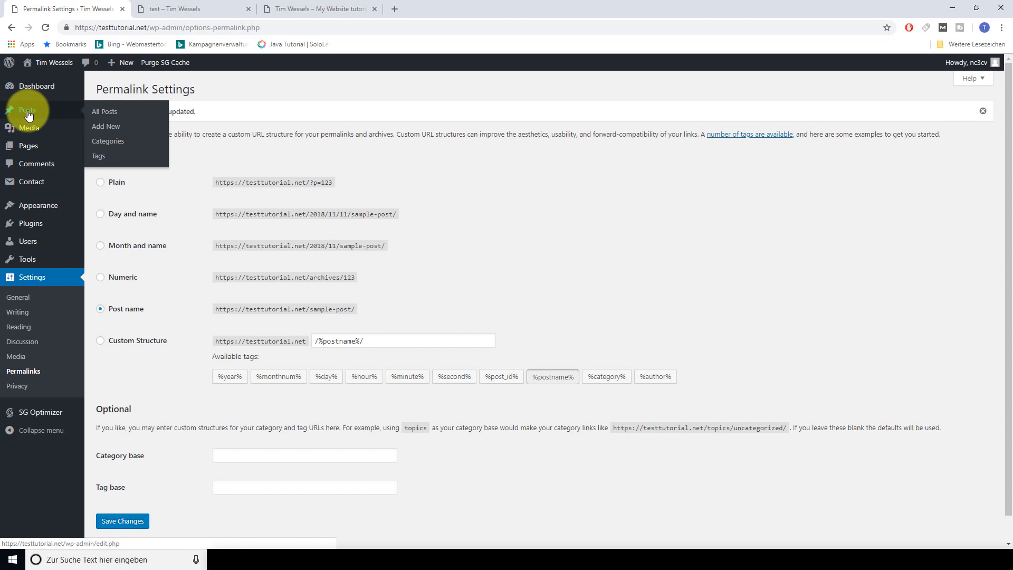
click(106, 113)
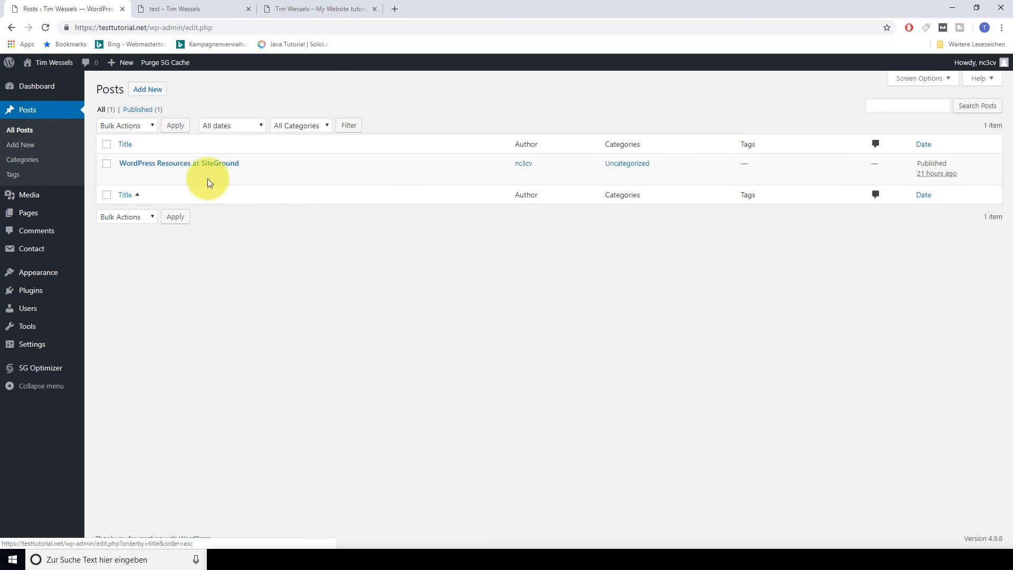
Close the live test page tab and compare the blog front page with the Posts list
mouse_move(180, 168)
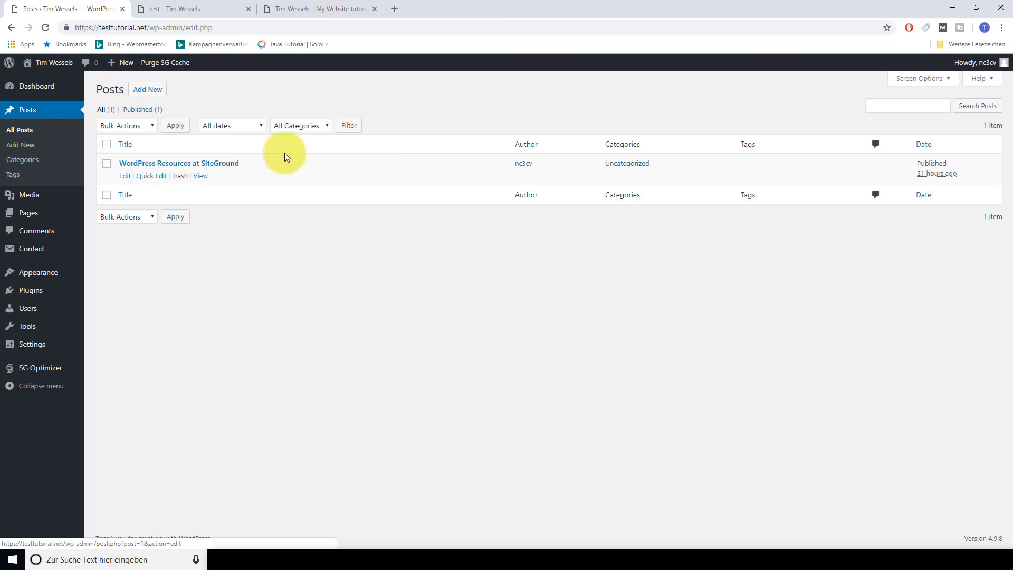
click(242, 10)
click(247, 9)
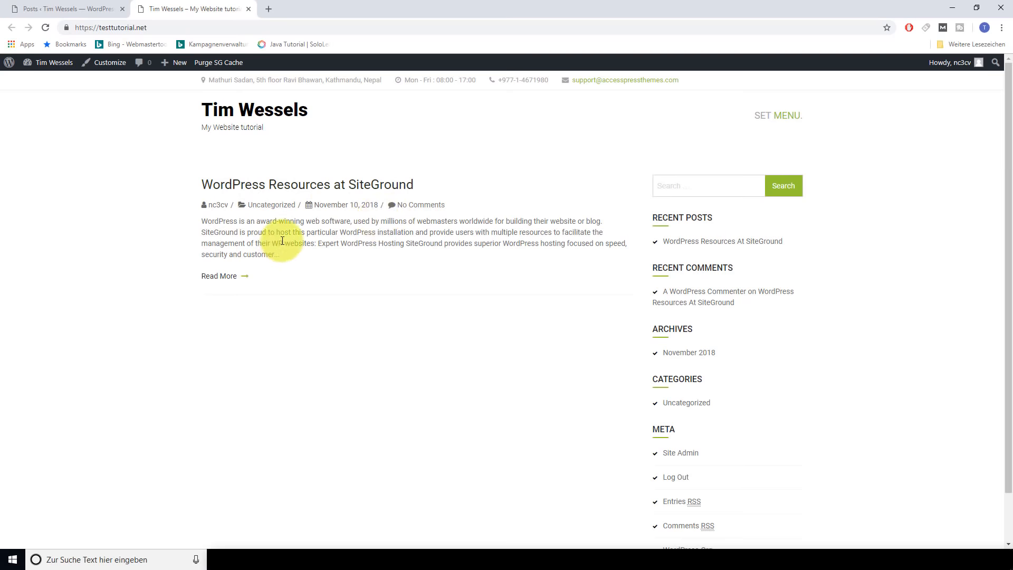
click(75, 6)
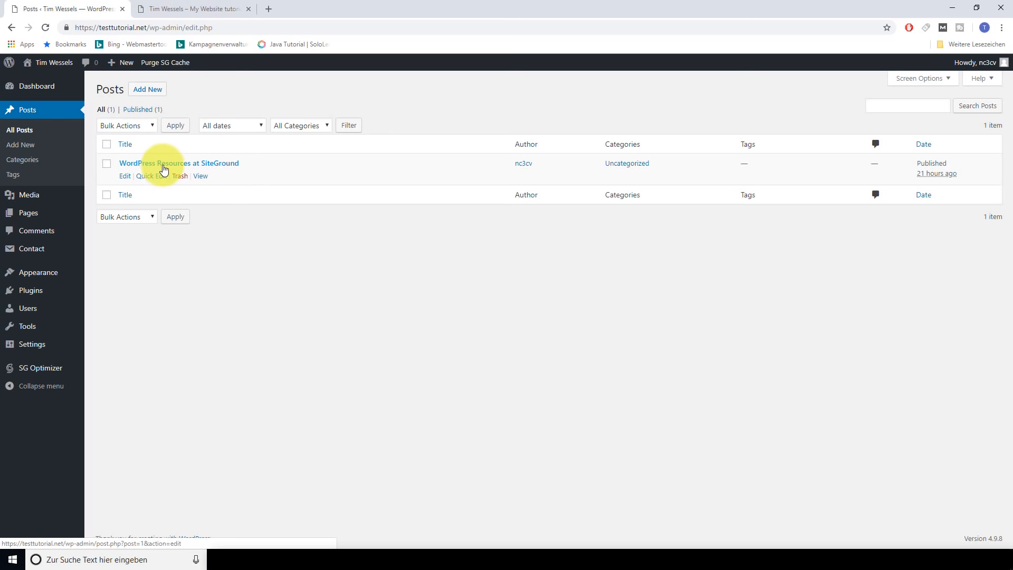
click(191, 7)
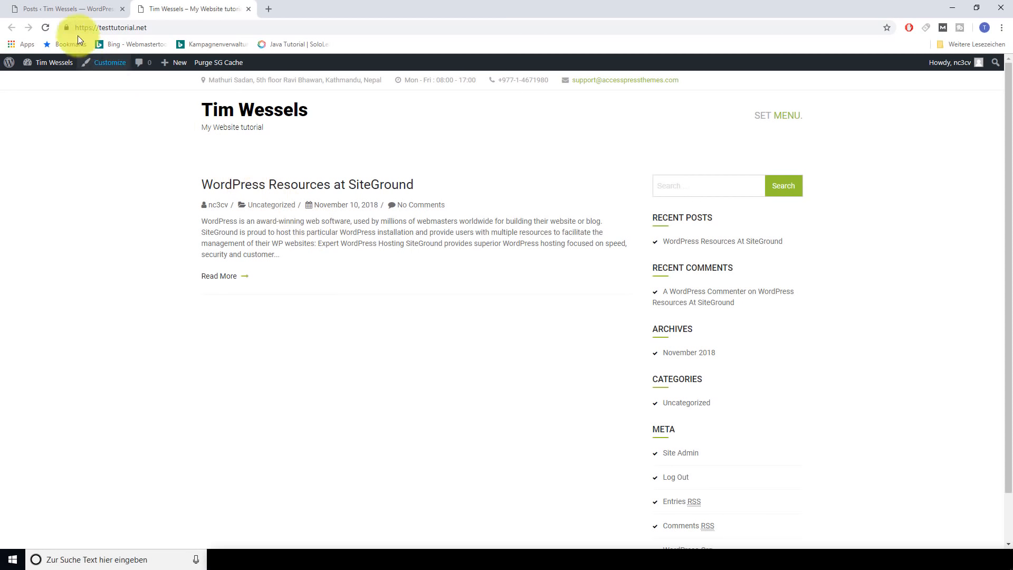
click(72, 9)
Publish a new post titled 'test' with the body text 'trest'
click(149, 88)
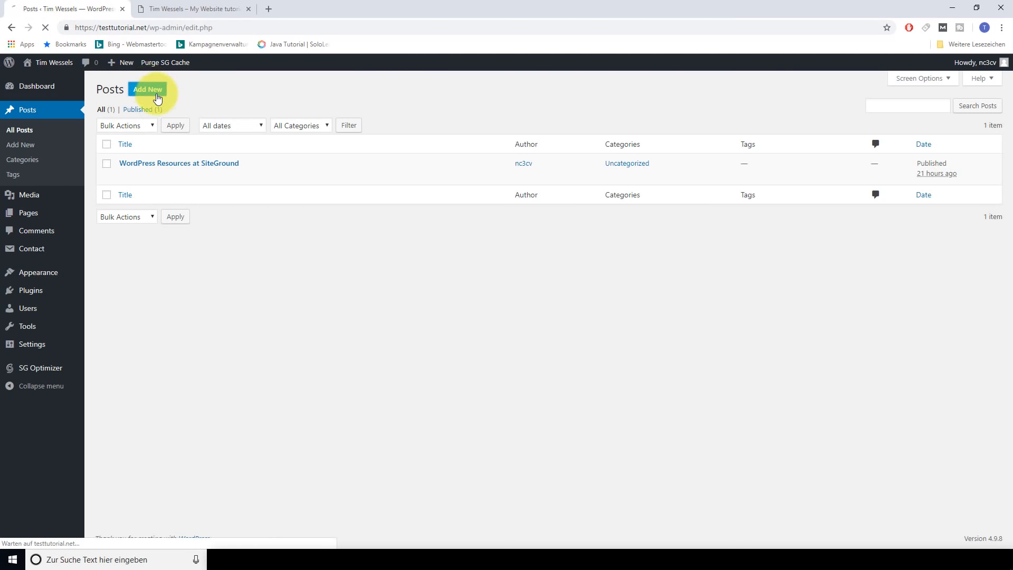
text(test)
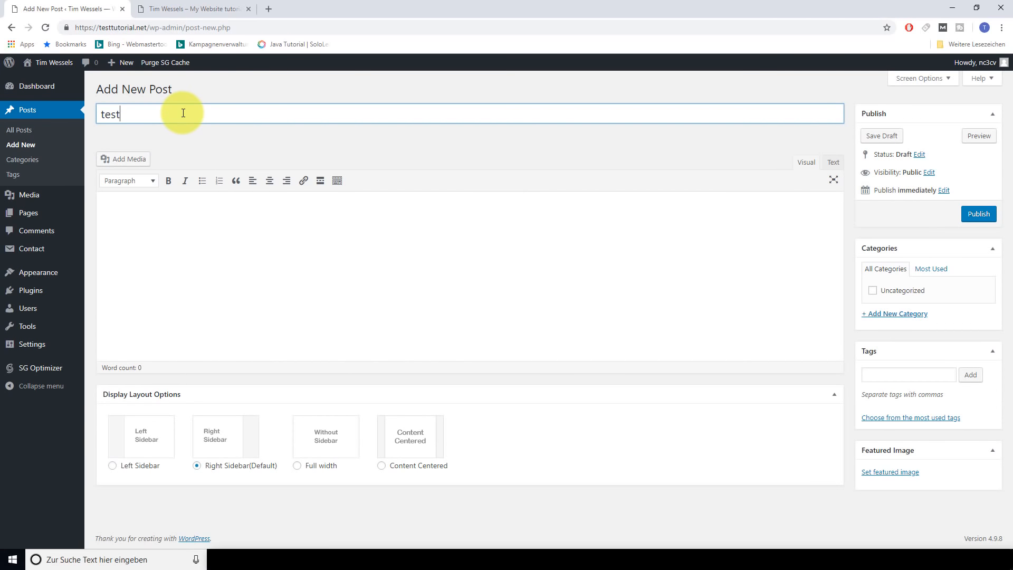
key(Tab)
text(tres)
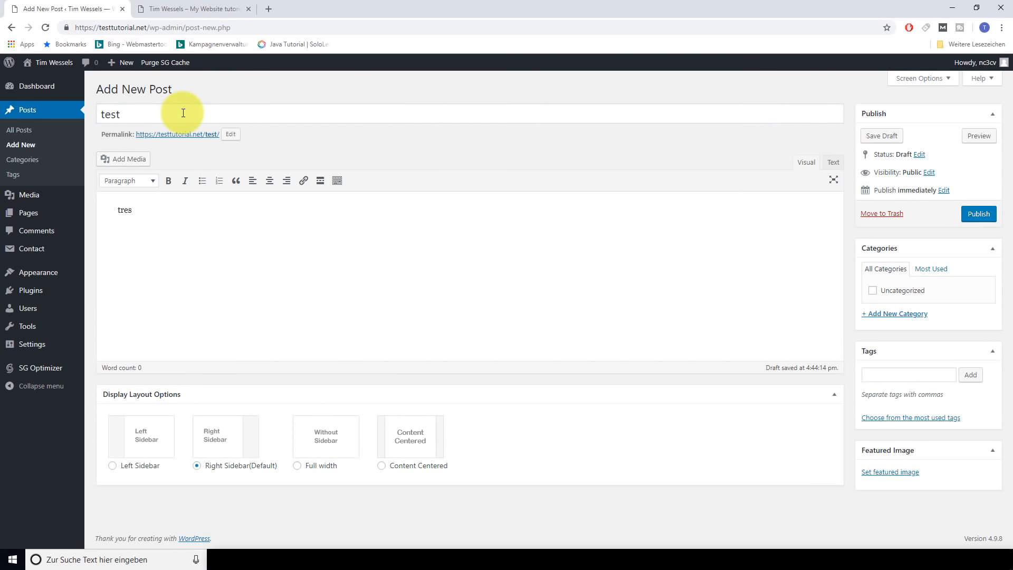
text(t)
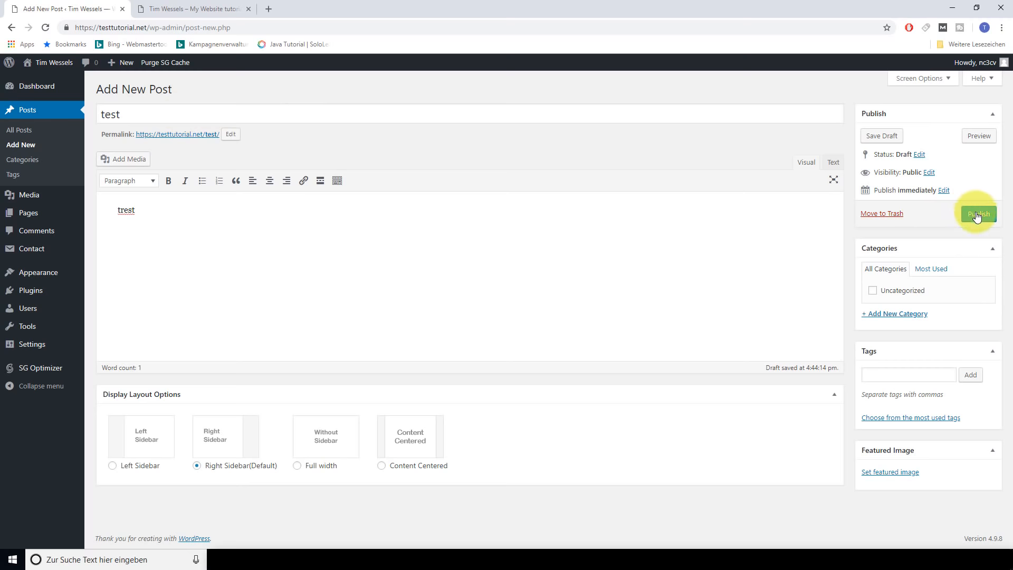
click(976, 215)
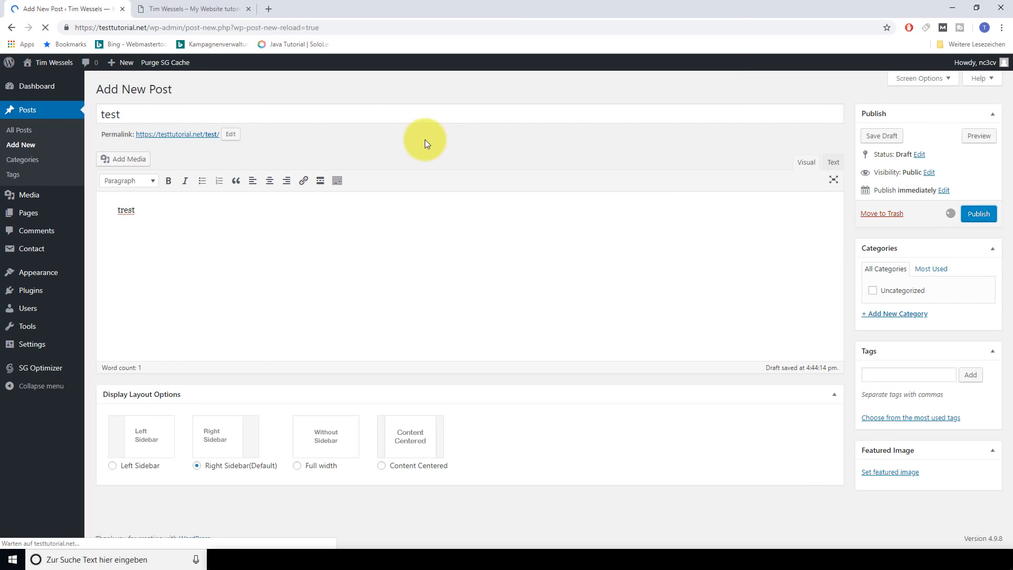
Reload the front page and check that the test post appears above WordPress Resources at SiteGround
click(190, 9)
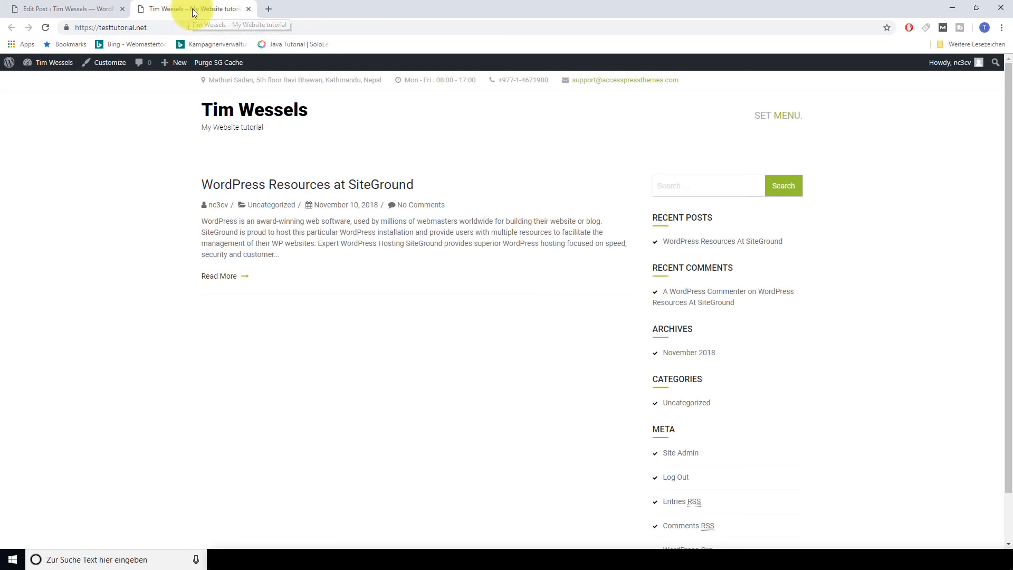
key(F5)
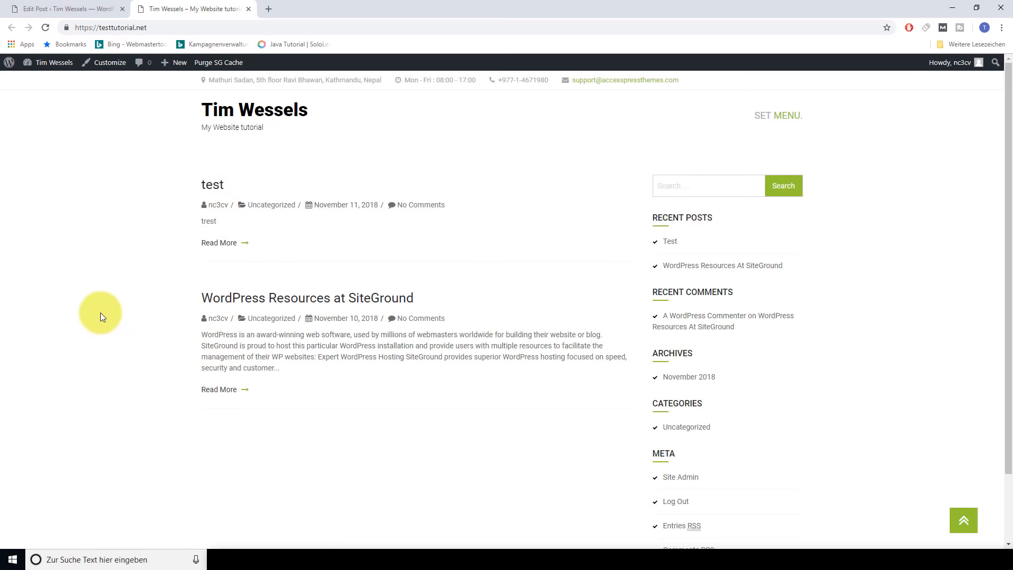
scroll(99, 308, down, 2)
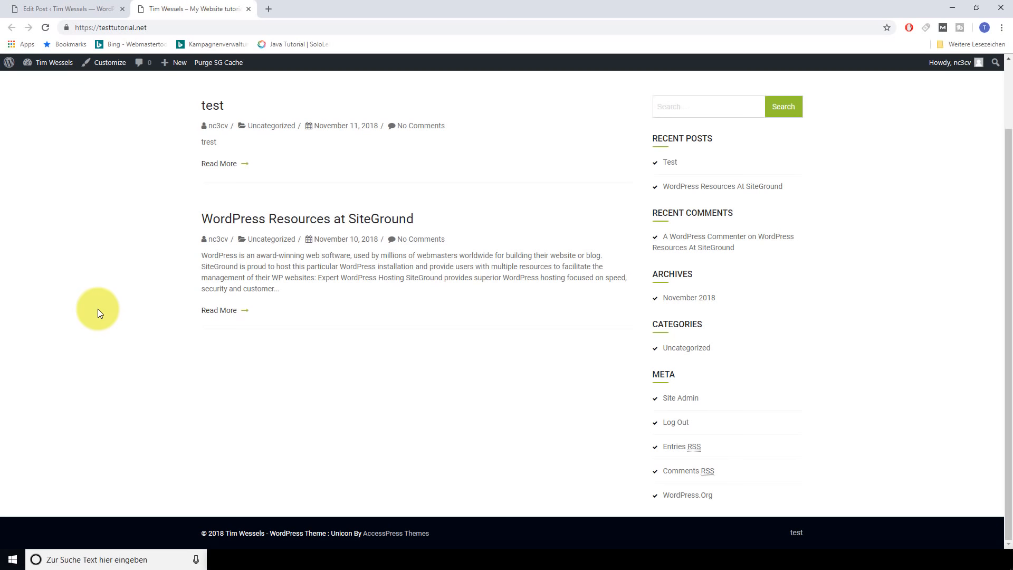
scroll(89, 300, up, 2)
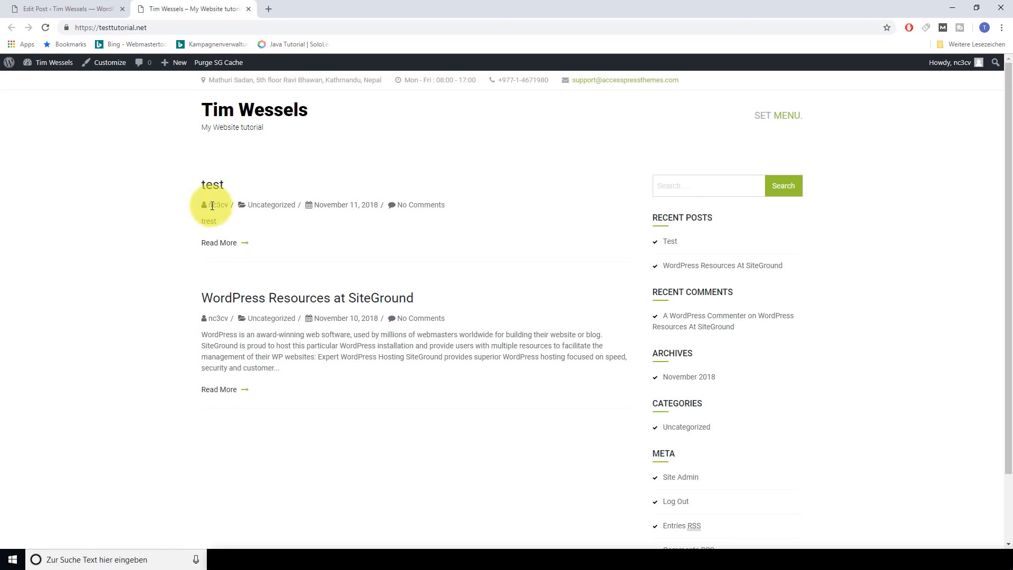
drag(209, 205, 229, 205)
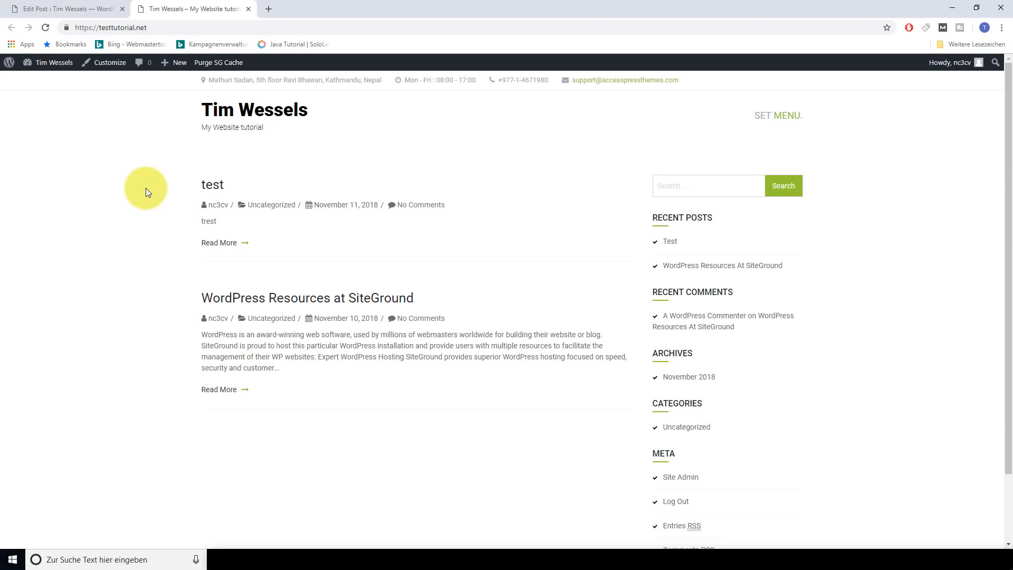
click(83, 9)
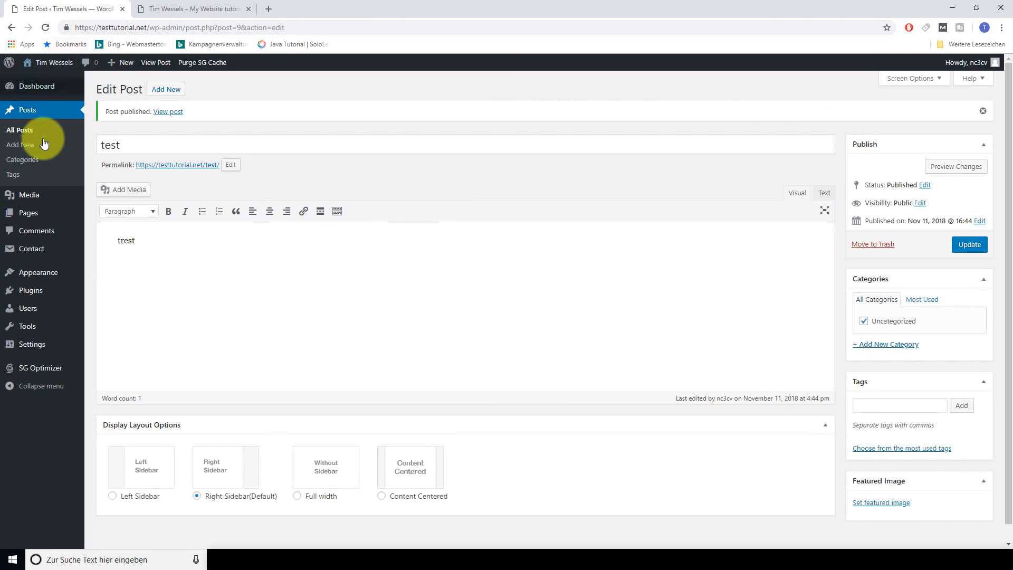
Replace the admin user's nickname with the owner's first name
mouse_move(37, 310)
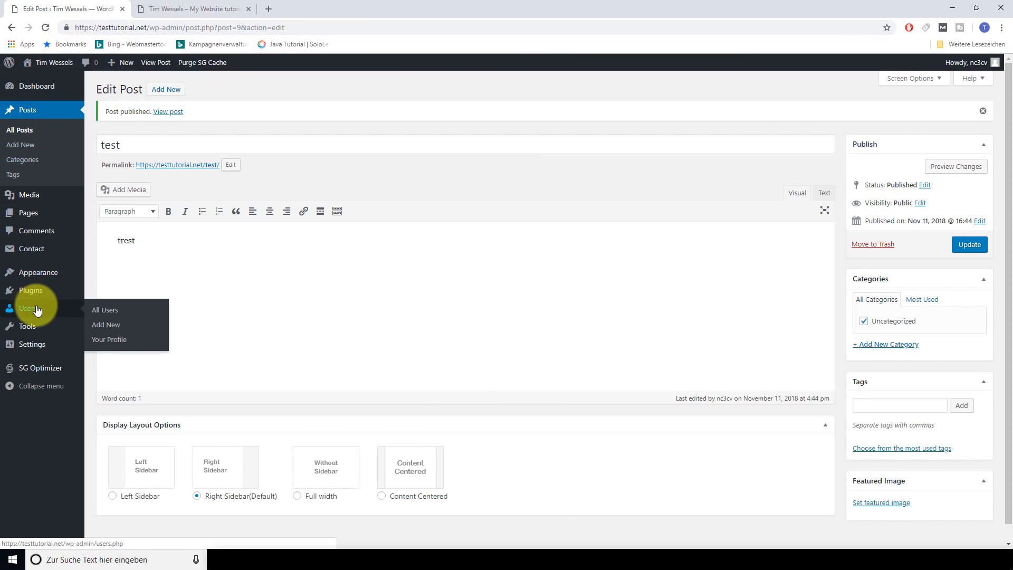
click(103, 311)
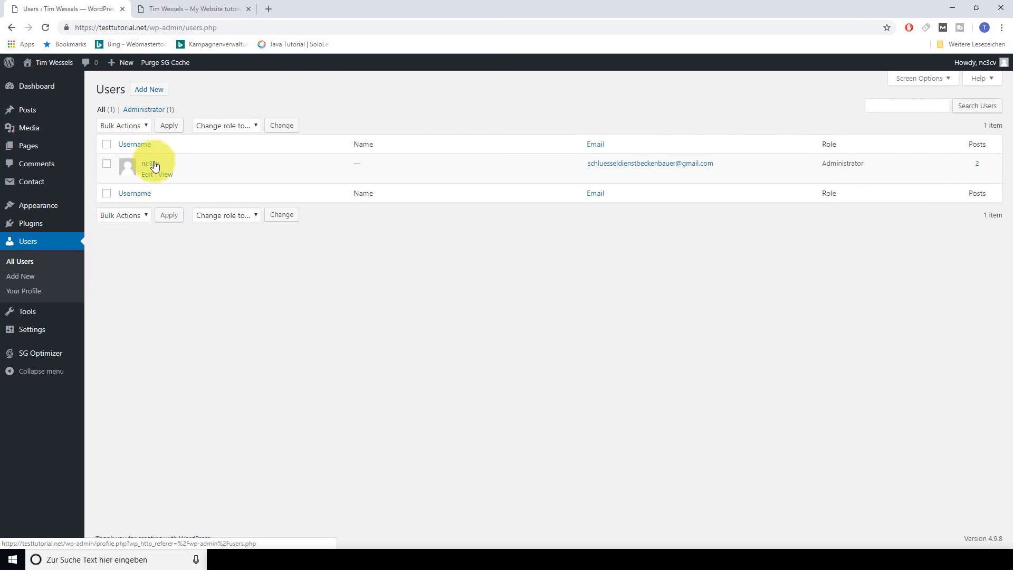
click(153, 164)
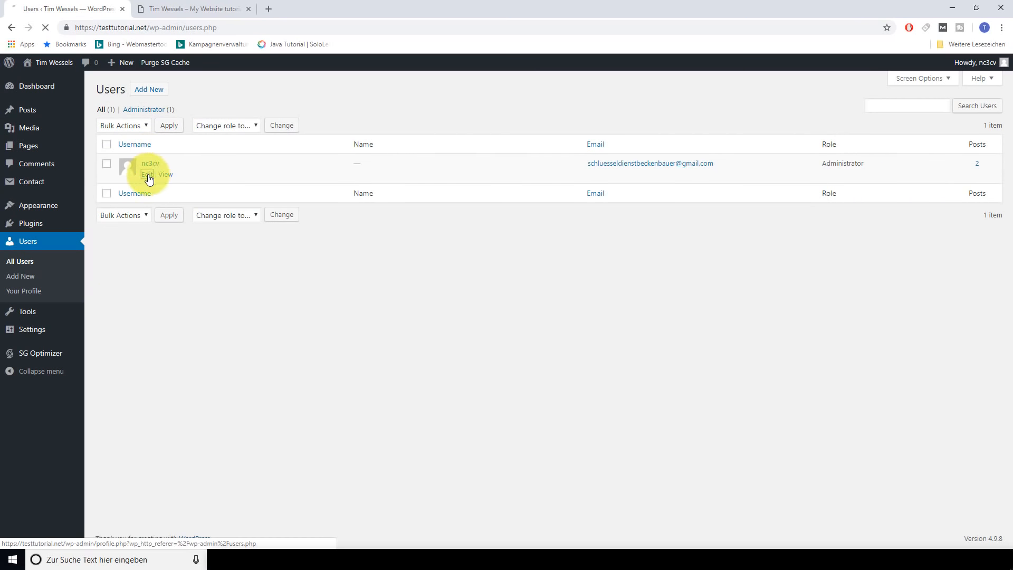
scroll(163, 259, down, 4)
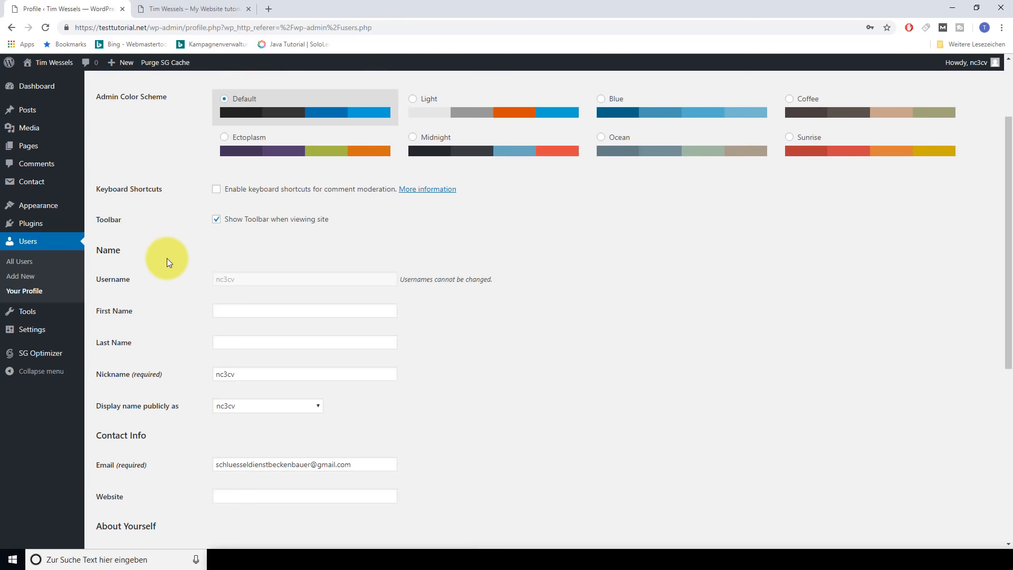
double_click(249, 266)
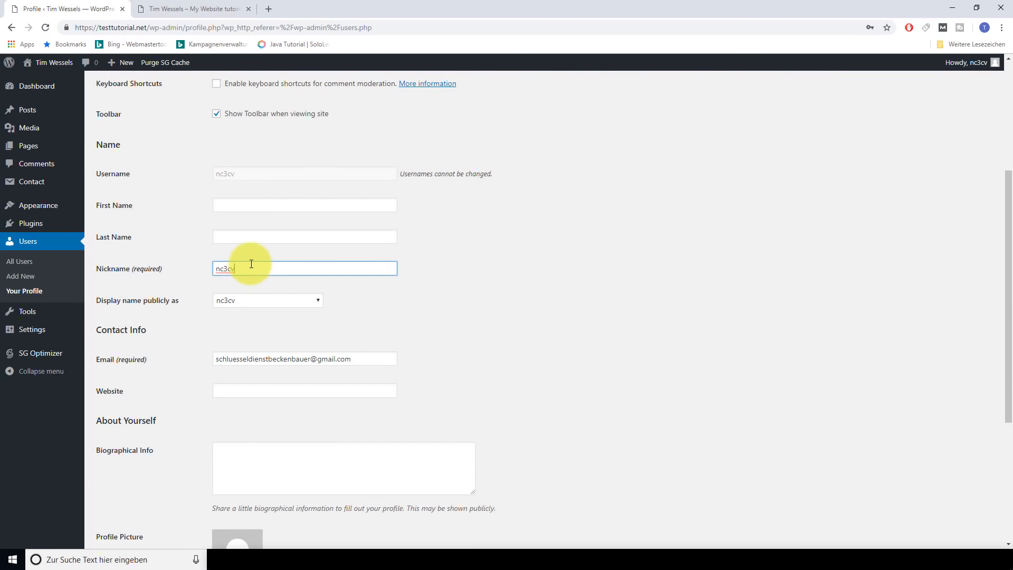
key(BackSpace)
text(Tim)
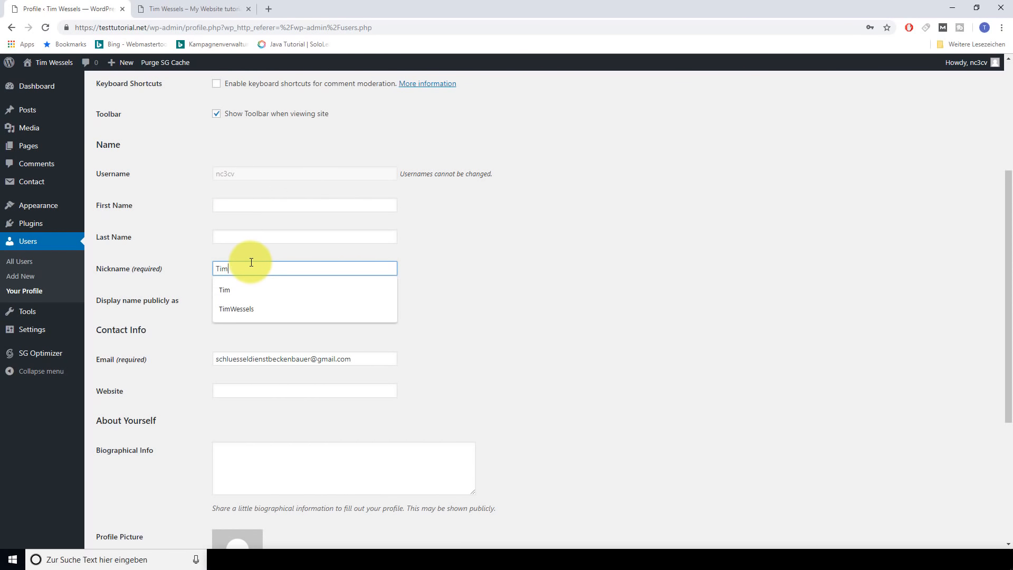
click(435, 297)
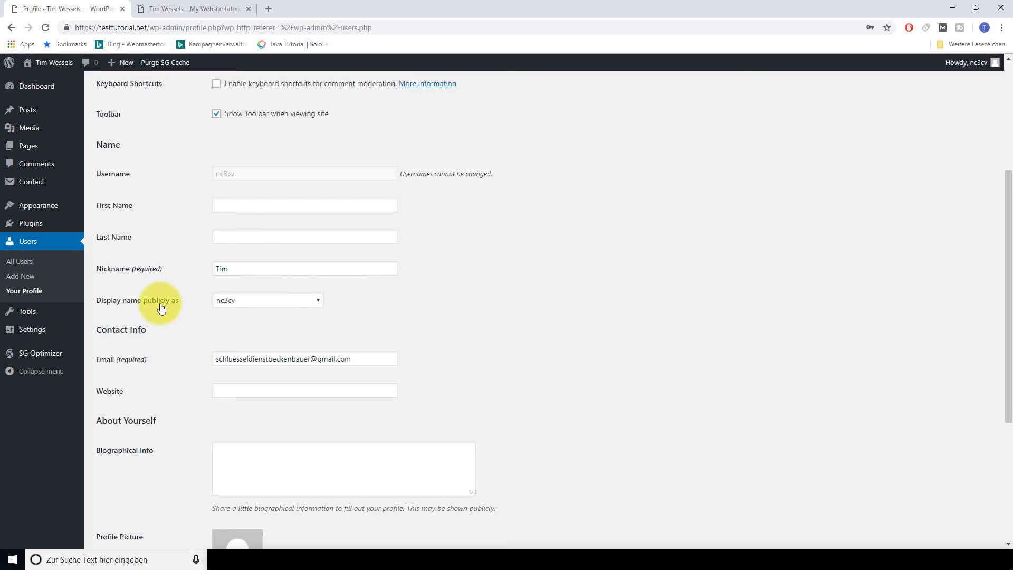
Make that first name the public display name, update the profile, and reload the front page
click(319, 302)
click(243, 322)
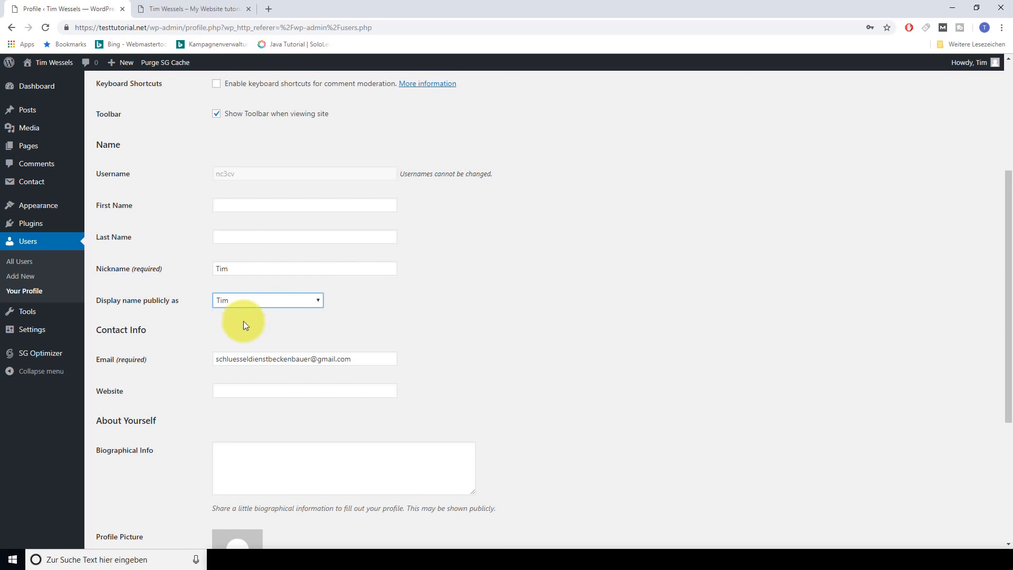
scroll(243, 320, down, 4)
click(137, 493)
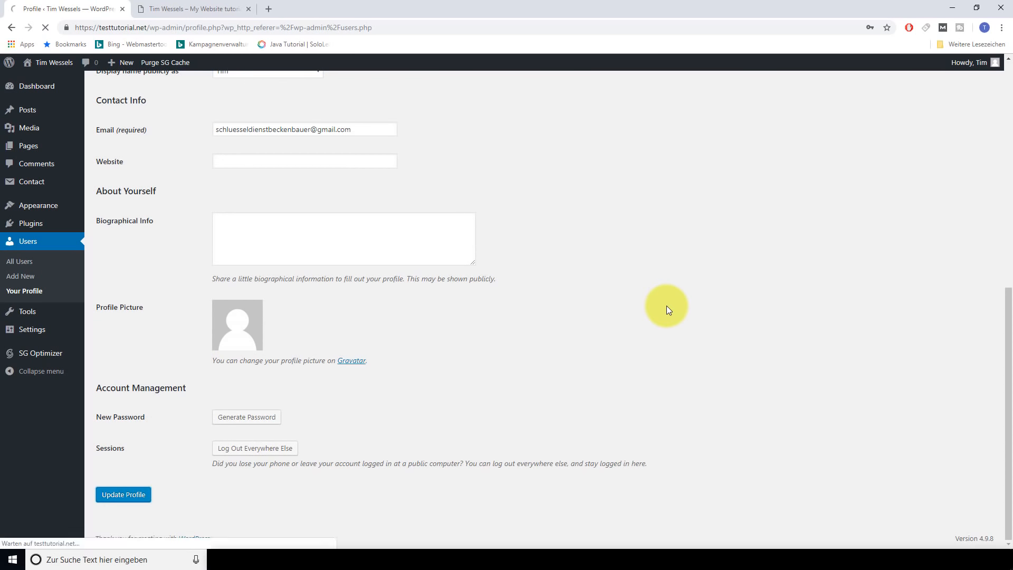
click(227, 9)
key(F5)
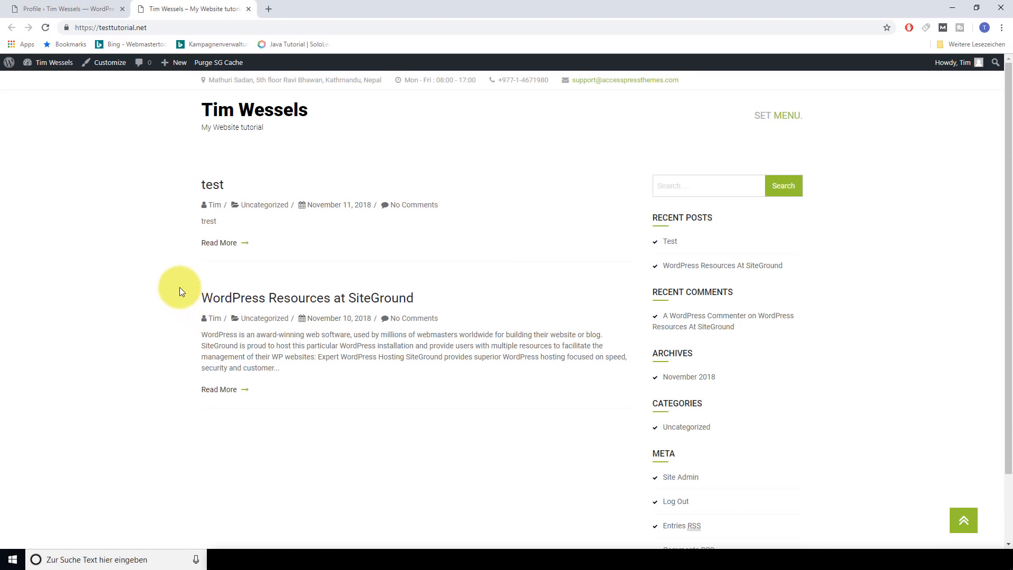
Return to the admin tab and open the Dashboard
click(81, 10)
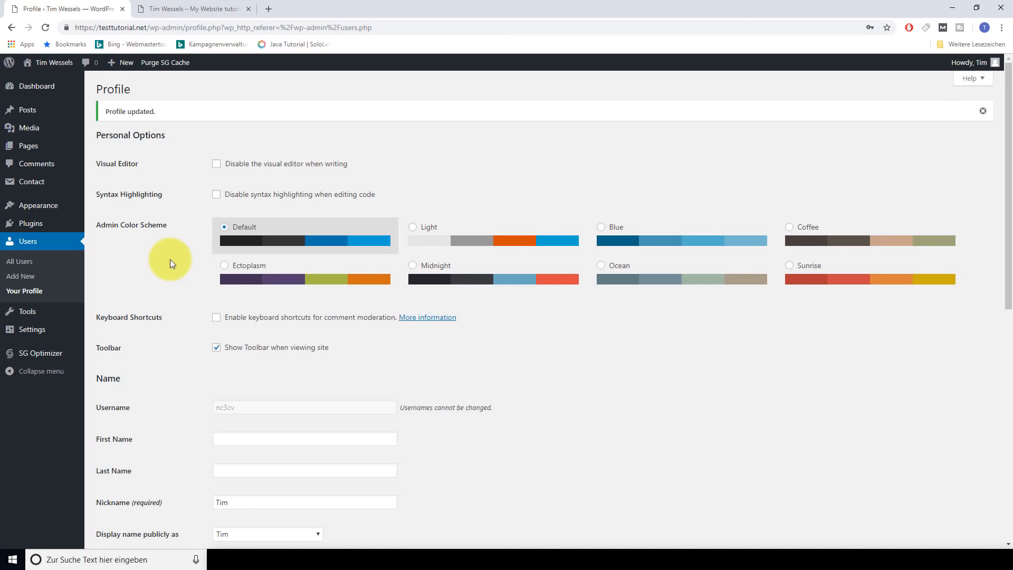
click(42, 86)
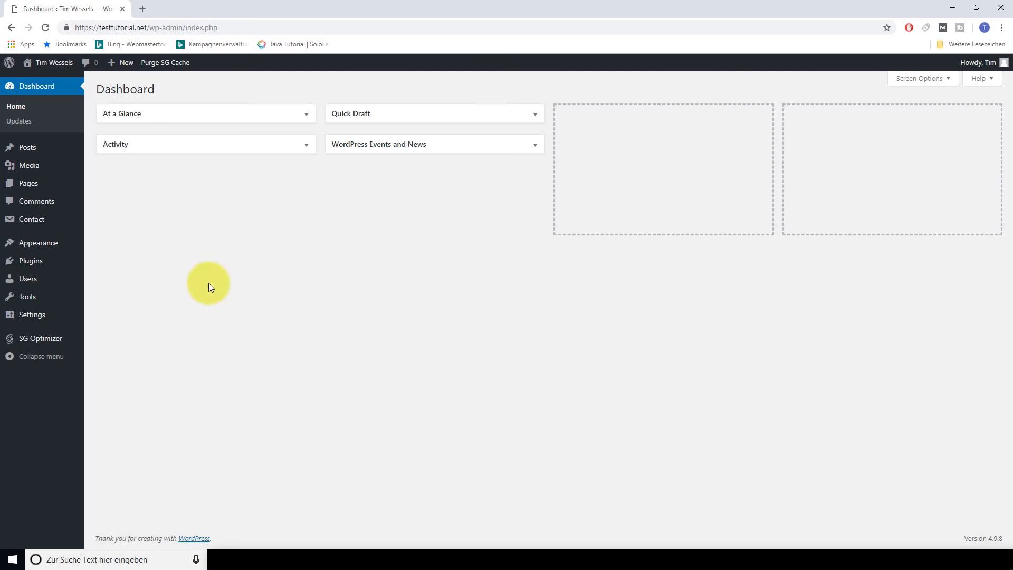
Search the theme directory for 'oceanwp', then install and activate OceanWP
mouse_move(63, 246)
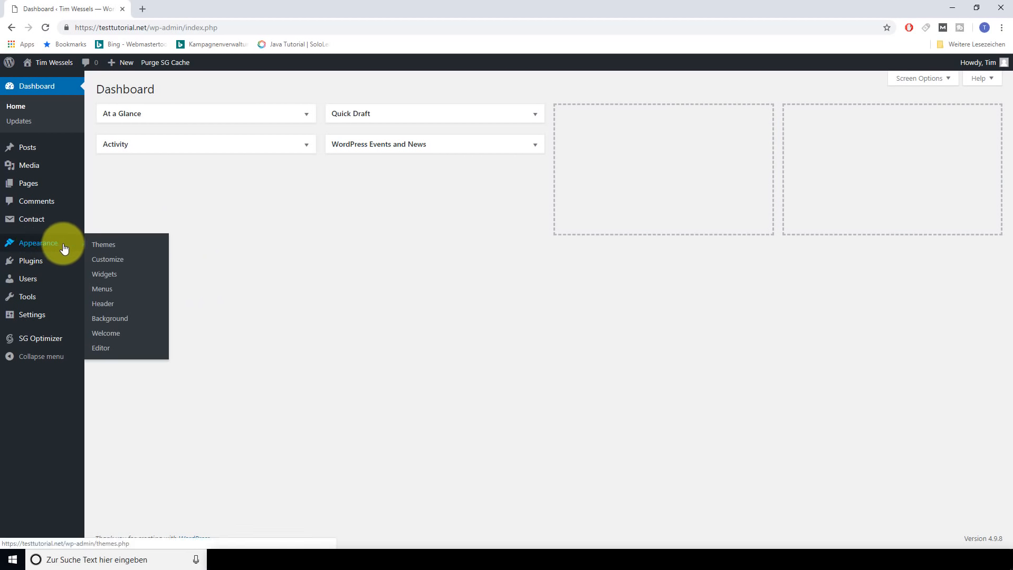
click(104, 246)
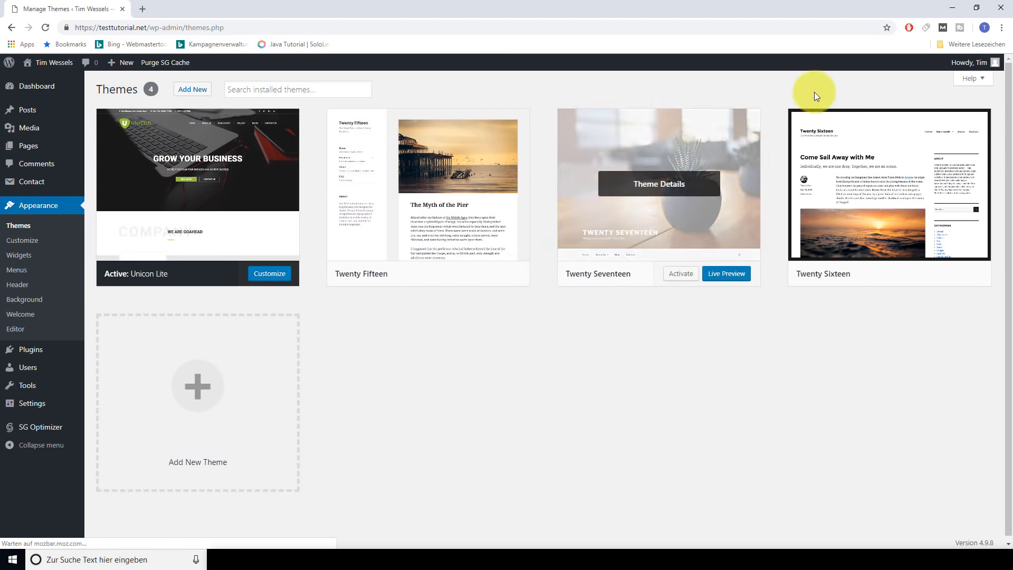
click(193, 90)
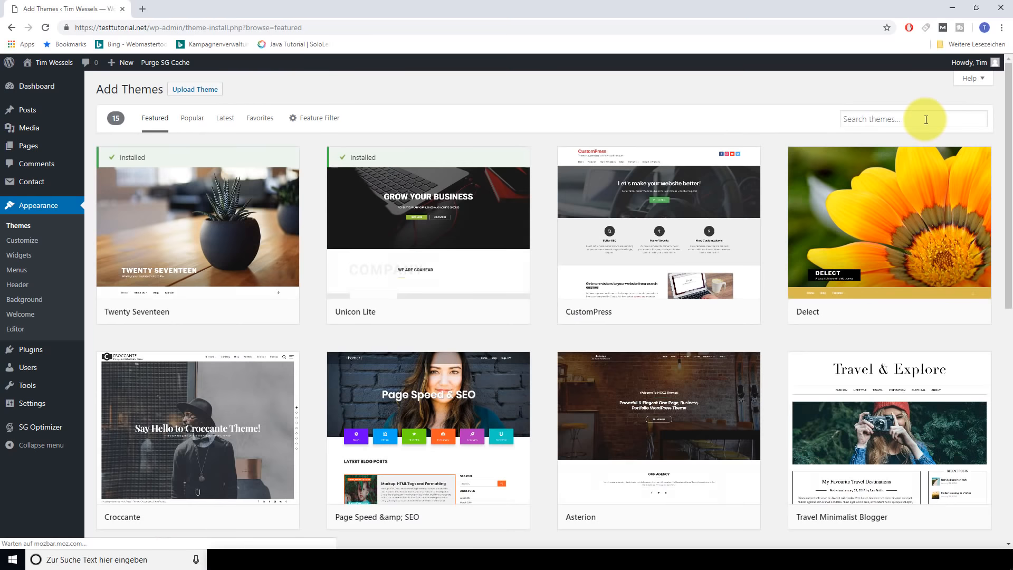
click(917, 119)
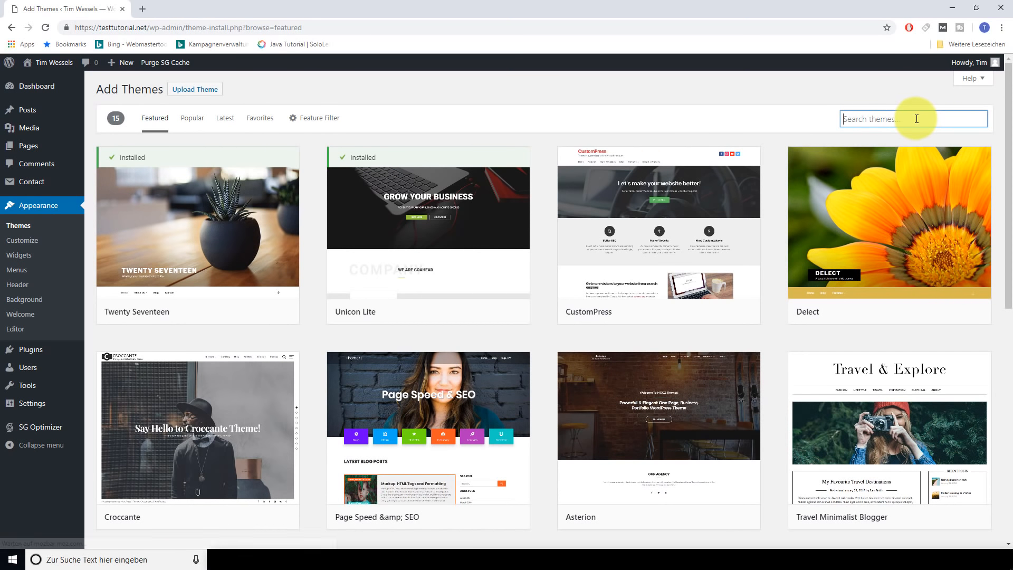
text(oc)
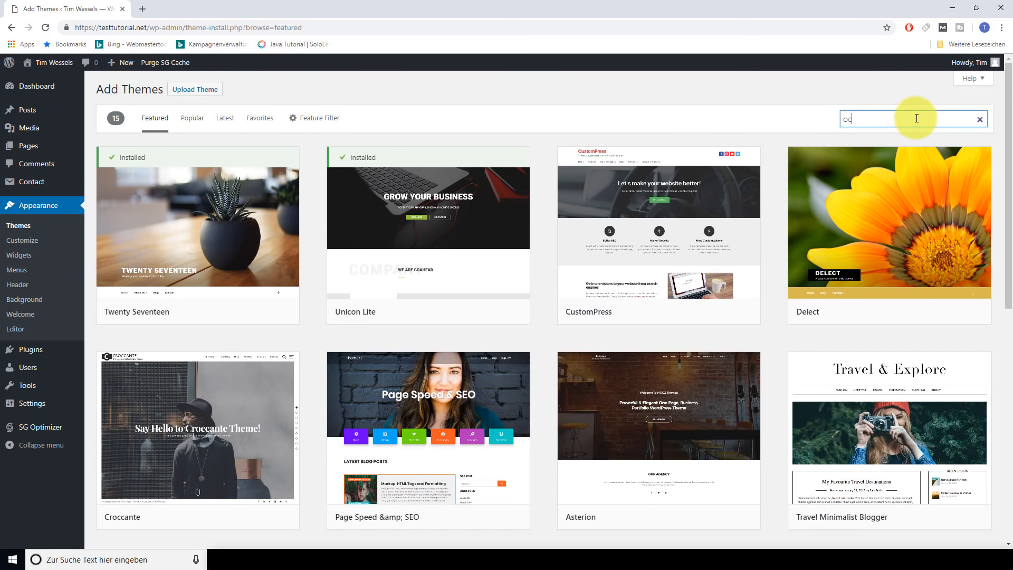
text(eanwp)
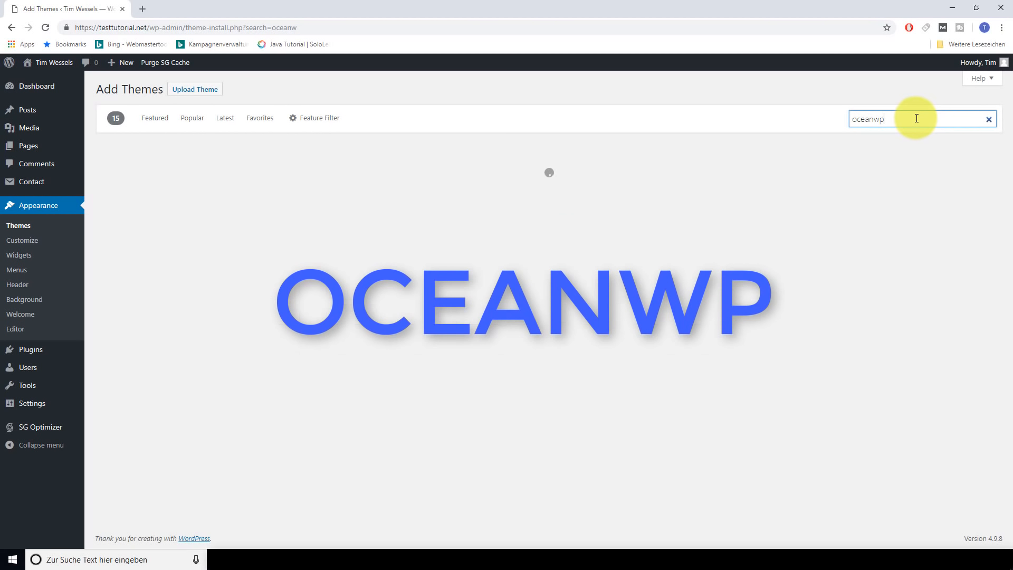
mouse_move(208, 189)
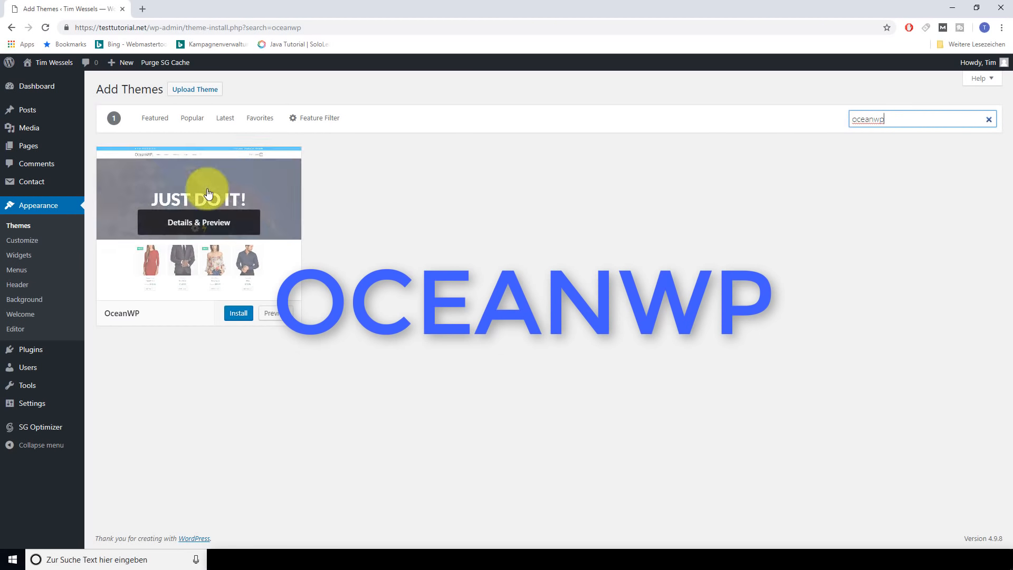
click(239, 315)
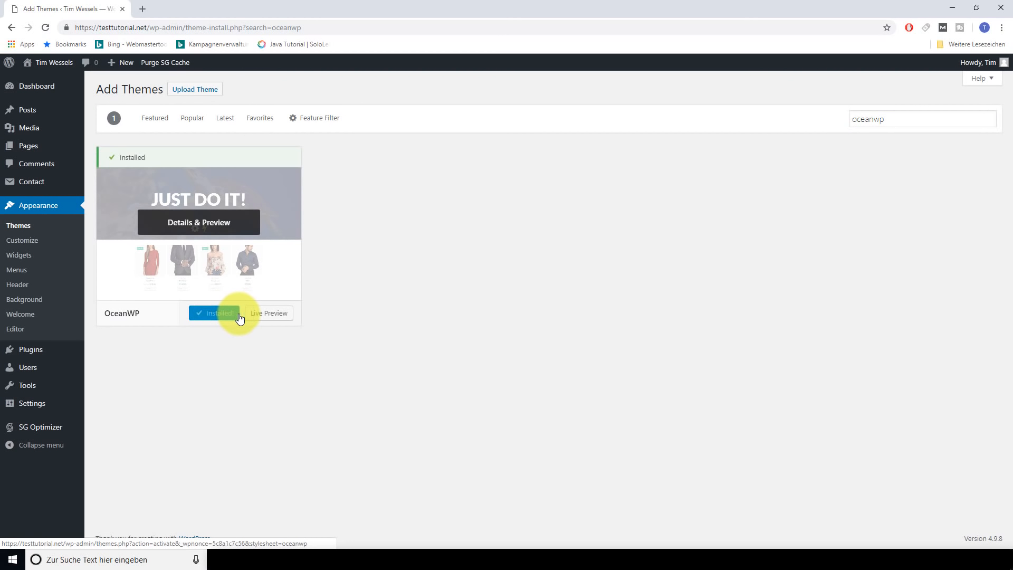
click(229, 315)
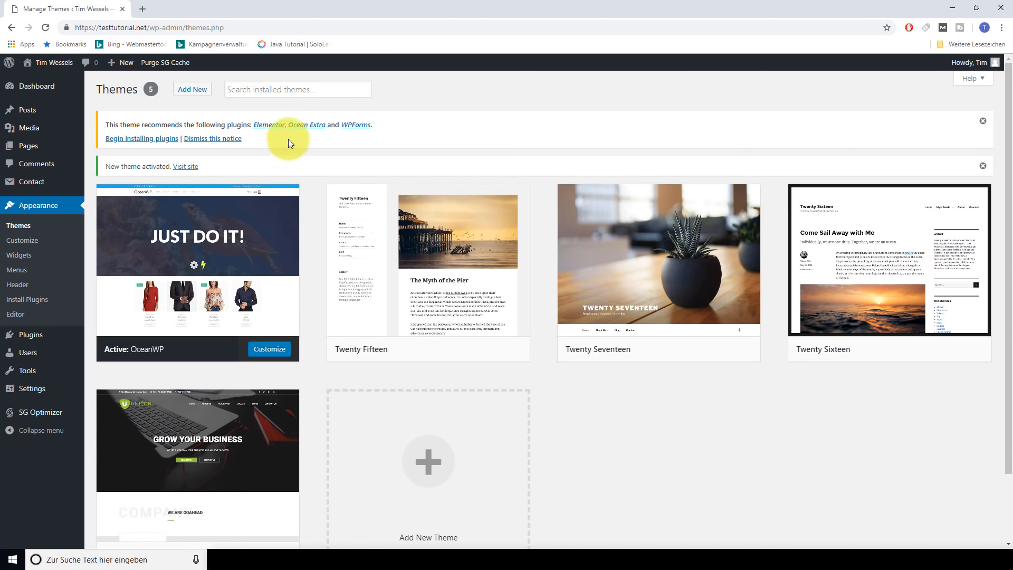
Bulk-install and activate the recommended Elementor, Ocean Extra and WPForms plugins
click(160, 140)
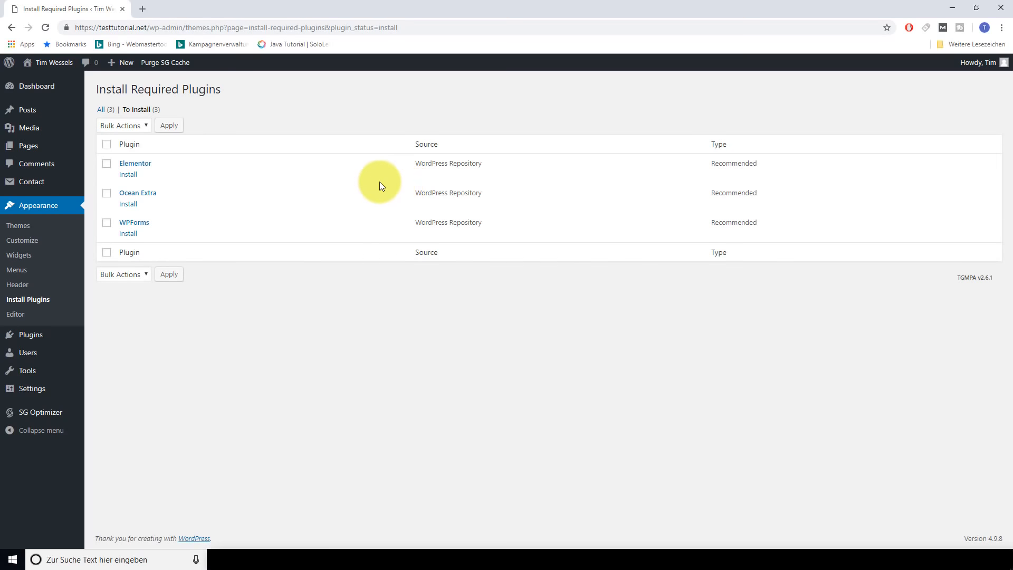
click(106, 146)
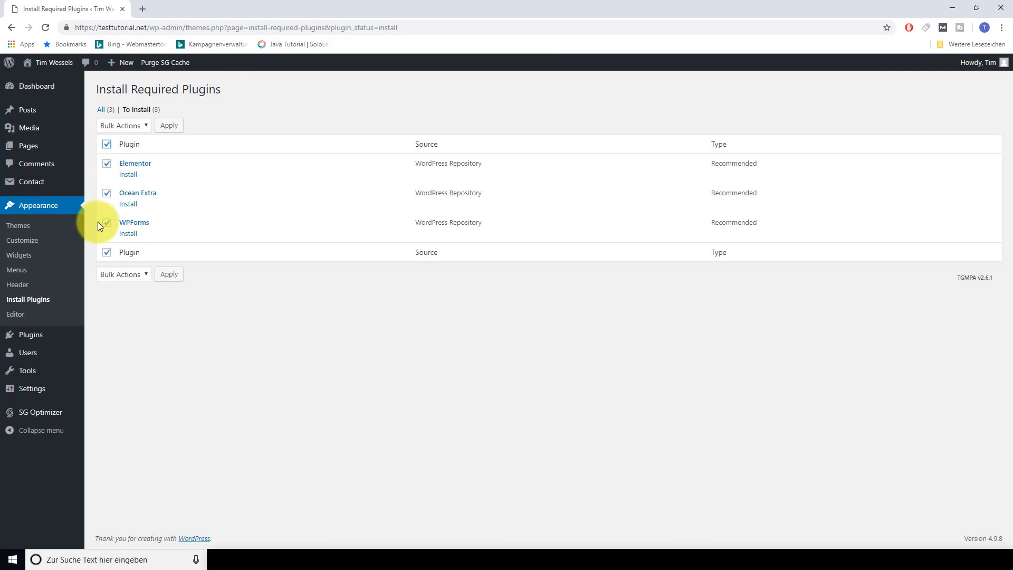
click(141, 128)
click(125, 145)
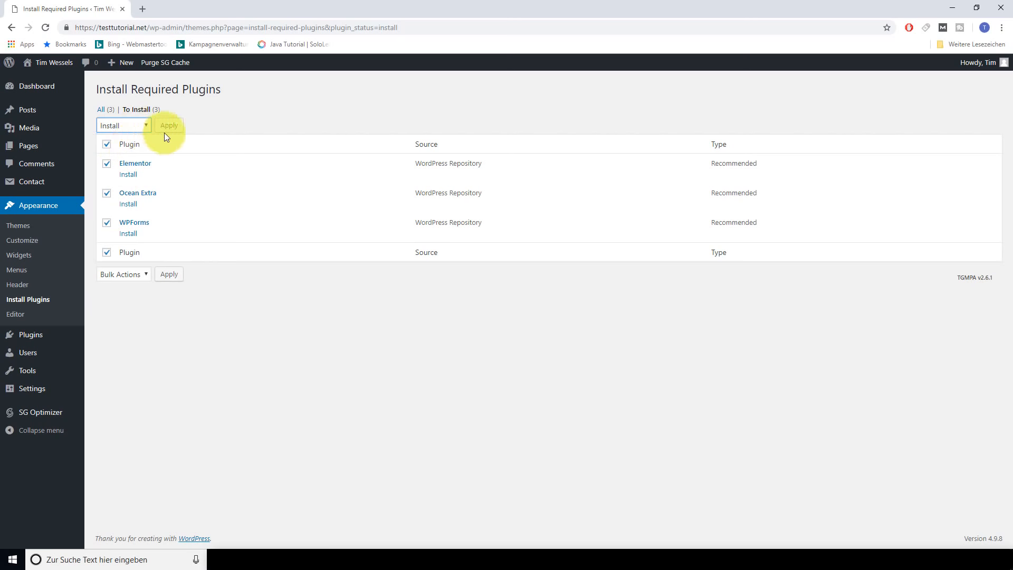
click(176, 130)
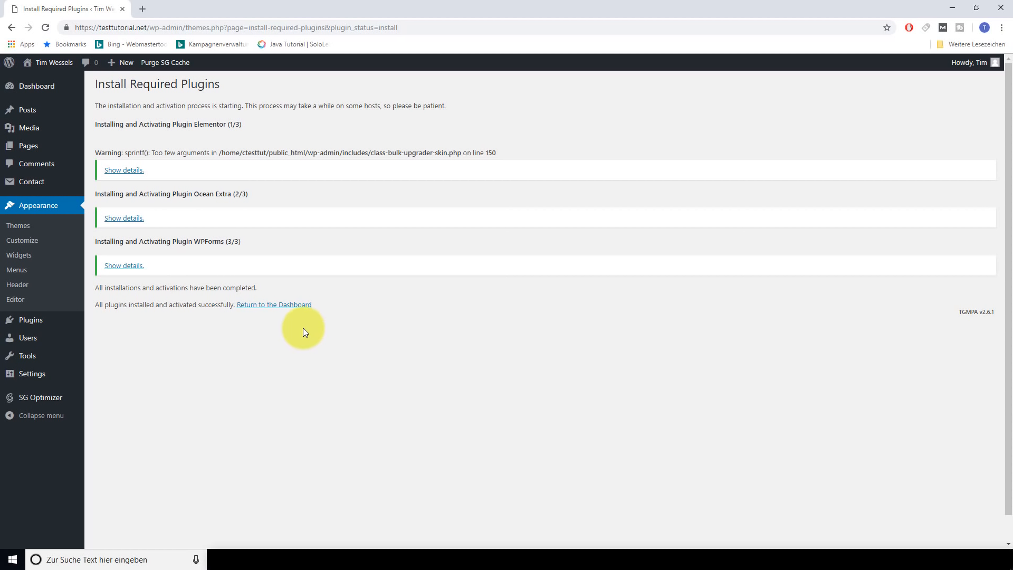
View the live site's new OceanWP design in a second tab, then return to the Dashboard
mouse_move(56, 64)
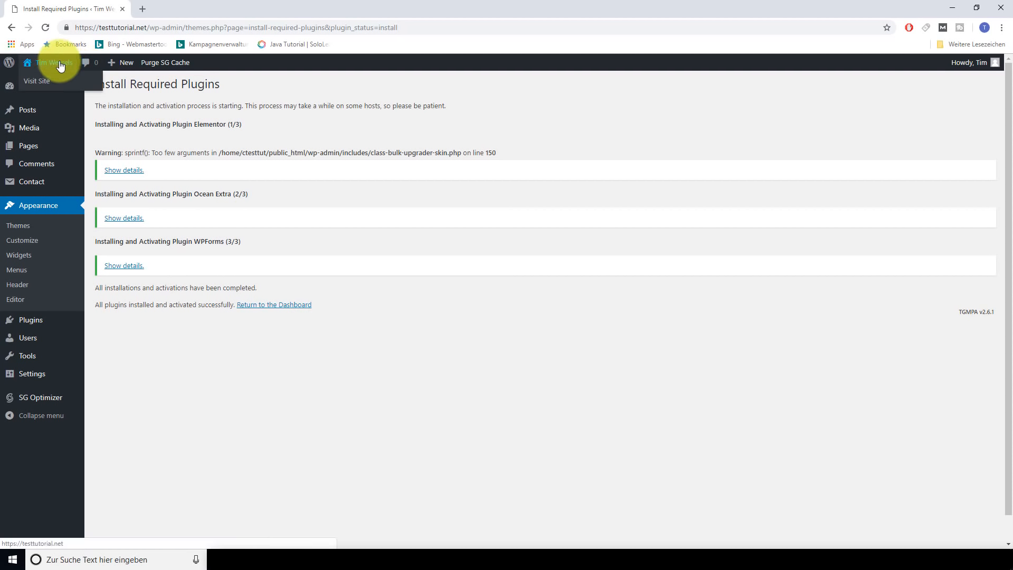
middle_click(52, 85)
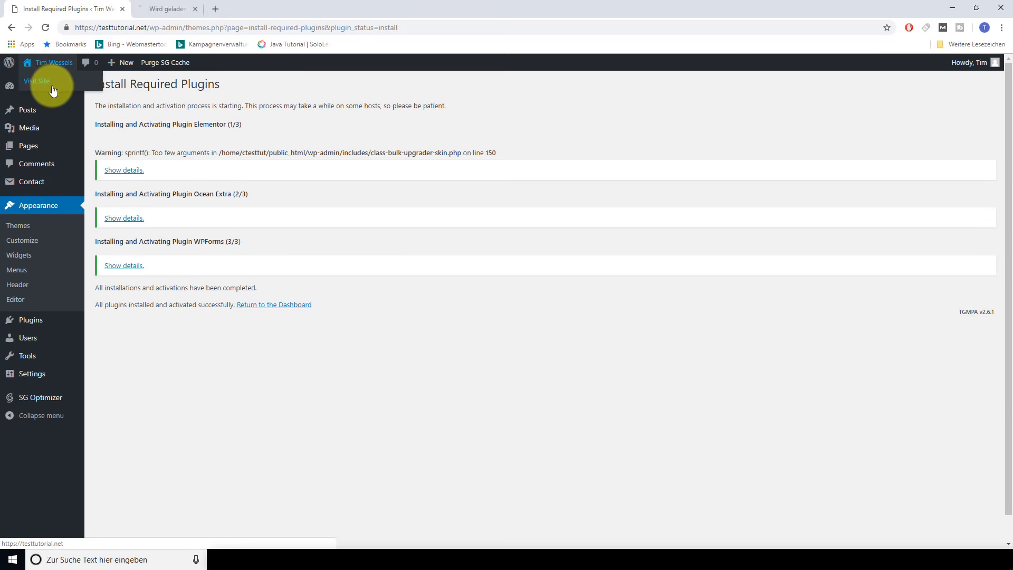
click(195, 7)
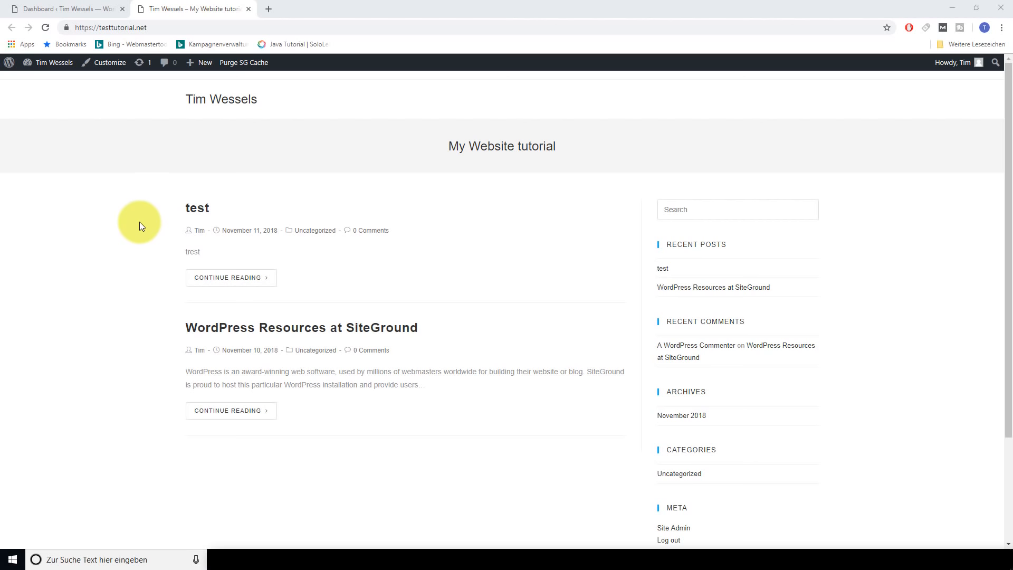
click(90, 10)
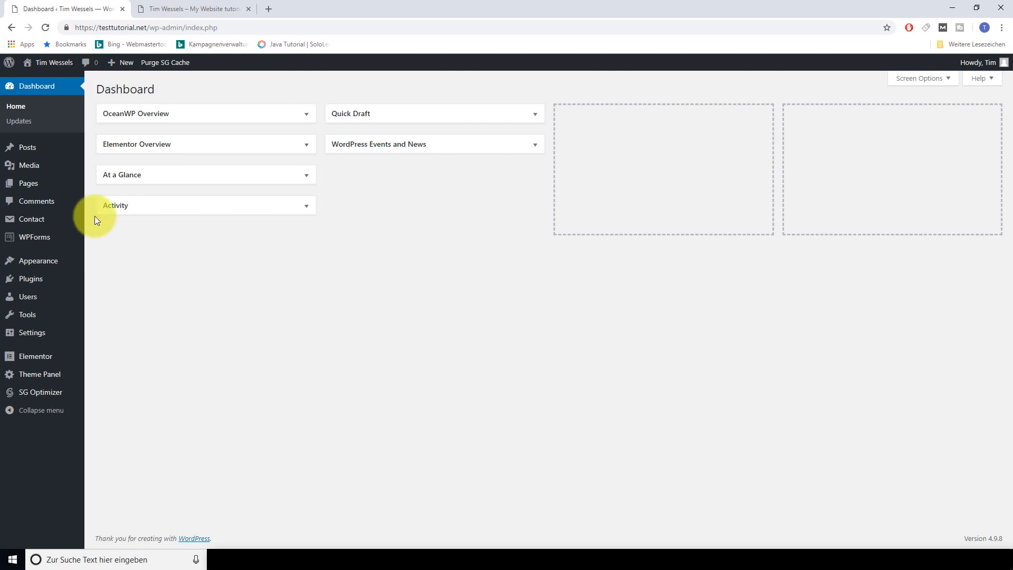
Create and publish a new page titled 'Home'
mouse_move(58, 186)
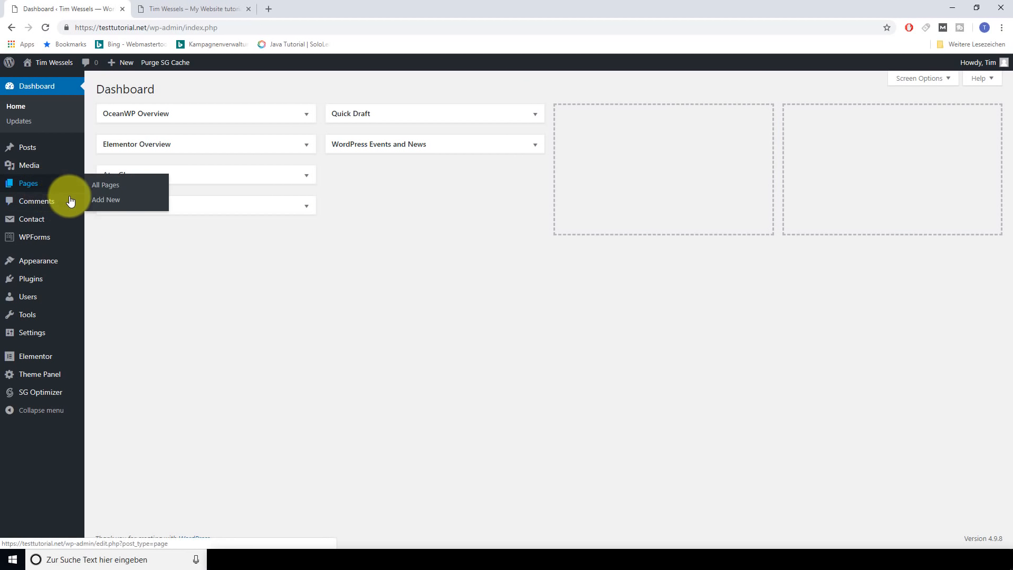
click(103, 206)
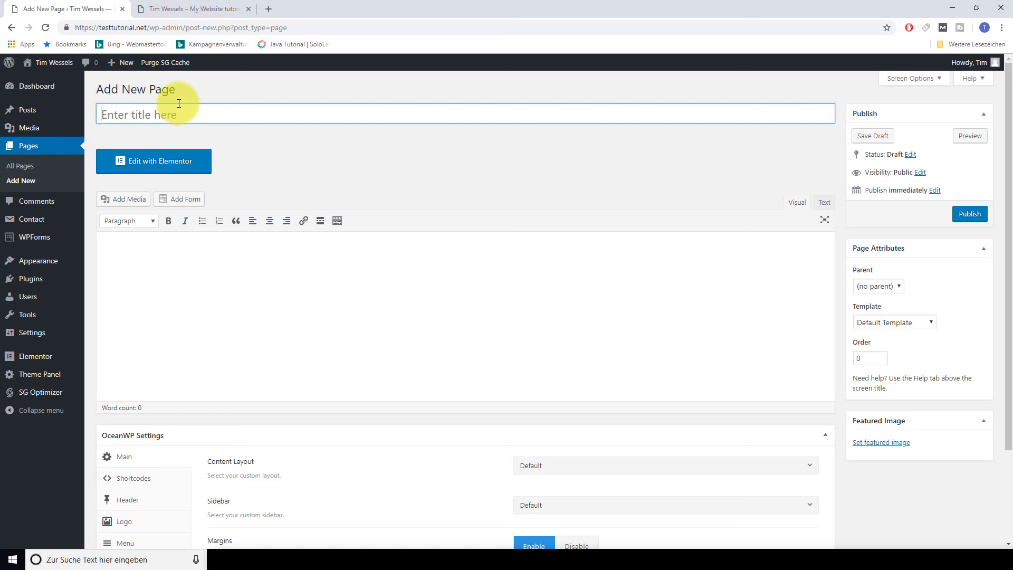
text(Home)
click(410, 183)
scroll(409, 182, down, 2)
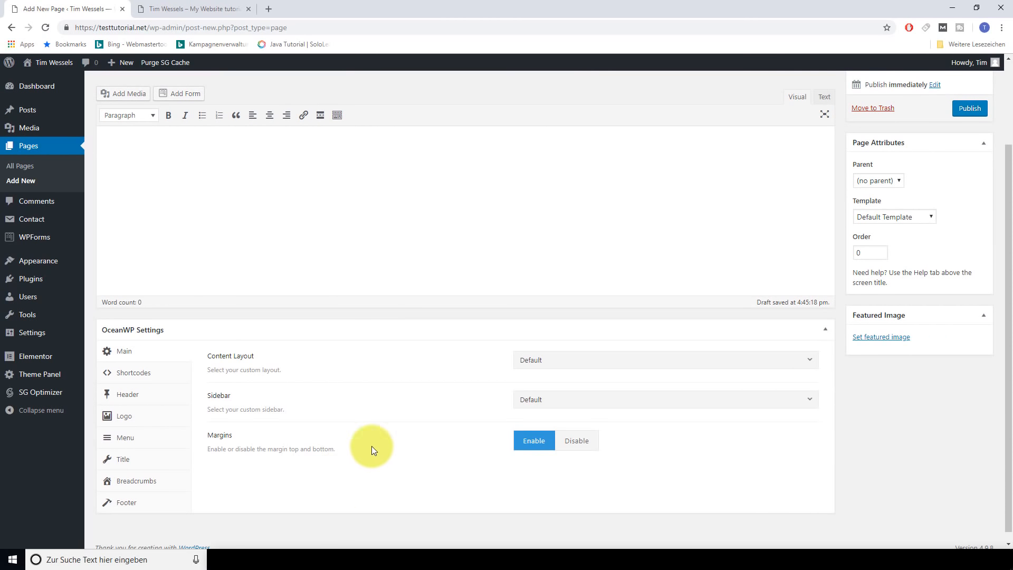
scroll(338, 396, up, 2)
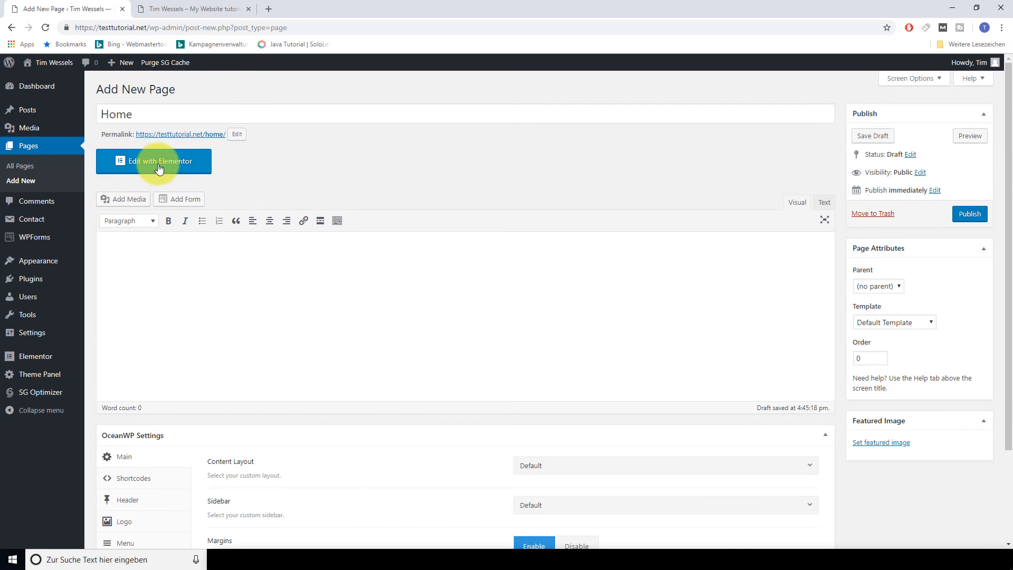
click(969, 214)
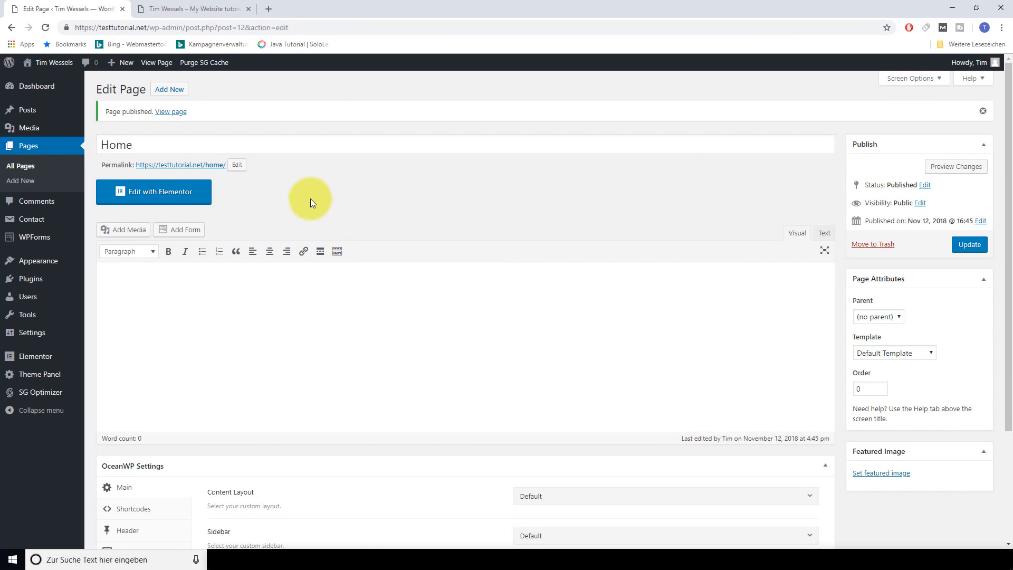
Create and publish a new page titled 'About Us'
click(174, 97)
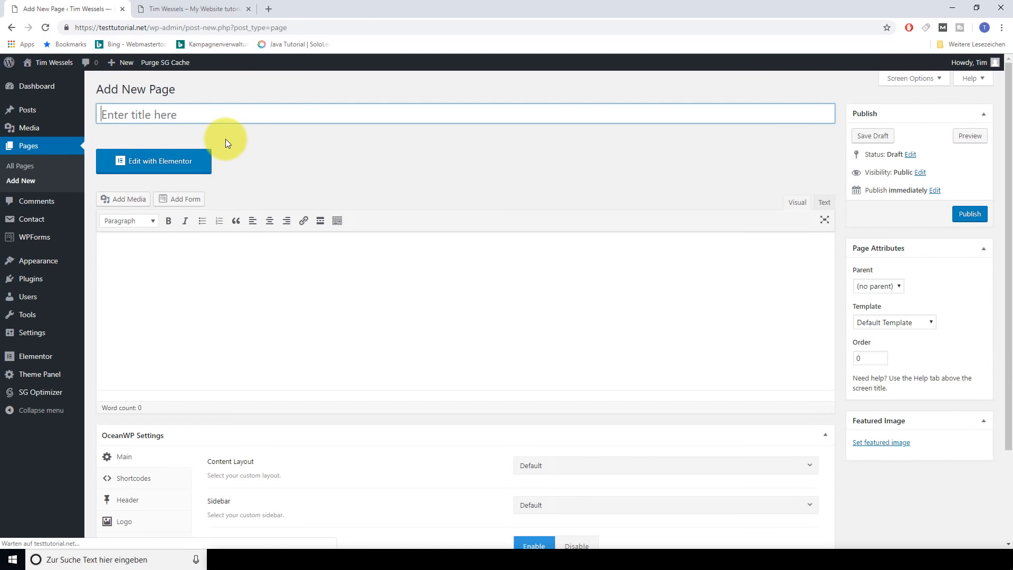
click(190, 116)
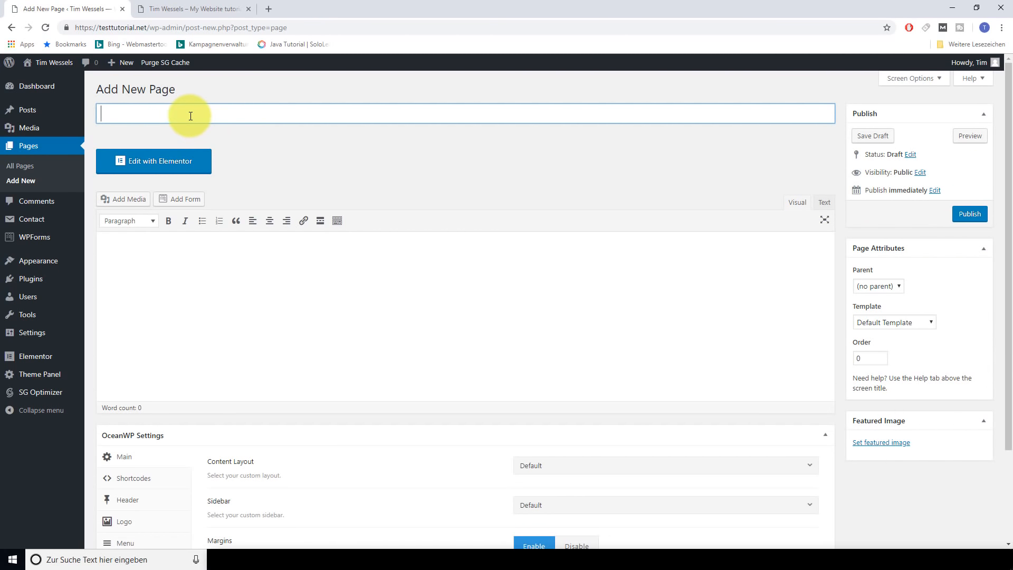
text(About Us)
click(970, 214)
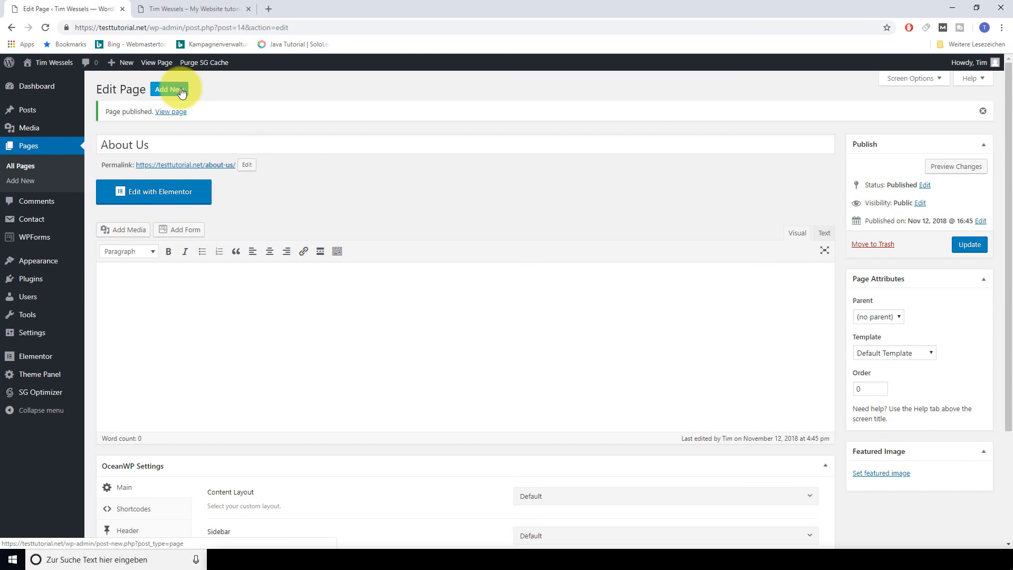
Create and publish two more pages titled 'Blog' and 'Contact'
click(182, 92)
text(Blog)
click(970, 214)
click(169, 89)
click(162, 119)
text(Con)
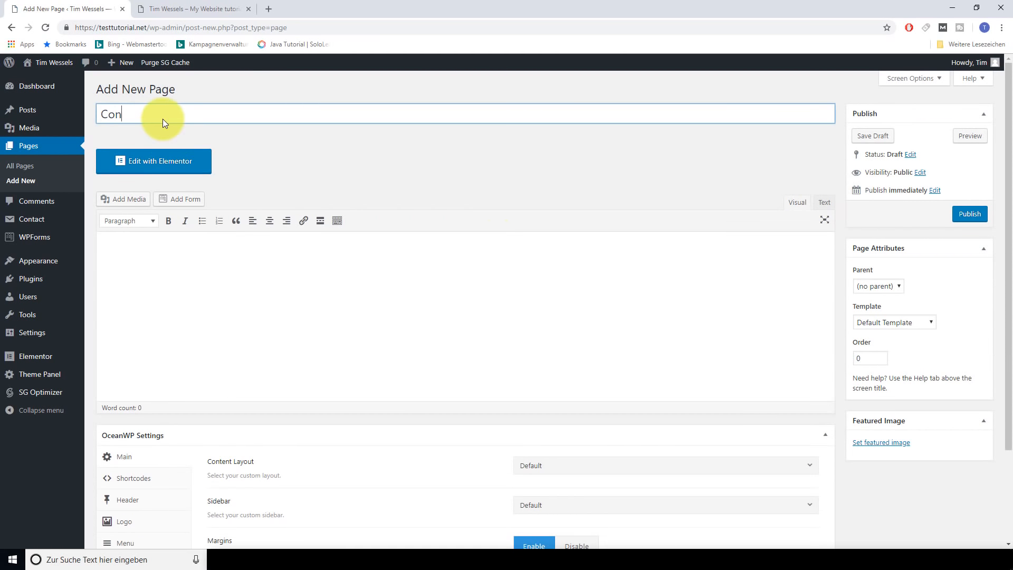
text(tact)
click(969, 214)
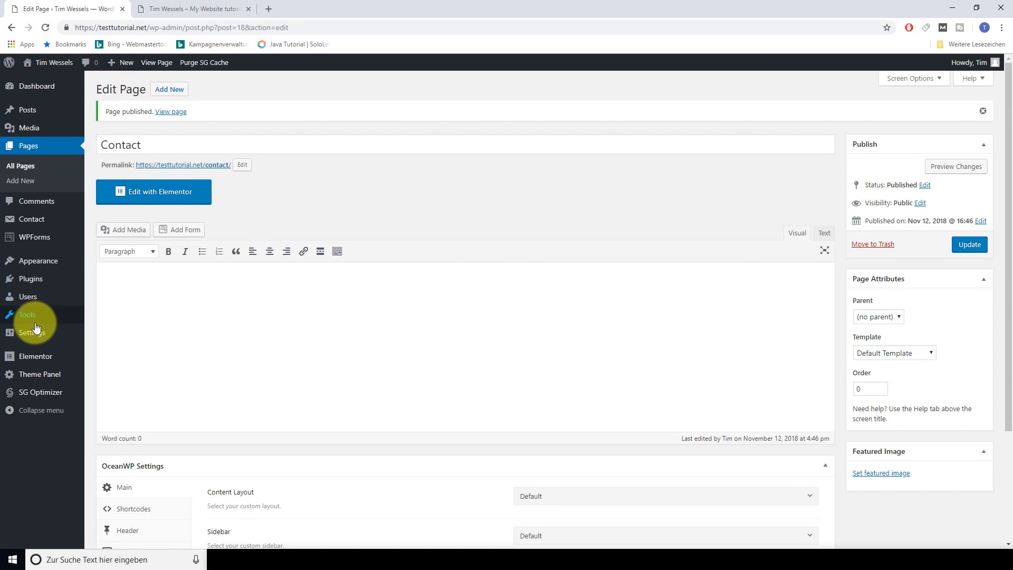
In Reading Settings, use a static front page: Home as homepage, Blog as posts page, and save
mouse_move(31, 330)
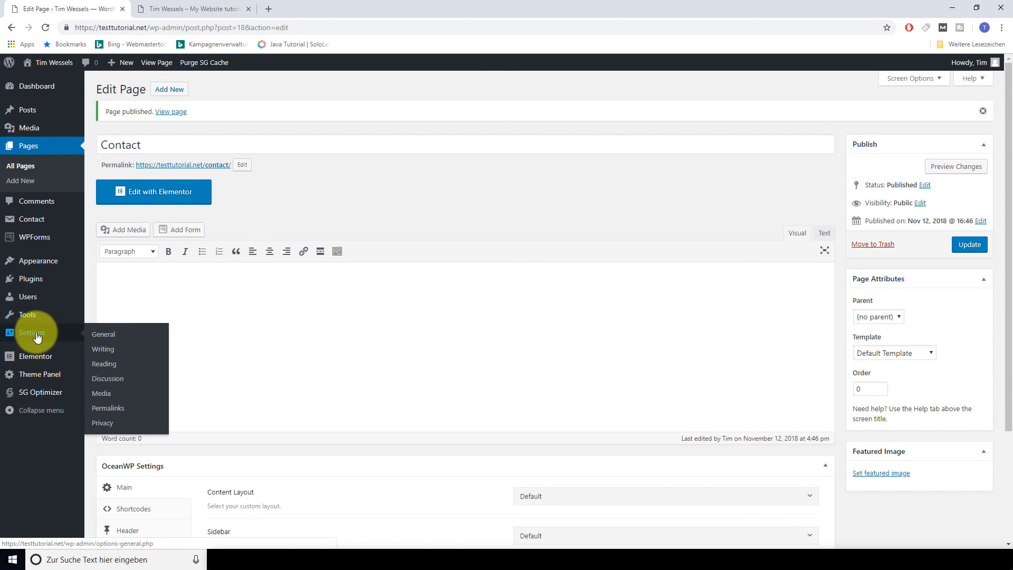
click(104, 363)
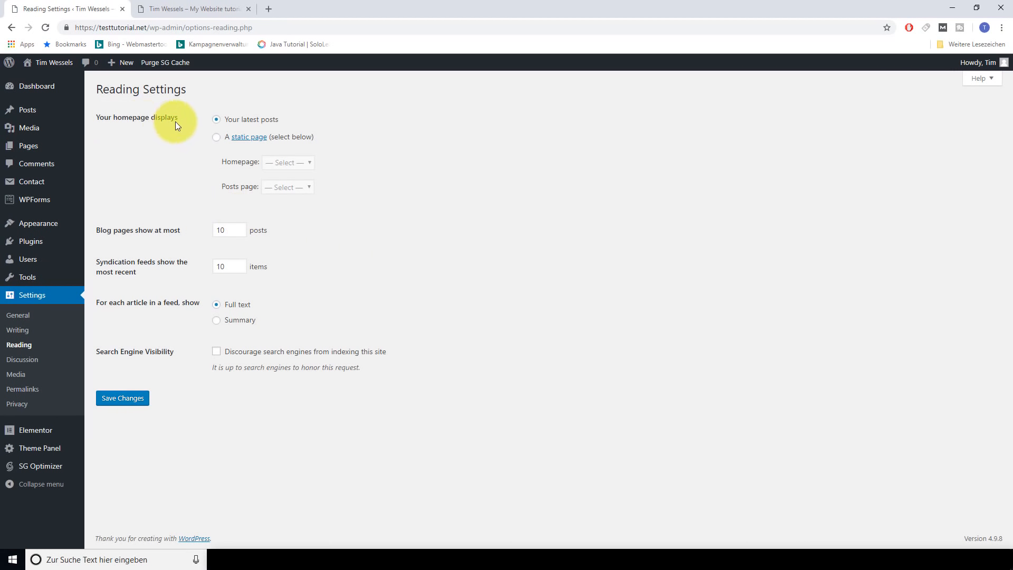
click(216, 139)
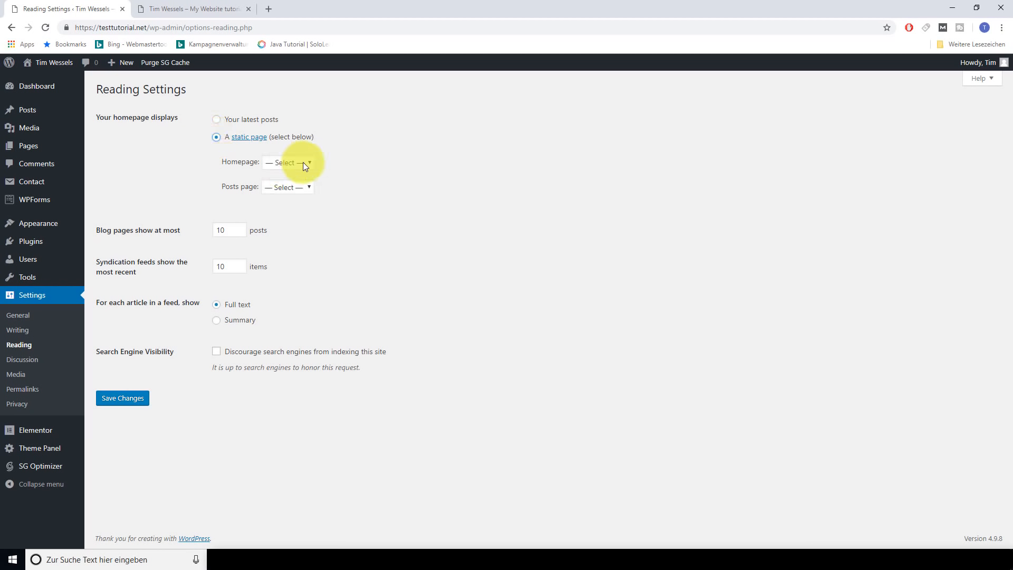
click(303, 163)
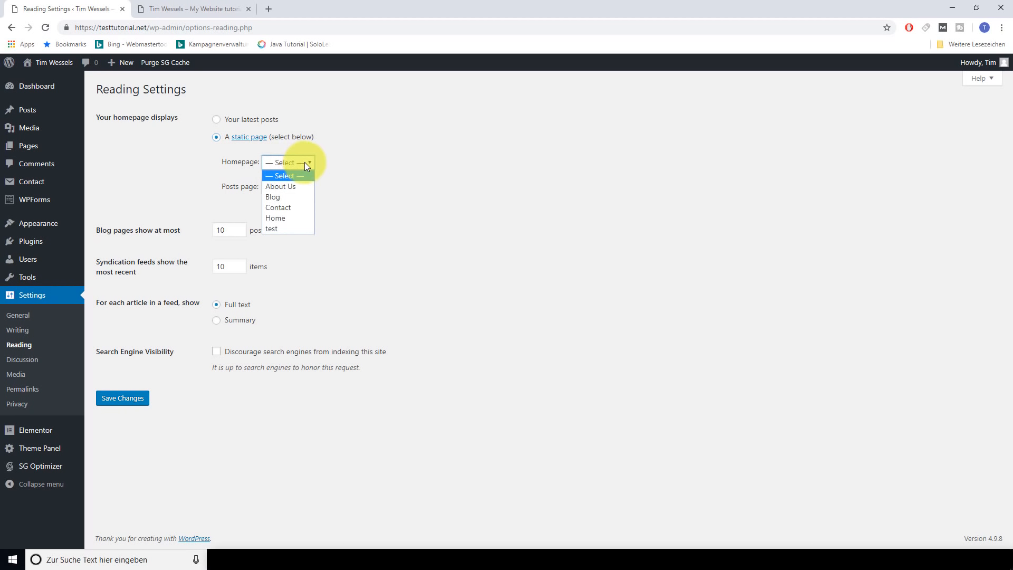
click(290, 219)
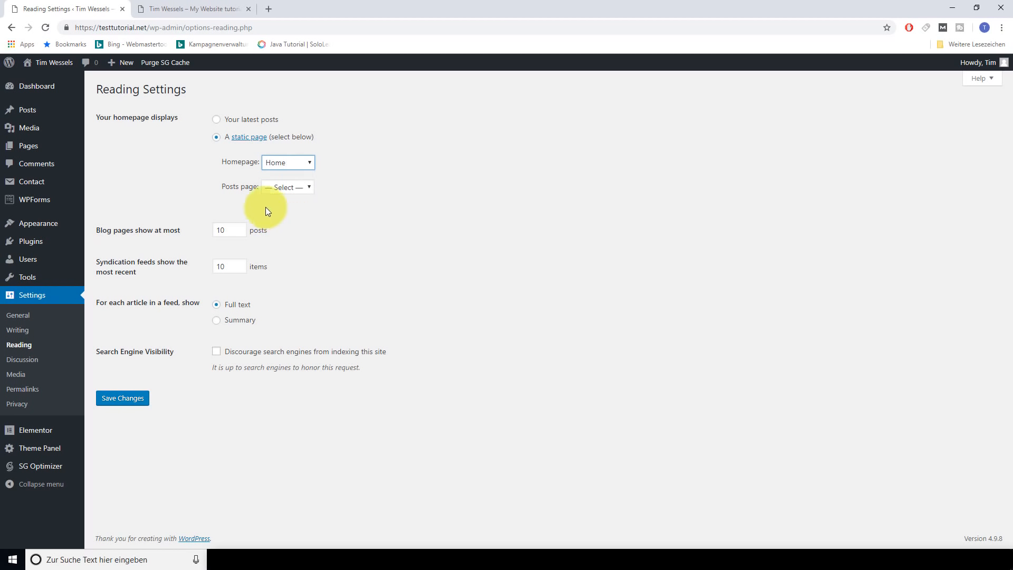
click(304, 191)
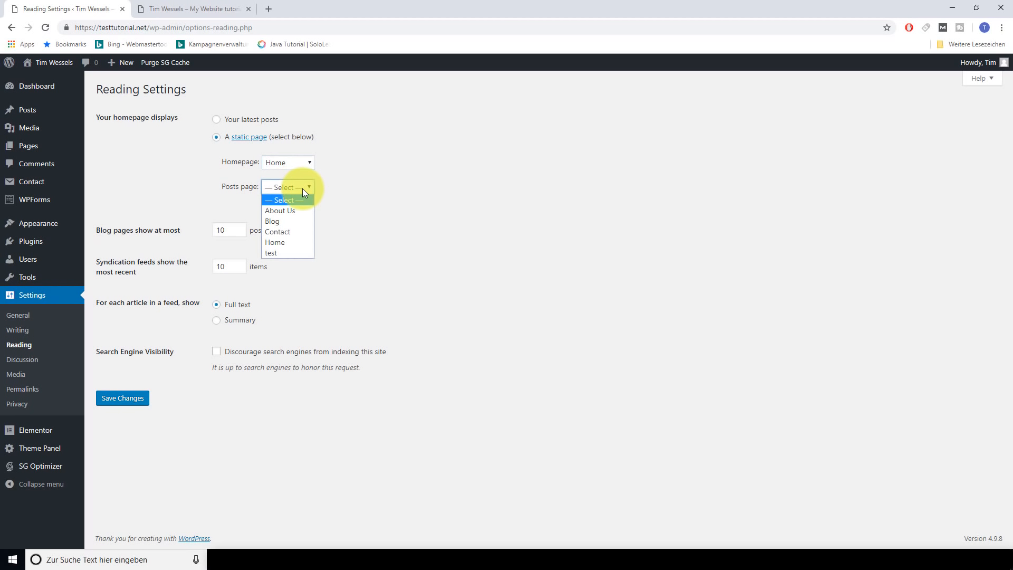
click(279, 224)
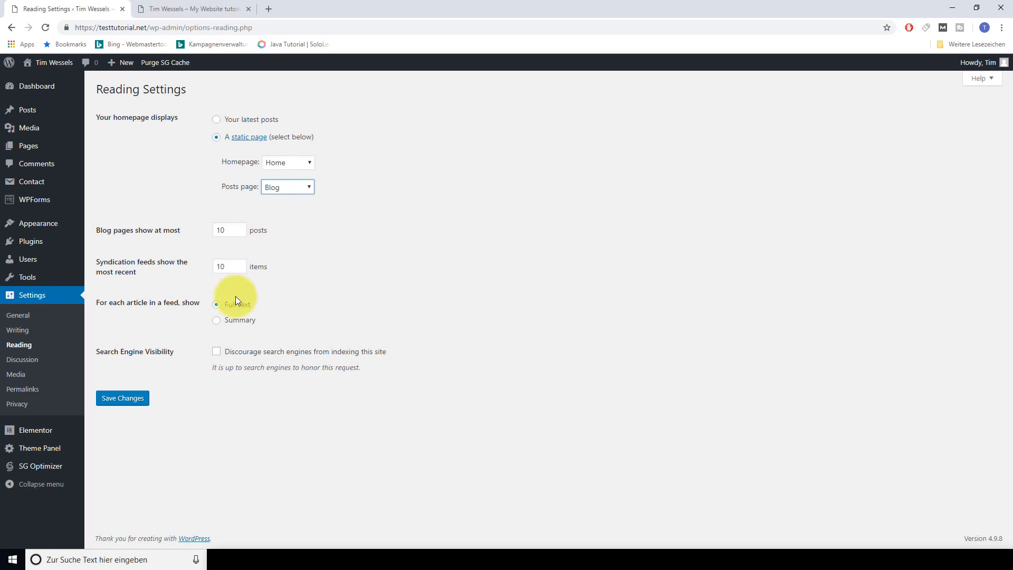
click(136, 407)
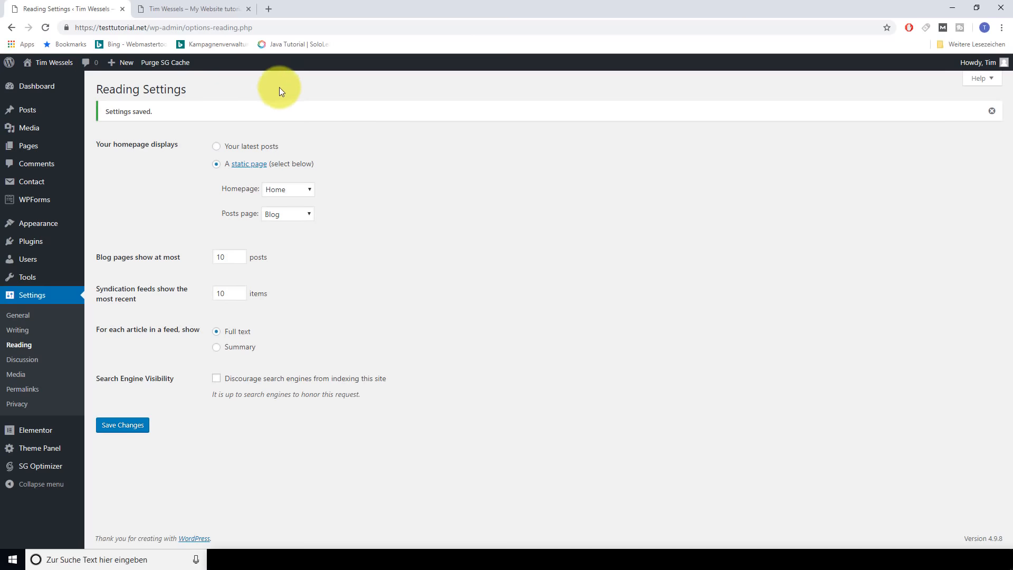
click(181, 9)
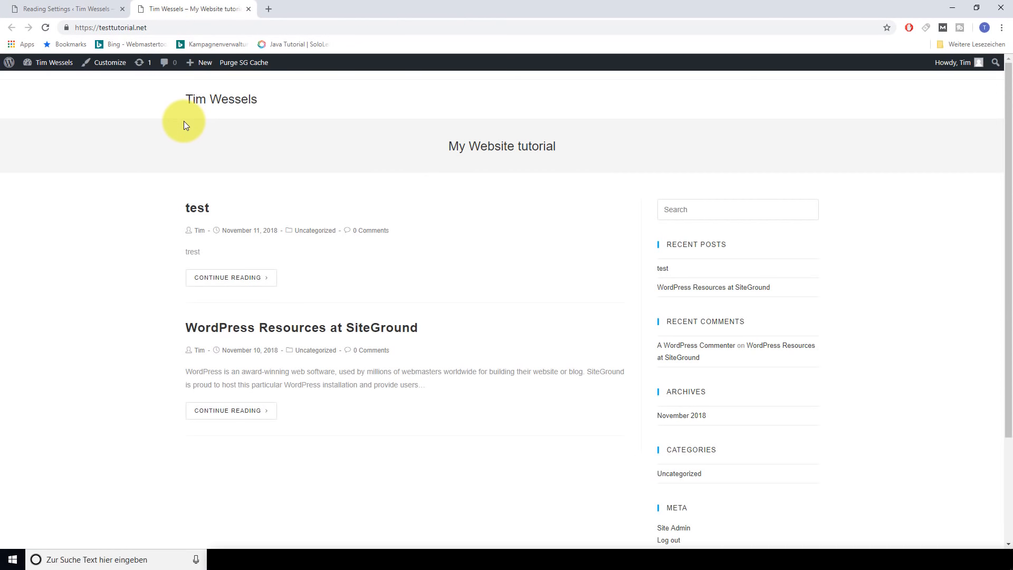
Reload the live site to check the static Home page and footer, then return to admin
key(F5)
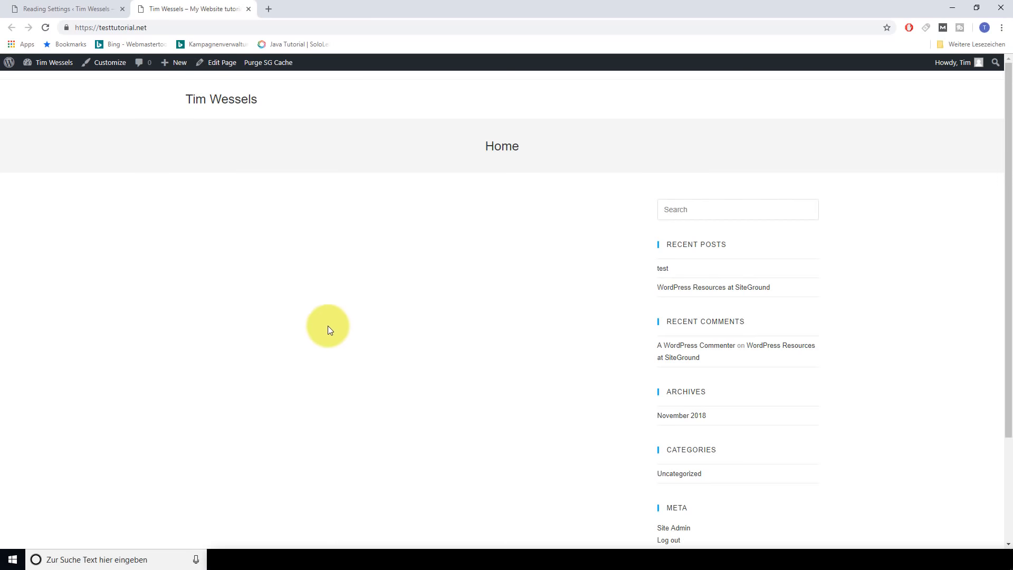
scroll(331, 361, down, 3)
scroll(330, 361, up, 3)
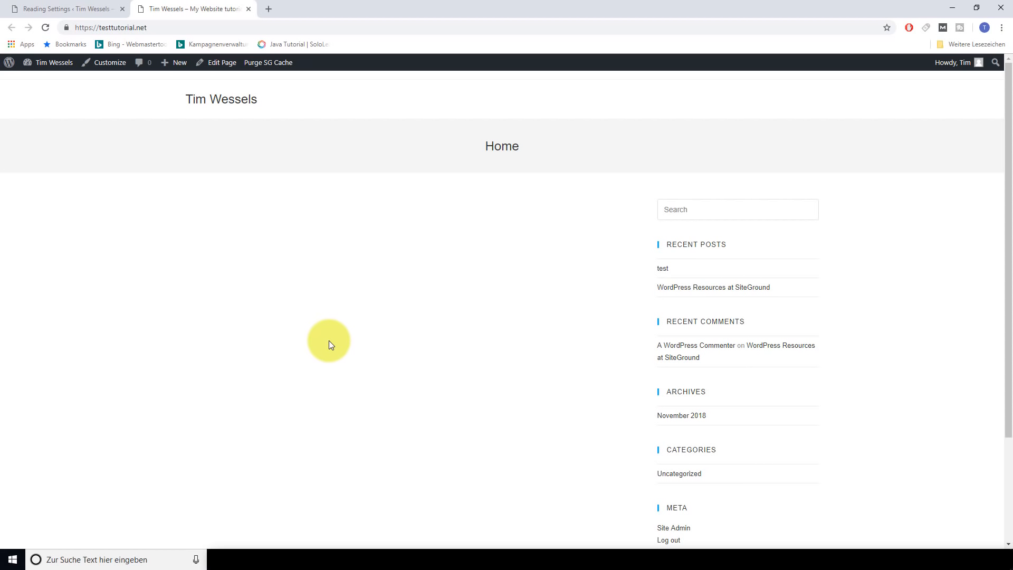
scroll(327, 342, down, 3)
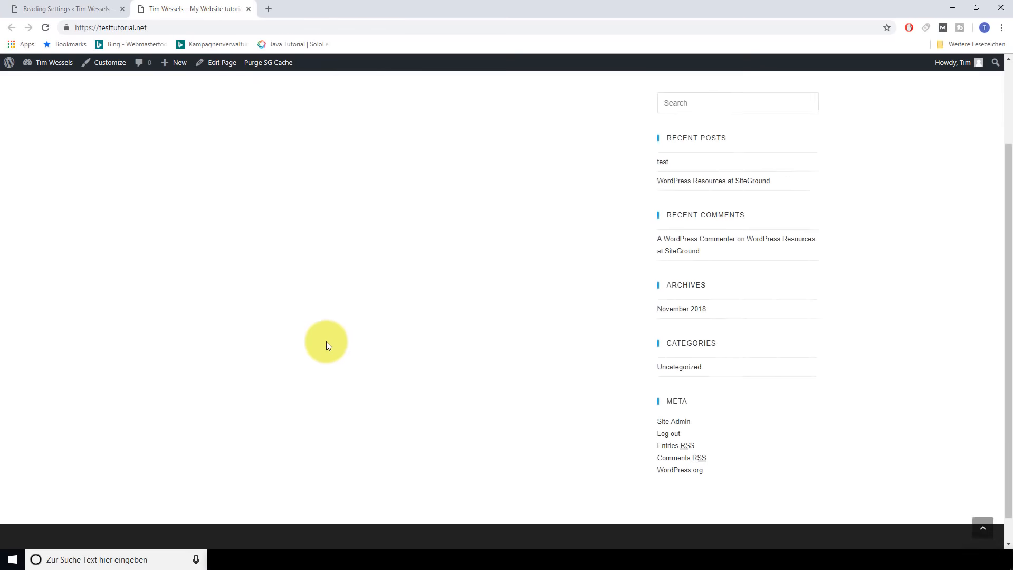
scroll(327, 341, up, 3)
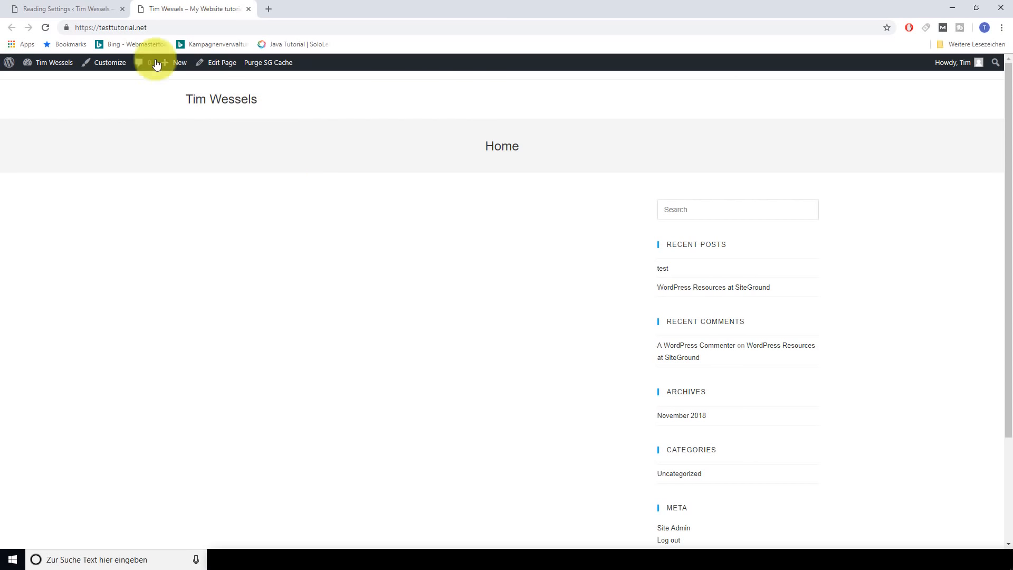
click(71, 9)
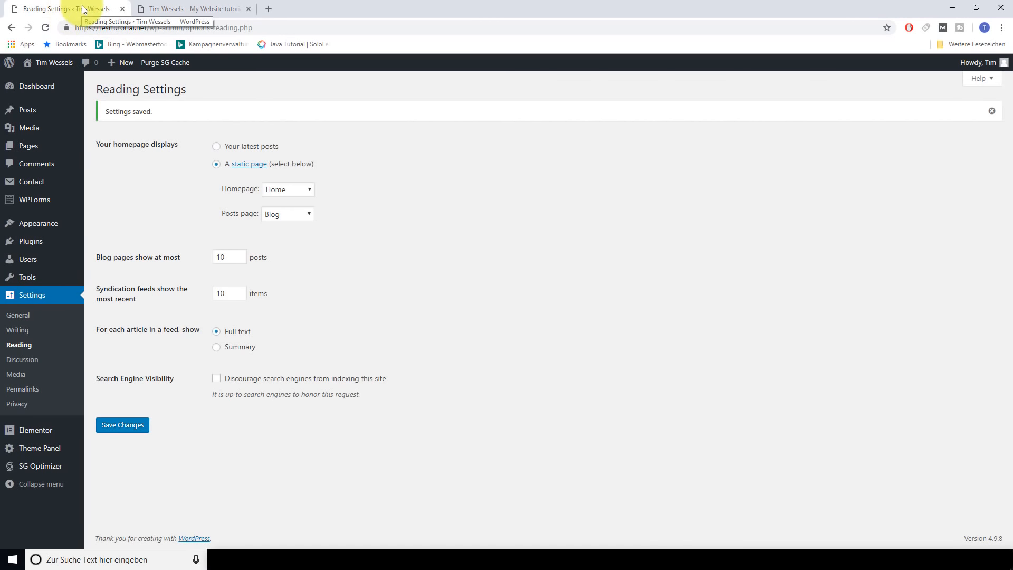
Create a new menu named 'header'
mouse_move(49, 225)
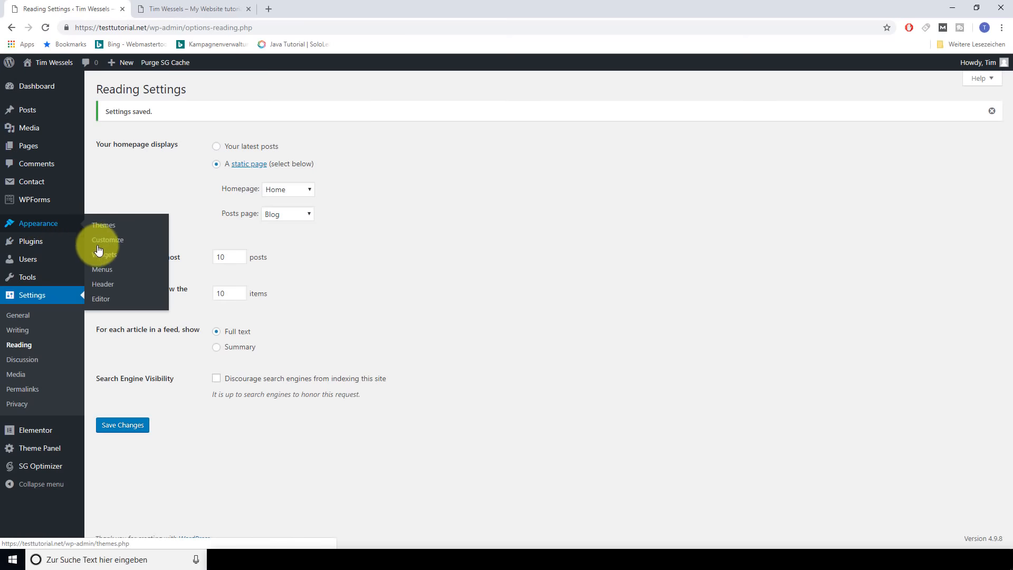
click(102, 271)
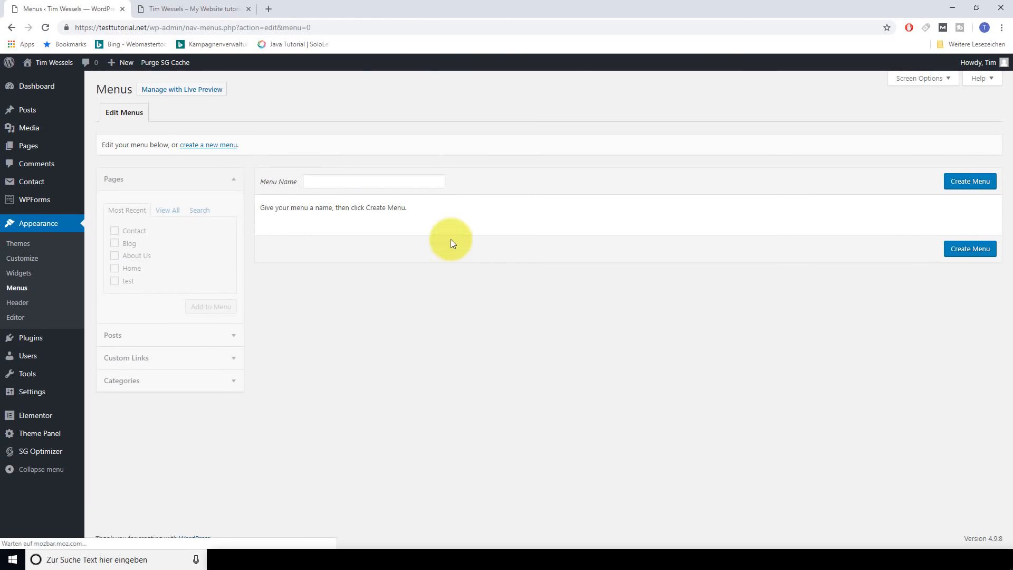
click(374, 178)
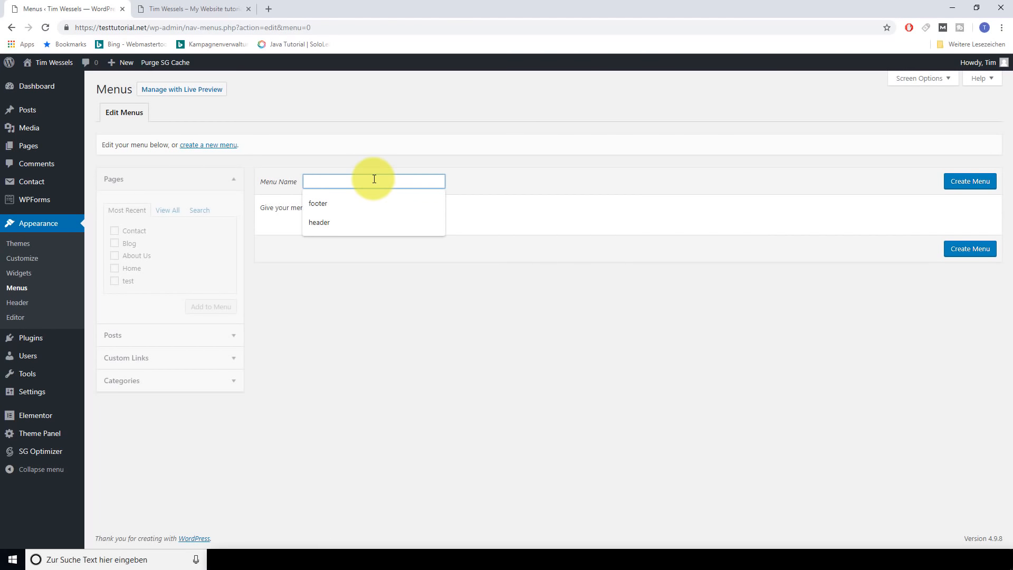
click(364, 222)
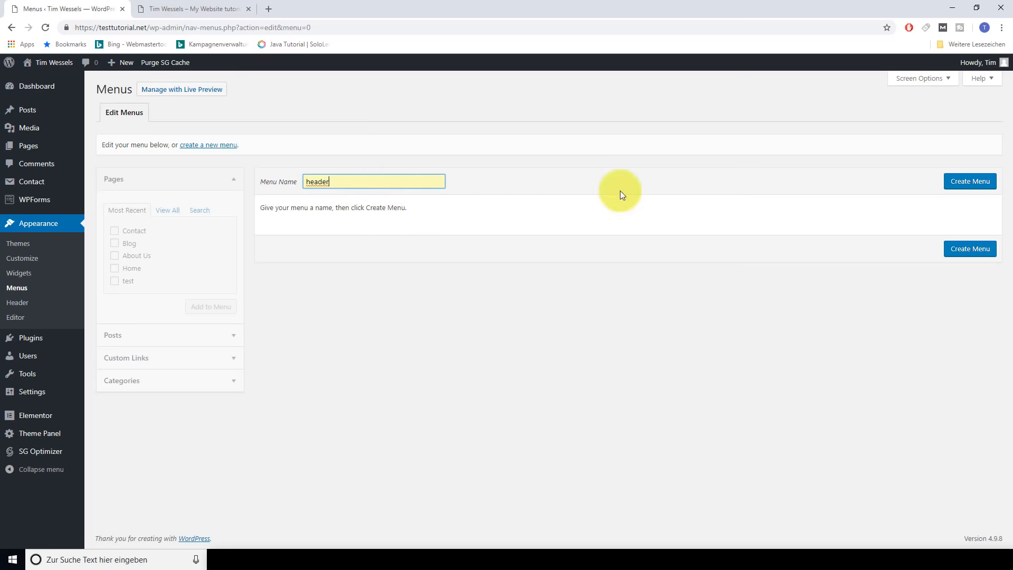
click(973, 182)
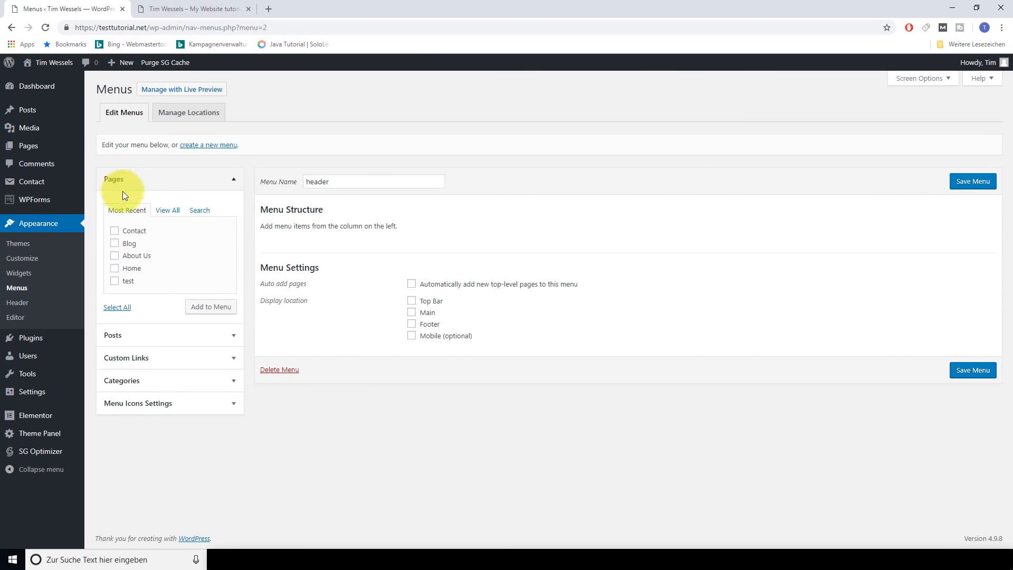
Add Contact, Blog and About Us, ordering the top-level items Home, Blog, Contact, About Us
click(115, 255)
click(114, 243)
click(114, 230)
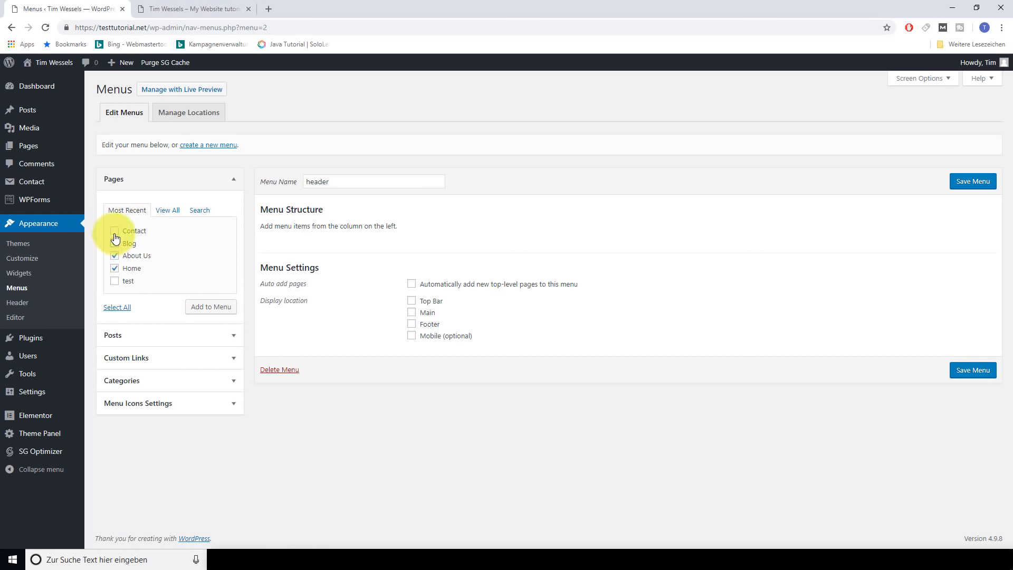
click(205, 307)
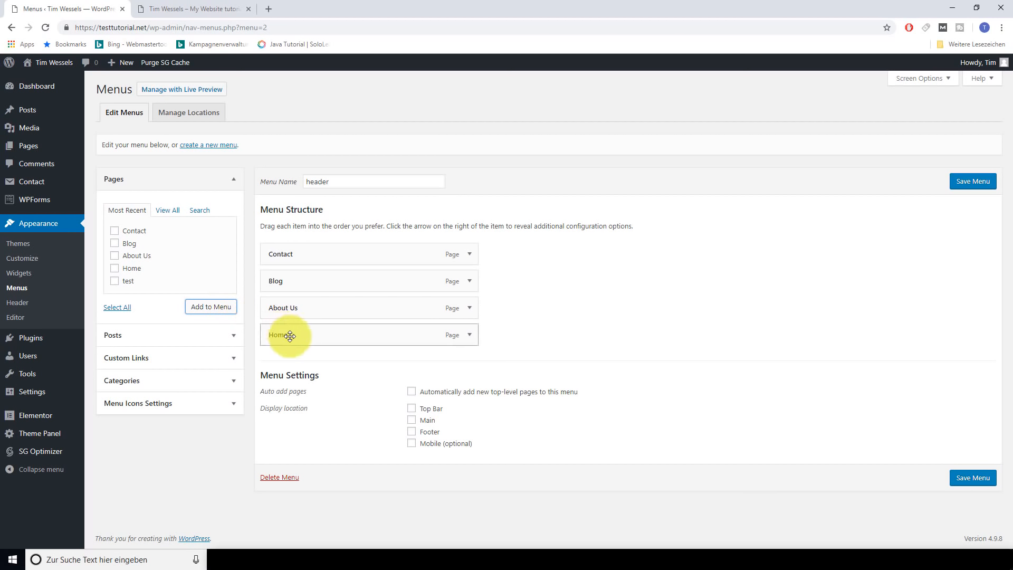
drag(290, 336, 283, 253)
drag(285, 310, 285, 283)
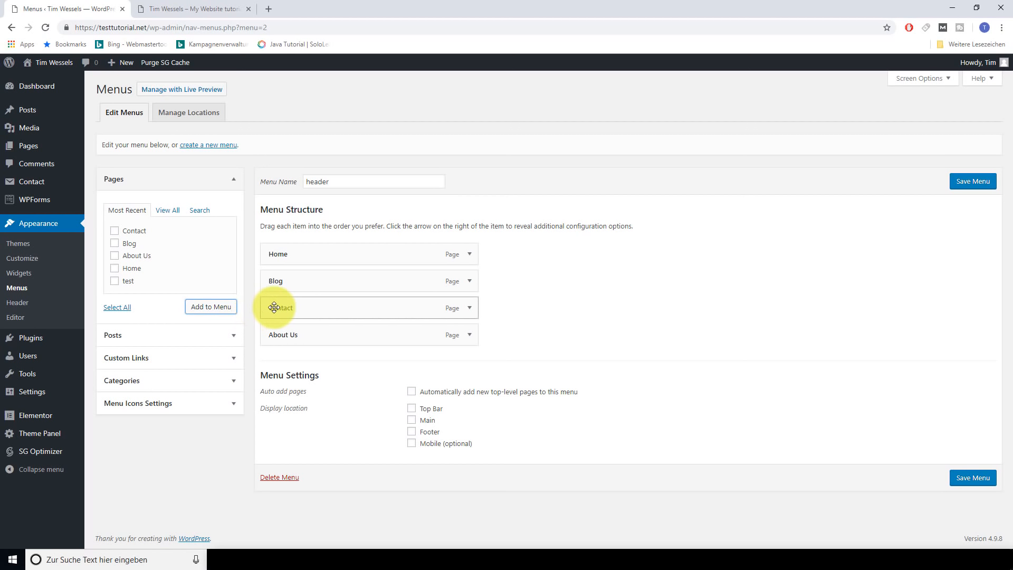
mouse_move(274, 307)
mouse_down()
mouse_move(302, 306)
mouse_move(292, 307)
mouse_up()
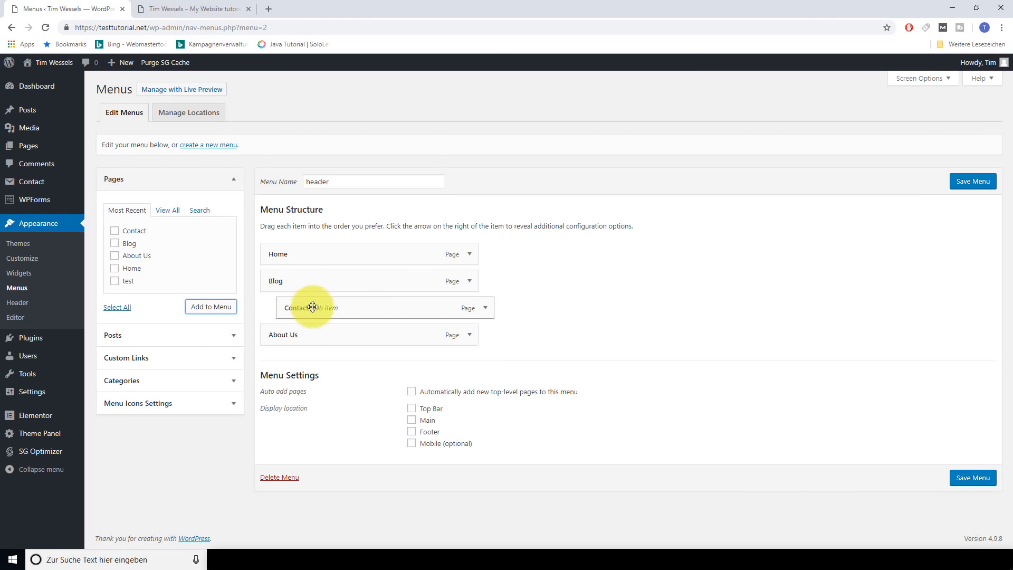
drag(313, 308, 296, 308)
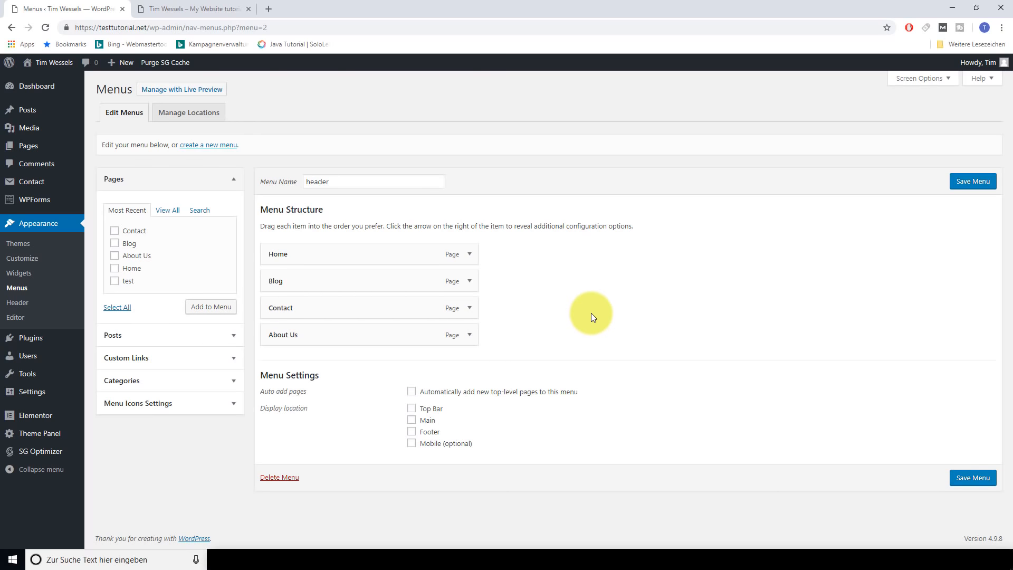
click(231, 338)
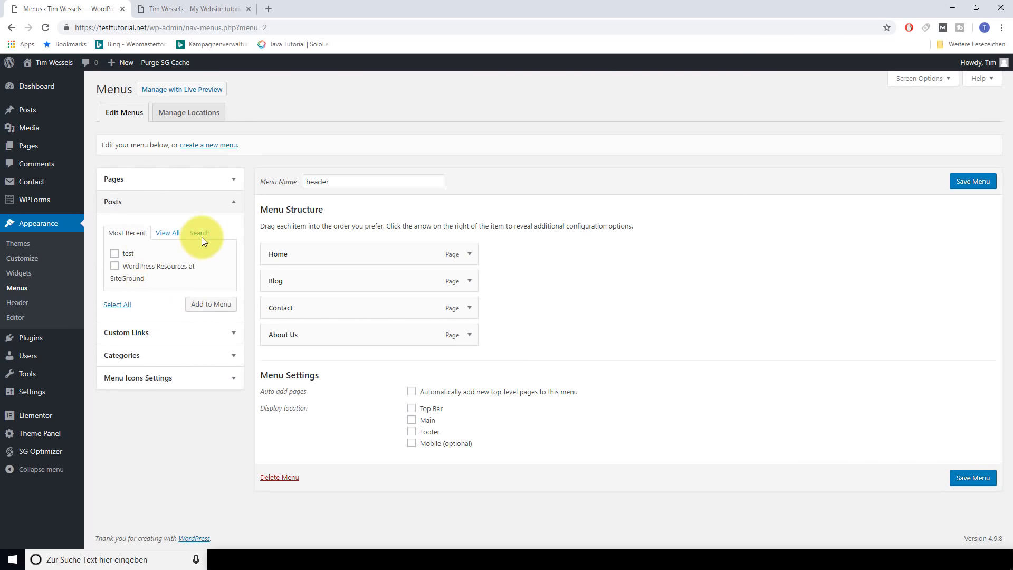
Open the Custom Links panel and close it again without adding a link
click(227, 201)
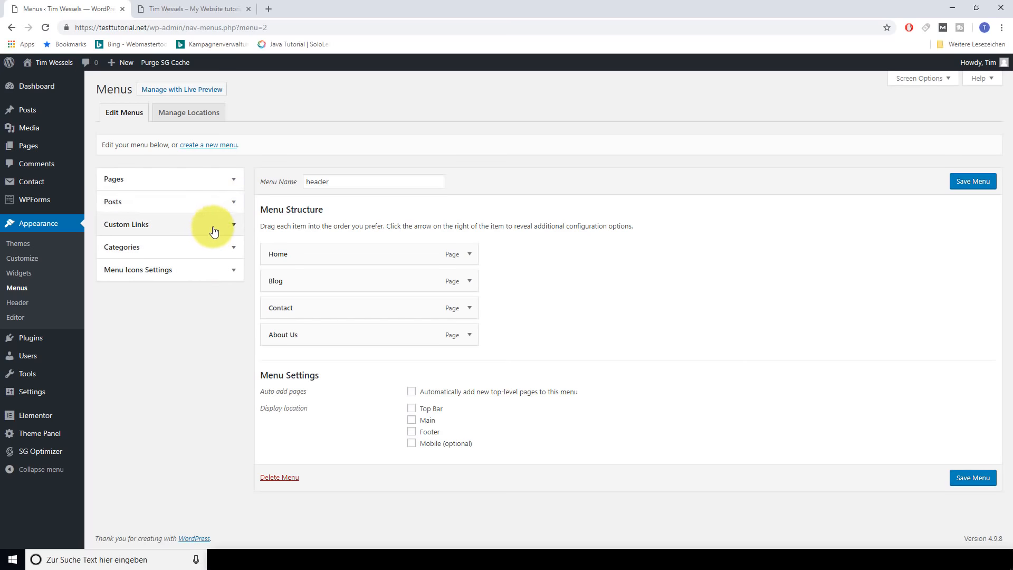
click(213, 228)
click(191, 258)
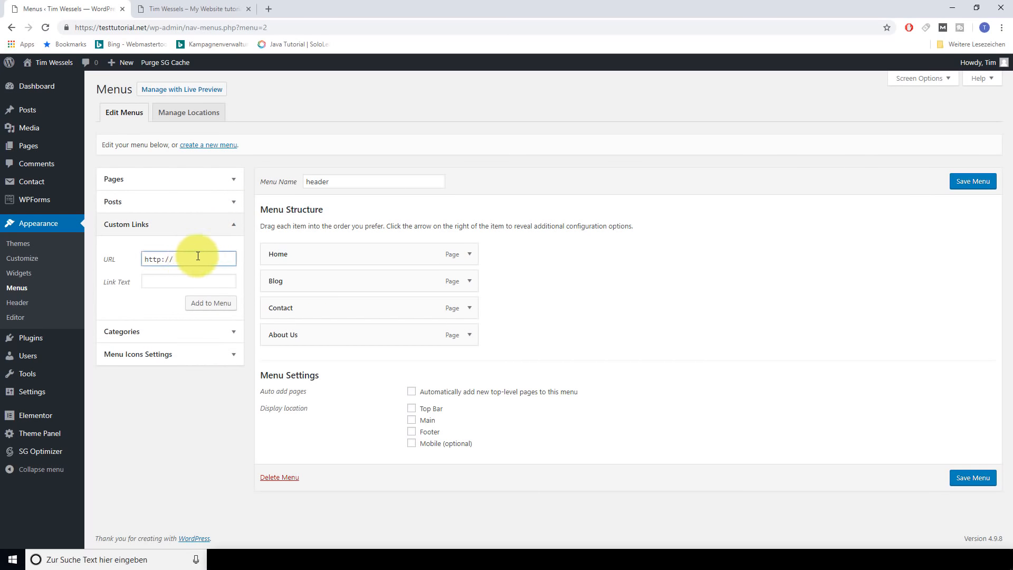
click(168, 281)
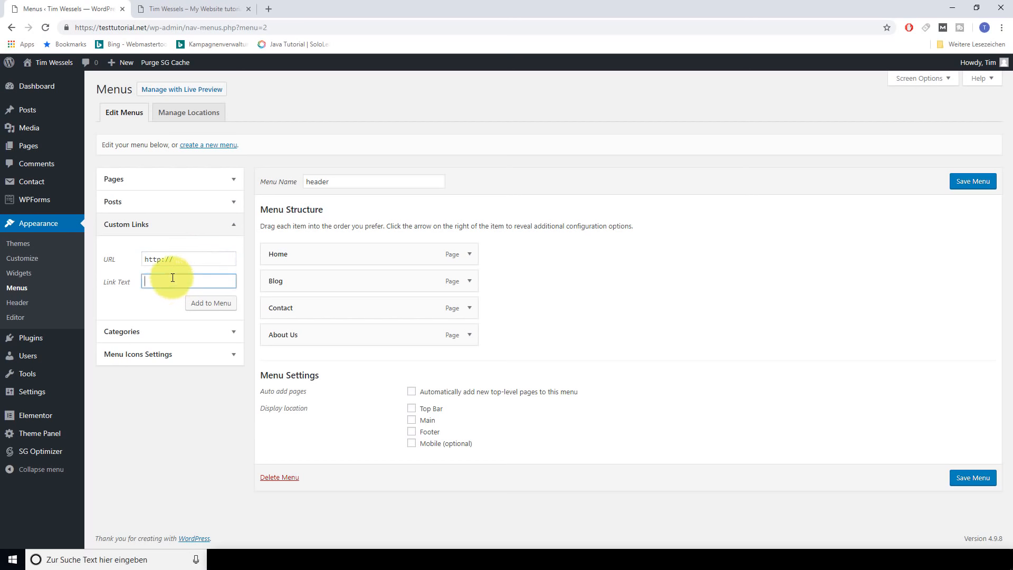
click(233, 226)
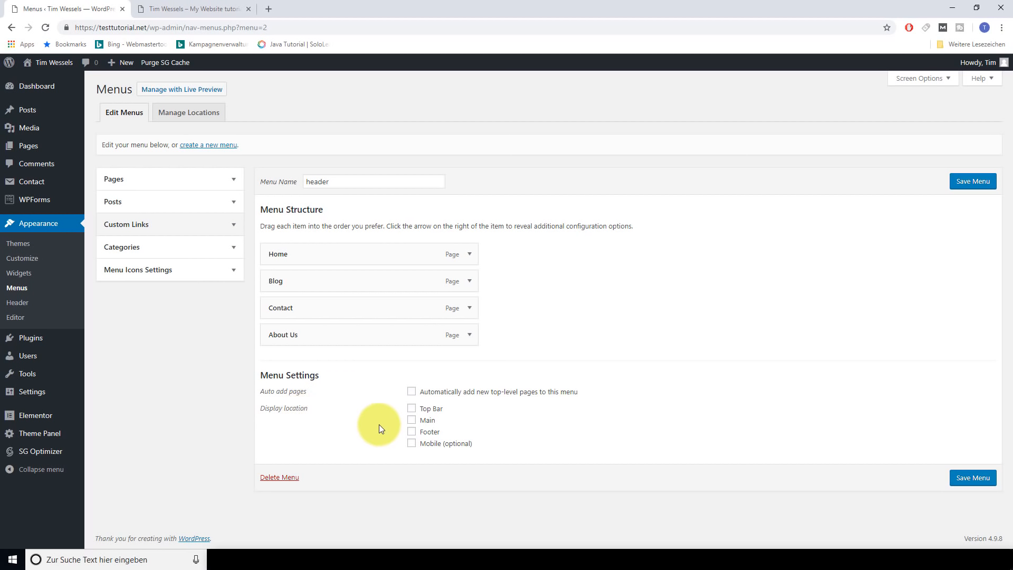
Assign the header menu to the Main display location and save it
click(411, 421)
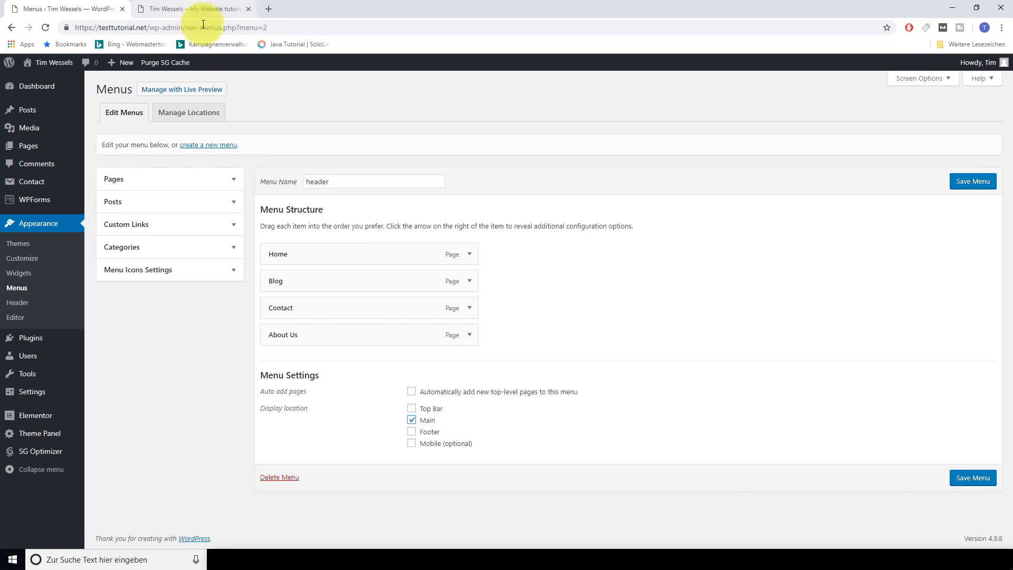
click(224, 9)
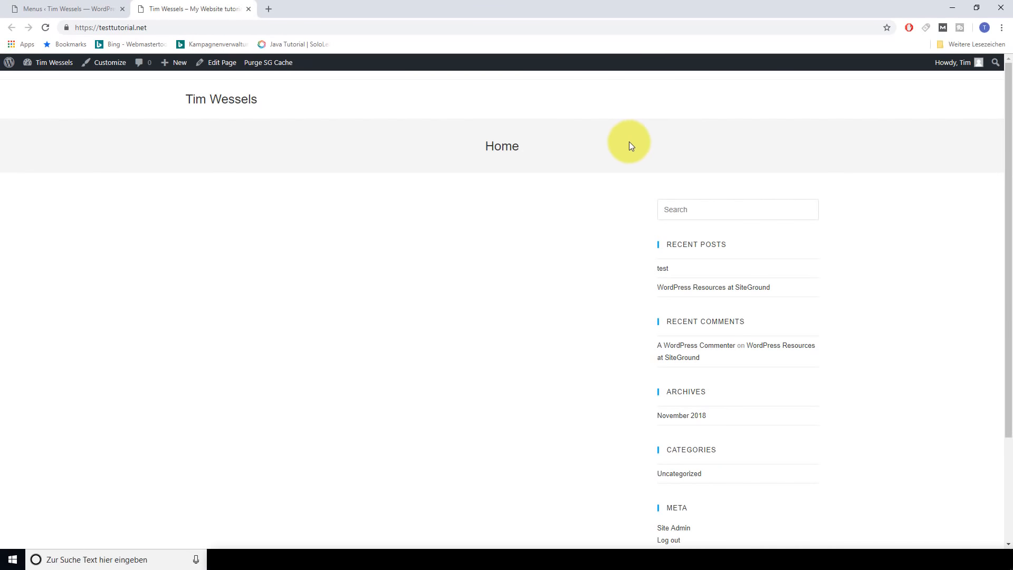
click(94, 9)
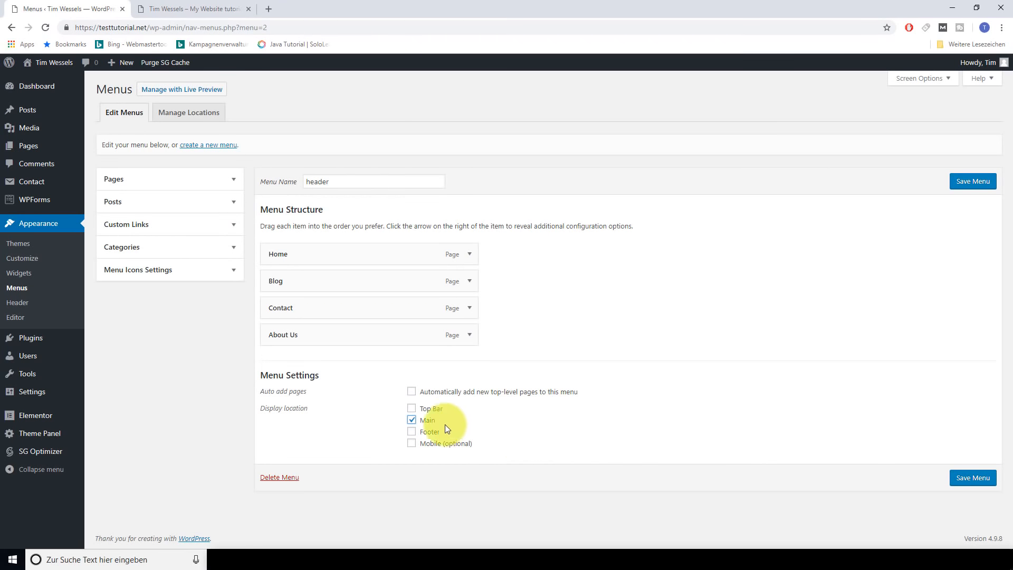
click(967, 477)
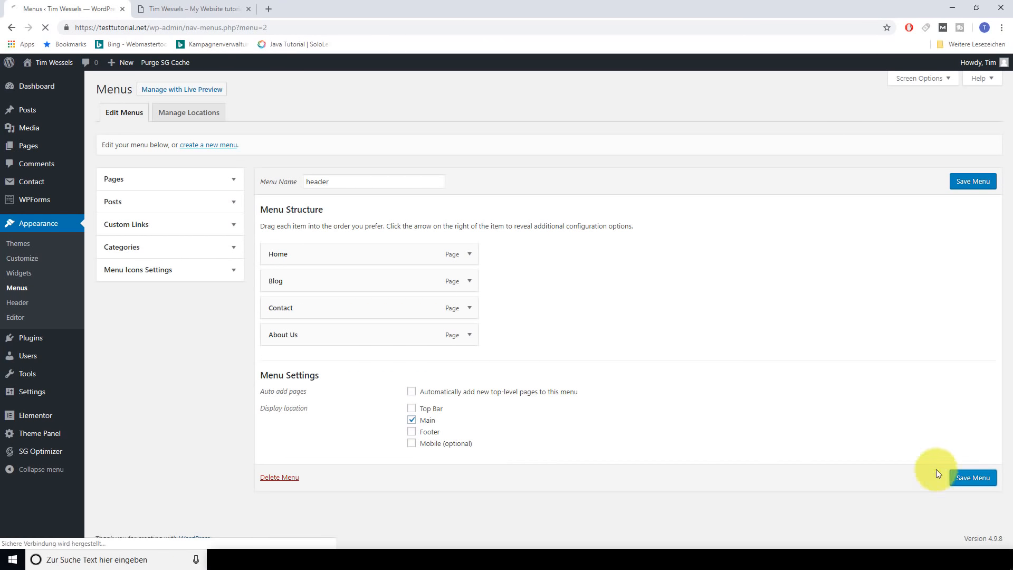
click(183, 2)
Reload the live site and scroll to check the new header menu and footer
key(F5)
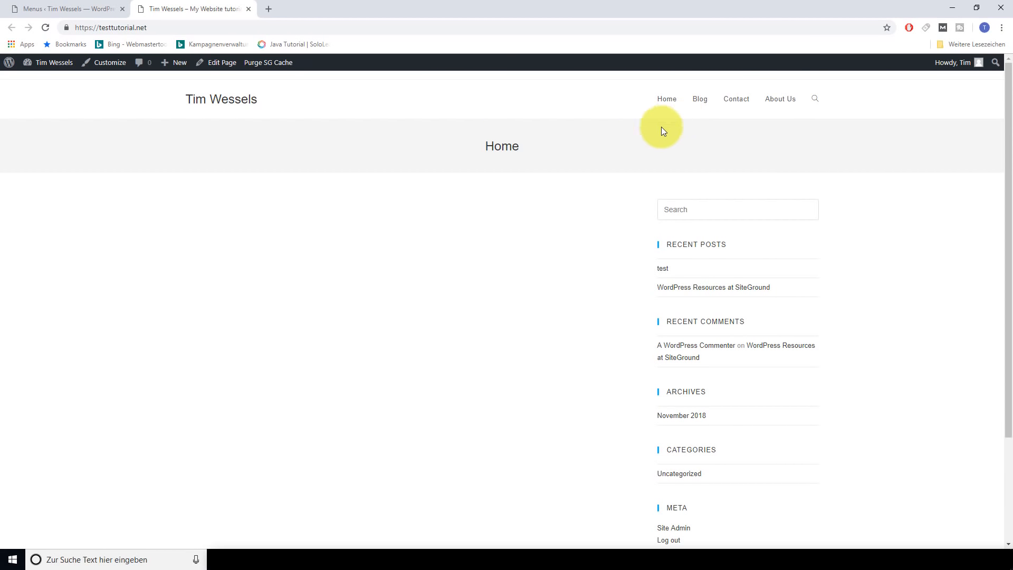
scroll(542, 197, down, 3)
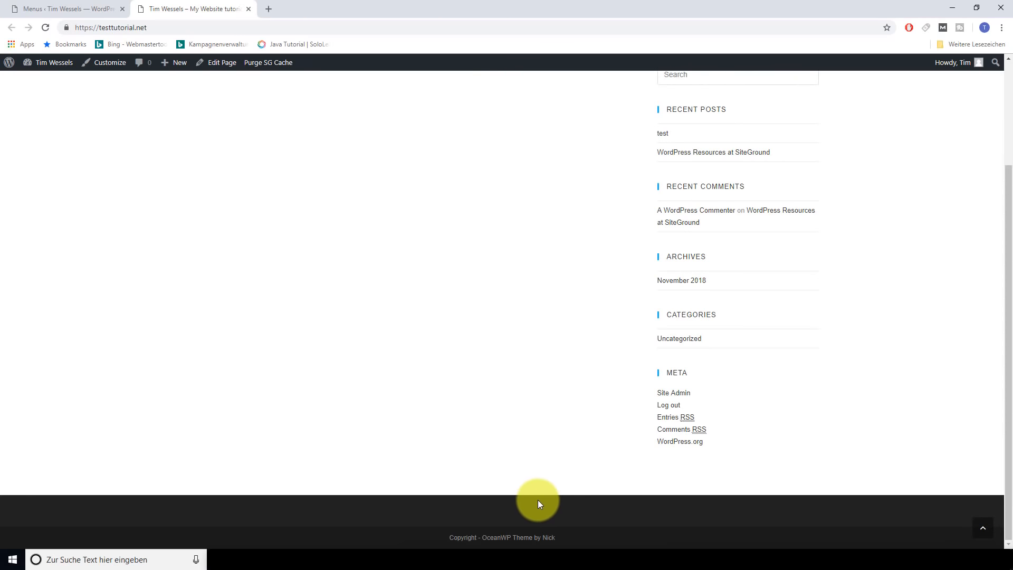
scroll(537, 499, up, 3)
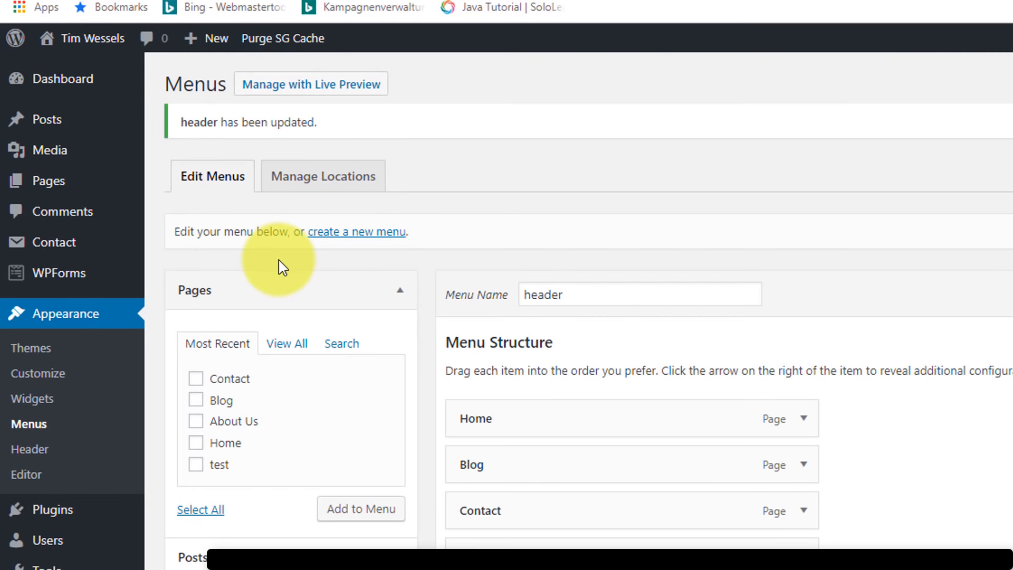
Create a menu named 'footer' containing Contact, Blog and About Us
click(347, 235)
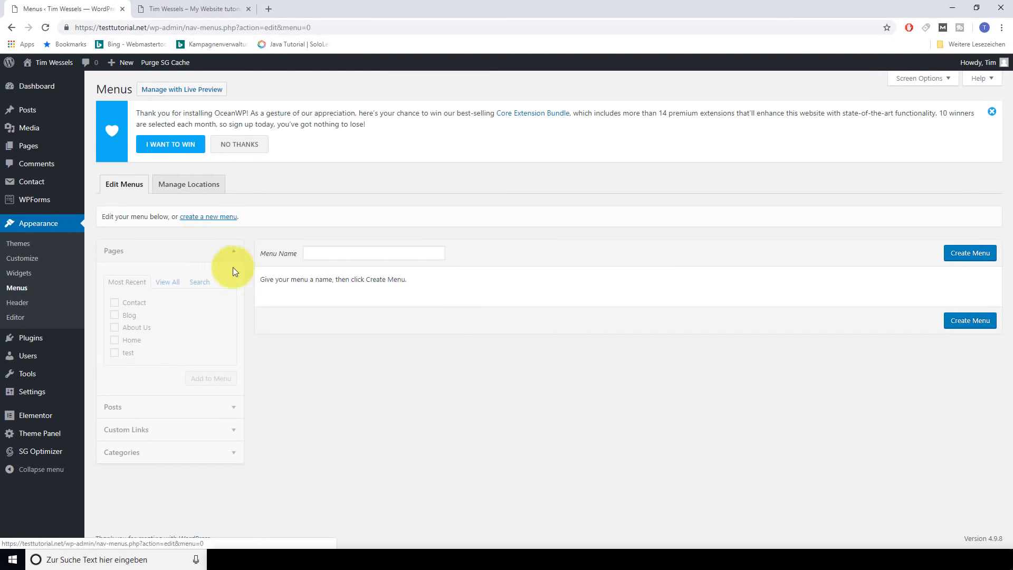
click(327, 253)
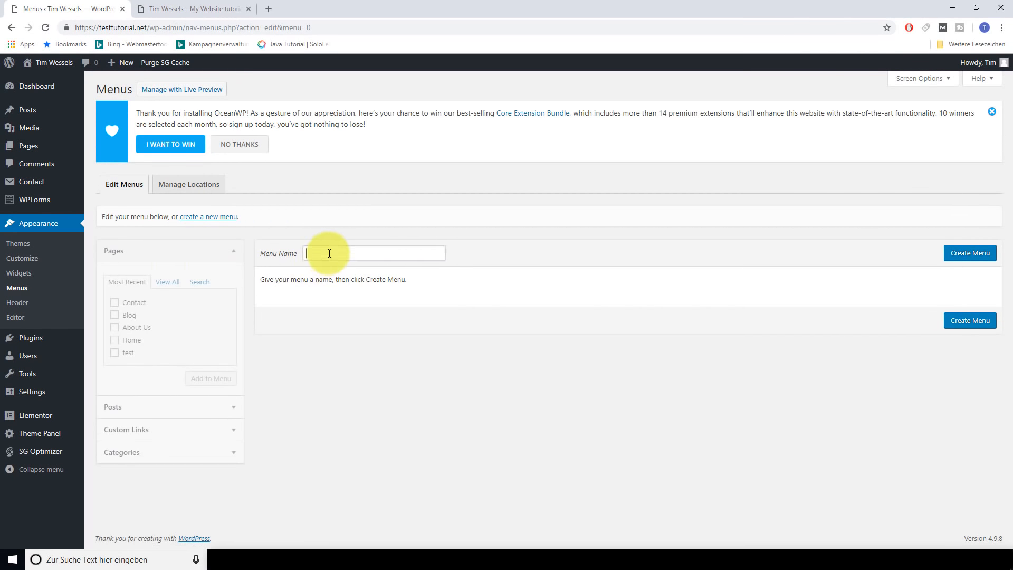
text(footer)
click(129, 294)
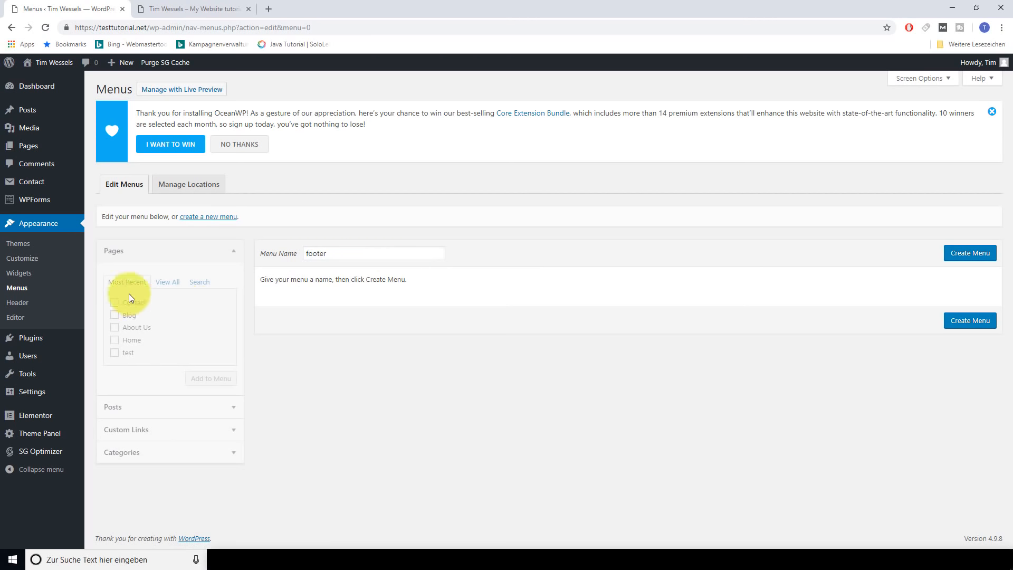
click(965, 253)
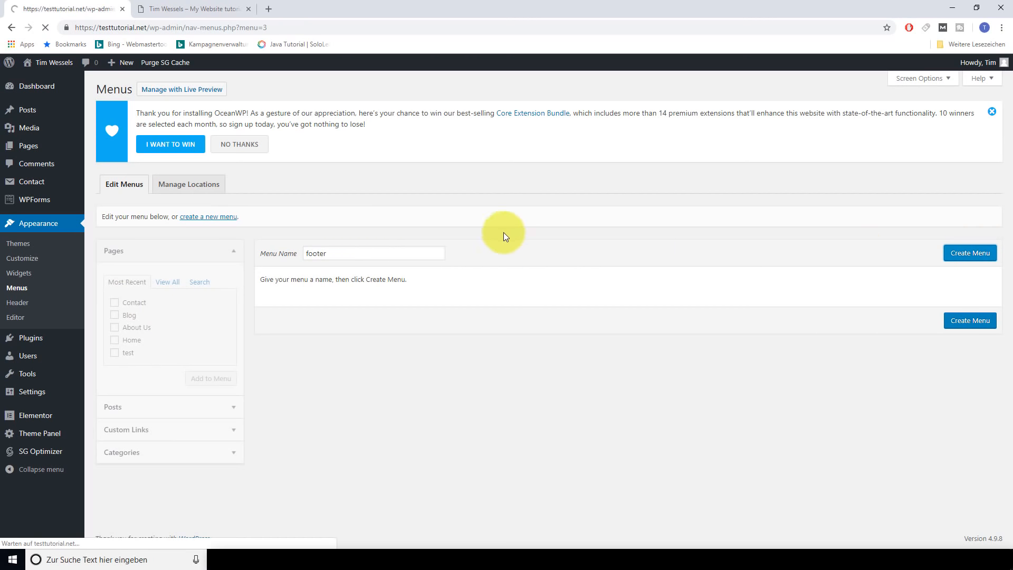
click(115, 309)
click(115, 322)
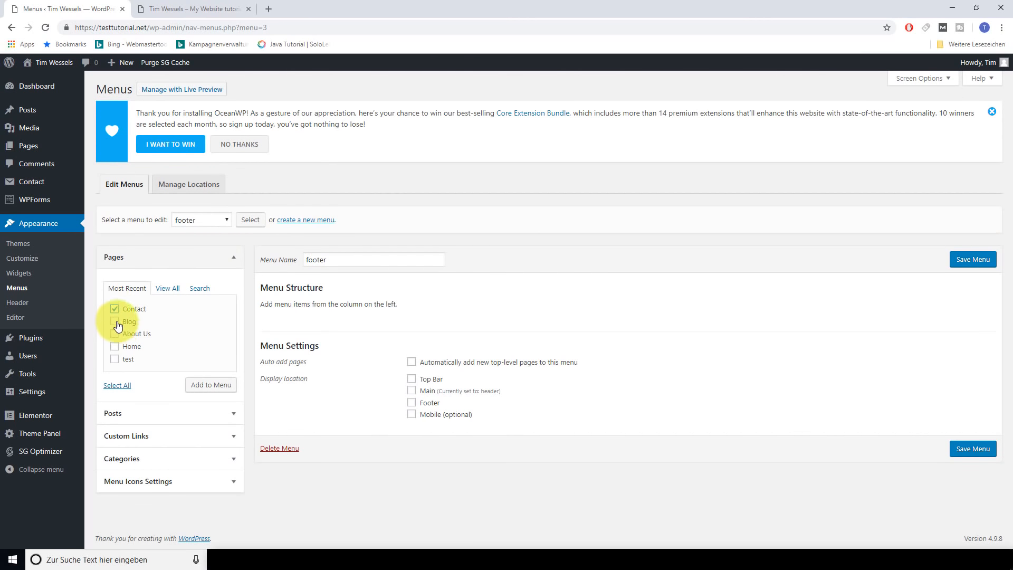
click(114, 333)
click(210, 384)
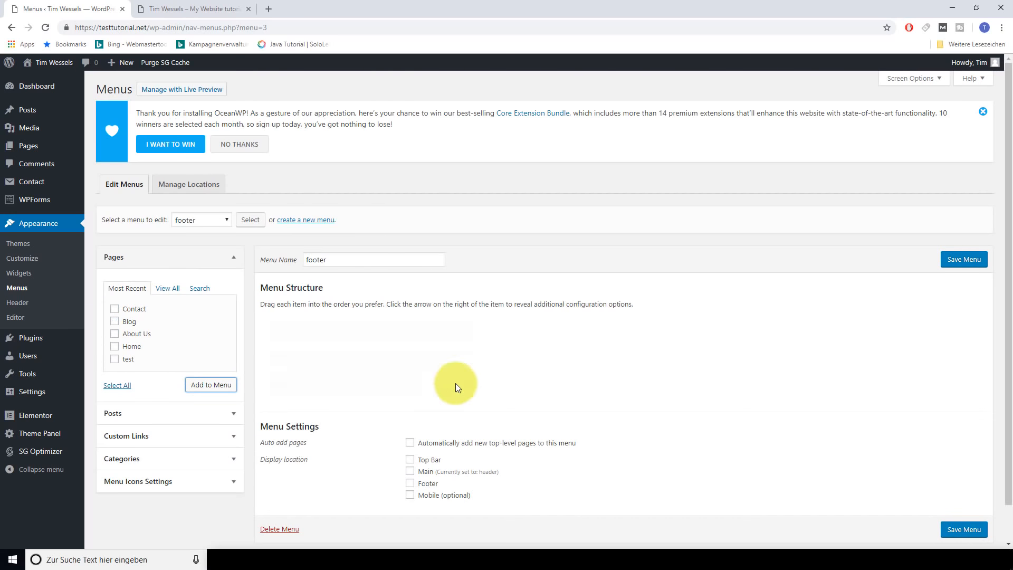
Tick the Footer location, then delete the footer menu and dismiss the notices
scroll(559, 393, down, 1)
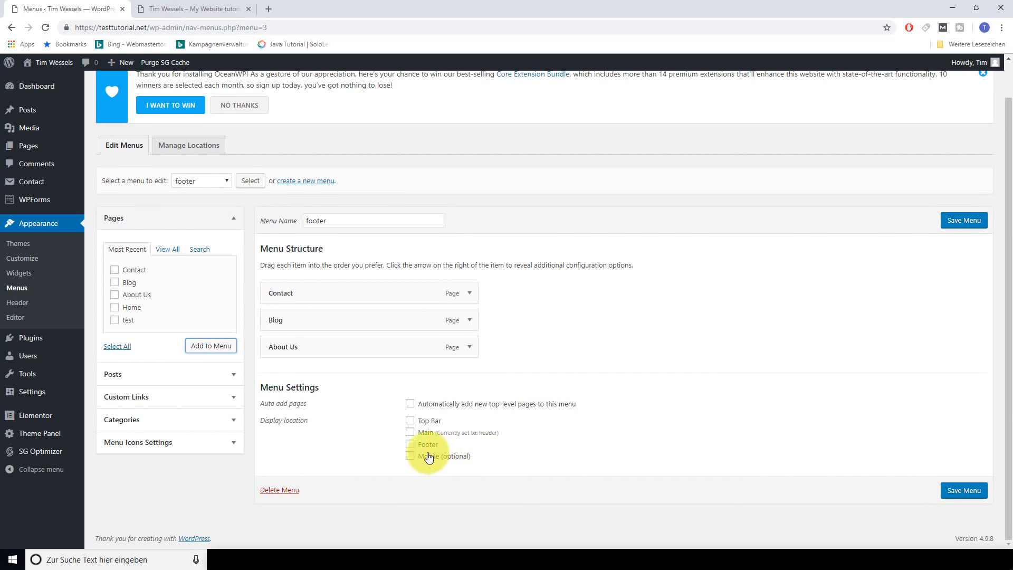
click(410, 445)
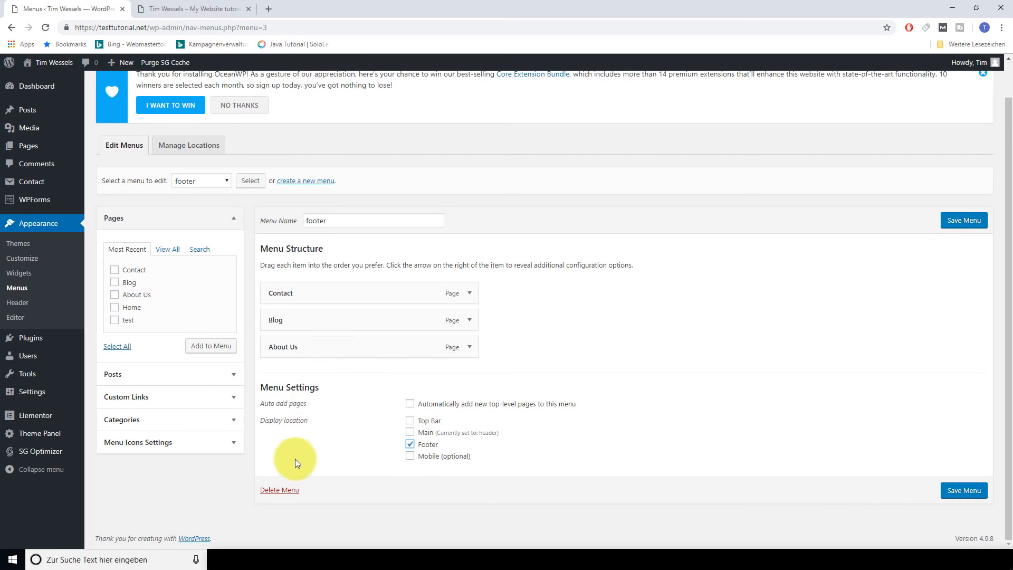
click(293, 488)
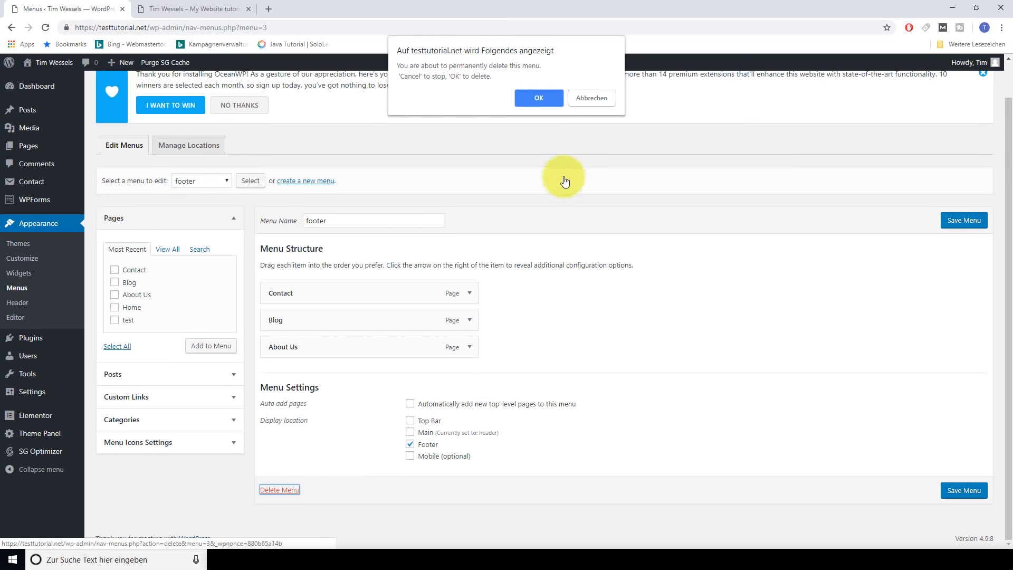
click(543, 101)
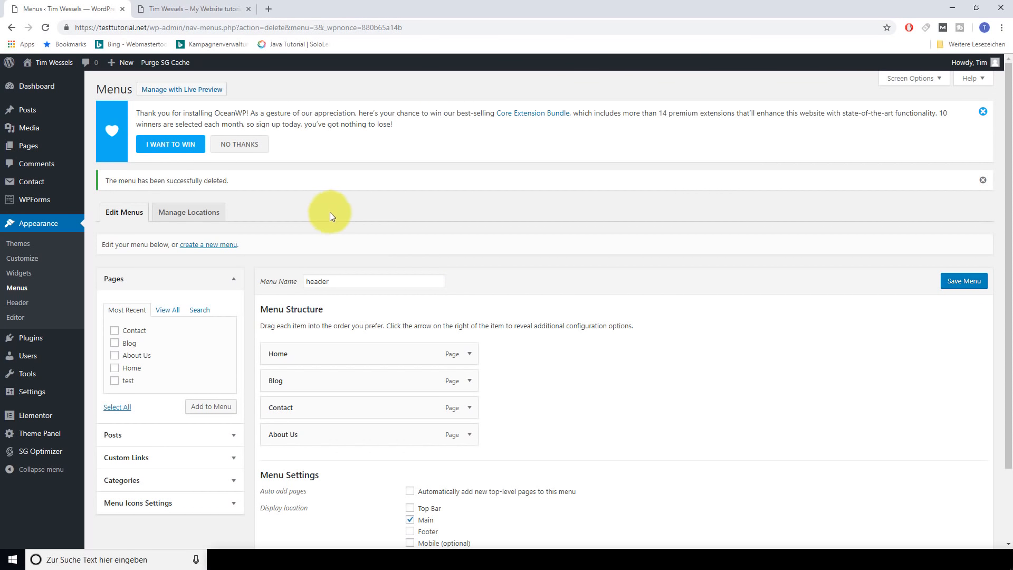
click(981, 114)
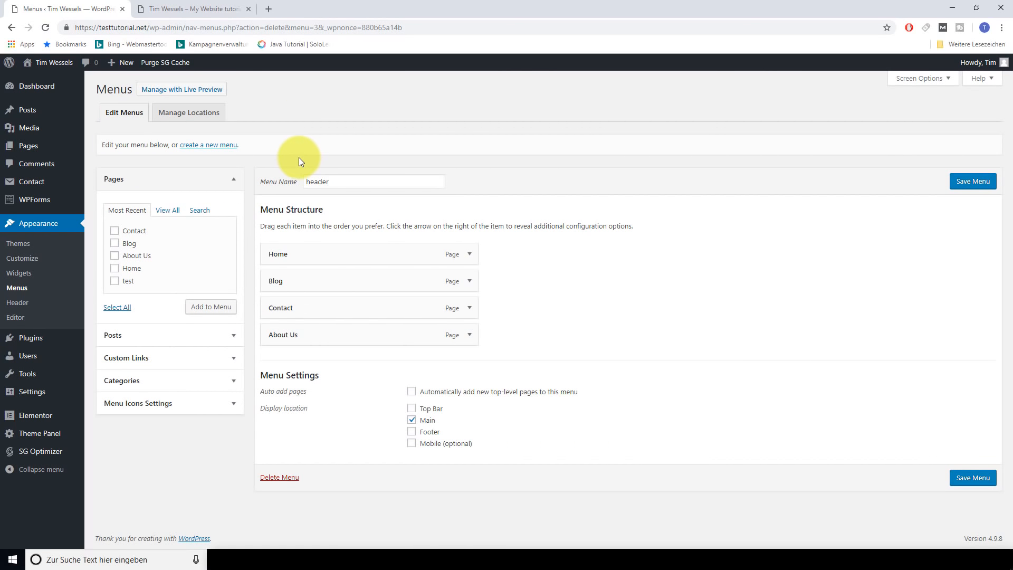
mouse_move(28, 144)
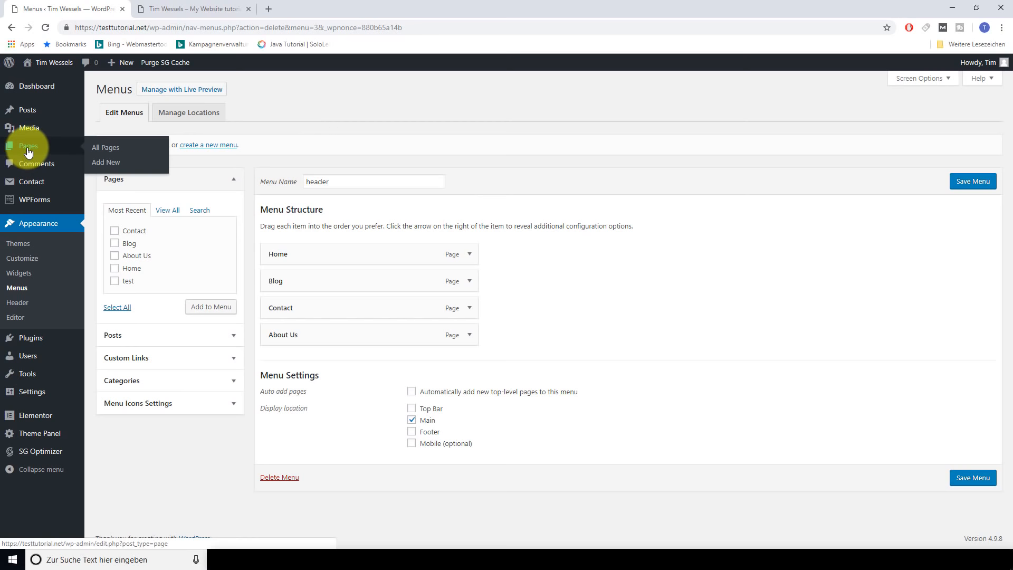
Move the test page to the Trash and permanently delete it
click(111, 153)
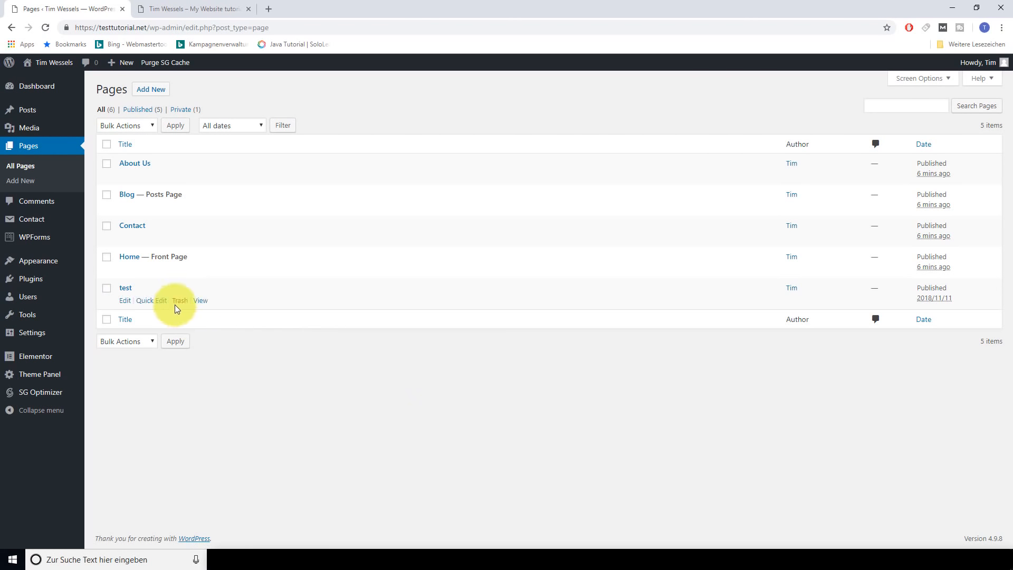
click(178, 304)
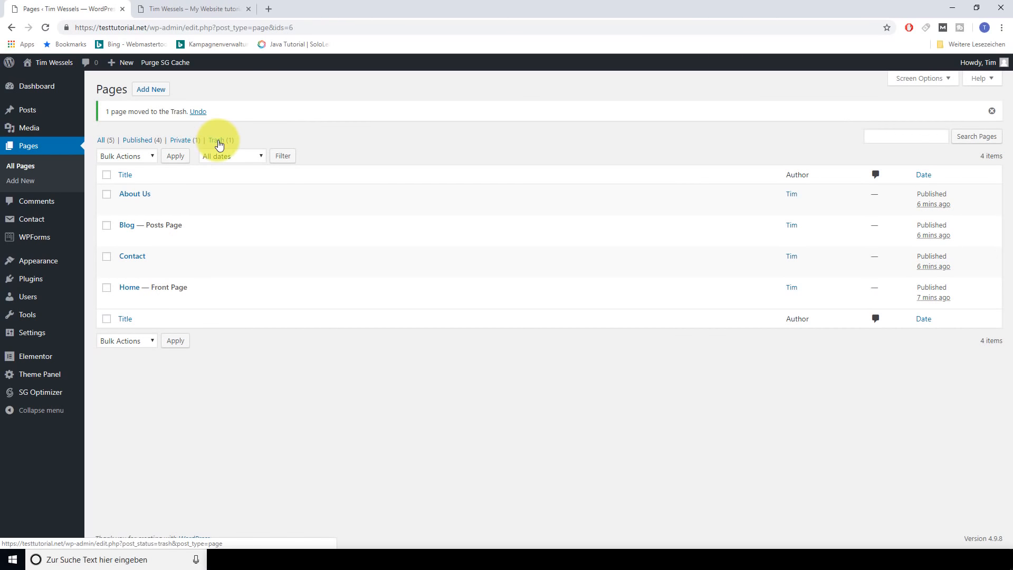
click(218, 141)
mouse_move(105, 169)
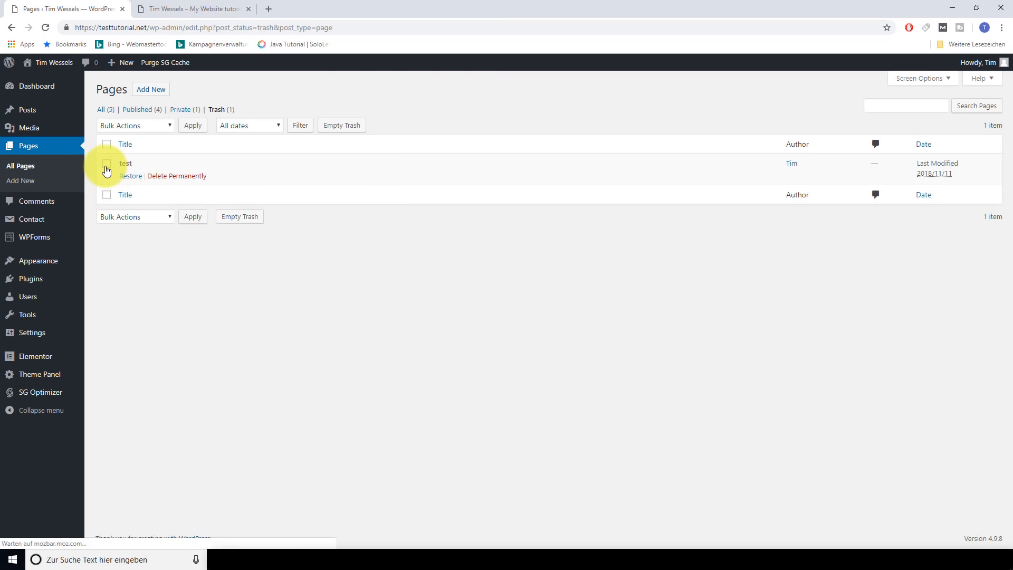
click(170, 176)
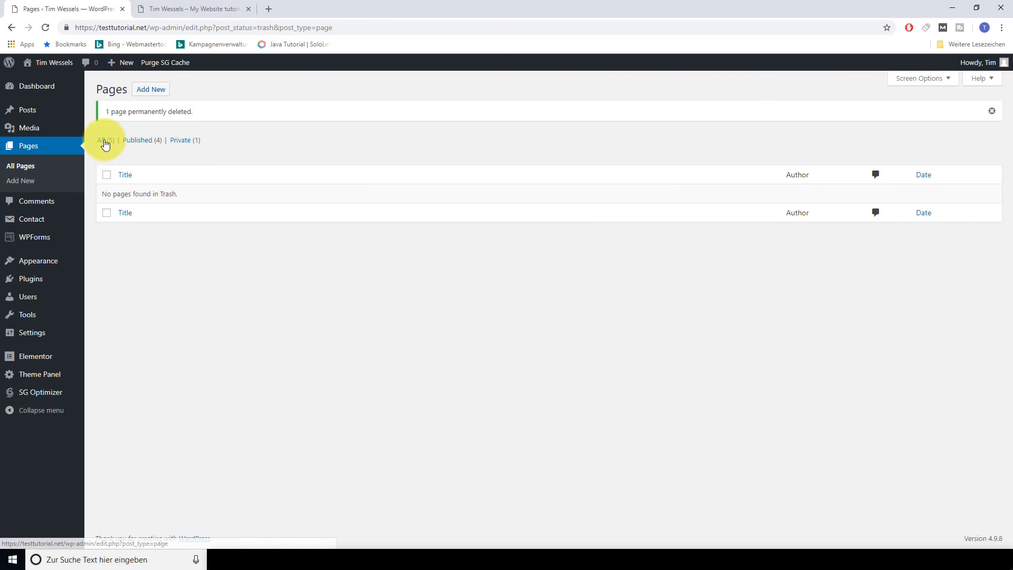
click(102, 140)
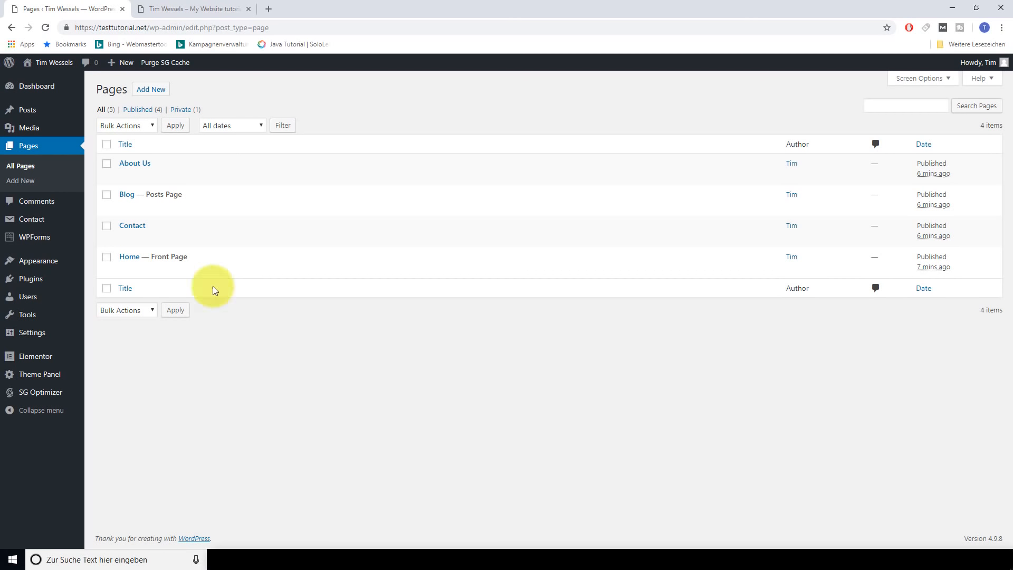
View the live Home page and scroll to check its header menu and footer
click(195, 9)
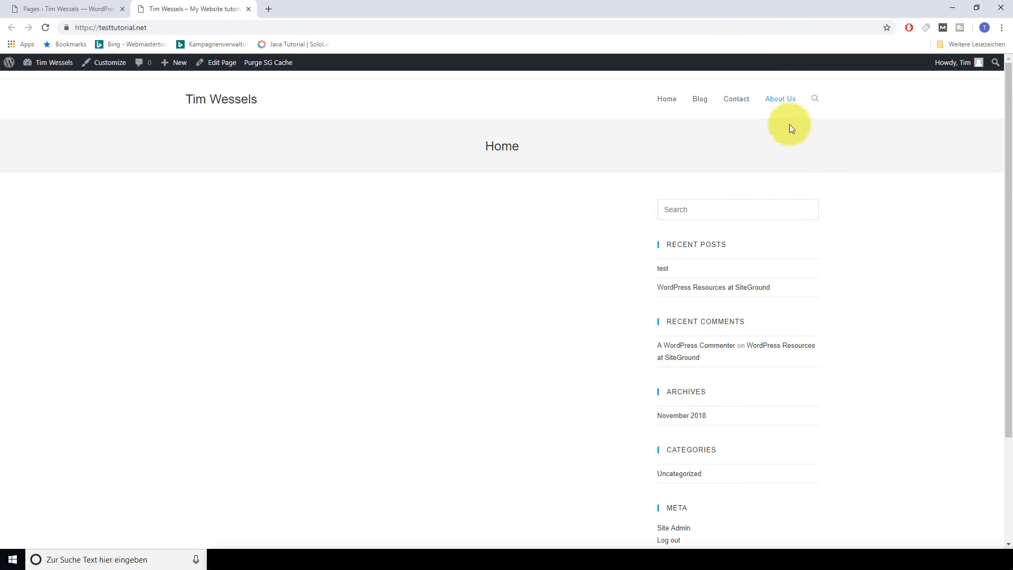
scroll(574, 206, down, 3)
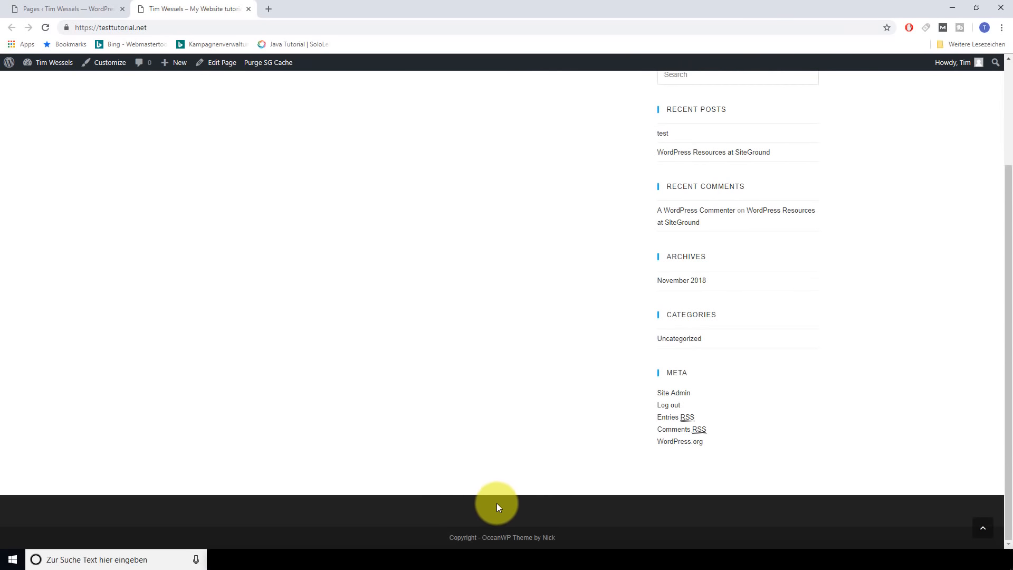
scroll(448, 378, up, 3)
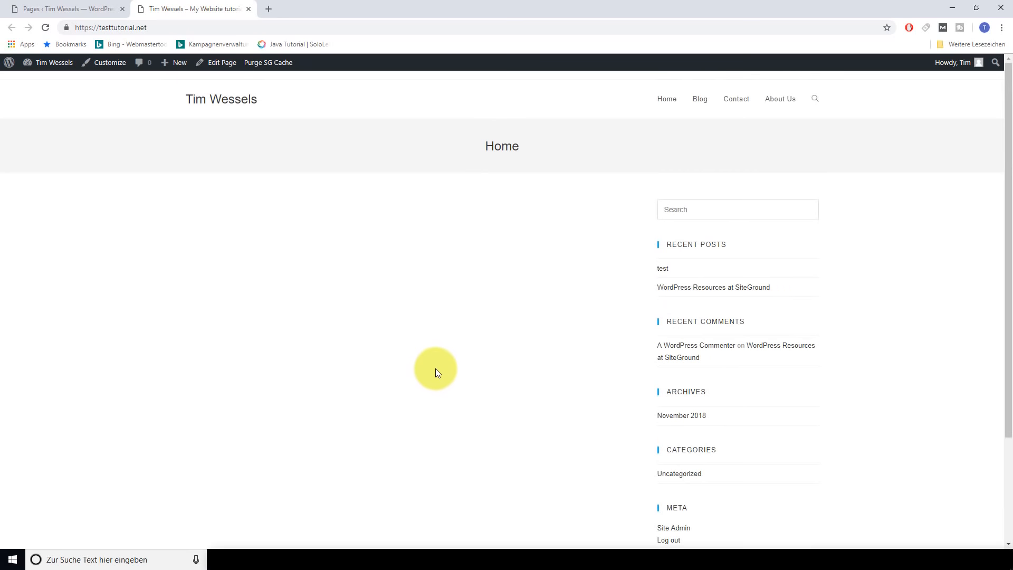
Open the Home page editor and set its Content Layout to 100% Full Width
click(79, 9)
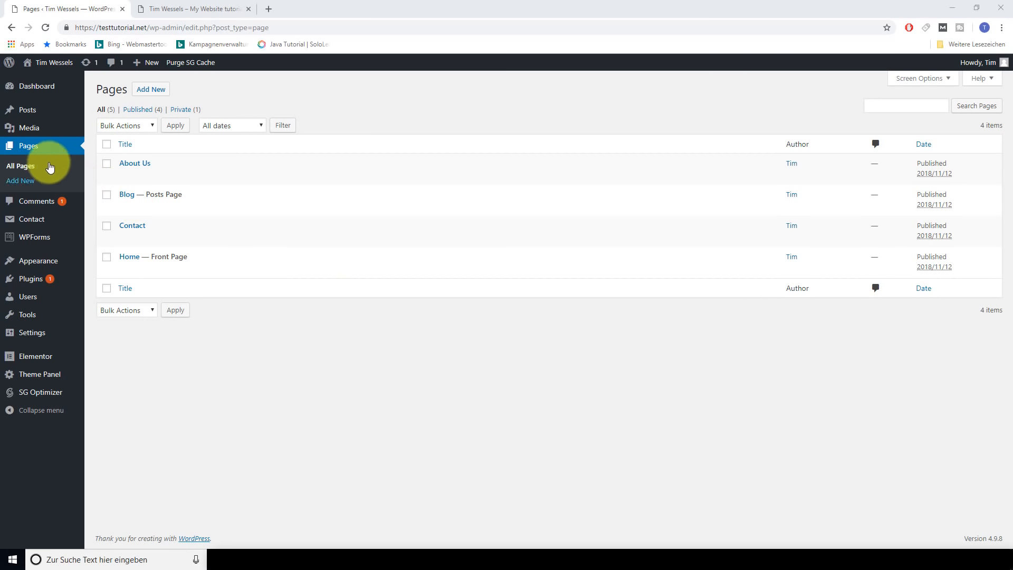
click(132, 262)
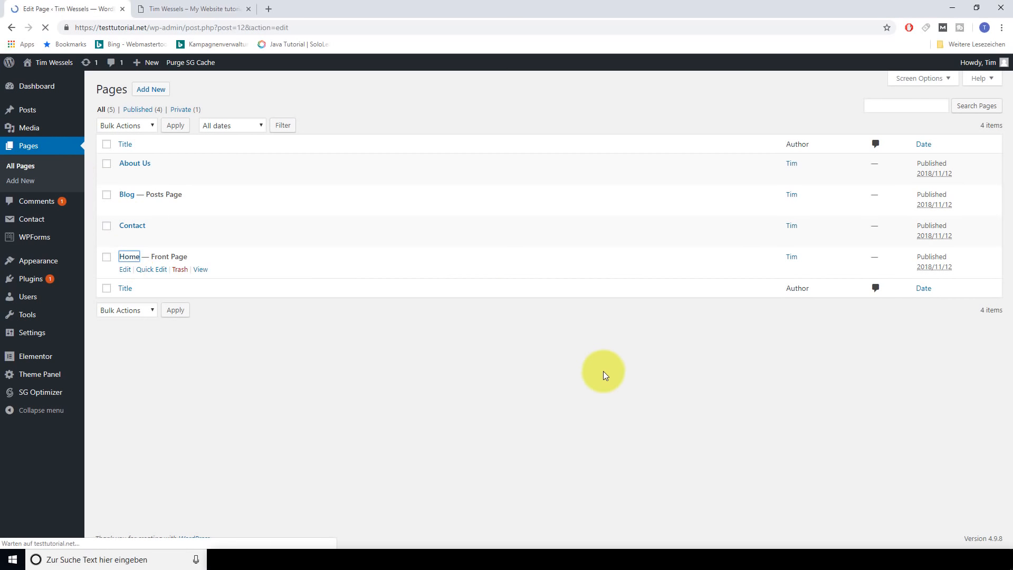
scroll(539, 374, down, 2)
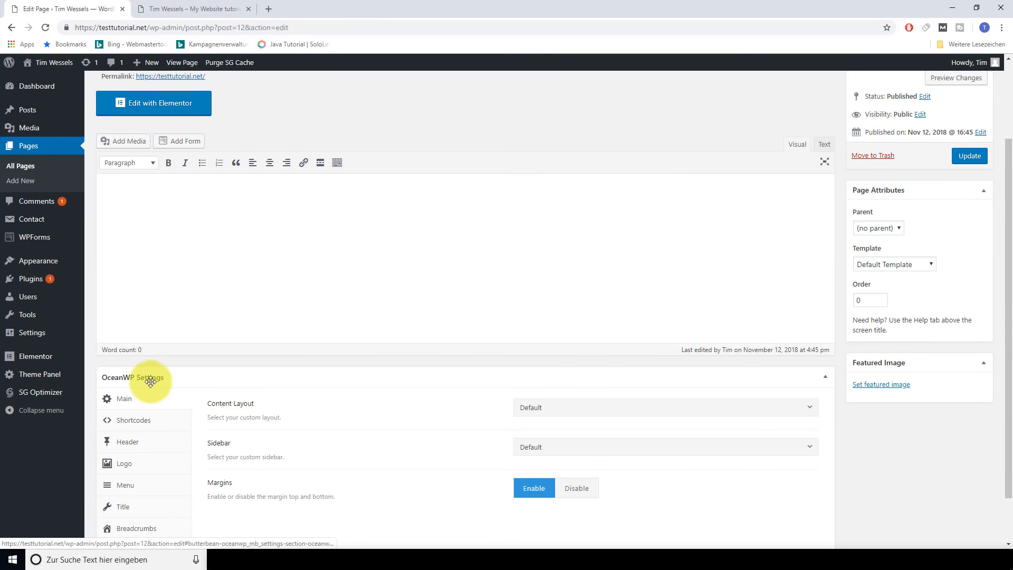
scroll(356, 391, down, 2)
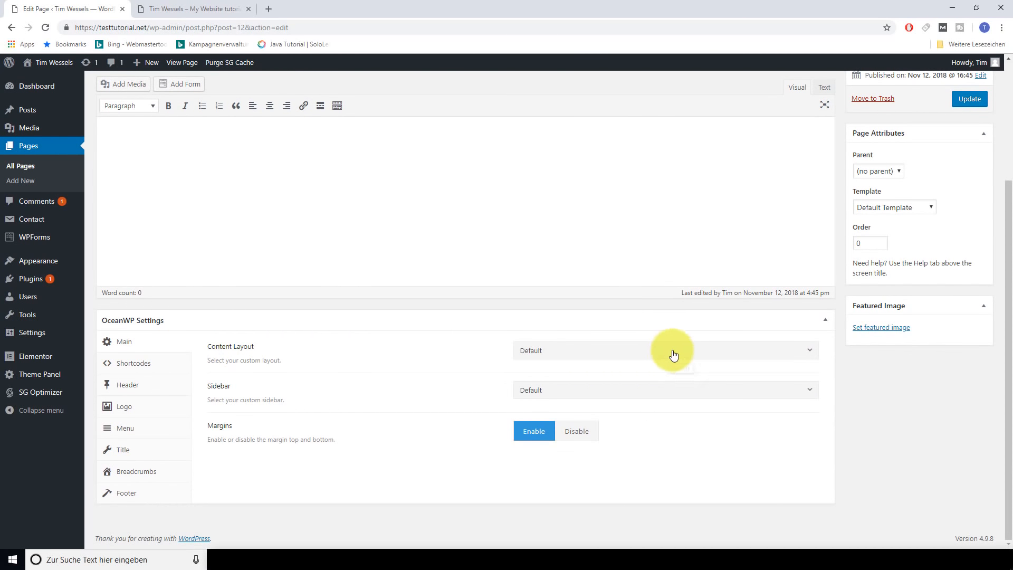
click(667, 351)
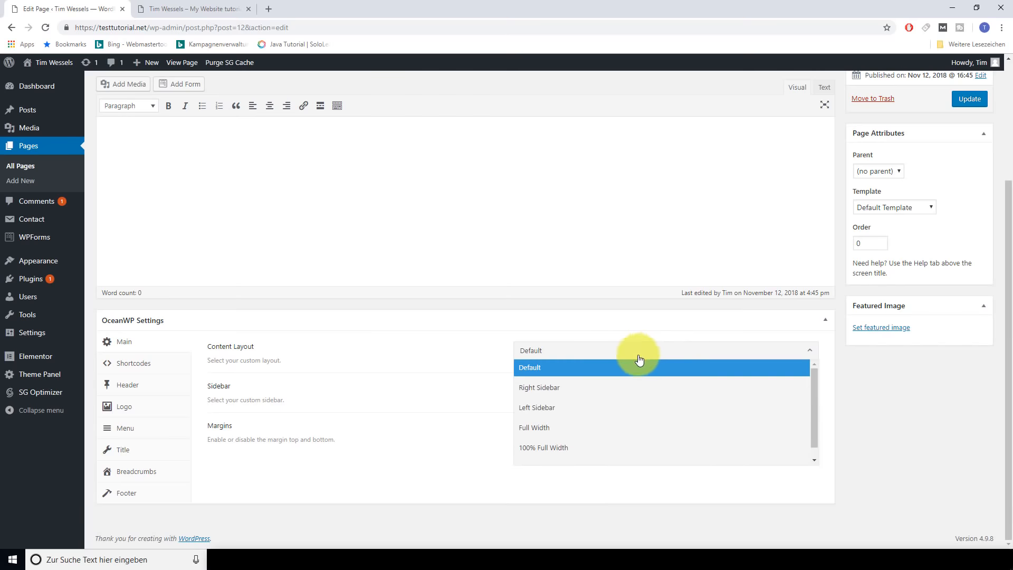
click(563, 448)
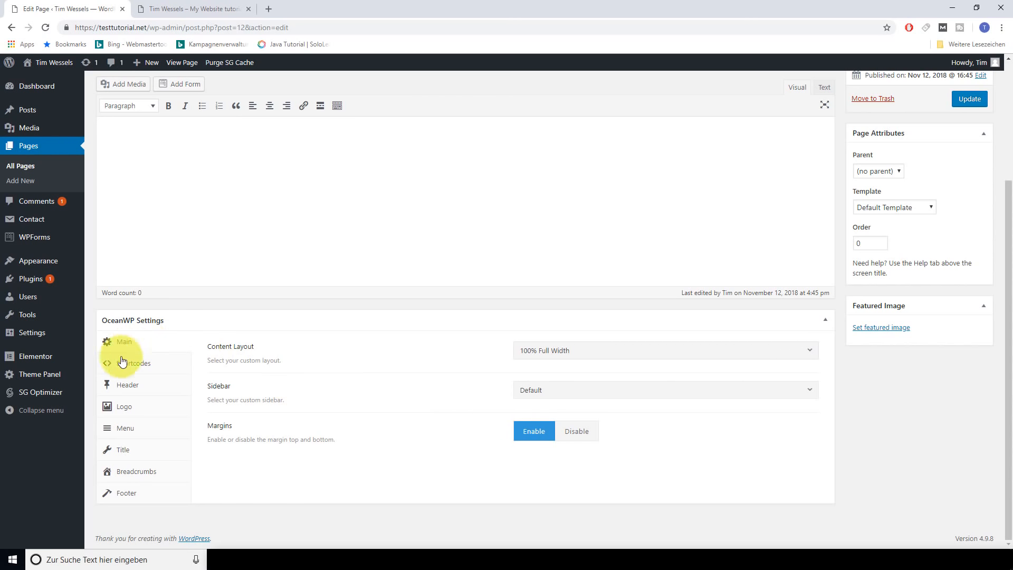
Enable the Top Bar and Header for the Home page
click(129, 390)
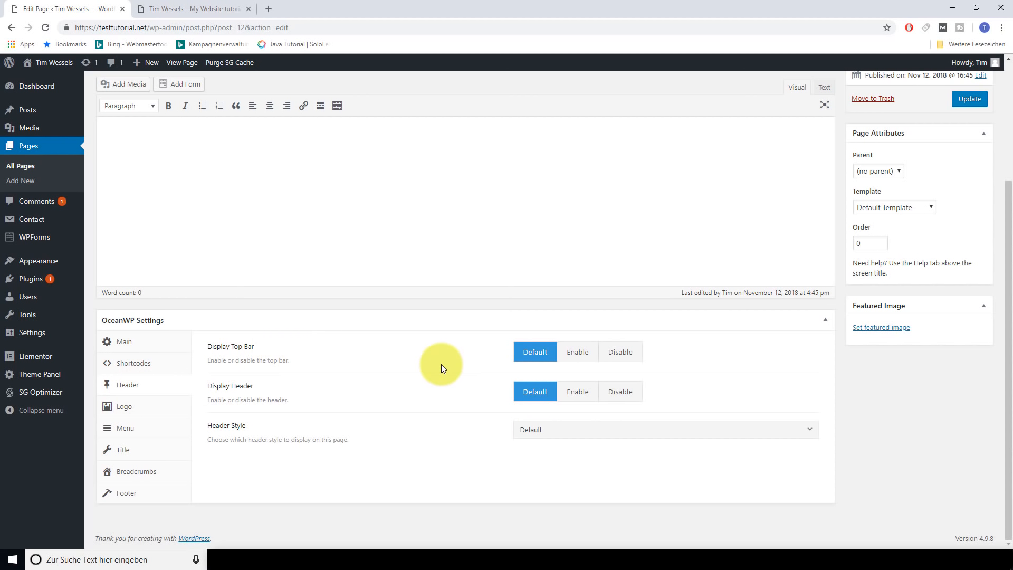
click(581, 358)
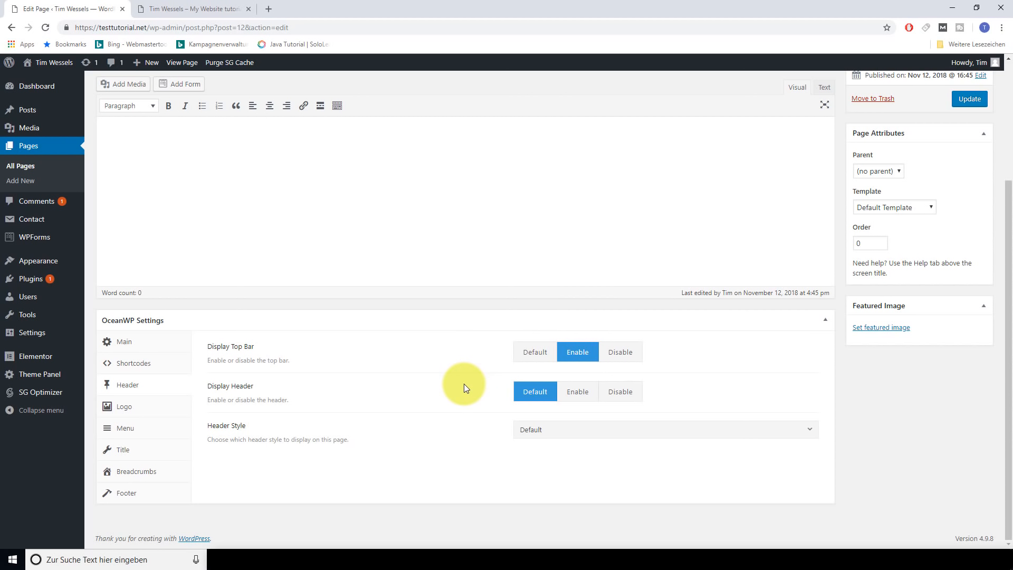
click(582, 399)
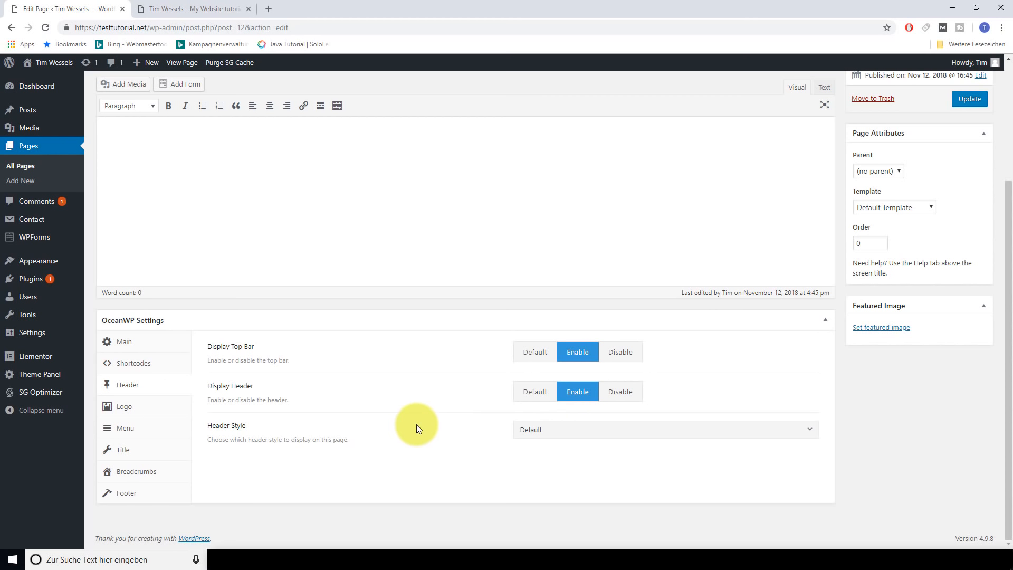
click(129, 455)
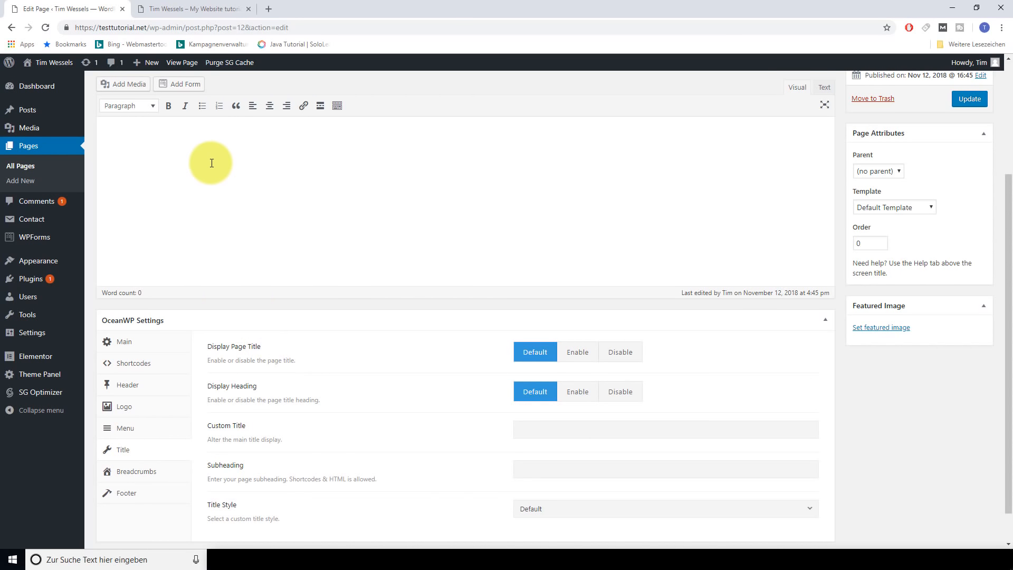
Compare the live Home page, still showing its Home title, with the editor
click(212, 9)
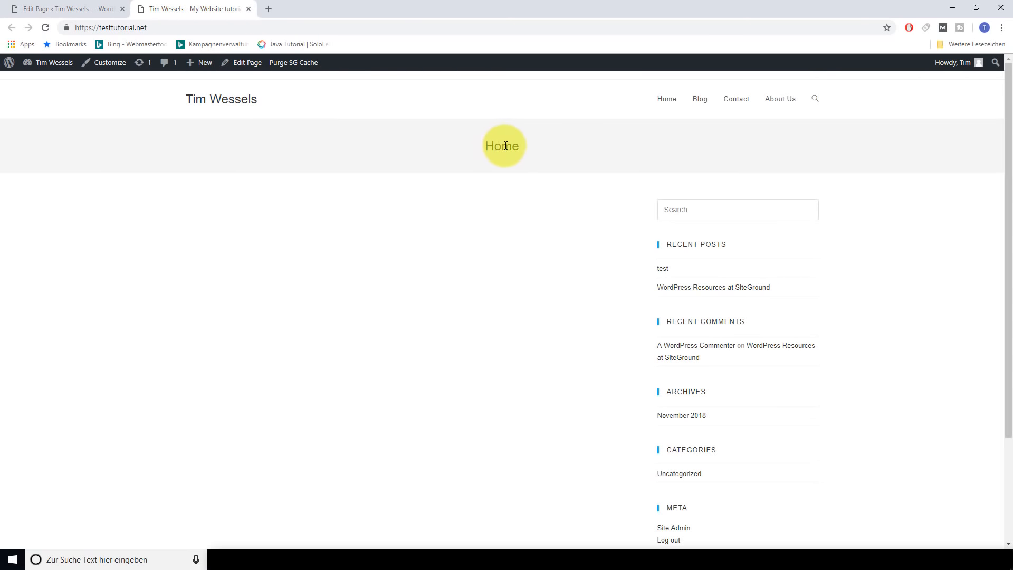
click(32, 9)
double_click(145, 154)
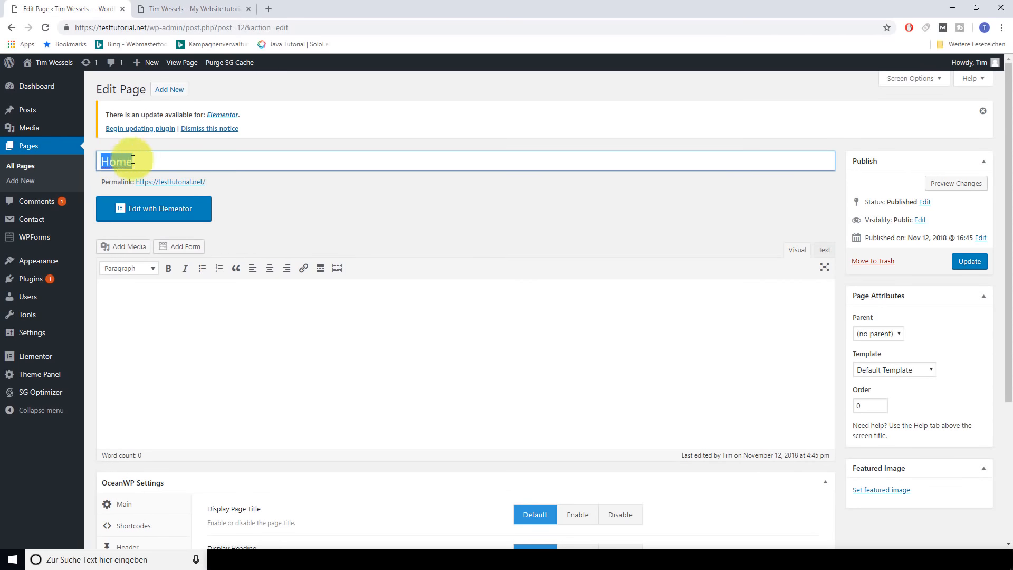
click(295, 189)
scroll(374, 249, down, 4)
click(176, 9)
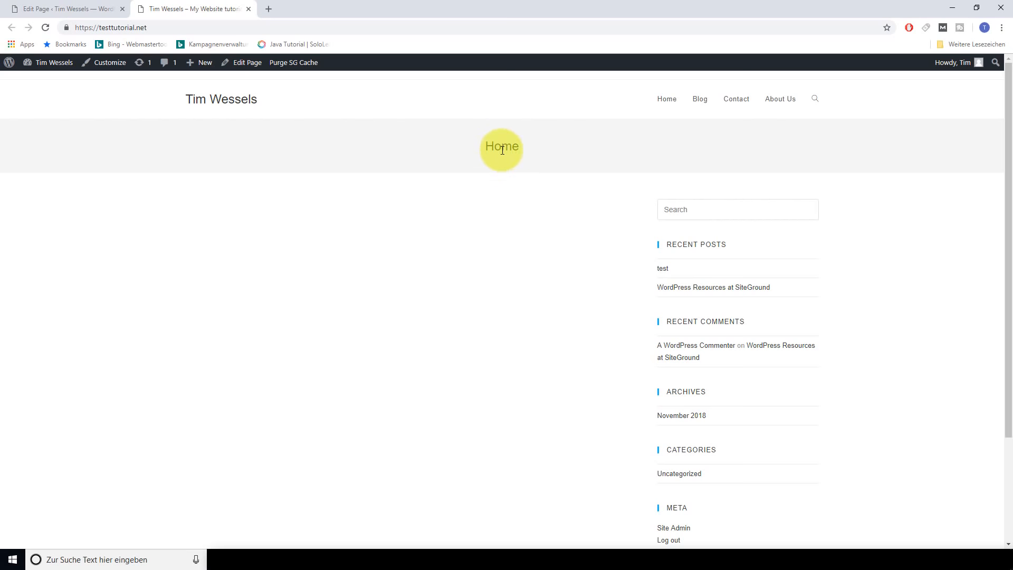
Disable Display Page Title and enable footer Widgets and Copyright for the Home page
key(ctrl+Page_Up)
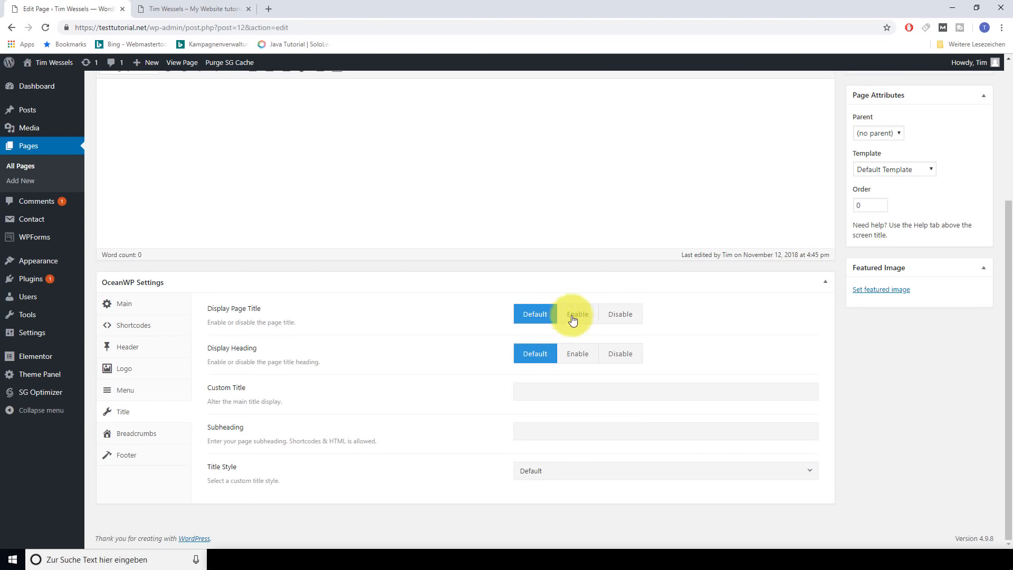
click(614, 317)
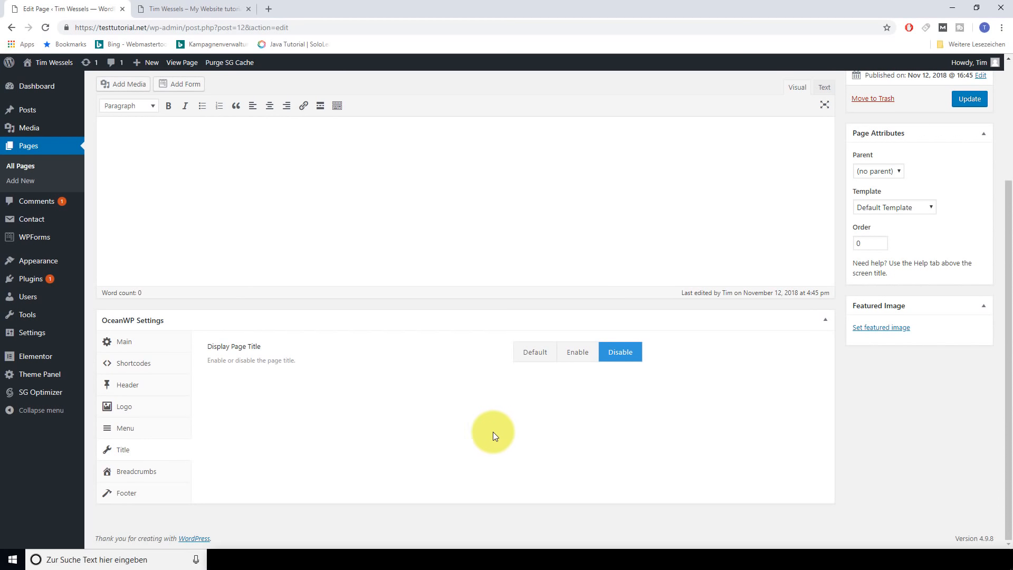
click(127, 494)
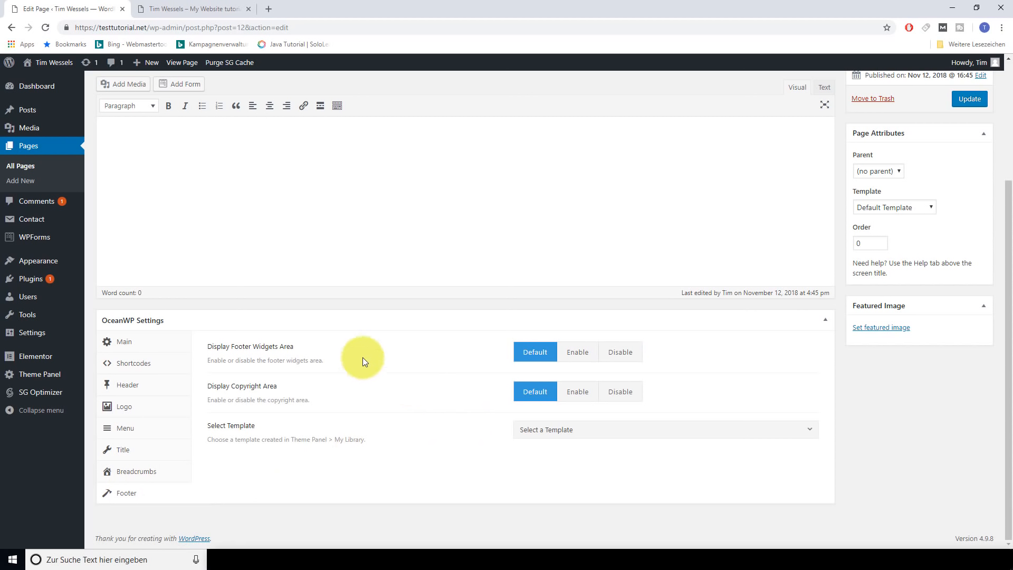
click(577, 353)
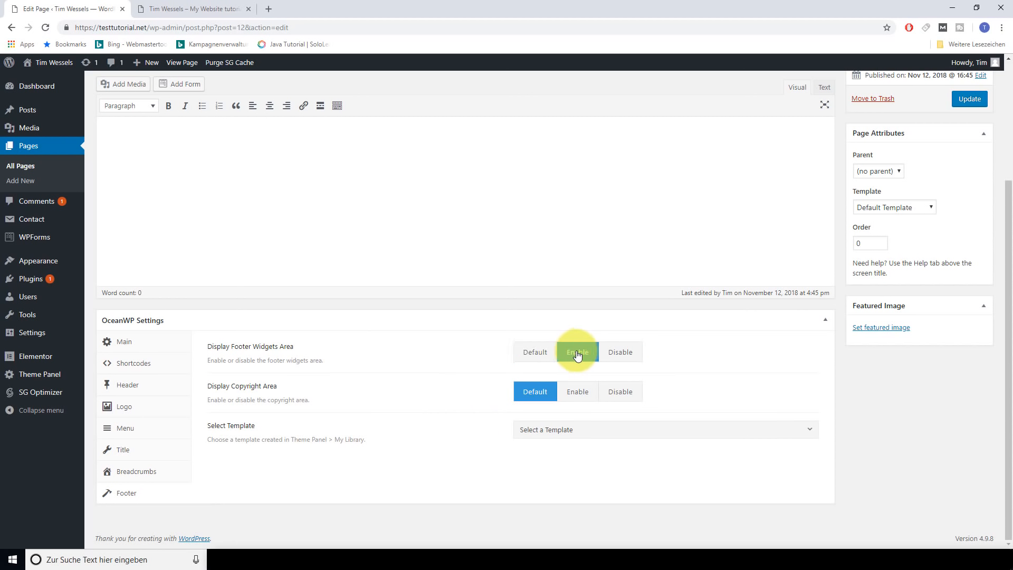
click(580, 396)
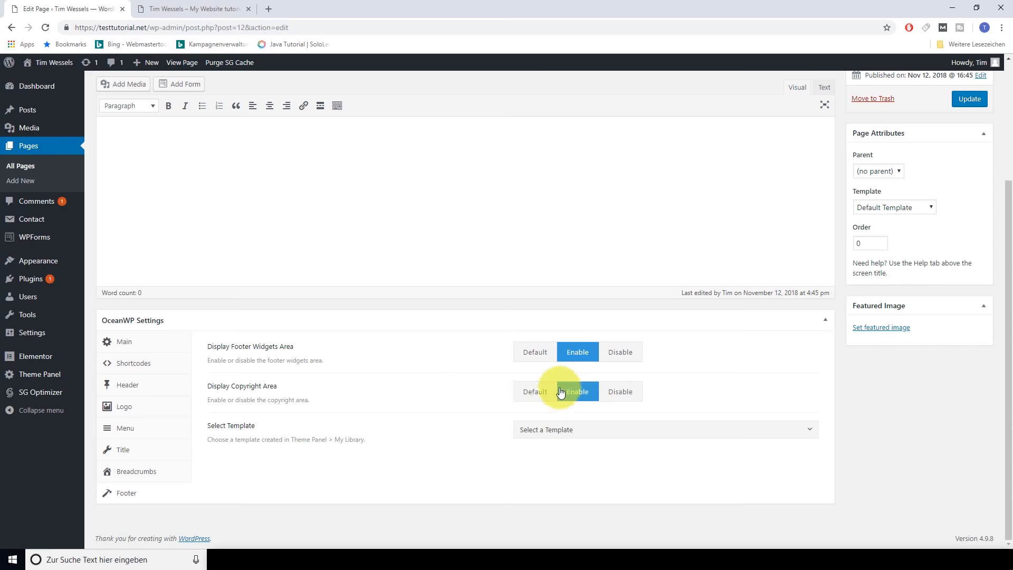
Update the Home page and reload the live site to see the full-width result
click(228, 16)
scroll(570, 350, down, 5)
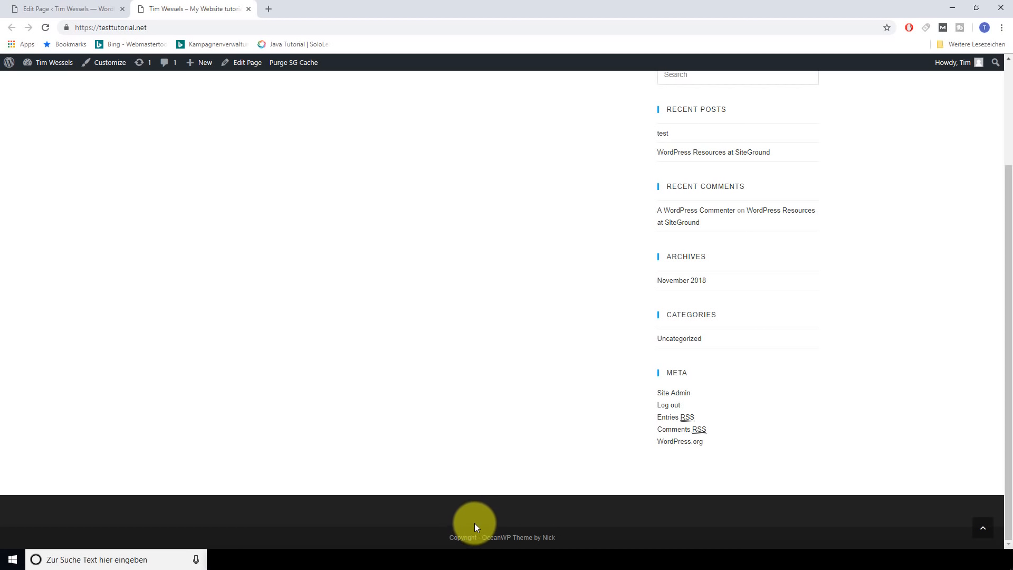
click(28, 7)
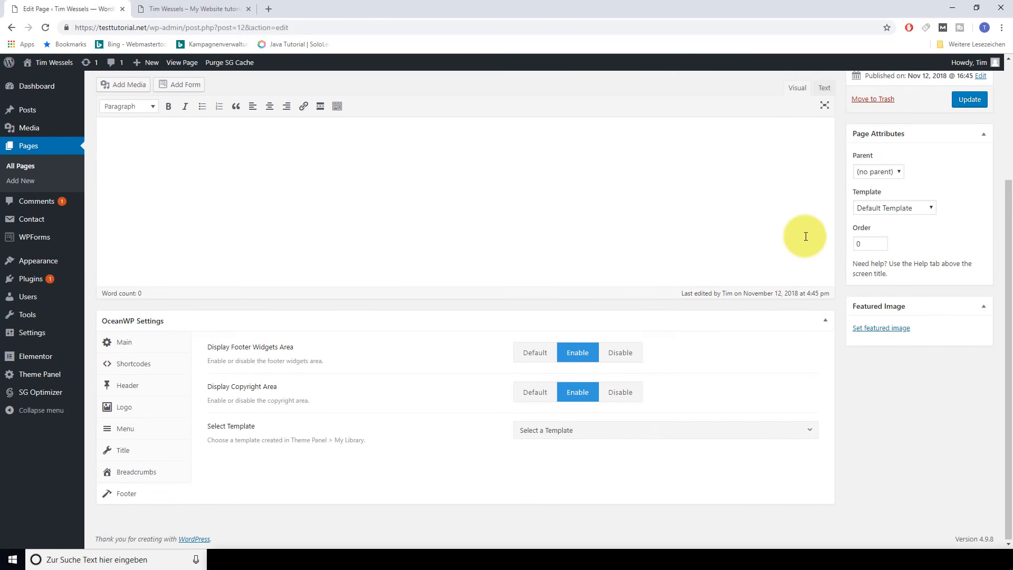
scroll(844, 243, up, 3)
click(967, 264)
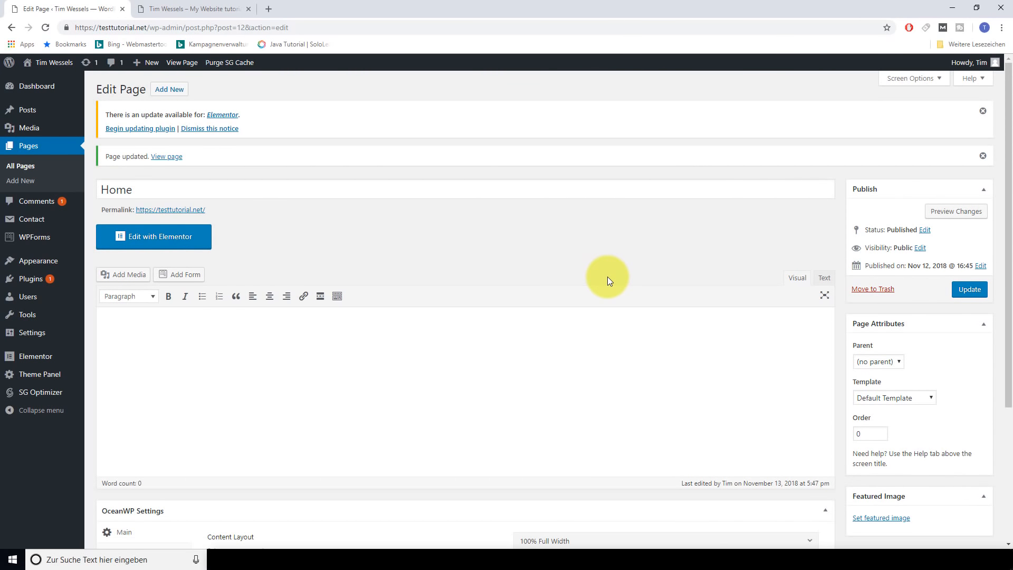
click(208, 15)
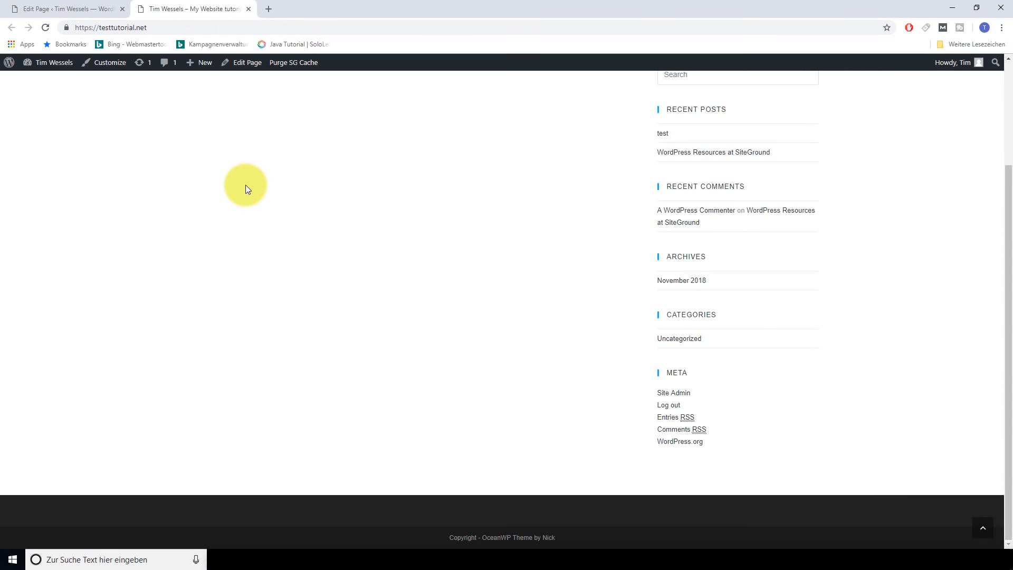
key(F5)
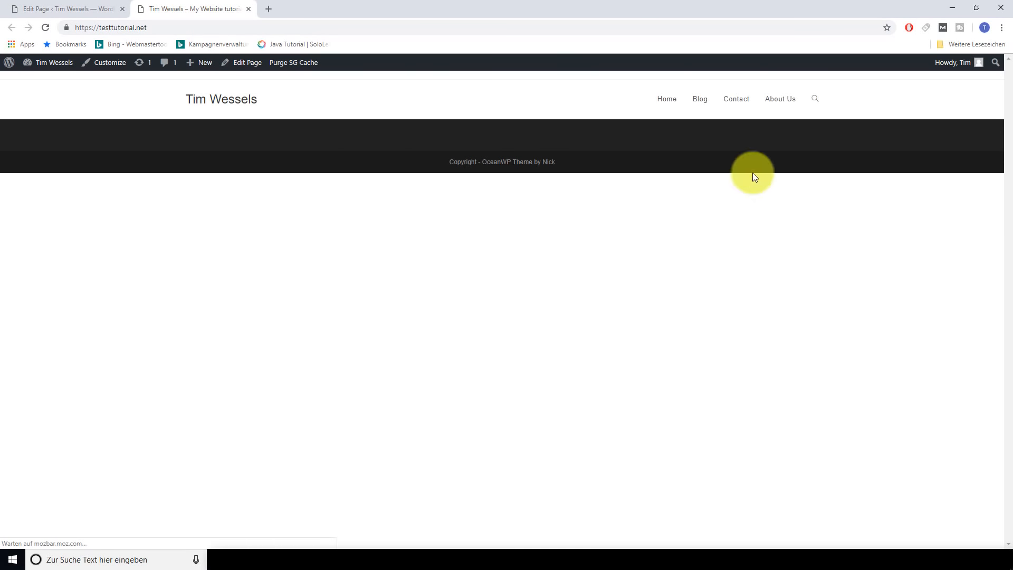
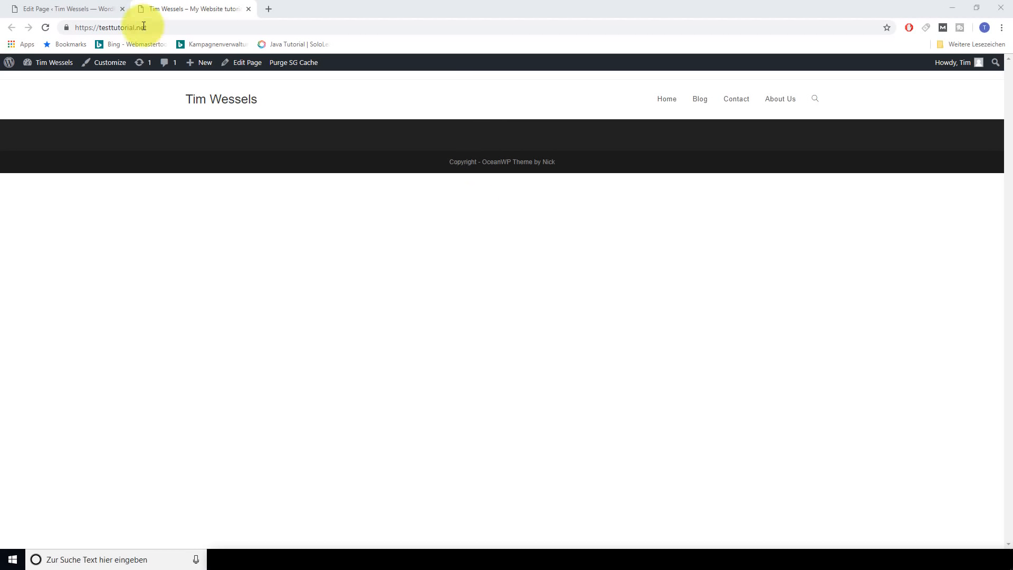
From the page editor, open the Customizer's General Options > General Styling panel
click(78, 6)
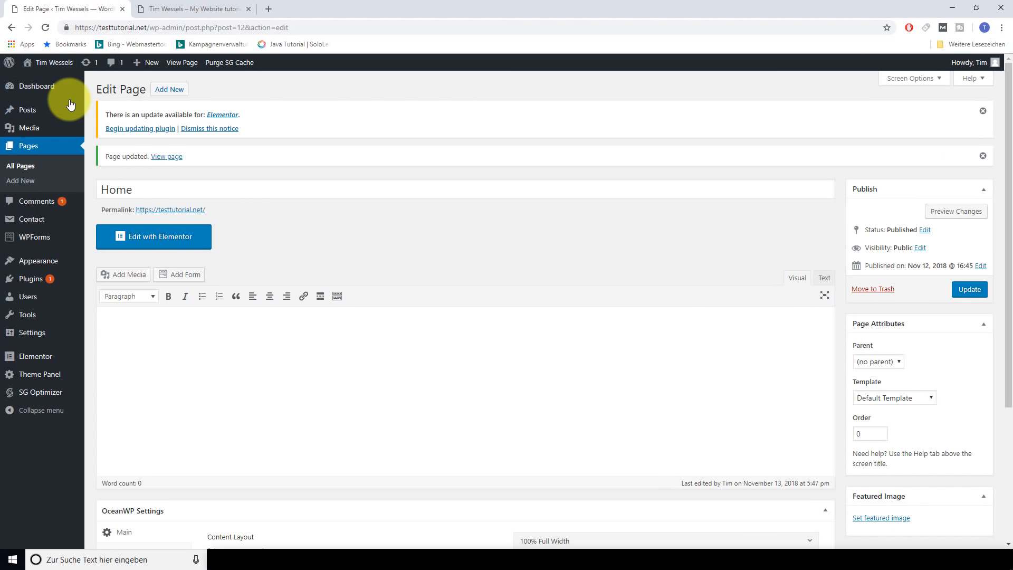
mouse_move(39, 266)
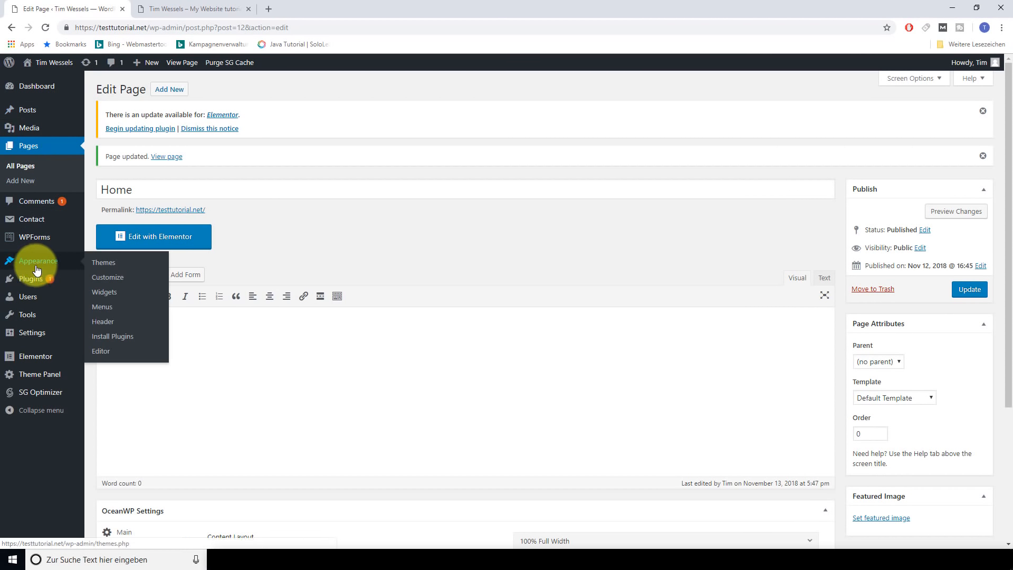
click(109, 282)
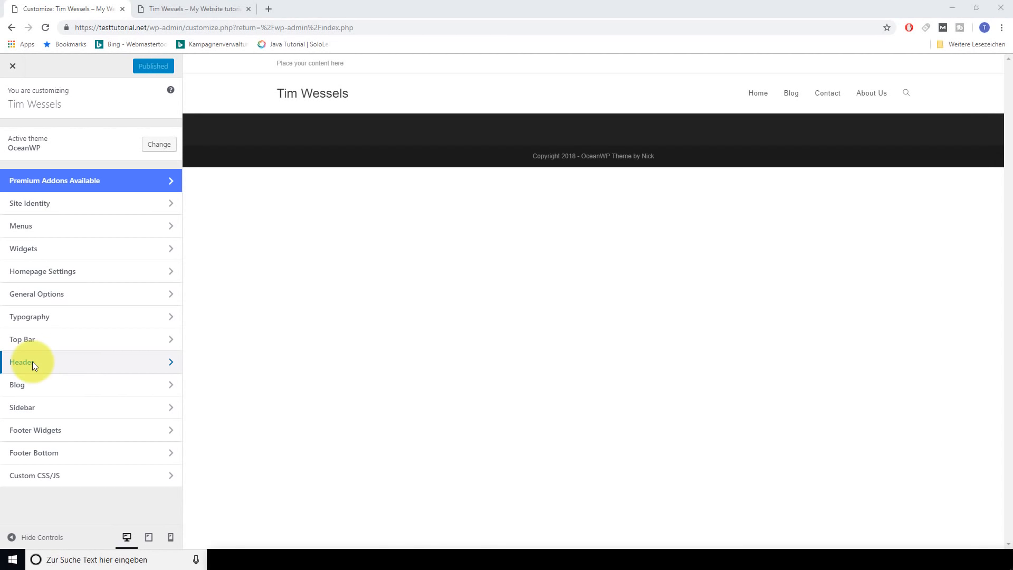
click(30, 299)
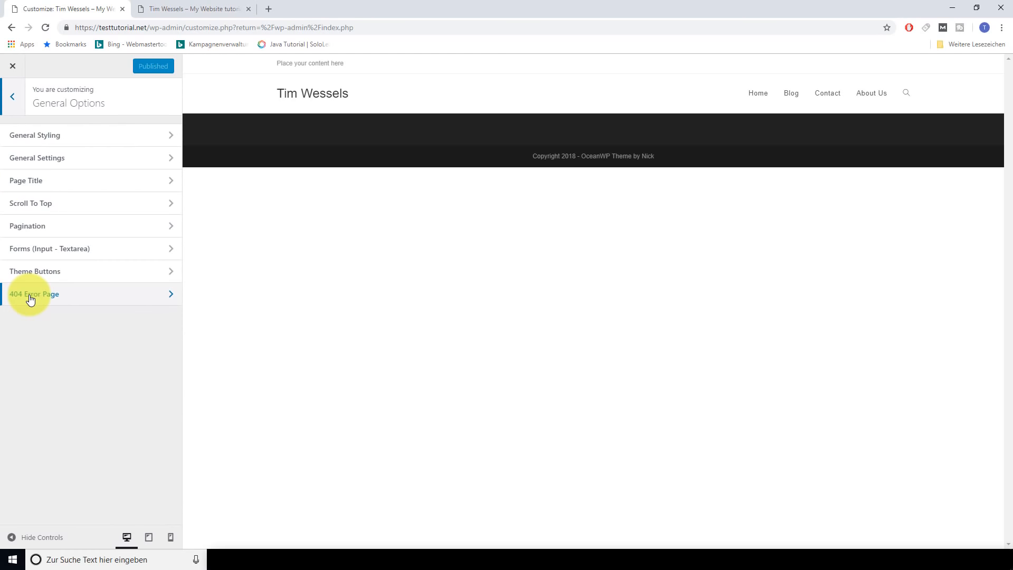
click(48, 136)
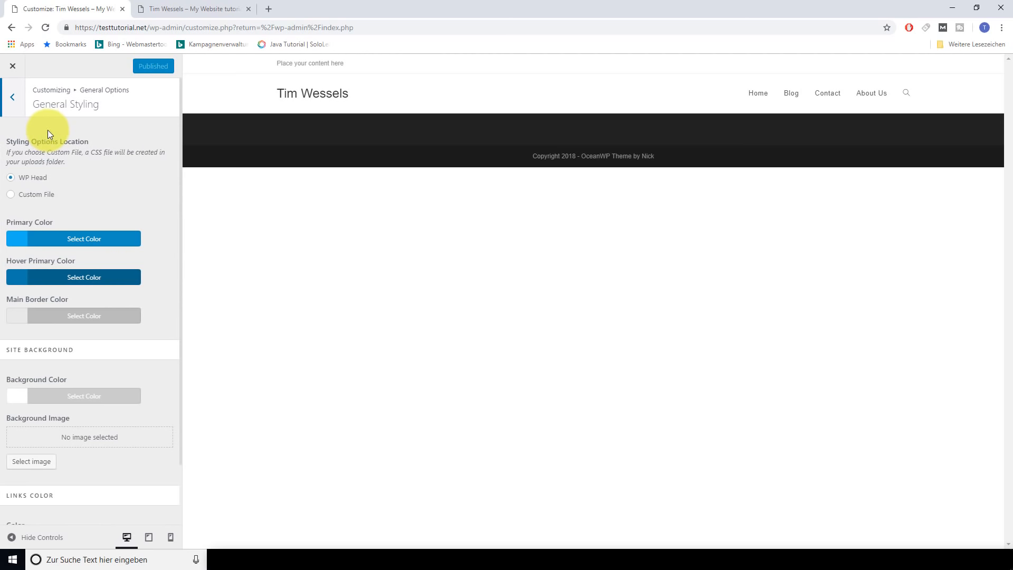
Change the Primary Color to green #13a034 using the colour field and hue slider
scroll(132, 208, down, 1)
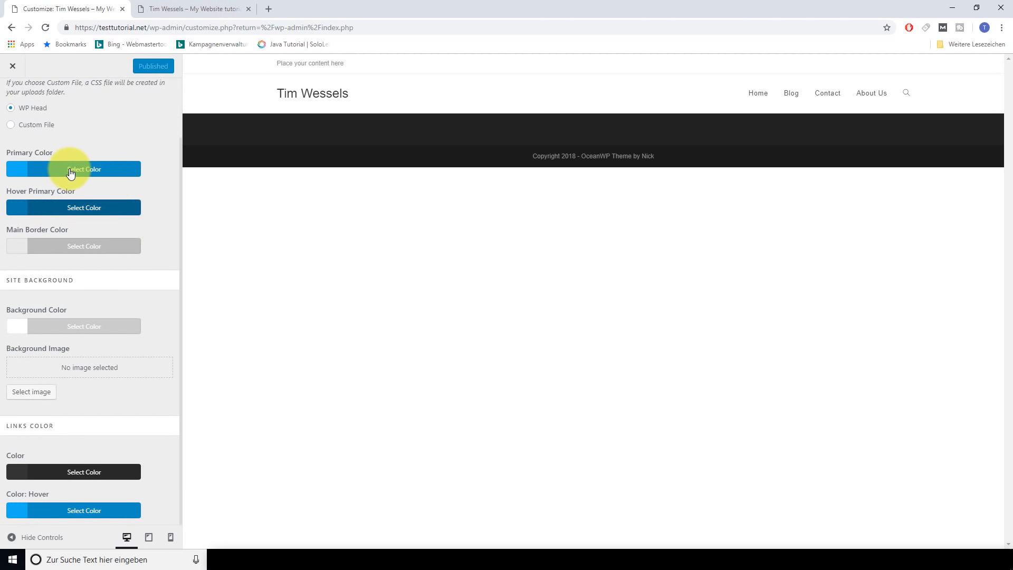
click(74, 169)
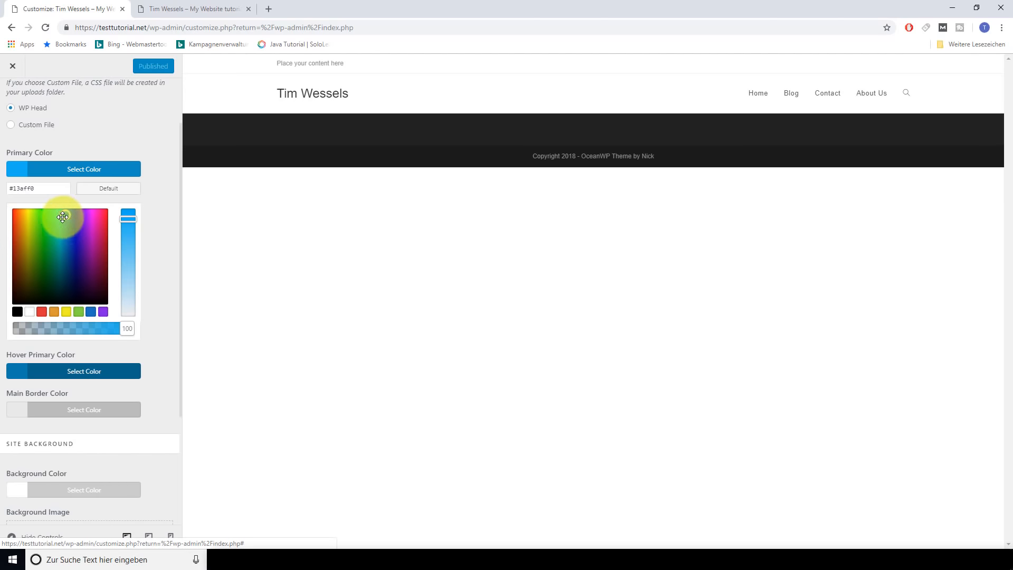
drag(63, 216, 49, 245)
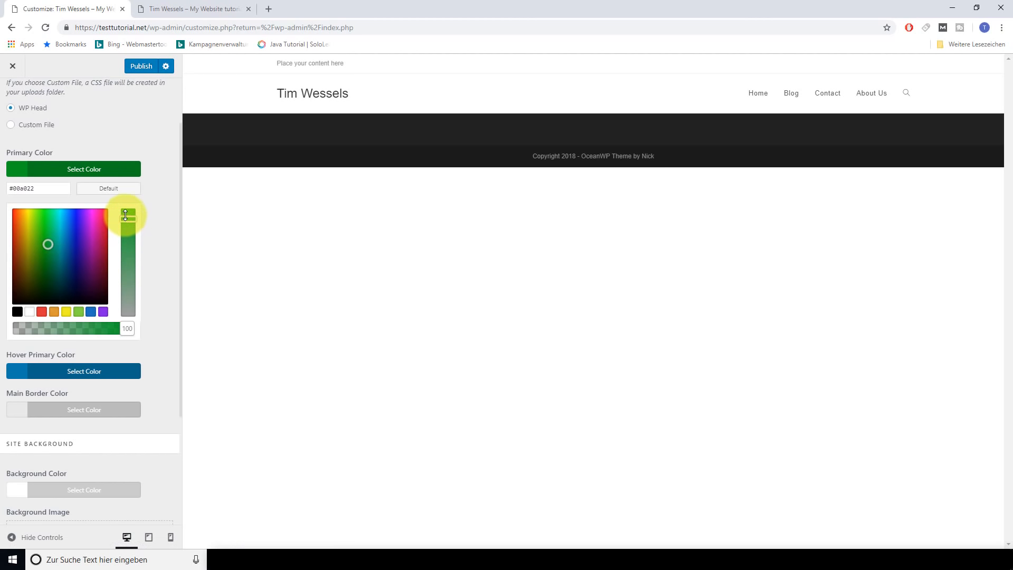
mouse_move(129, 218)
mouse_down()
mouse_move(128, 276)
mouse_move(128, 226)
mouse_up()
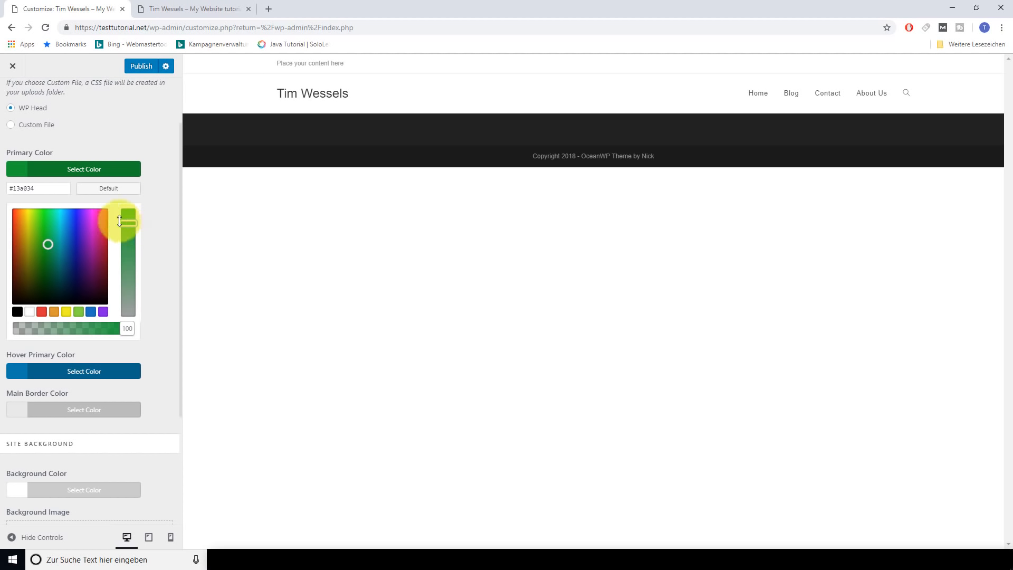
drag(49, 187, 10, 187)
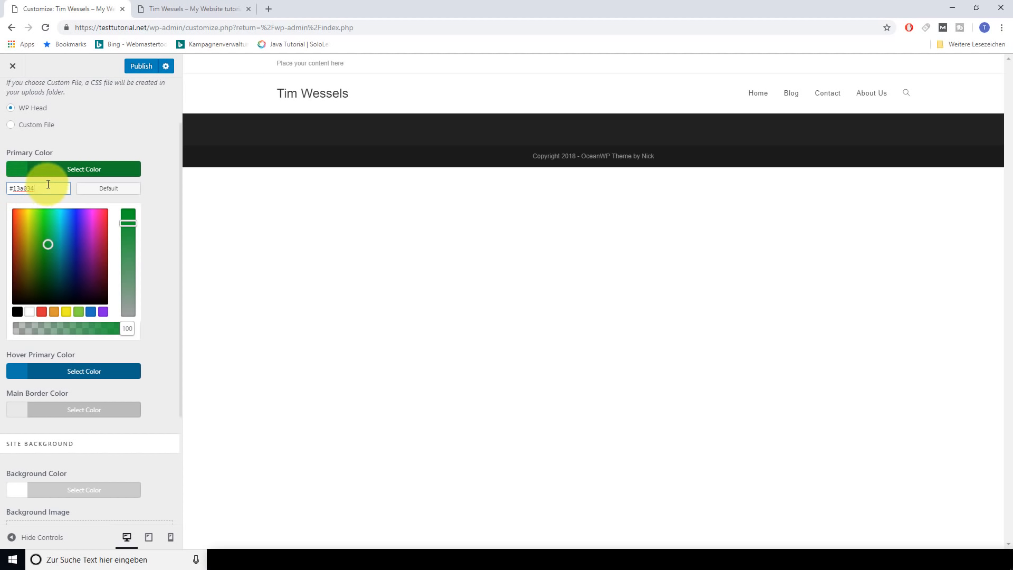
click(66, 187)
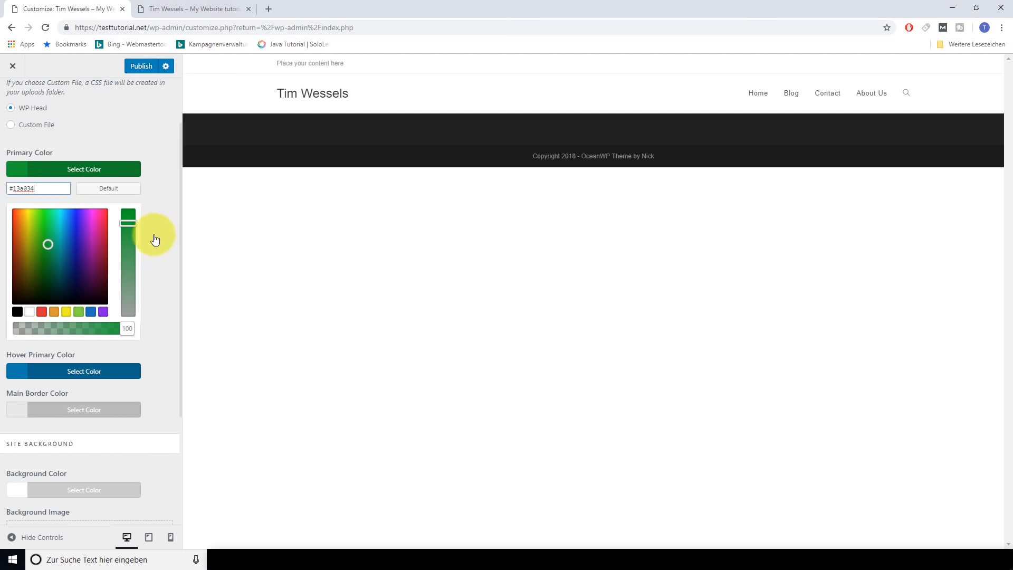
click(269, 9)
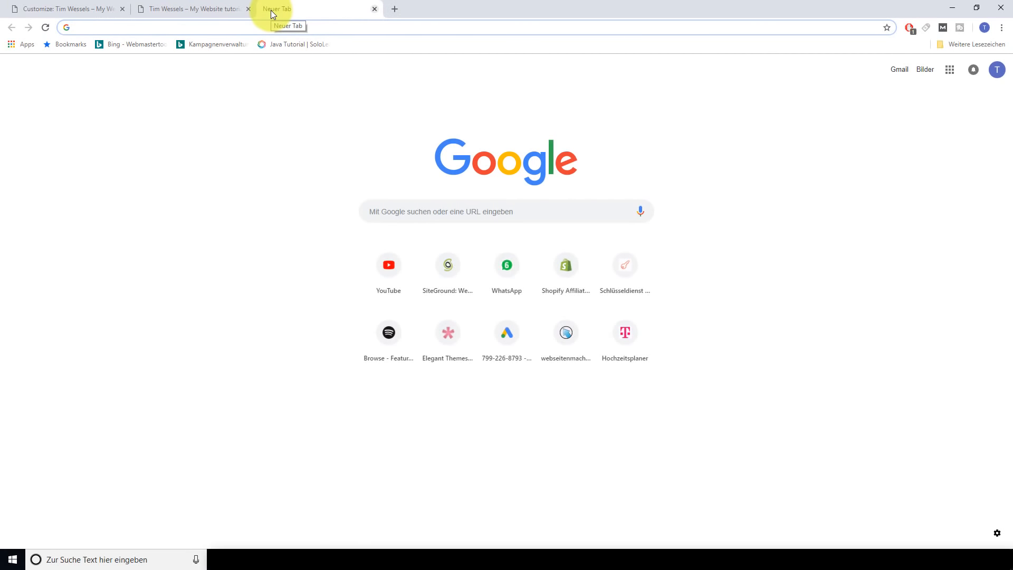
Load color.adobe.com and shift the palette around the colour wheel
text(color.adobe)
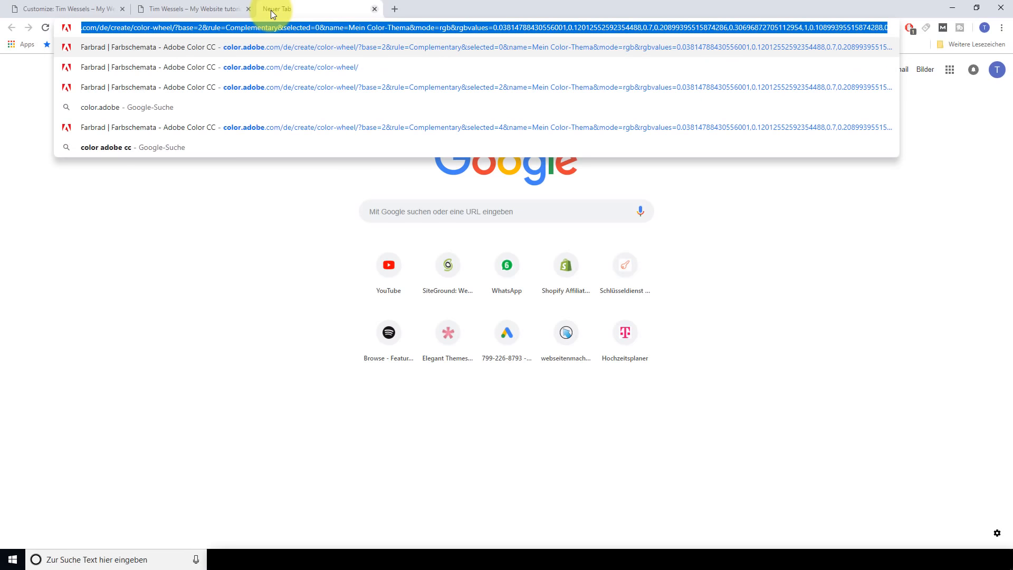
text(.c)
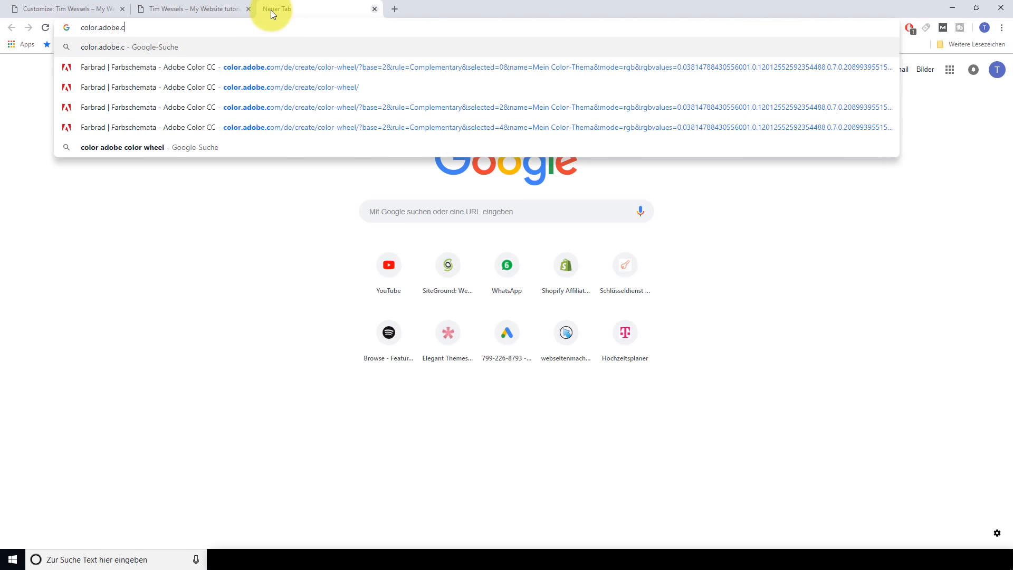
text(om)
key(Return)
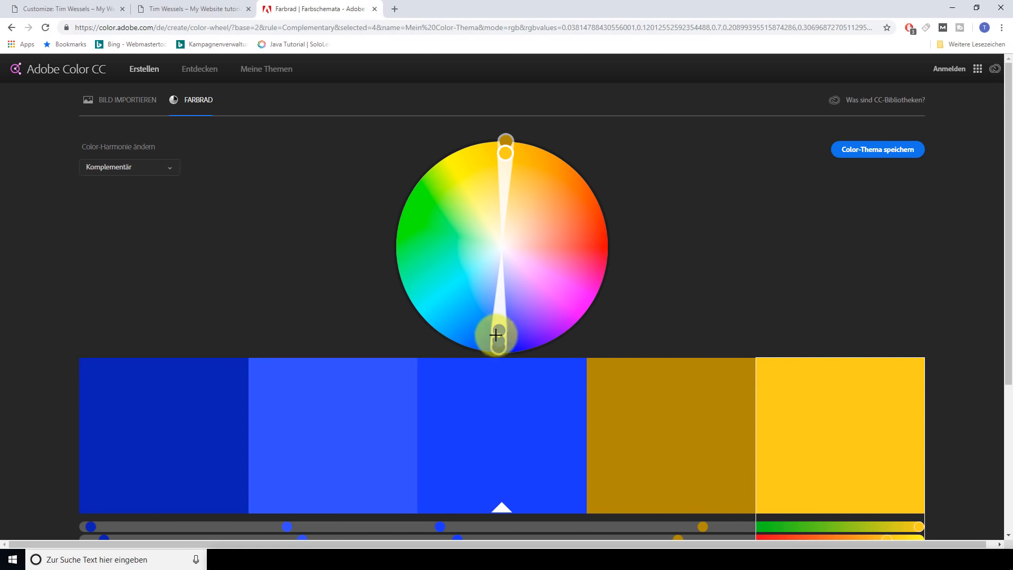
drag(496, 336, 479, 324)
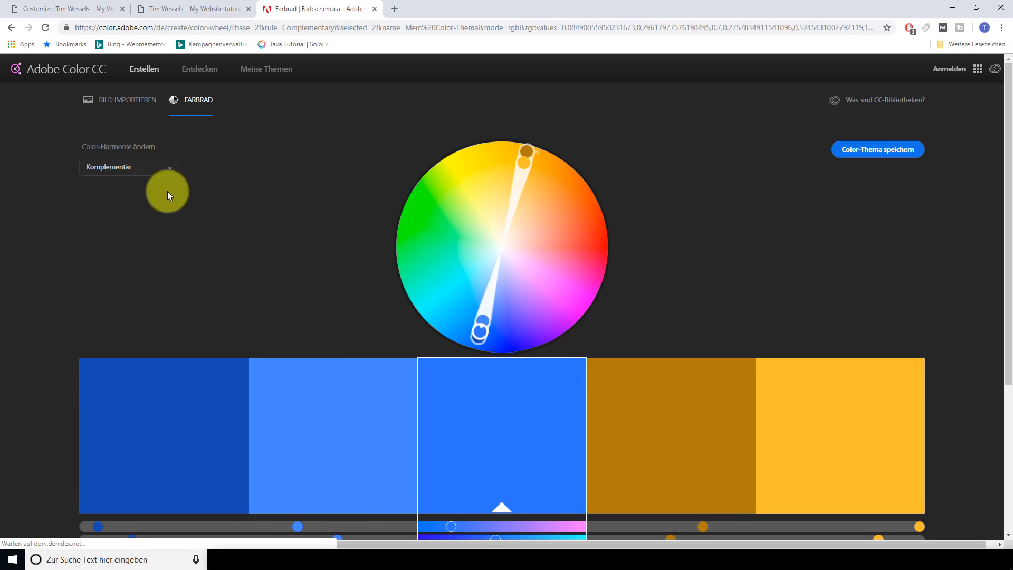
click(167, 167)
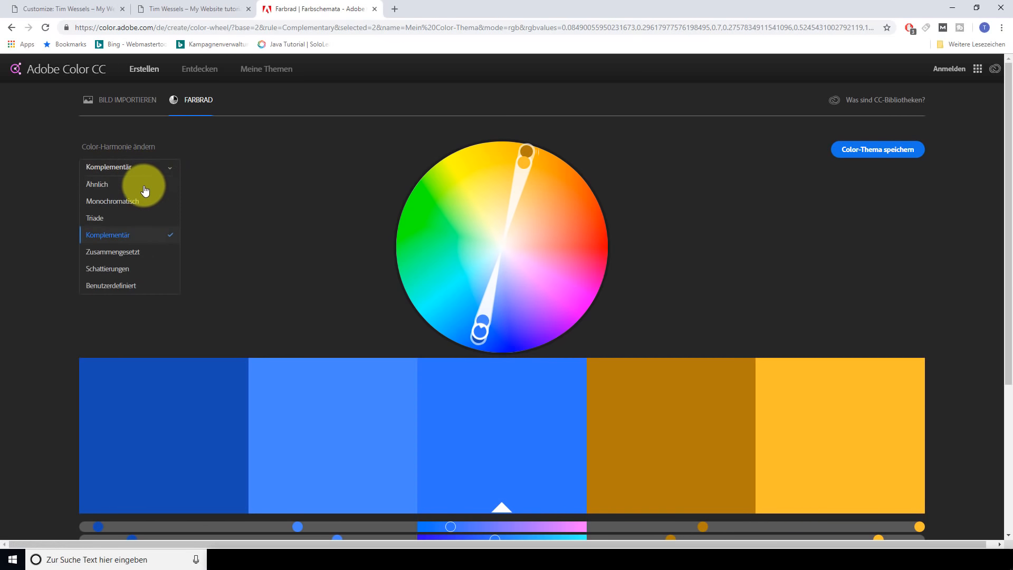
click(118, 237)
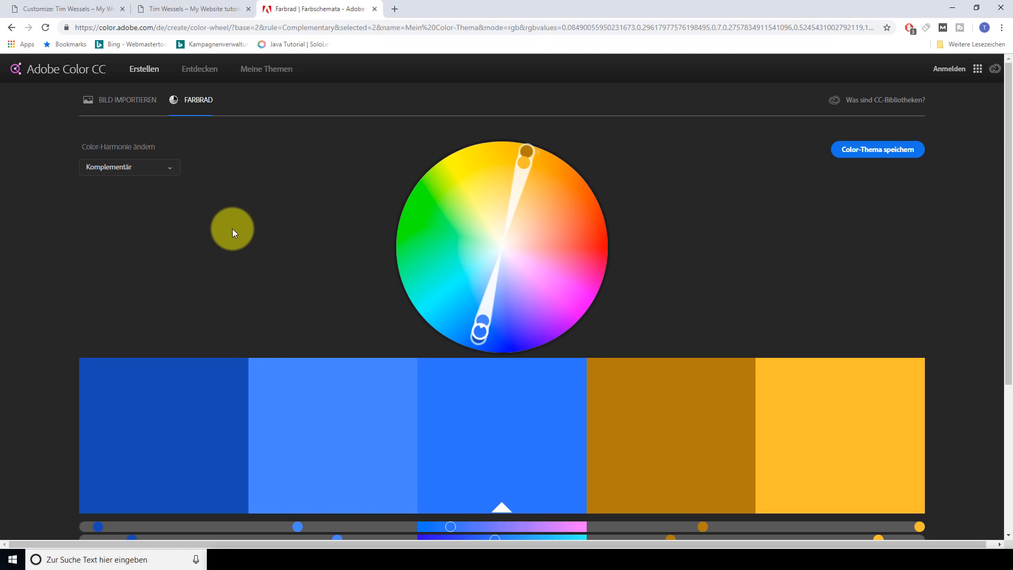
scroll(176, 332, down, 2)
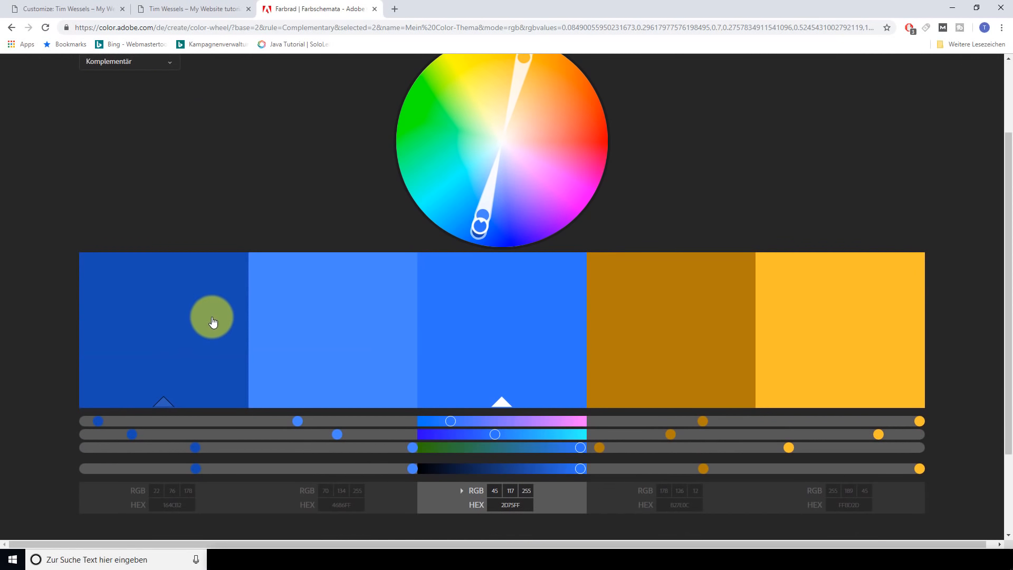
scroll(633, 353, up, 2)
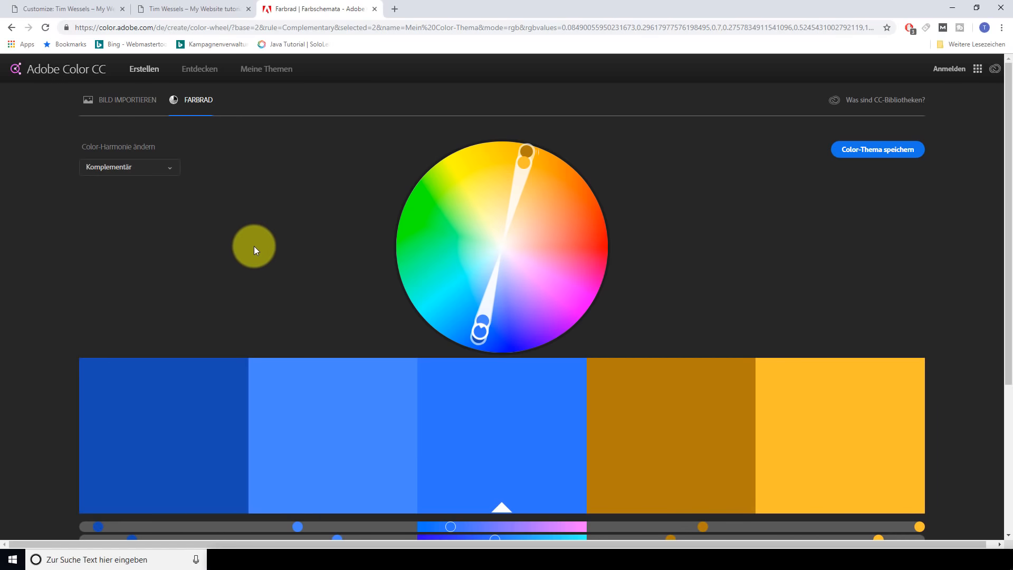
Try Monochromatisch and Schattierungen, settle on Komplementär, and move Adobe Color into its own window
click(169, 167)
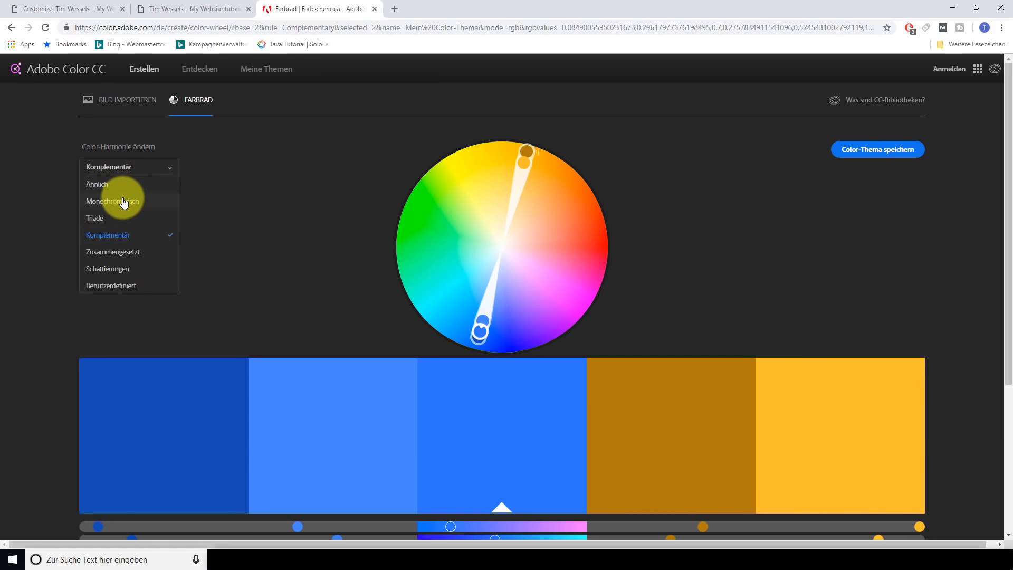
click(125, 201)
click(160, 169)
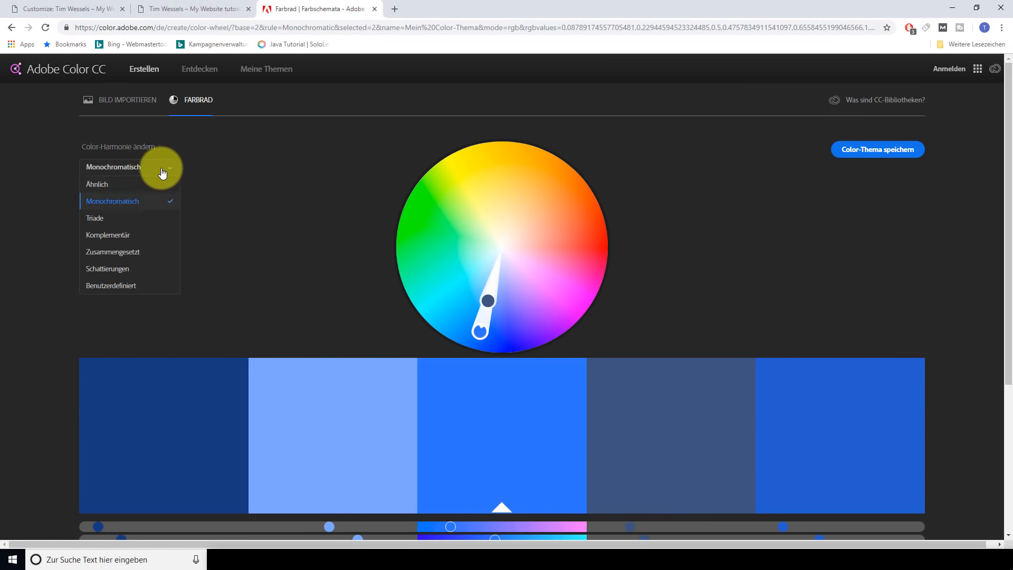
click(127, 269)
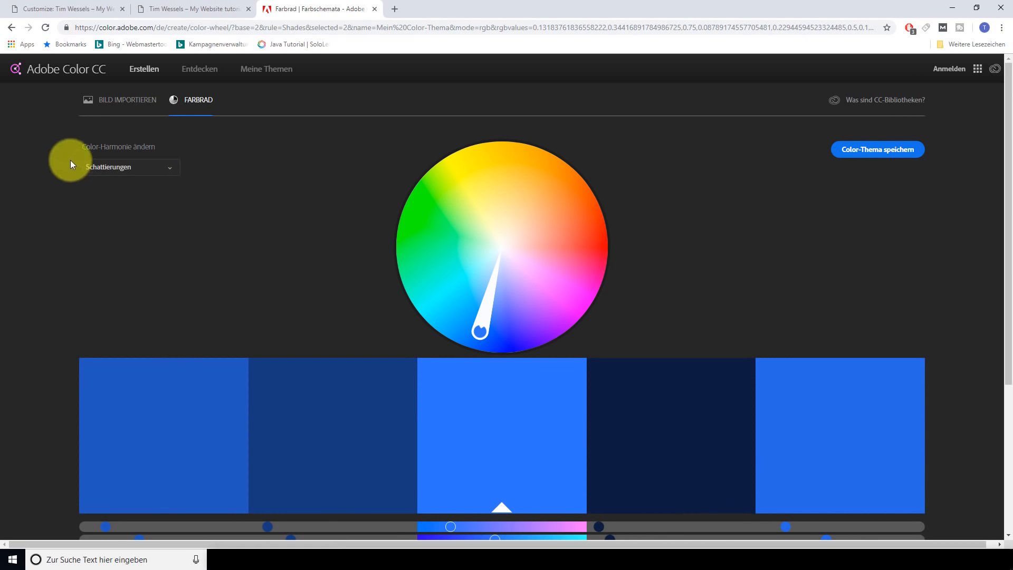
click(178, 168)
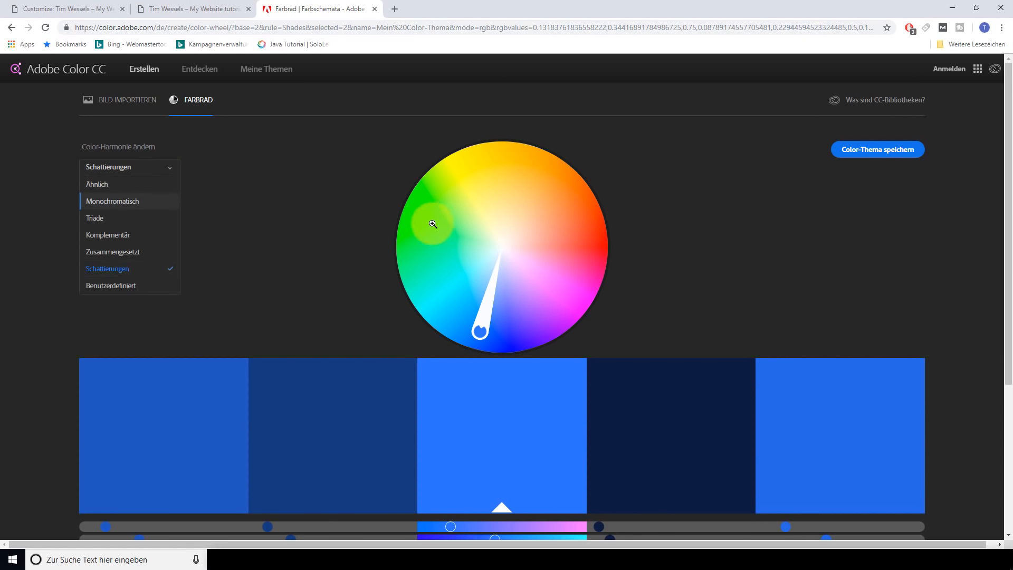
mouse_move(488, 321)
mouse_down()
mouse_move(583, 306)
mouse_move(590, 220)
mouse_move(538, 227)
mouse_move(522, 165)
mouse_move(441, 175)
mouse_move(440, 225)
mouse_move(425, 226)
mouse_move(432, 262)
mouse_move(477, 312)
mouse_move(459, 325)
mouse_move(481, 335)
mouse_up()
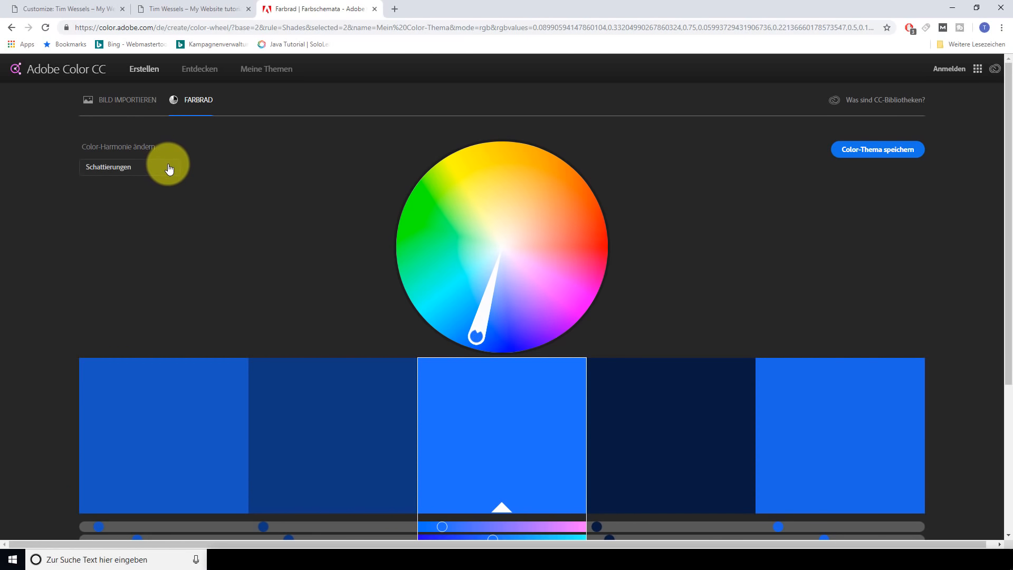
click(167, 166)
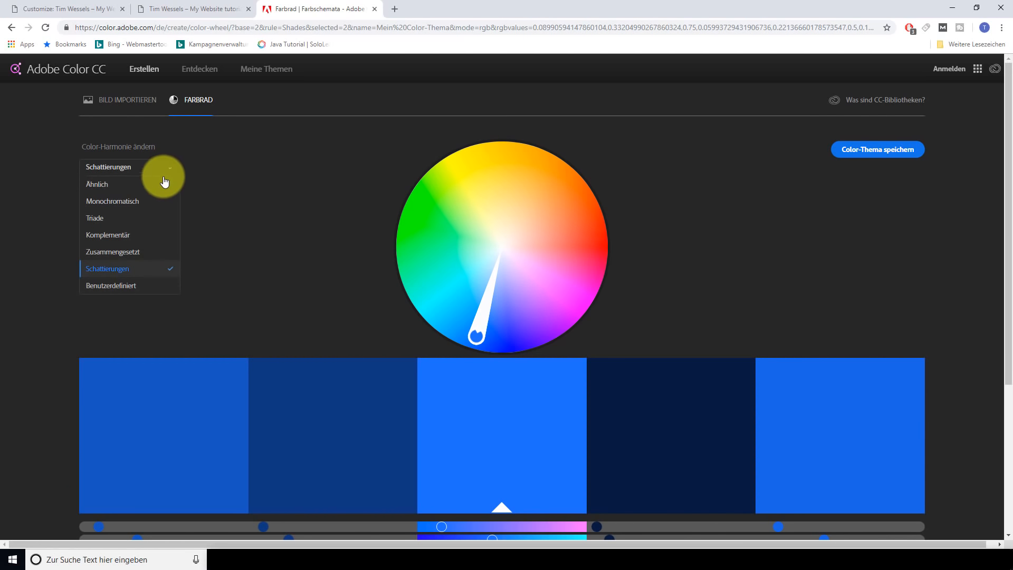
click(128, 234)
drag(271, 10, 169, 198)
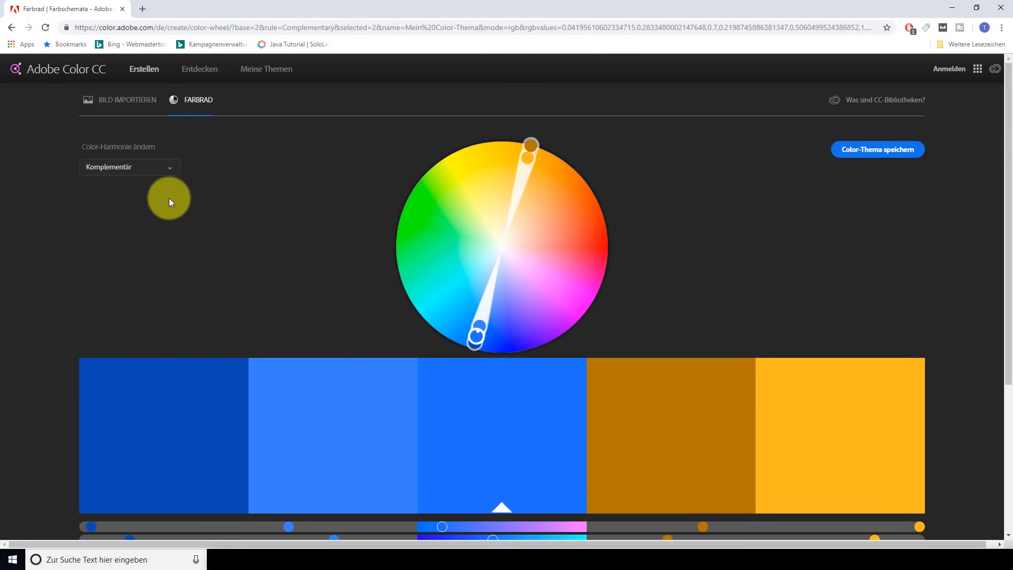
click(977, 8)
Copy the dark blue 0B48B2 from Adobe Color into the Primary Color hex field
drag(135, 227, 466, 227)
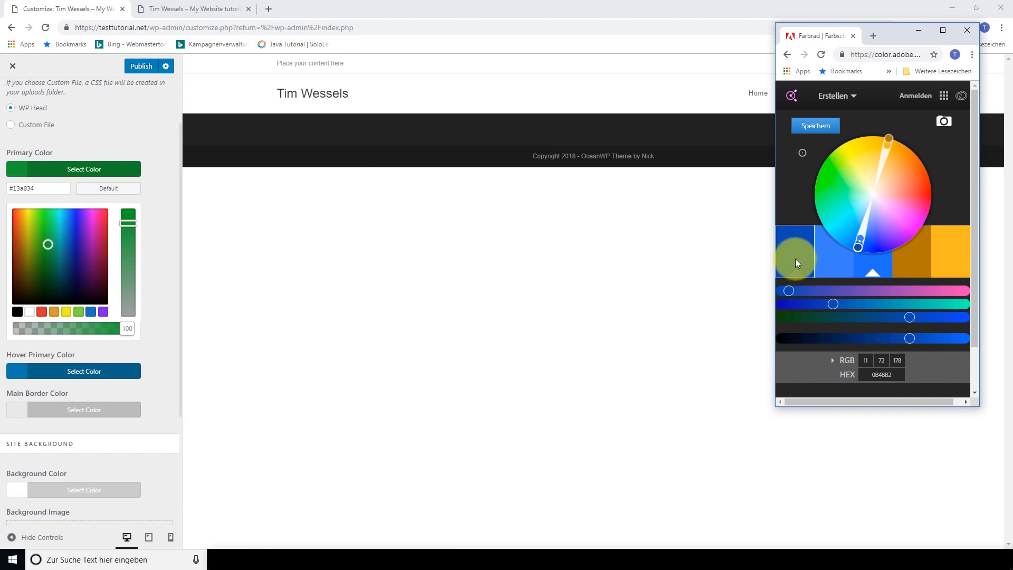
click(874, 375)
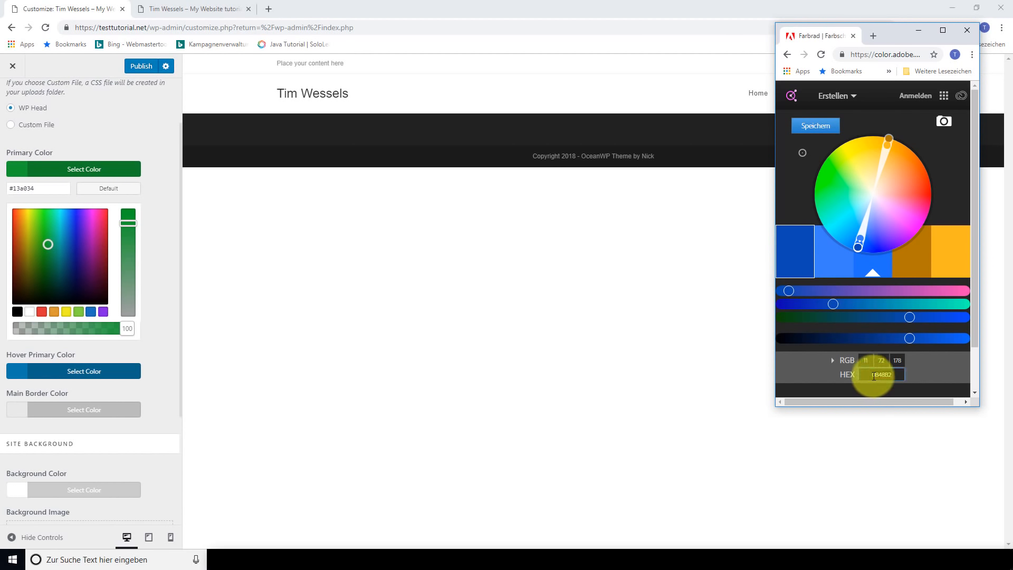
drag(873, 375, 888, 375)
right_click(887, 375)
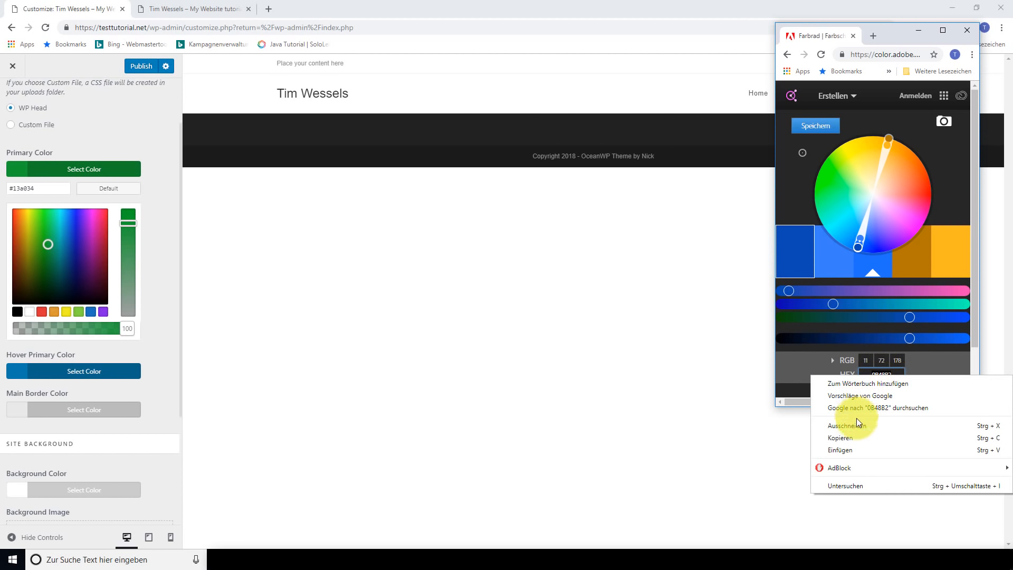
click(854, 437)
drag(60, 188, 16, 188)
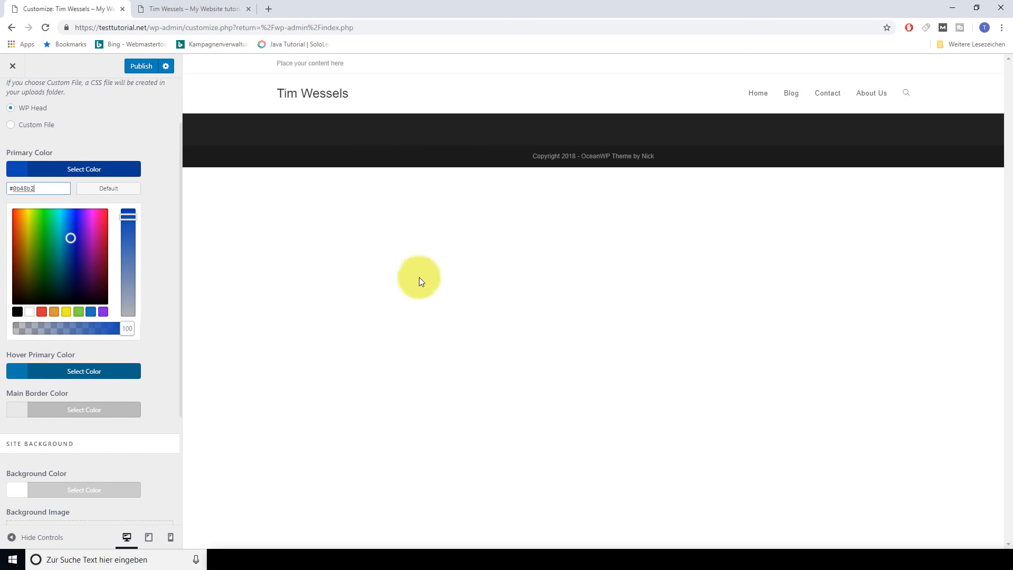
Enlarge the Adobe Color window and copy the lighter blue 3881FF
click(350, 558)
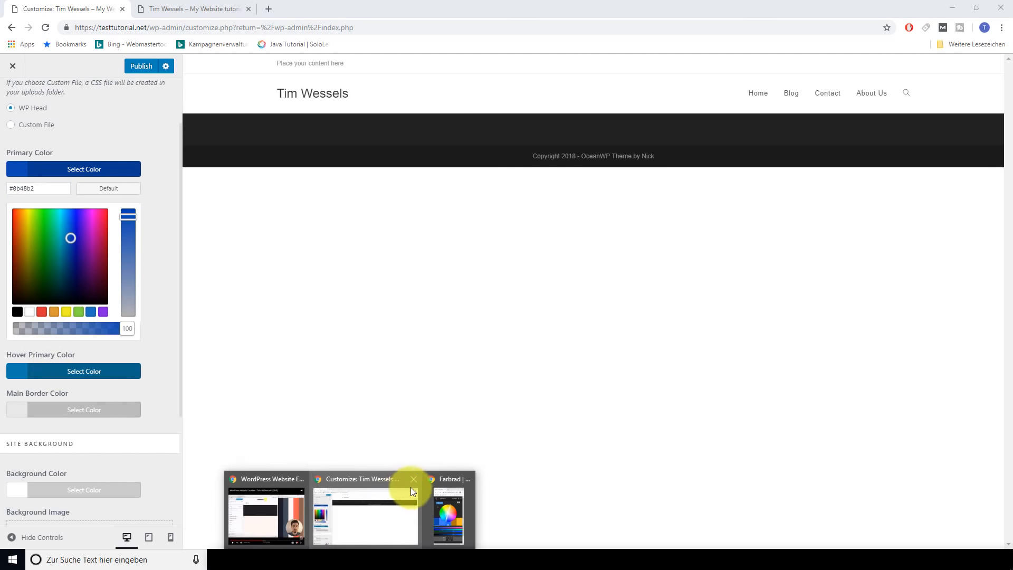
click(438, 502)
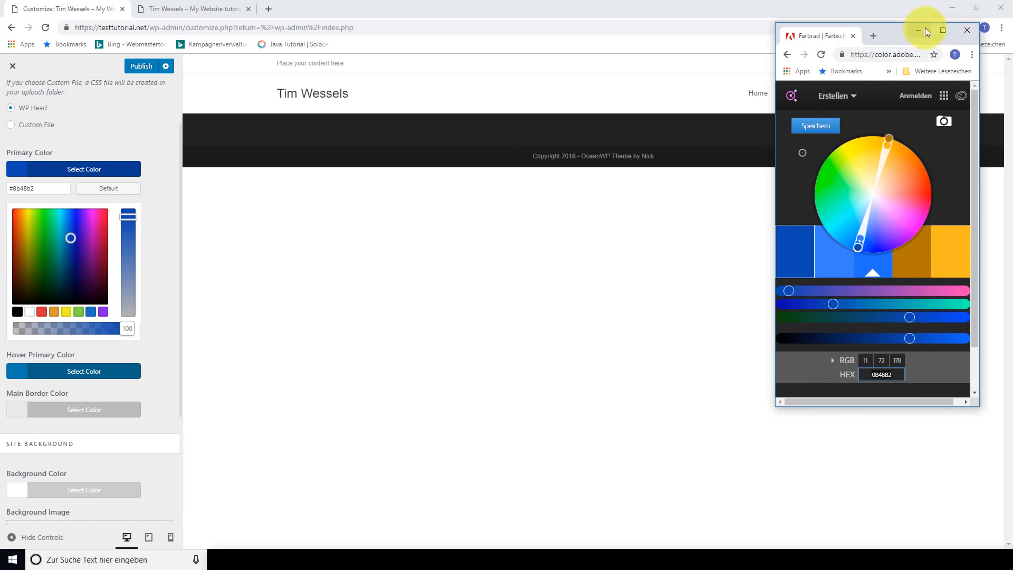
drag(893, 24, 890, 1)
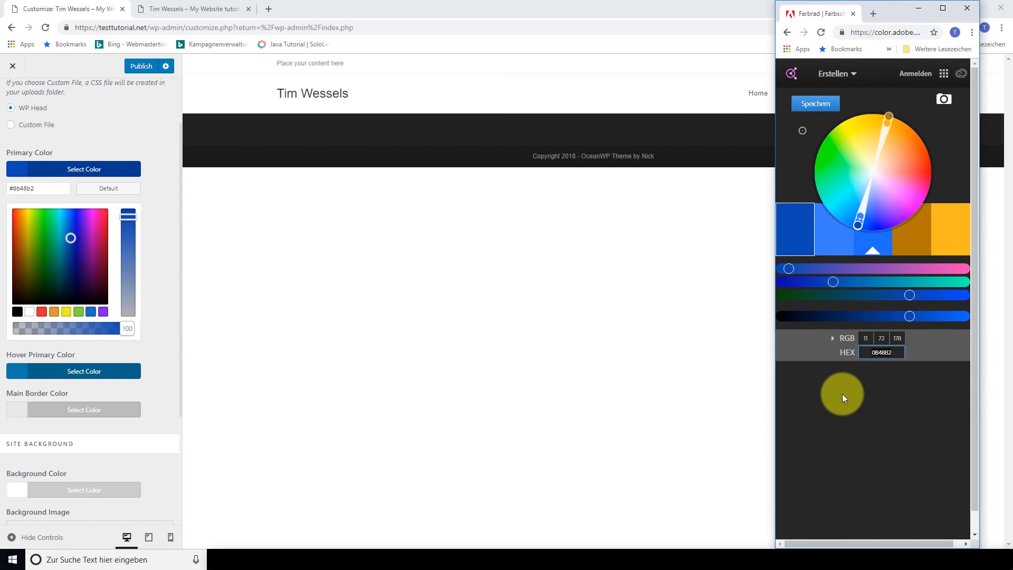
drag(979, 256, 1006, 257)
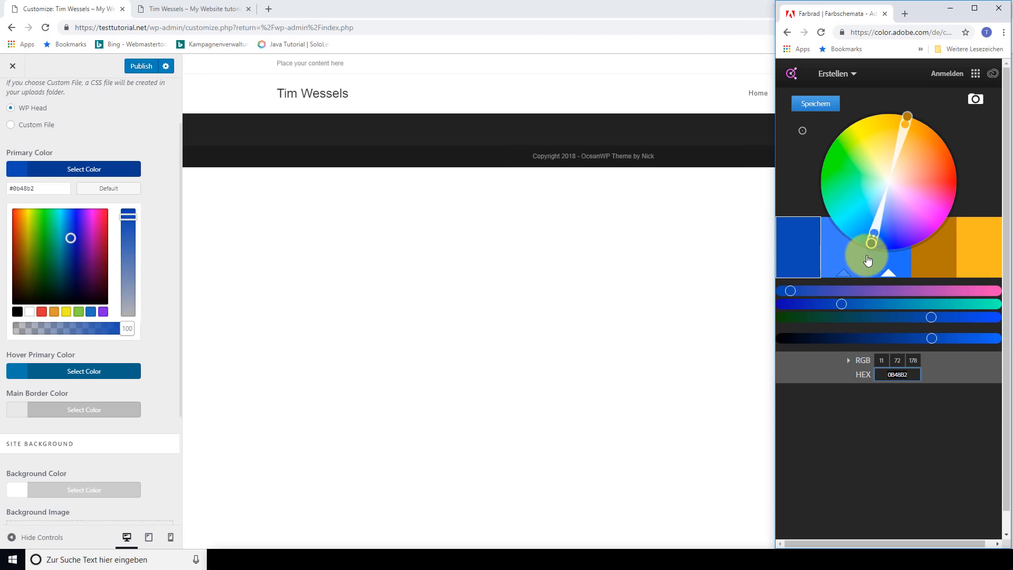
click(838, 257)
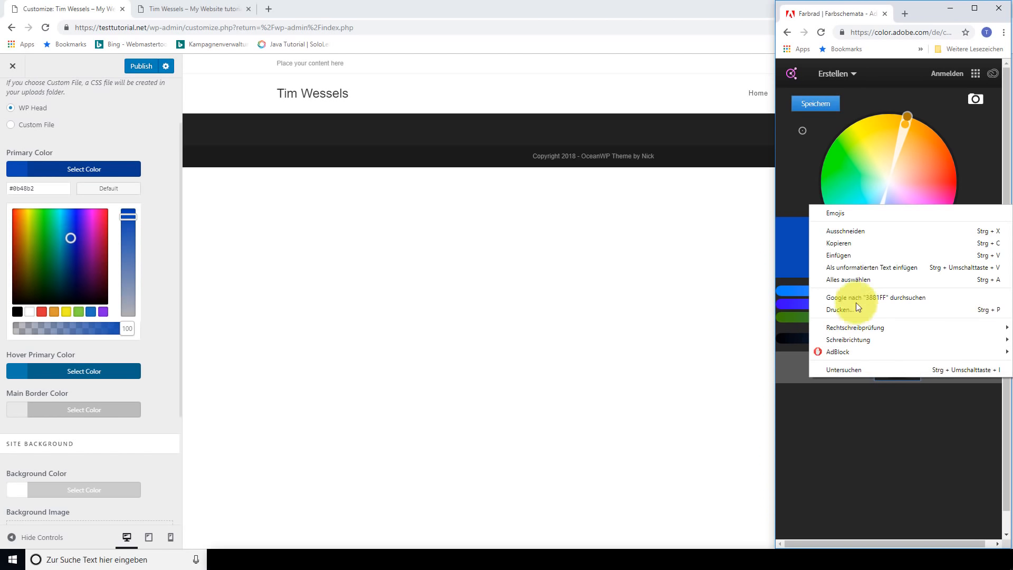
click(844, 242)
Paste #3881ff as the Hover Primary Color
click(95, 373)
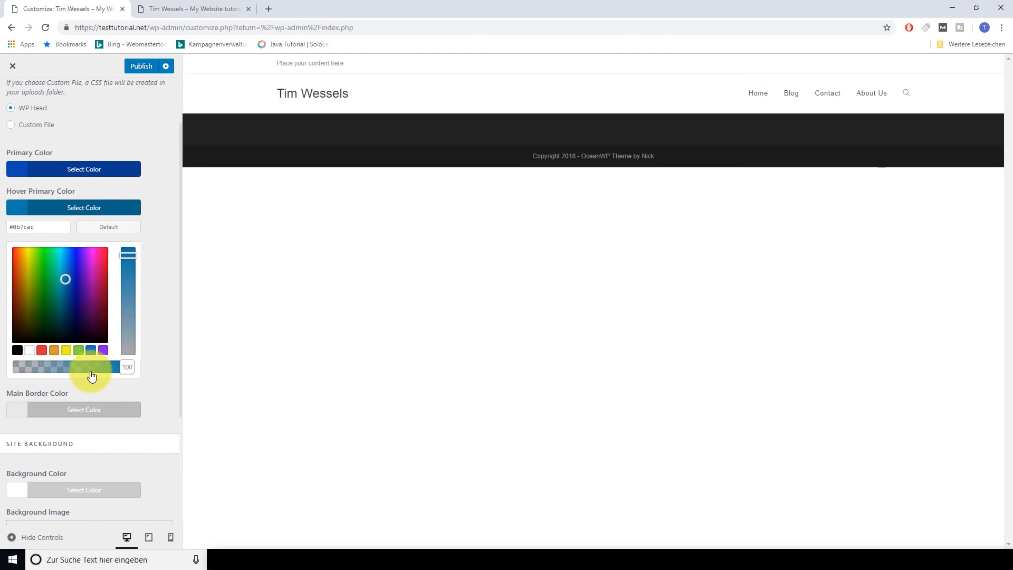
drag(54, 227, 2, 237)
key(ctrl+v)
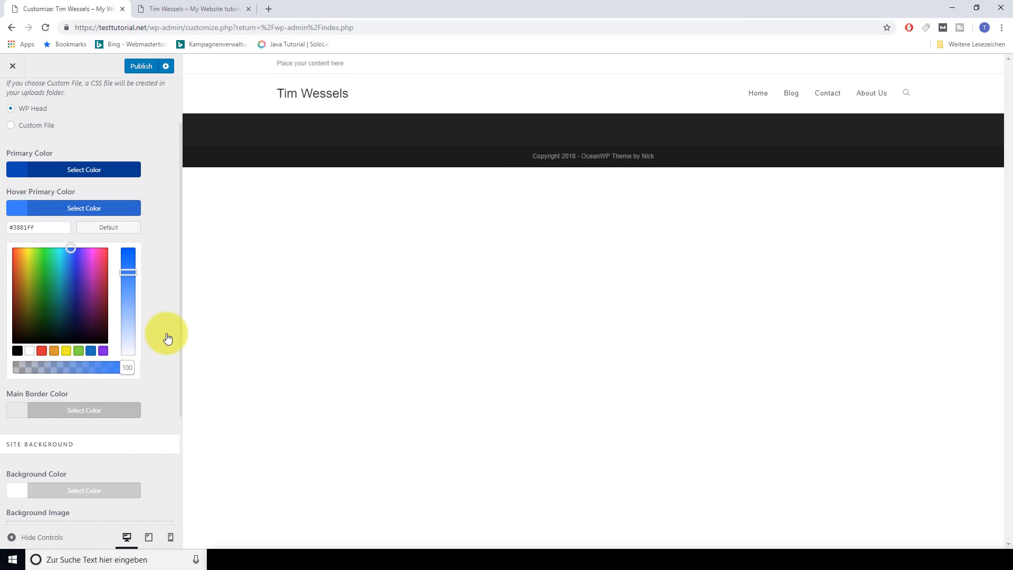
Try red for Main Border Color, then reset it to default grey #e9e9e9
click(74, 410)
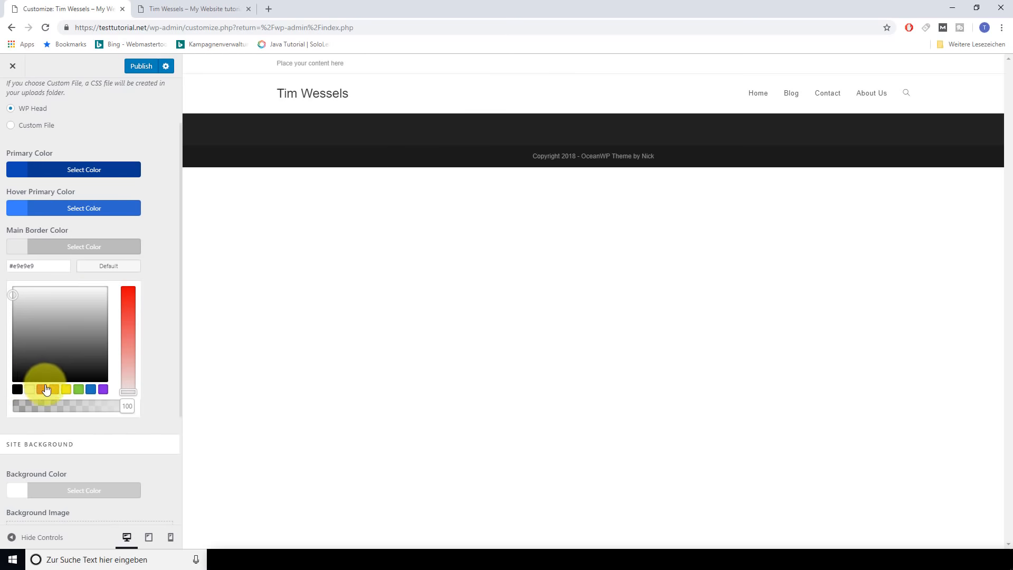
drag(131, 391, 129, 324)
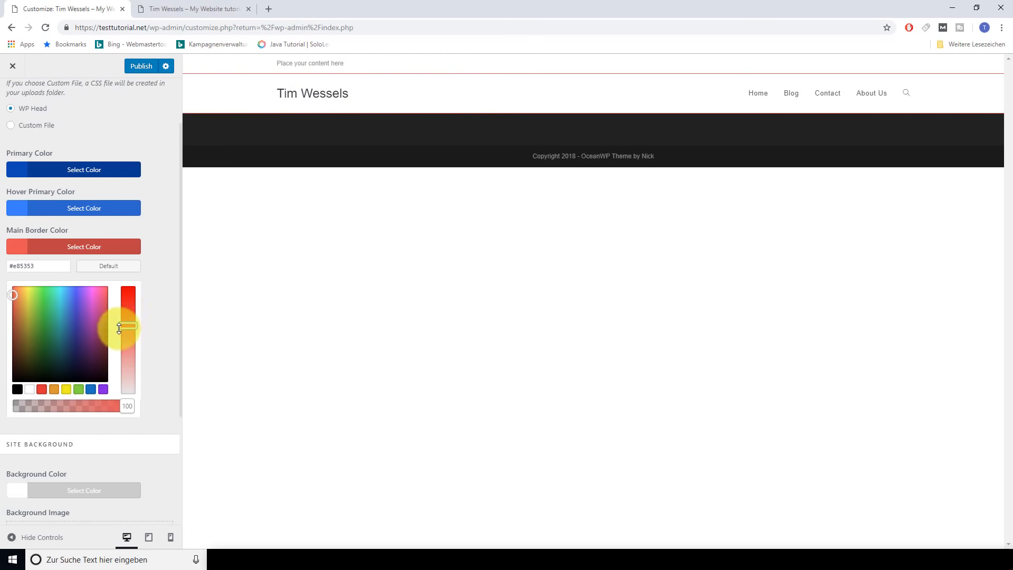
click(116, 271)
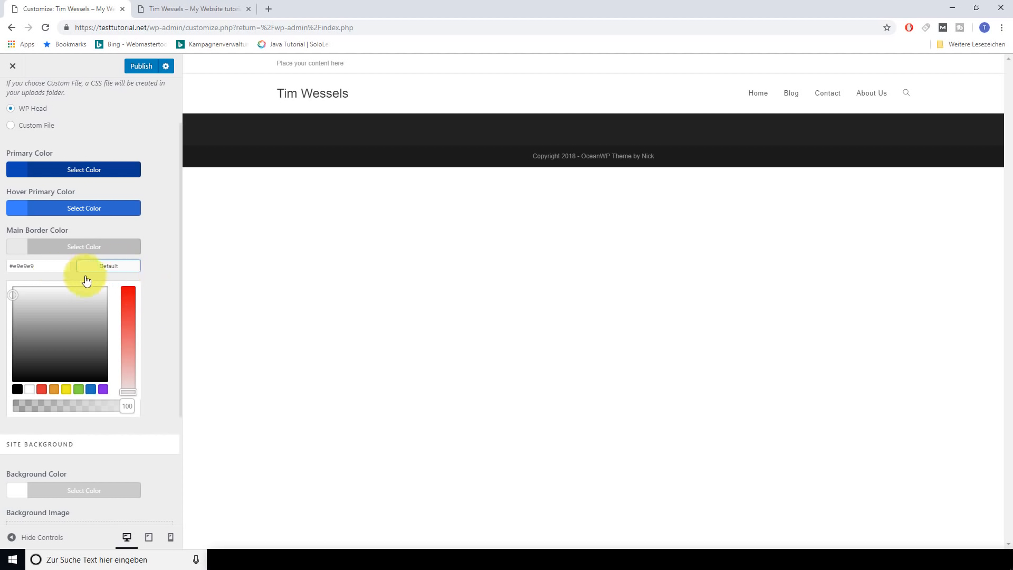
Copy orange FFB71F from Adobe Color and set it as the Links Color
scroll(154, 374, down, 3)
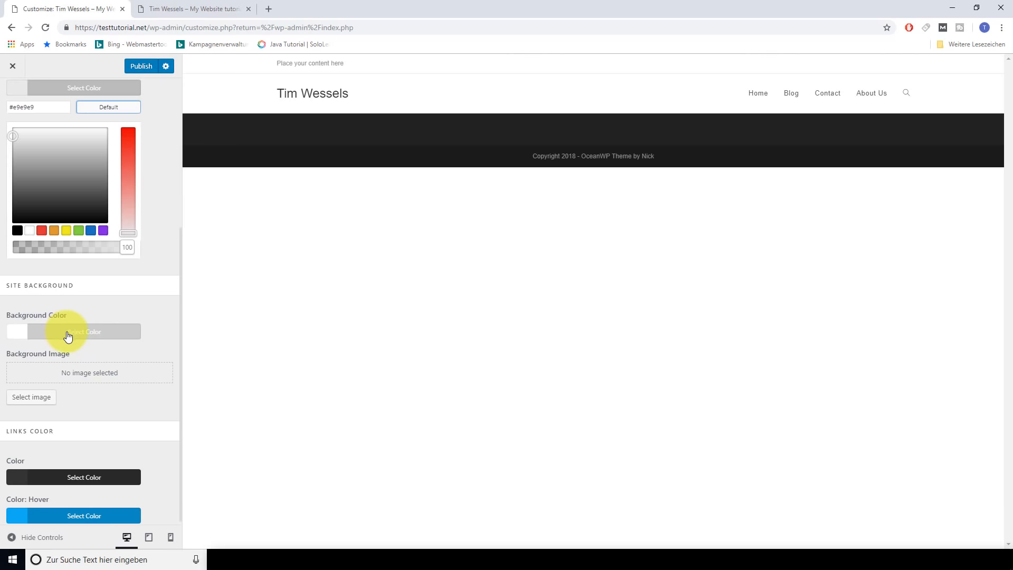
scroll(126, 369, down, 1)
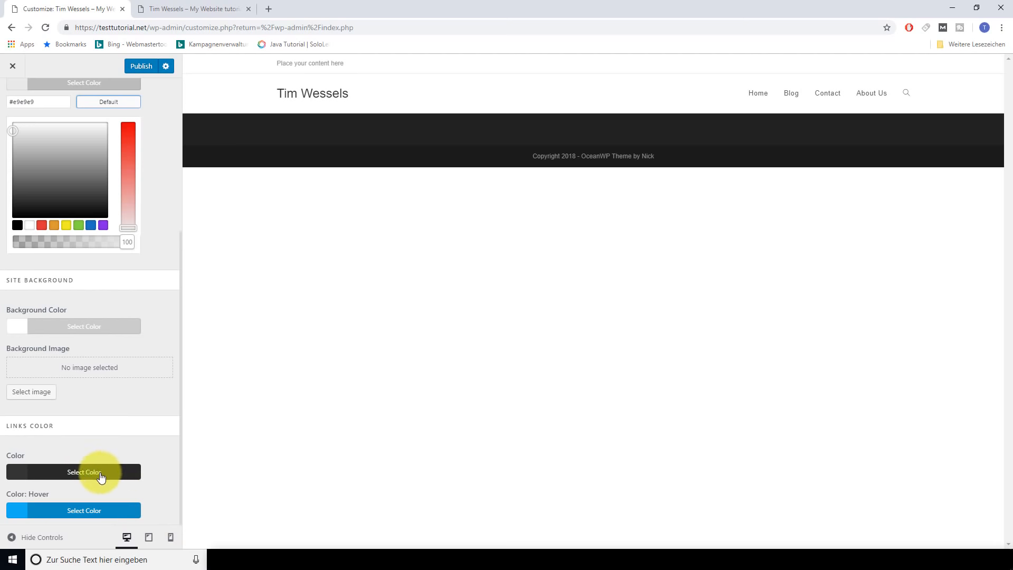
click(421, 521)
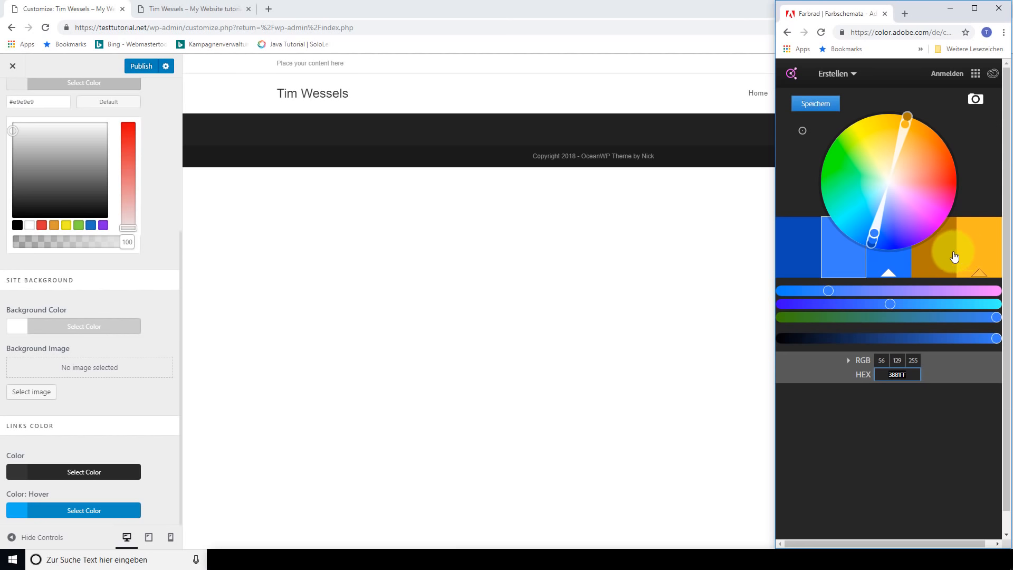
click(966, 257)
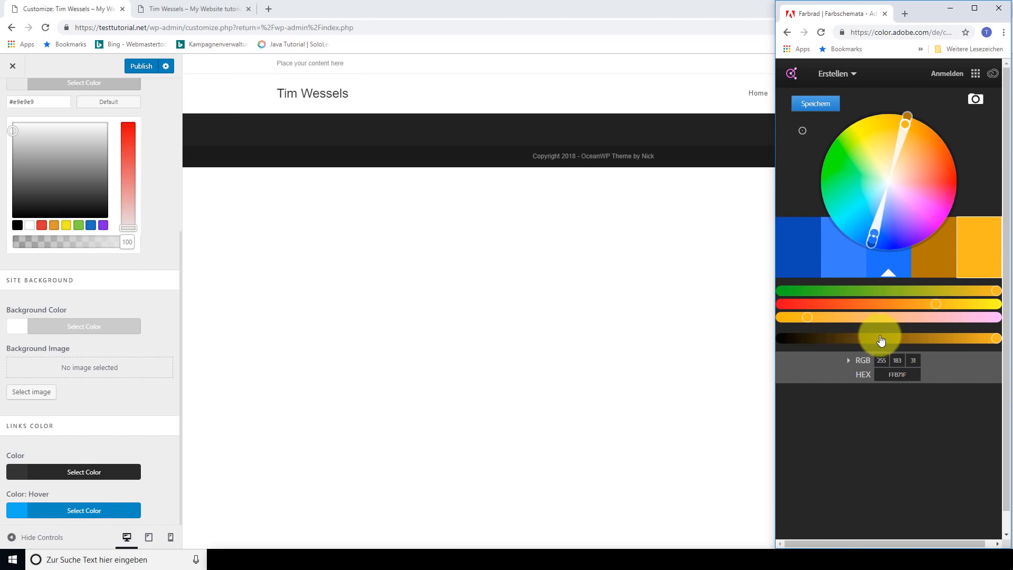
drag(888, 373, 904, 372)
right_click(904, 372)
click(847, 438)
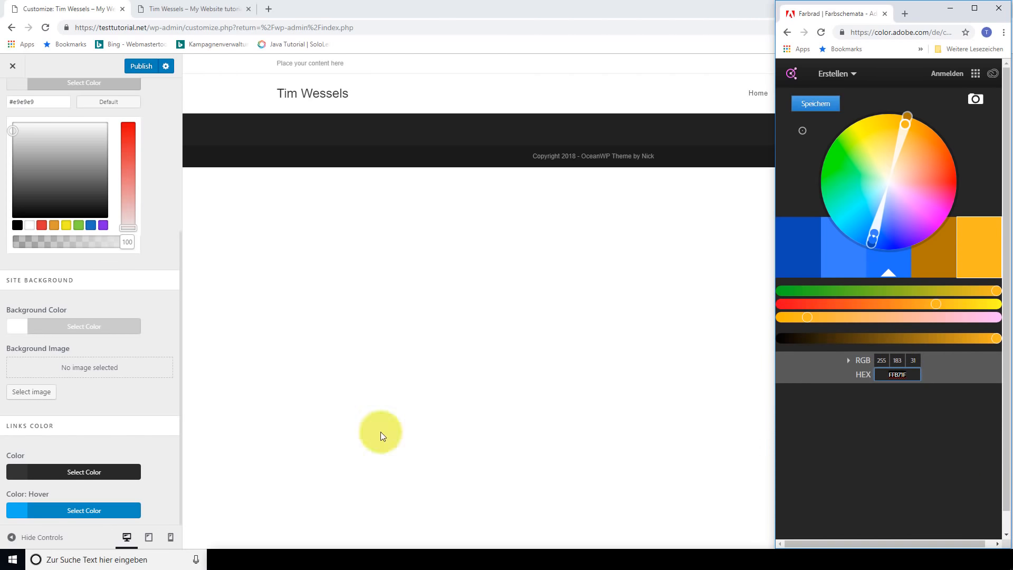
click(80, 470)
drag(46, 323, 11, 327)
key(ctrl+v)
click(154, 340)
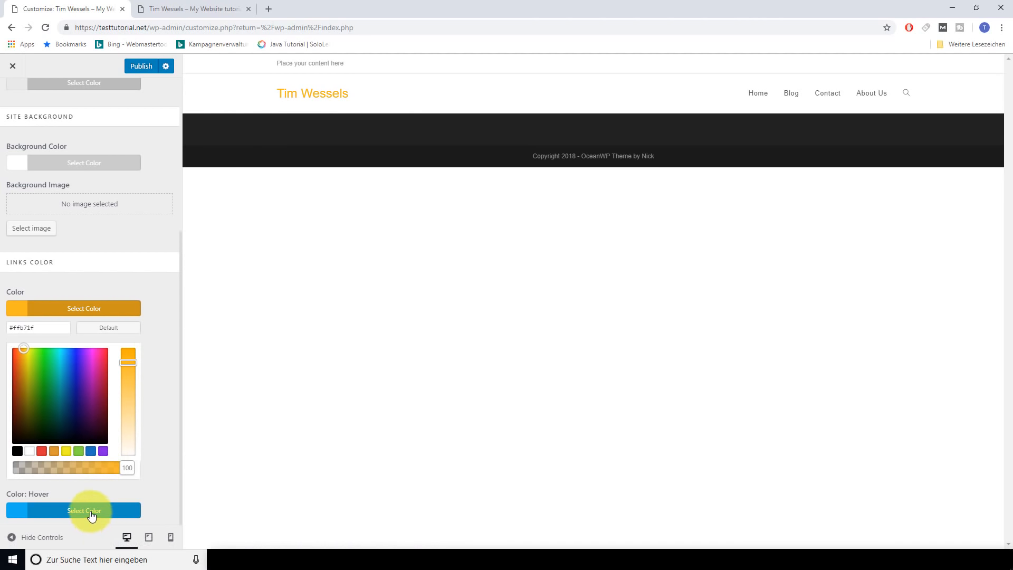
Copy brown B27900 from Adobe Color and set it as the link hover colour
mouse_move(350, 558)
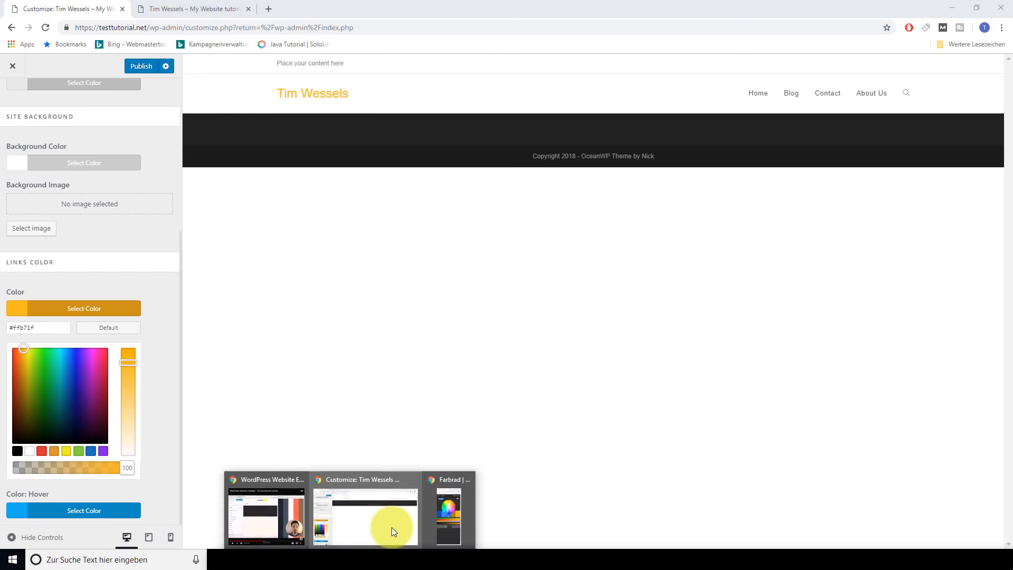
click(447, 517)
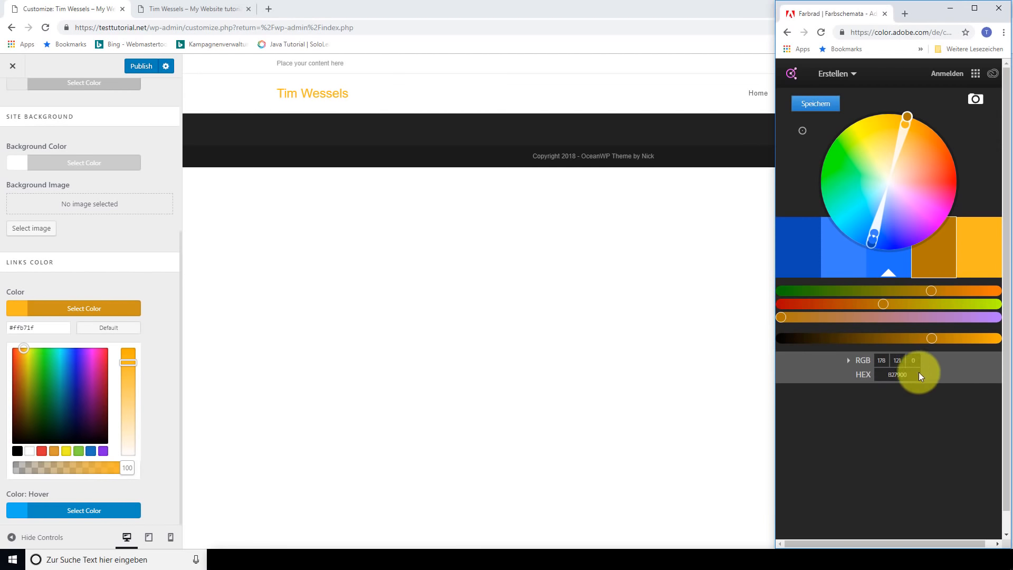
right_click(900, 374)
click(846, 438)
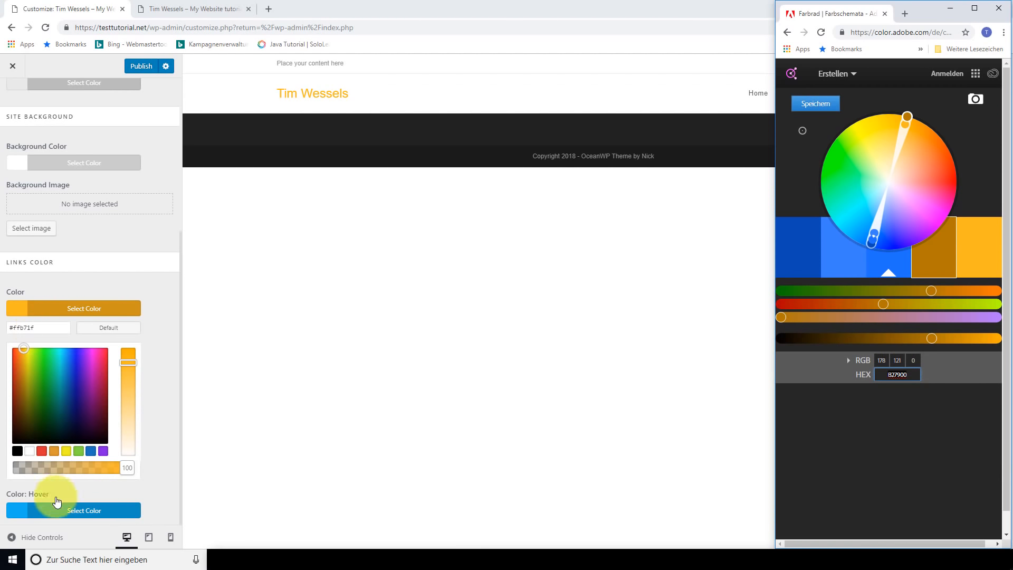
click(59, 509)
drag(47, 366, 1, 375)
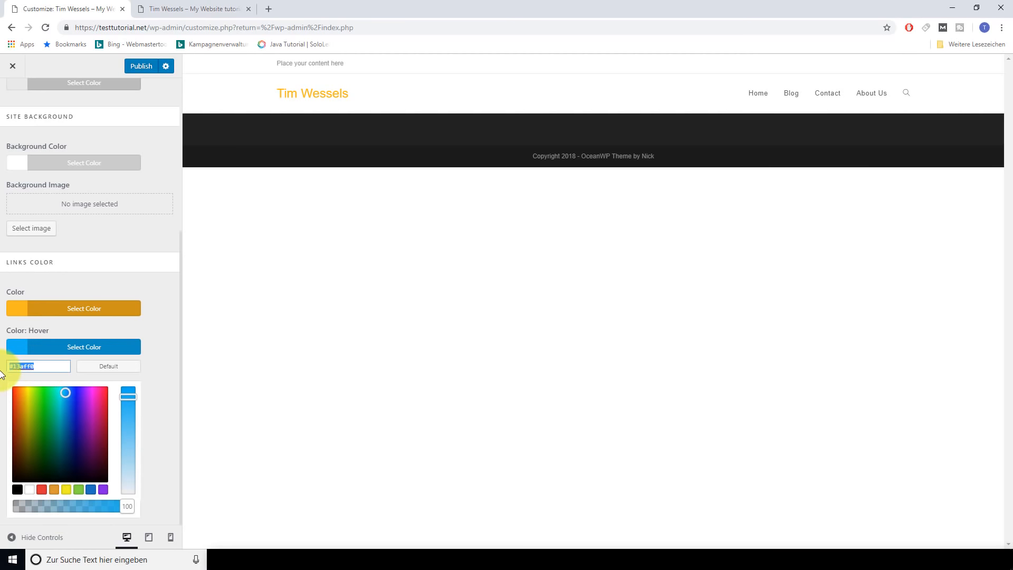
text(#b27900)
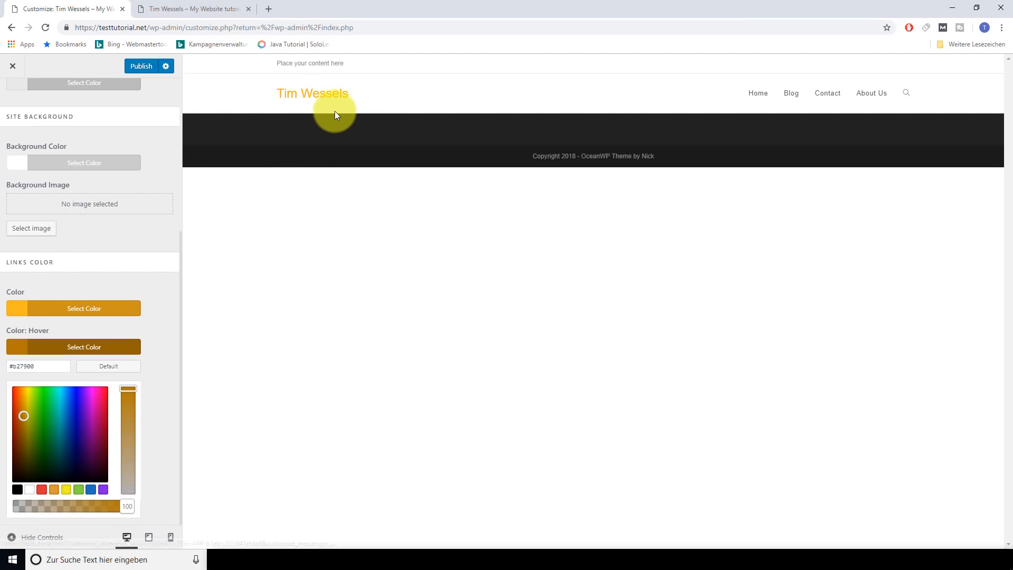
click(165, 441)
scroll(170, 424, up, 5)
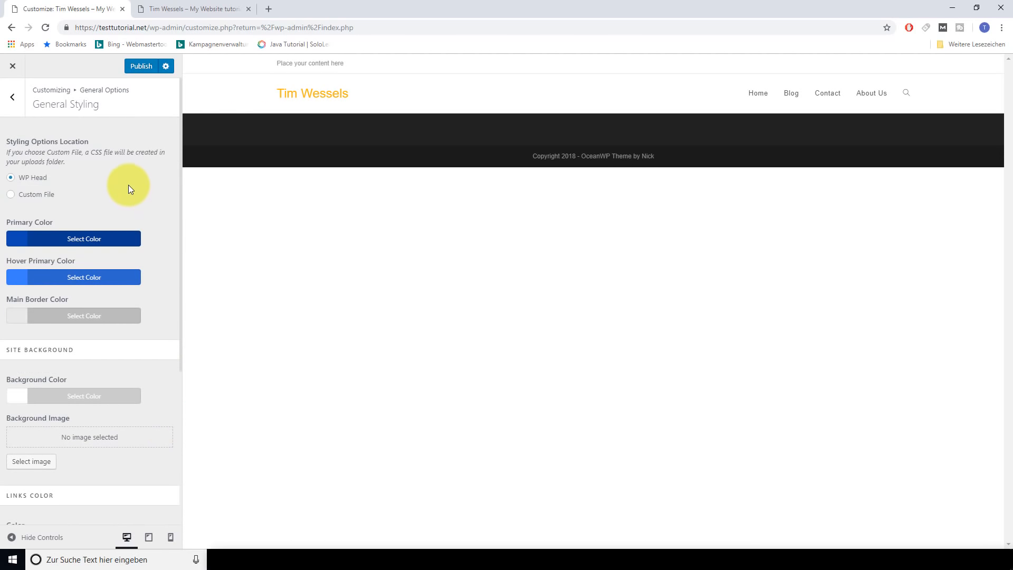
Publish the new colour scheme and return to the Customizer's main section list
scroll(140, 305, down, 1)
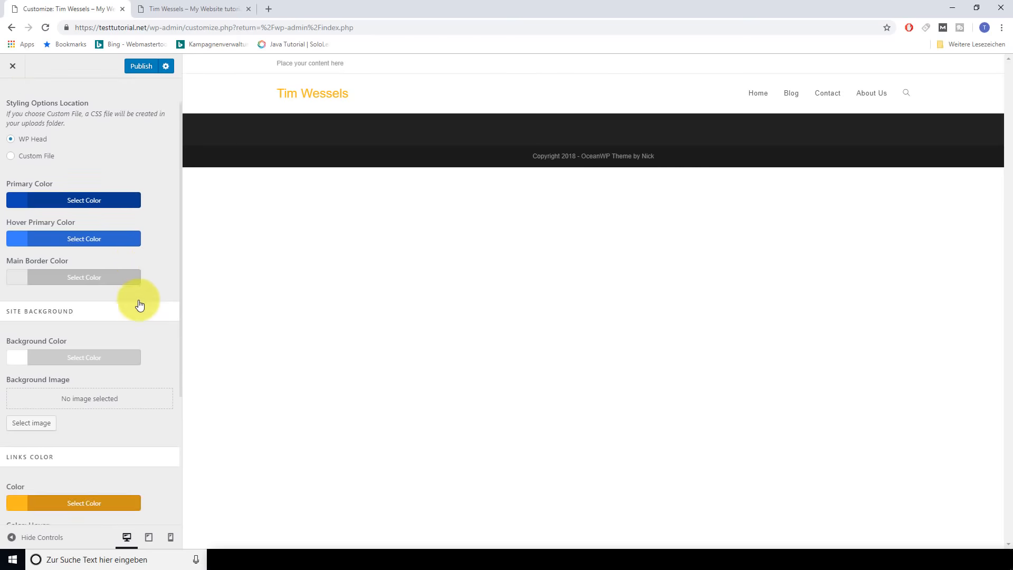
scroll(140, 301, down, 4)
scroll(106, 309, up, 1)
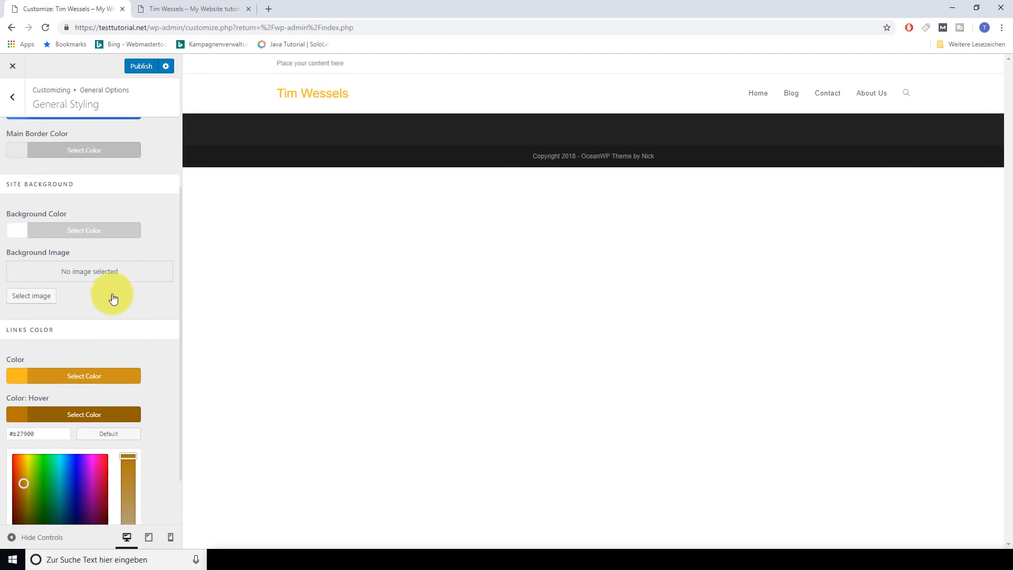
scroll(113, 299, up, 3)
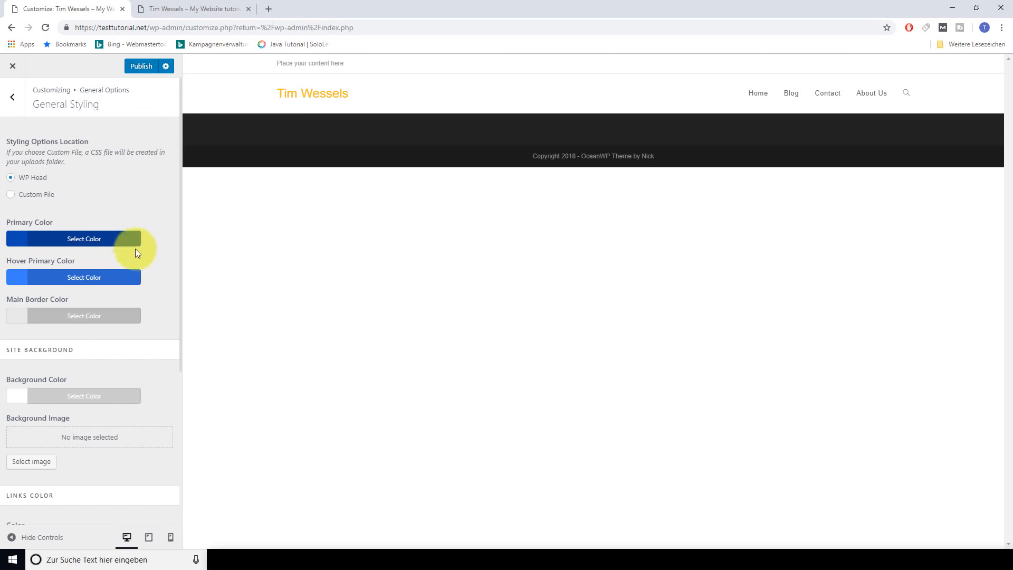
click(140, 68)
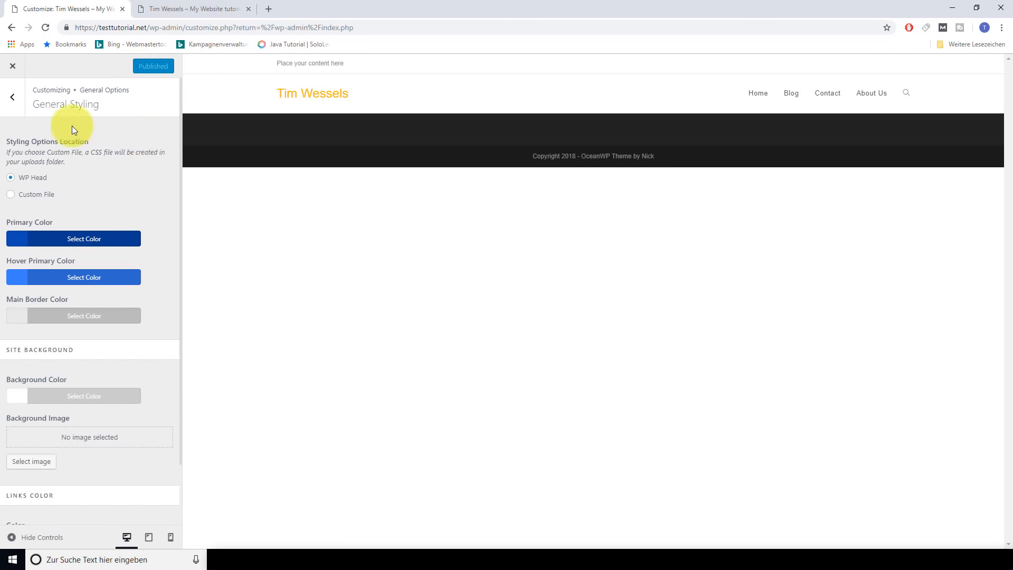
click(13, 100)
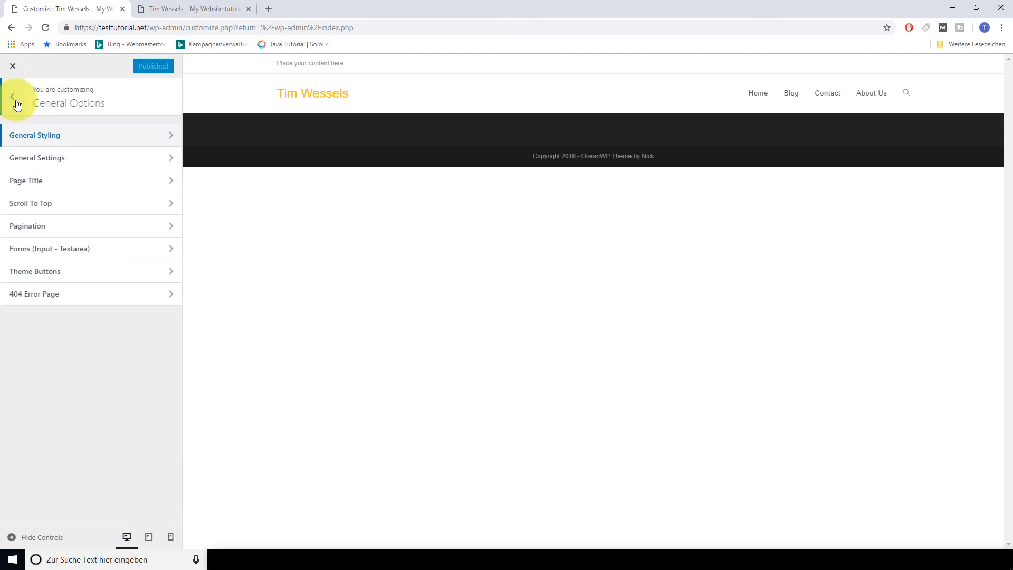
click(18, 105)
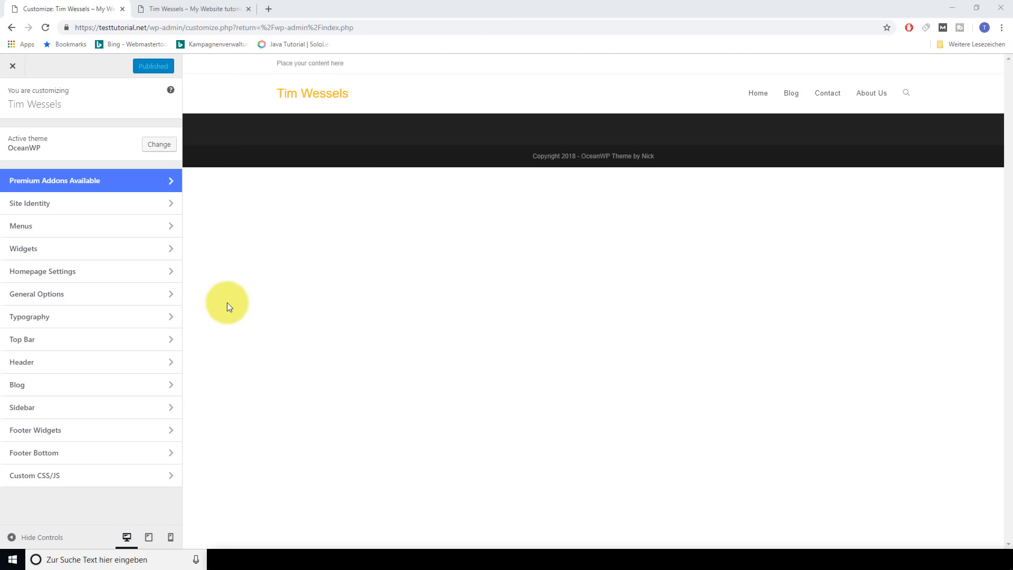
In Top Bar > General, leave full width off, show on all devices, keep Left Content & Right Social
click(68, 339)
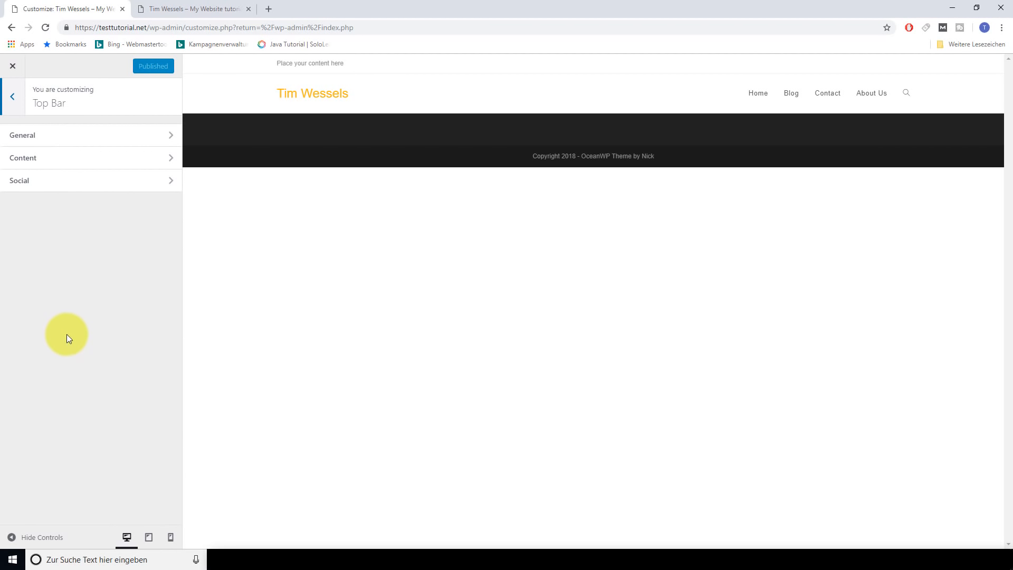
click(43, 138)
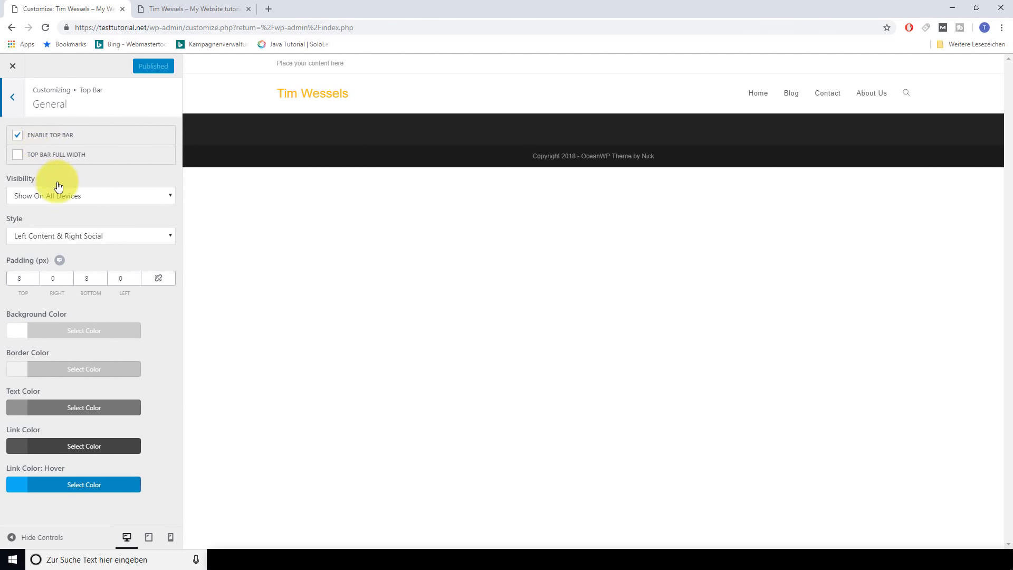
click(19, 158)
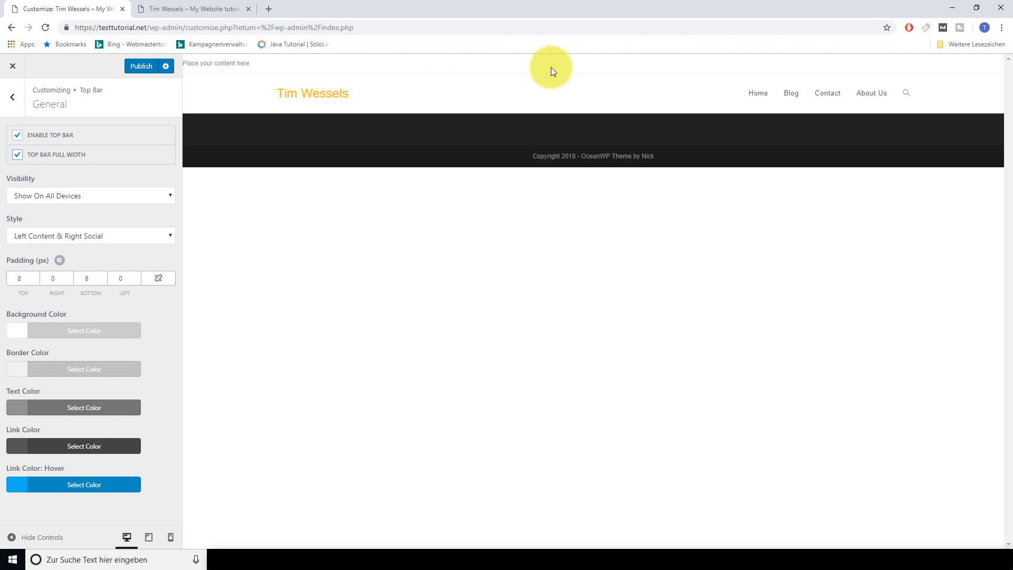
click(19, 159)
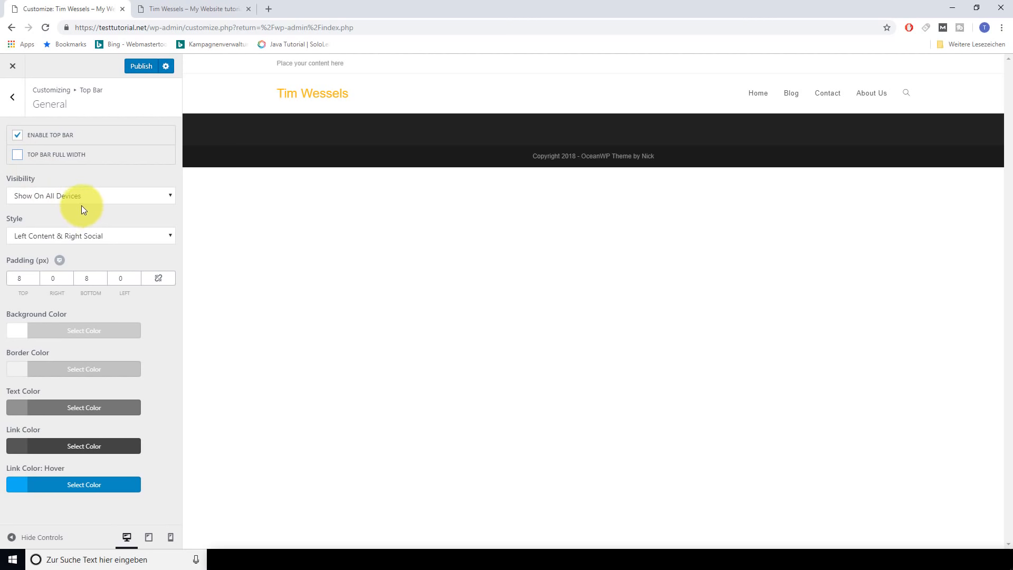
click(111, 200)
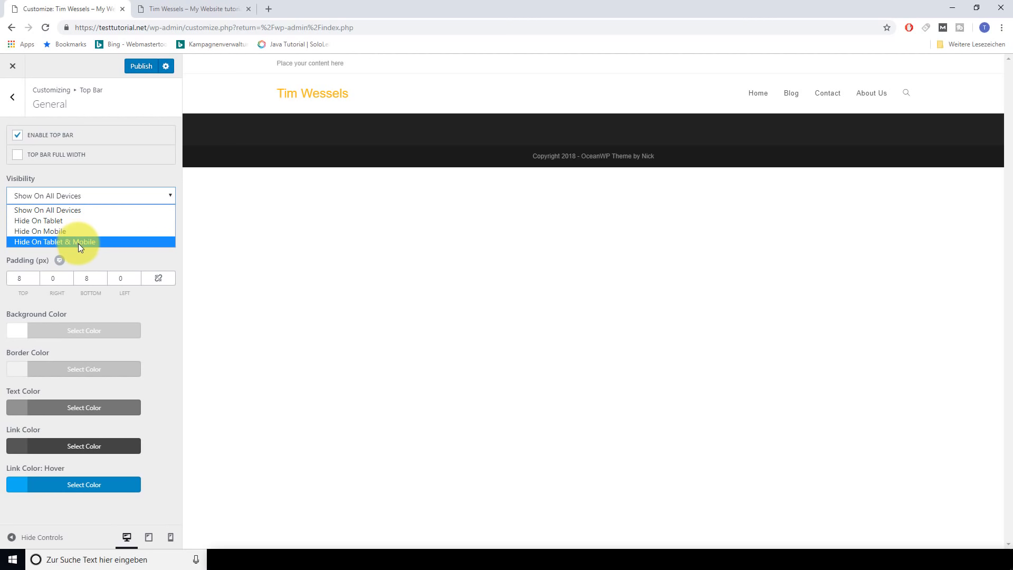
click(70, 211)
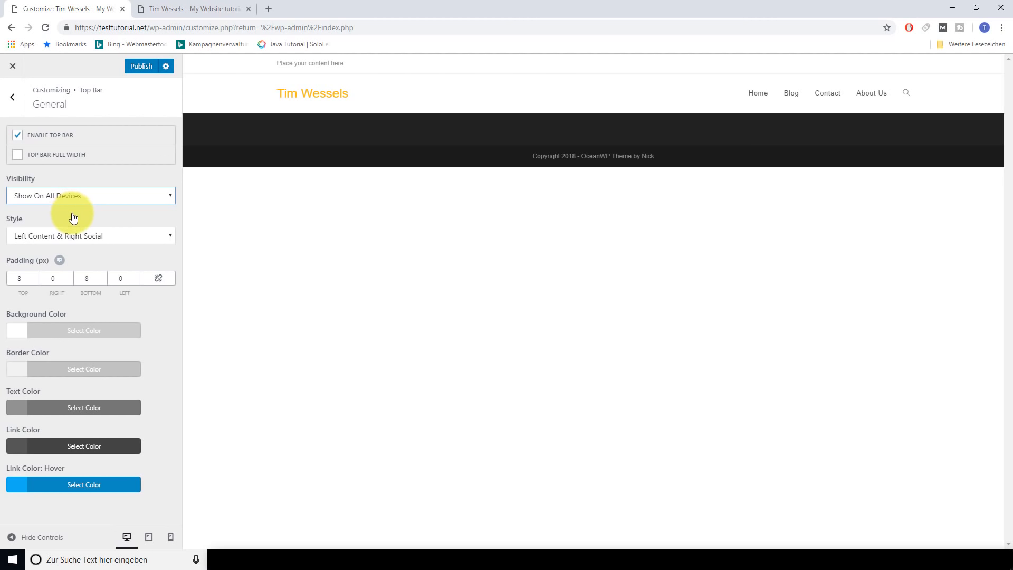
click(100, 238)
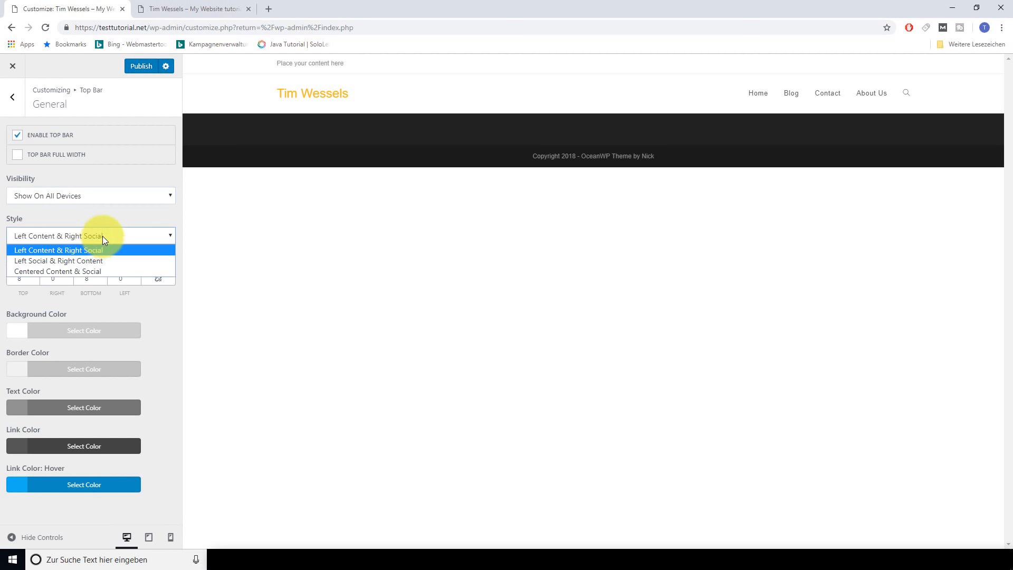
click(99, 271)
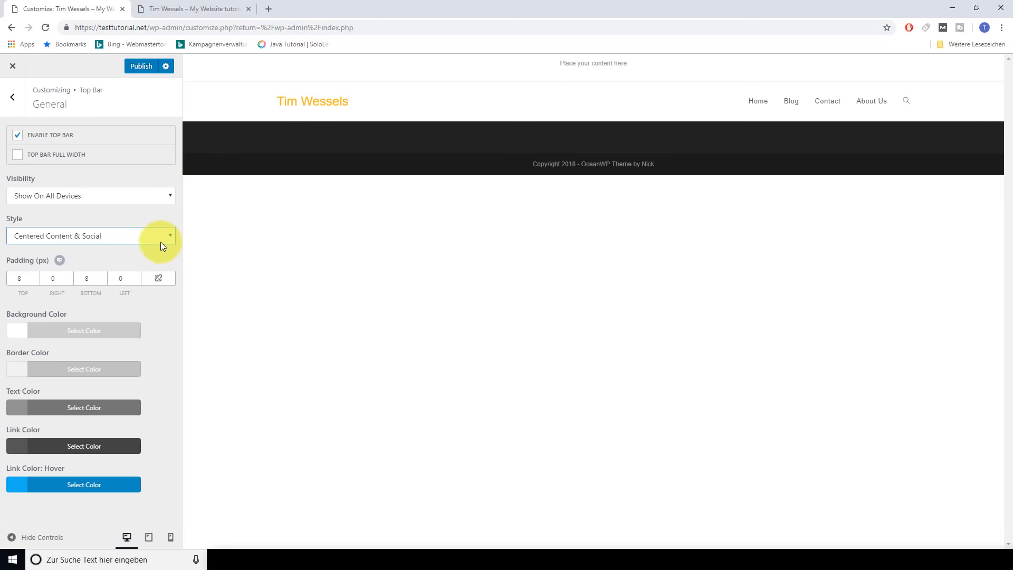
click(161, 241)
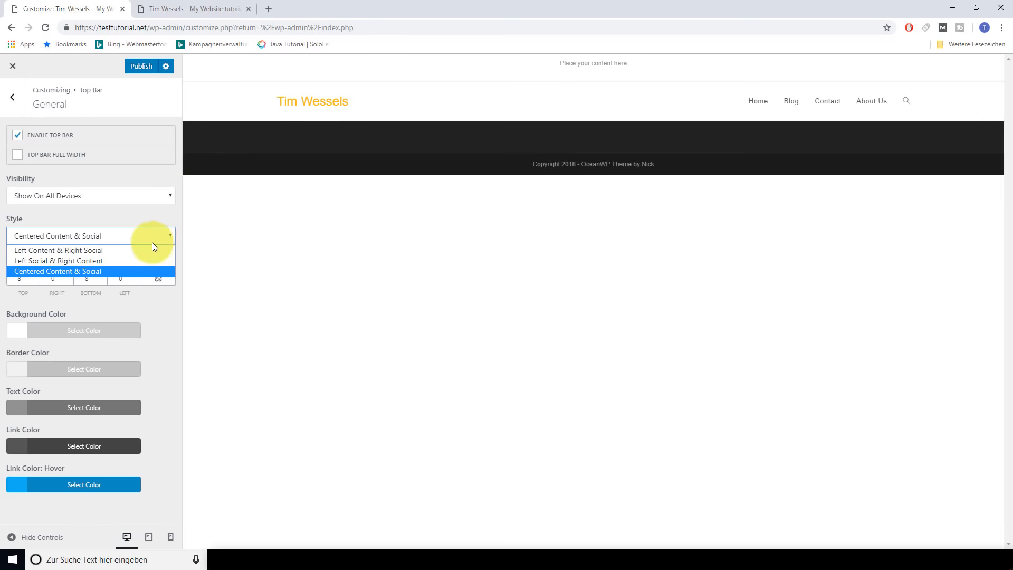
click(120, 248)
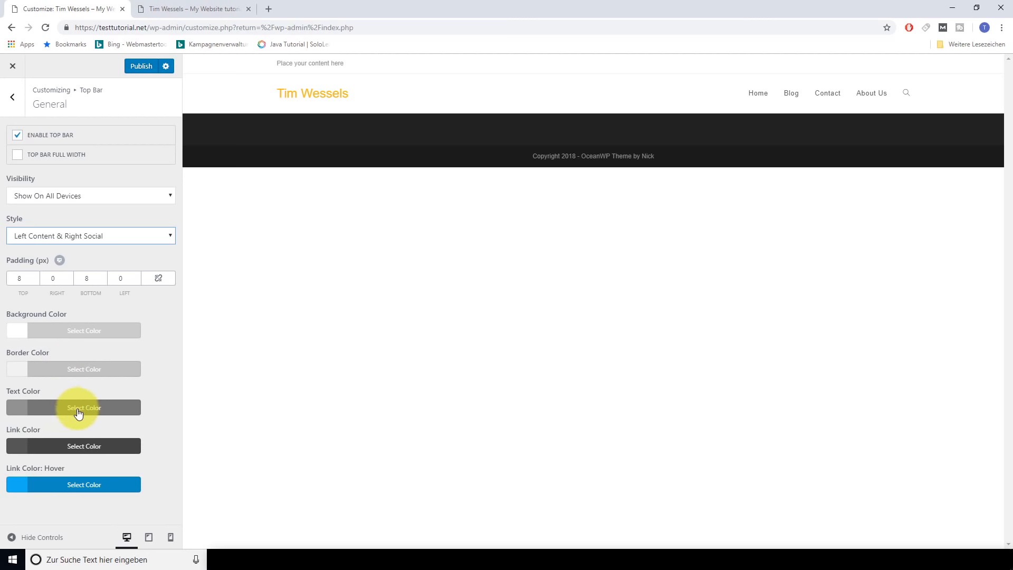
Copy 0B48B2 from Adobe Color and set it as the top bar Text Color
mouse_move(340, 536)
click(316, 493)
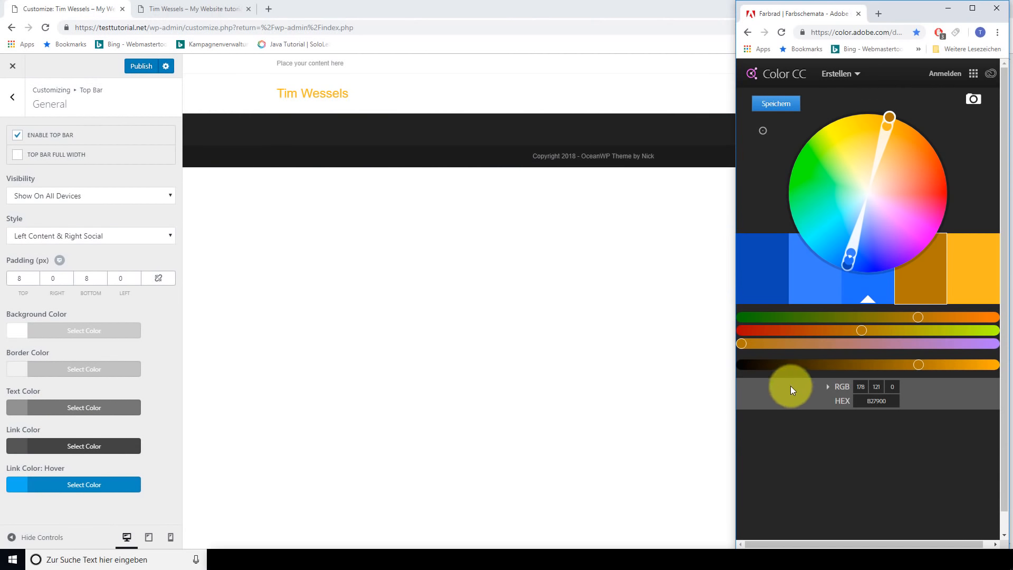
click(765, 278)
double_click(876, 401)
right_click(877, 401)
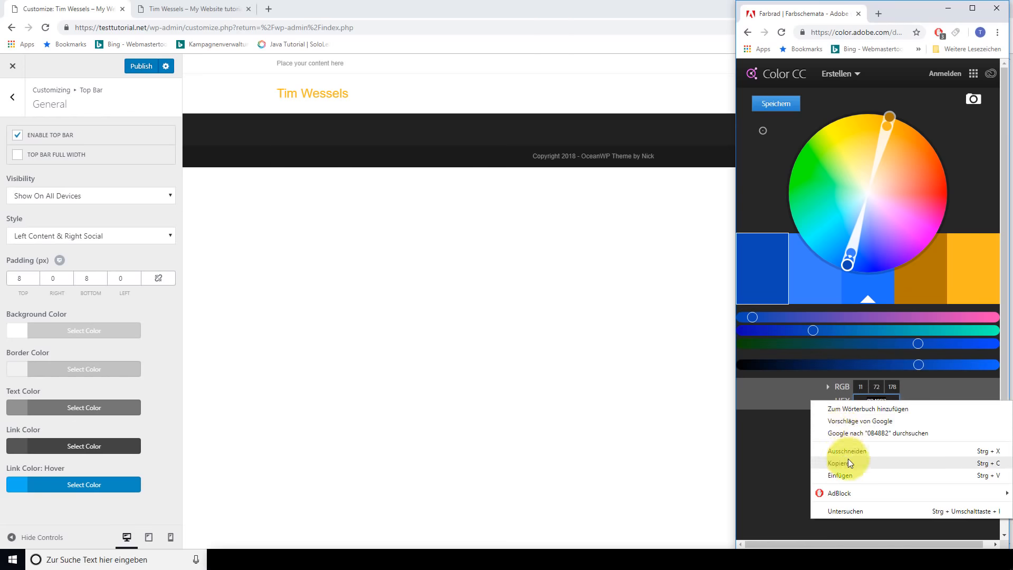
click(844, 459)
click(45, 407)
click(10, 427)
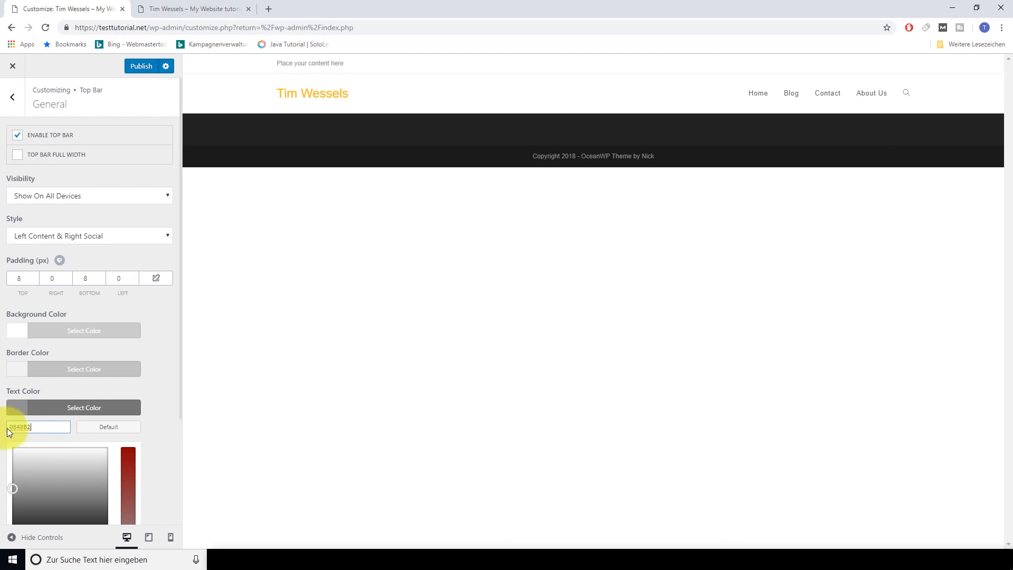
text(#0b48b2)
Copy 3881FF from Adobe Color and set it as the top bar Link Color
click(347, 551)
scroll(127, 370, down, 3)
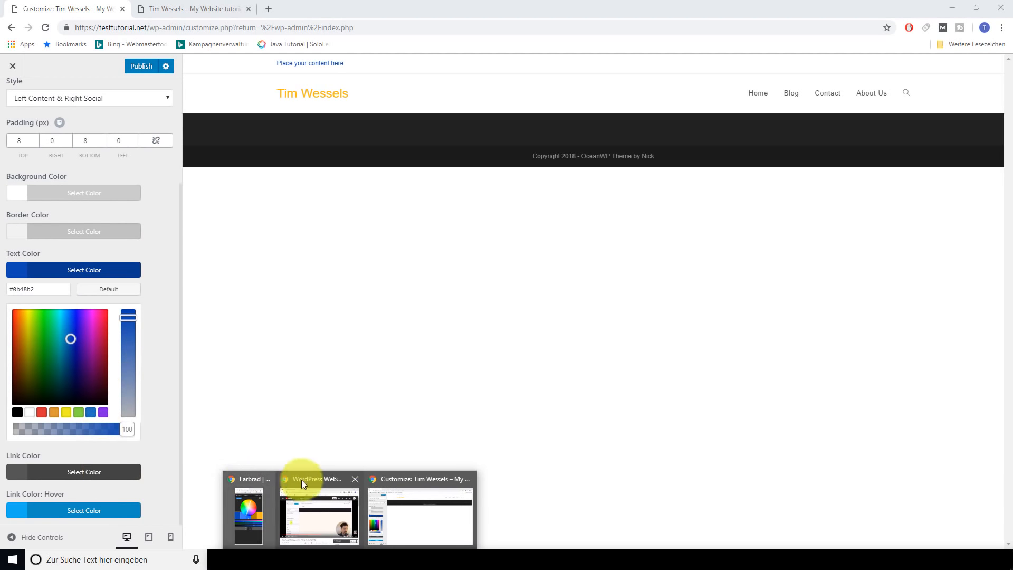
click(247, 498)
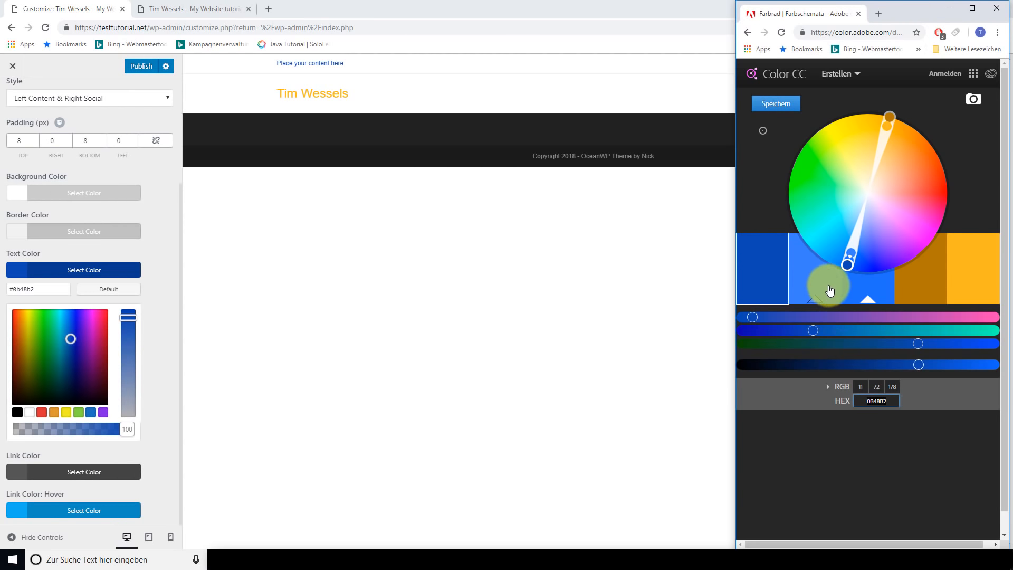
click(828, 289)
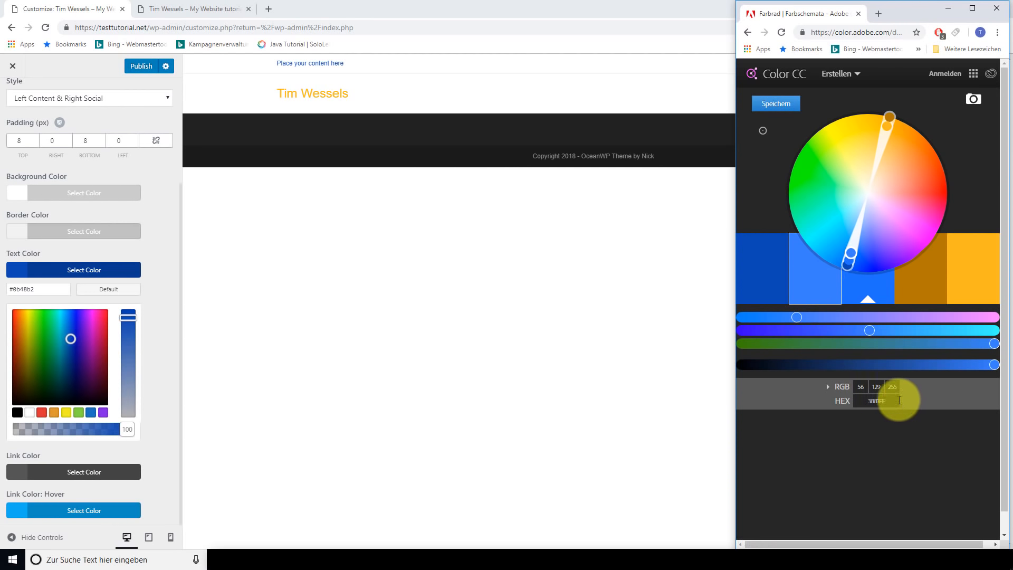
drag(895, 401, 841, 402)
key(ctrl+c)
right_click(885, 401)
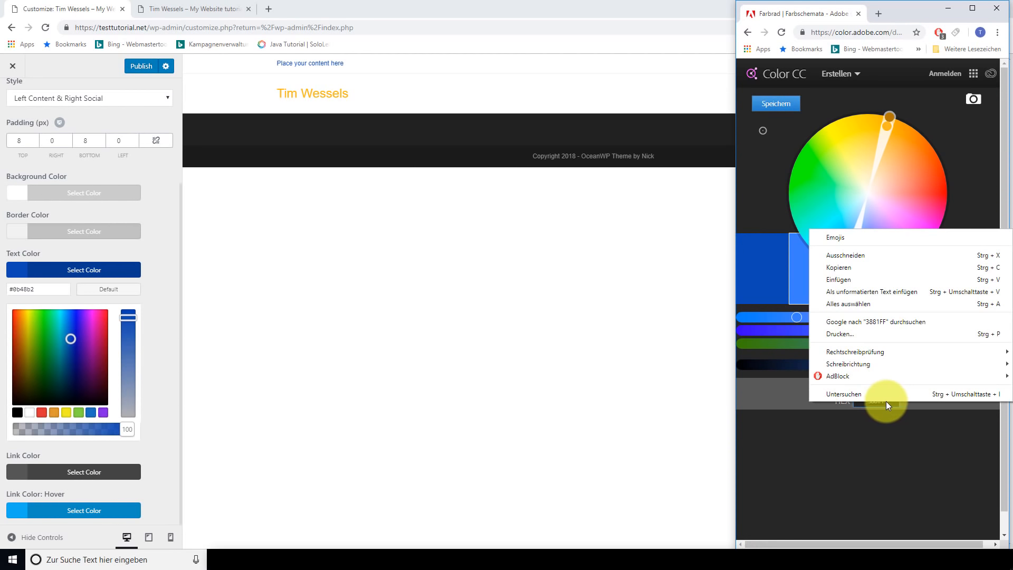
click(840, 268)
click(81, 477)
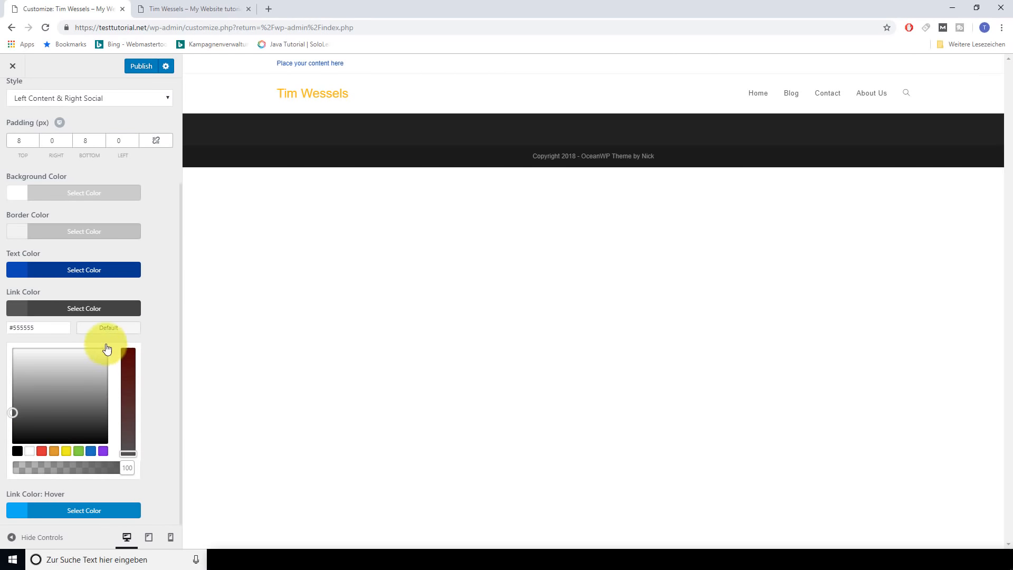
click(18, 328)
key(ctrl+v)
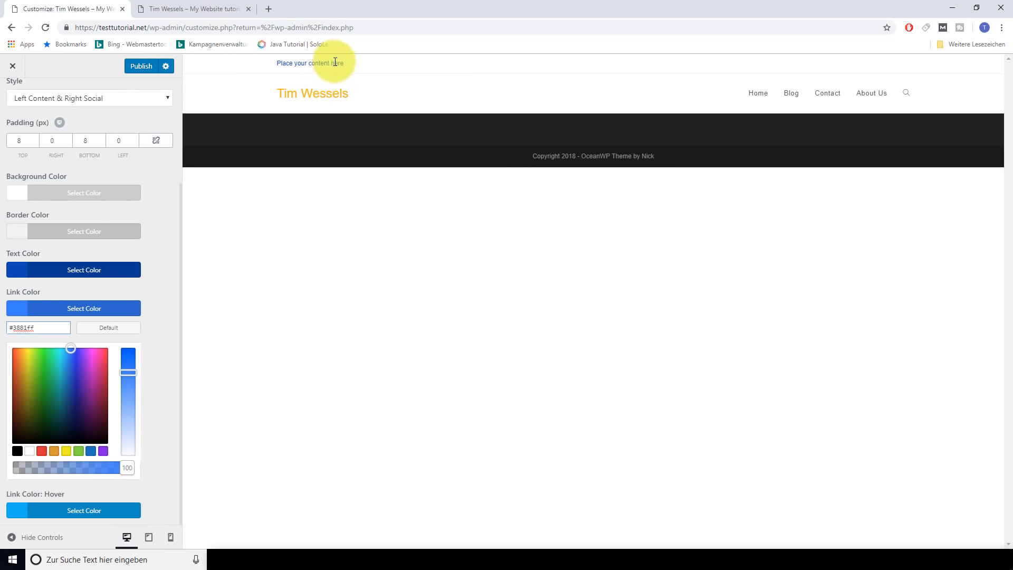
Set the top bar link hover colour to #1f71ff from the Adobe palette
click(100, 511)
click(340, 559)
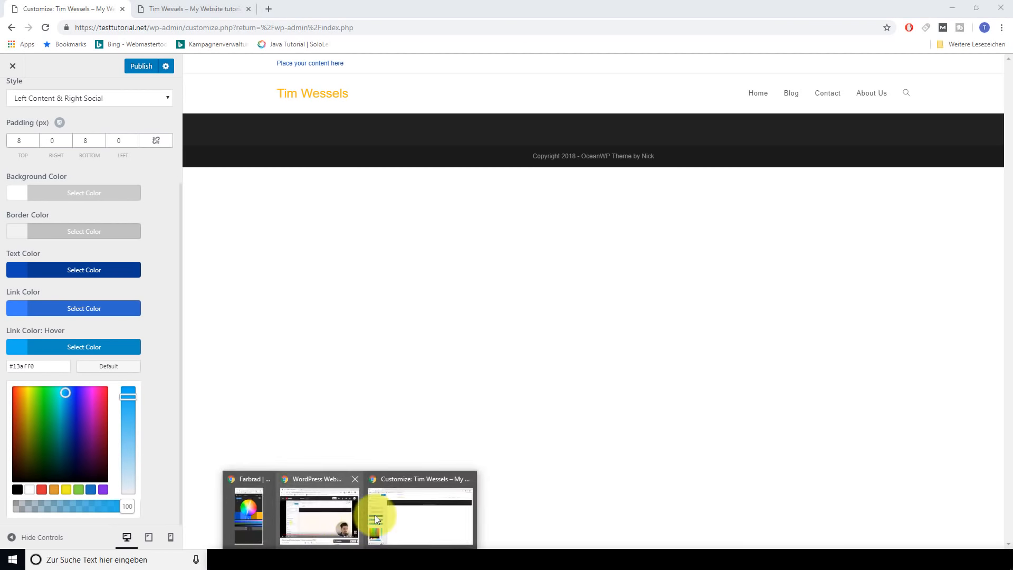
click(249, 514)
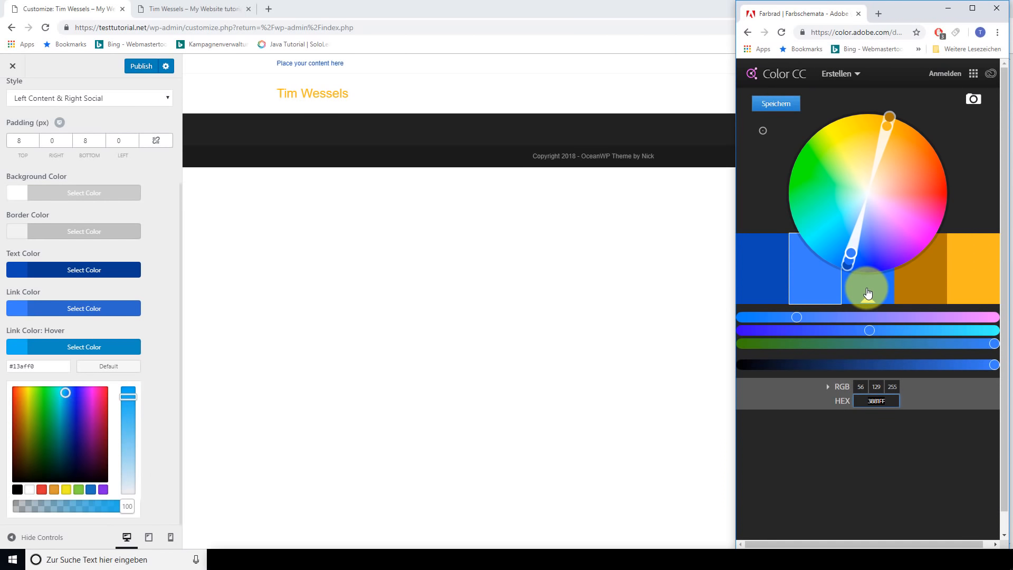
click(868, 292)
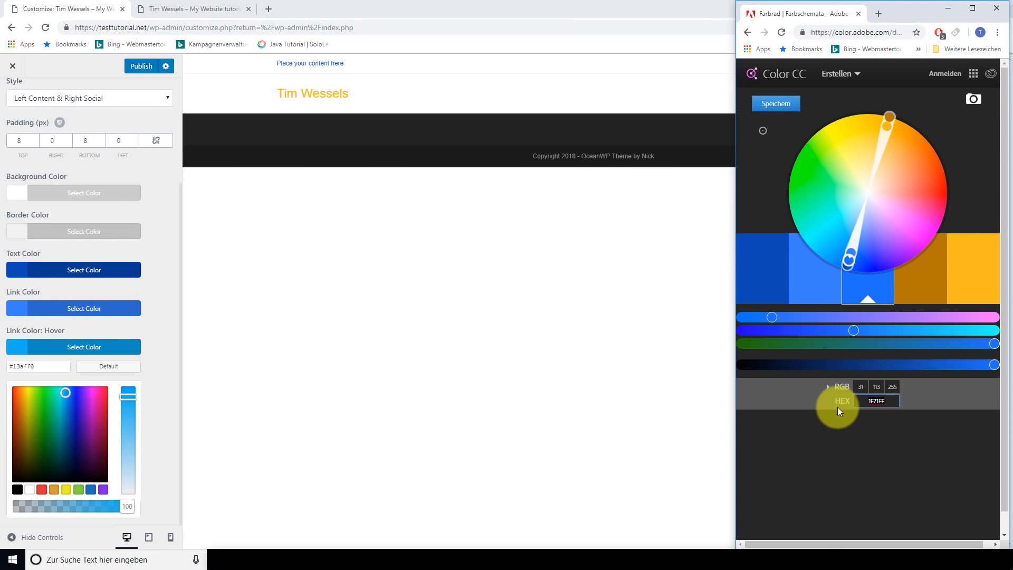
click(43, 353)
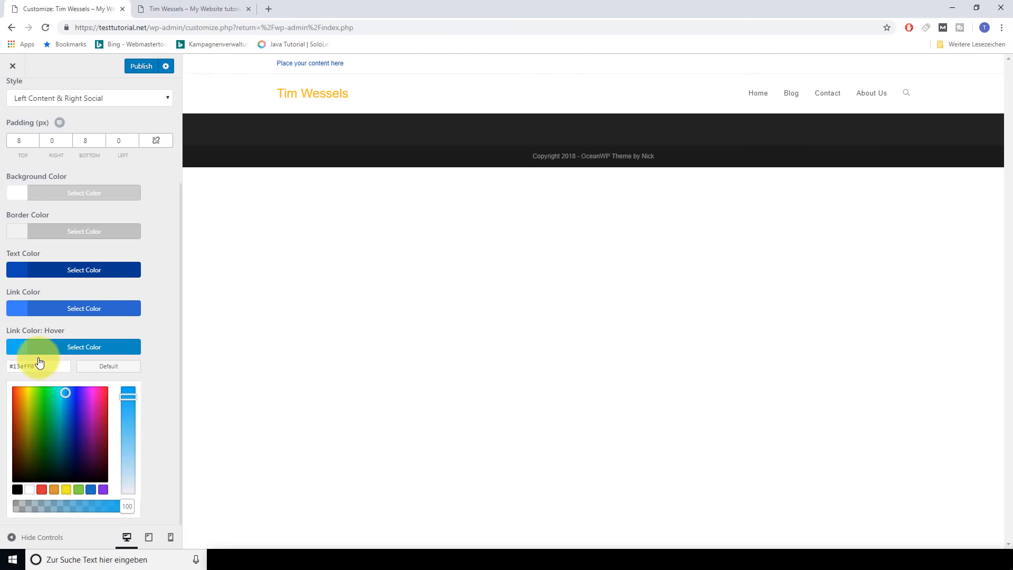
click(41, 489)
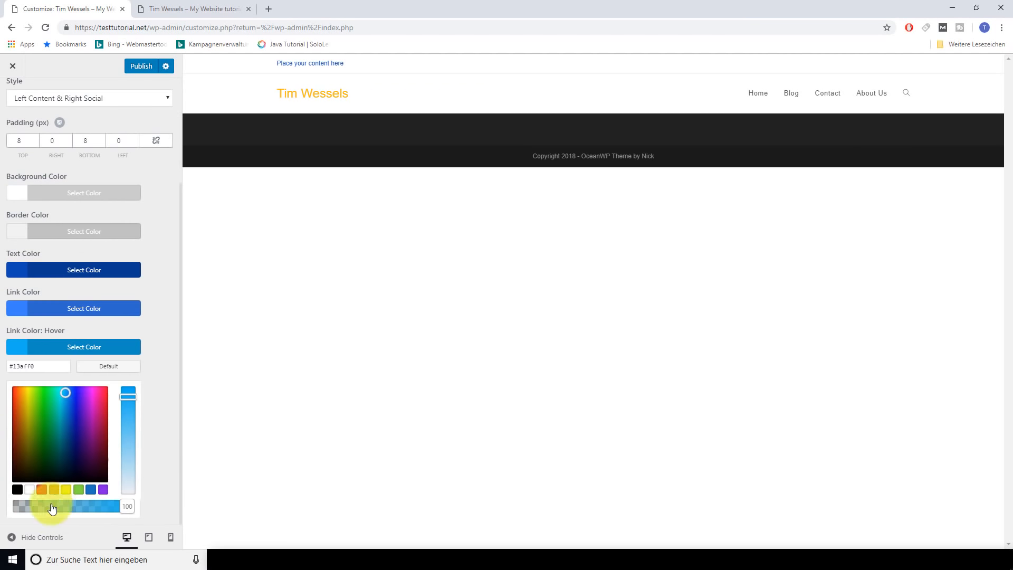
click(9, 364)
key(ctrl+a)
text(#1f71ff)
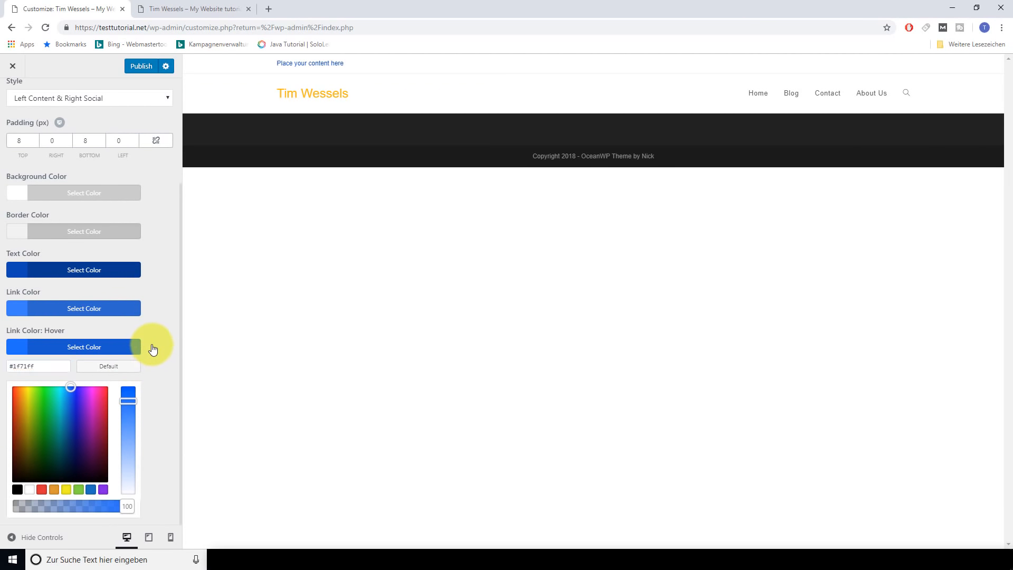
click(149, 348)
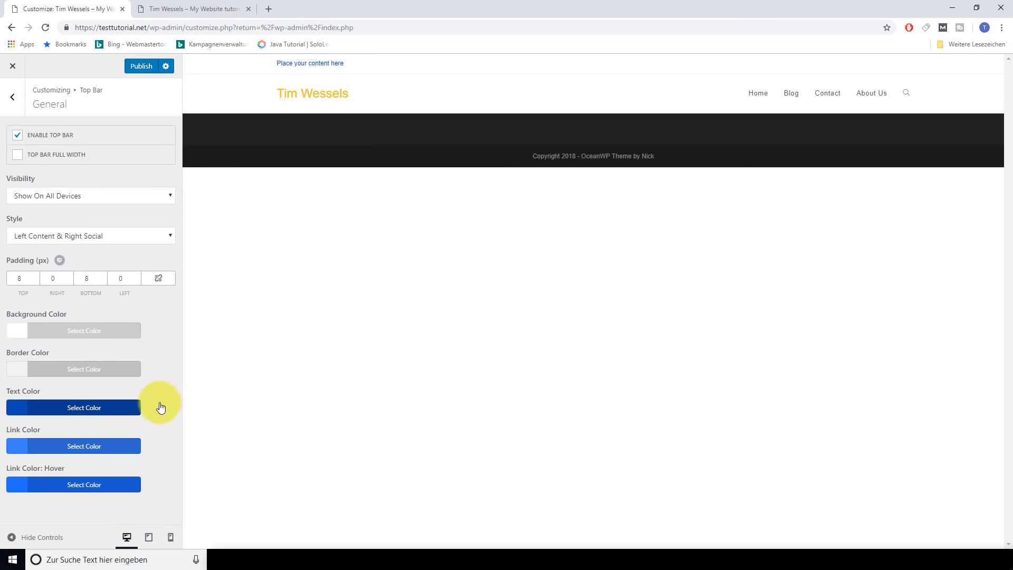
Set the top bar's top padding to 8 px and publish
click(27, 276)
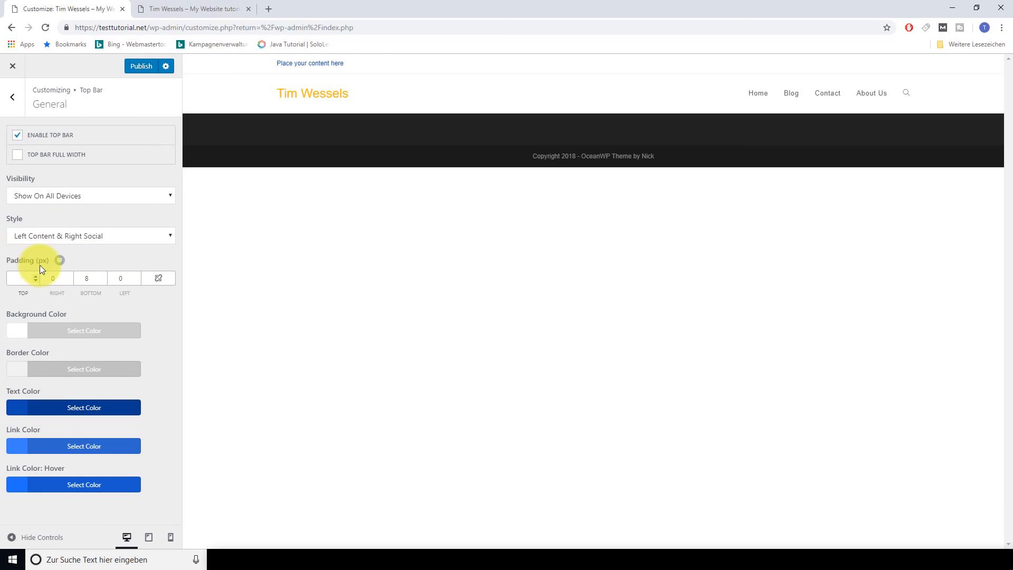
text(20)
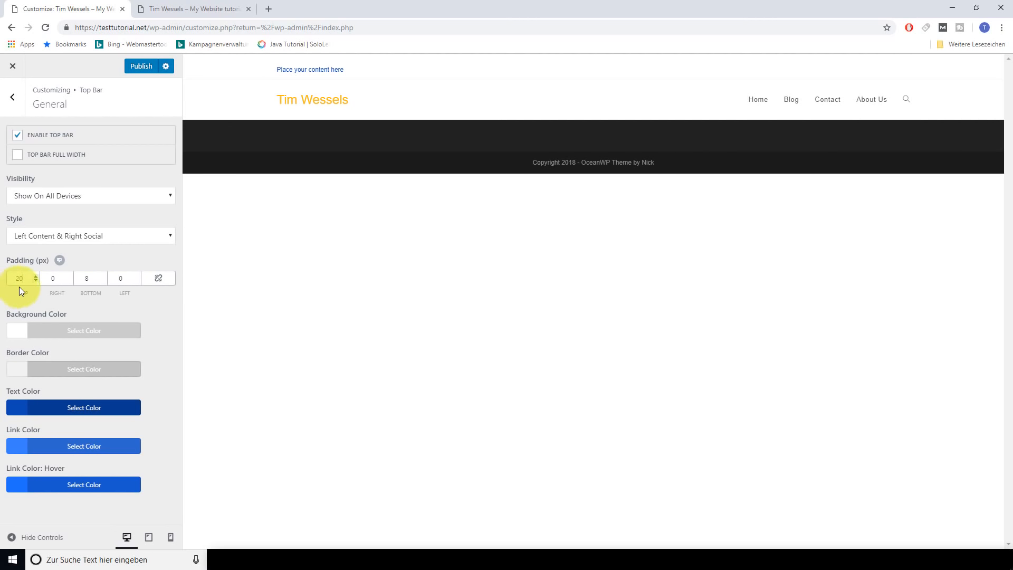
key(BackSpace)
key(BackSpace)
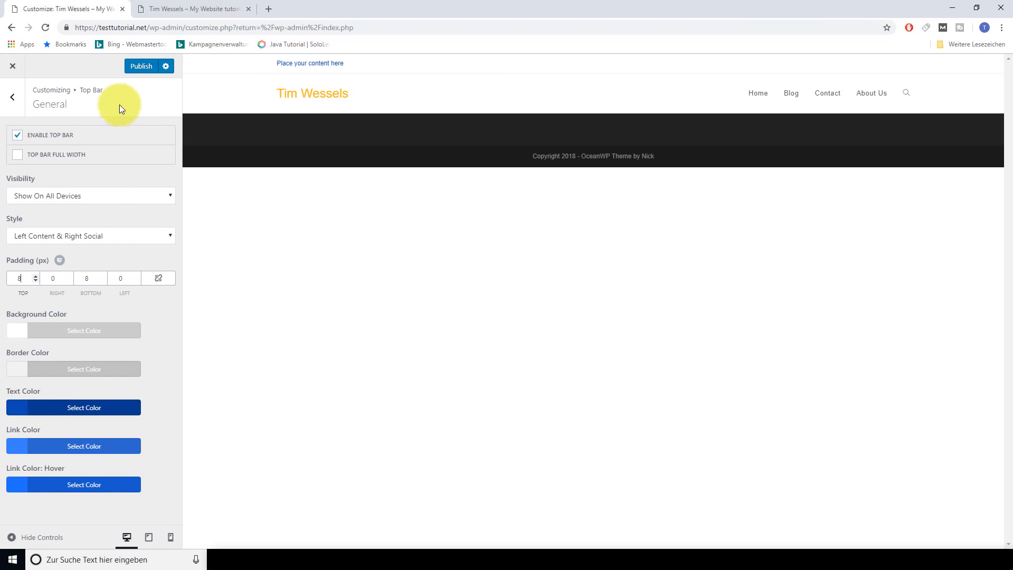
click(139, 66)
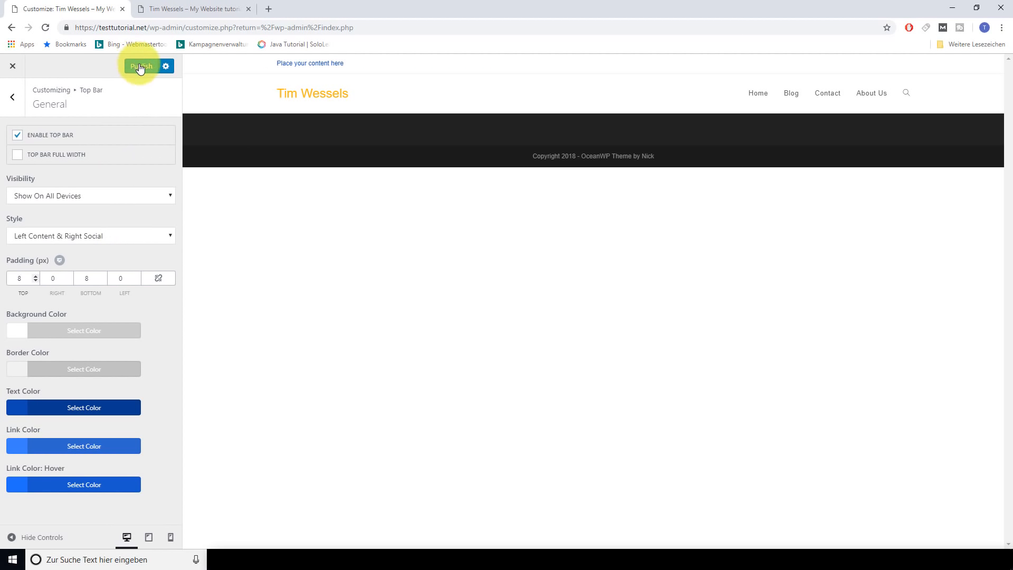
click(3, 103)
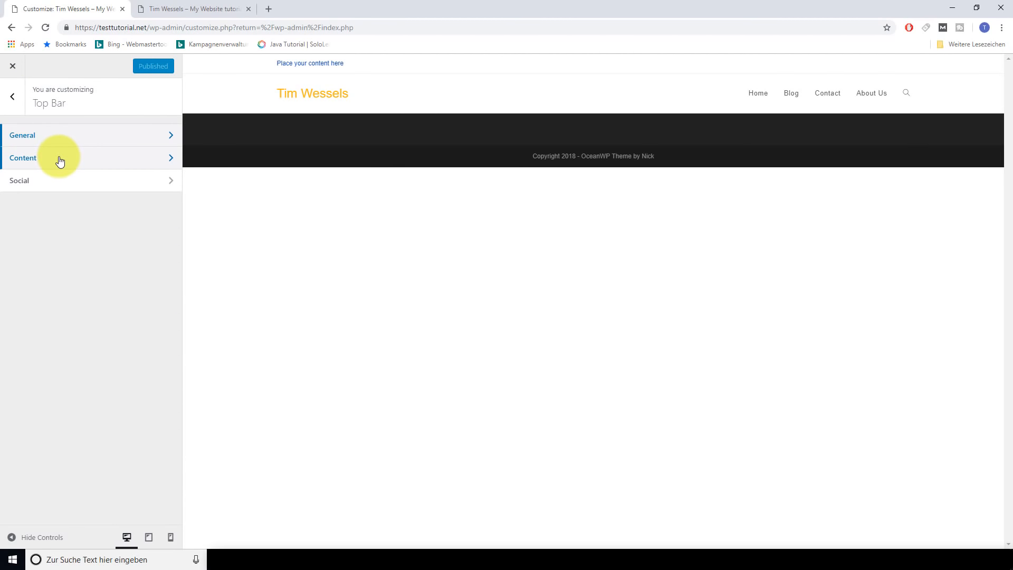
Replace the top bar placeholder content with a phone number and contact e-mail, then publish
click(28, 164)
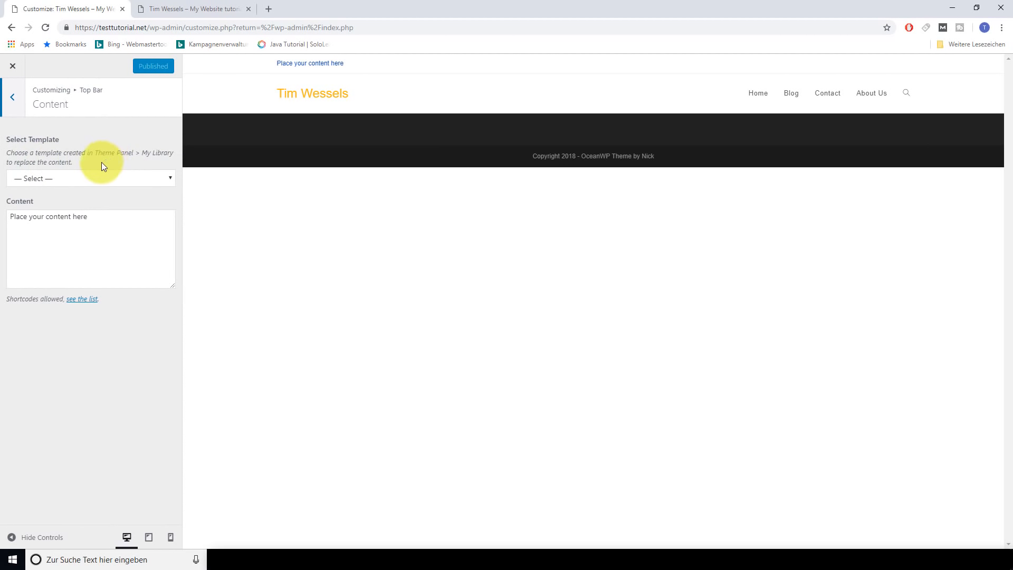
click(86, 178)
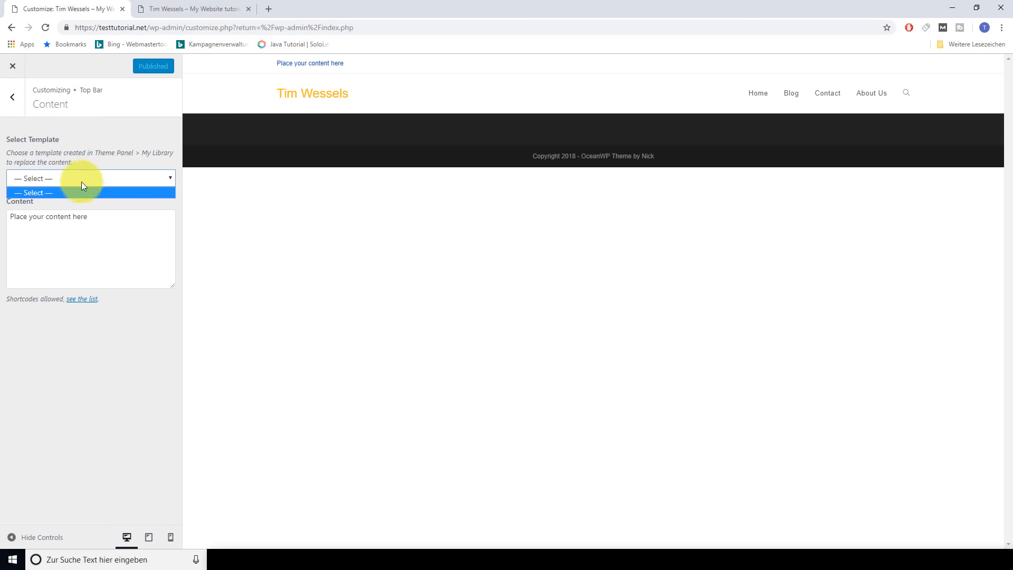
click(62, 193)
drag(89, 217, 3, 218)
key(BackSpace)
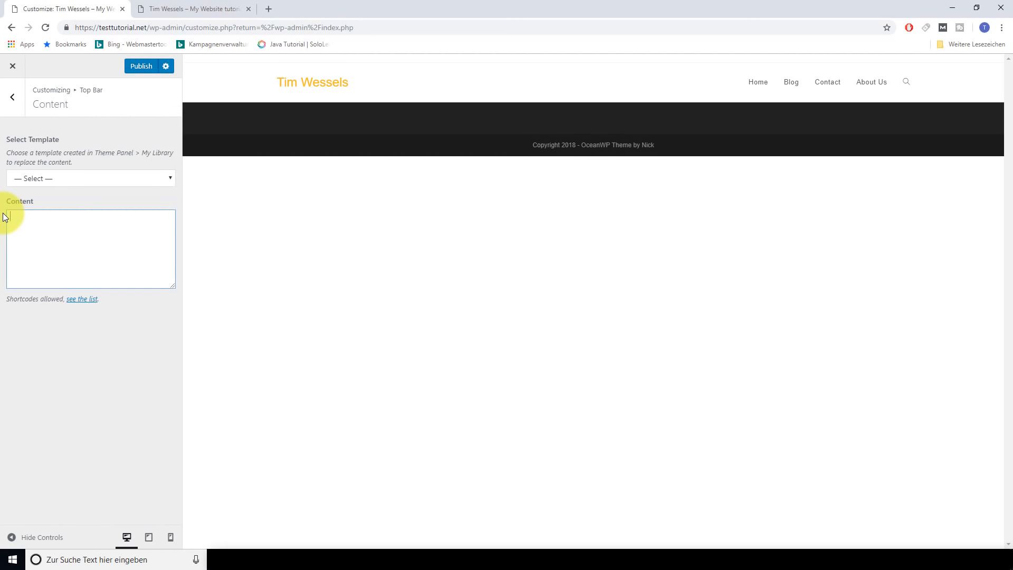
text(Phone :)
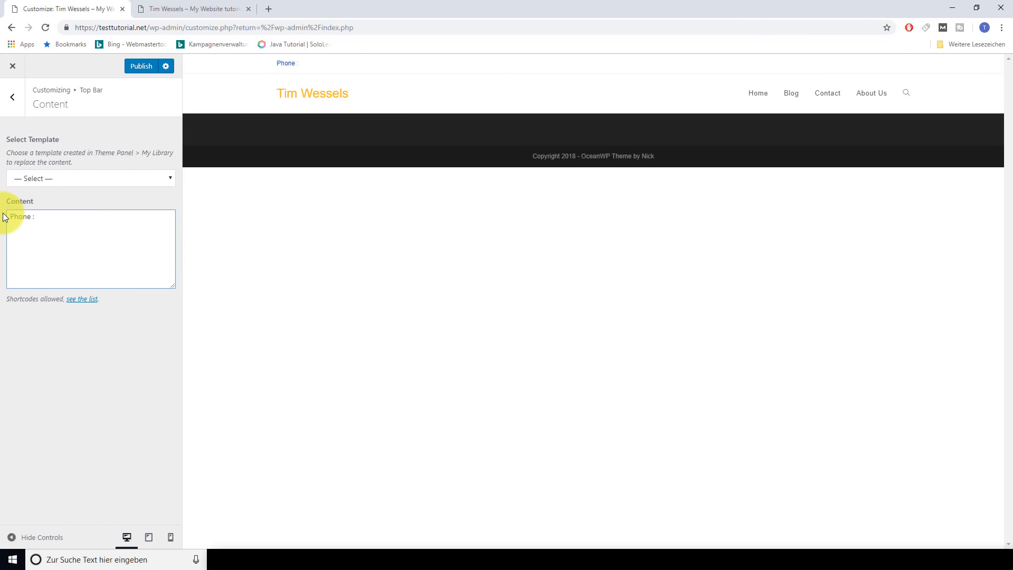
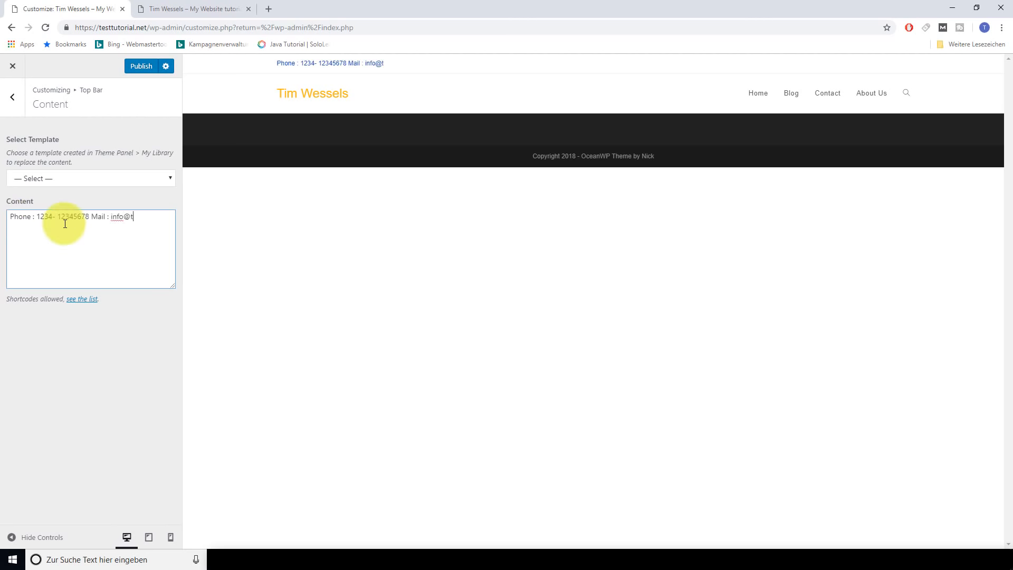
click(141, 62)
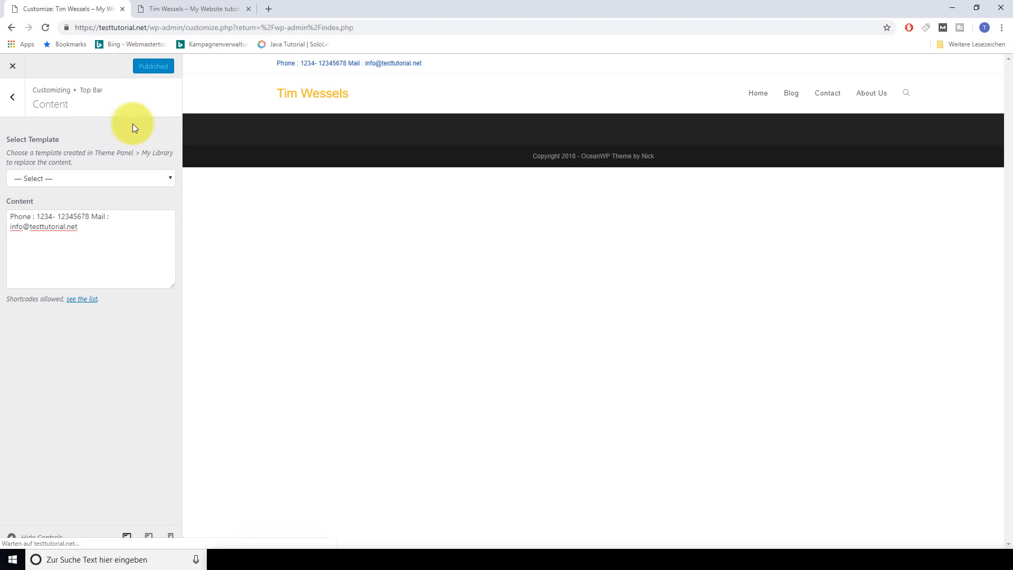
Open the Top Bar Social settings and enable social links
click(15, 104)
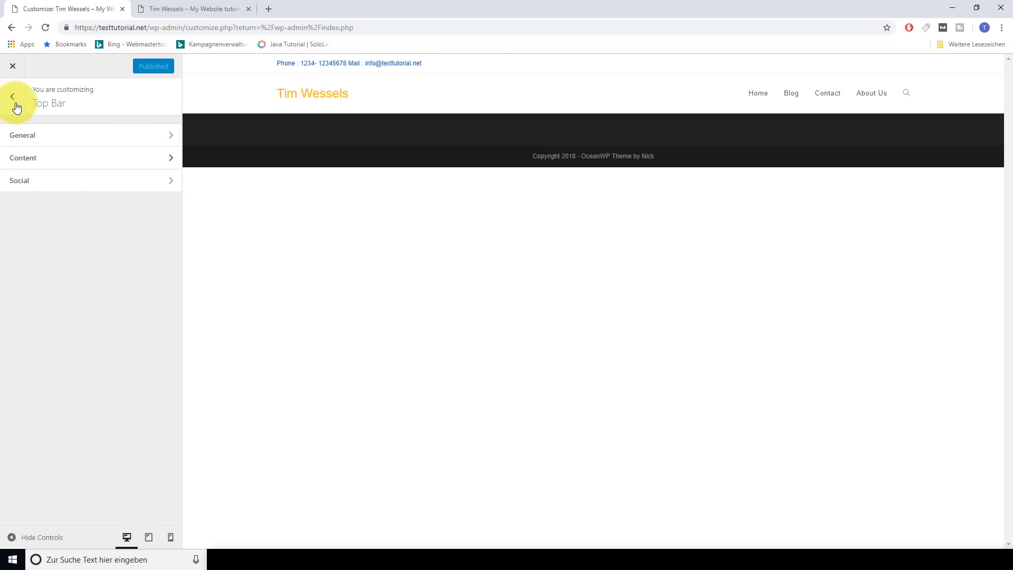
click(34, 186)
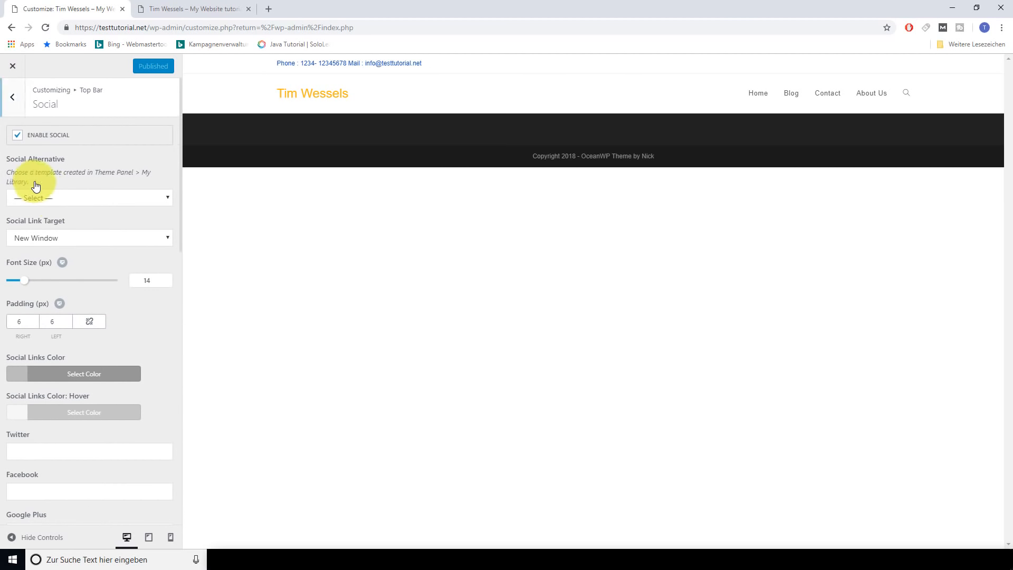
click(18, 135)
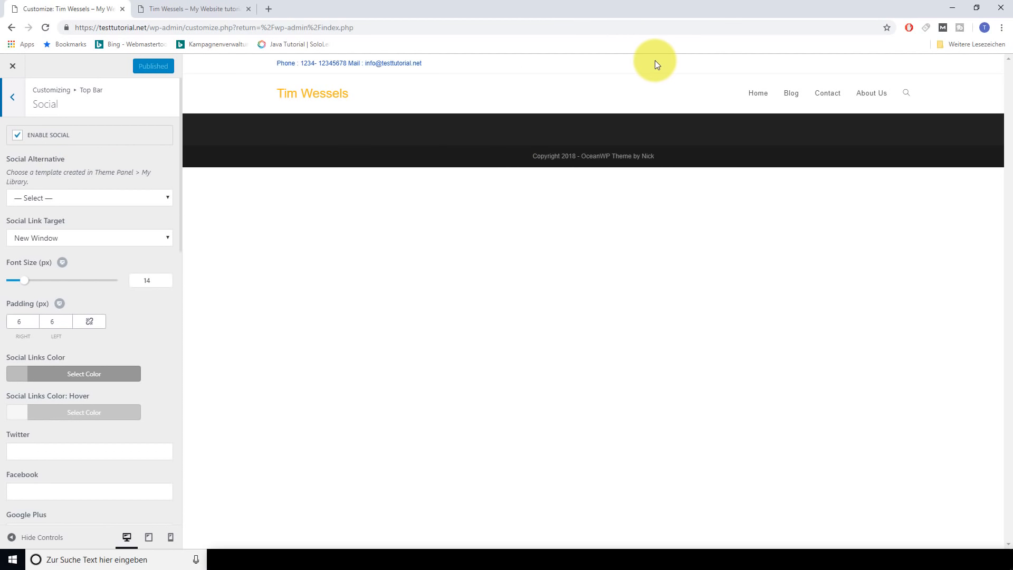
scroll(97, 171, down, 2)
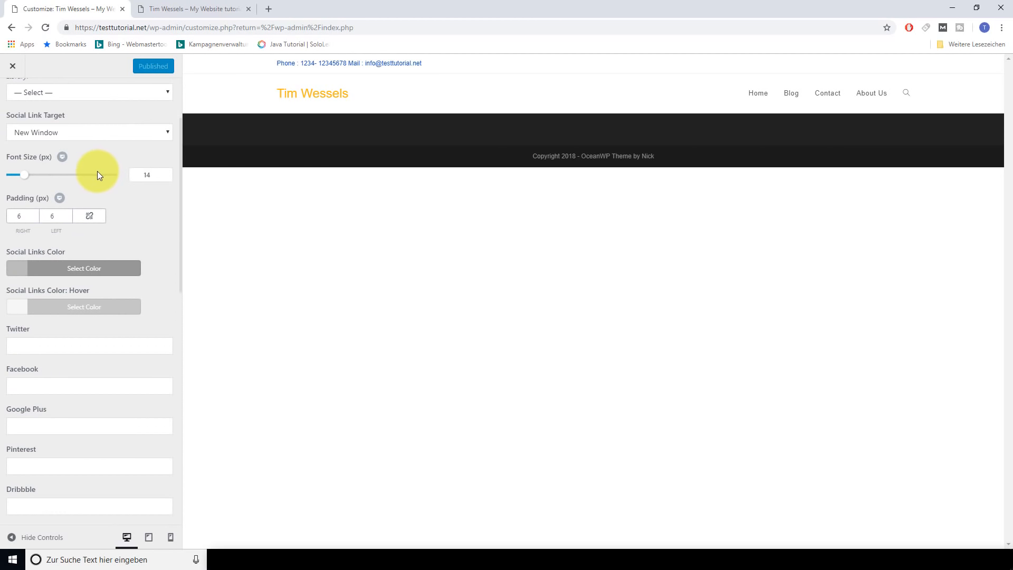
scroll(97, 171, up, 2)
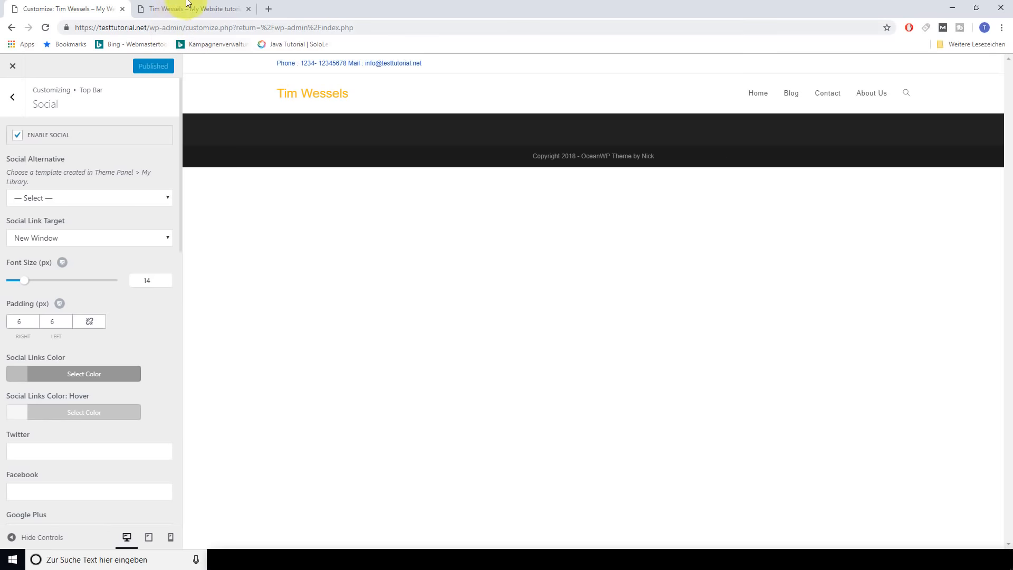
Set Social Link Target to New Window after trying Same Window, leaving link colour unchanged
click(154, 241)
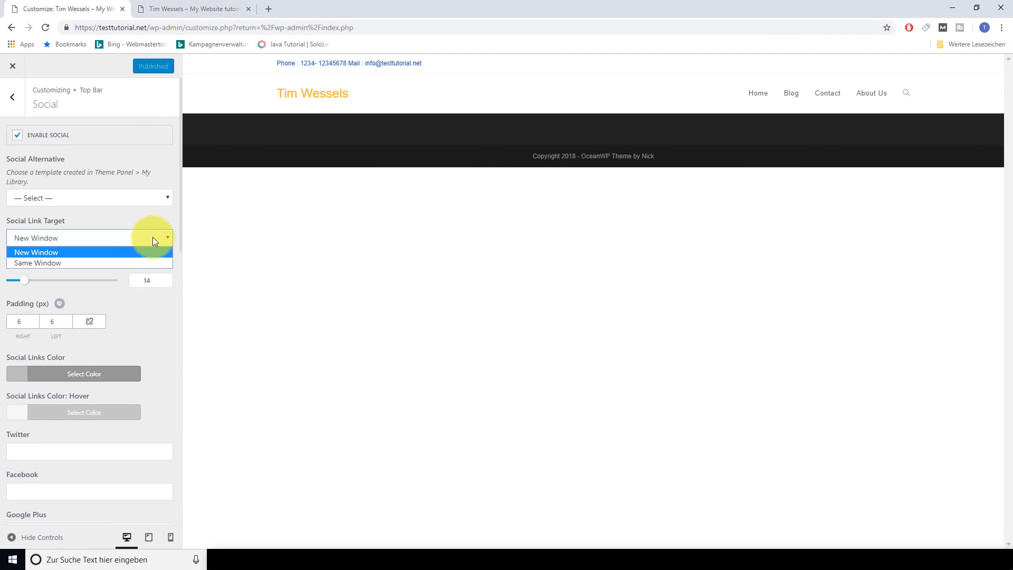
click(89, 264)
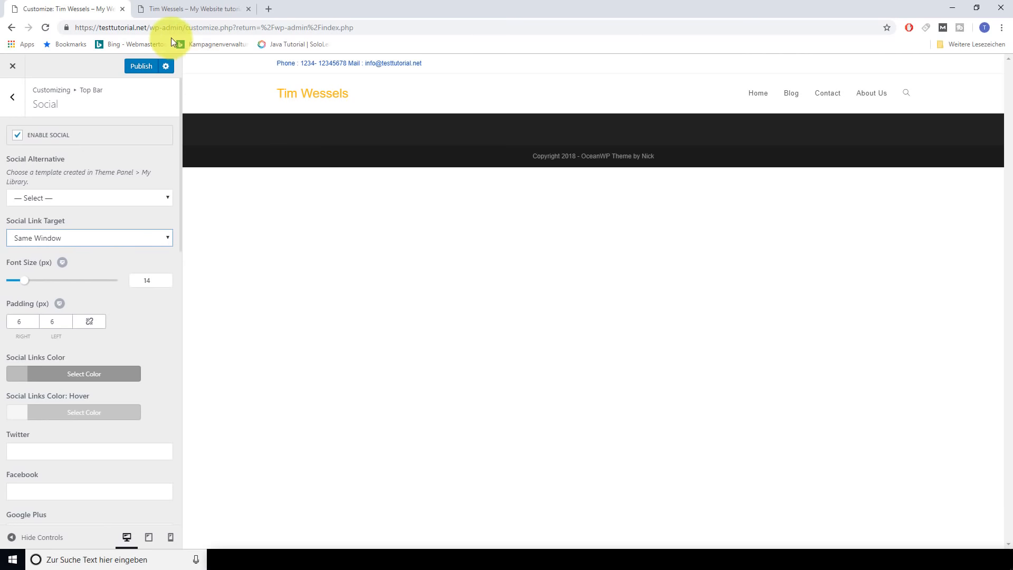
click(152, 237)
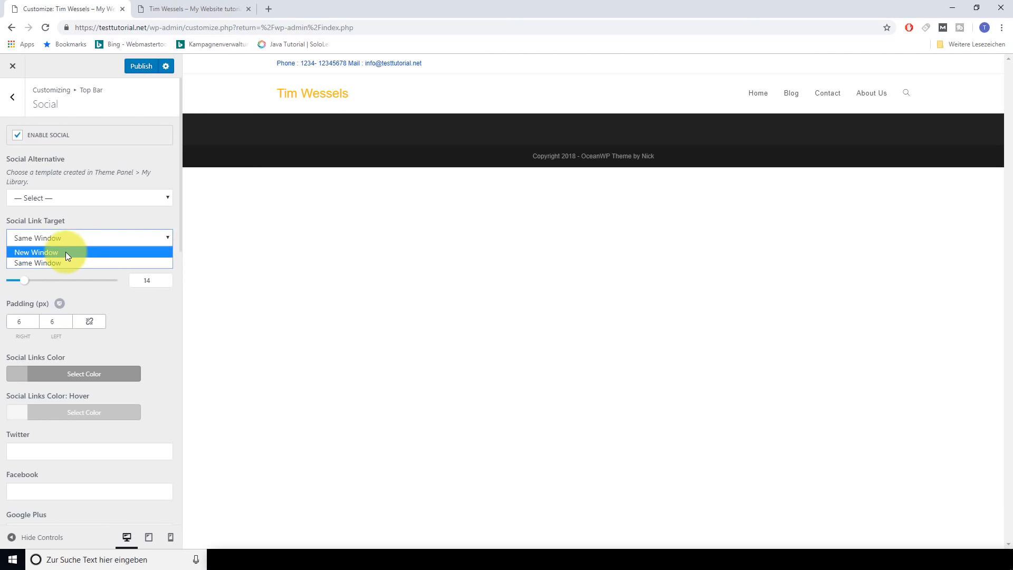
click(62, 252)
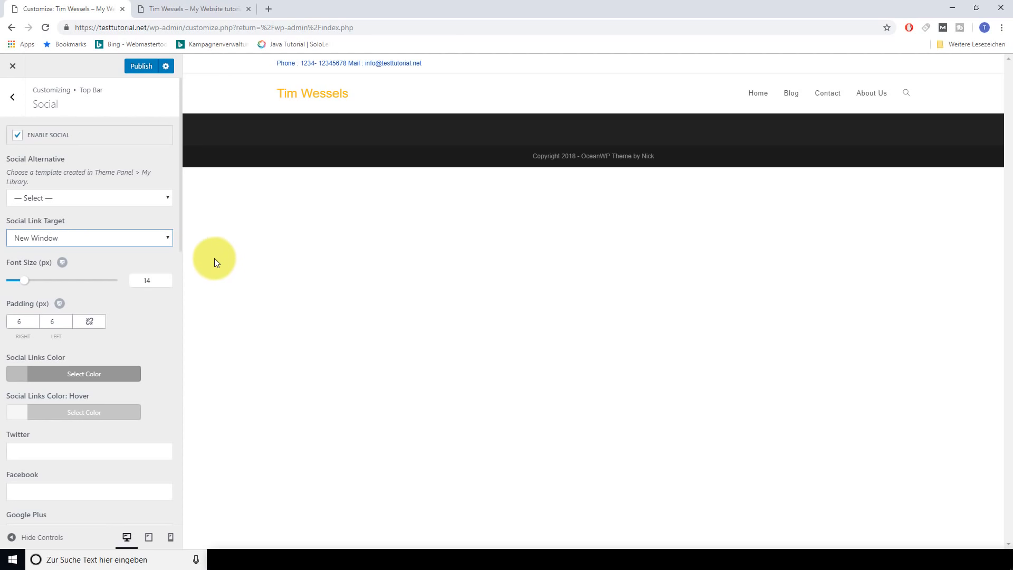
scroll(142, 308, down, 1)
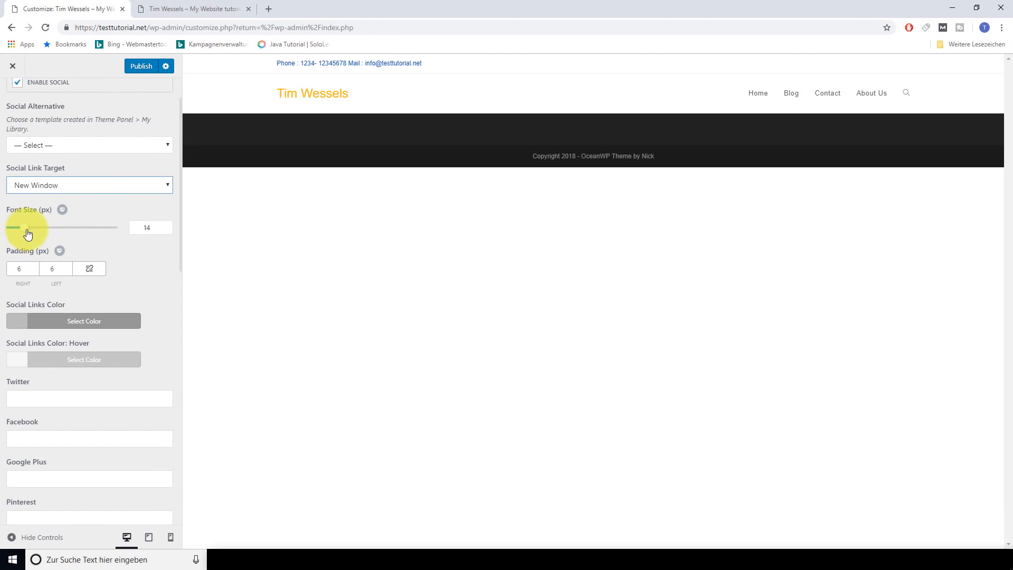
scroll(154, 280, down, 1)
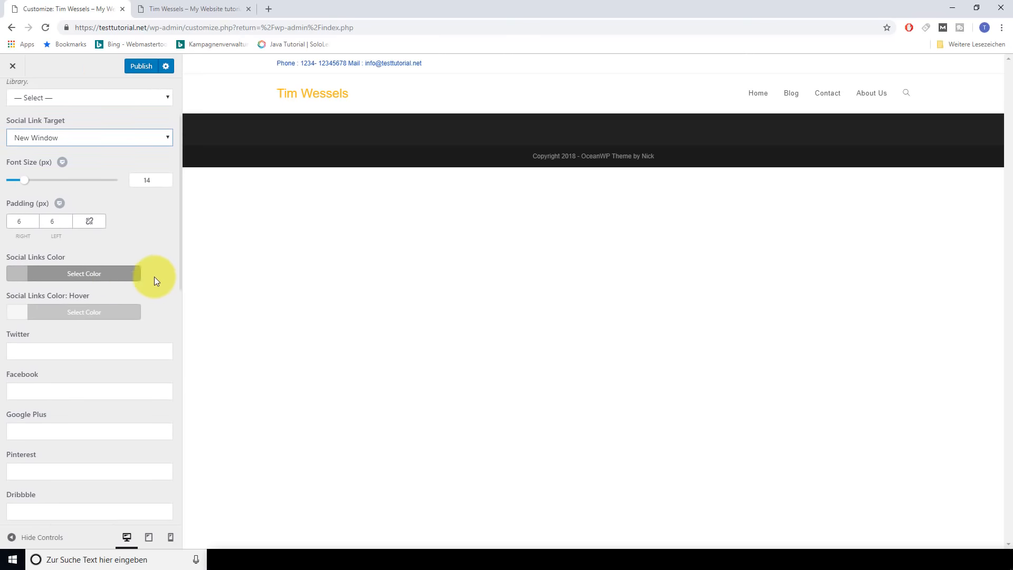
click(93, 270)
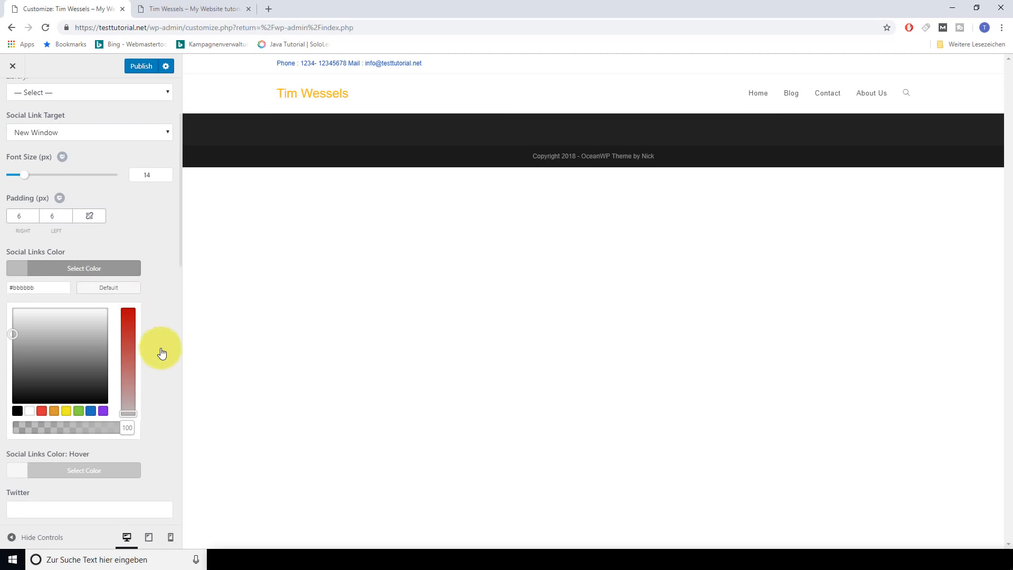
click(107, 267)
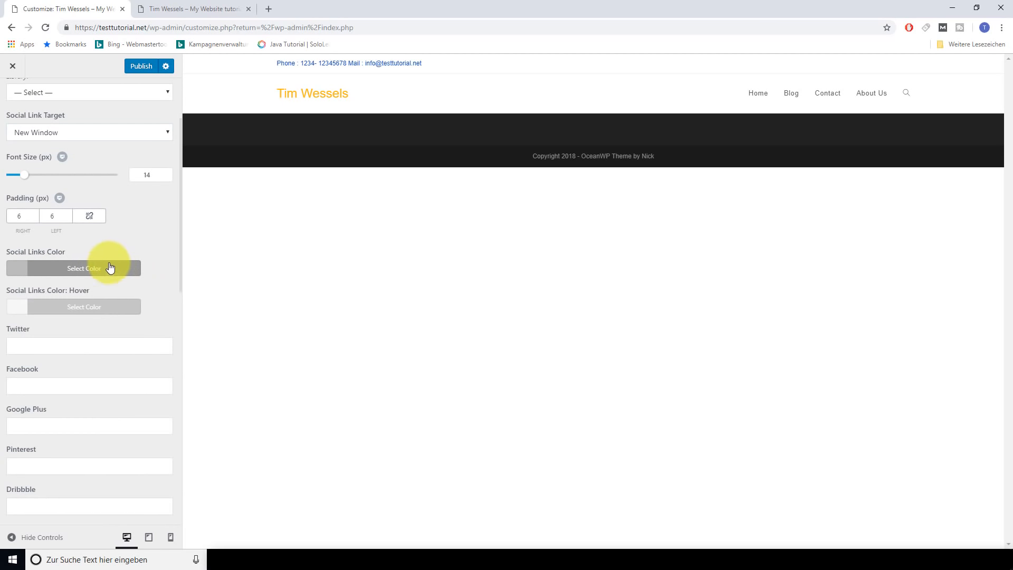
click(77, 340)
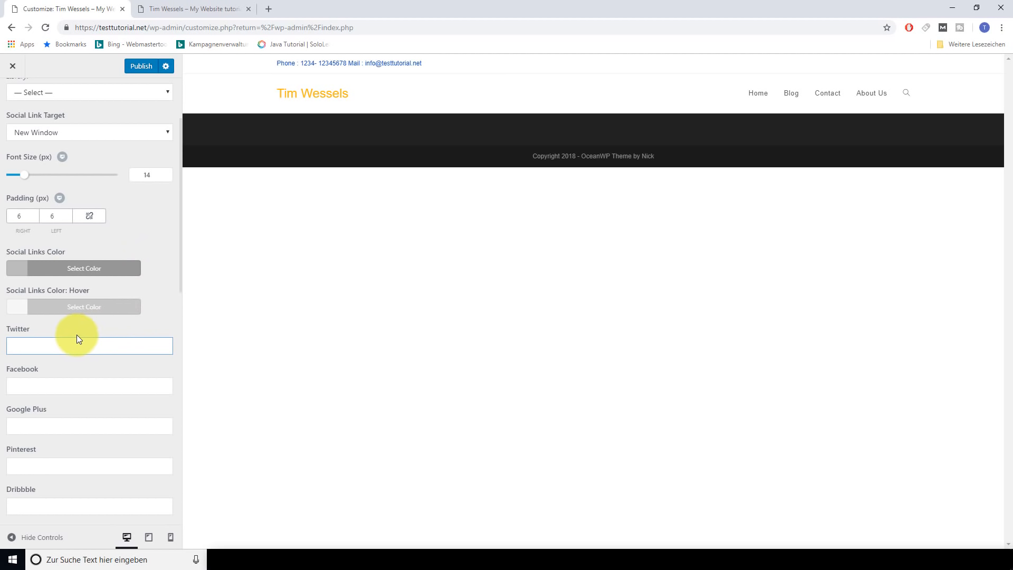
Enter the Twitter and Facebook profile links
text(twitter)
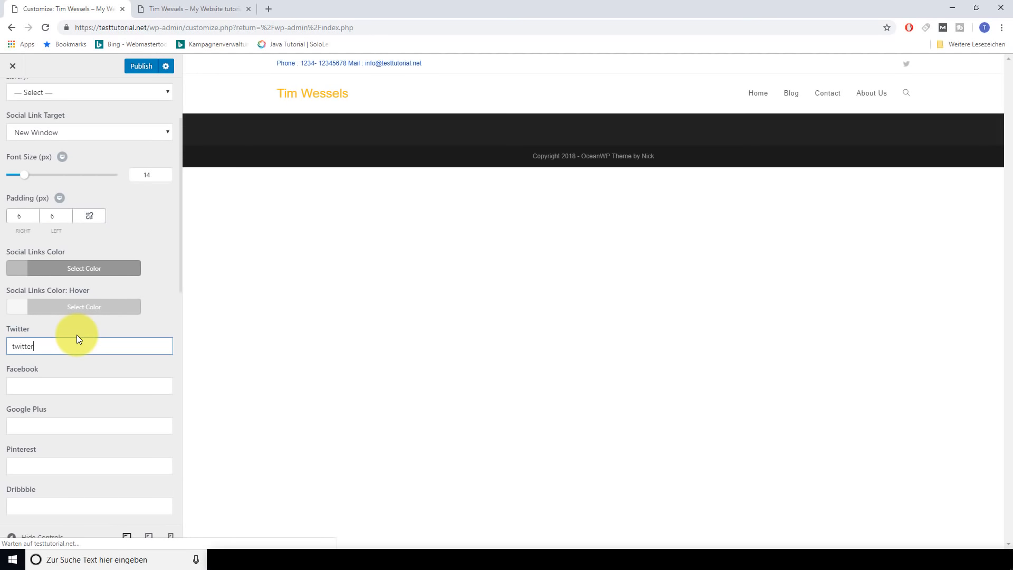
text(.com/)
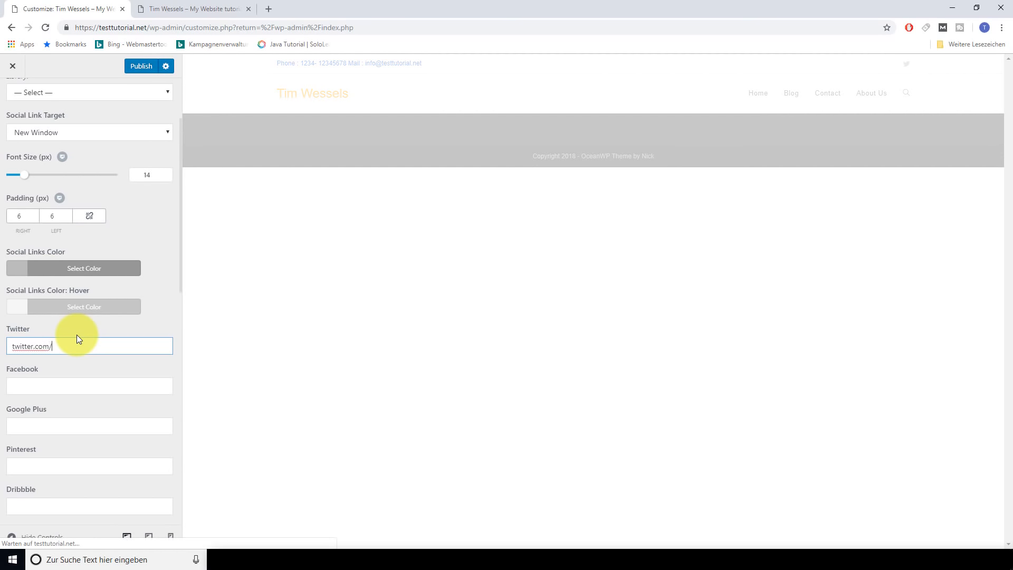
text(ti)
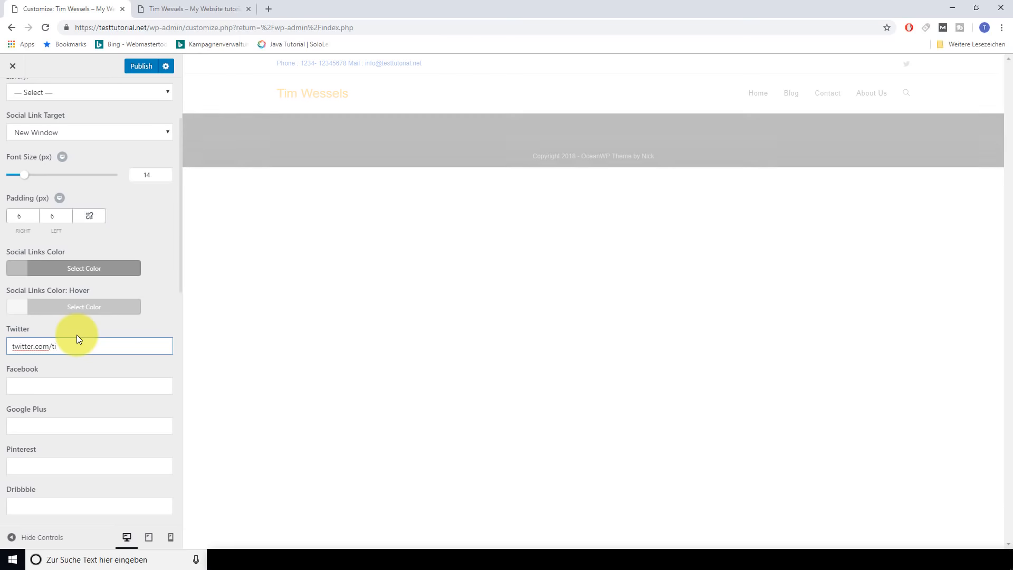
text(mwessels)
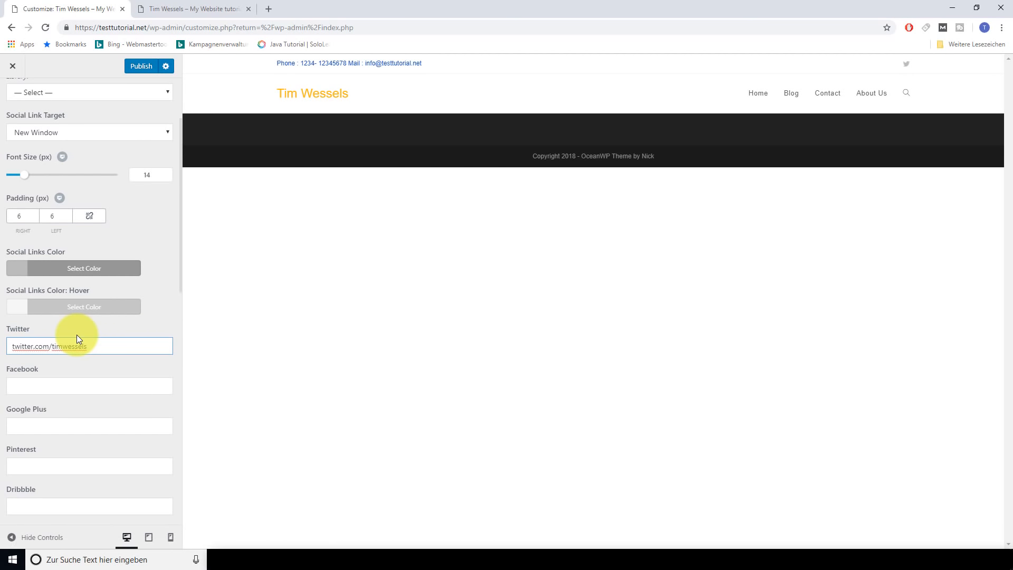
key(Tab)
text(faceboook.)
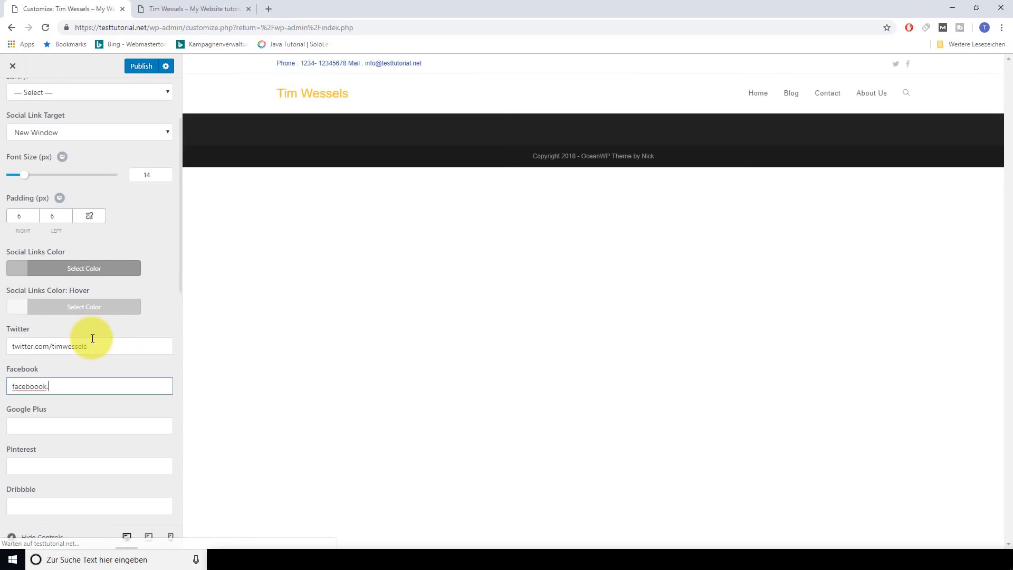
text(com/timwessels)
Add Google Plus (plus.gooogle.gom), Pinterest (pinterest.com) and Instagram profile links
click(73, 419)
text(plus.gooogle.)
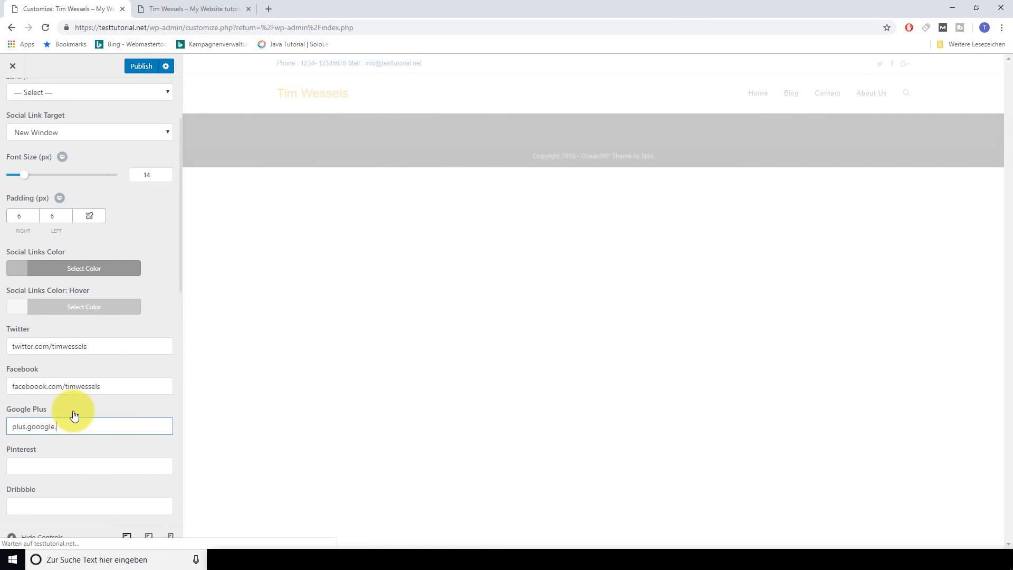
text(gom)
key(Tab)
text(pinterest.com)
scroll(72, 412, down, 2)
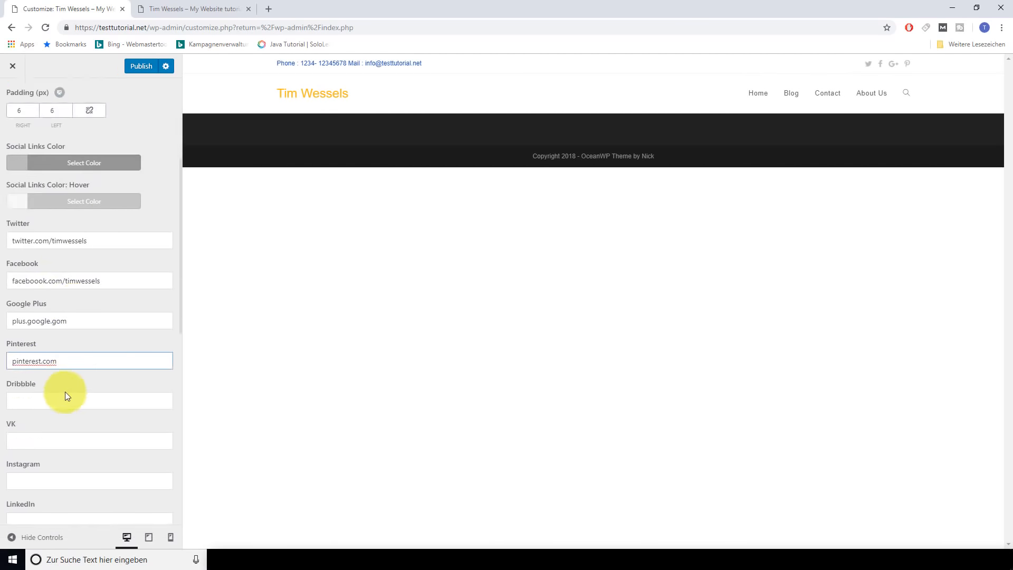
scroll(66, 393, down, 1)
click(61, 422)
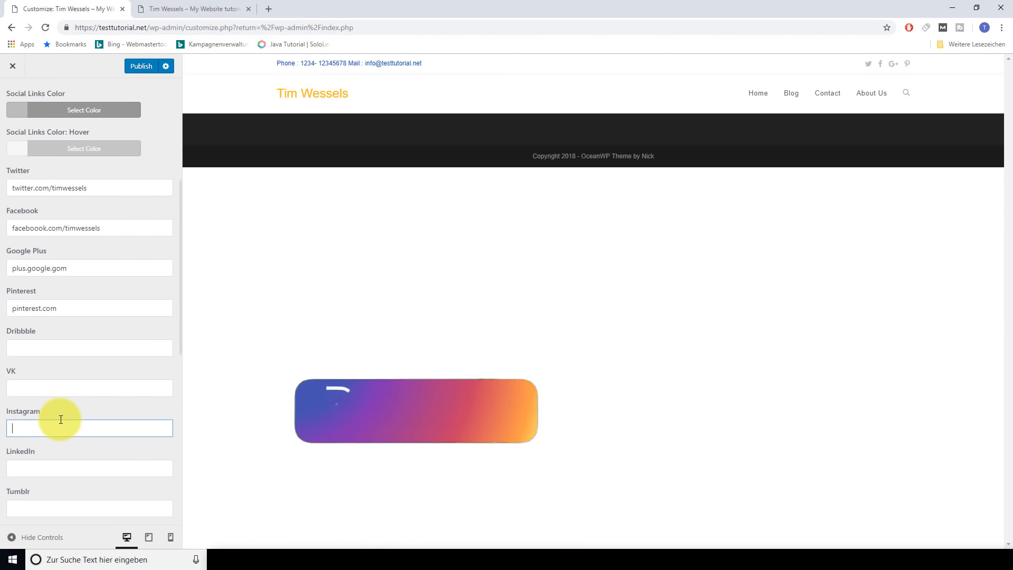
text(instagram/ti)
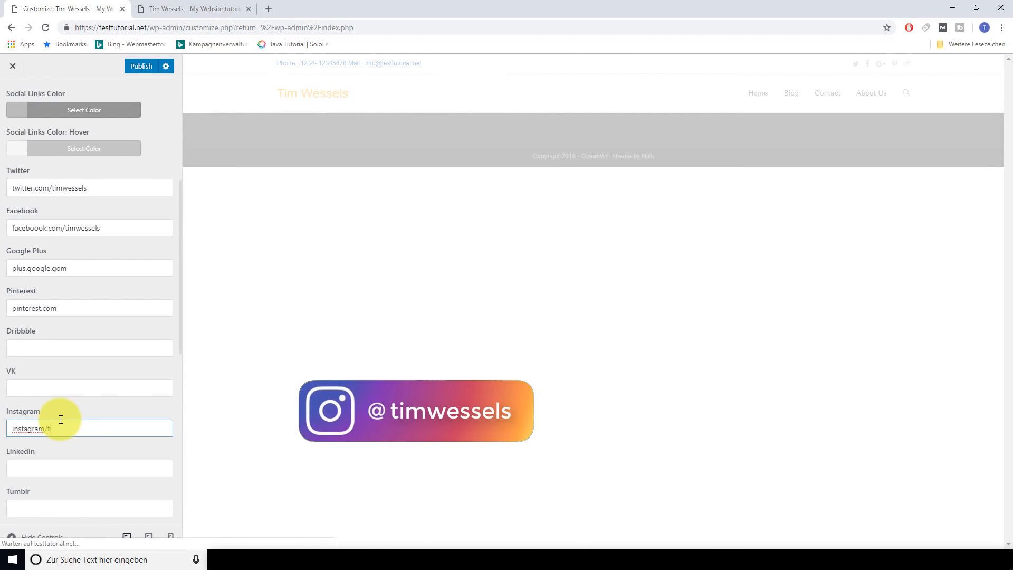
text(mwessels)
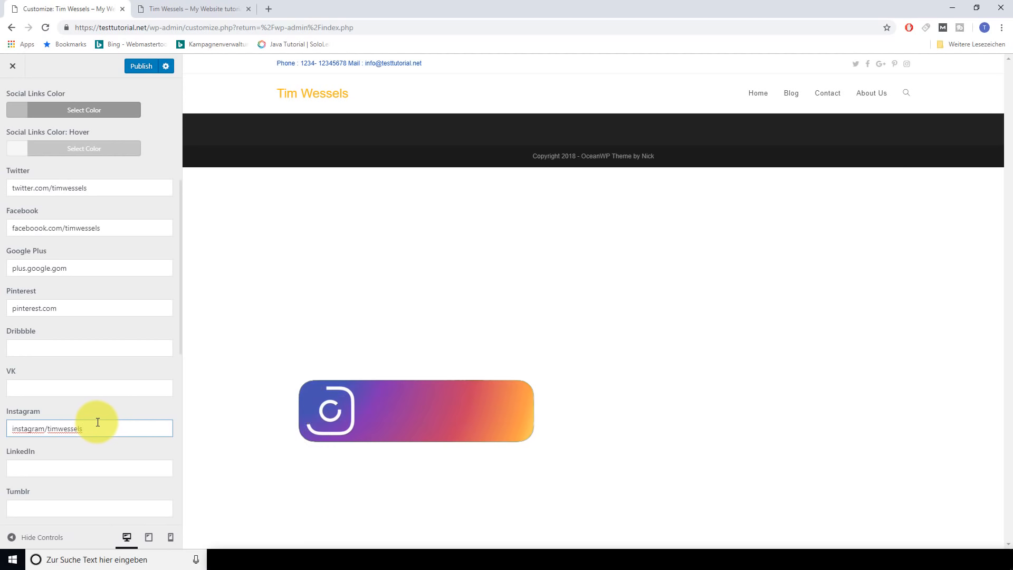
scroll(96, 422, up, 5)
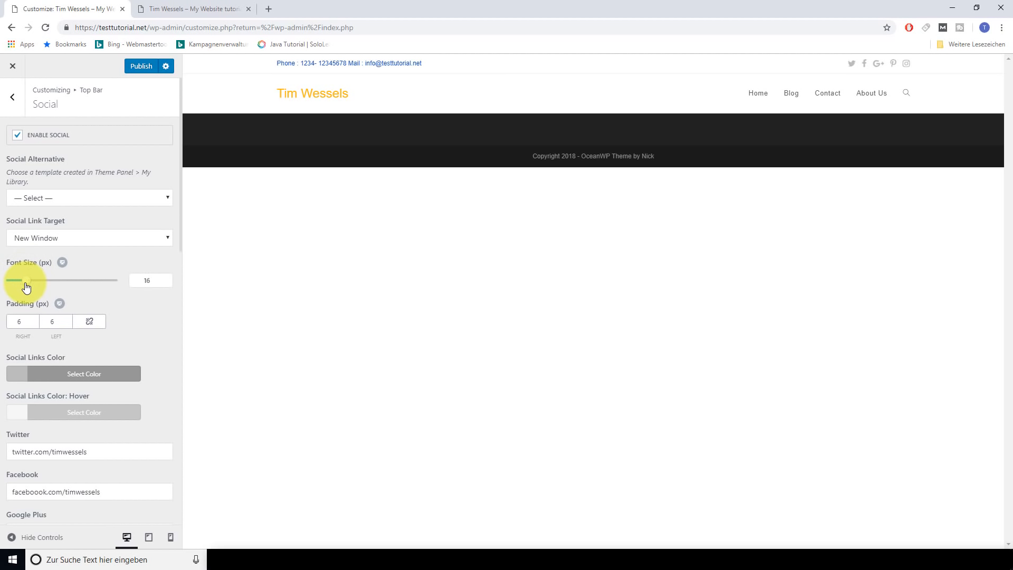
Enlarge the top-bar social icons to 21 px, colour them blue #1e73be, and publish
drag(26, 286, 30, 286)
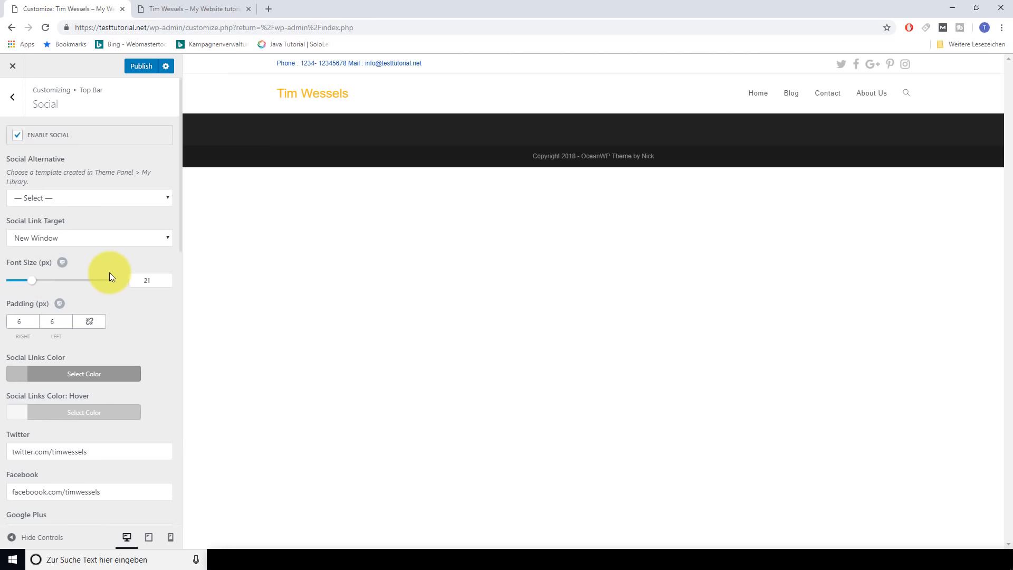
scroll(142, 317, down, 1)
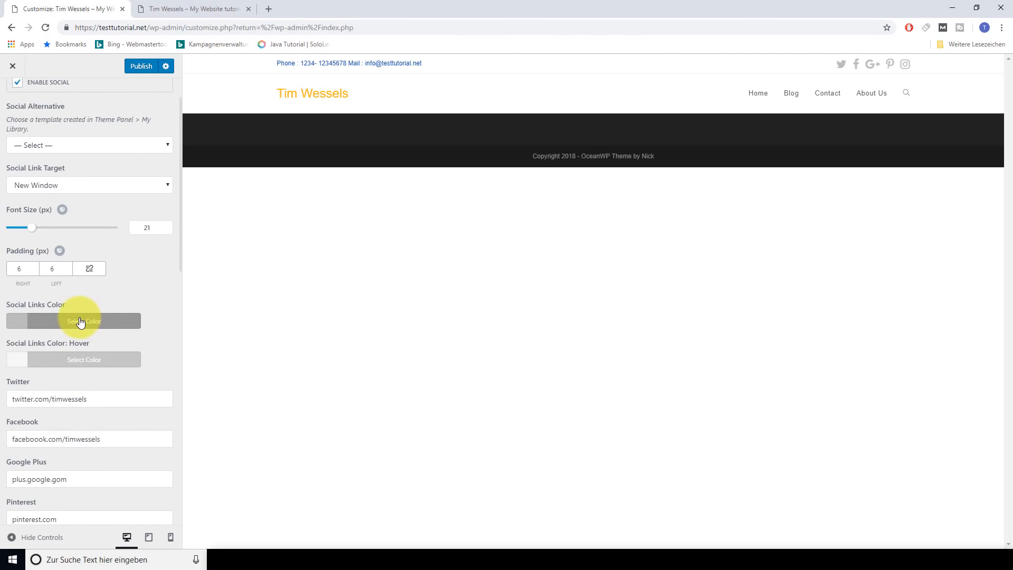
click(80, 322)
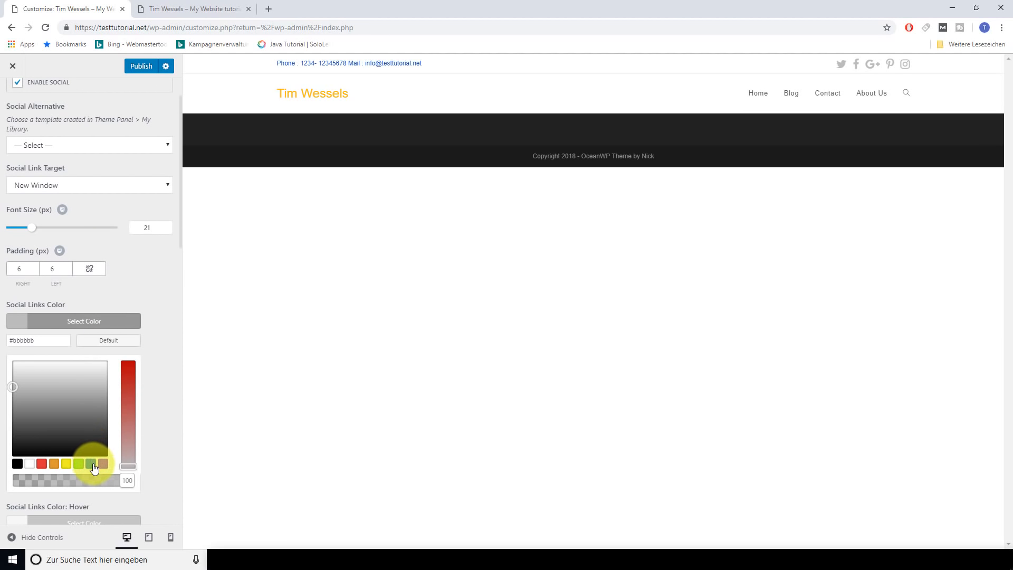
click(93, 465)
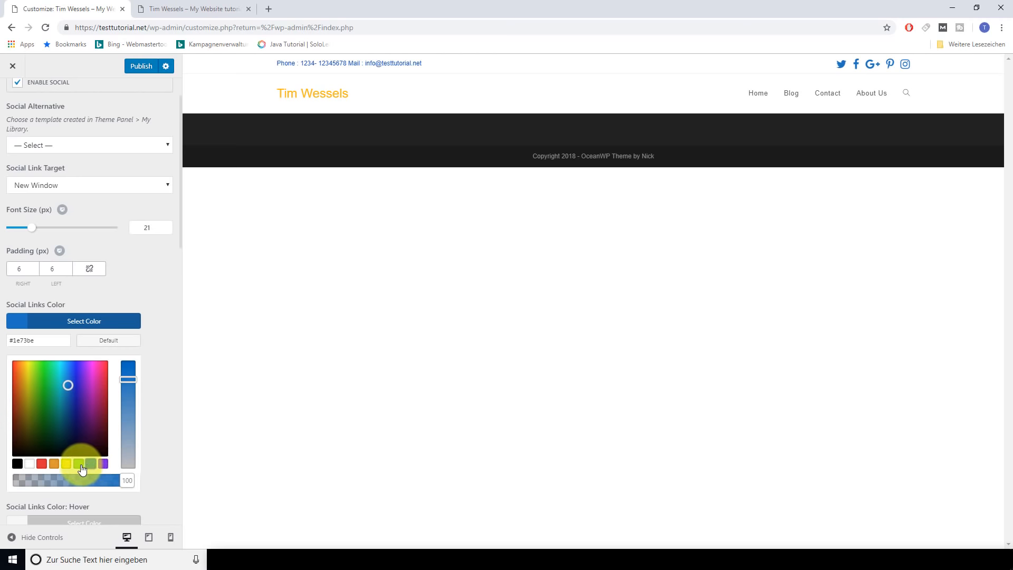
click(65, 465)
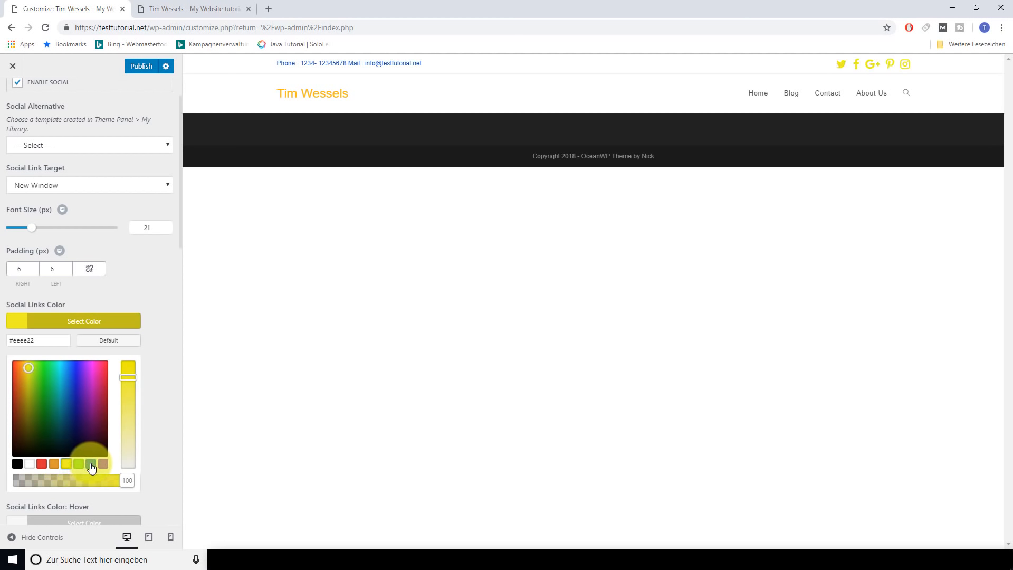
click(92, 465)
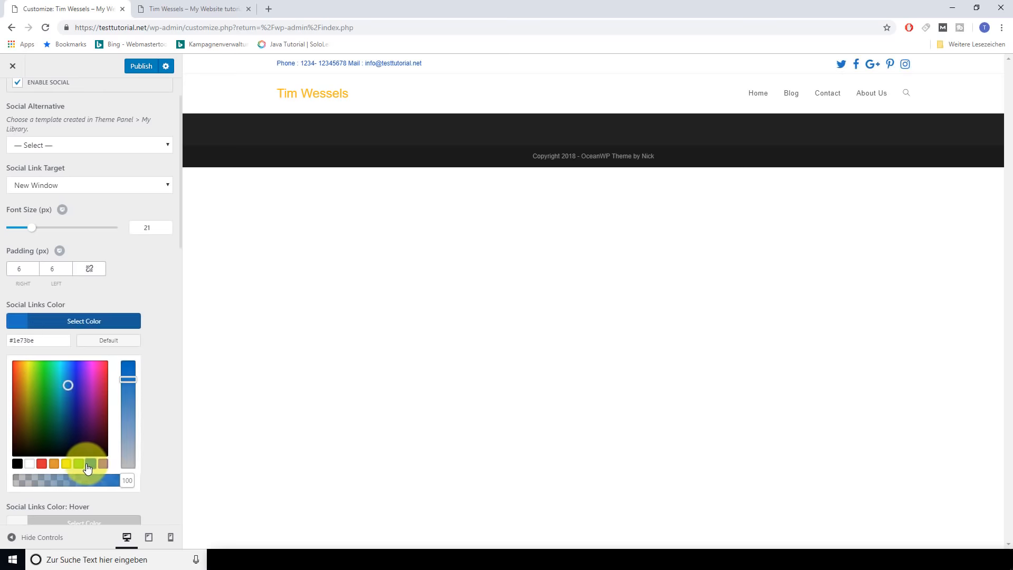
scroll(153, 337, up, 1)
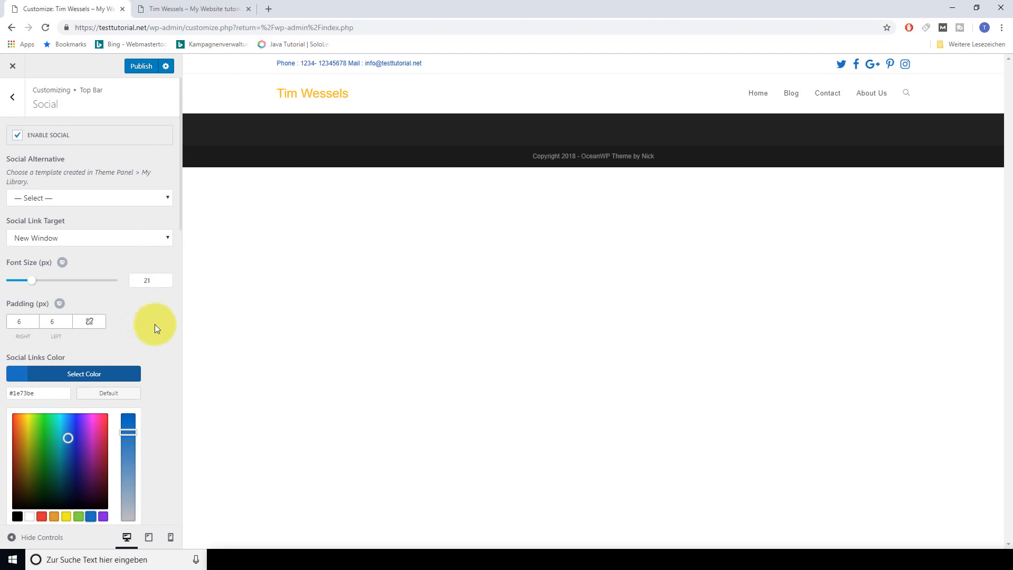
click(142, 67)
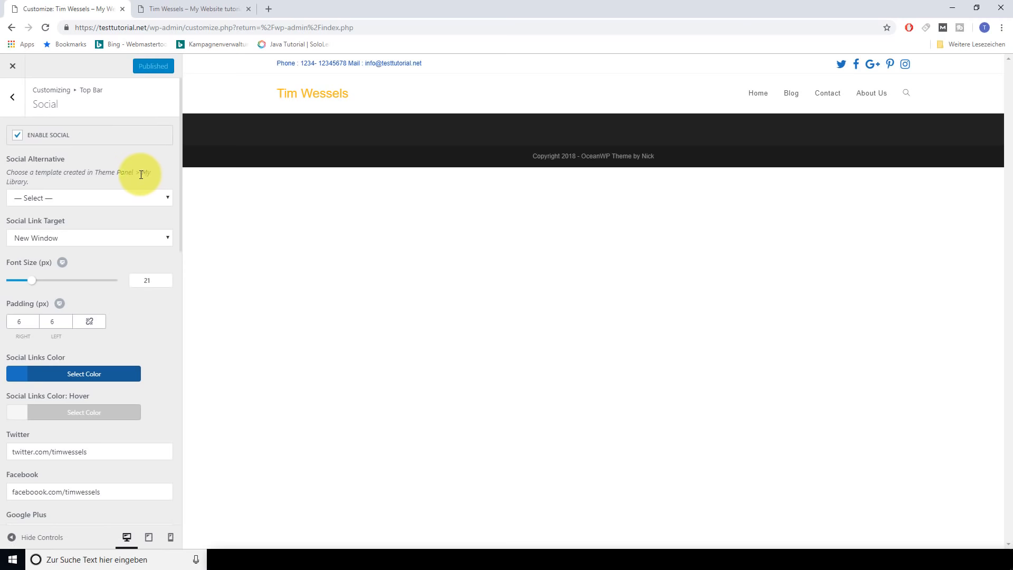
Leave the Customizer and open the Home page in the page editor
click(12, 96)
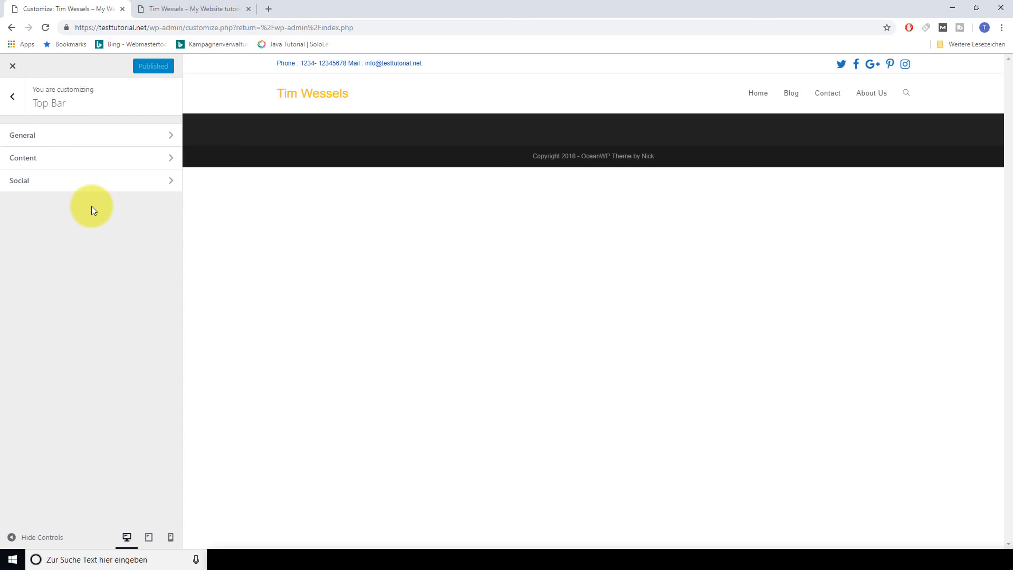
click(13, 98)
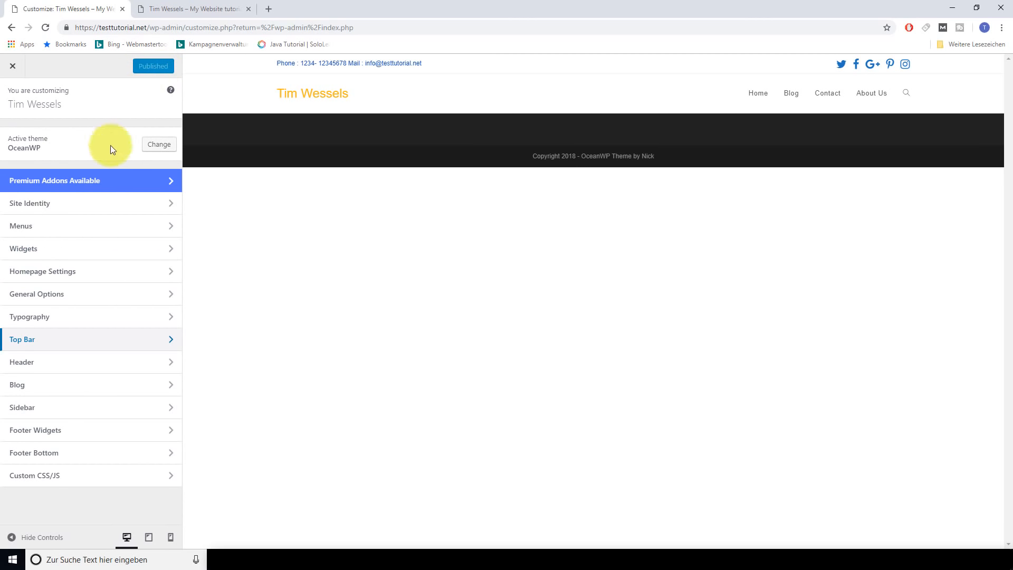
click(14, 67)
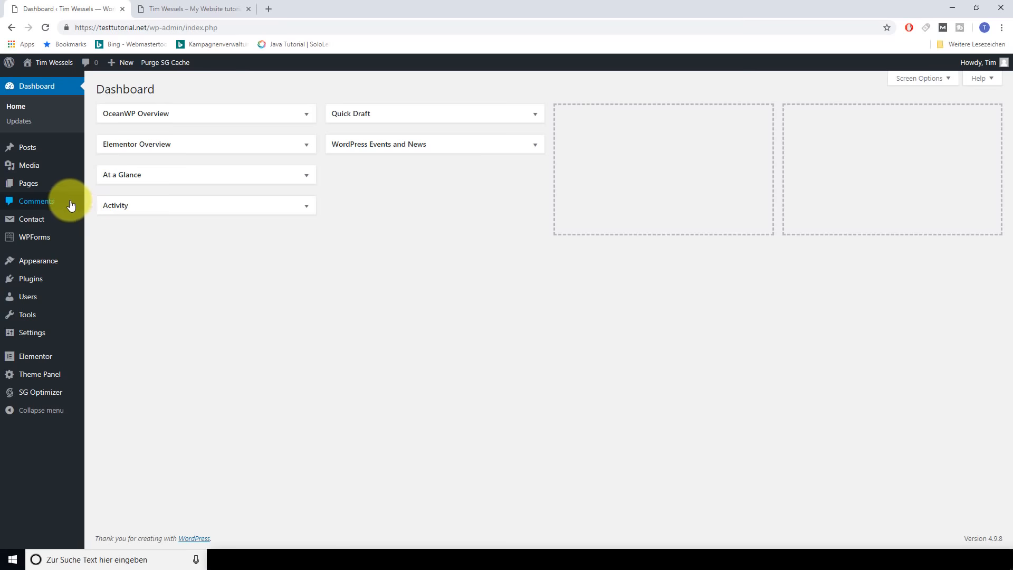
mouse_move(46, 182)
click(114, 186)
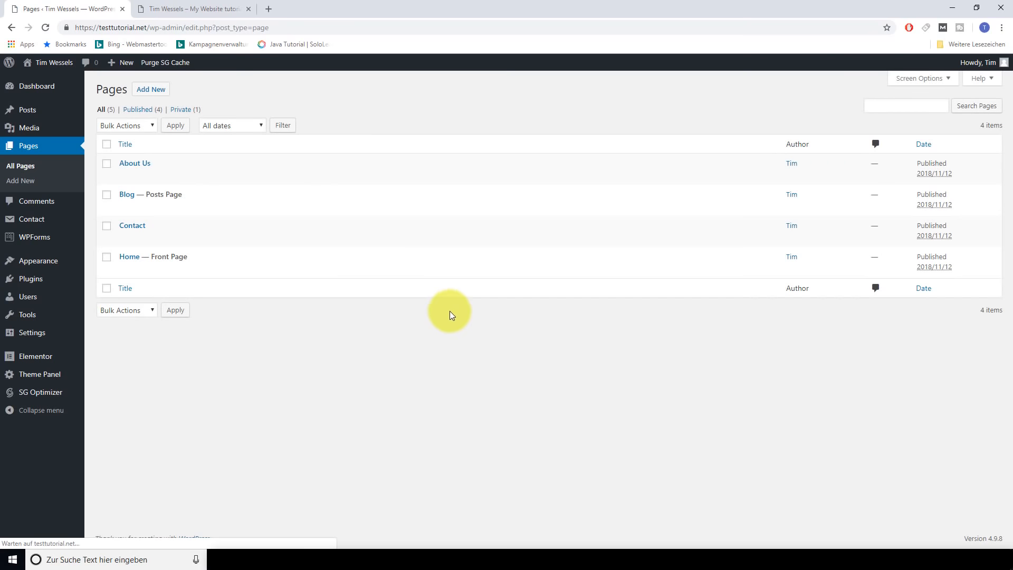
click(124, 270)
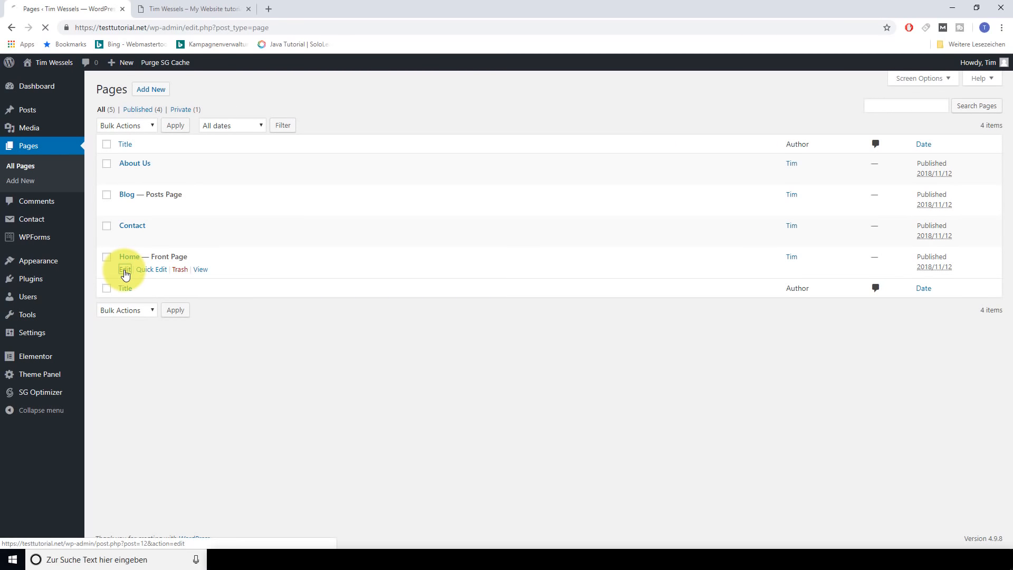
Disable the top bar in the Home page's header options and test the live Instagram link
scroll(442, 340, down, 2)
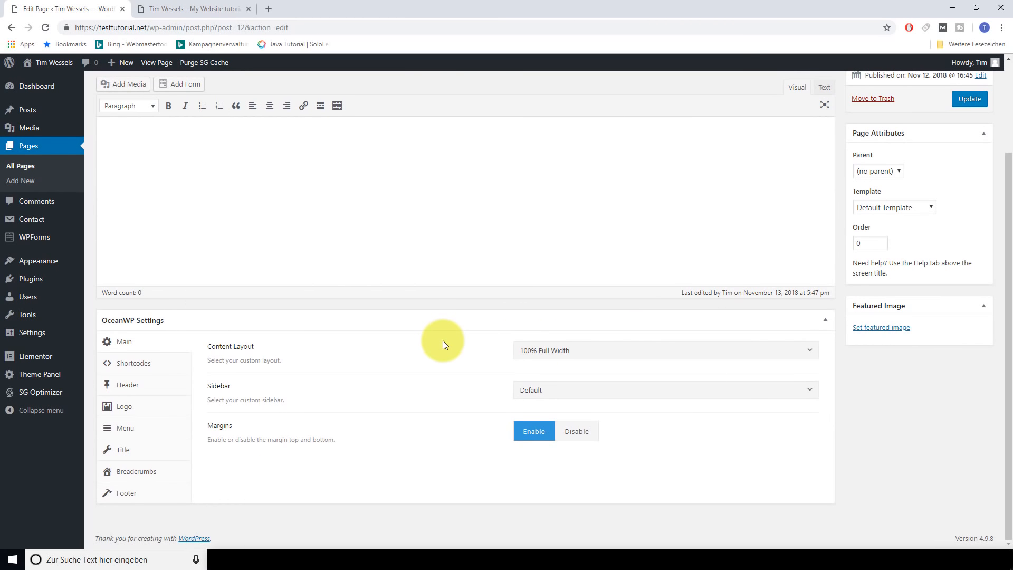
click(128, 386)
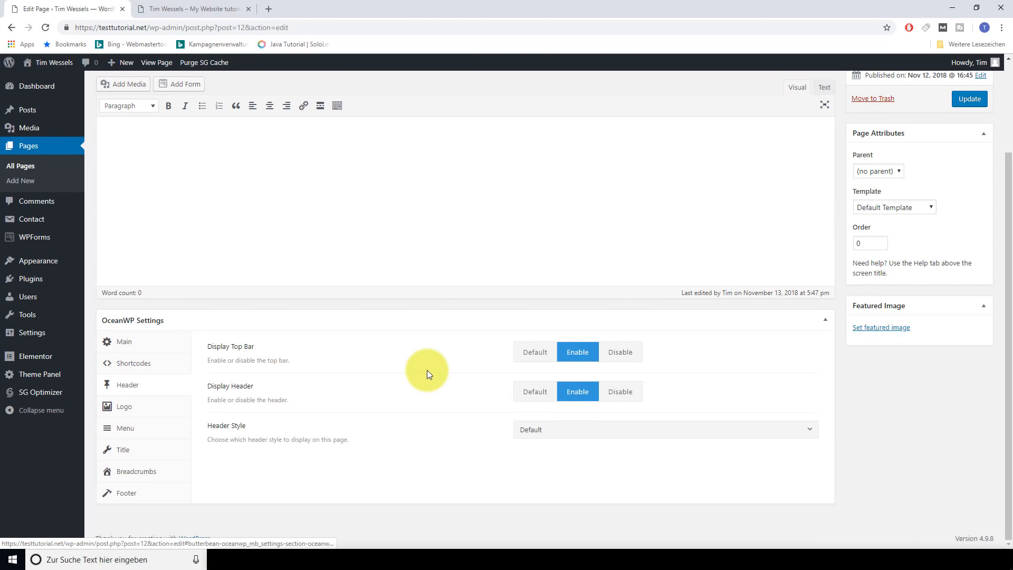
click(621, 357)
click(204, 9)
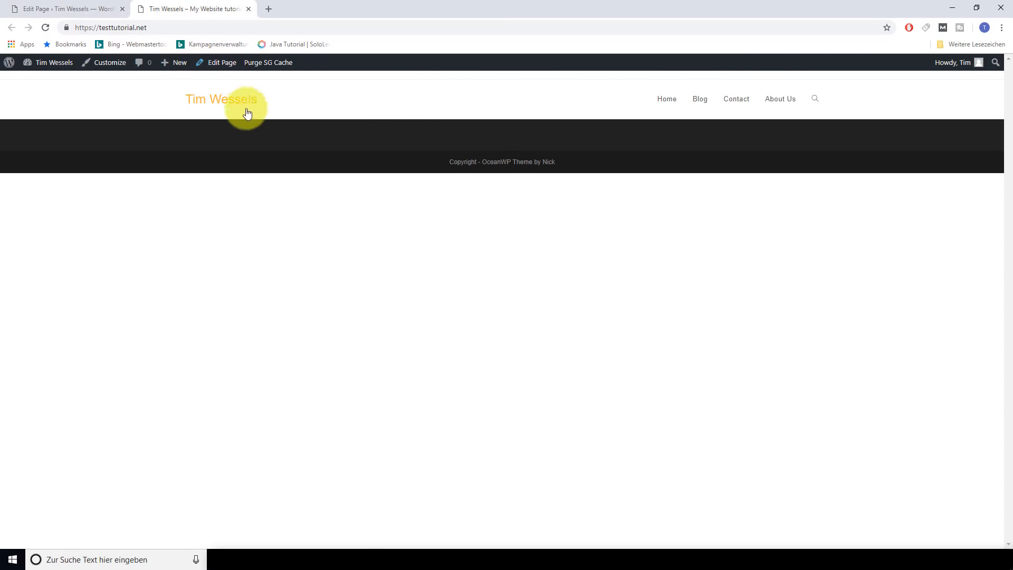
key(F5)
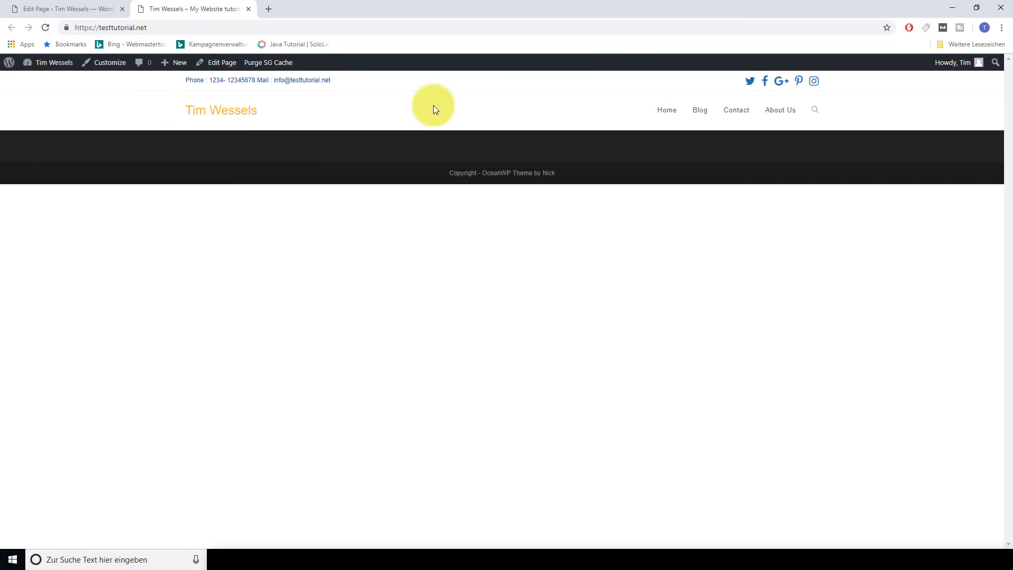
click(815, 84)
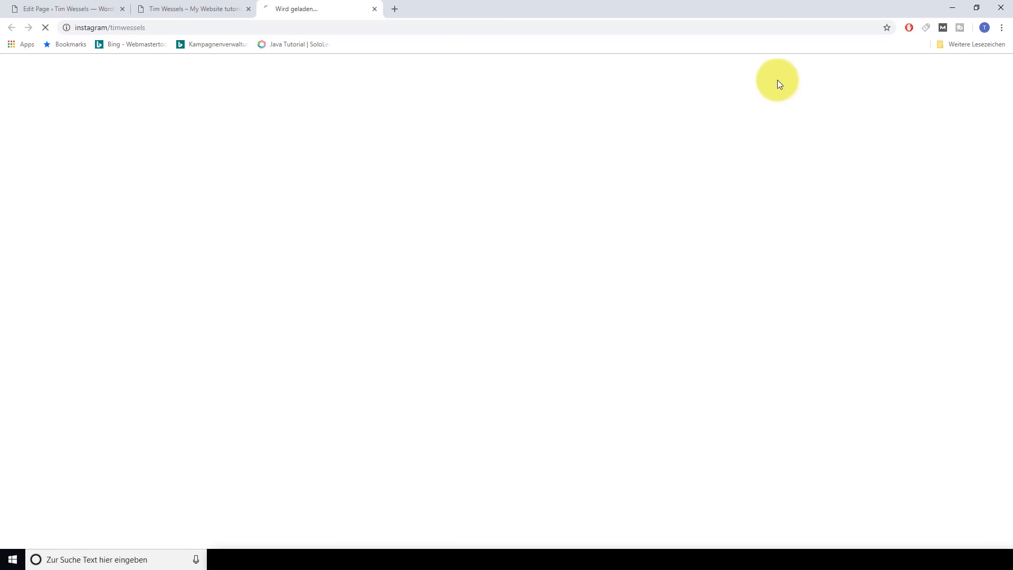
click(375, 9)
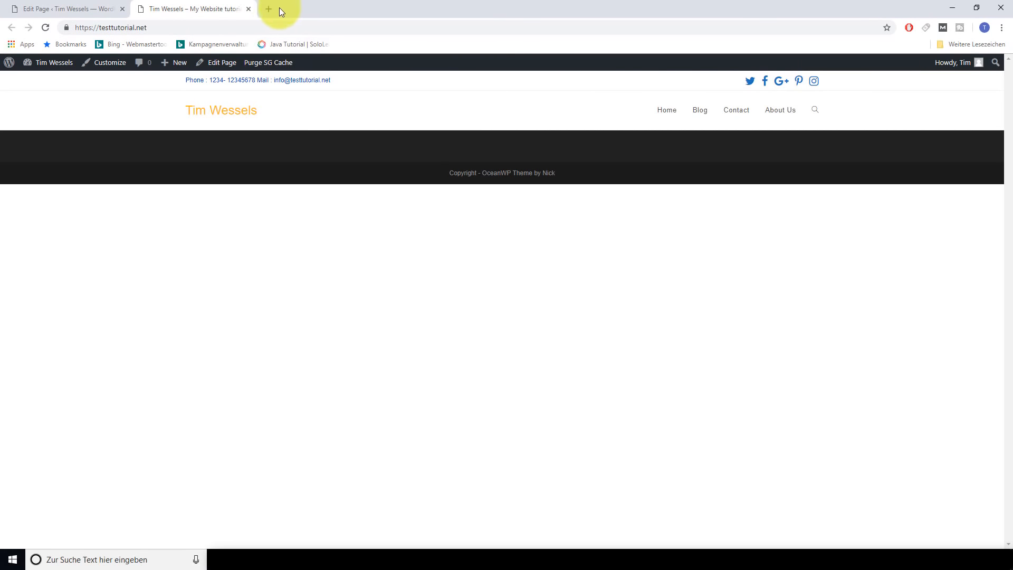
Update the Home page and reload the live site to confirm the change
click(58, 7)
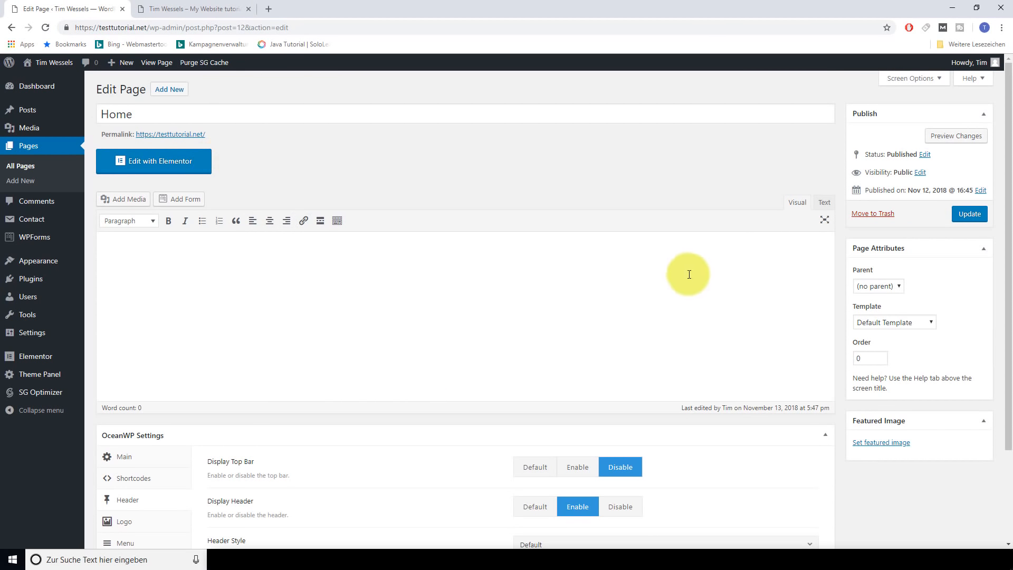
click(970, 214)
click(224, 7)
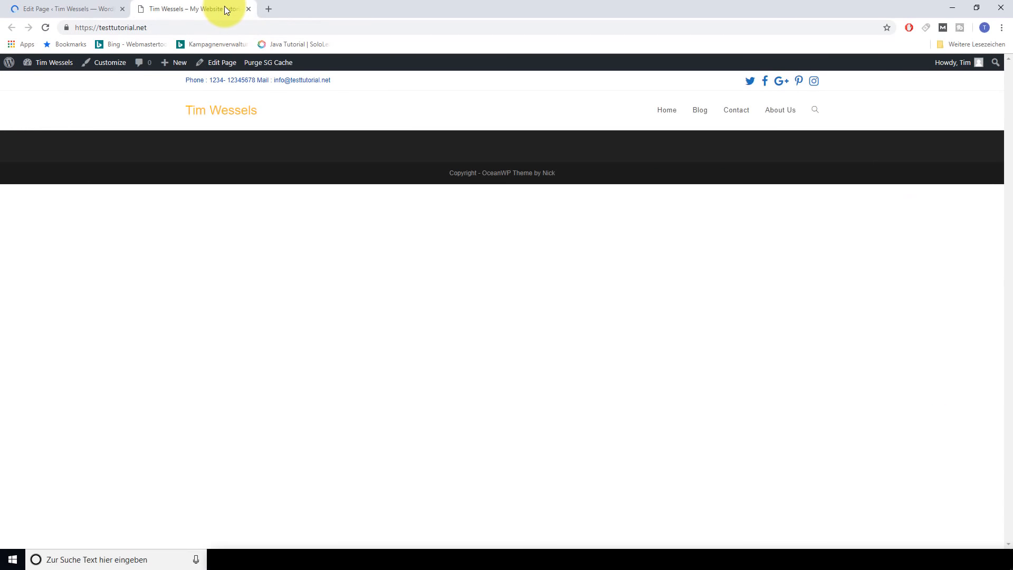
key(F5)
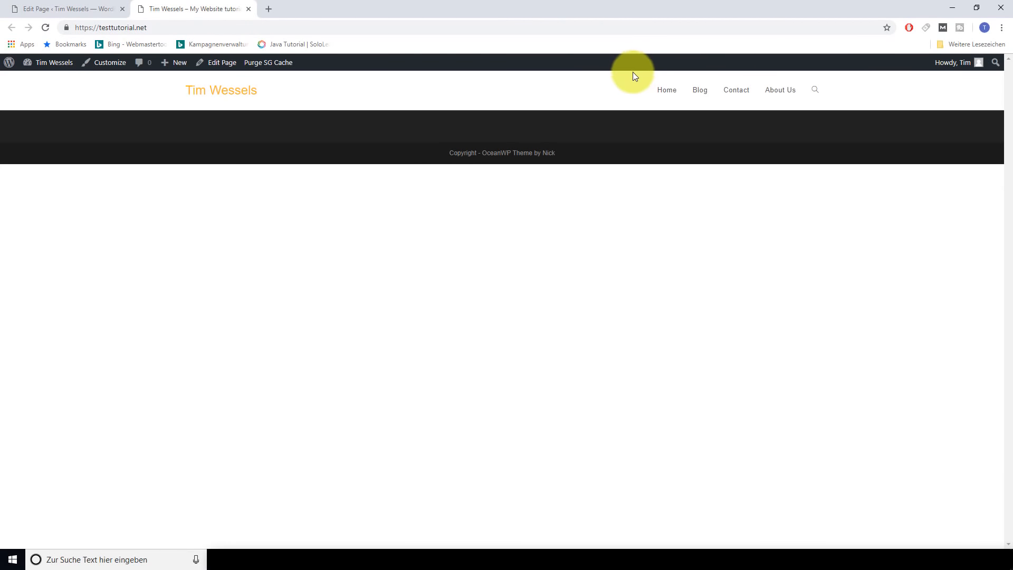
click(87, 10)
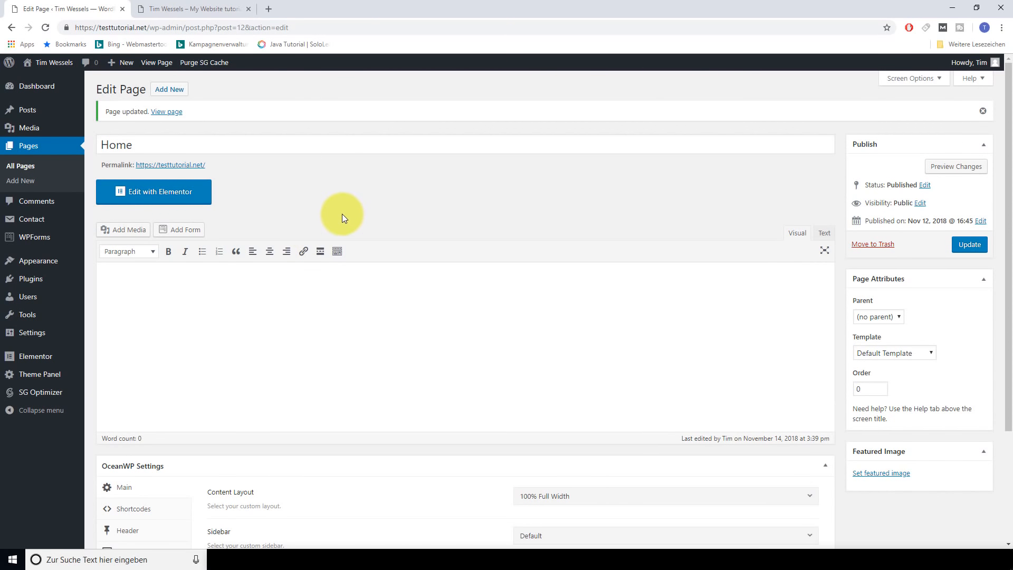
Open the Customizer's Header Logo settings
mouse_move(84, 258)
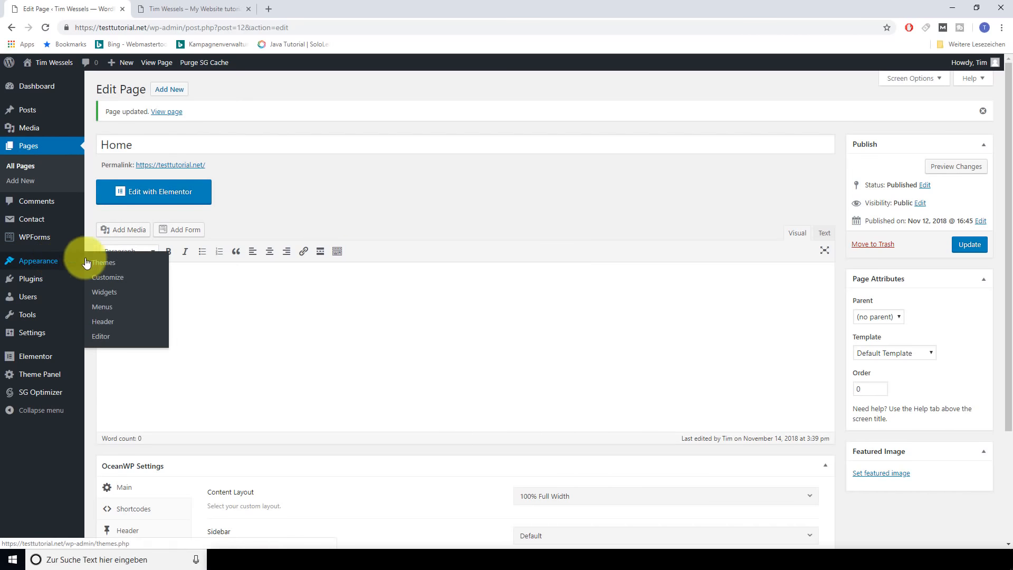
click(171, 278)
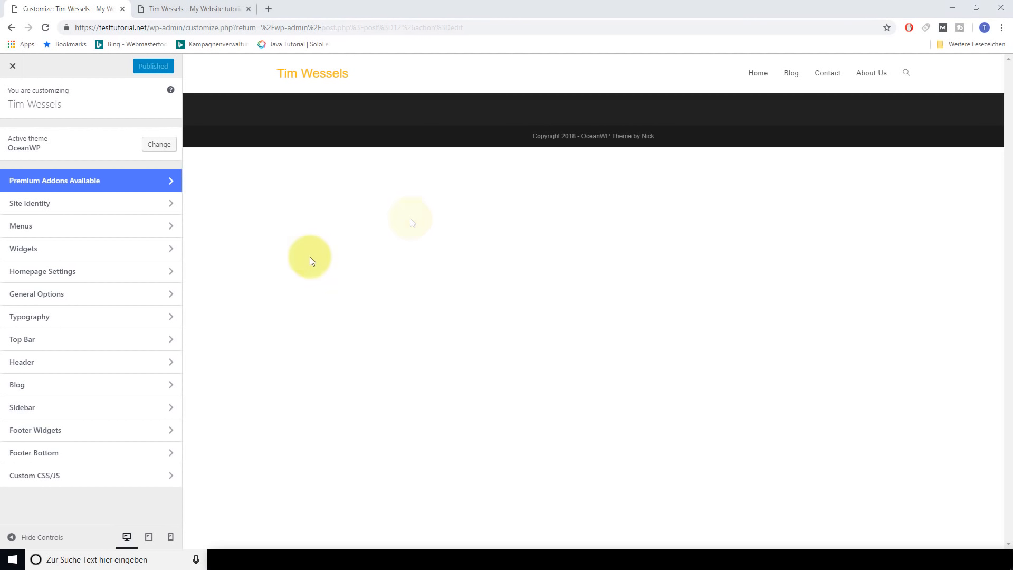
click(33, 363)
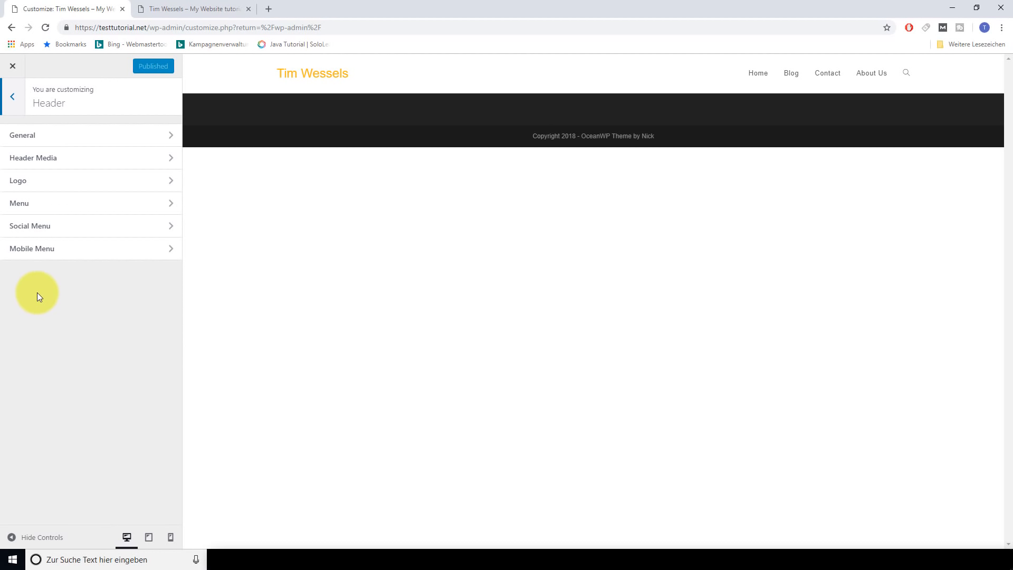
click(49, 180)
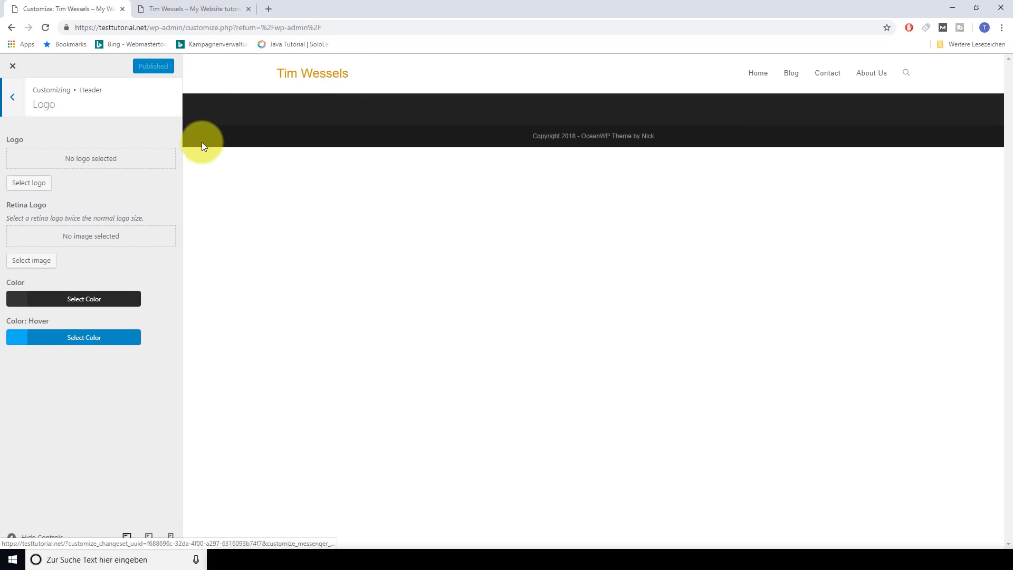
Upload 679_neunXklug_logo_0234 and set it as the uncropped site logo
click(45, 188)
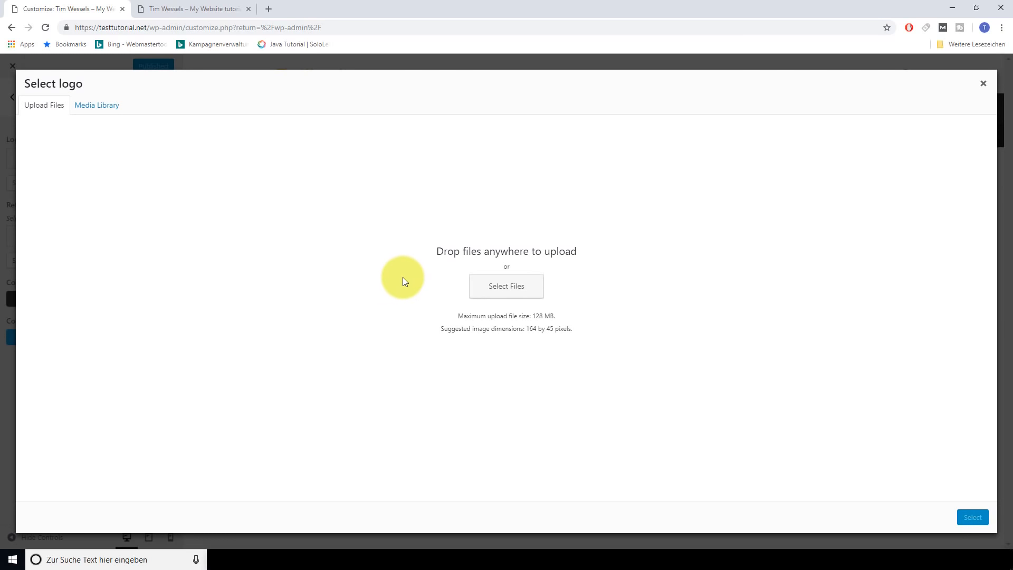
click(105, 106)
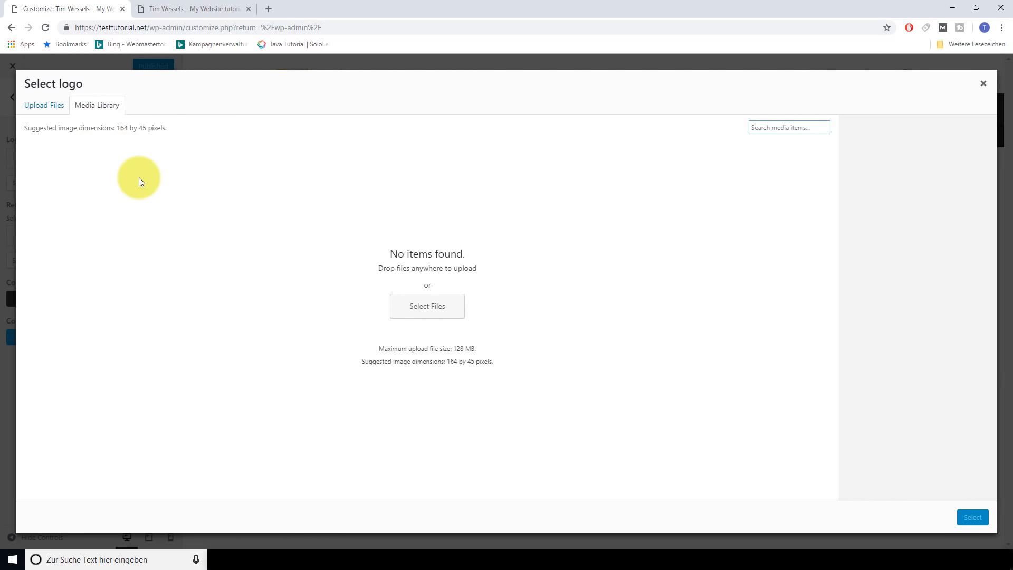
click(46, 108)
click(516, 291)
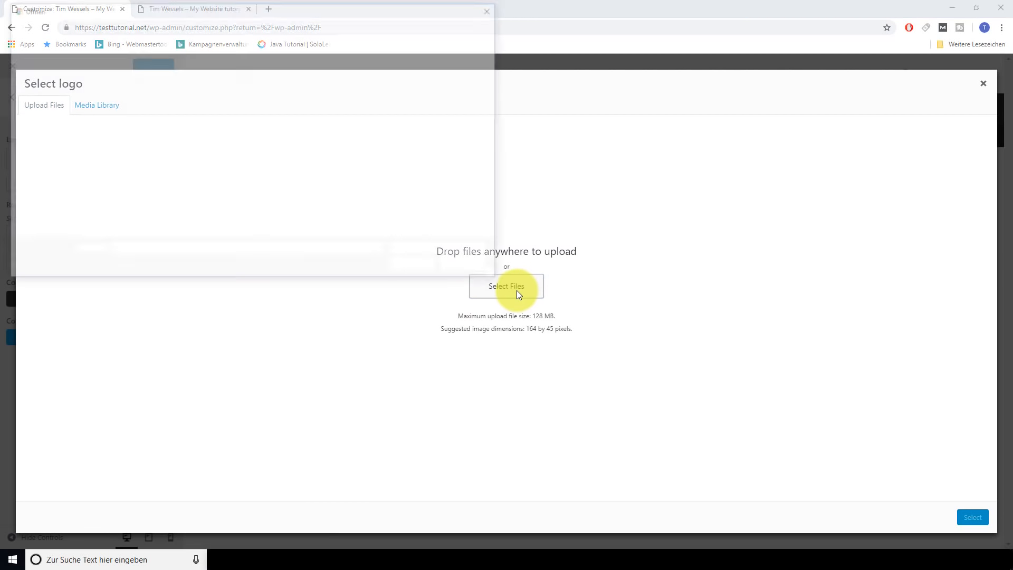
double_click(134, 97)
double_click(134, 96)
click(421, 92)
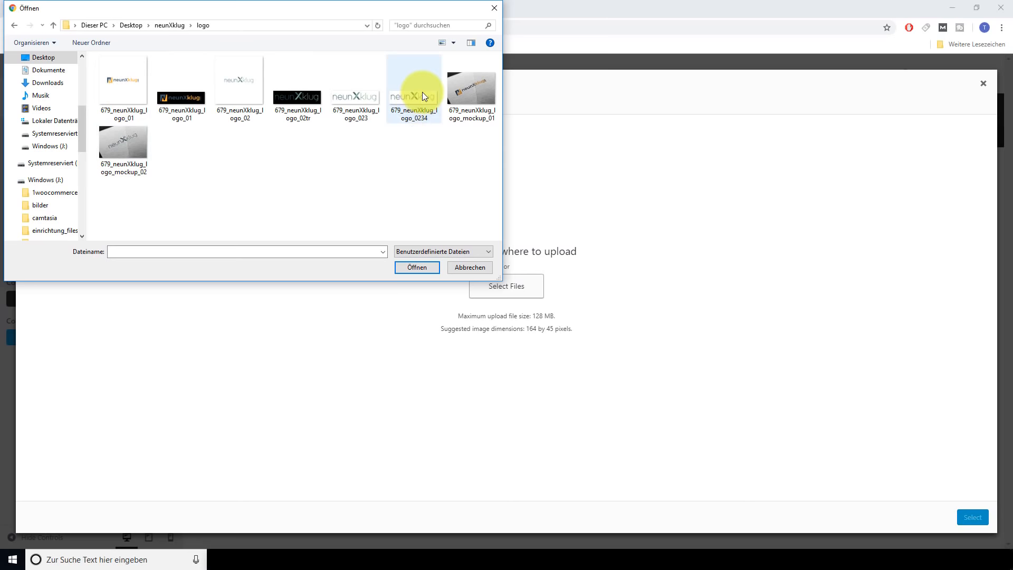
click(413, 270)
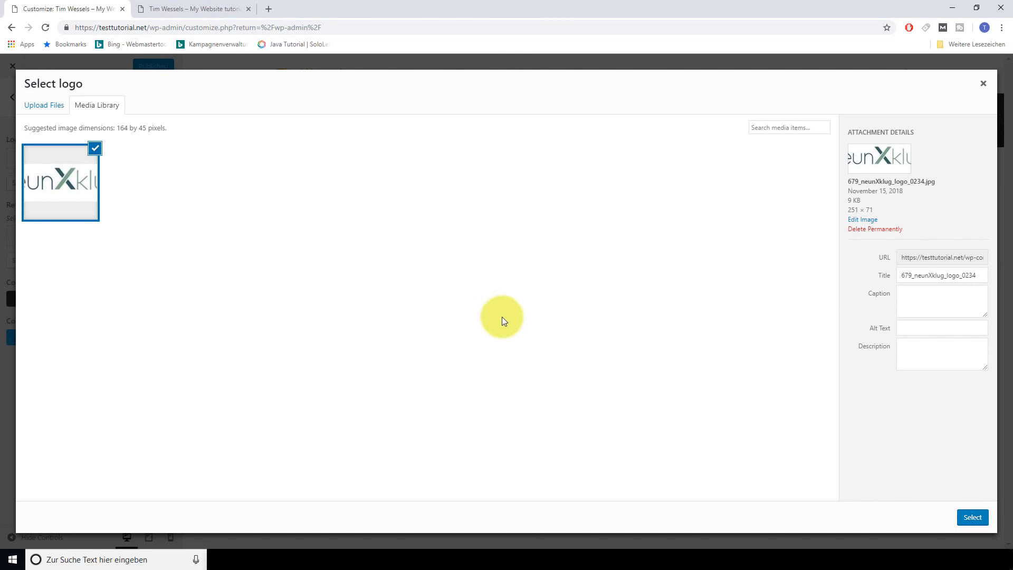
click(979, 523)
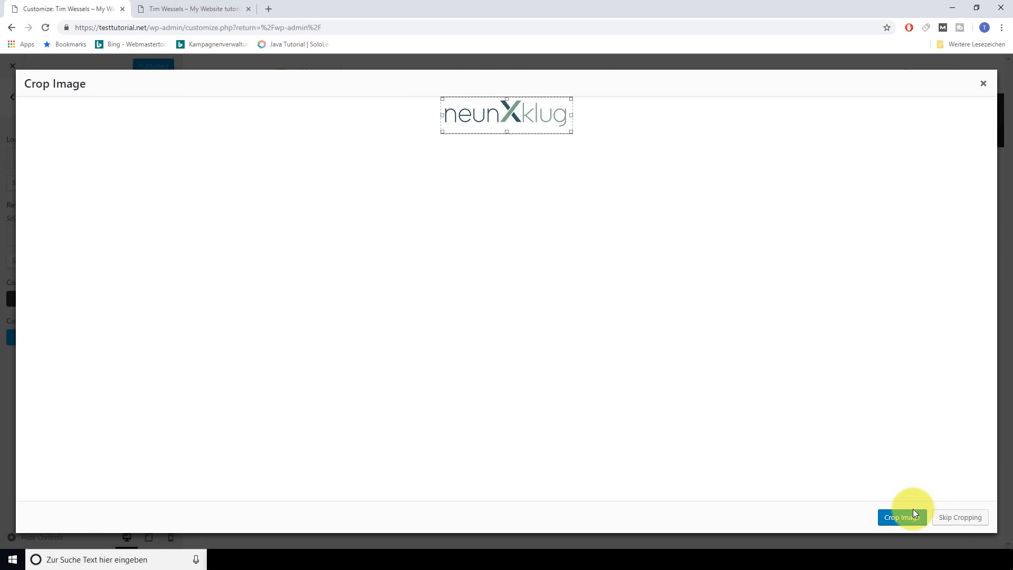
click(965, 519)
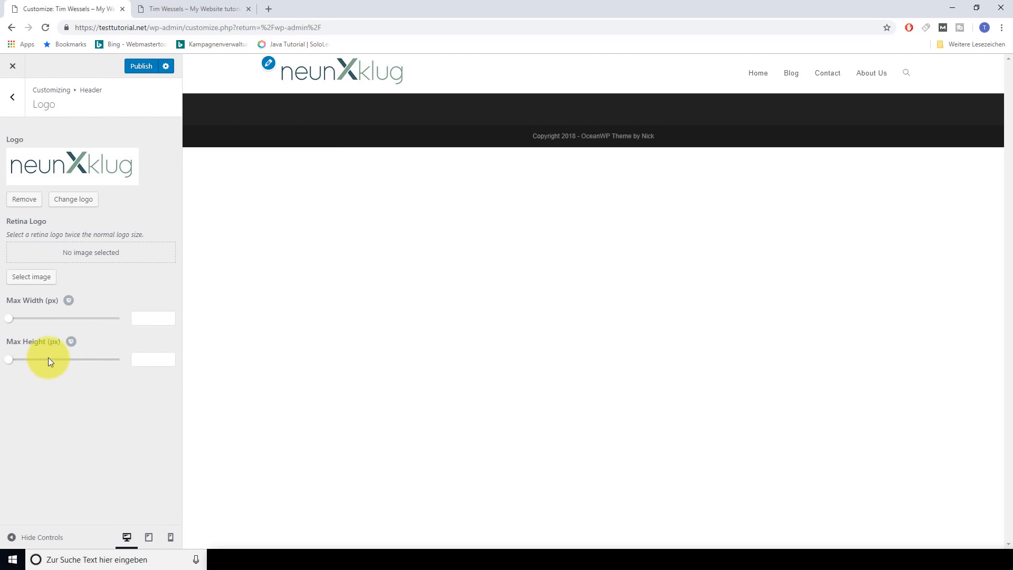
Set the logo max width to 377 px and publish
drag(9, 318, 100, 324)
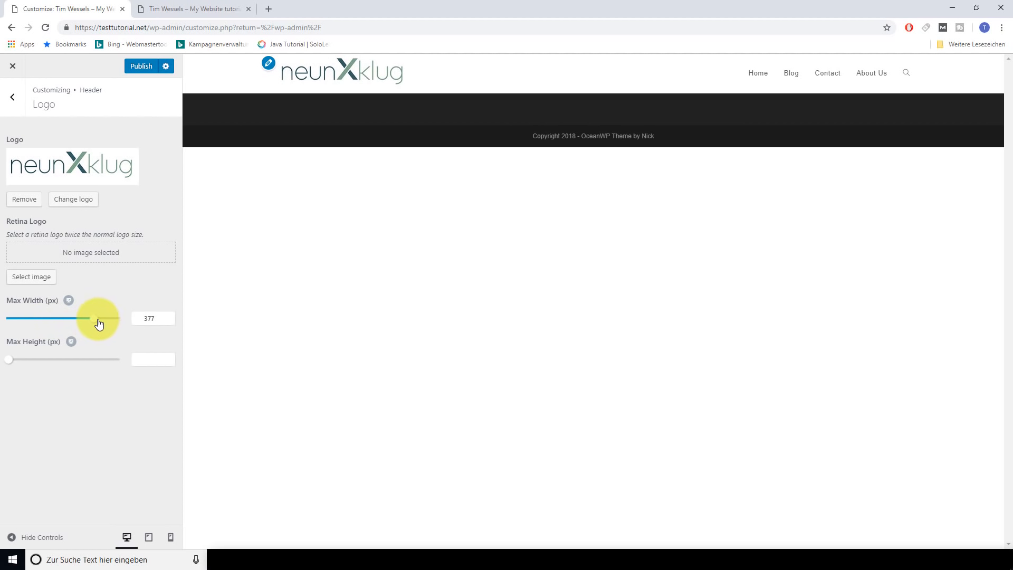
click(142, 75)
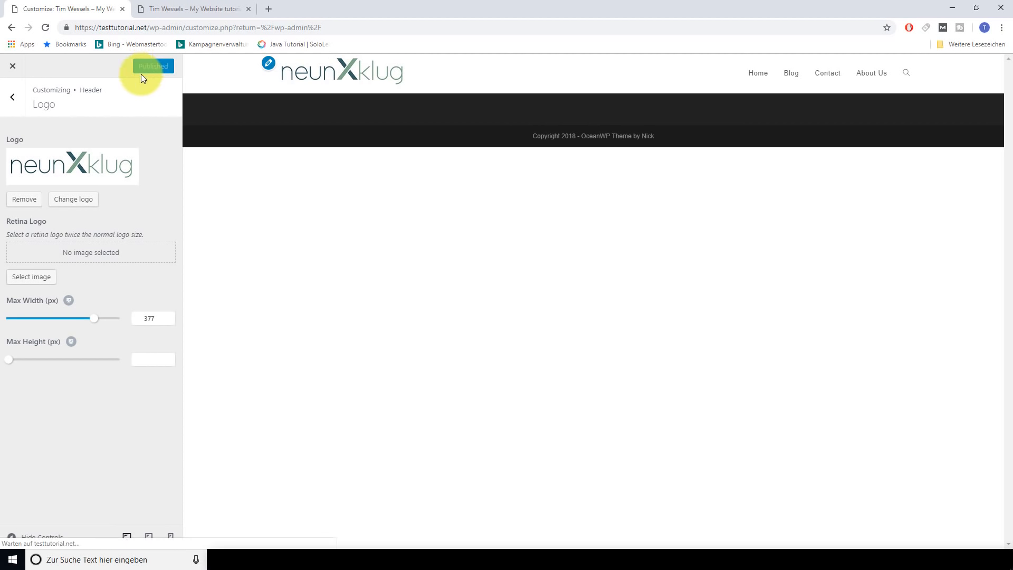
click(15, 104)
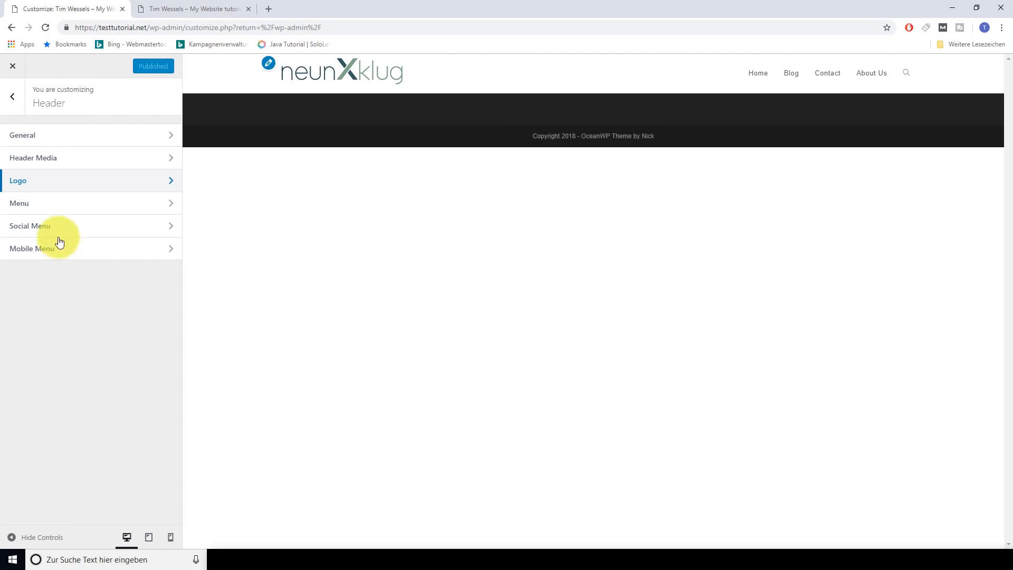
Switch the header style to Full Screen and preview its full-screen menu
click(63, 136)
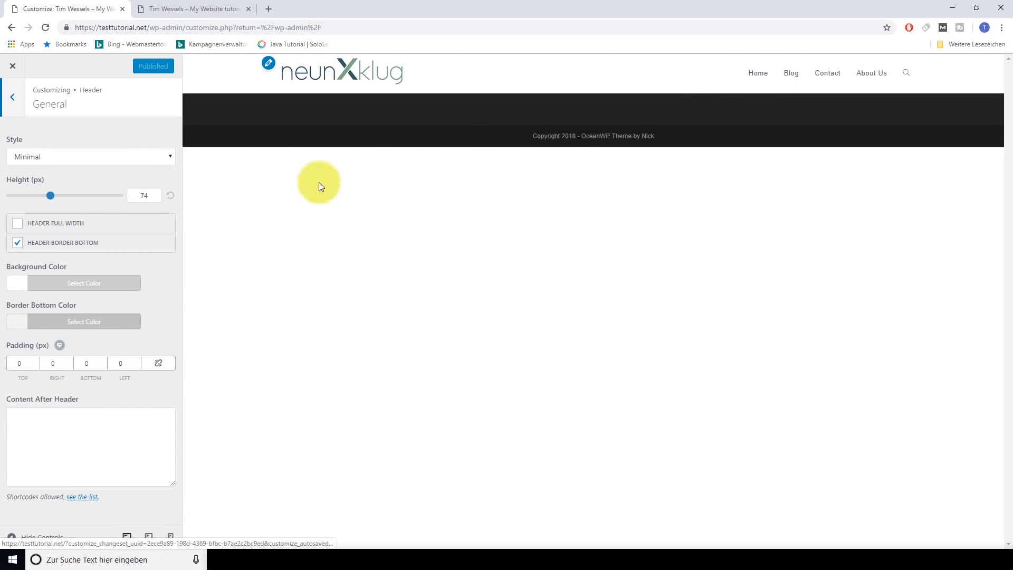
click(153, 158)
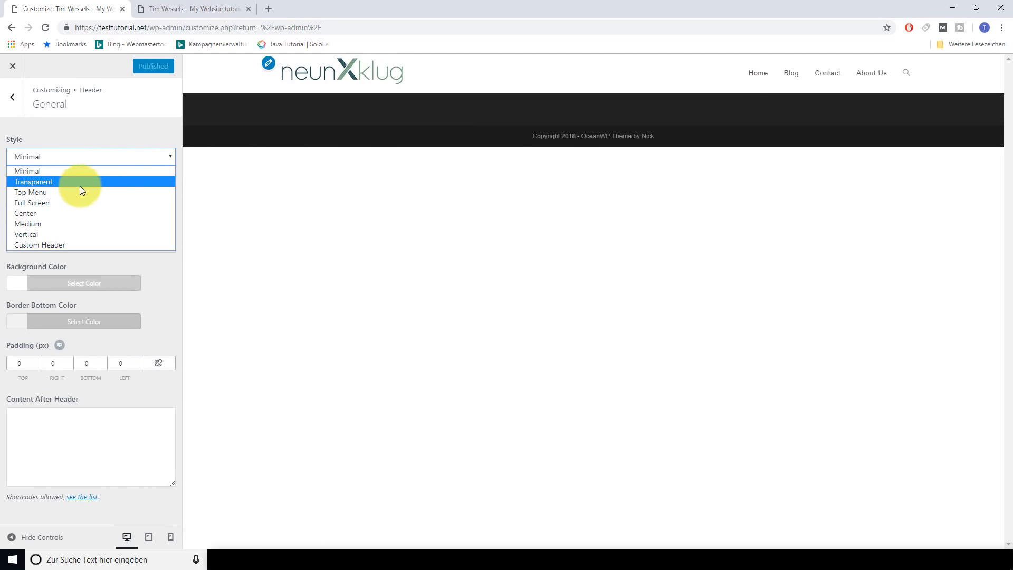
click(47, 203)
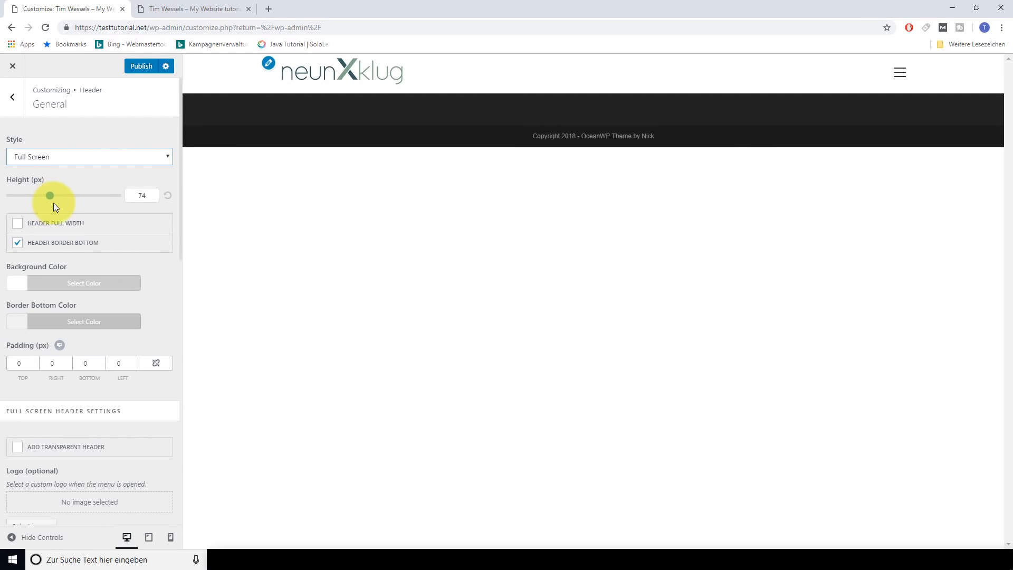
click(901, 78)
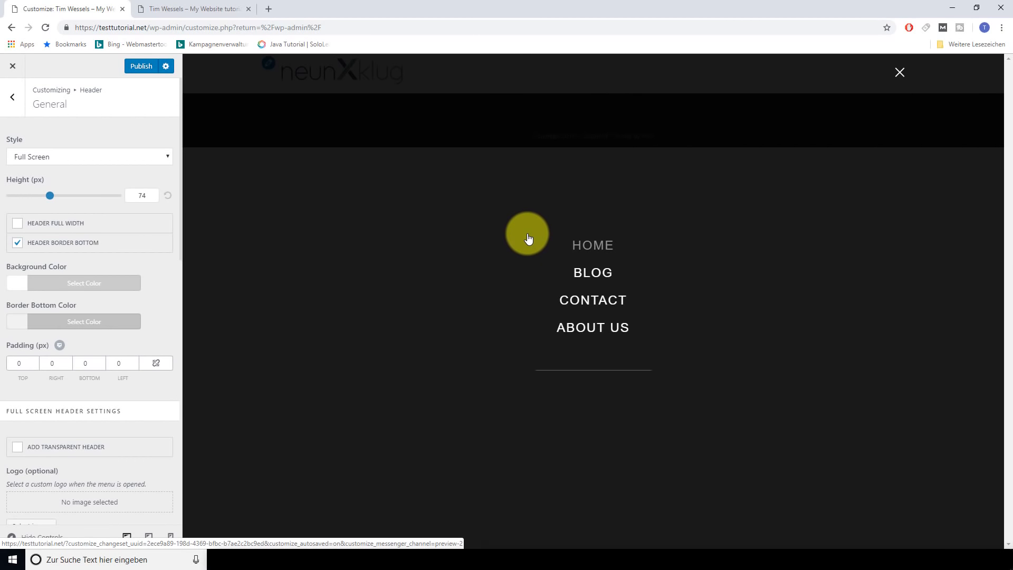
click(901, 79)
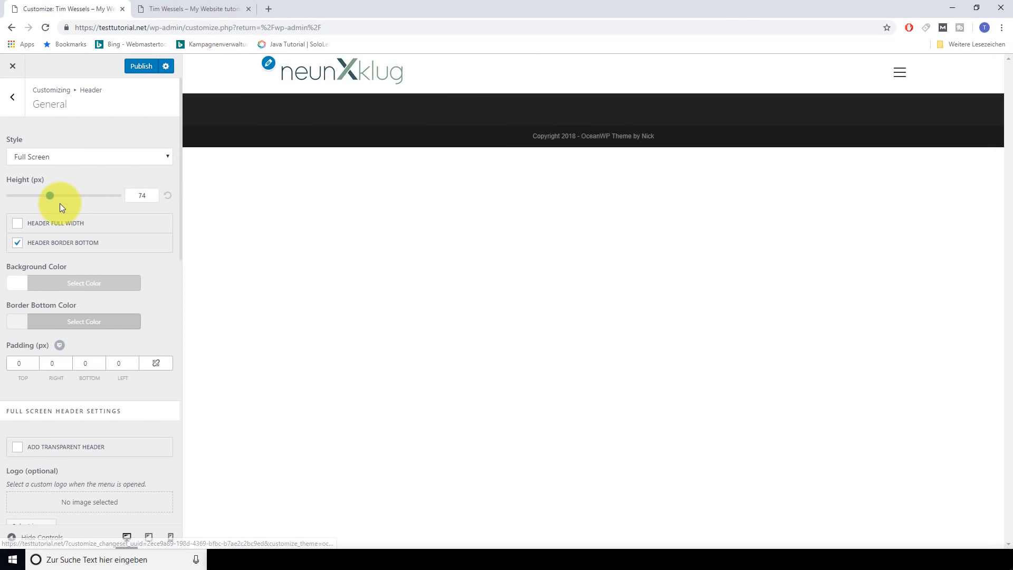
Return the header style to Minimal and adjust the header height
click(130, 160)
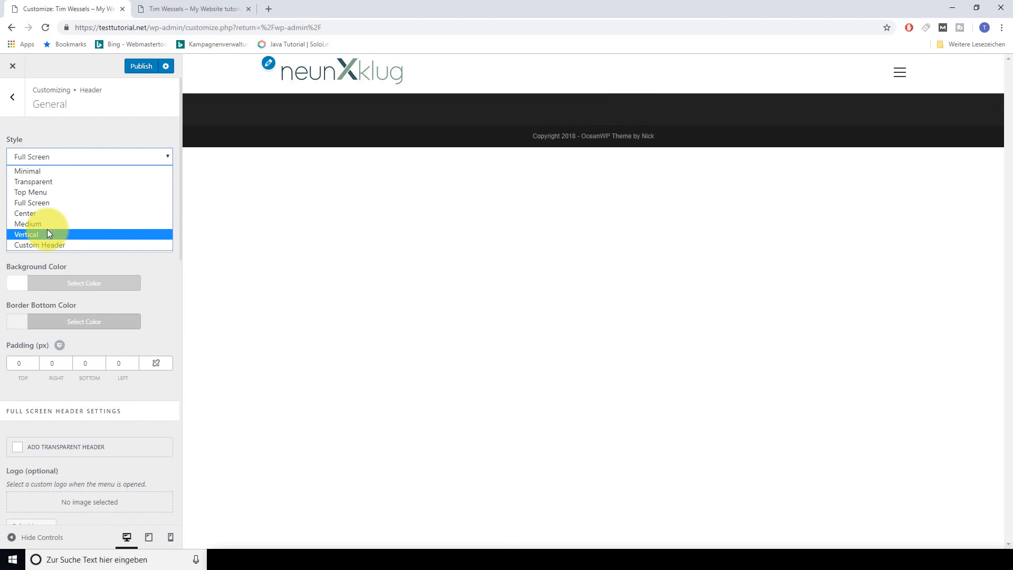
key(Up)
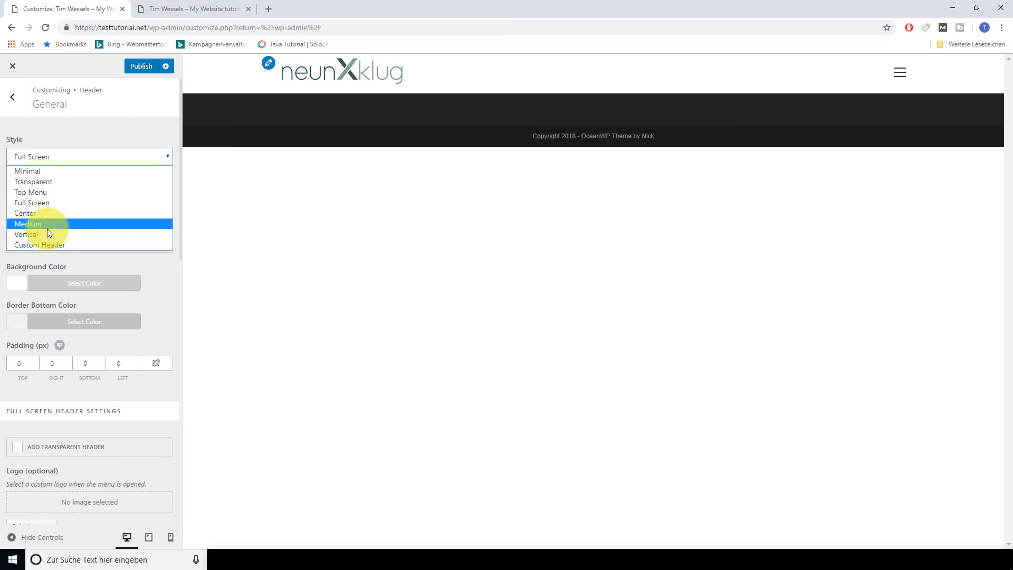
click(41, 173)
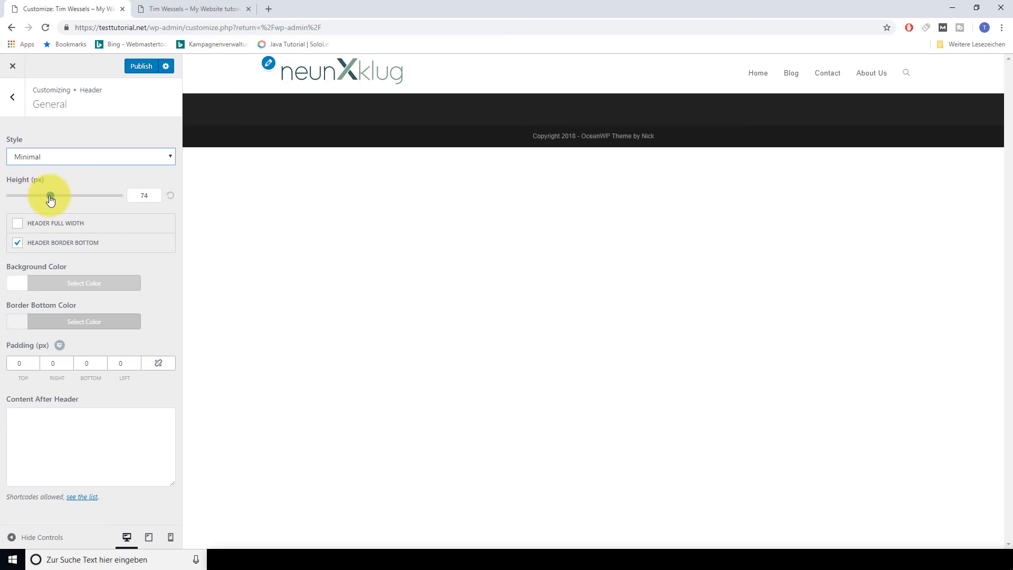
click(50, 198)
mouse_move(51, 198)
mouse_down()
mouse_move(86, 196)
mouse_move(44, 198)
mouse_up()
Reset the header height to 74 px and leave Header Full Width off
click(170, 196)
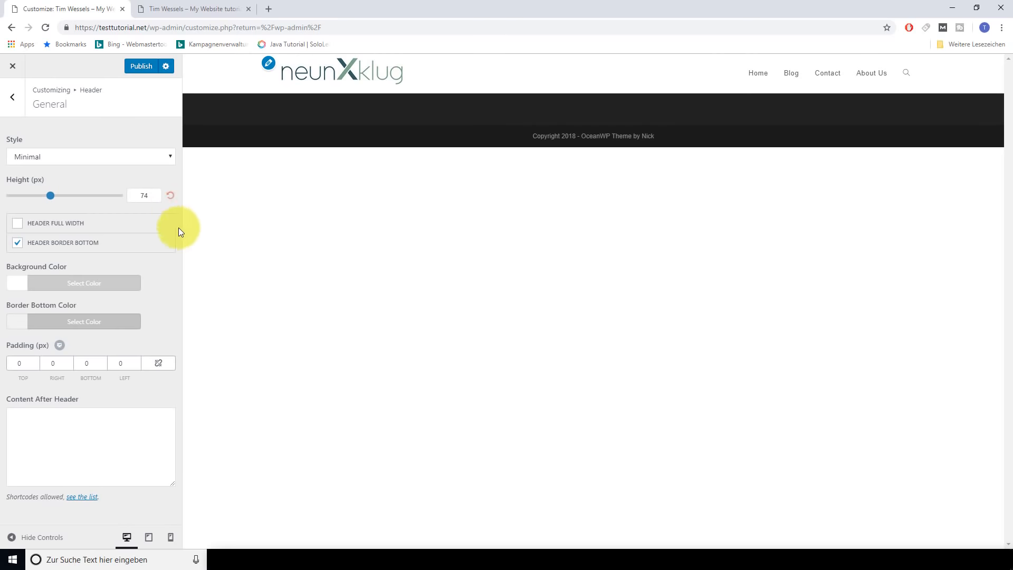
click(17, 227)
click(17, 227)
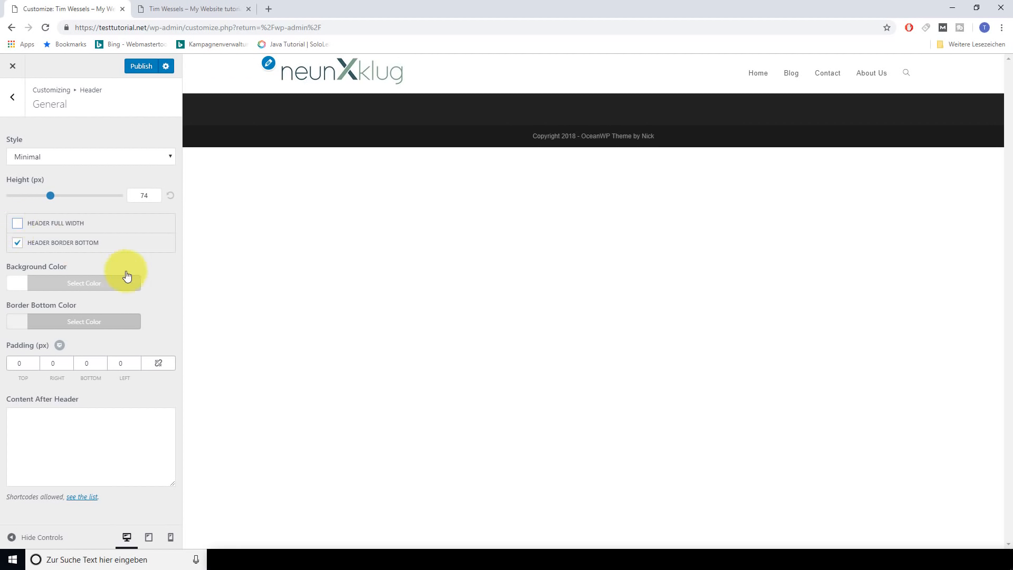
Try a red header background, restore the default white, and publish the header settings
click(63, 290)
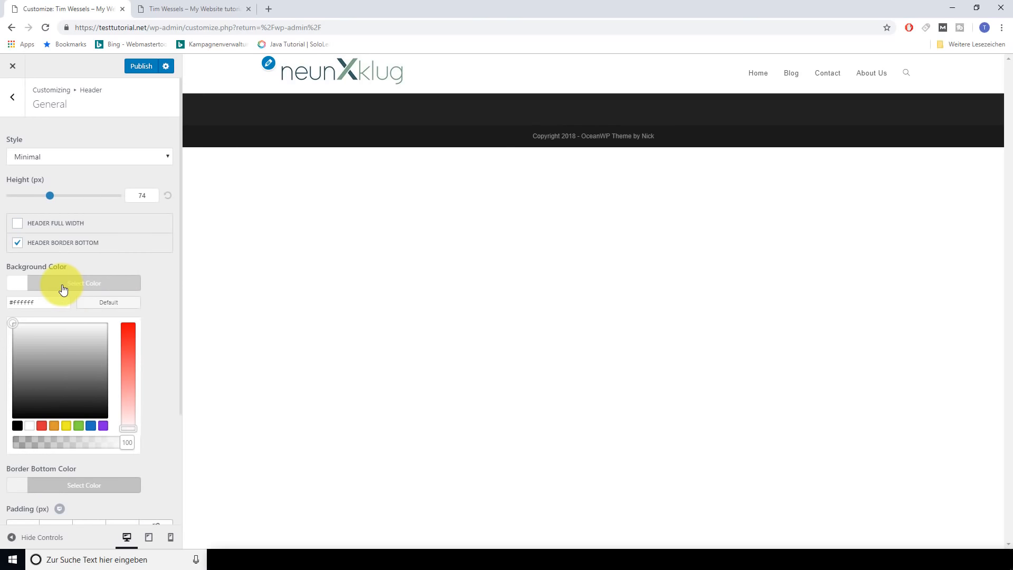
click(44, 426)
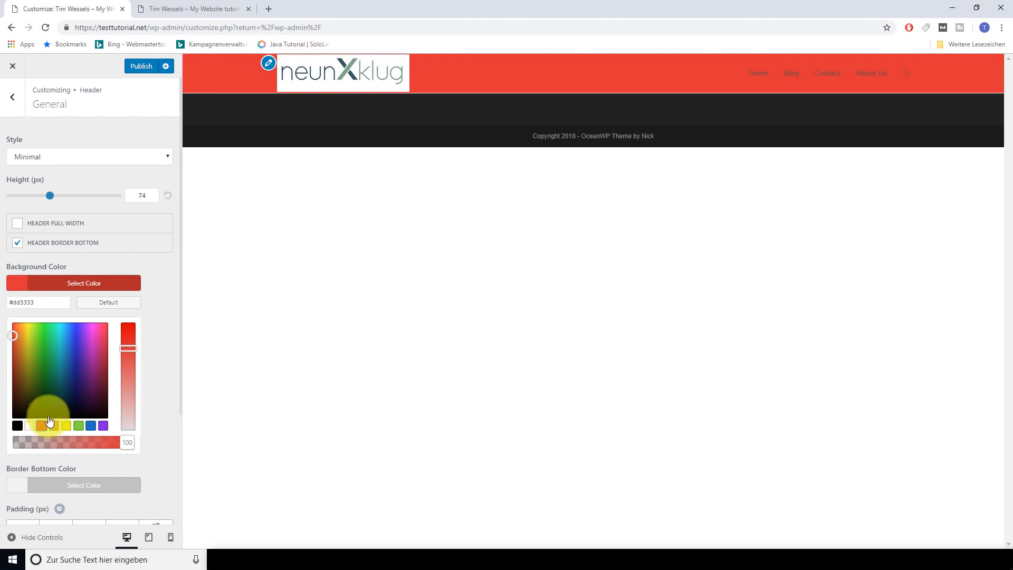
click(111, 306)
scroll(60, 411, down, 2)
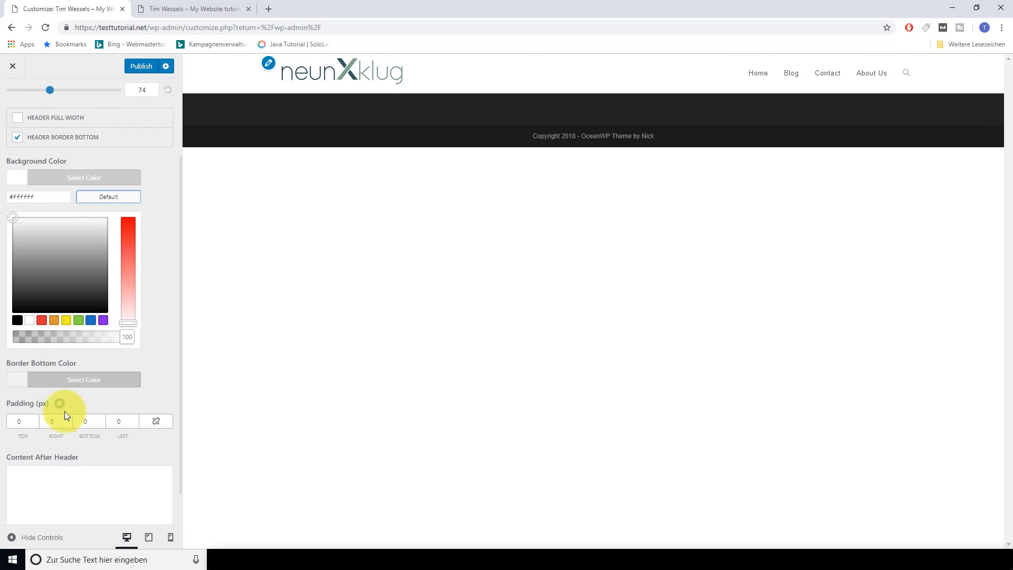
click(26, 420)
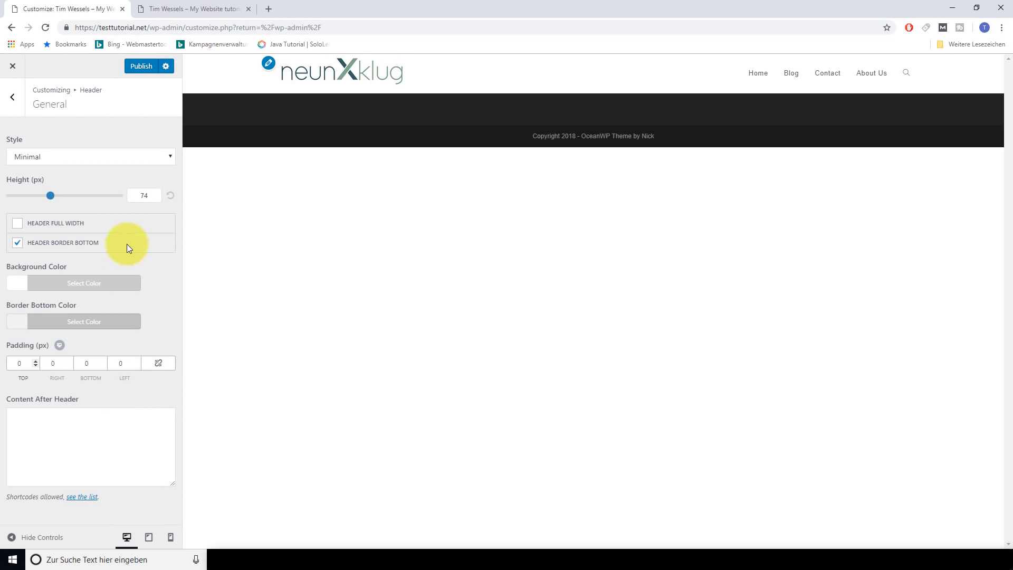
click(140, 67)
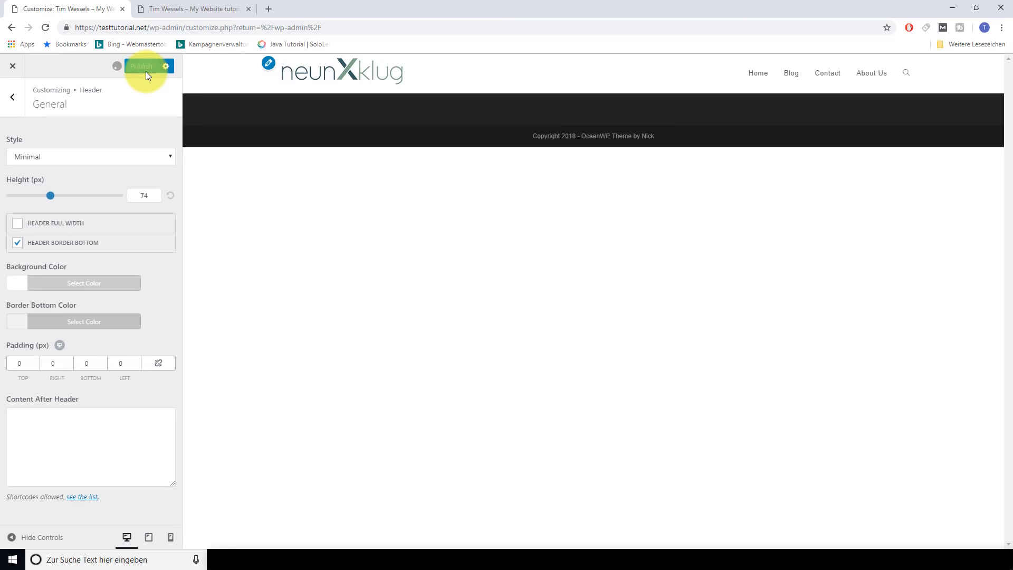
In Header Menu, test Center and Left positions and keep the menu on the Right
click(13, 99)
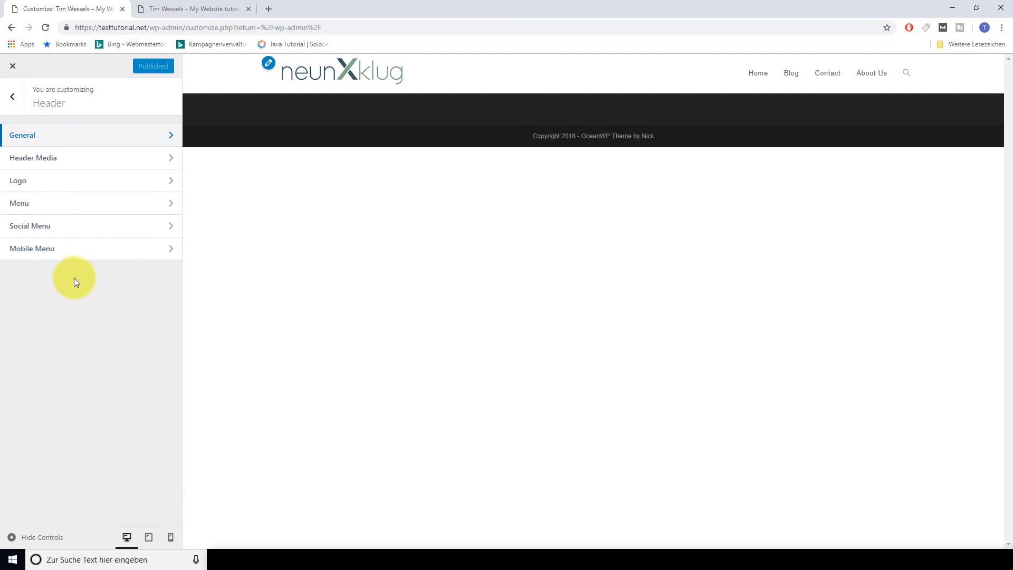
click(79, 207)
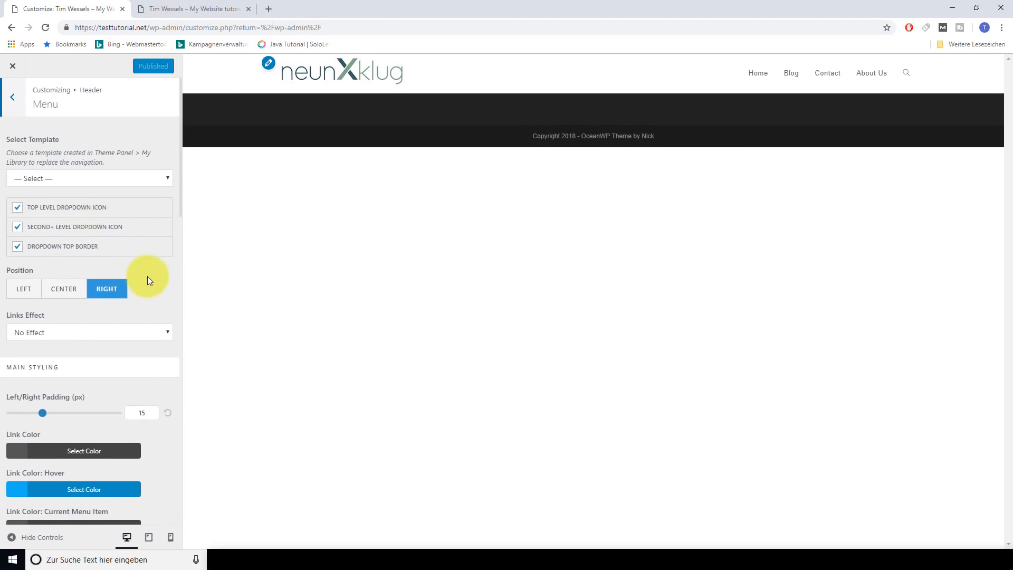
click(63, 289)
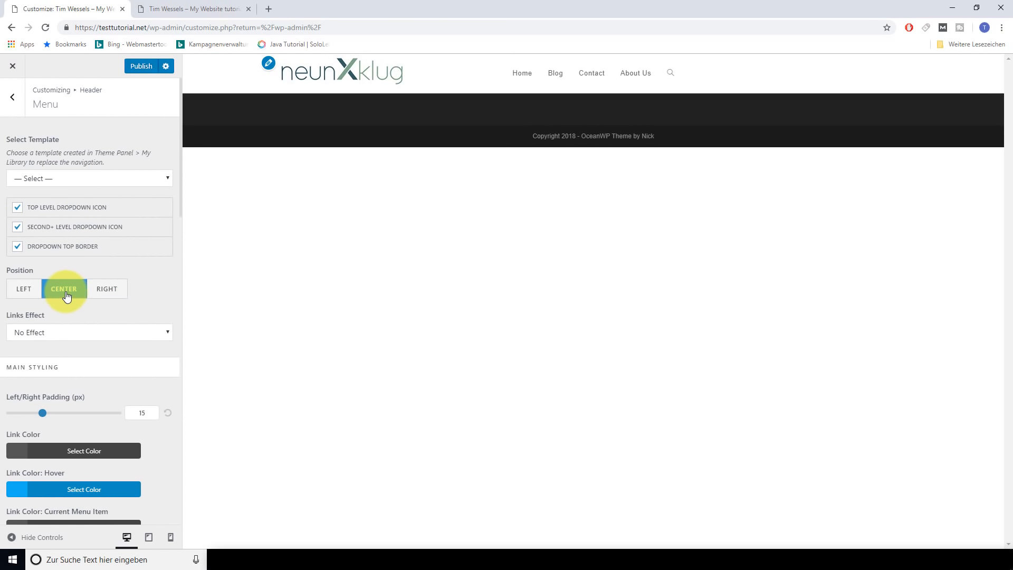
click(26, 296)
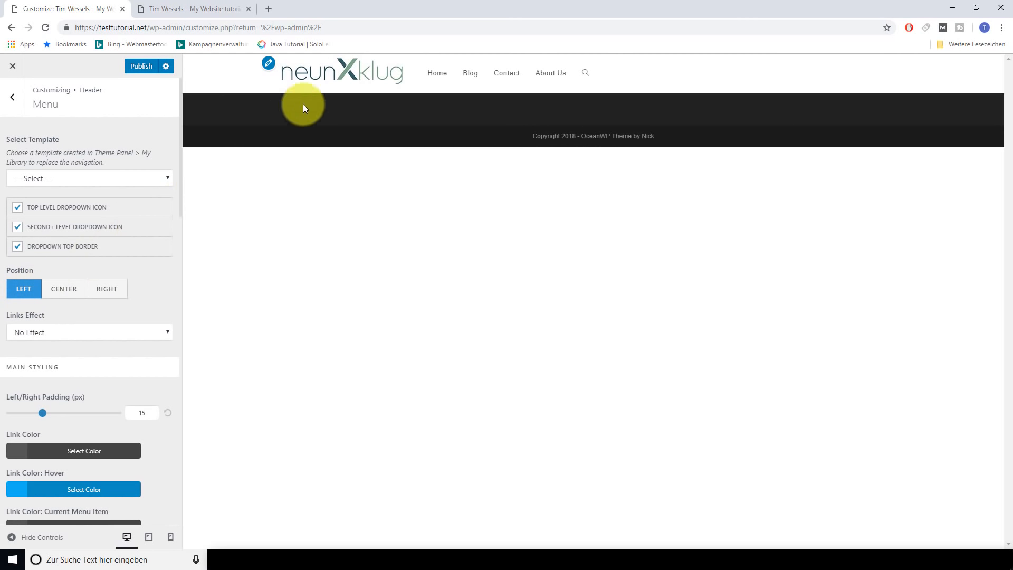
click(118, 293)
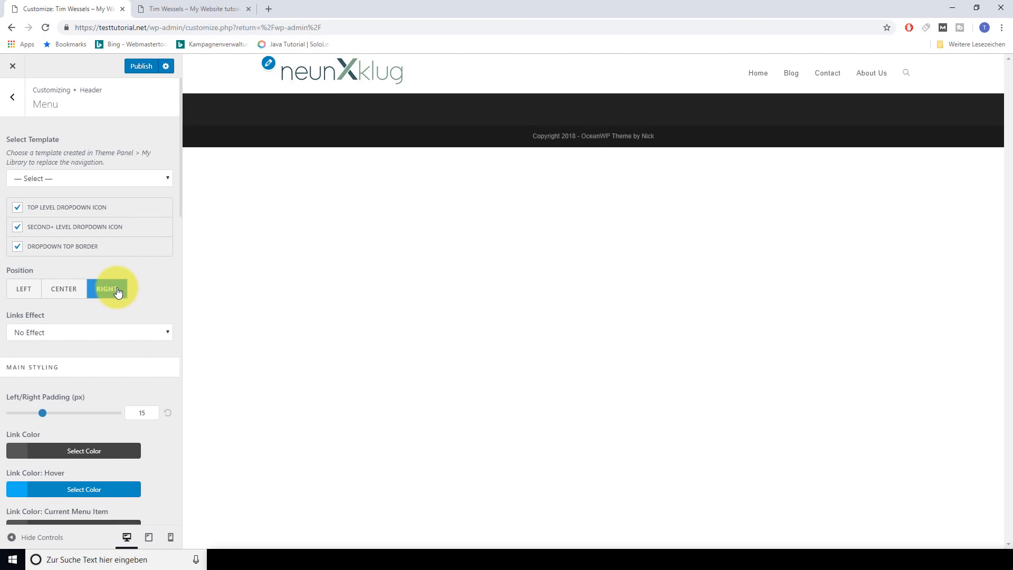
Set the menu Links Effect to Underline From Left after trying Underline Up
scroll(159, 279, down, 2)
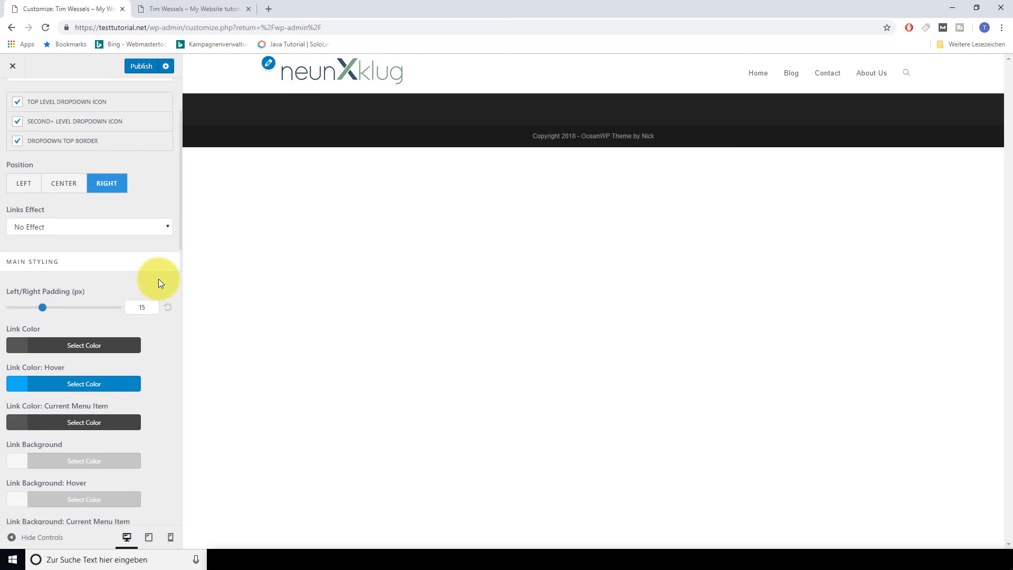
click(151, 231)
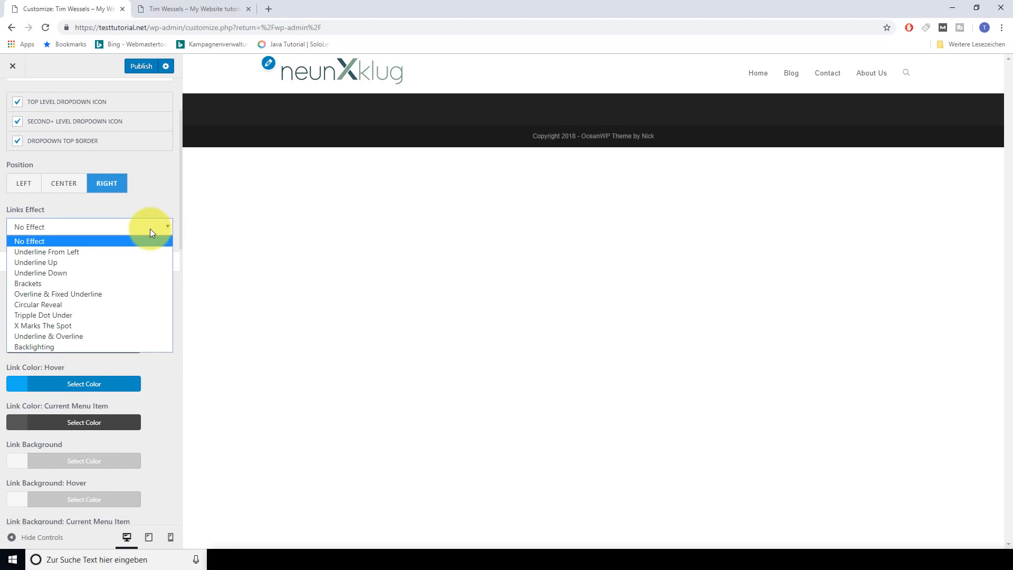
click(88, 252)
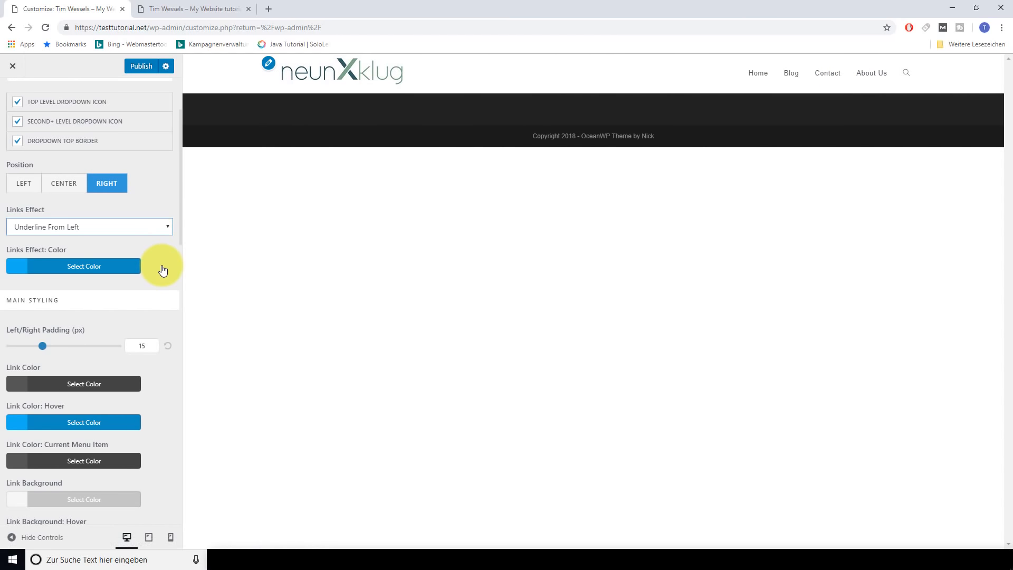
click(169, 230)
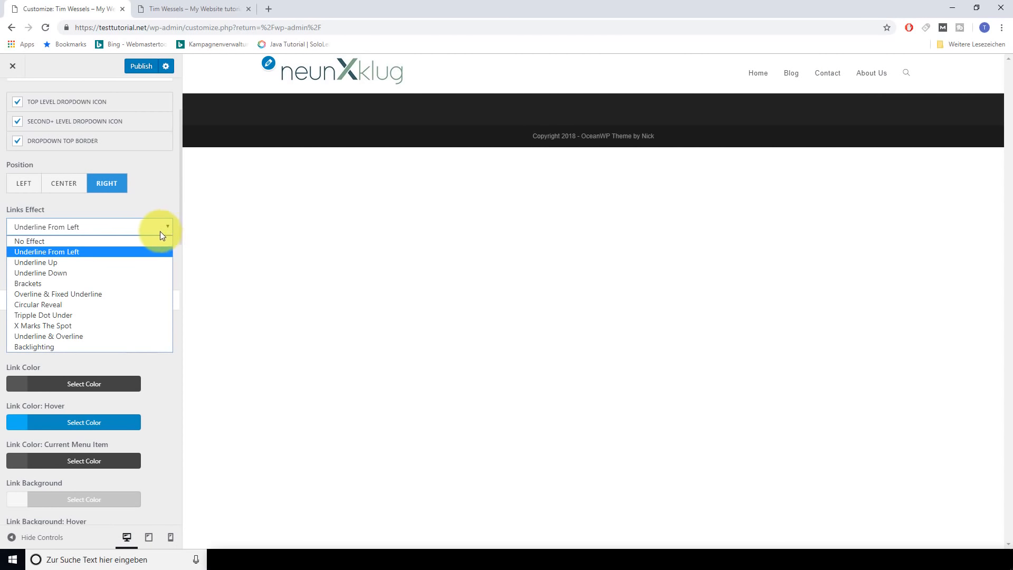
click(89, 261)
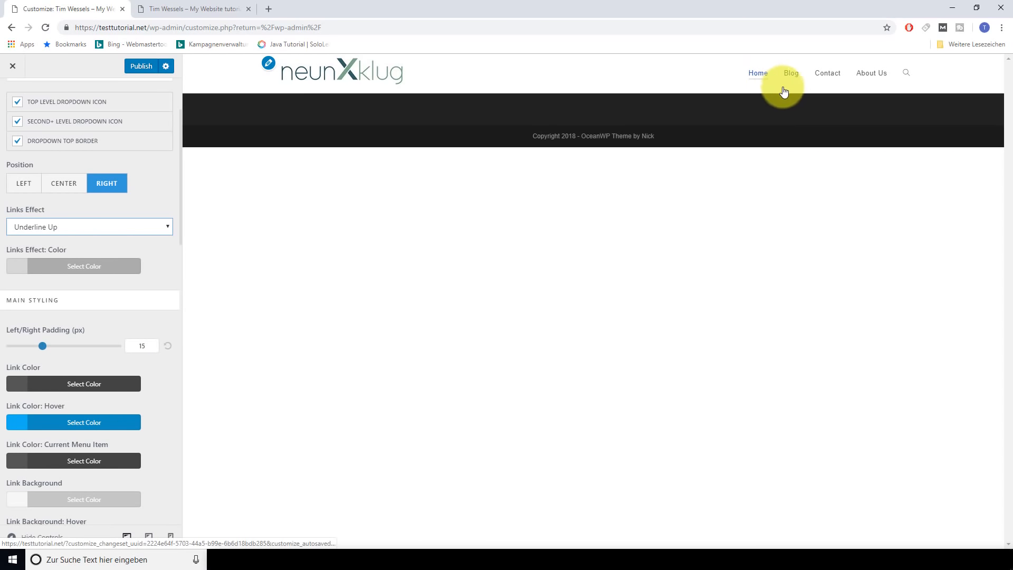
click(165, 227)
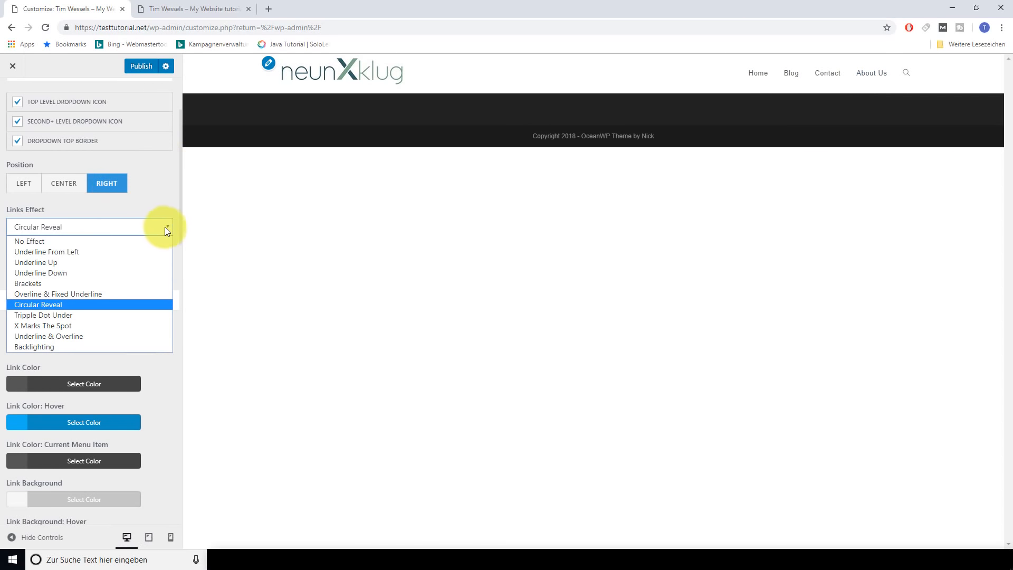
click(43, 252)
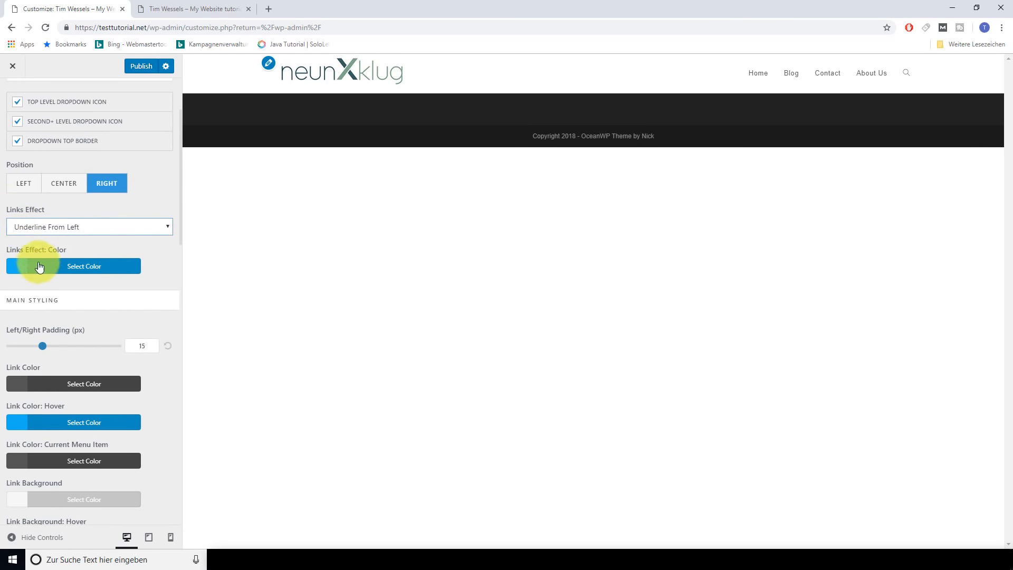
click(65, 266)
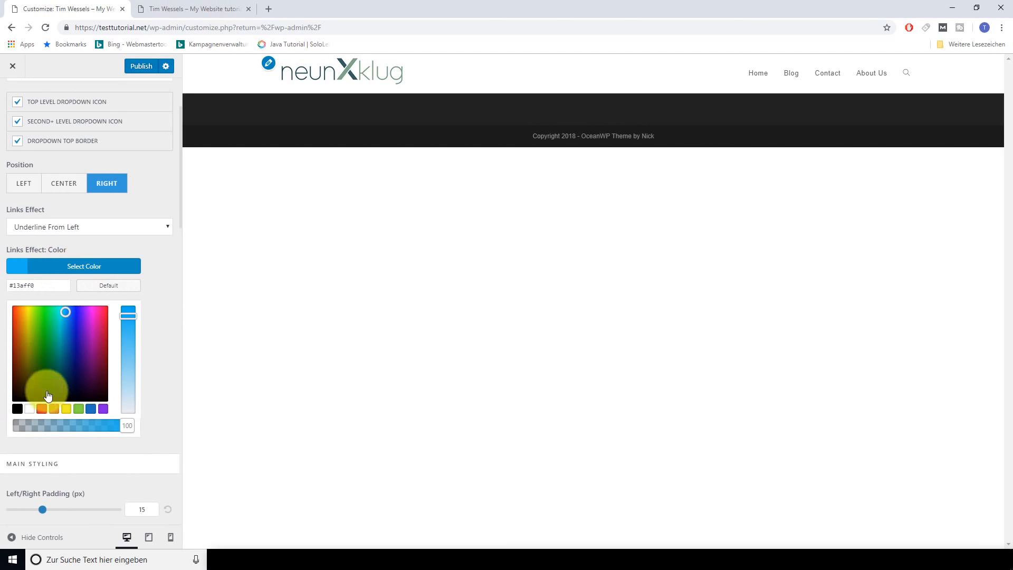
click(104, 267)
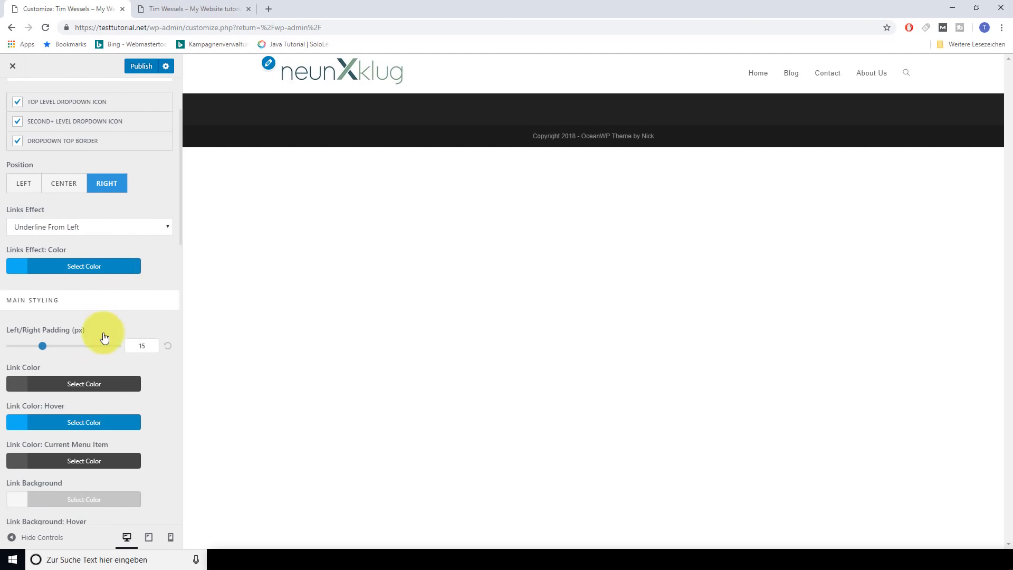
Scroll through the remaining Header Menu settings to review them
scroll(91, 360, down, 1)
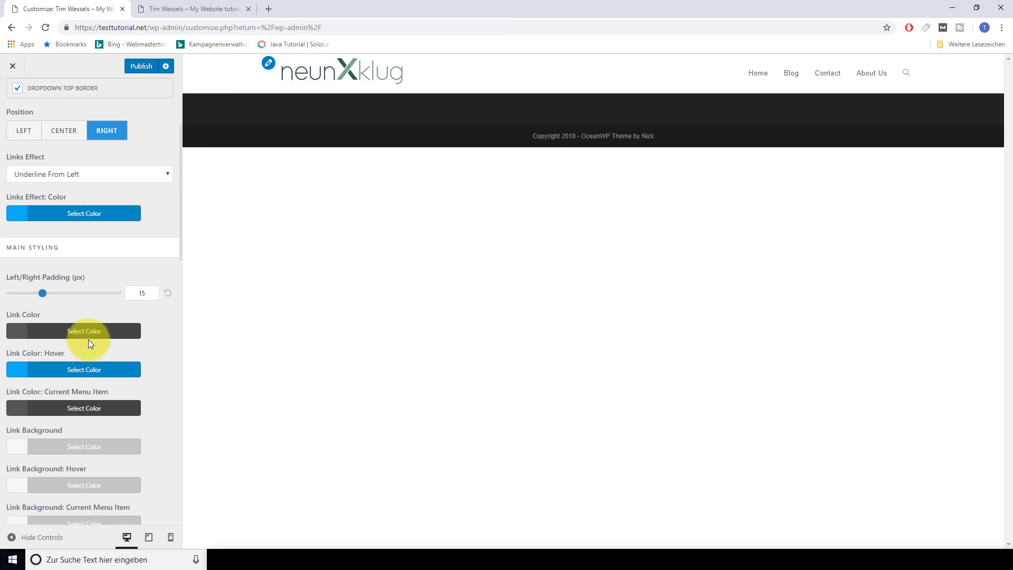
scroll(95, 313, down, 13)
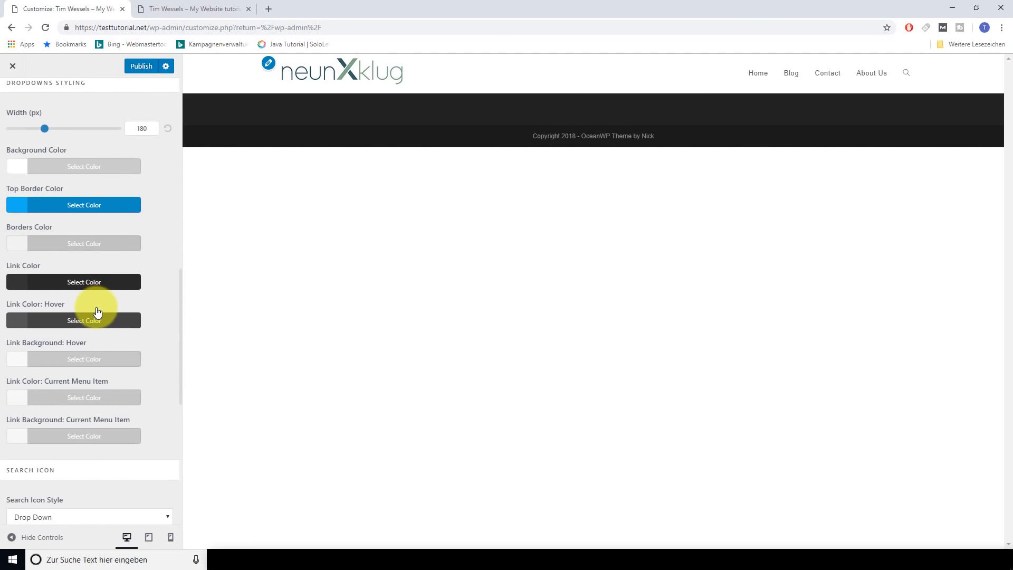
scroll(95, 310, down, 3)
scroll(99, 349, up, 15)
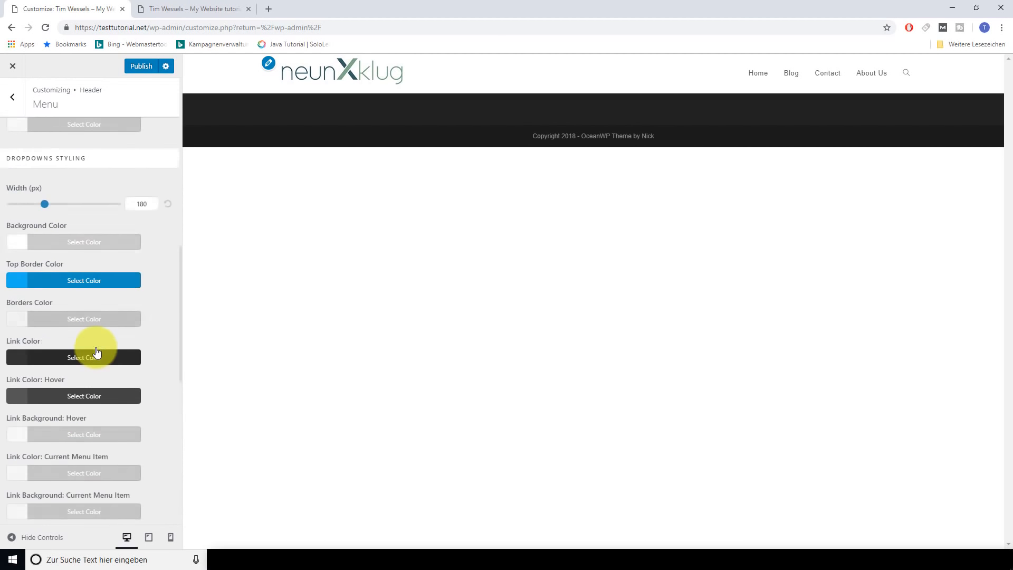
scroll(99, 349, up, 2)
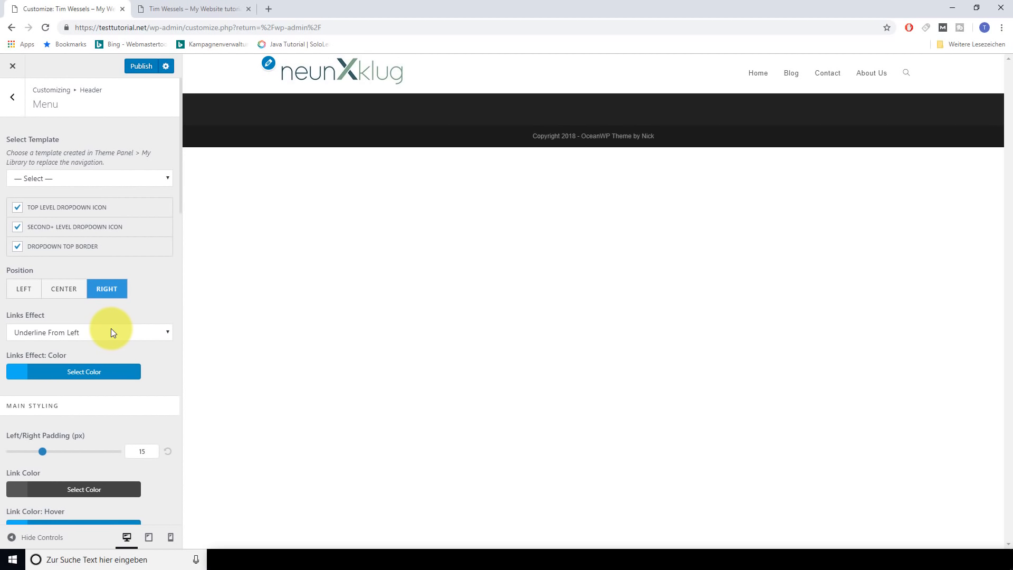
scroll(101, 242, down, 9)
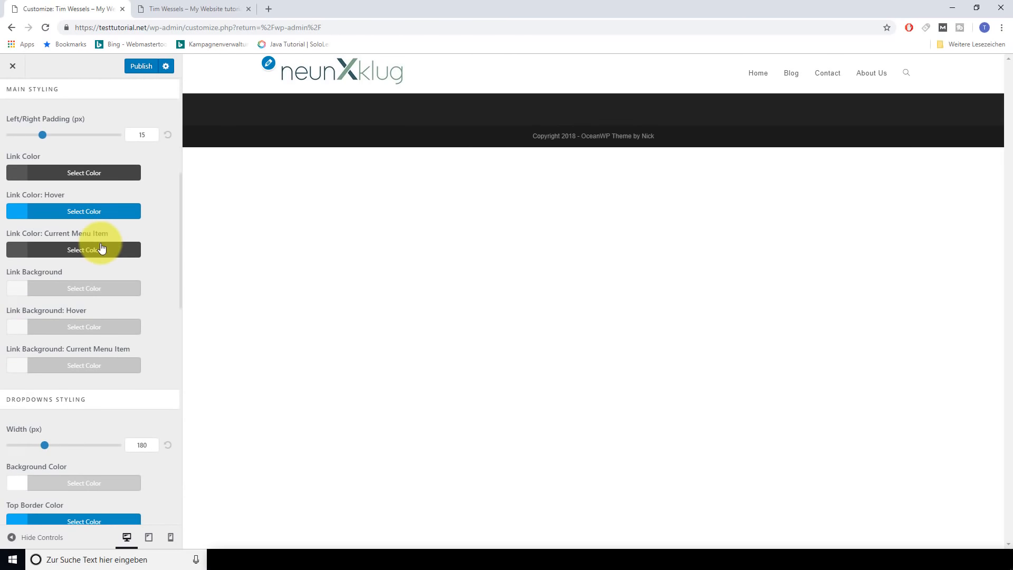
scroll(108, 257, down, 10)
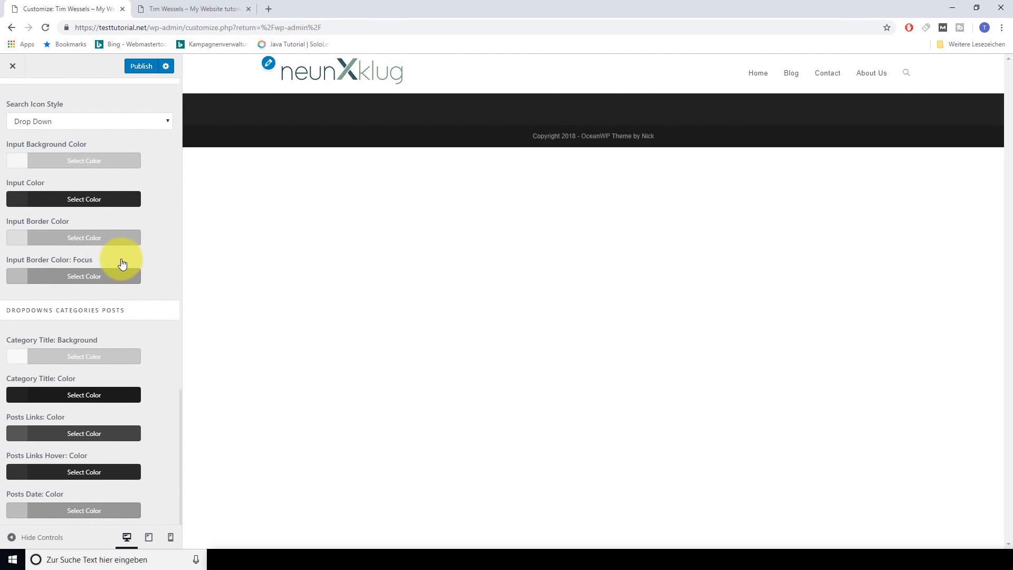
scroll(121, 264, up, 15)
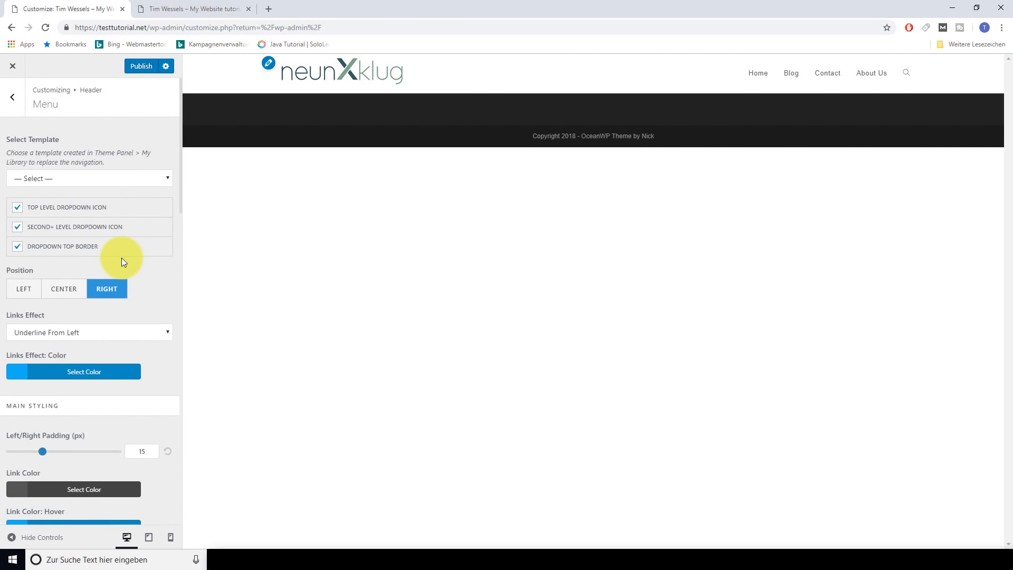
scroll(171, 285, down, 4)
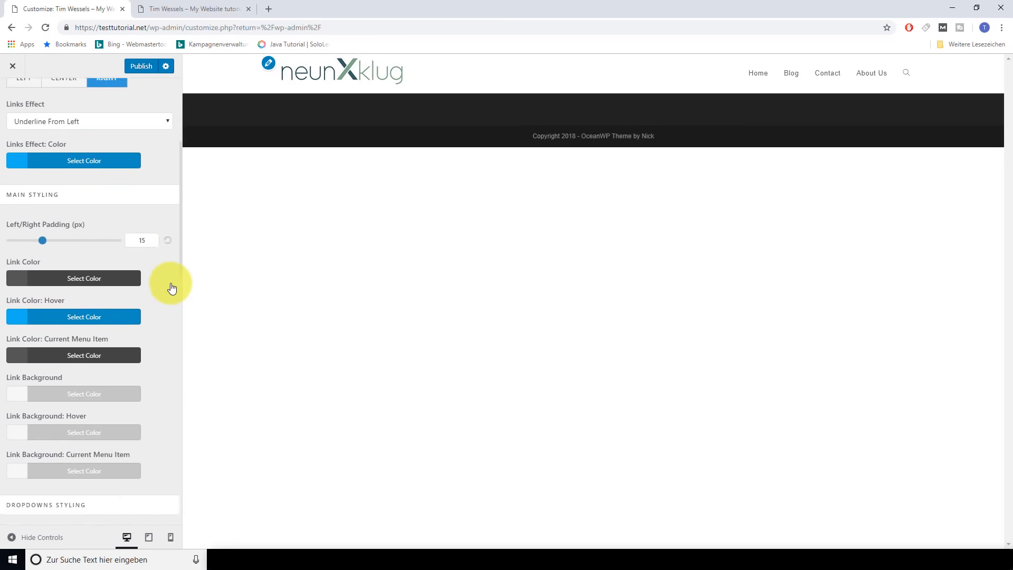
scroll(172, 288, up, 4)
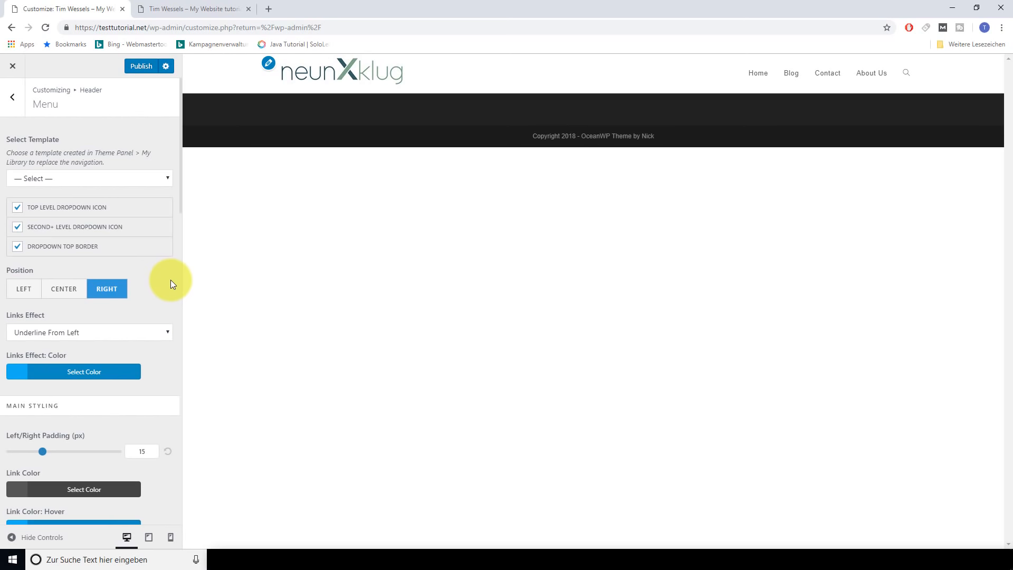
scroll(153, 276, down, 9)
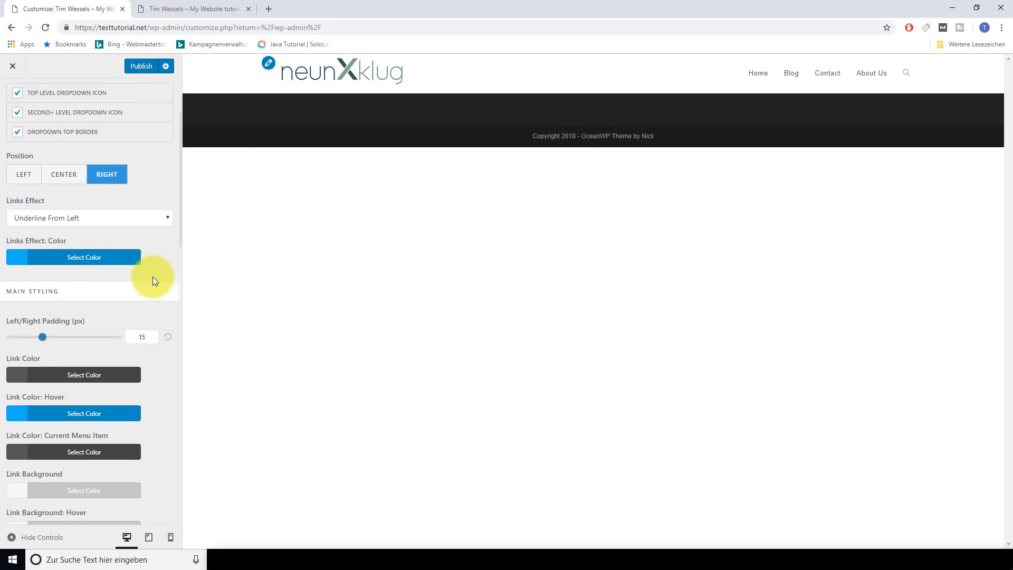
scroll(115, 390, down, 10)
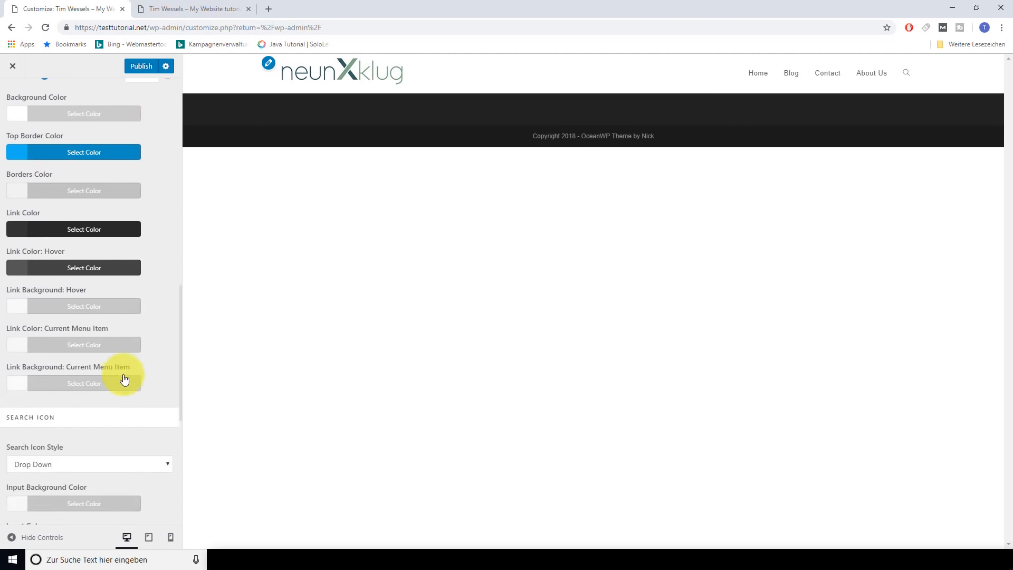
scroll(131, 218, up, 19)
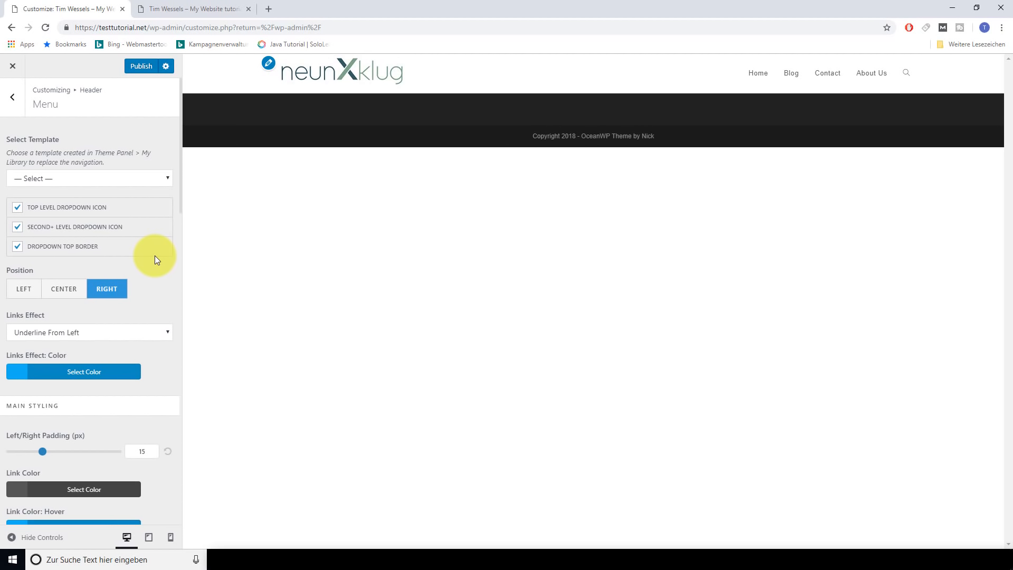
Publish the header menu changes and go to the Footer Widgets settings
click(140, 69)
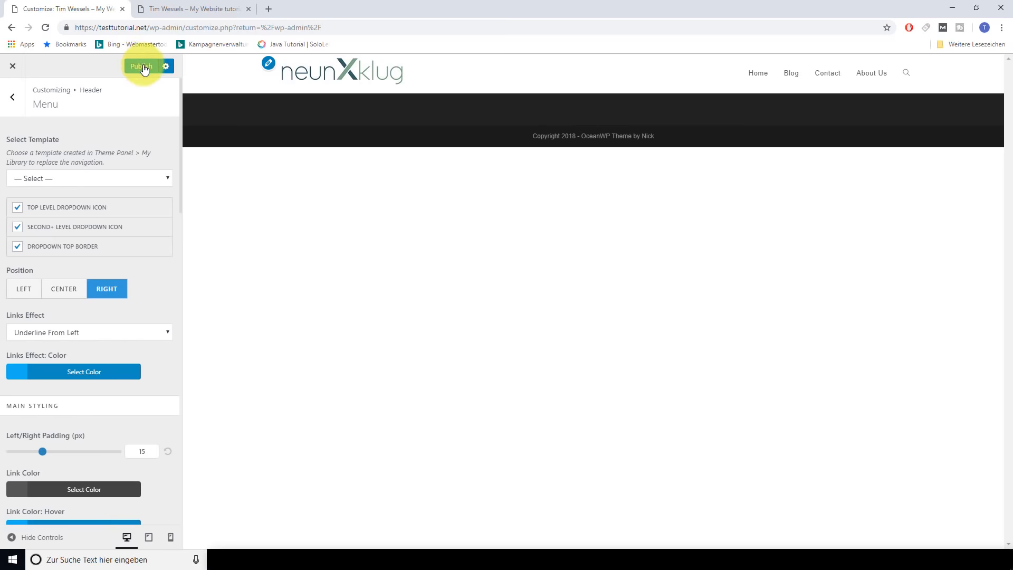
click(13, 104)
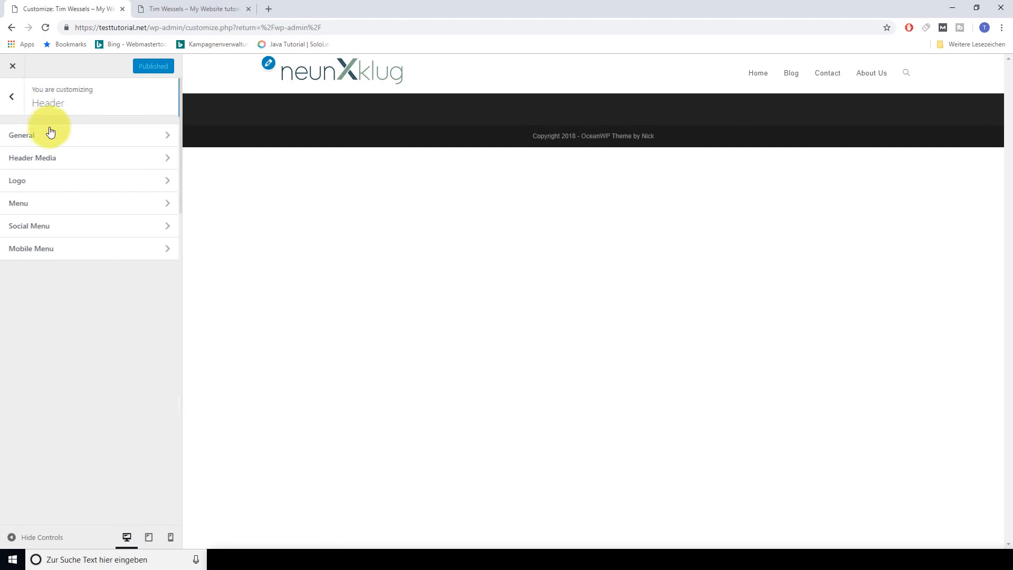
click(12, 100)
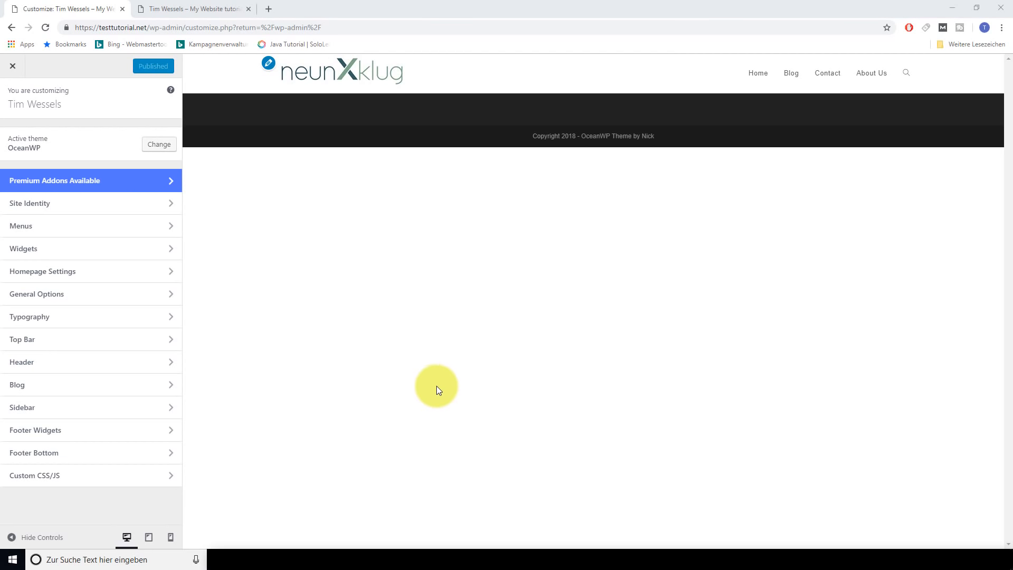
click(54, 435)
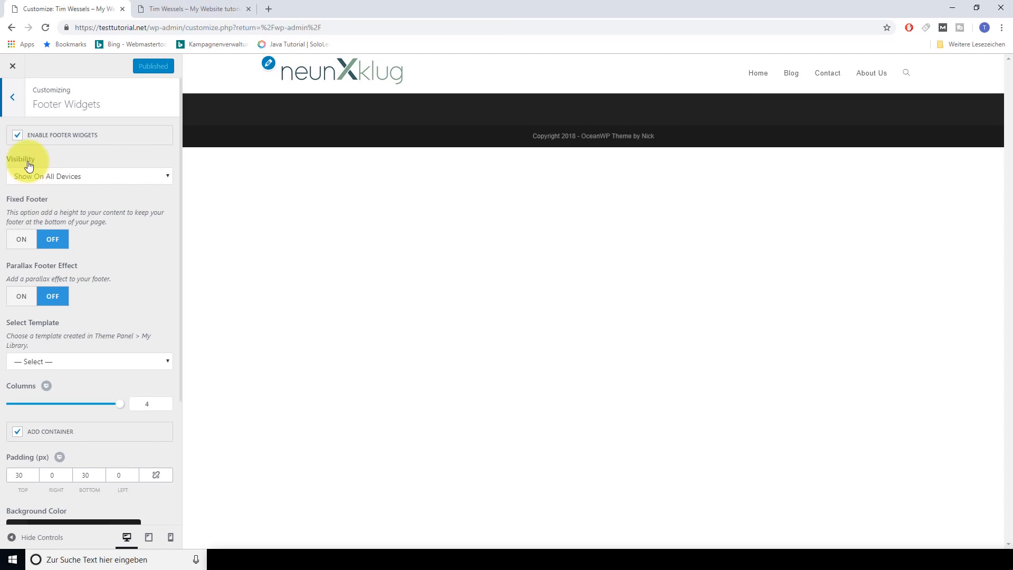
Keep footer visibility on all devices, turn Fixed Footer on, and start a new browser tab
click(109, 177)
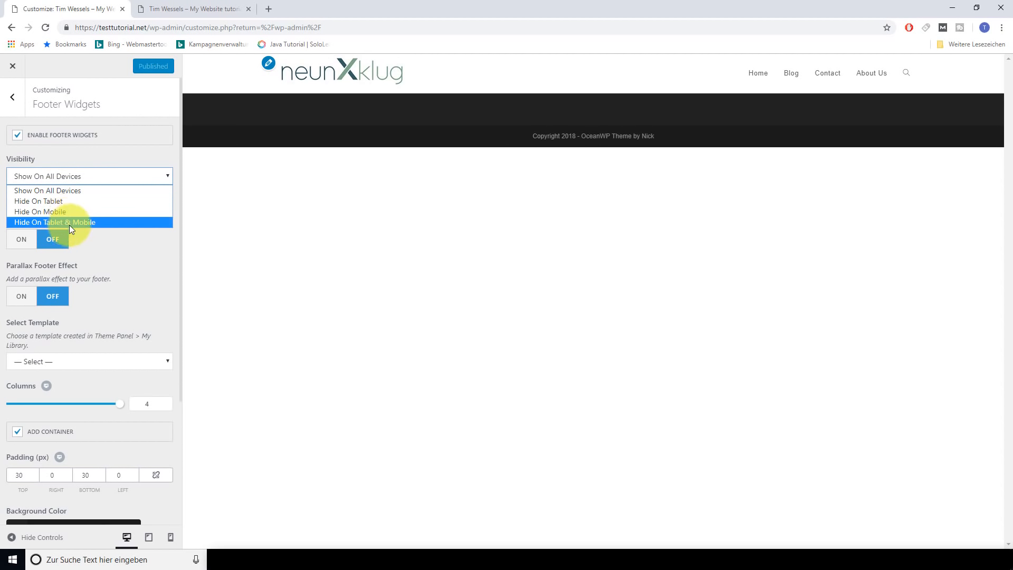
click(69, 191)
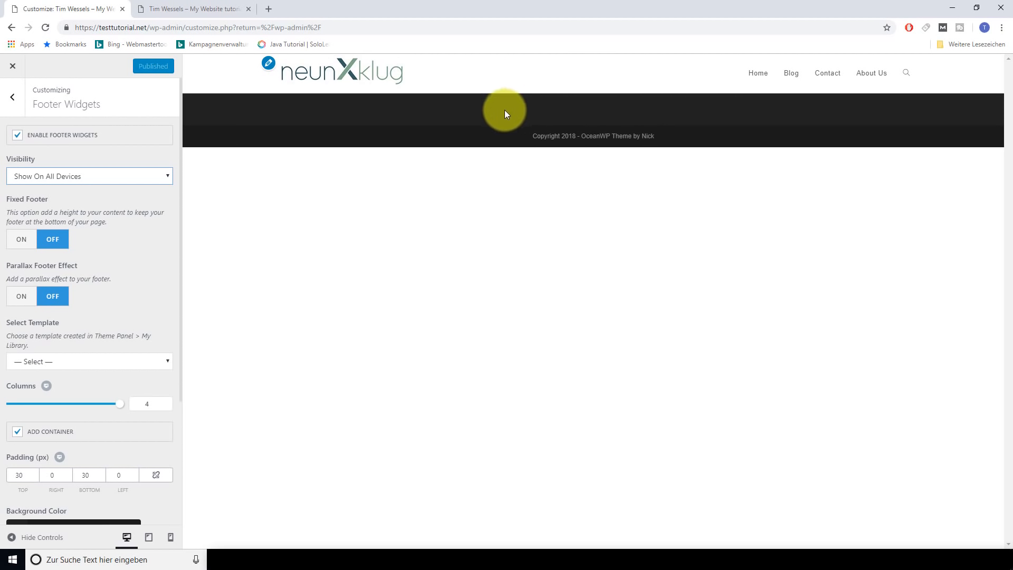
click(23, 240)
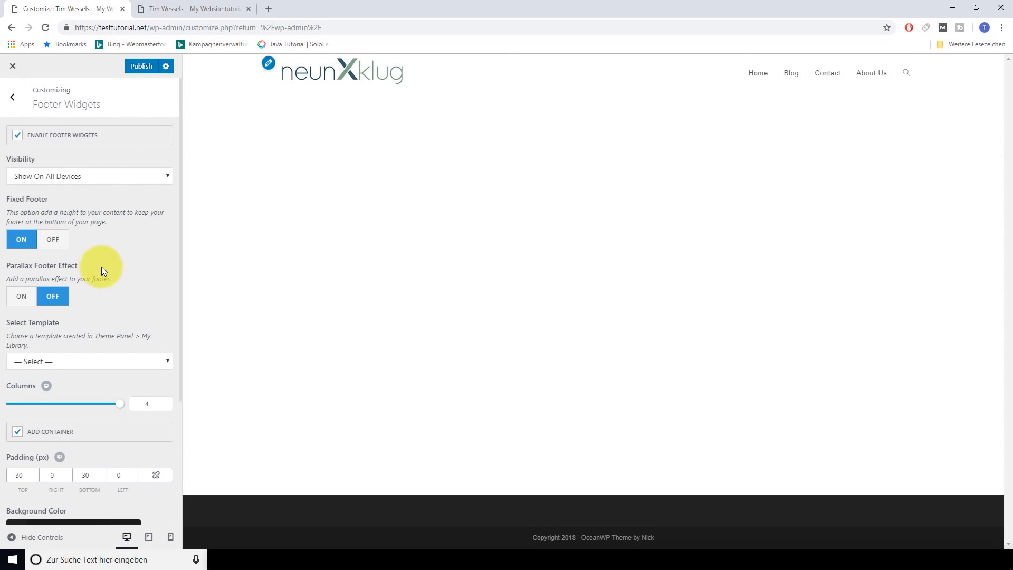
scroll(93, 274, down, 3)
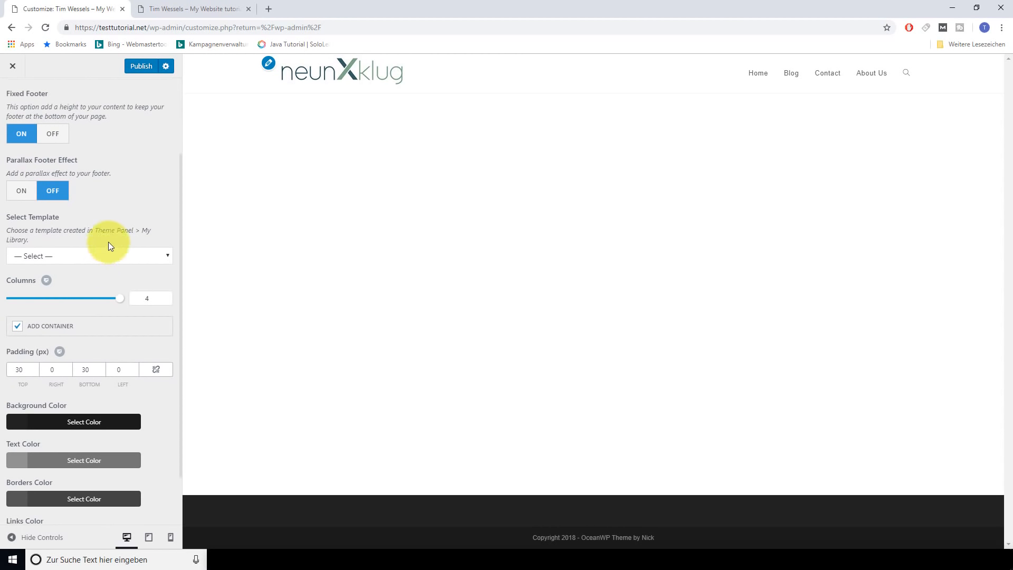
scroll(112, 243, down, 1)
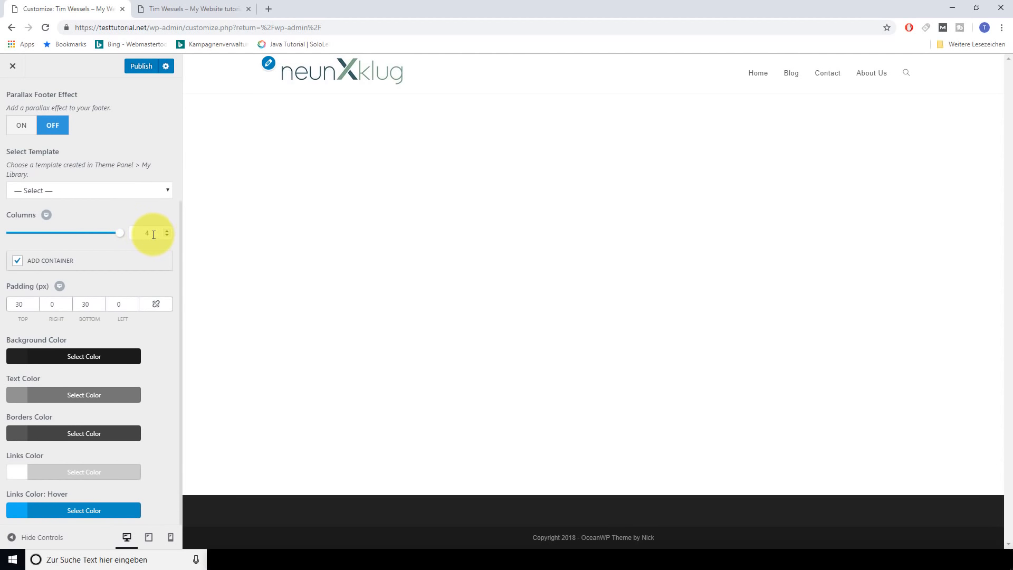
click(268, 9)
Load amazon.de, scroll to its four-column footer, and return to the Customizer tab
text(amazon)
key(Return)
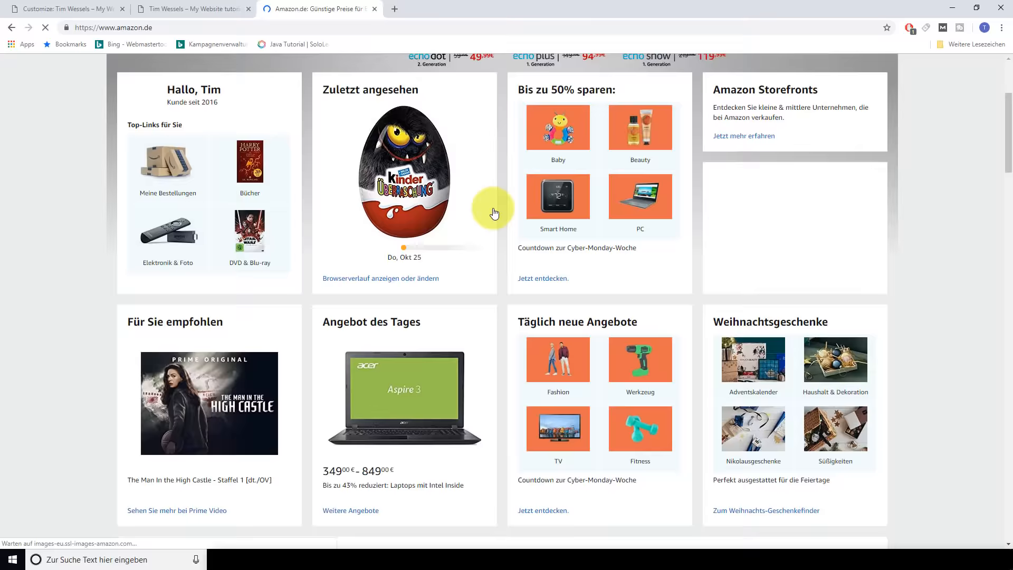
scroll(494, 211, down, 8)
scroll(494, 210, down, 20)
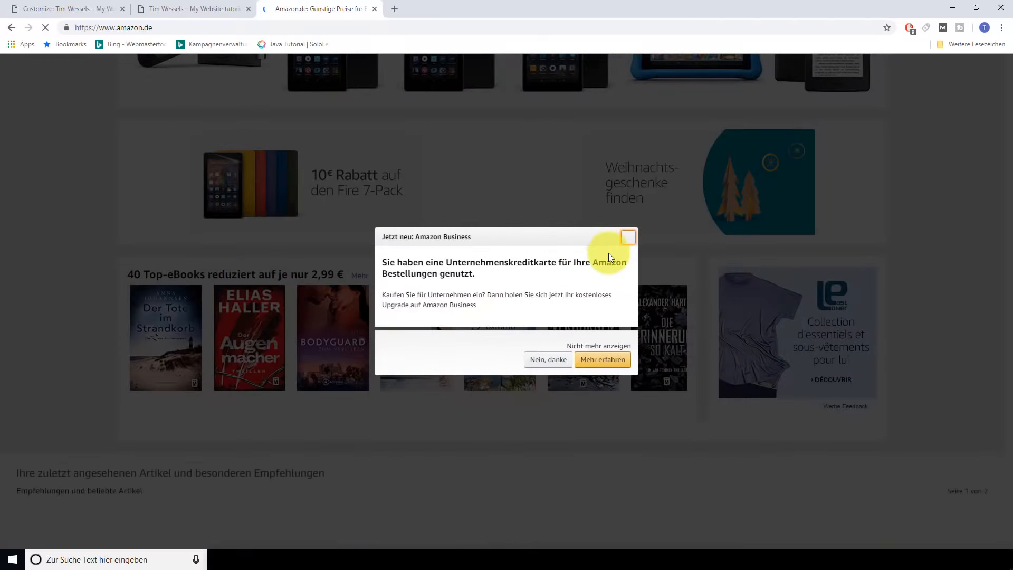
scroll(538, 289, down, 4)
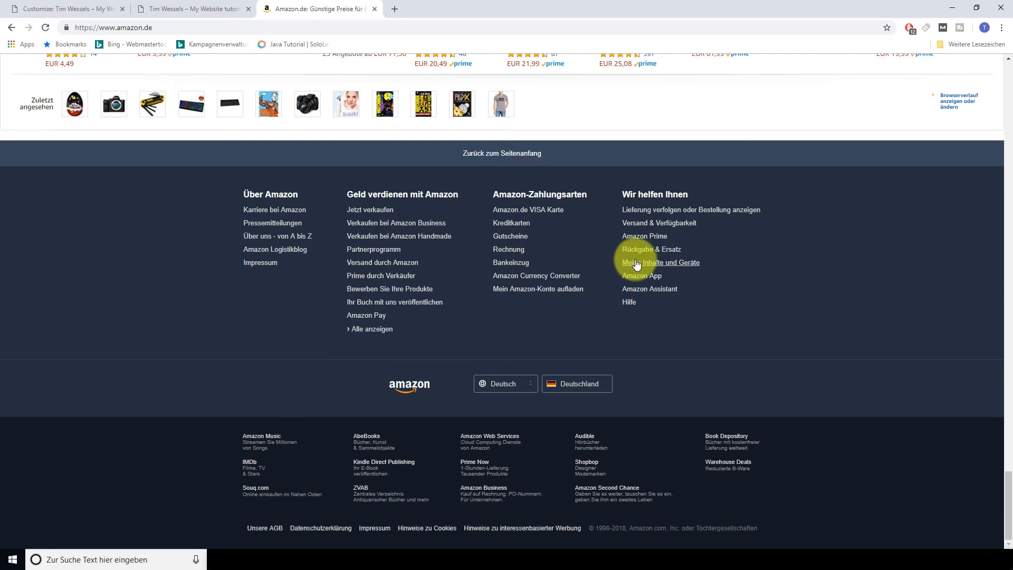
click(79, 9)
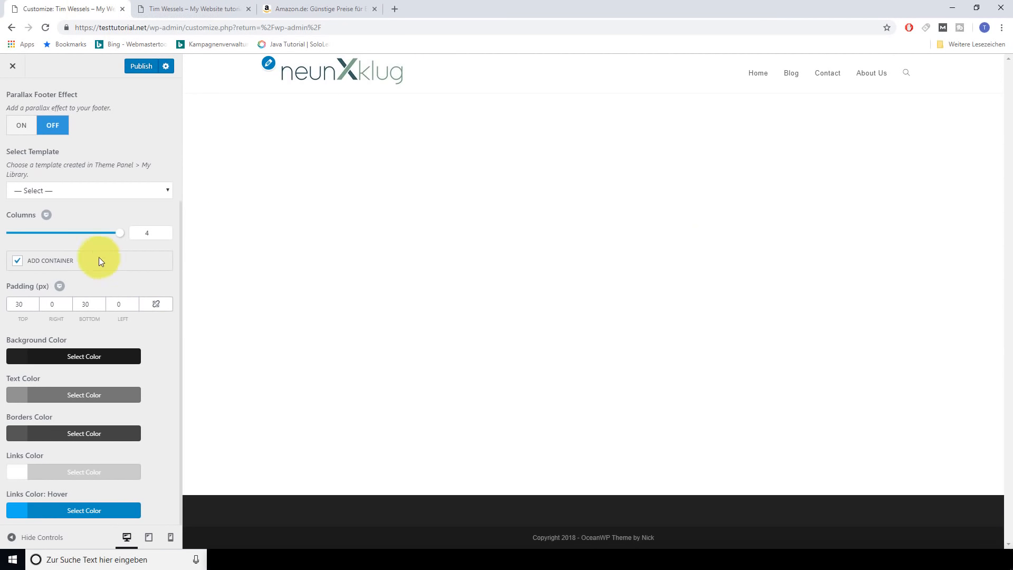
Try the footer Columns slider and set the footer top padding to 30 px
drag(121, 239, 443, 497)
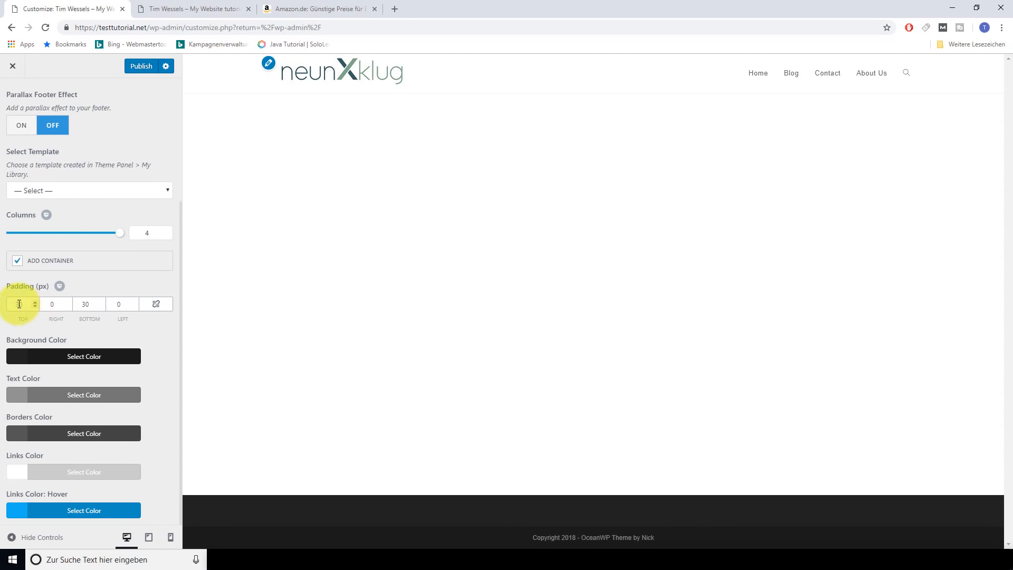
drag(25, 305, 14, 305)
text(50)
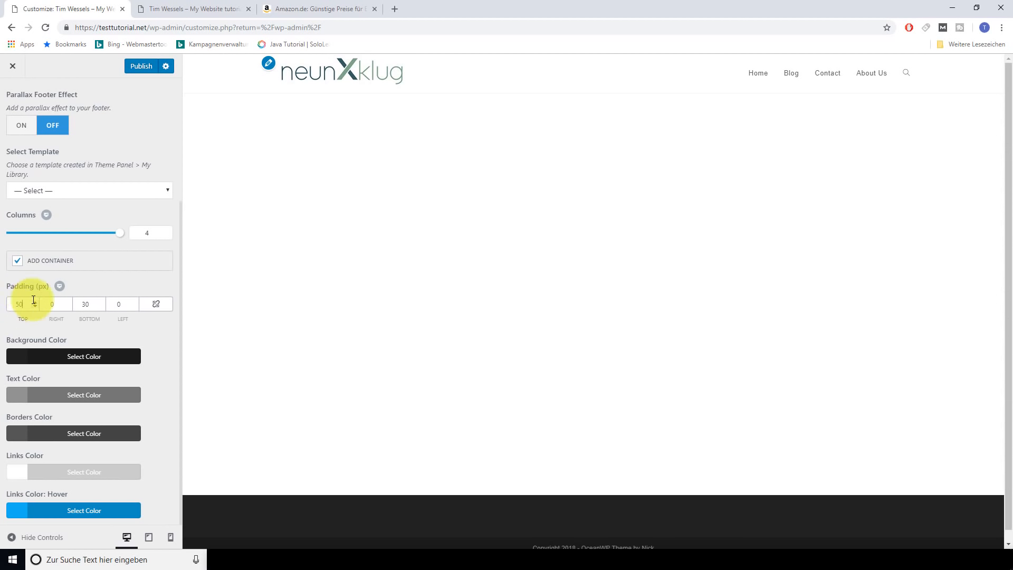
key(BackSpace)
key(BackSpace)
text(30)
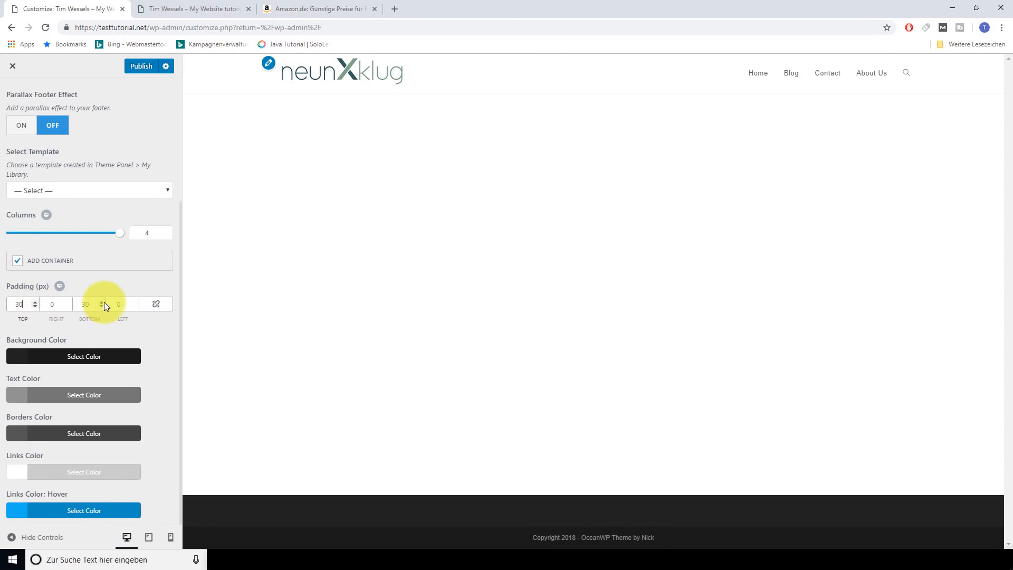
Test a red footer background, revert it to the default #222222, and publish
click(136, 354)
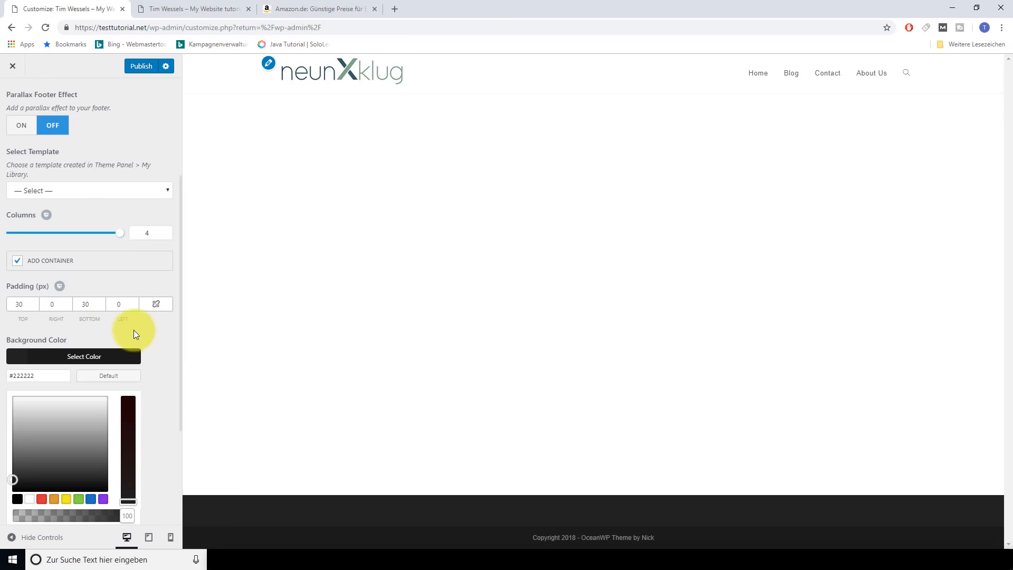
scroll(157, 338, down, 2)
scroll(157, 338, down, 2)
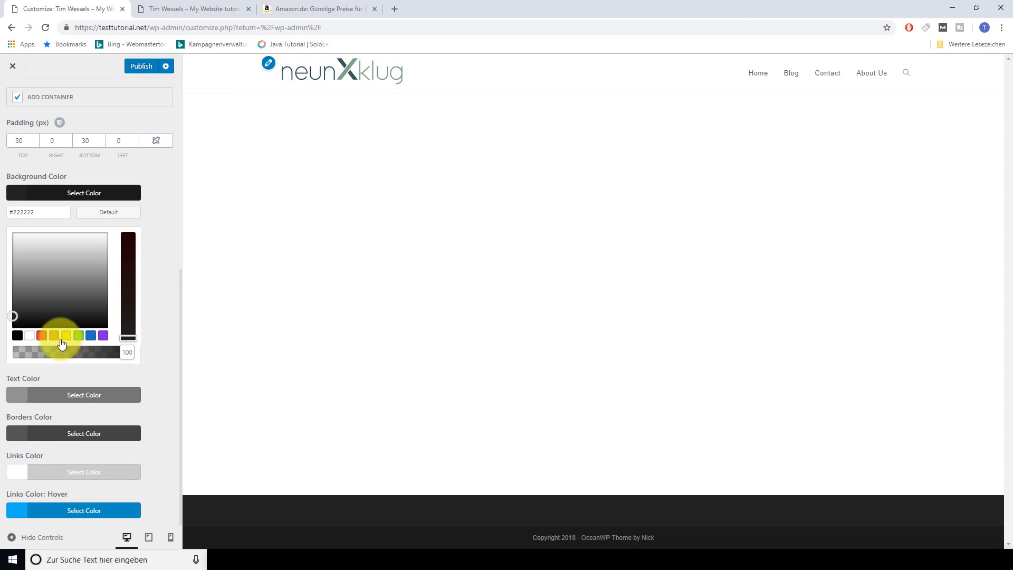
click(42, 335)
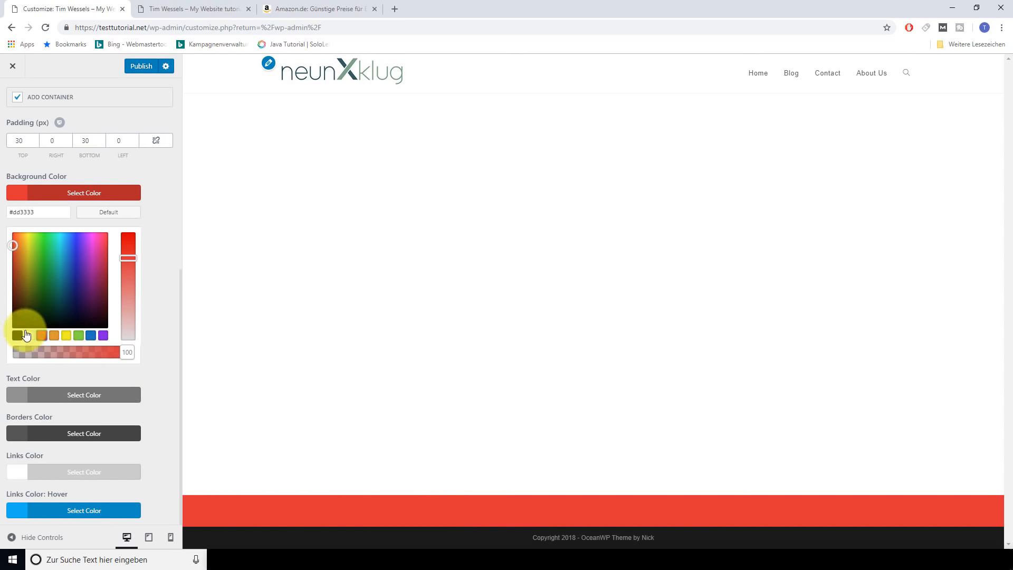
click(131, 217)
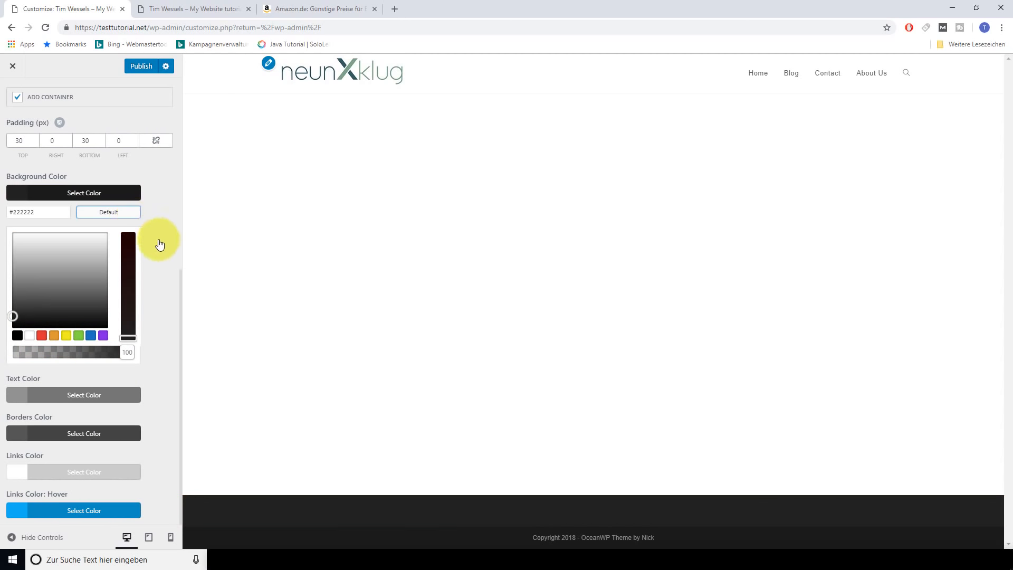
click(74, 194)
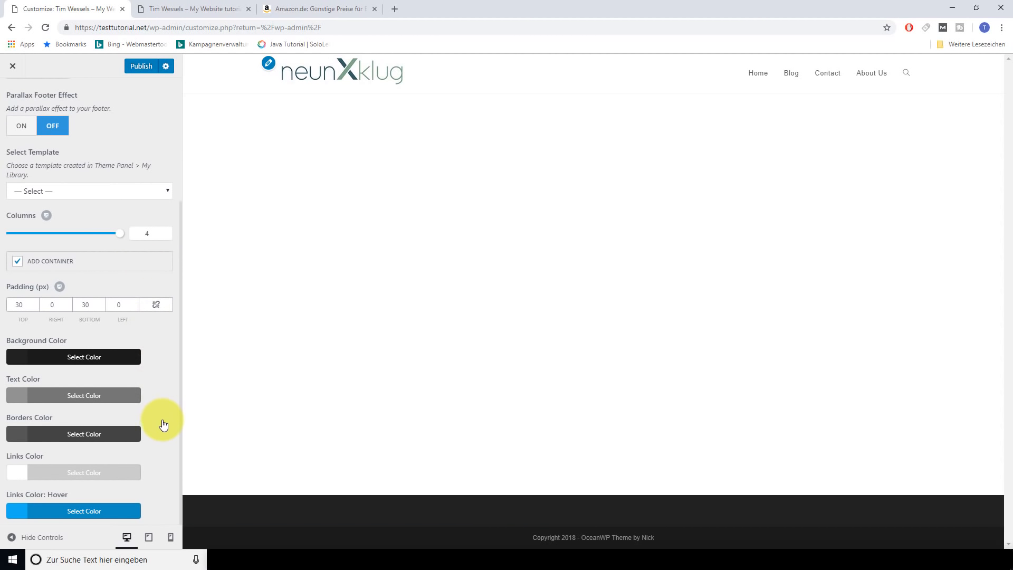
scroll(164, 426, up, 3)
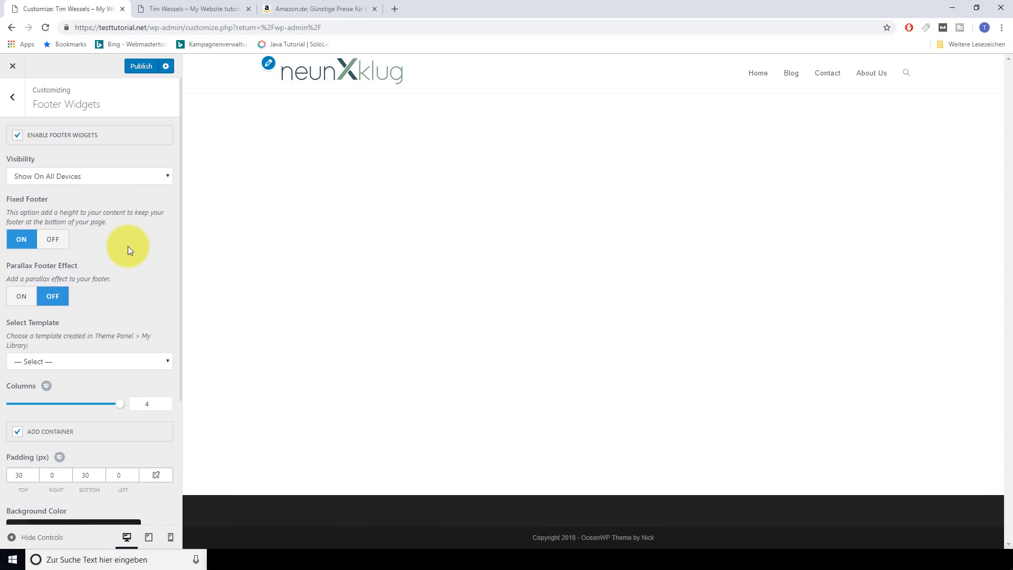
click(141, 66)
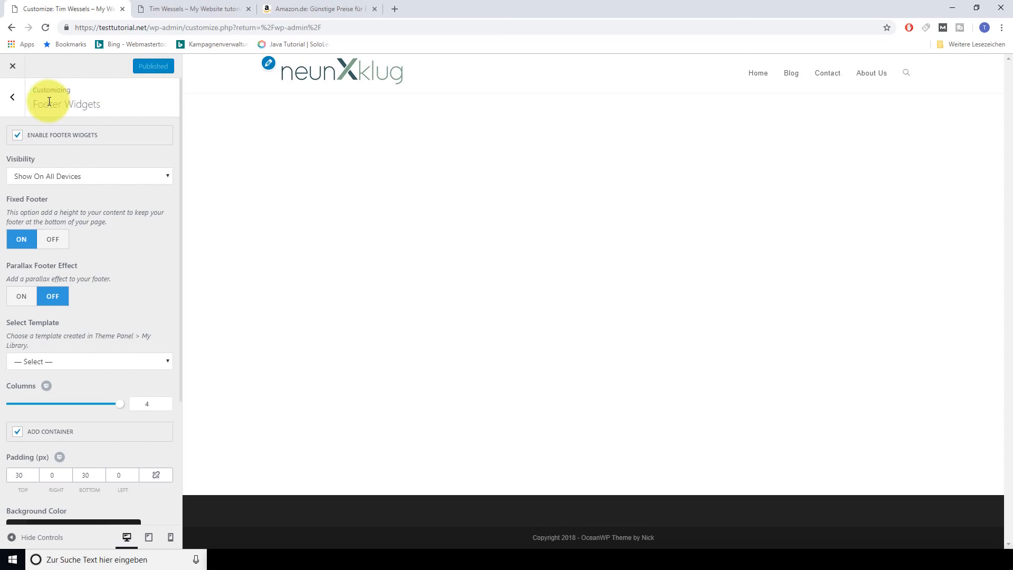
In Footer Bottom, replace the OceanWP theme credit in the copyright text with 'testtutorial.net'
click(11, 102)
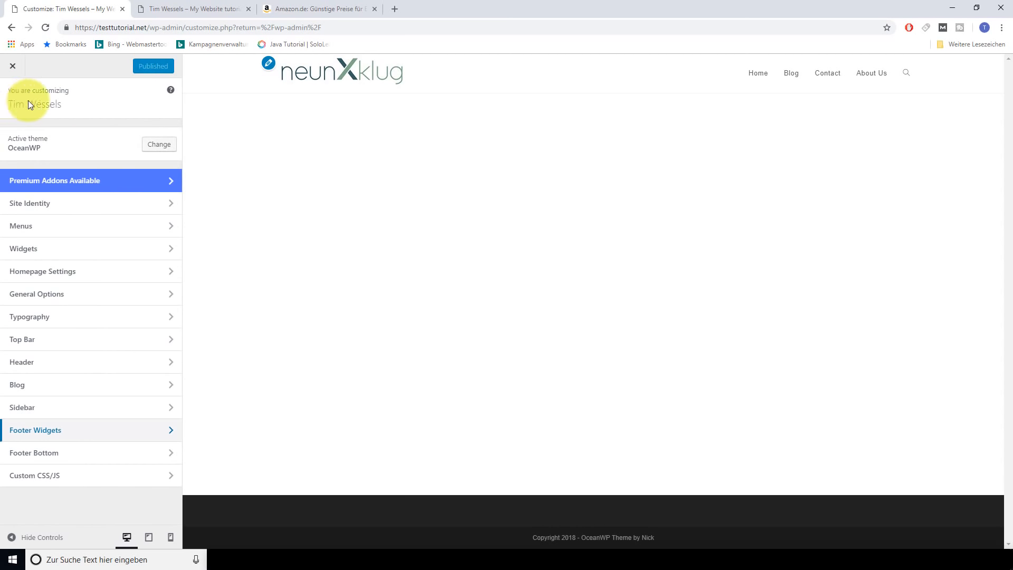
click(73, 458)
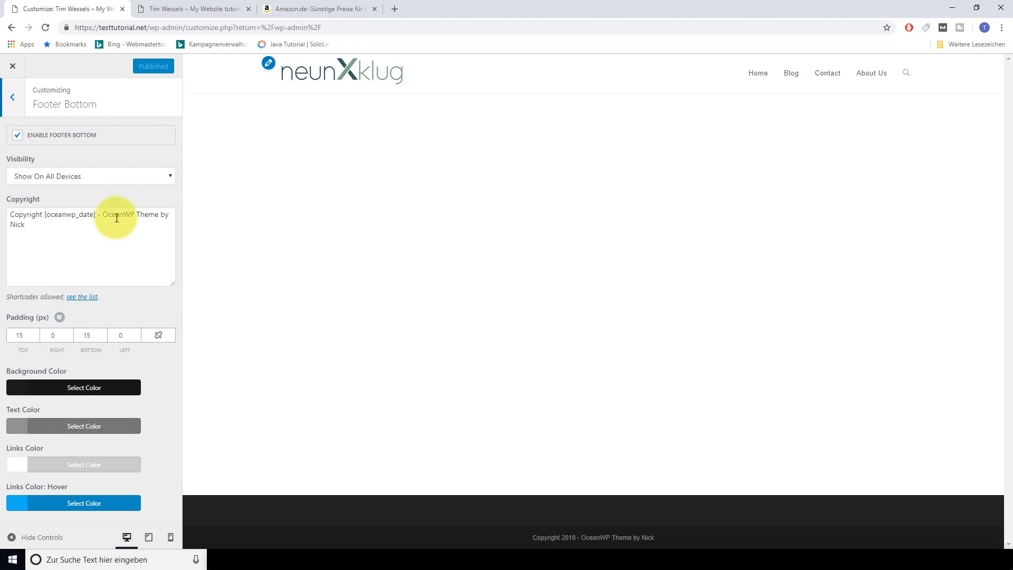
drag(103, 214, 144, 226)
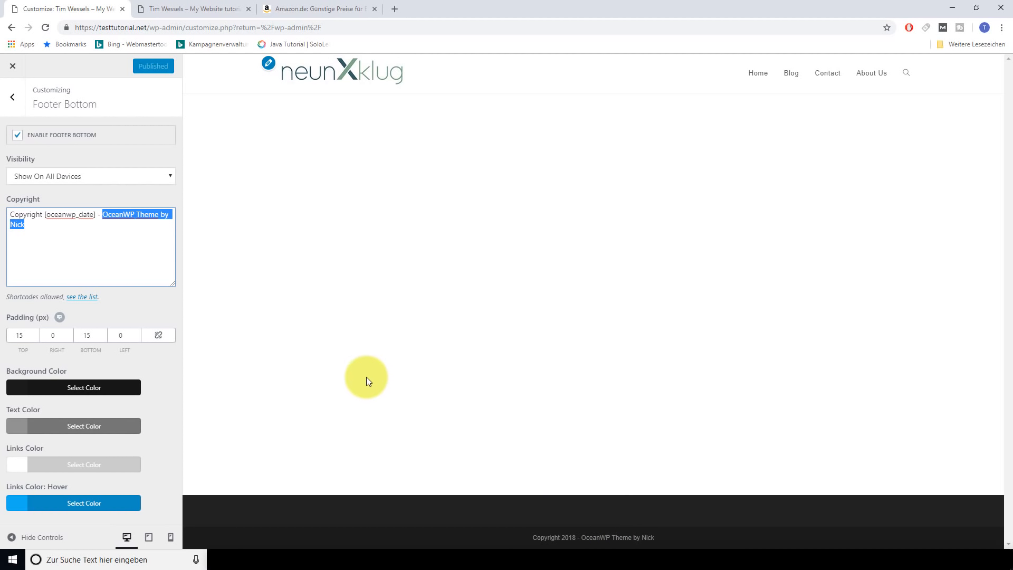
text(testtutorial.net)
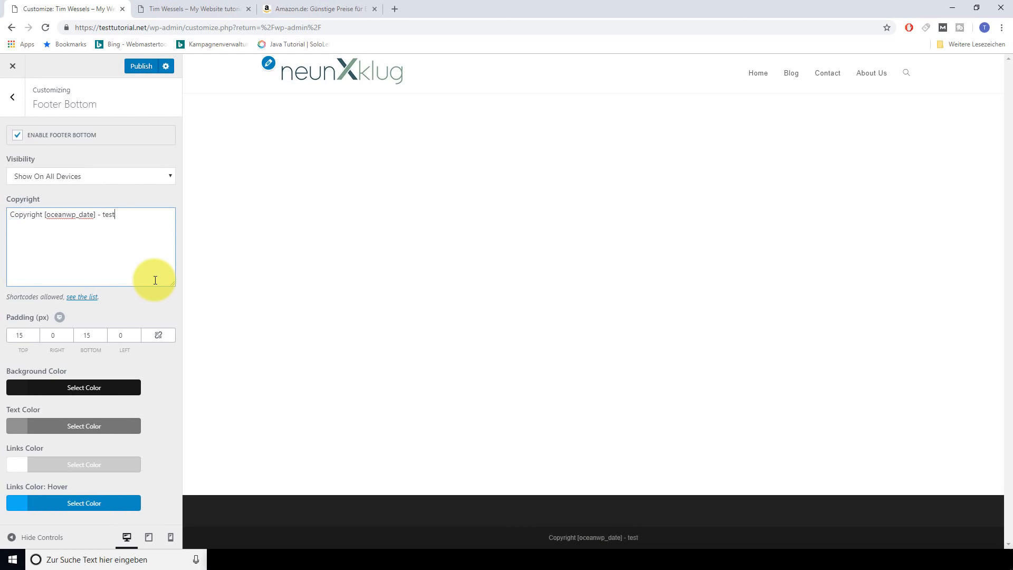
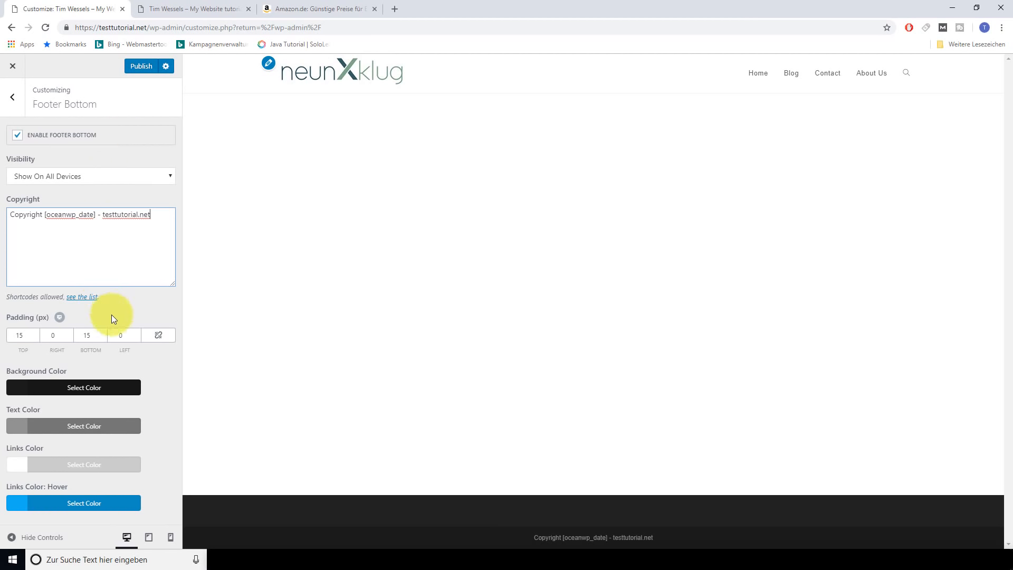
Publish the 'testtutorial.net' copyright change, return to the Customizer main list, and close the Amazon.de tab
click(139, 66)
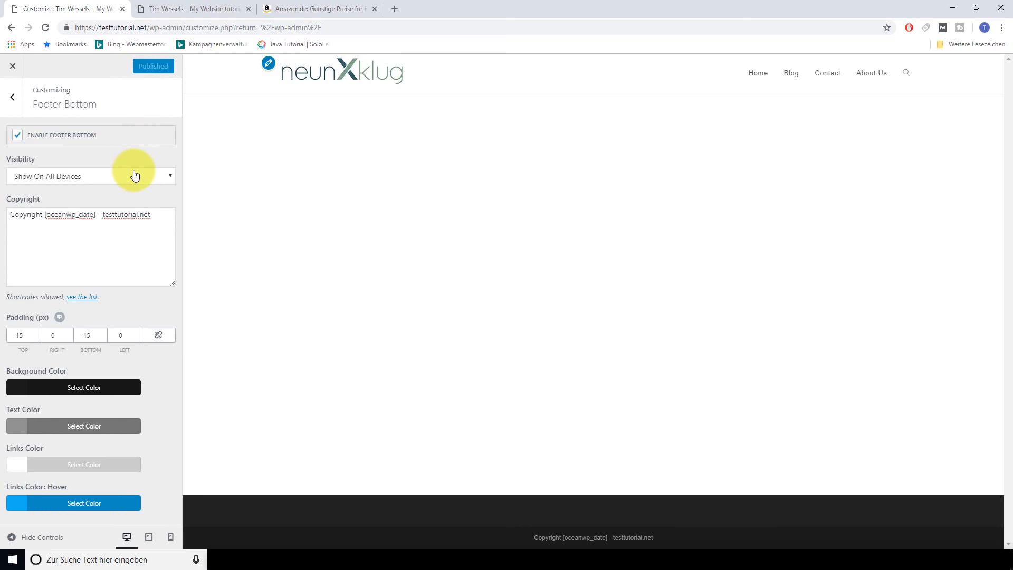
click(11, 100)
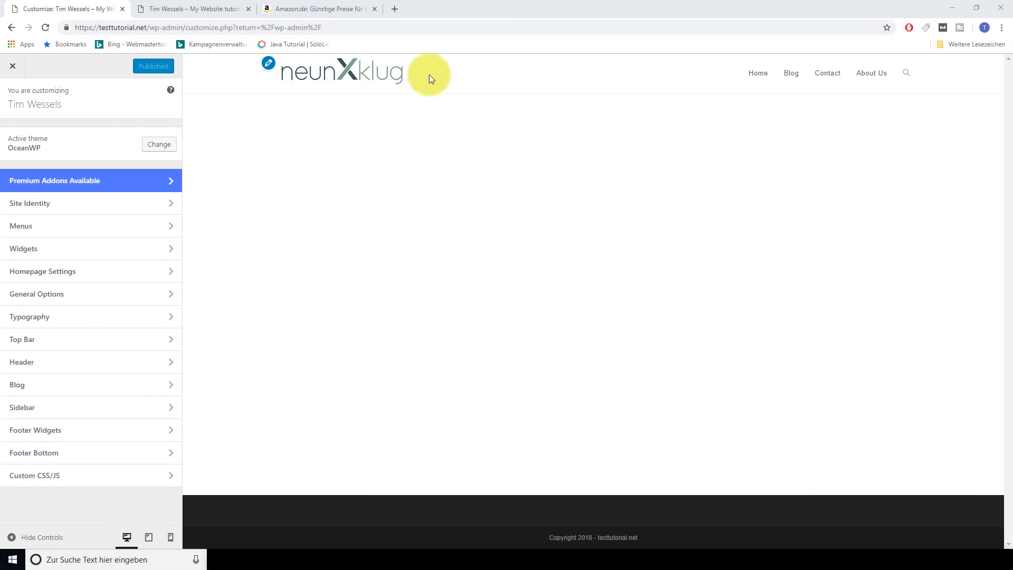
click(374, 9)
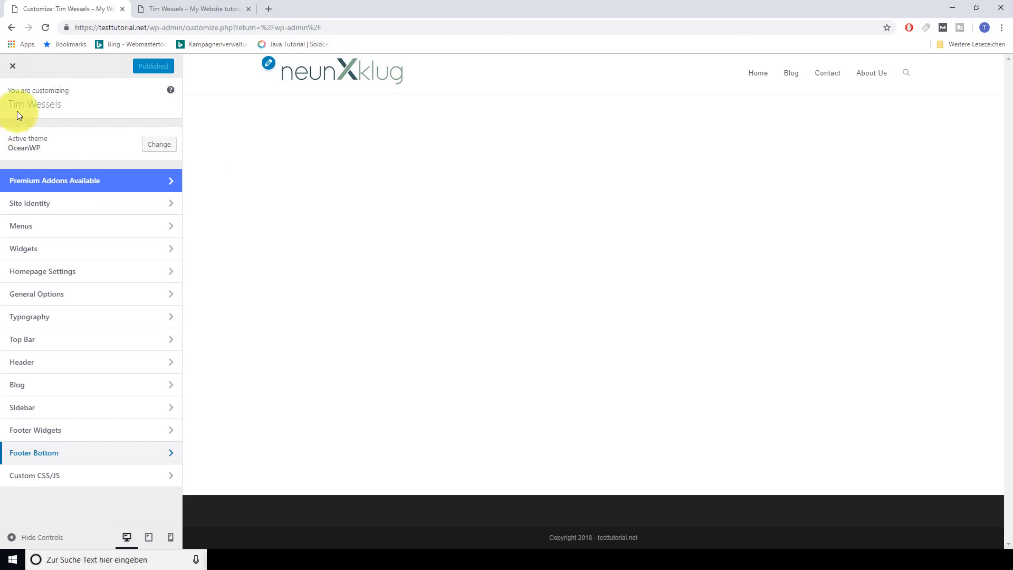
Exit the Customizer to Appearance > Widgets and browse the available widgets list
click(14, 72)
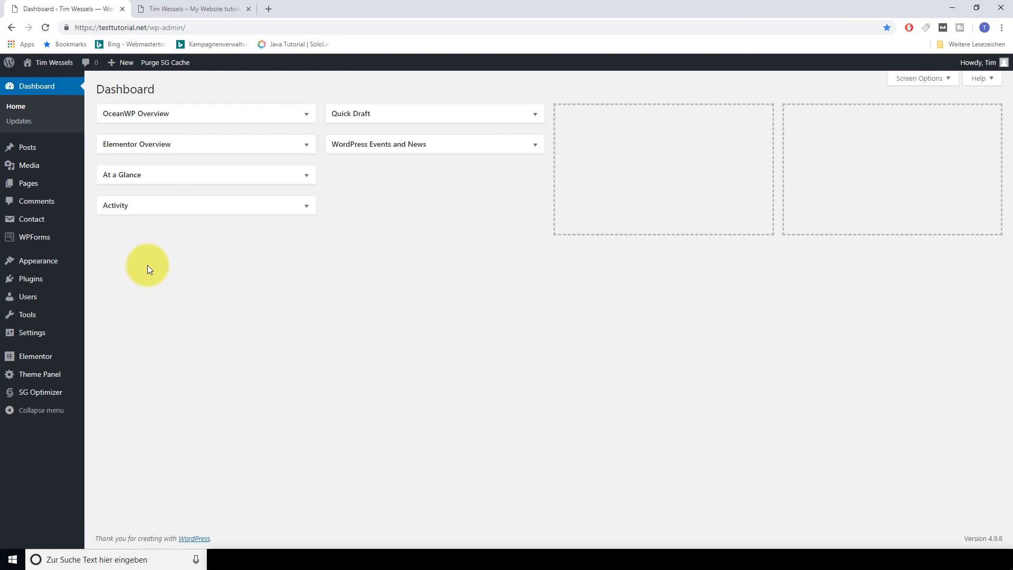
mouse_move(43, 264)
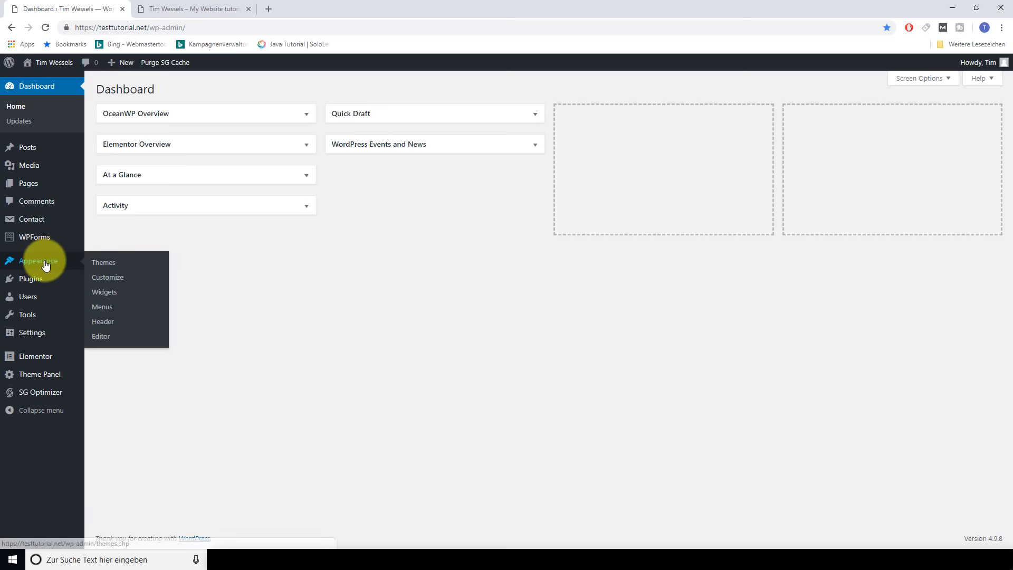
click(104, 297)
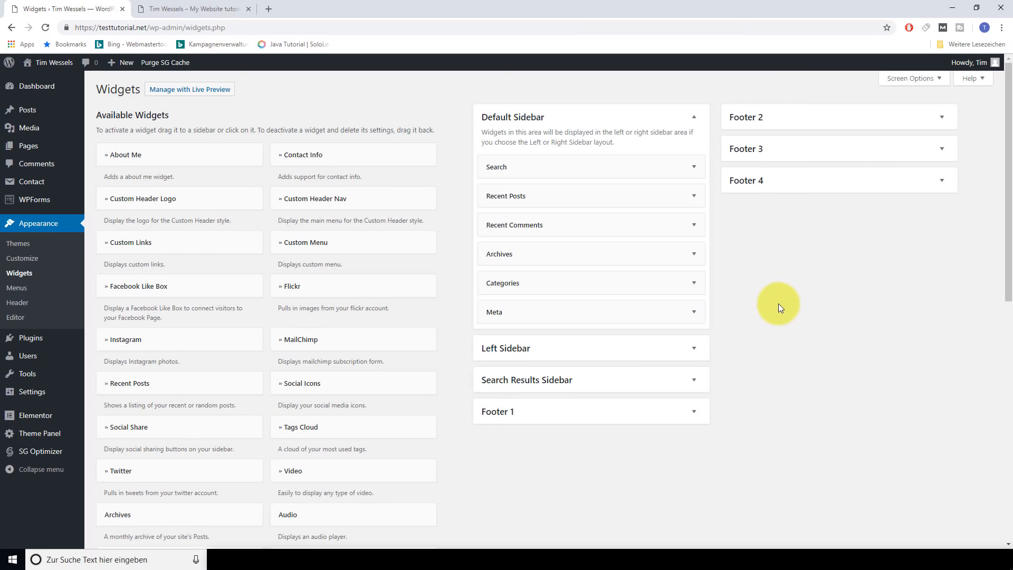
scroll(444, 296, down, 1)
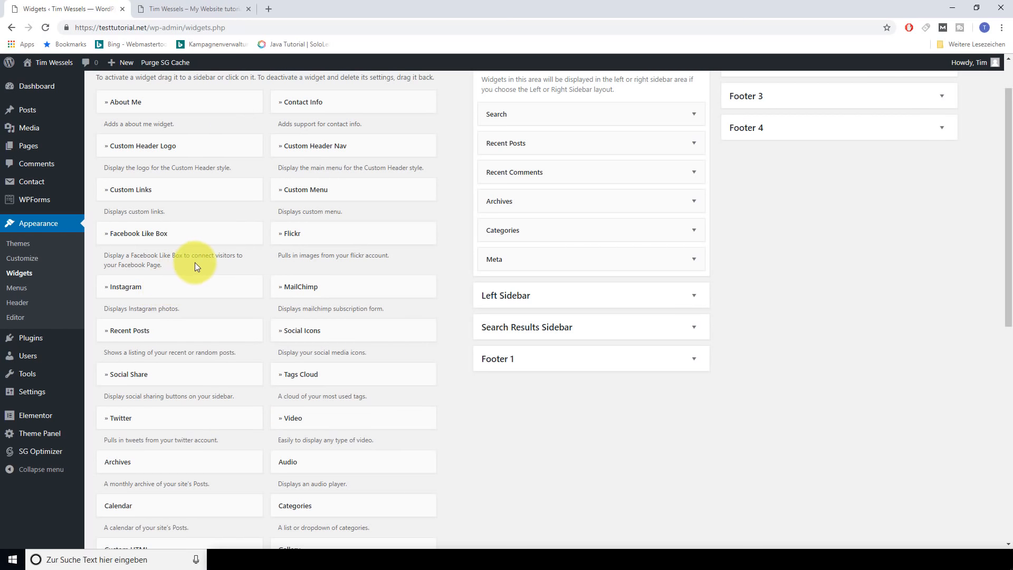
scroll(194, 262, up, 1)
scroll(255, 170, down, 8)
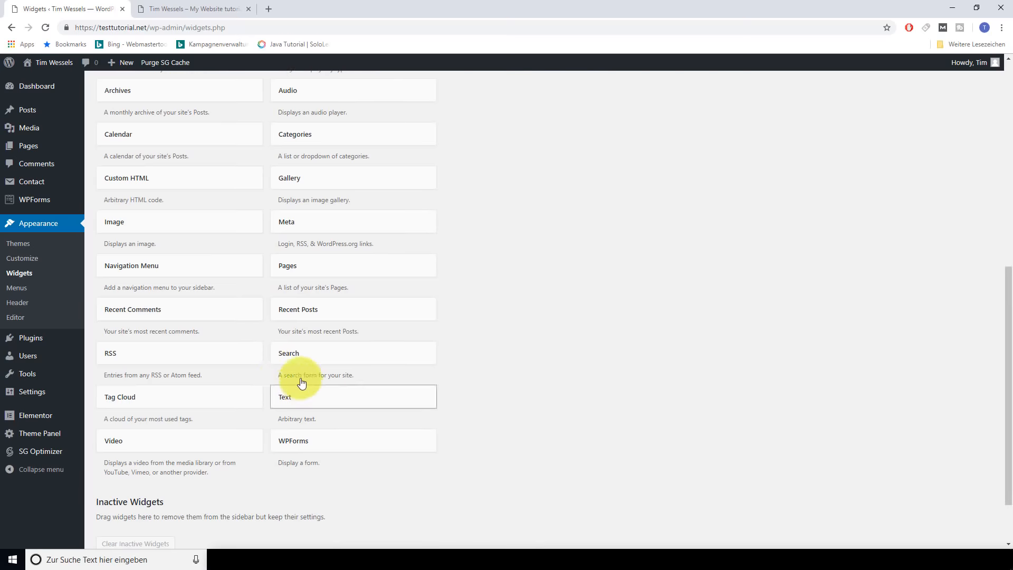
scroll(280, 374, down, 1)
scroll(253, 356, up, 2)
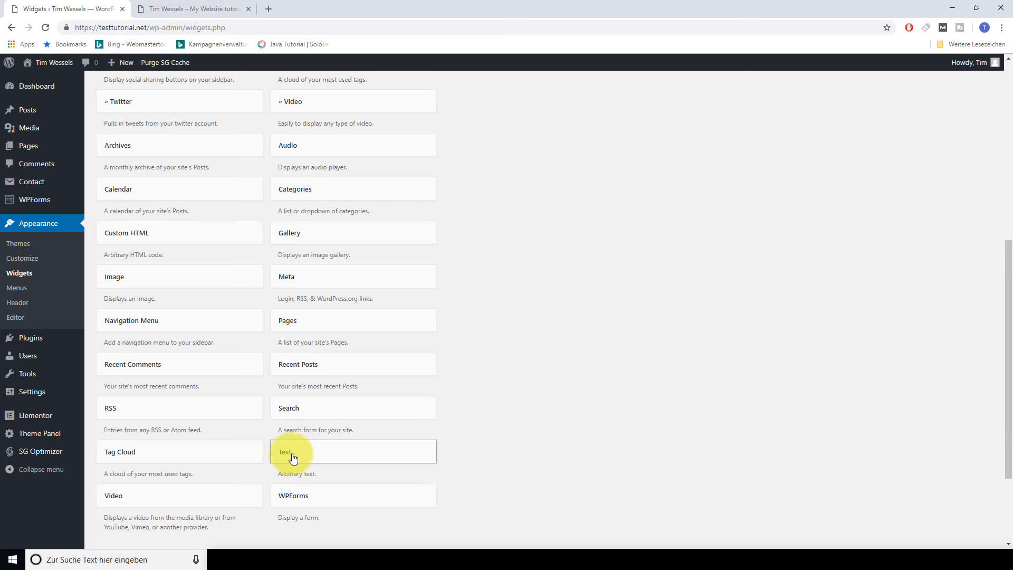
Add a Text widget to Footer 1 and title it 'About Us'
drag(288, 457, 494, 295)
scroll(504, 269, up, 4)
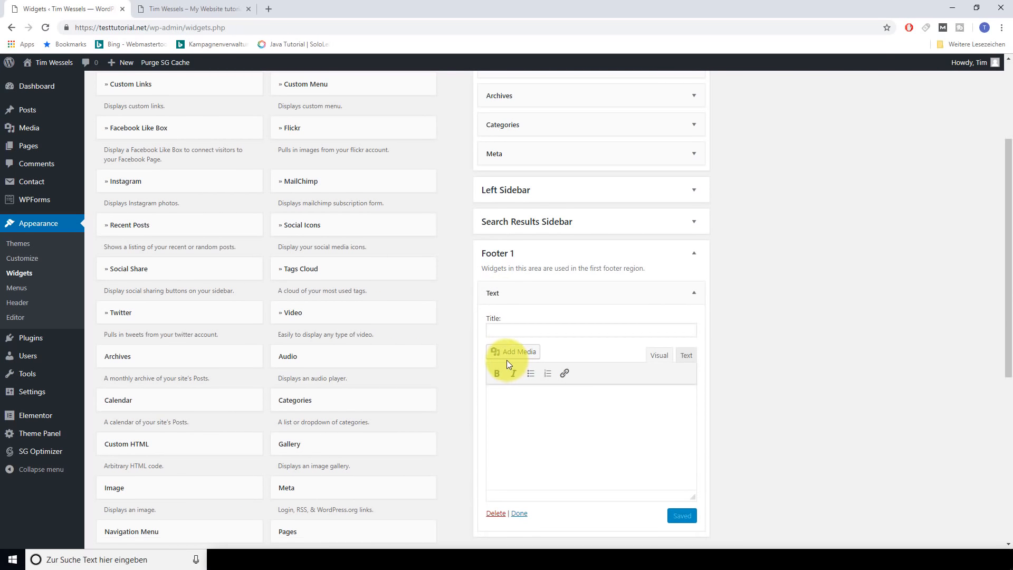
click(510, 332)
text(About Us)
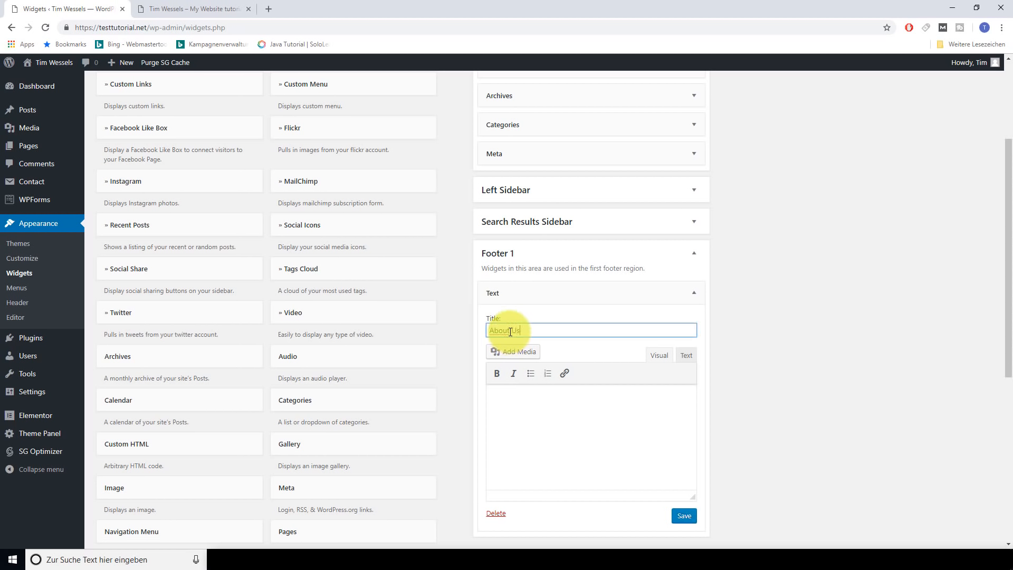
Write 'Our Story' in the widget body and link it to youtube.com
click(510, 400)
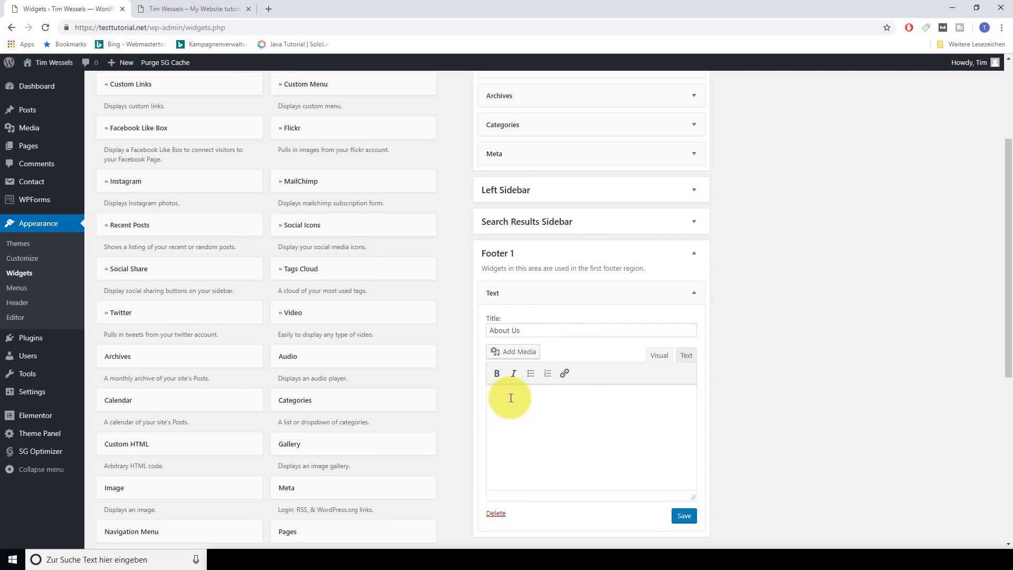
text(Our Story)
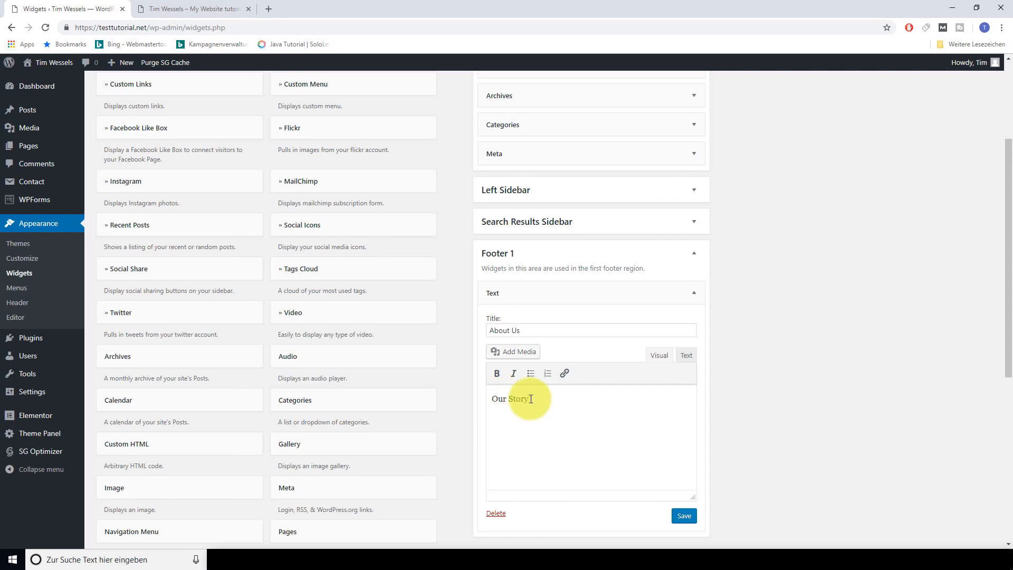
drag(531, 399, 494, 399)
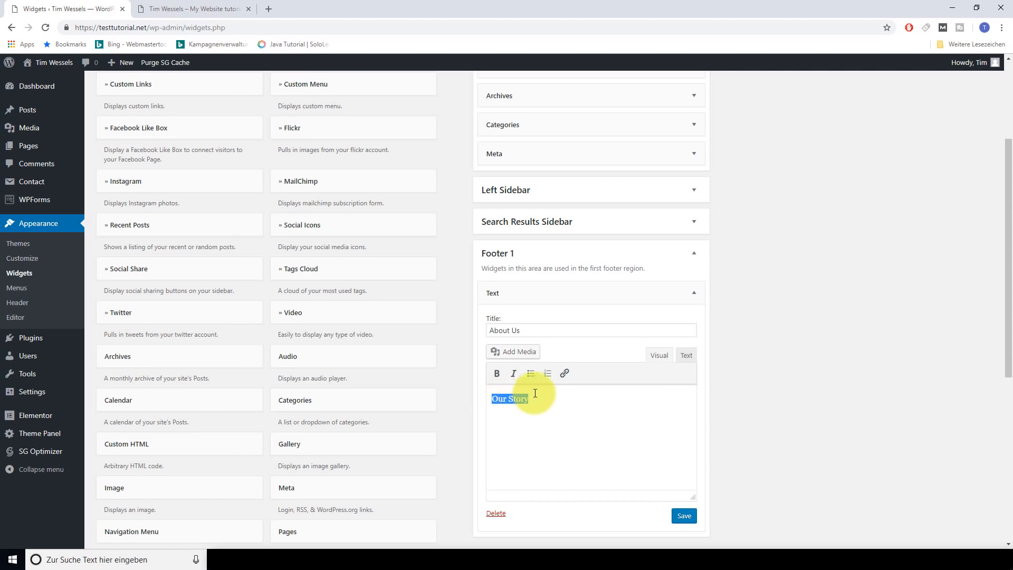
click(564, 375)
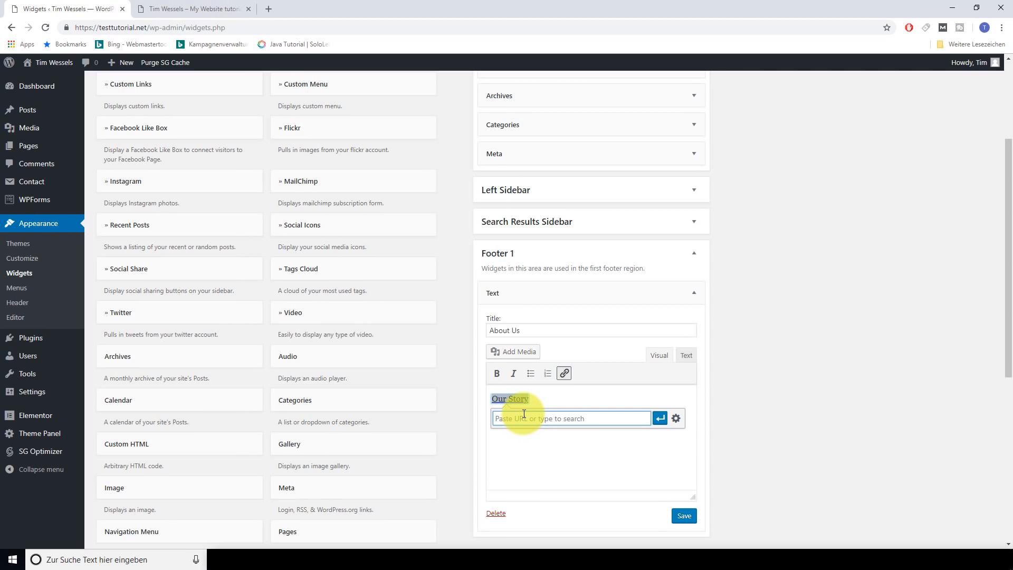
text(youtube.com)
click(659, 418)
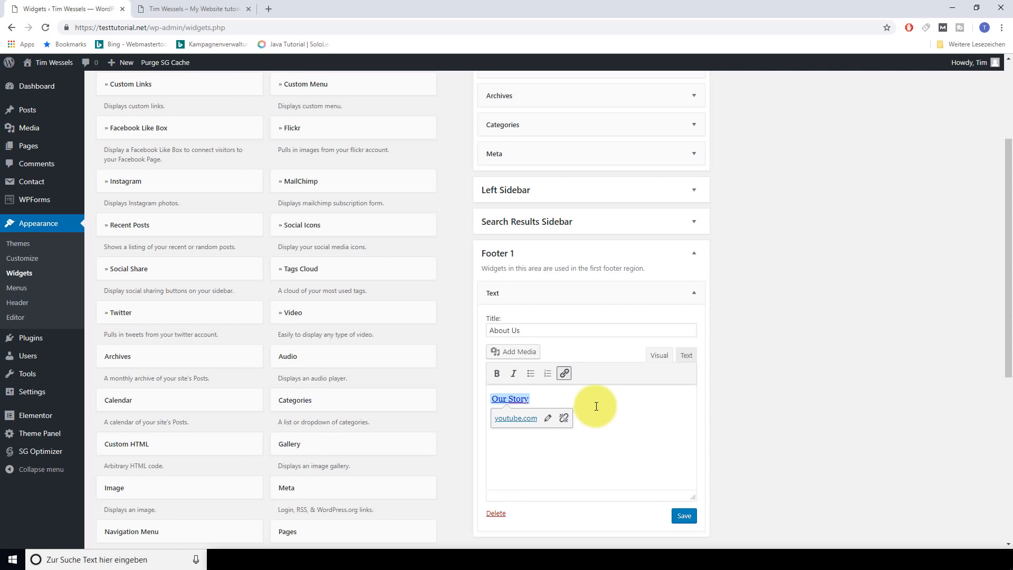
click(596, 406)
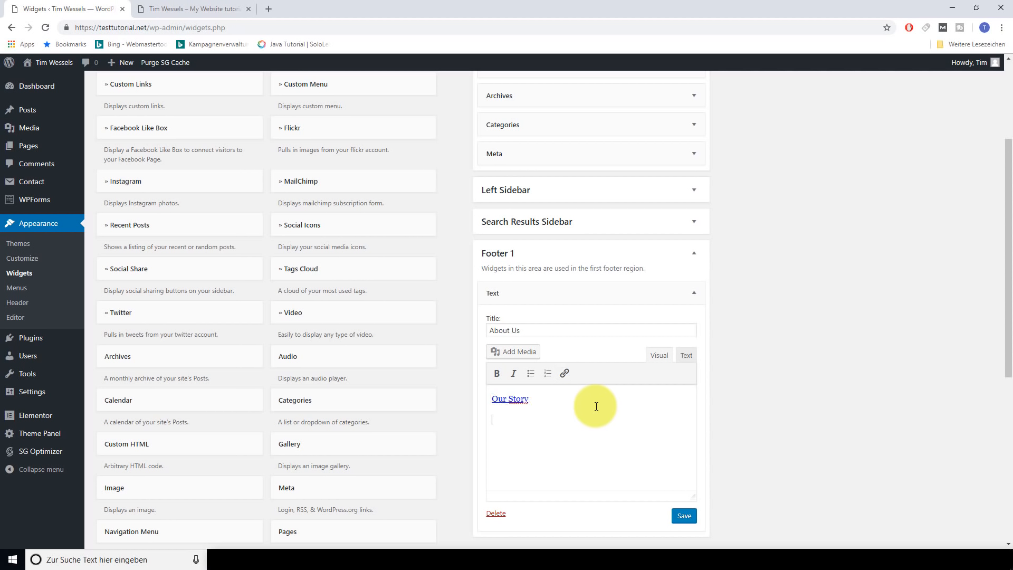
Add 'The Founders' on a new line, linked to youtube.com
text(The Founders)
drag(547, 422, 485, 420)
click(565, 373)
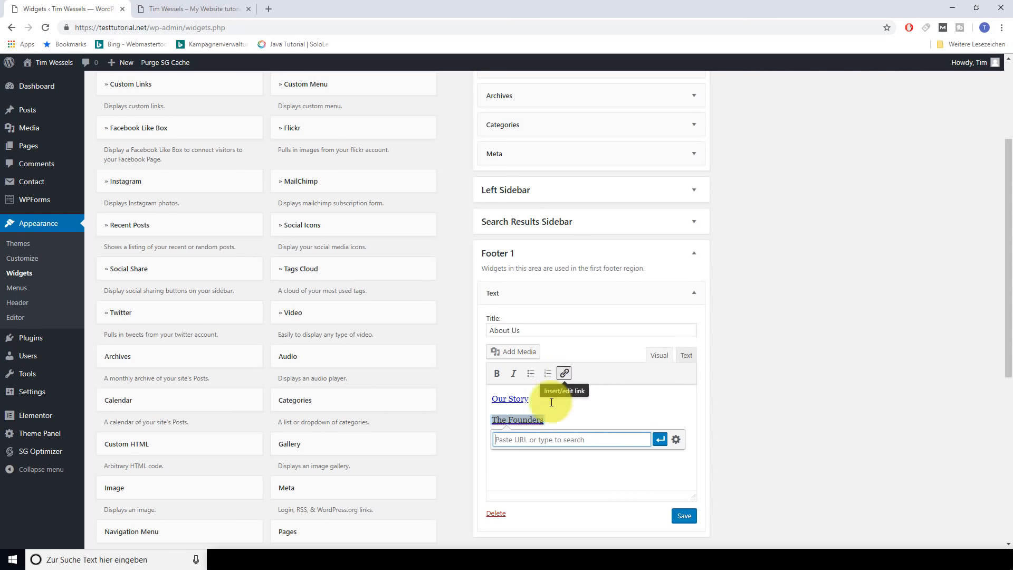
text(youtube.cop)
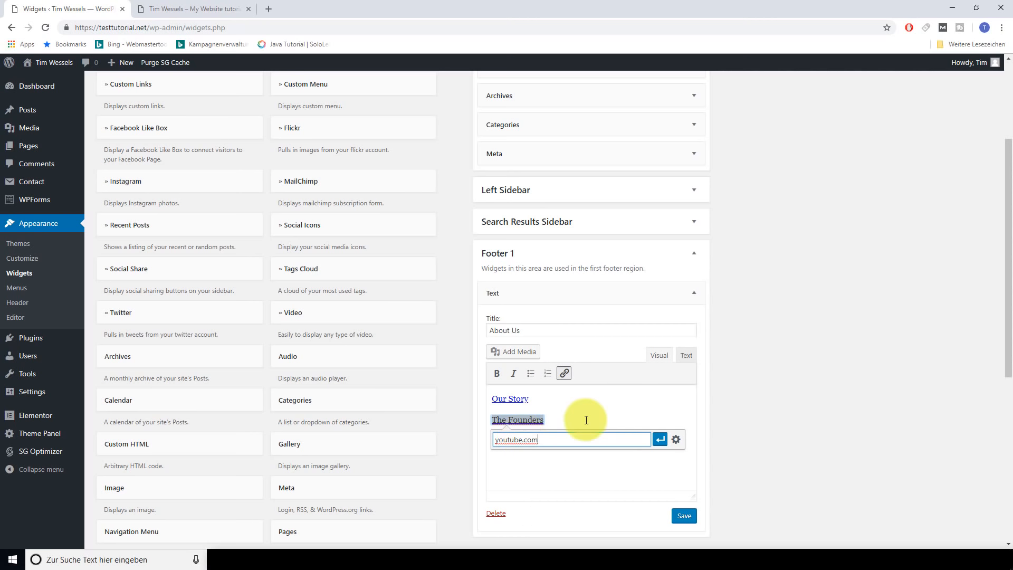
click(659, 439)
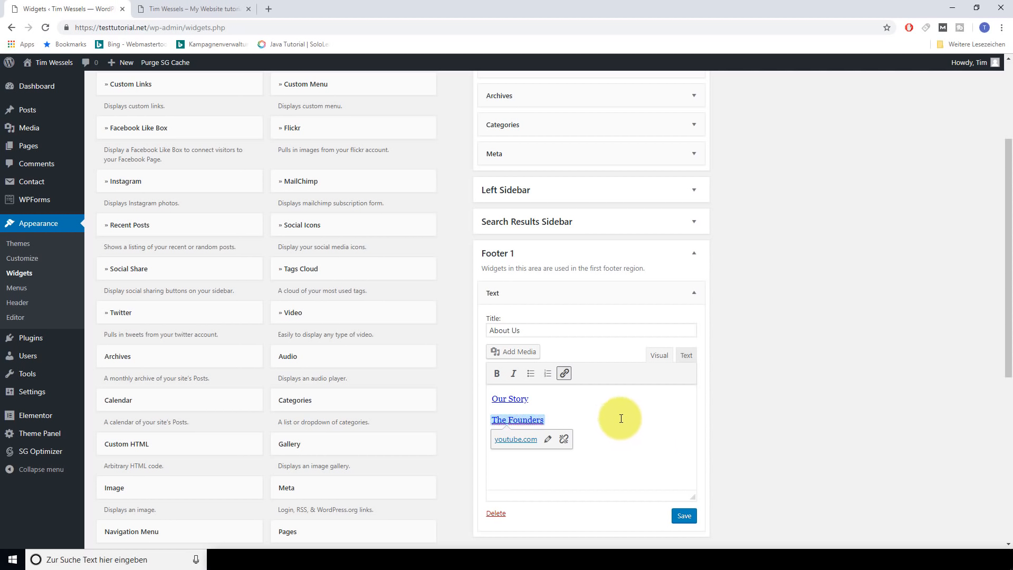
Add 'Employees' on the next line, also linked to youtube.com
key(Right)
key(Return)
text(Employees)
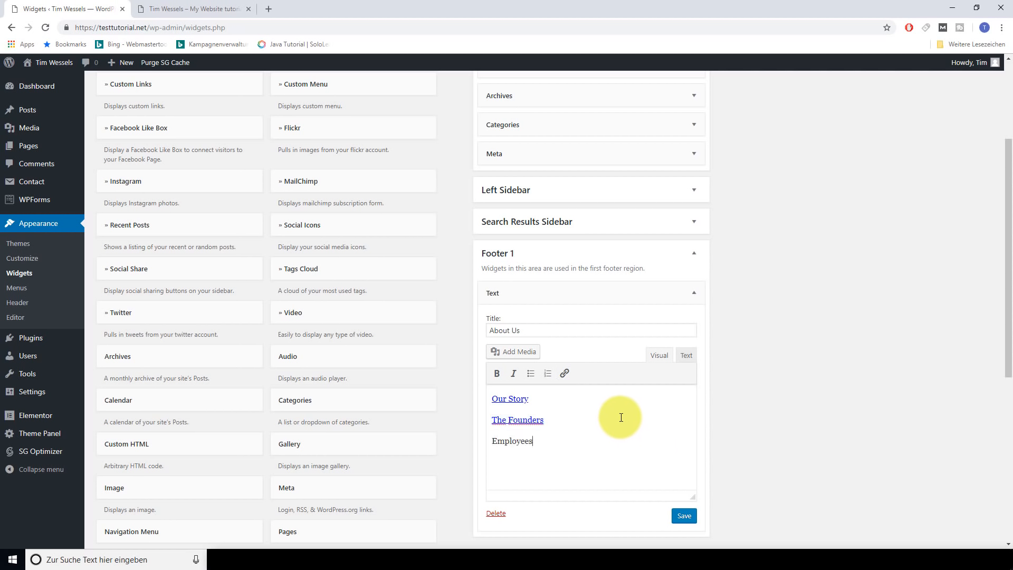
drag(535, 441, 490, 441)
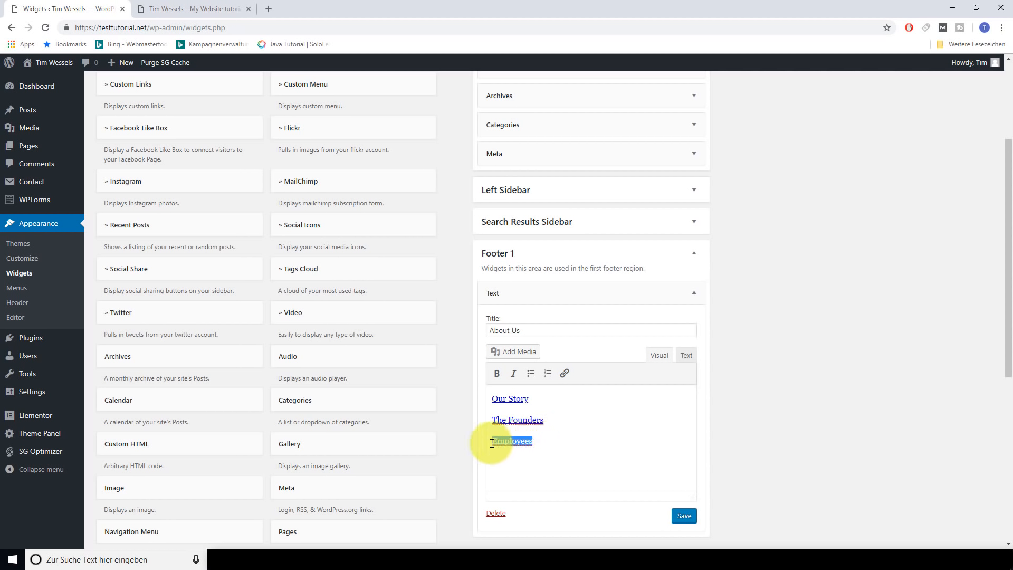
click(564, 373)
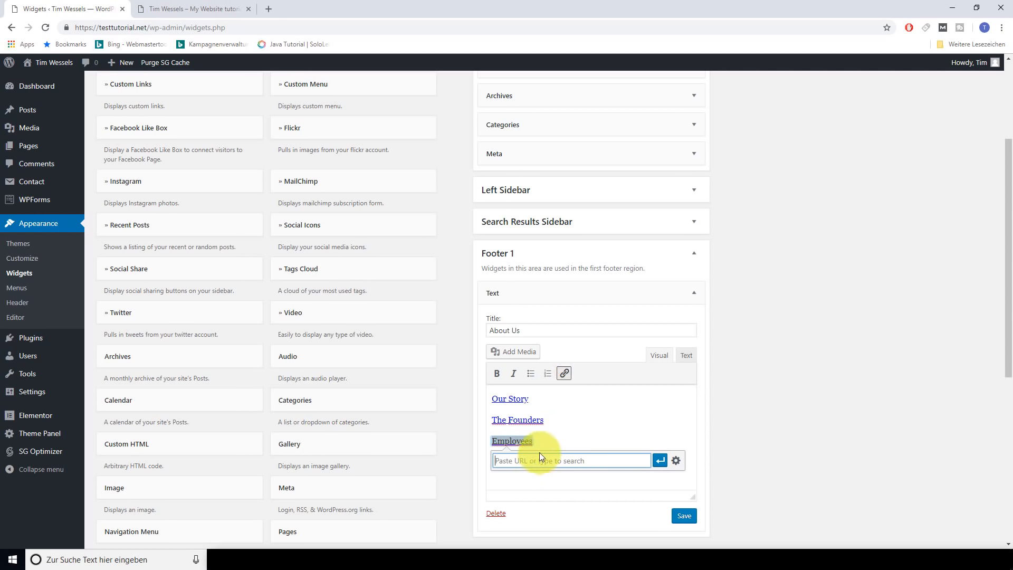
text(youtube.com)
click(659, 460)
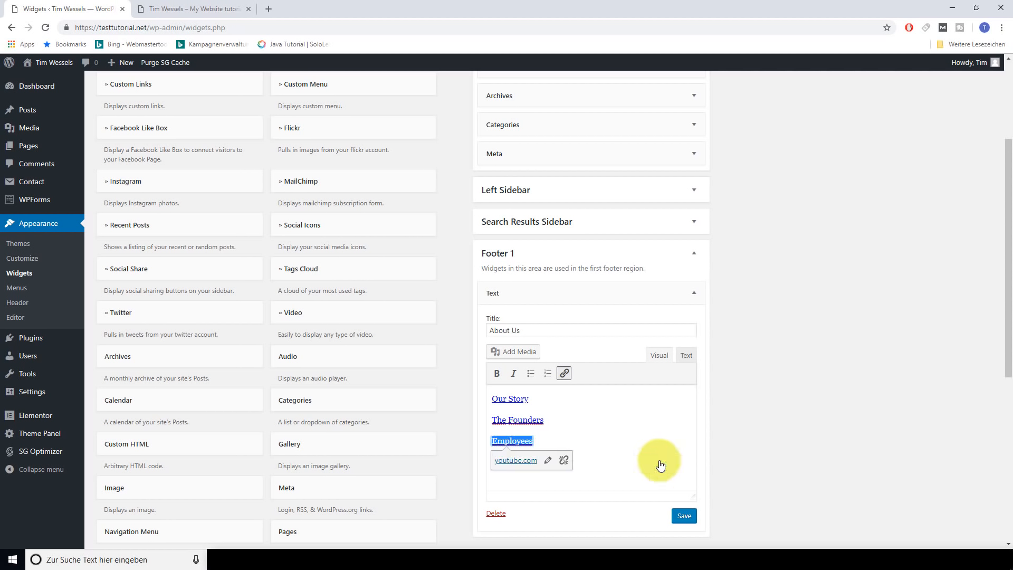
click(523, 504)
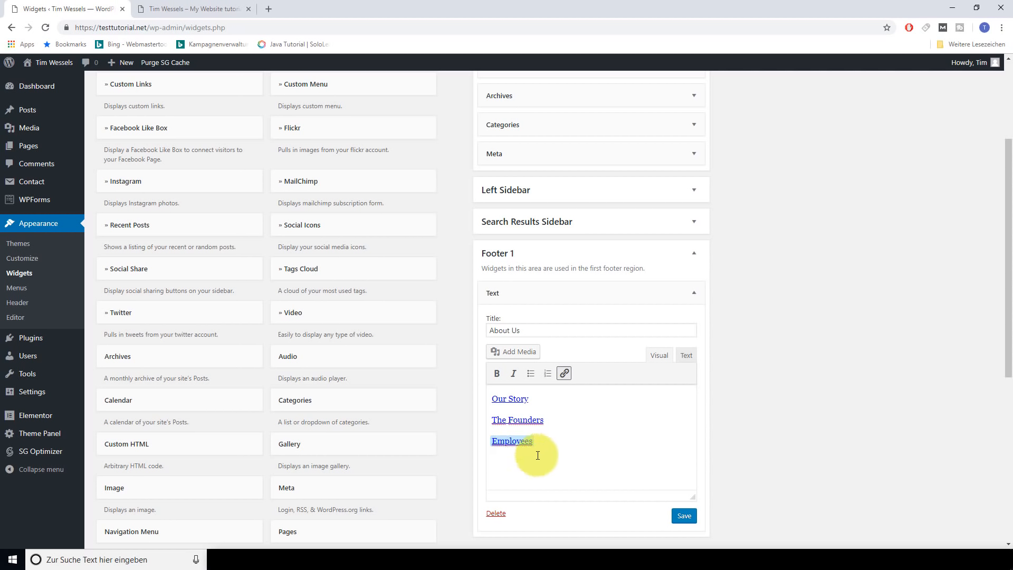
Toggle bold and italic on 'Employees' back off, then save the About Us widget
drag(533, 442, 491, 440)
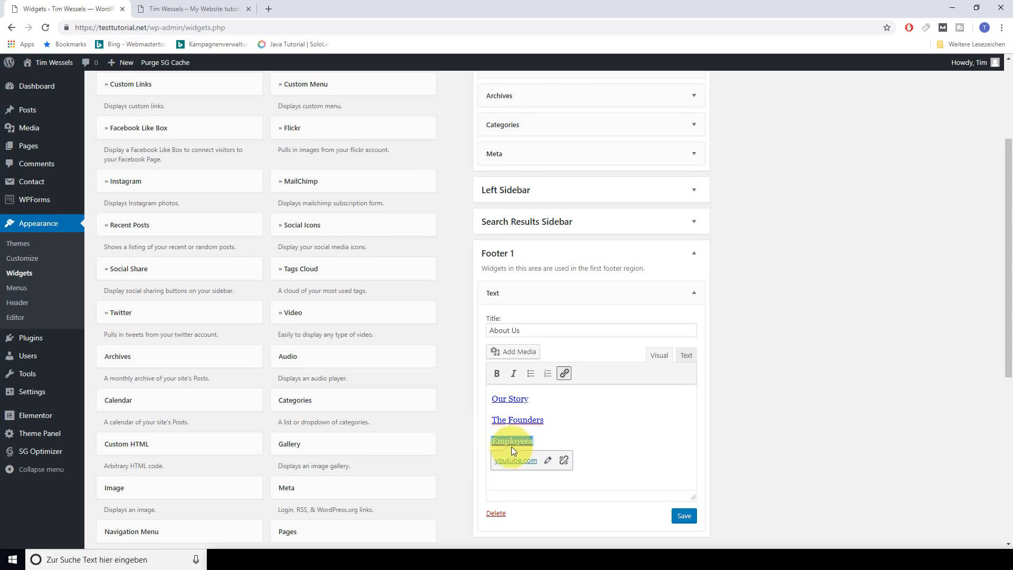
click(498, 379)
key(ctrl+i)
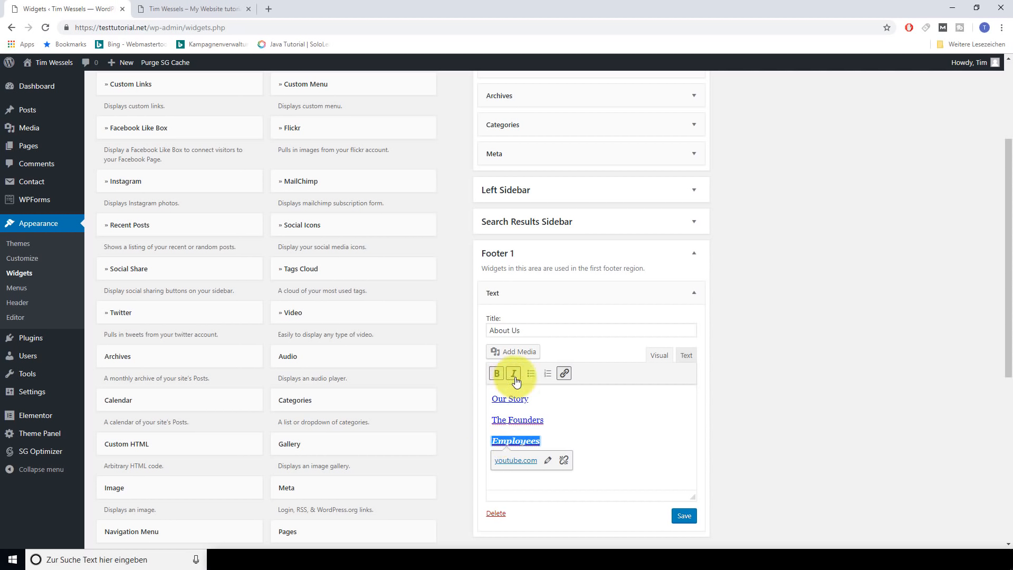
key(ctrl+i)
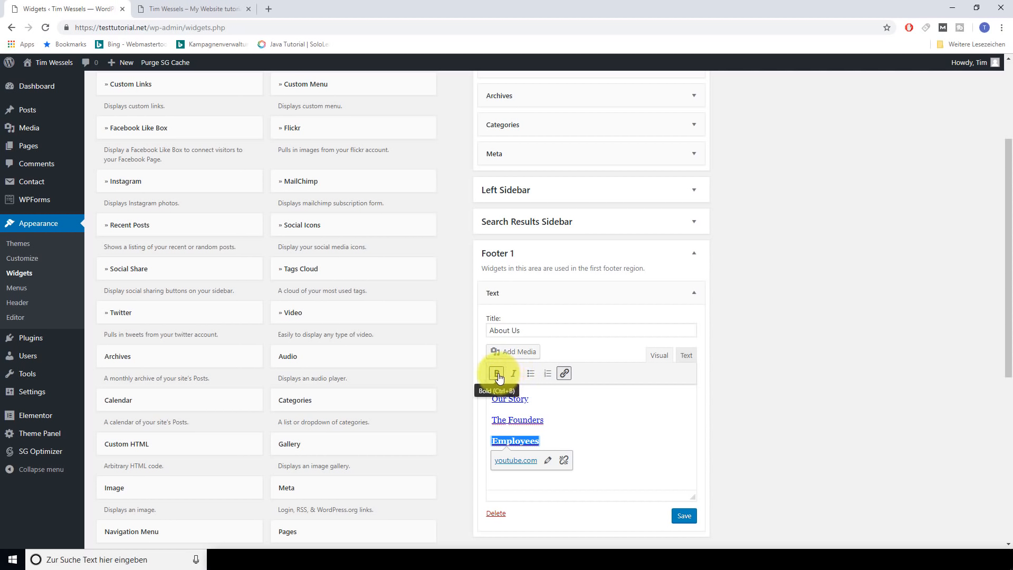
click(499, 375)
click(616, 464)
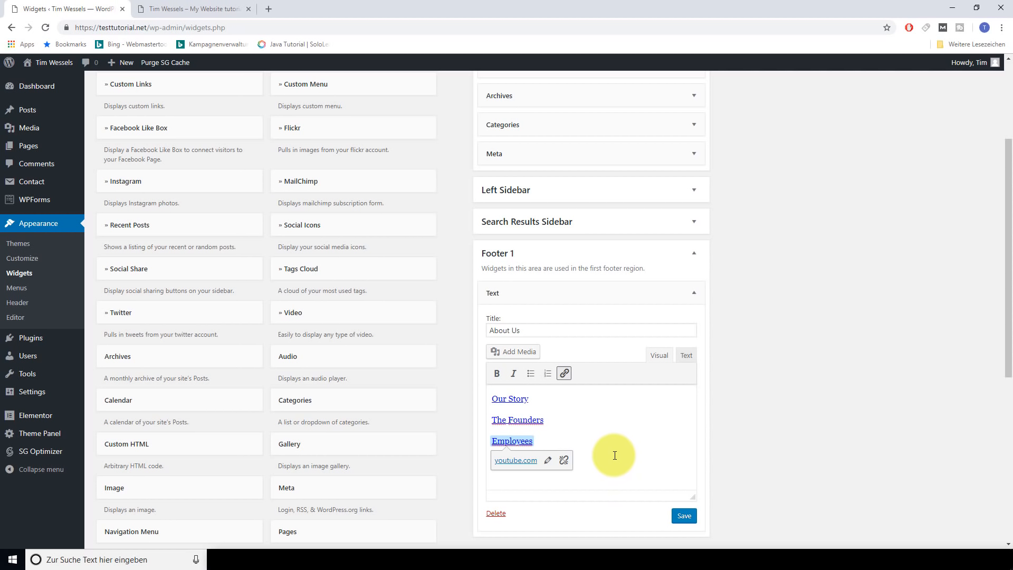
click(684, 516)
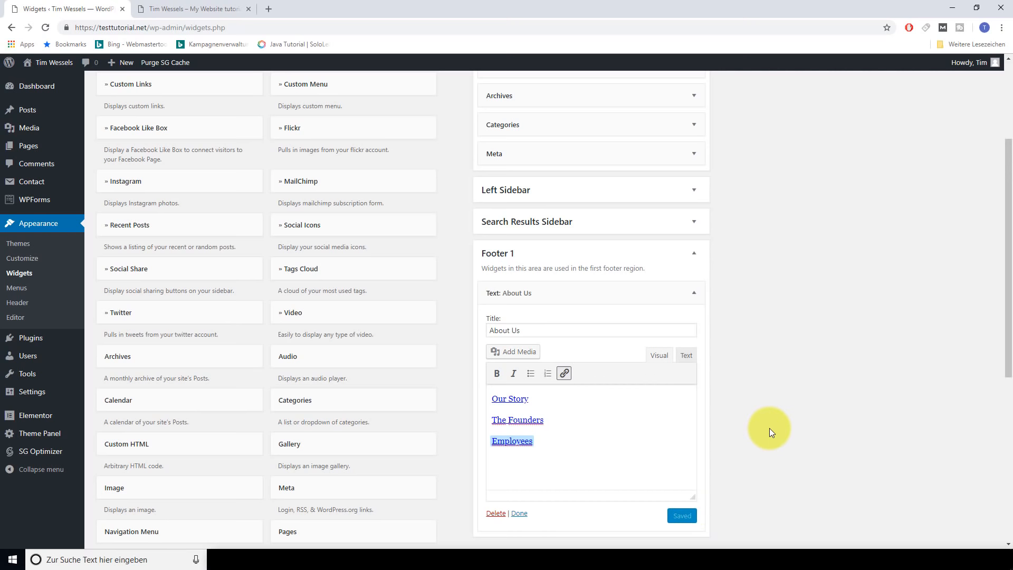
click(221, 9)
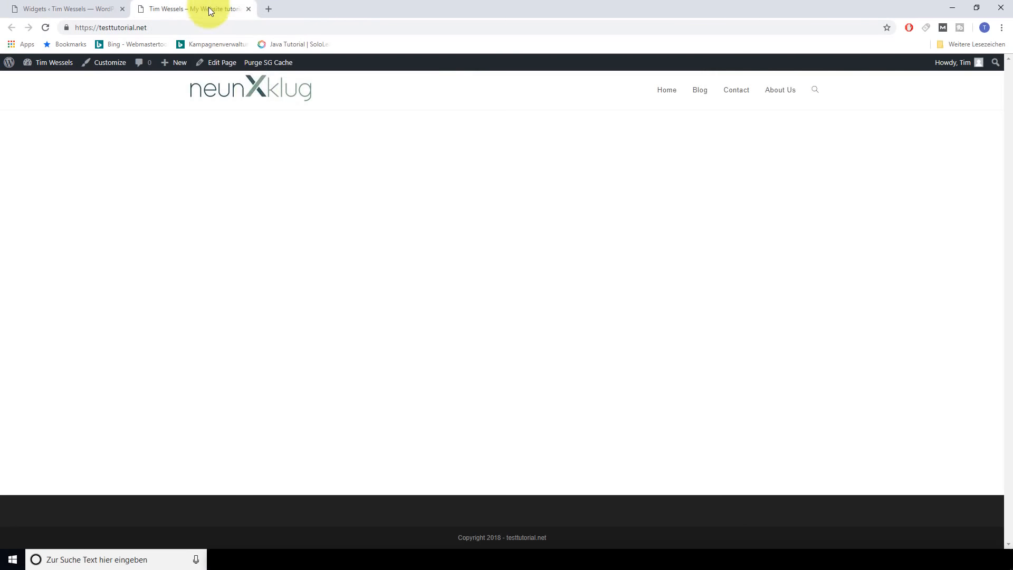
key(F5)
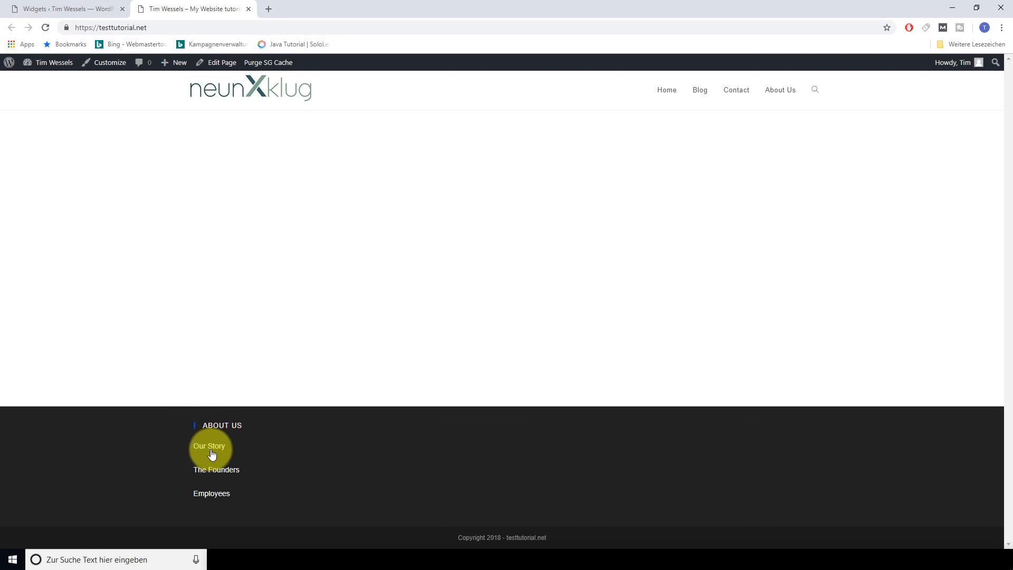
click(210, 450)
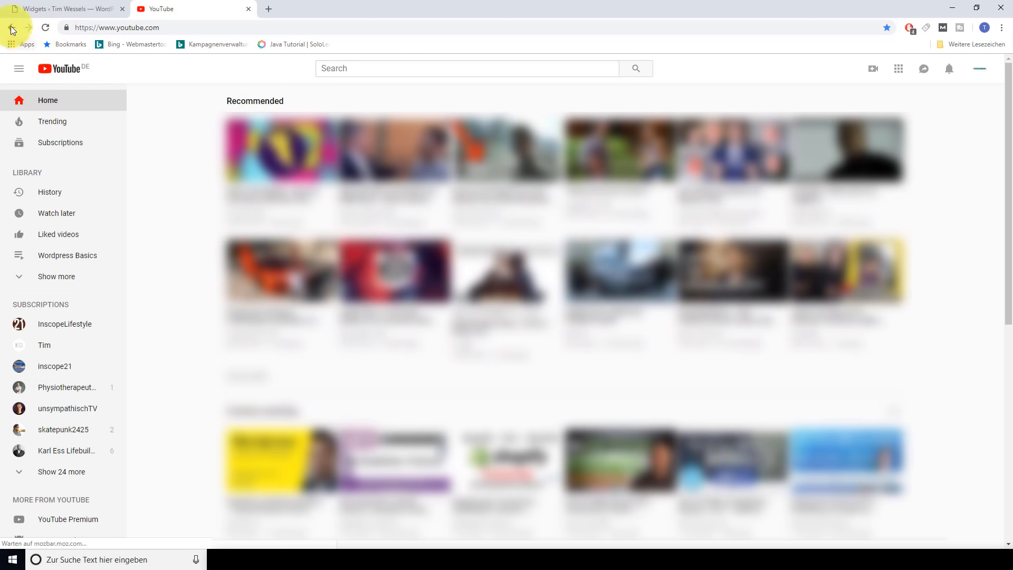
click(11, 30)
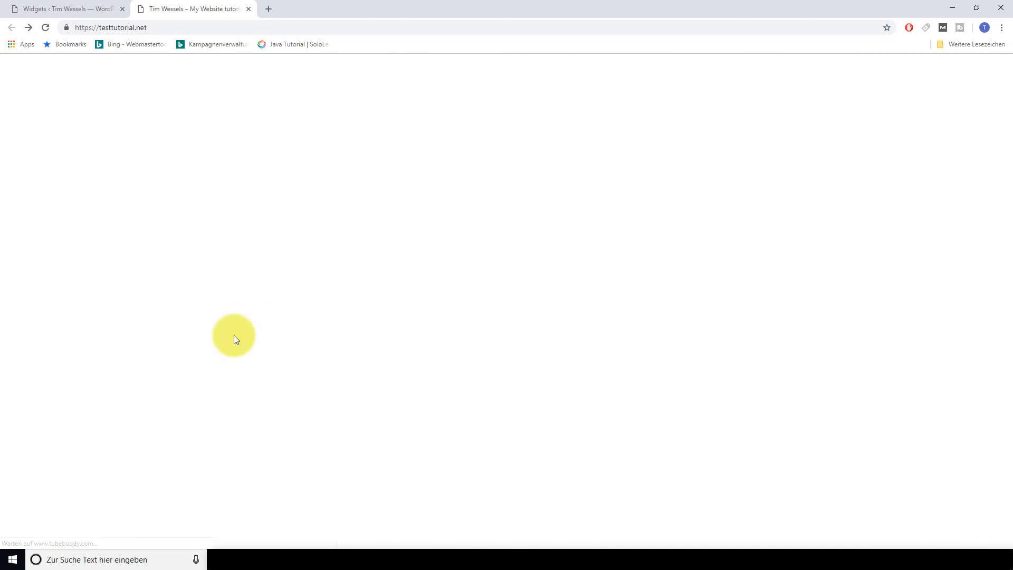
key(ctrl+shift+Tab)
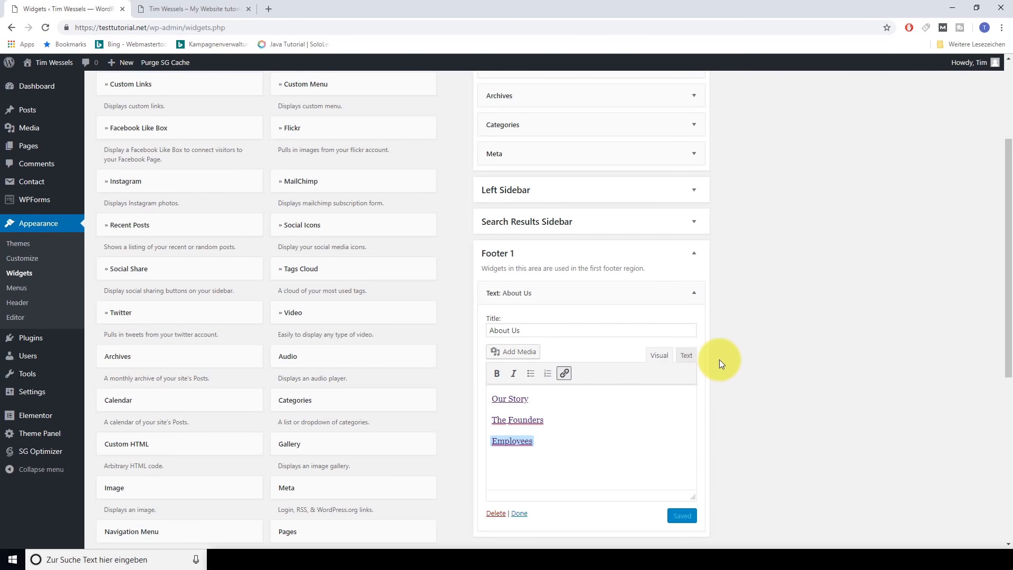
Collapse Footer 1 and add a Text widget titled 'Legal' to Footer 2
click(691, 255)
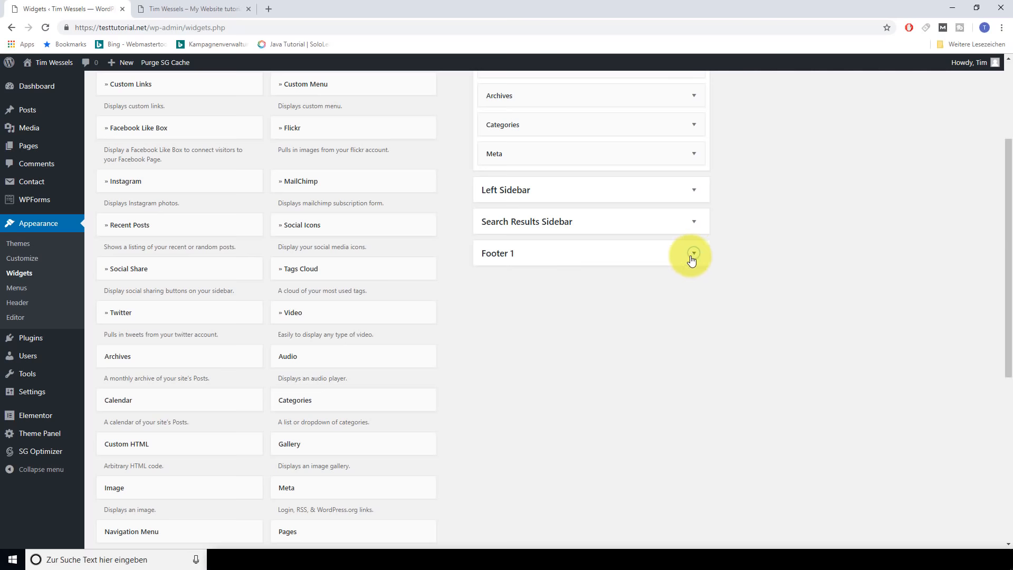
scroll(790, 271, up, 3)
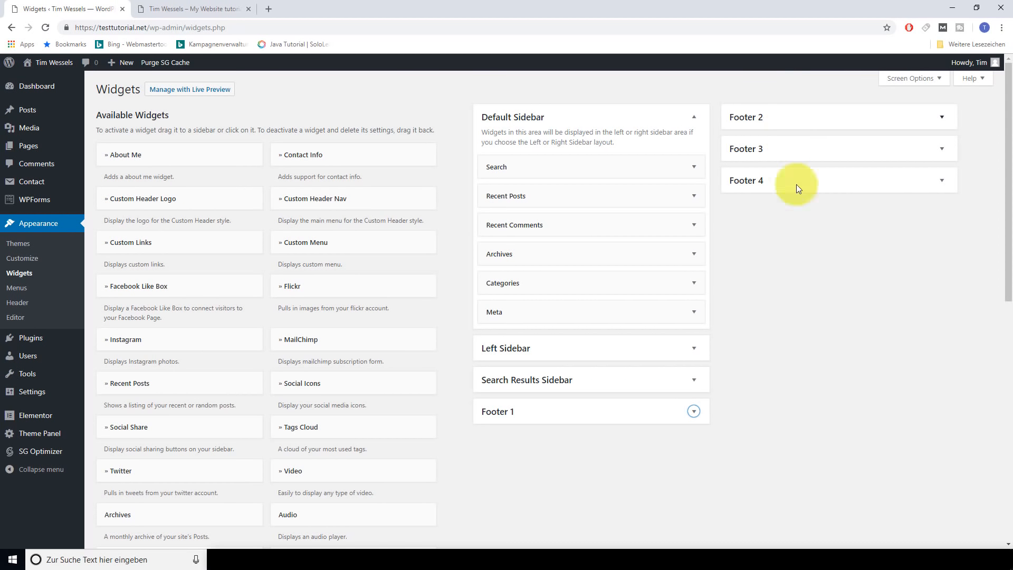
scroll(799, 350, down, 2)
scroll(799, 350, down, 3)
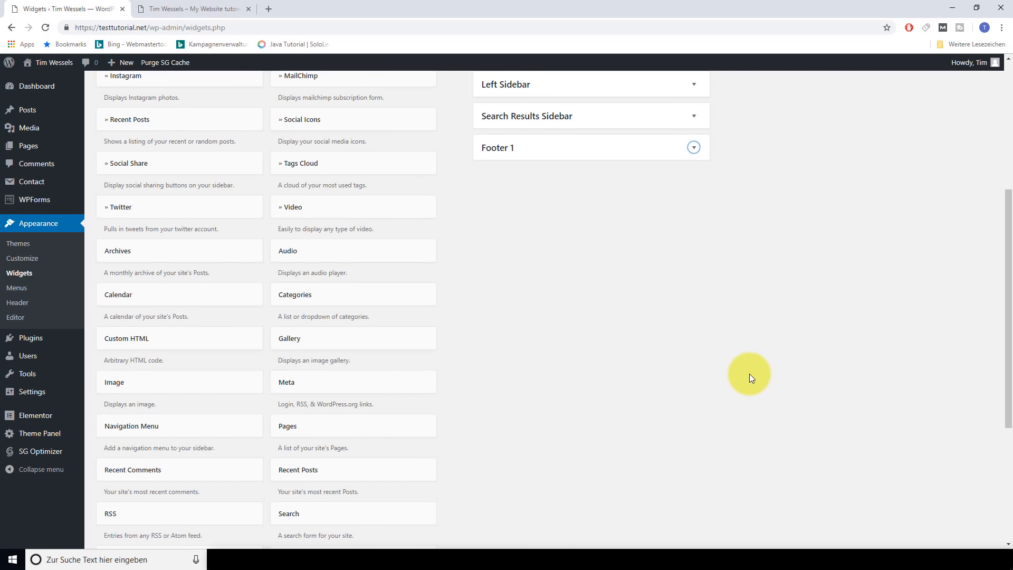
scroll(749, 377, down, 2)
scroll(723, 380, down, 1)
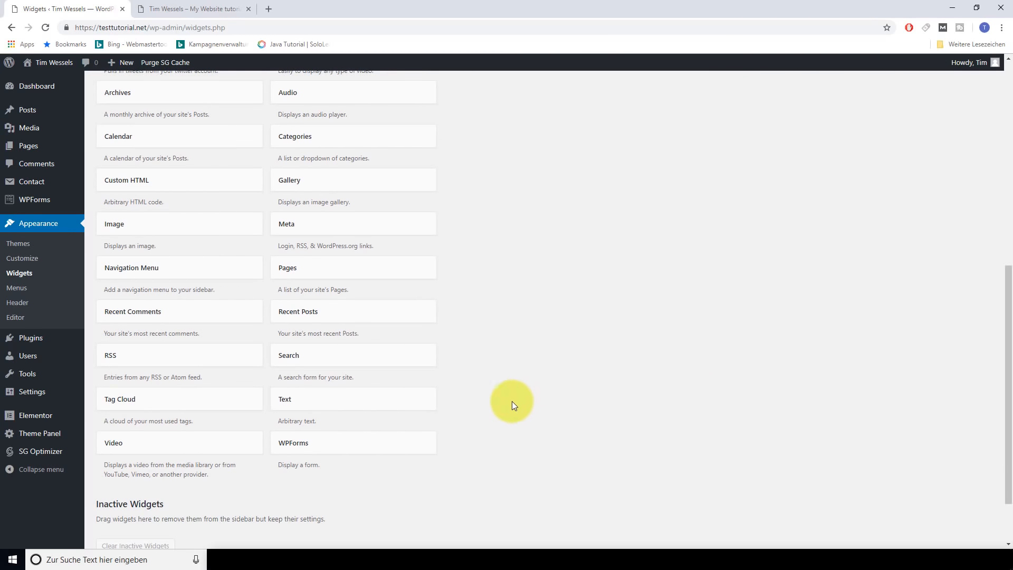
drag(280, 400, 733, 158)
click(750, 189)
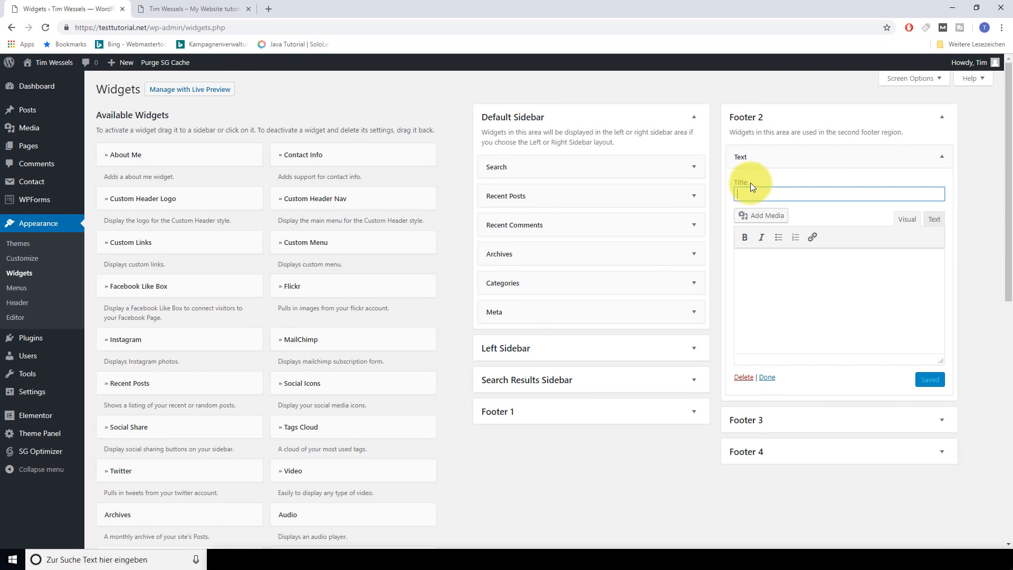
text(Legal)
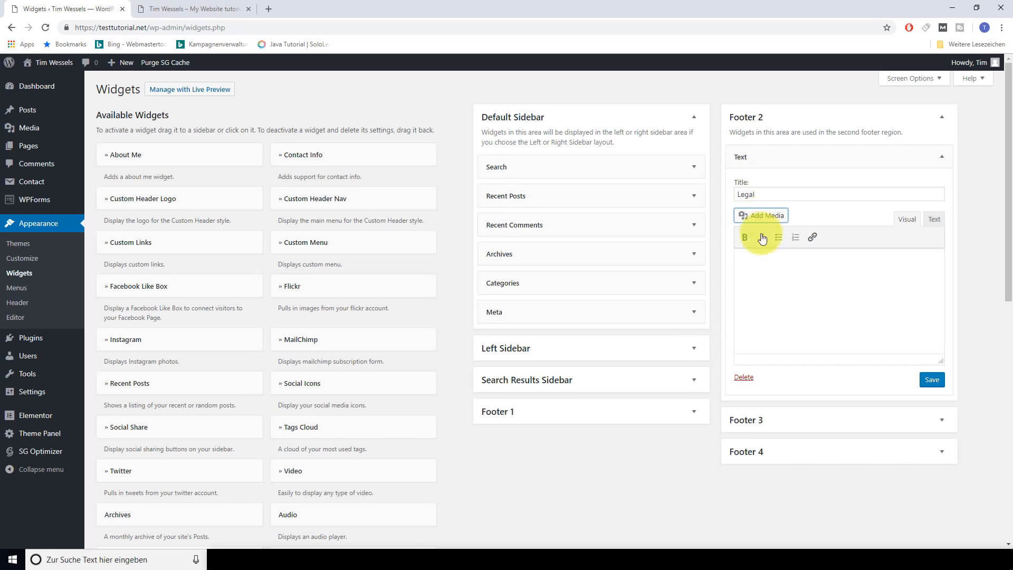
Write 'Privacy Policy' in the Legal widget and link it to facebook.com
click(769, 271)
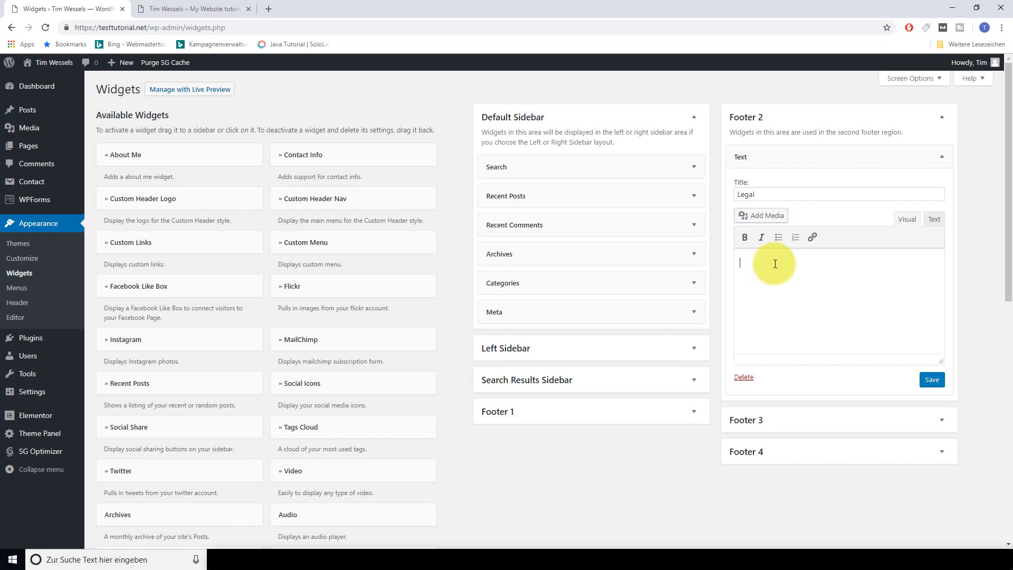
text(Privacy Policy)
drag(795, 263, 739, 262)
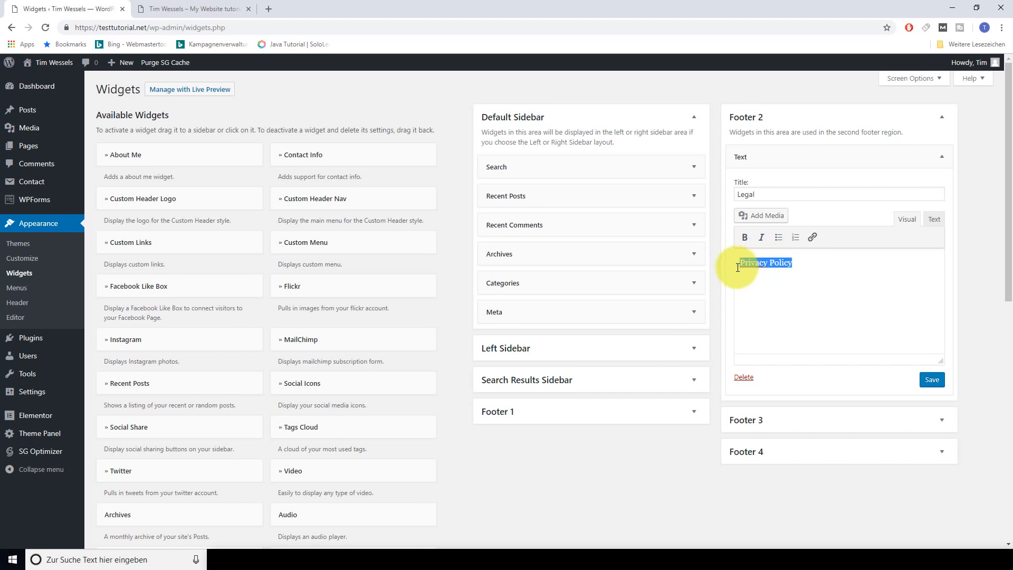
click(812, 237)
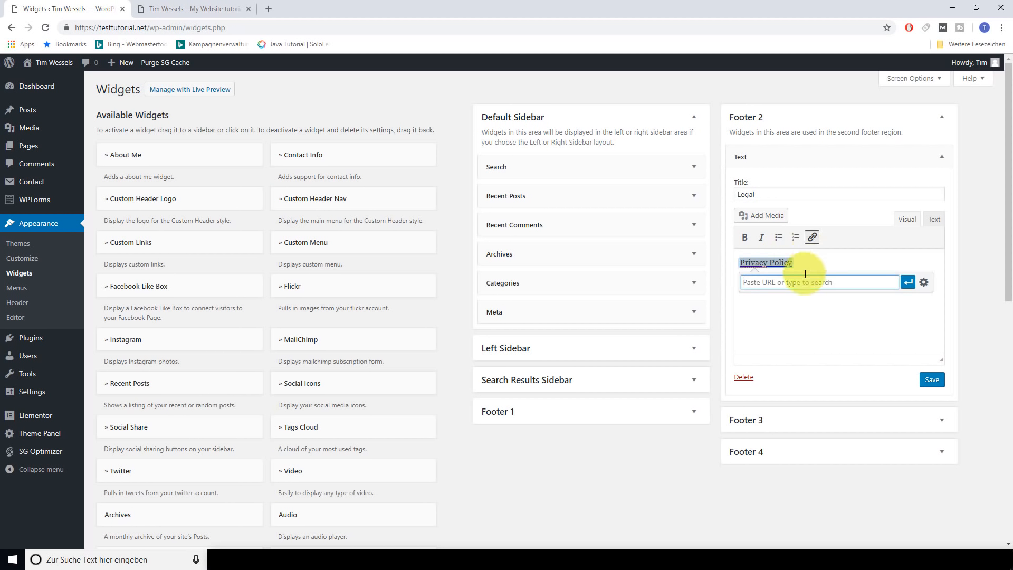
text(facebook.com)
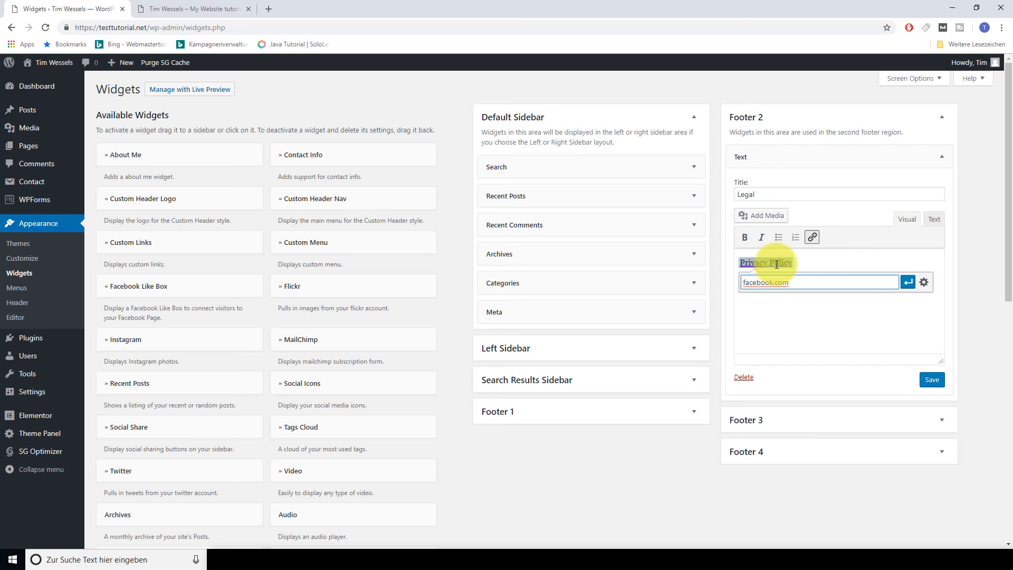
click(908, 282)
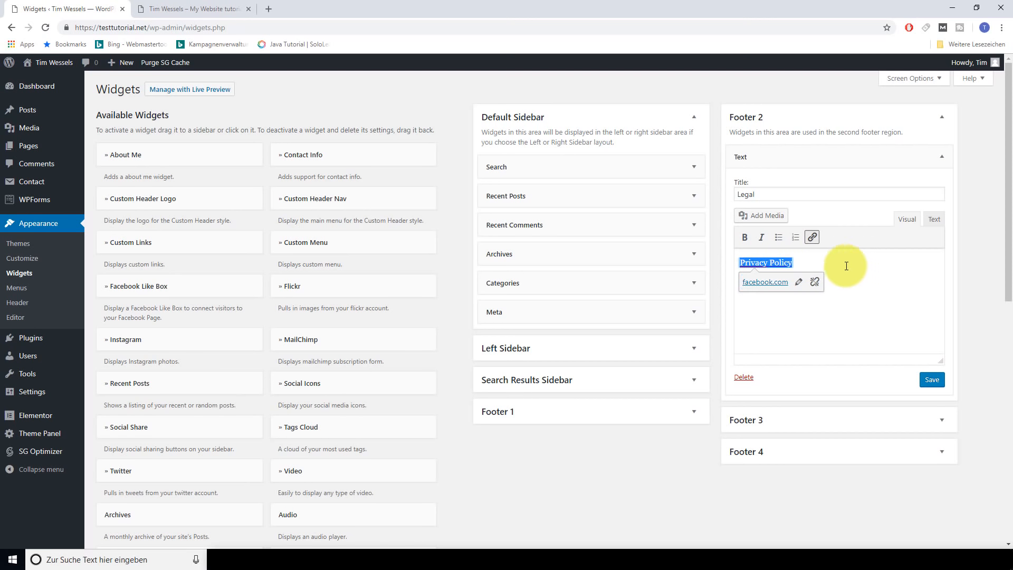
click(846, 261)
Add 'Terms of Service' linked to youtube.com below it and save the Legal widget
key(Return)
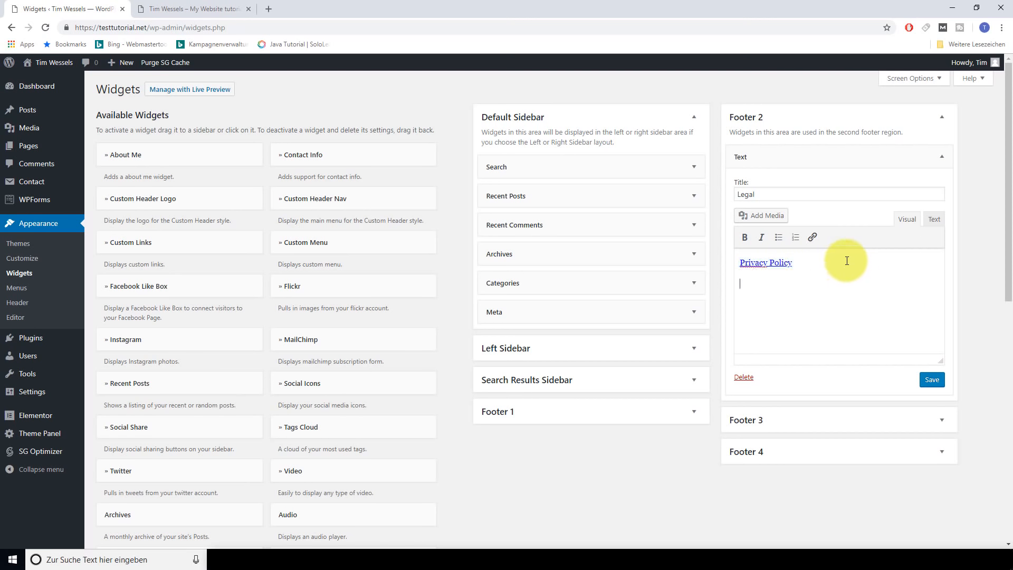
text(Terms of Sercvice)
drag(802, 284, 734, 282)
click(813, 238)
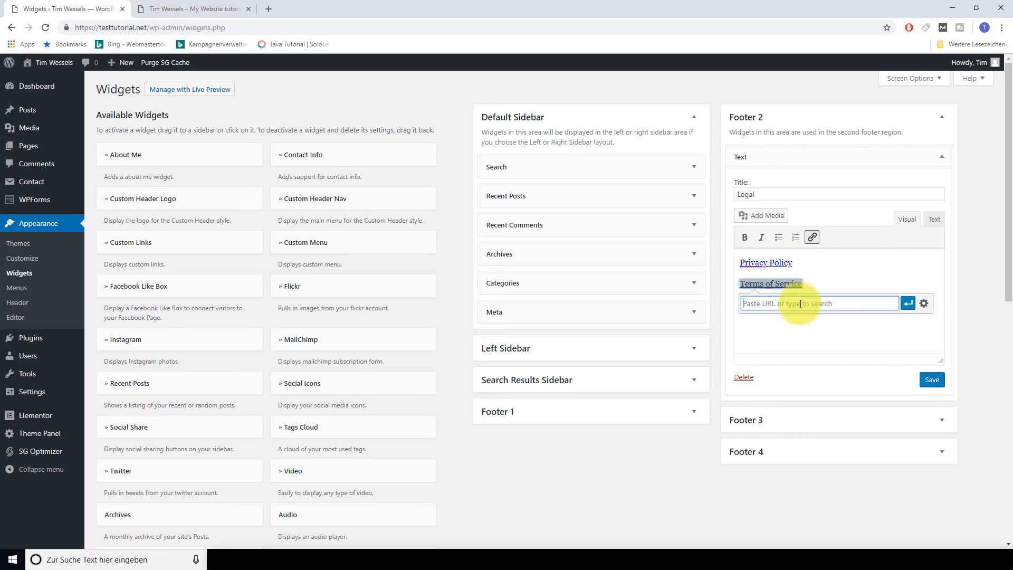
text(youtbe.c)
click(754, 303)
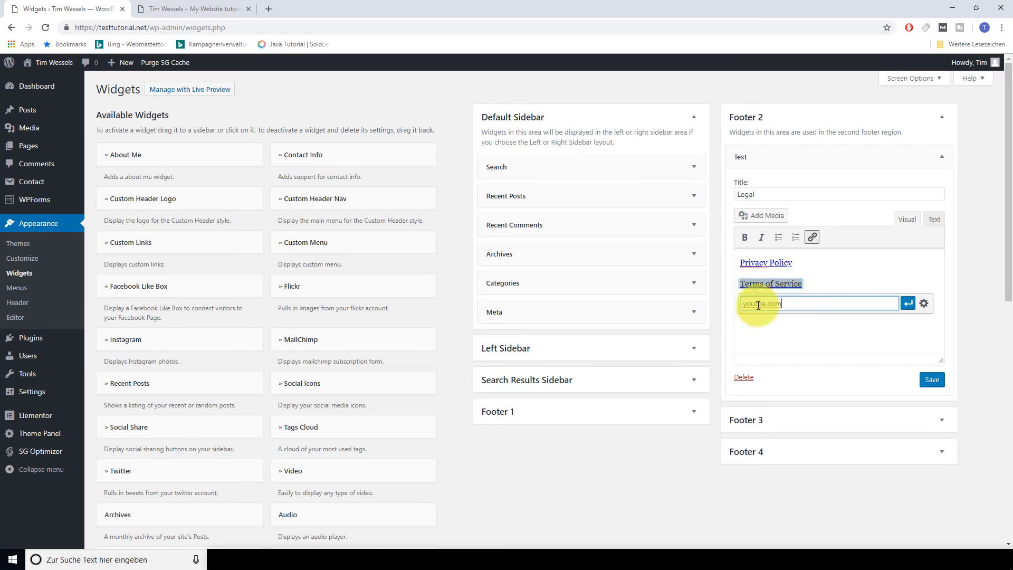
text(u)
key(End)
text(om)
click(907, 304)
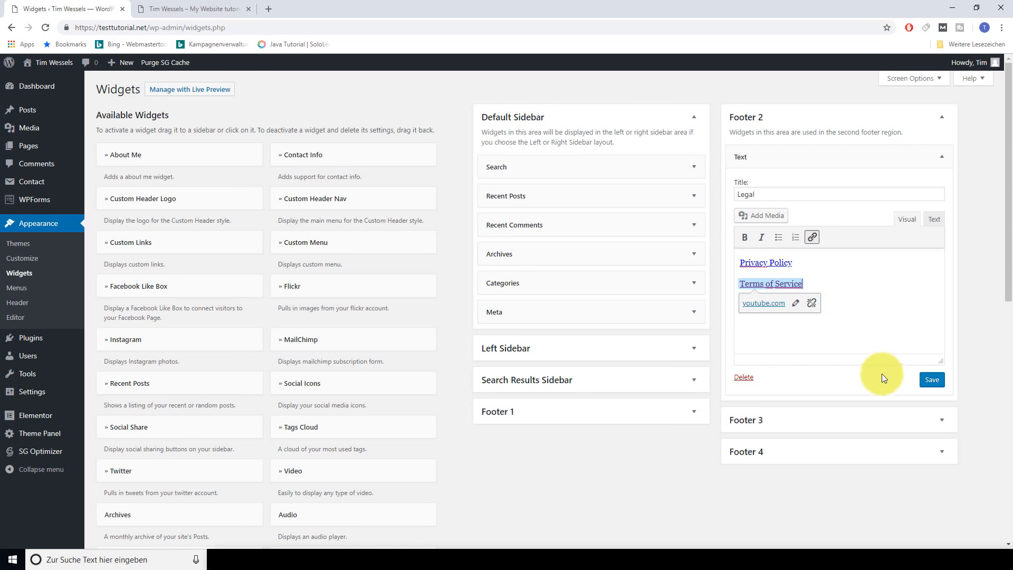
click(930, 385)
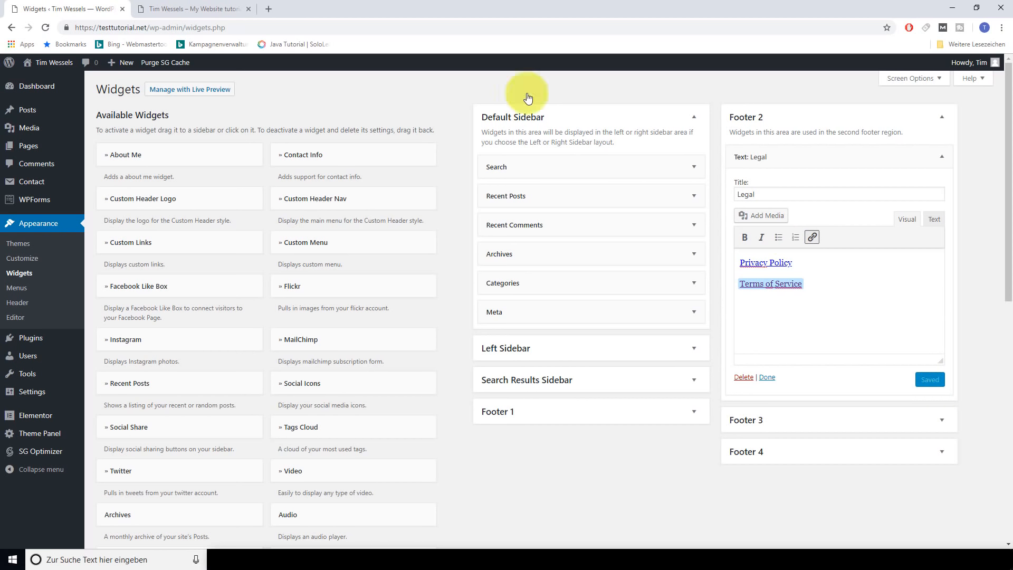
click(211, 9)
Reload the live site to check the new Legal footer column and test its Terms of Service link
key(F5)
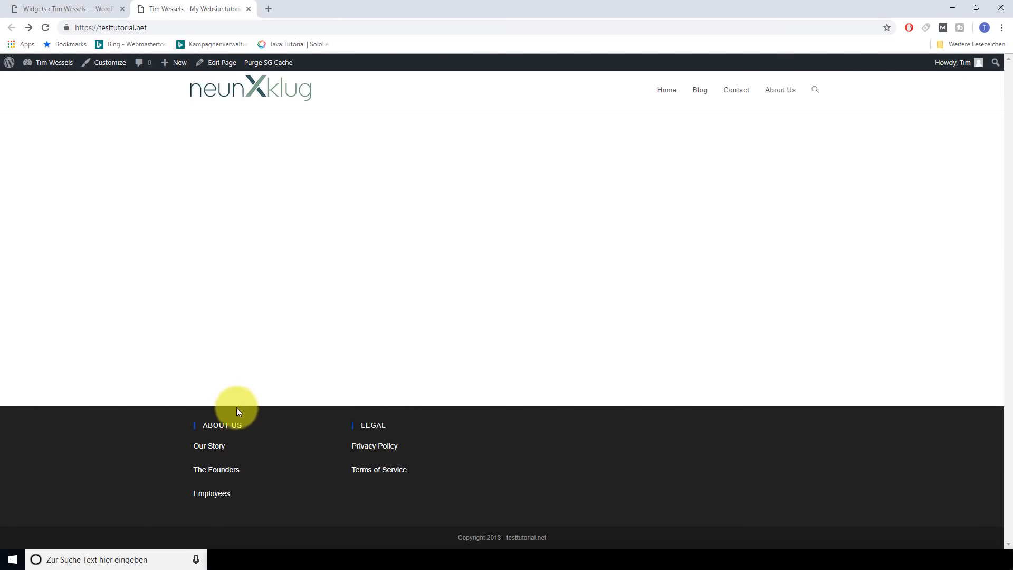
click(379, 471)
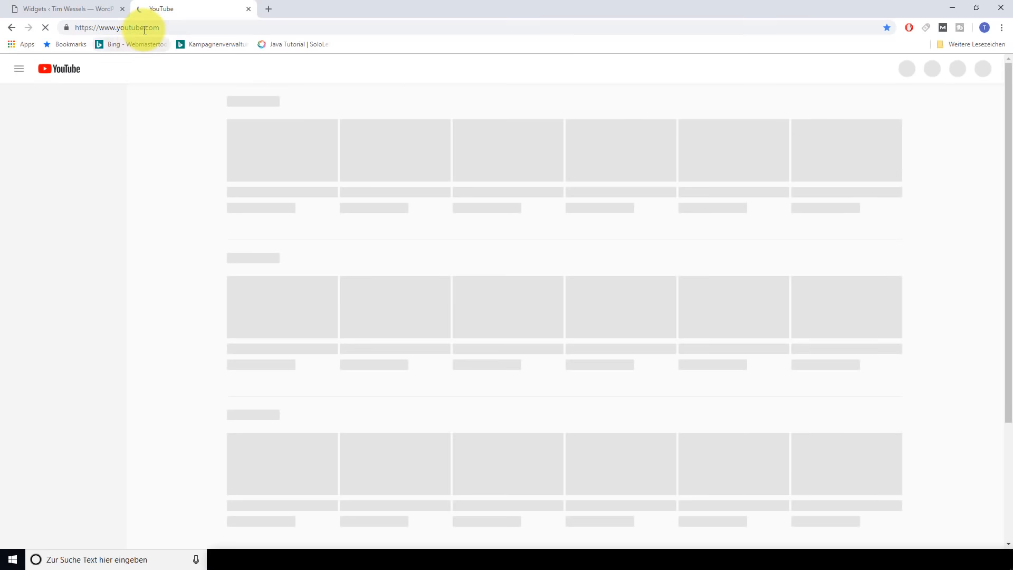
key(alt+Left)
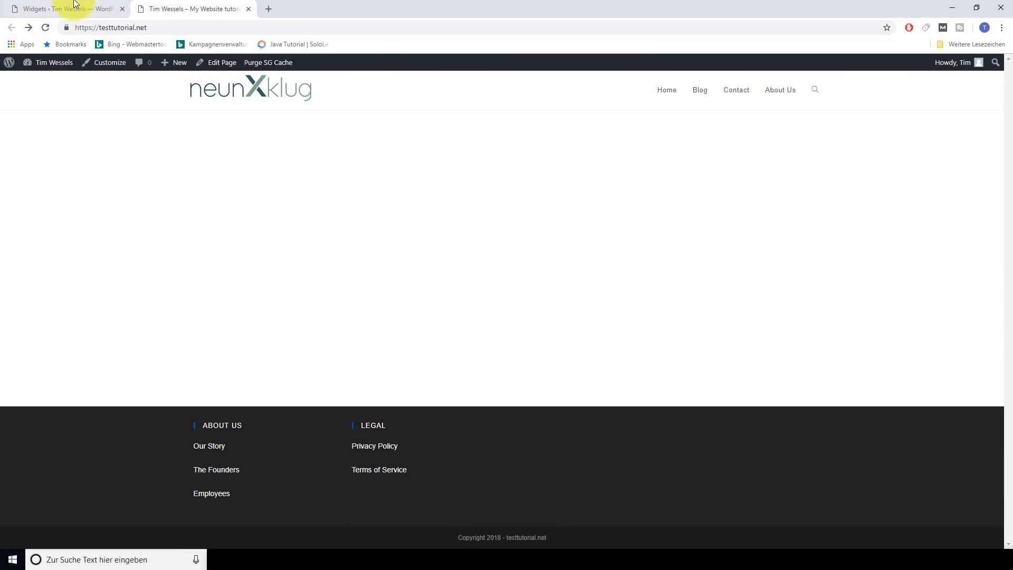
Back on the Widgets page, collapse the Legal and About Us text widgets
click(71, 8)
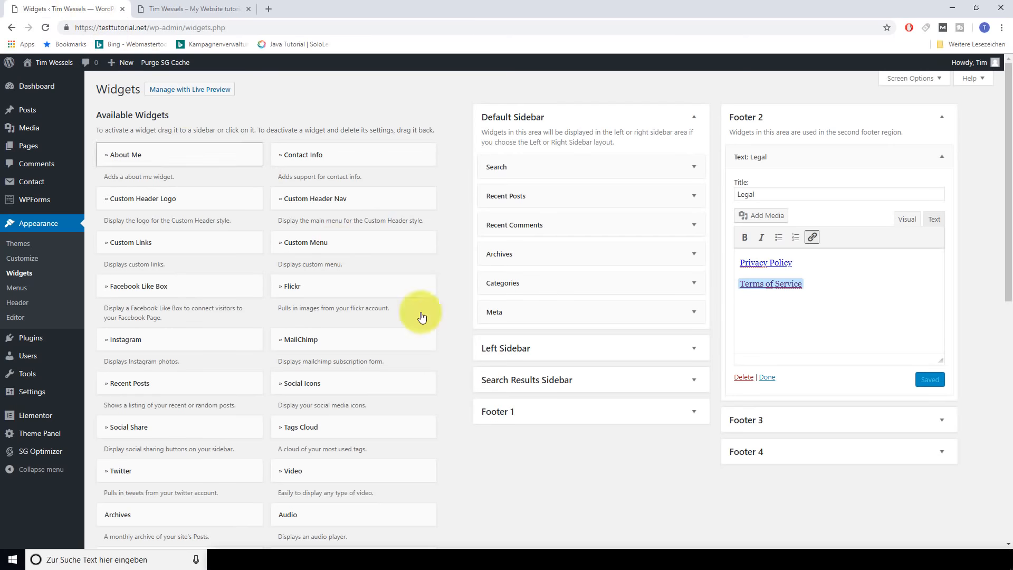
click(937, 158)
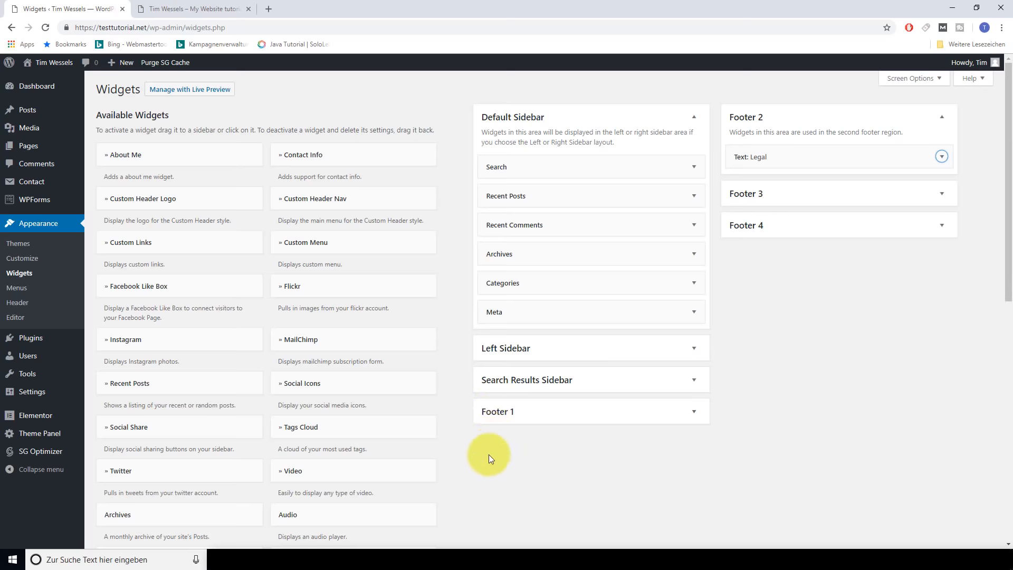
scroll(489, 460, down, 1)
scroll(549, 388, up, 1)
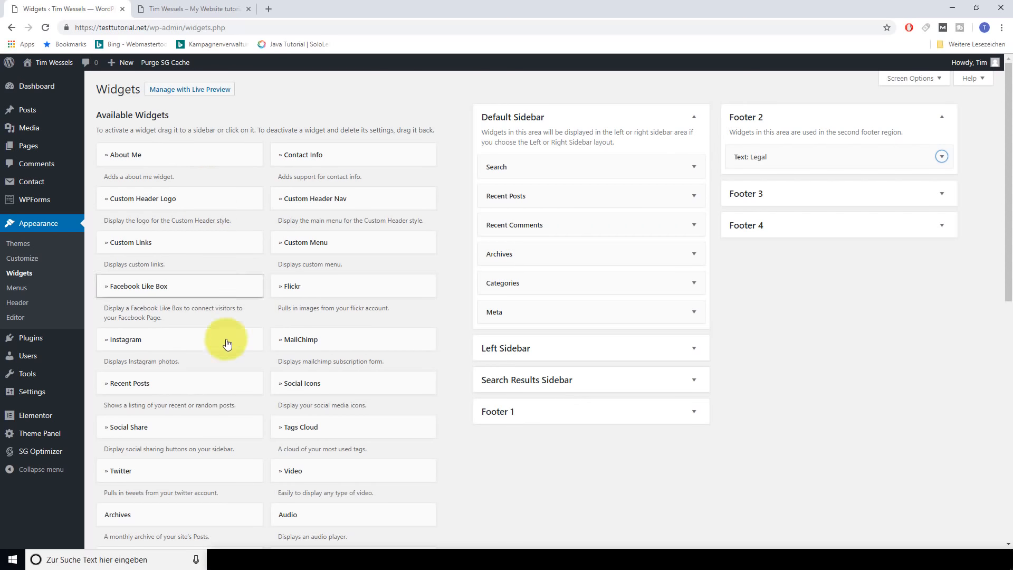
scroll(211, 377, down, 3)
scroll(628, 396, up, 3)
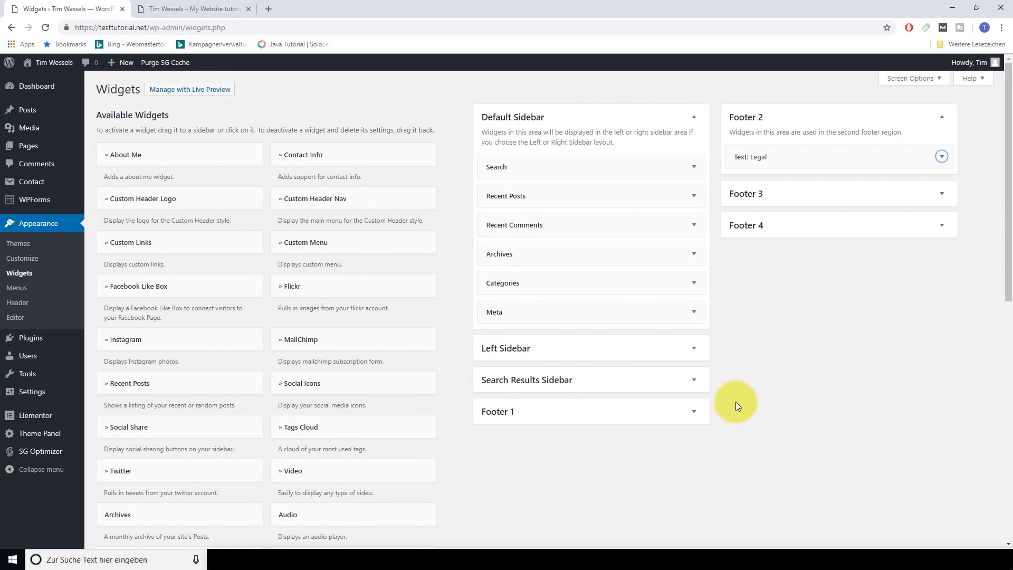
click(685, 412)
scroll(629, 373, down, 5)
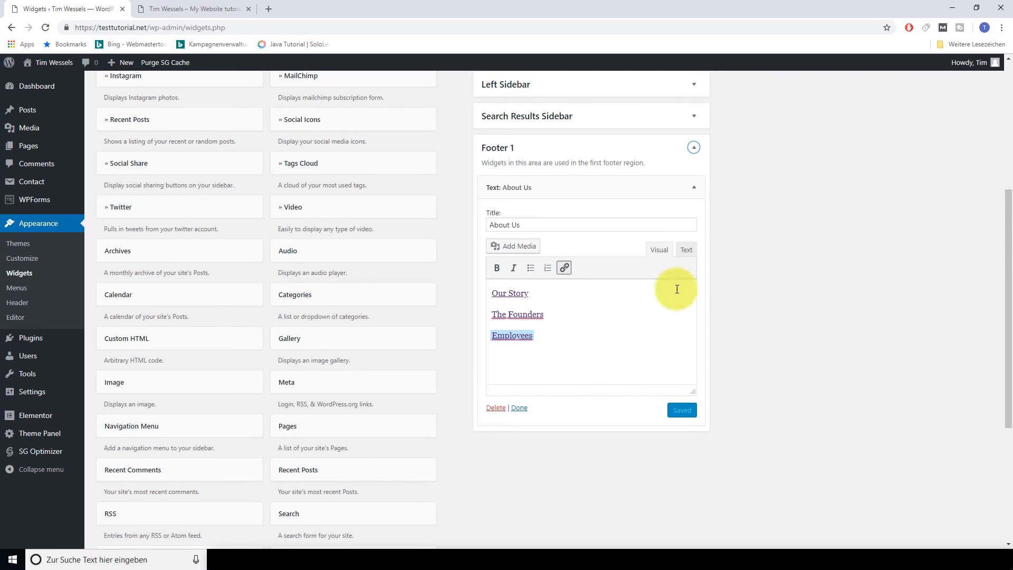
click(693, 187)
scroll(794, 315, up, 5)
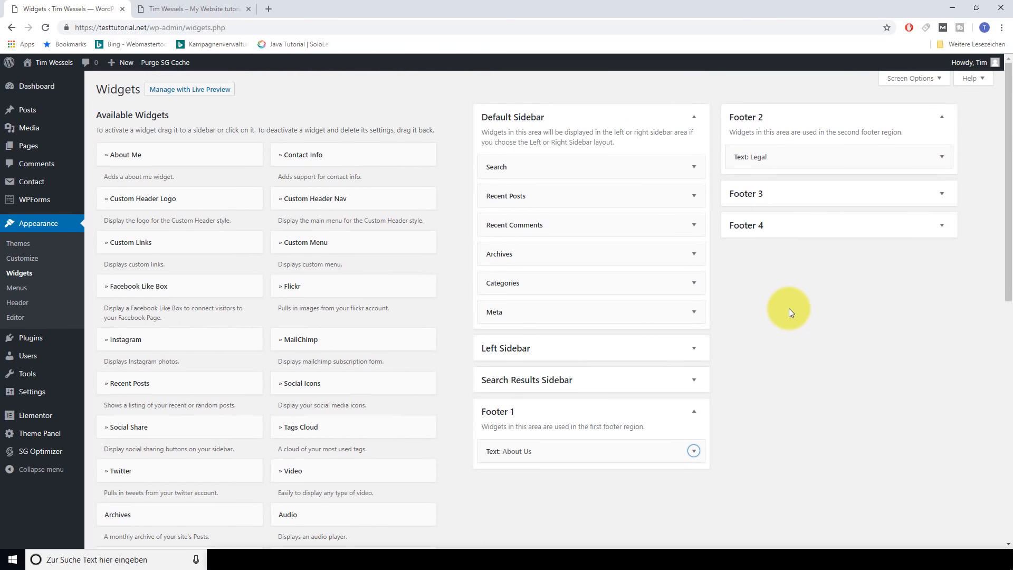
click(171, 9)
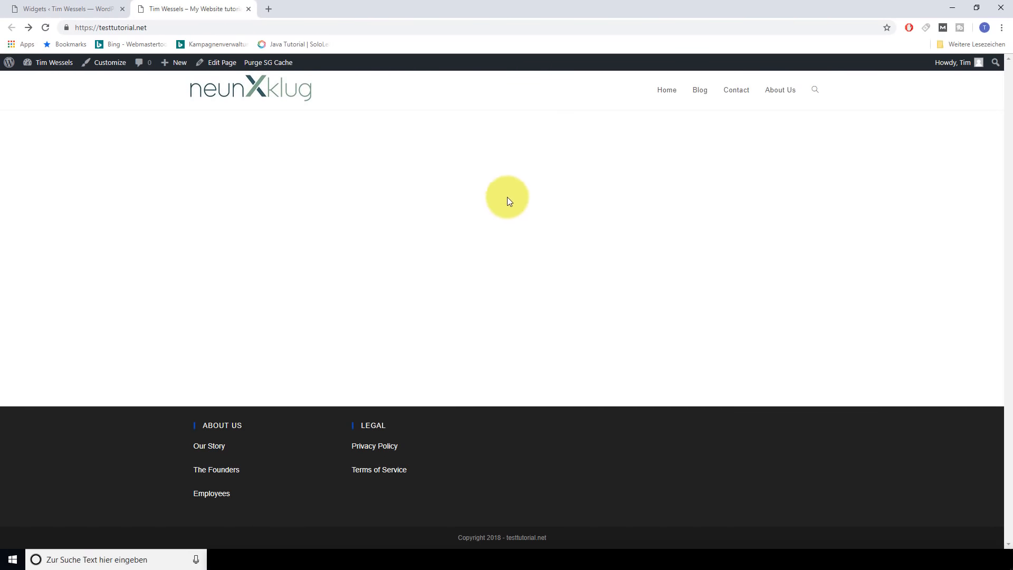
click(74, 9)
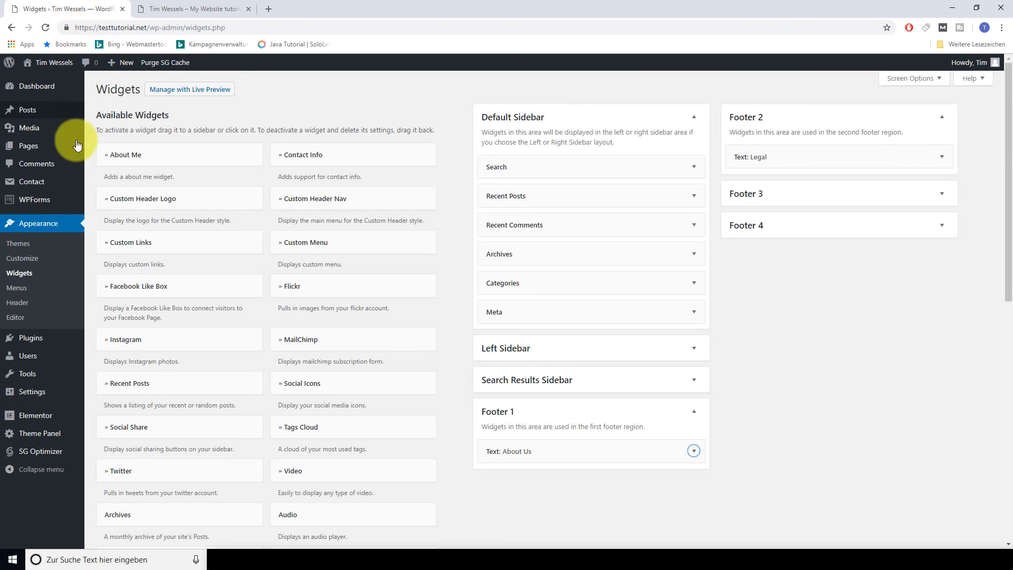
From the Dashboard, go to Pages > All Pages and edit 'Home — Front Page'
click(43, 85)
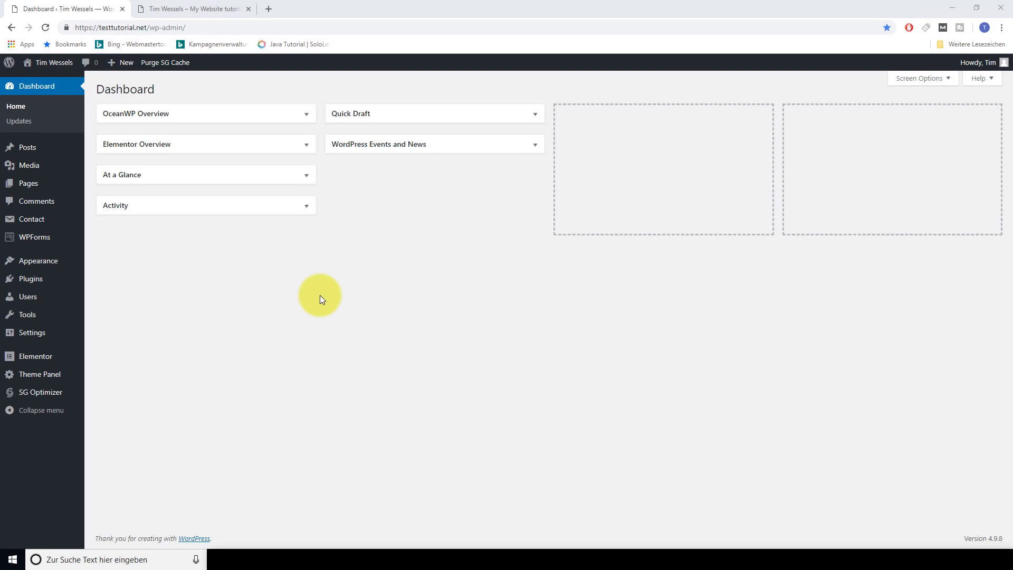
mouse_move(46, 186)
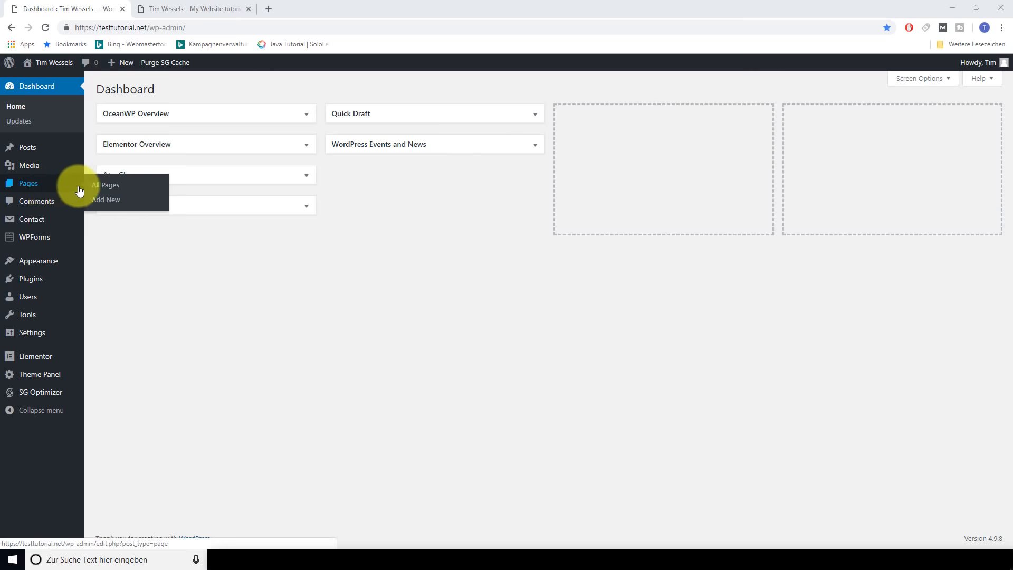
click(105, 188)
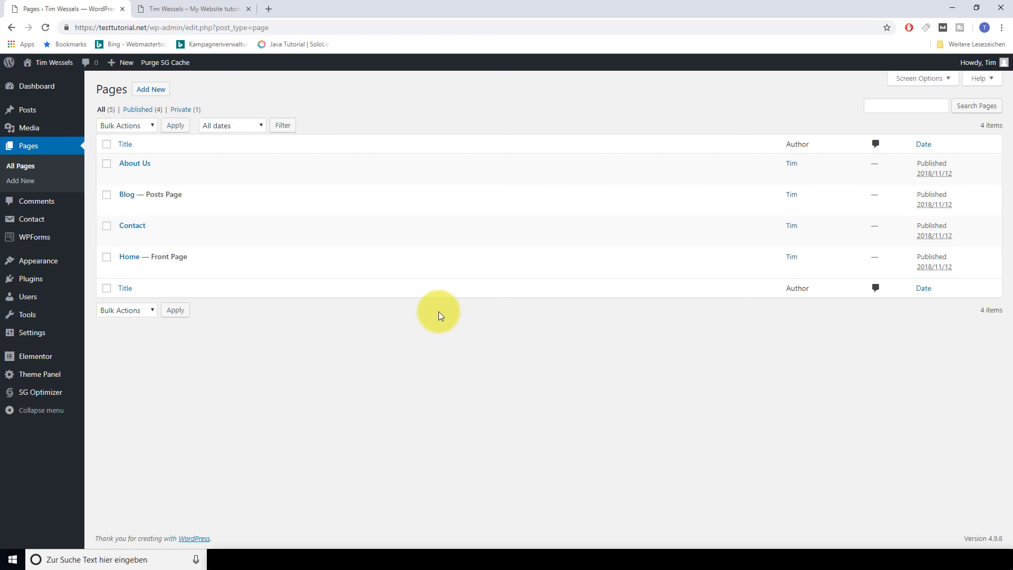
mouse_move(170, 257)
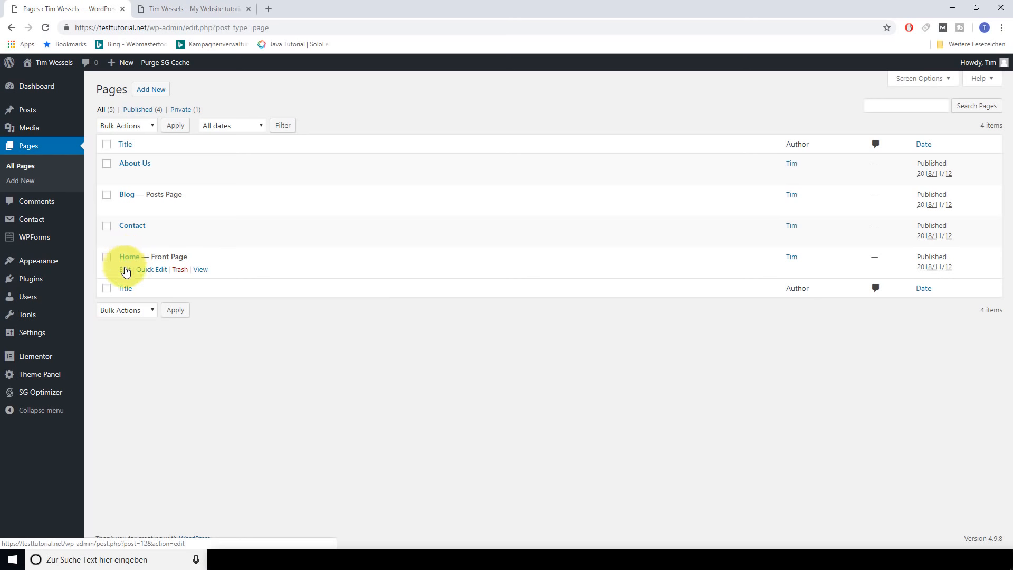
click(125, 269)
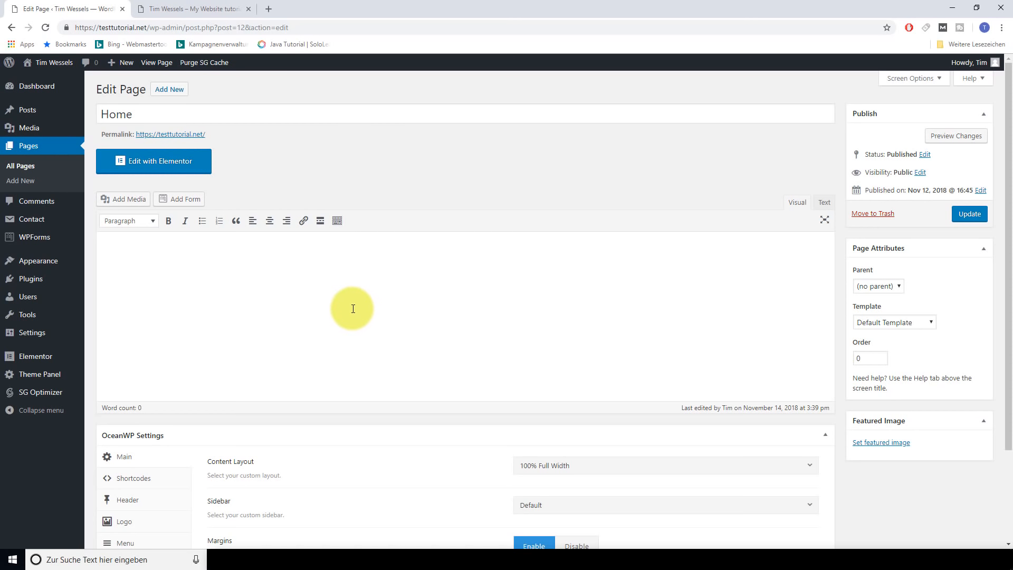
Load the Home page with Edit with Elementor and open the editor's hamburger menu
click(184, 167)
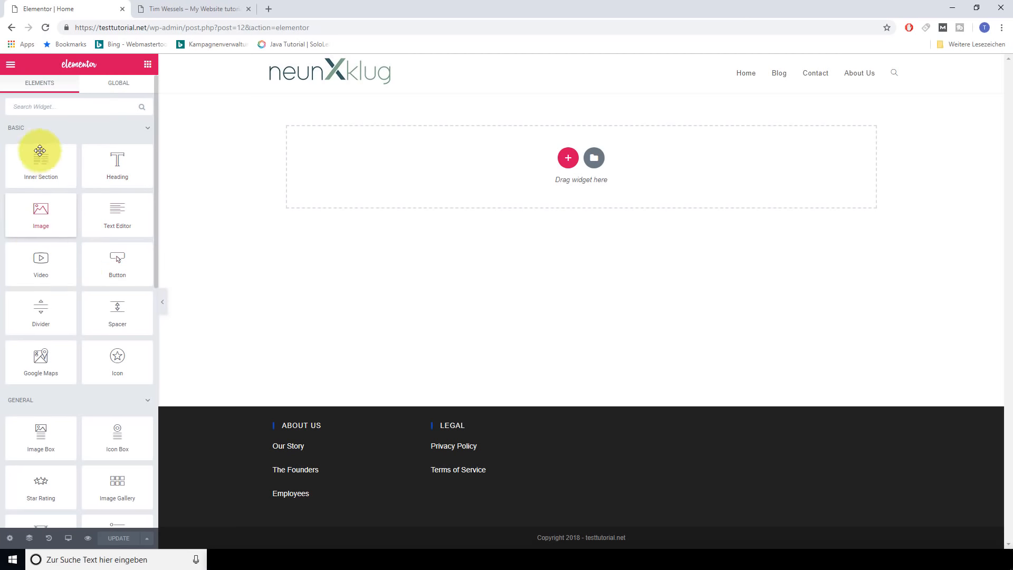
scroll(80, 305, down, 3)
scroll(79, 308, up, 3)
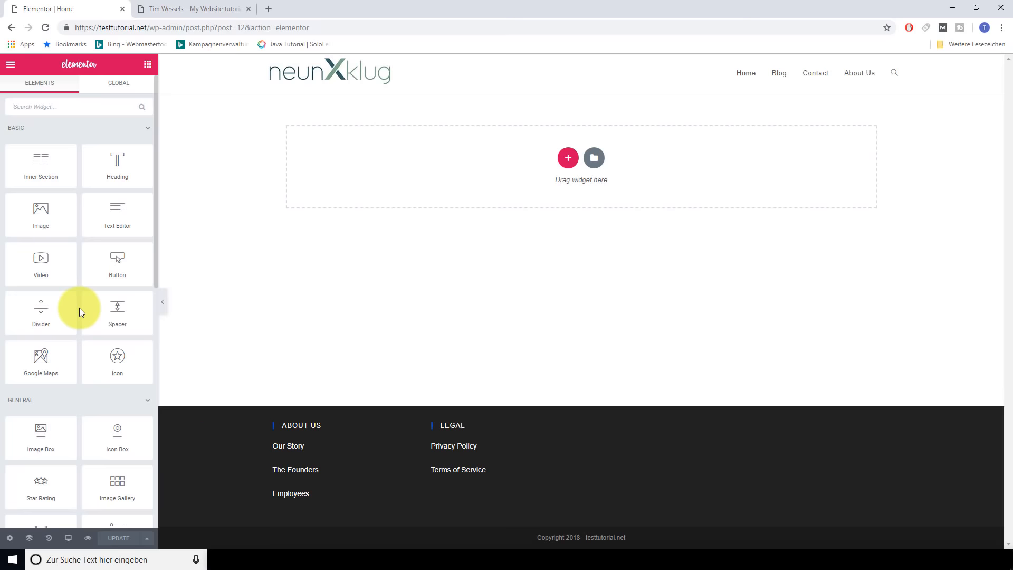
scroll(79, 308, down, 3)
scroll(79, 308, up, 3)
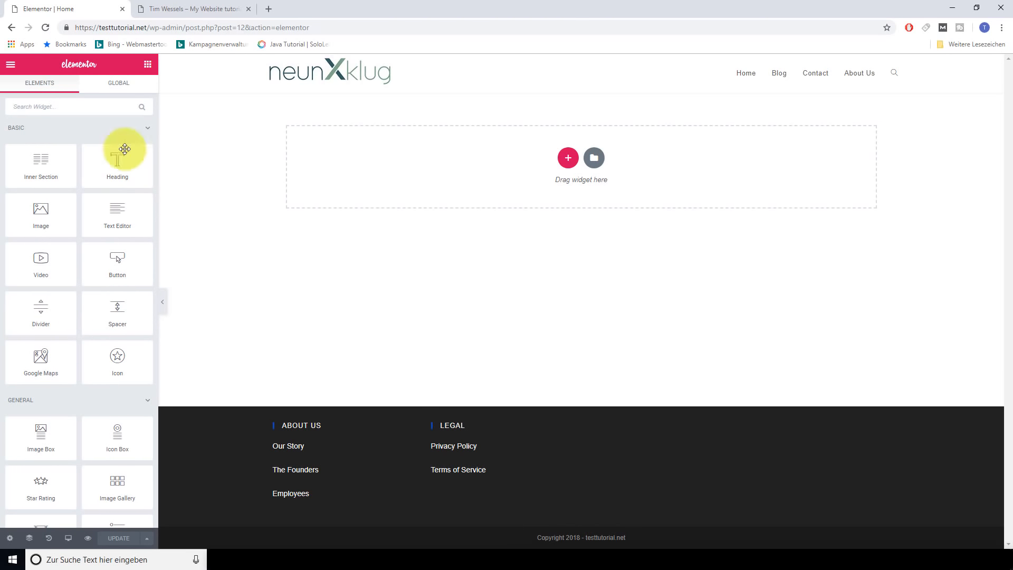
click(12, 67)
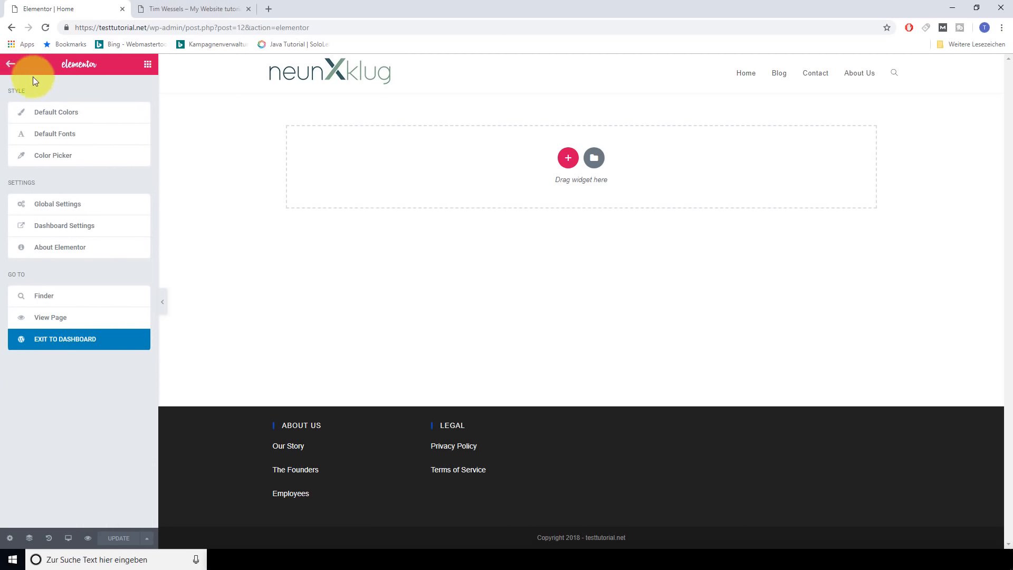
In Default Colors, set the primary colour to dark blue 0B48B2 copied from Adobe Color
click(67, 120)
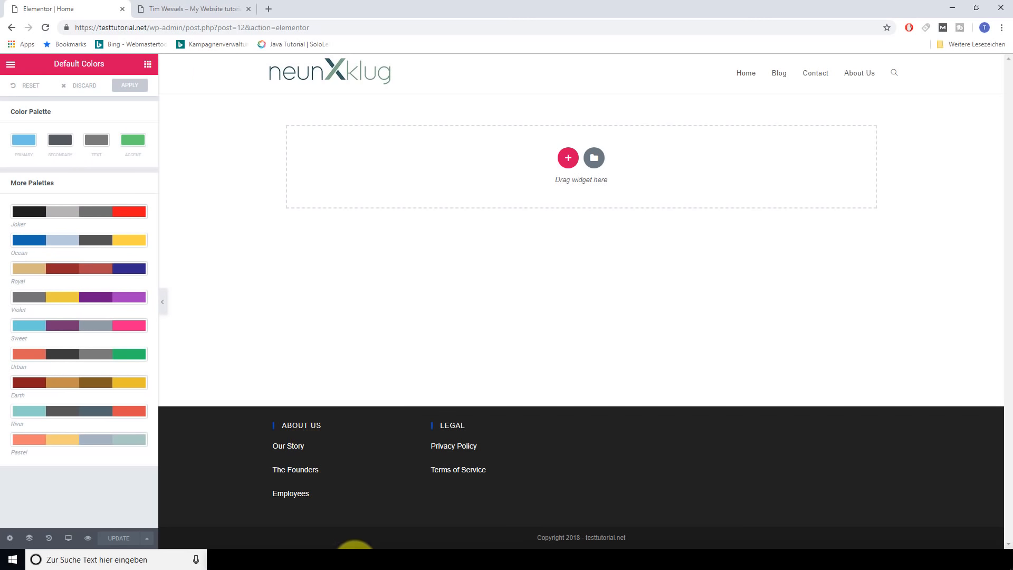
mouse_move(354, 548)
click(440, 494)
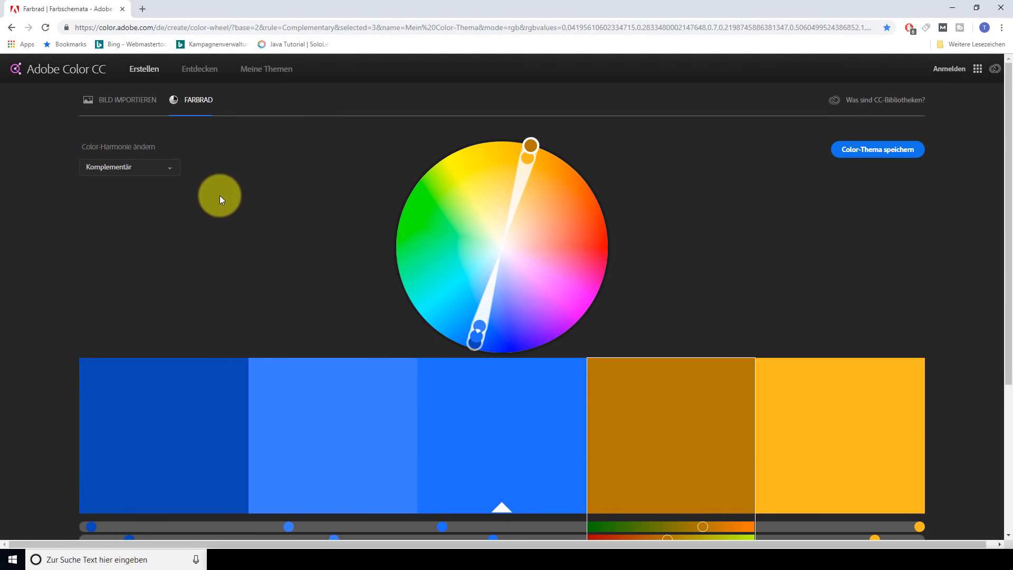
scroll(219, 196, down, 2)
scroll(208, 204, up, 2)
click(189, 379)
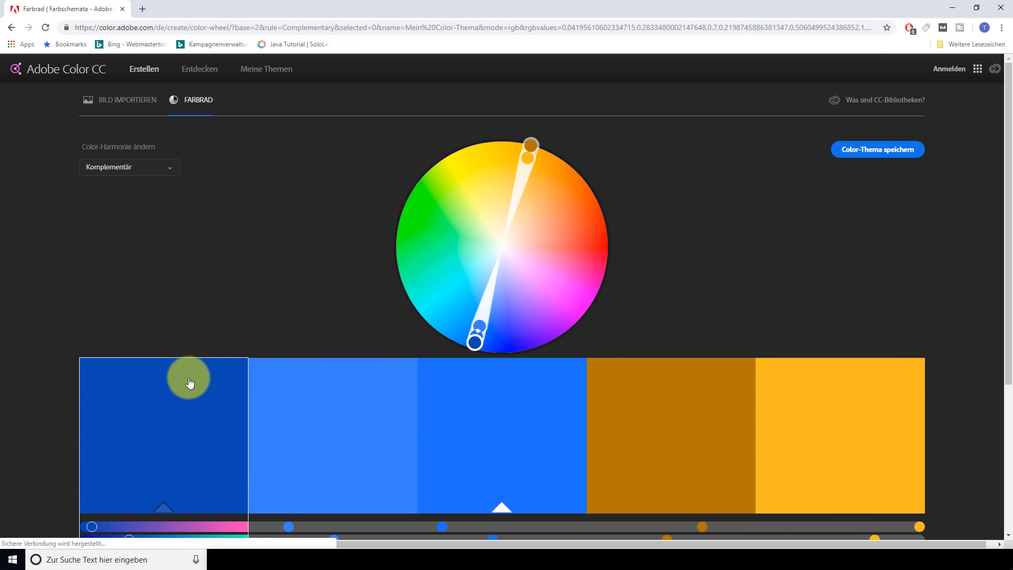
scroll(189, 380, down, 2)
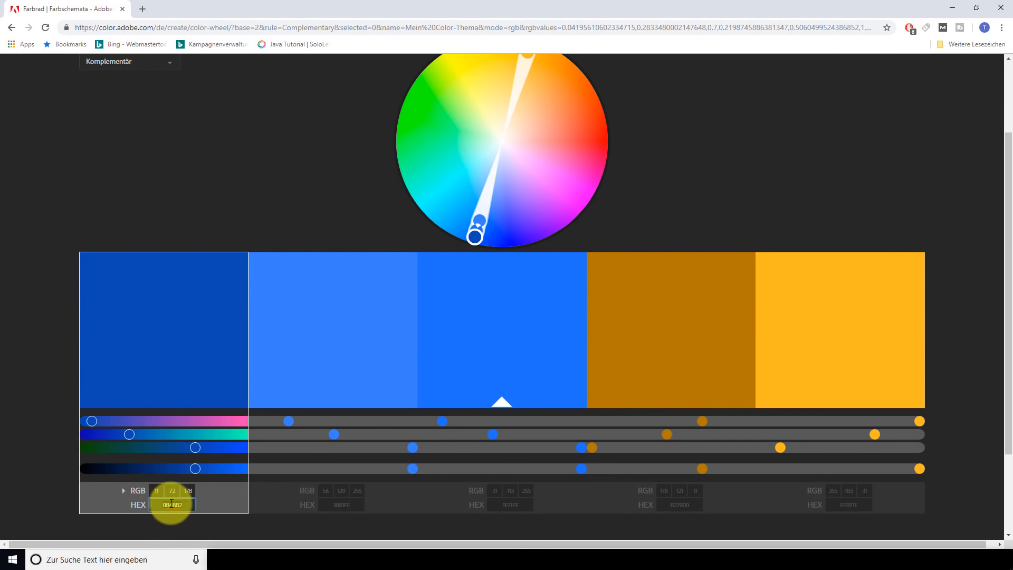
right_click(172, 504)
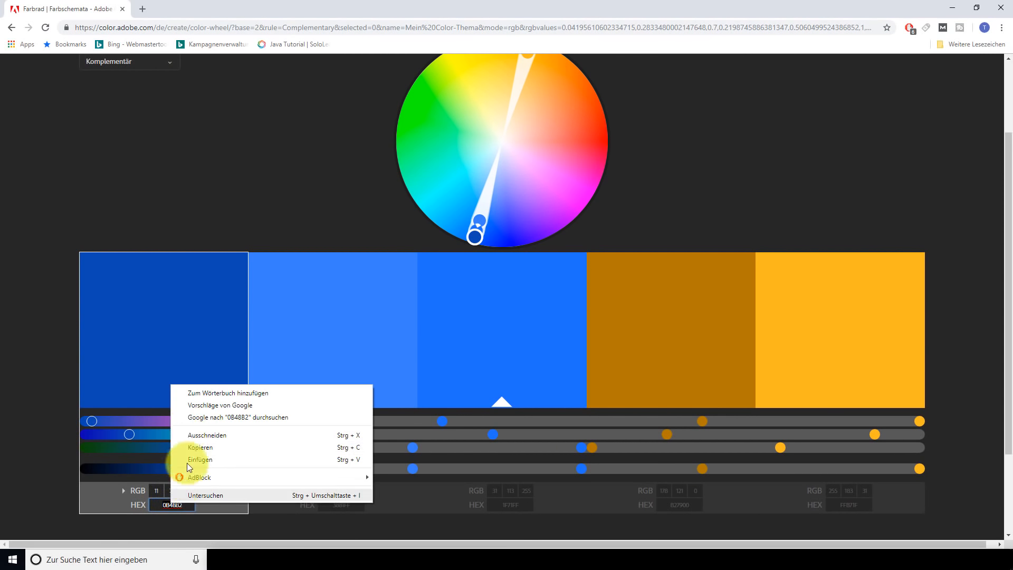
click(216, 448)
click(343, 538)
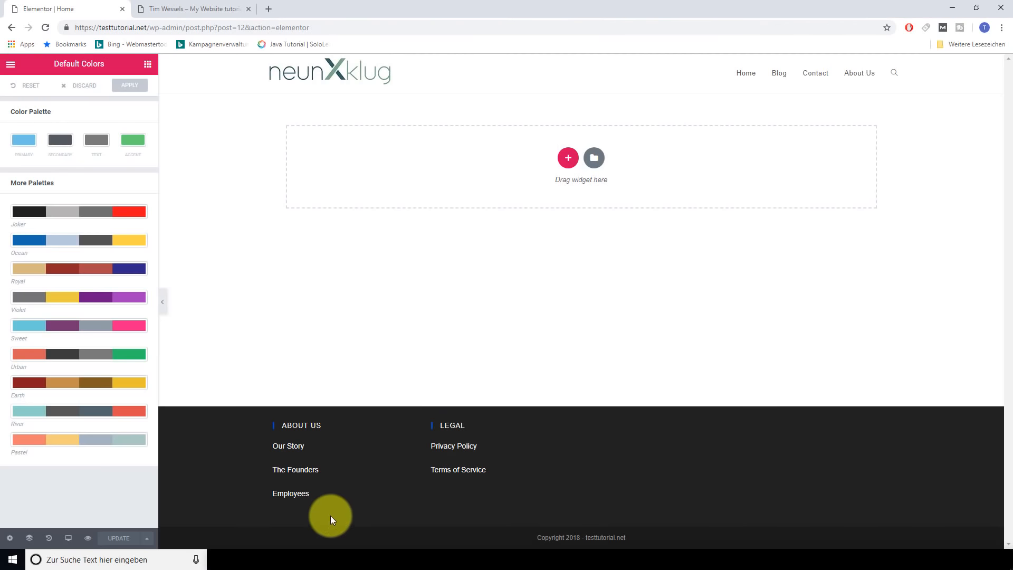
click(21, 141)
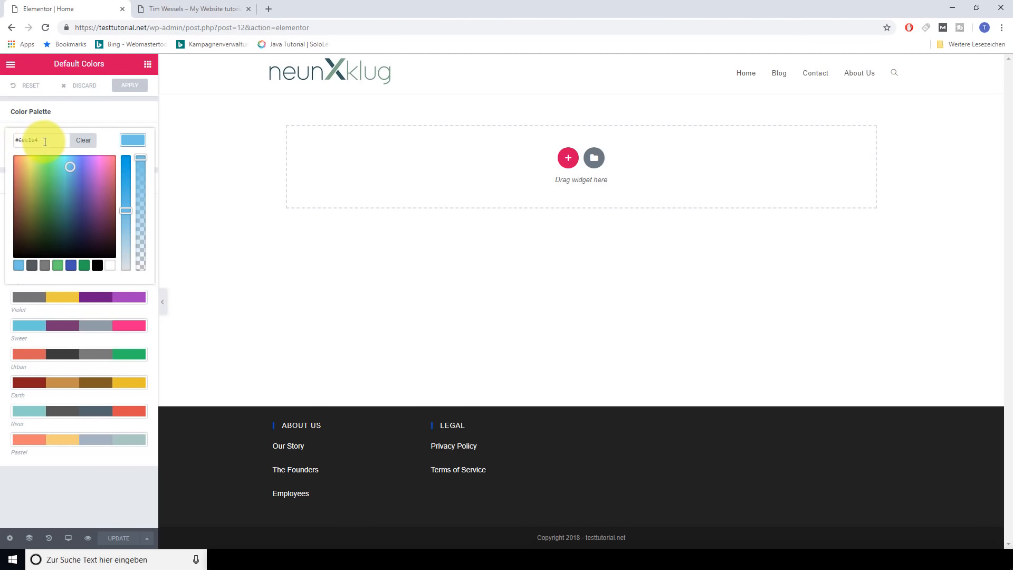
drag(41, 140, 5, 148)
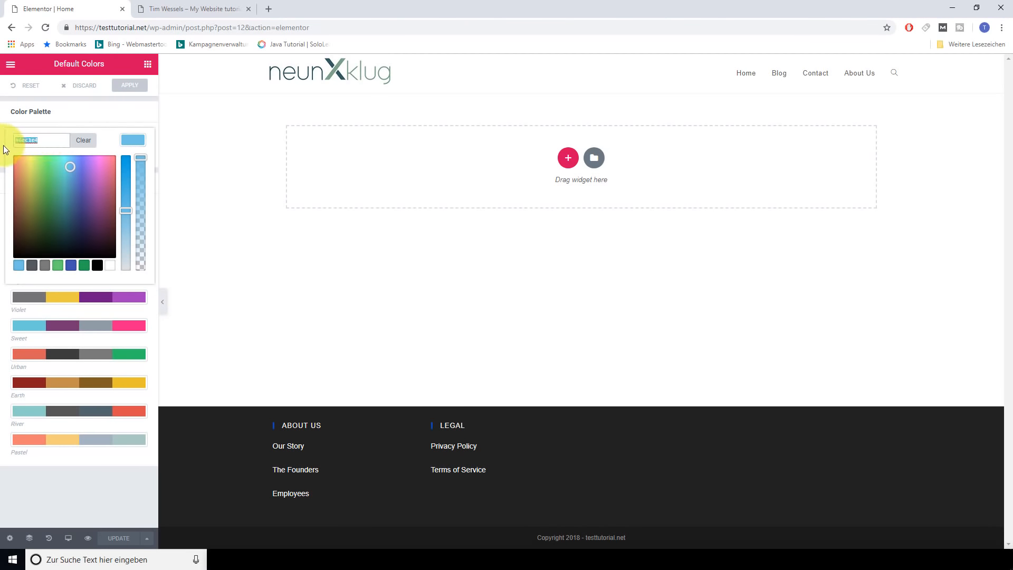
click(117, 122)
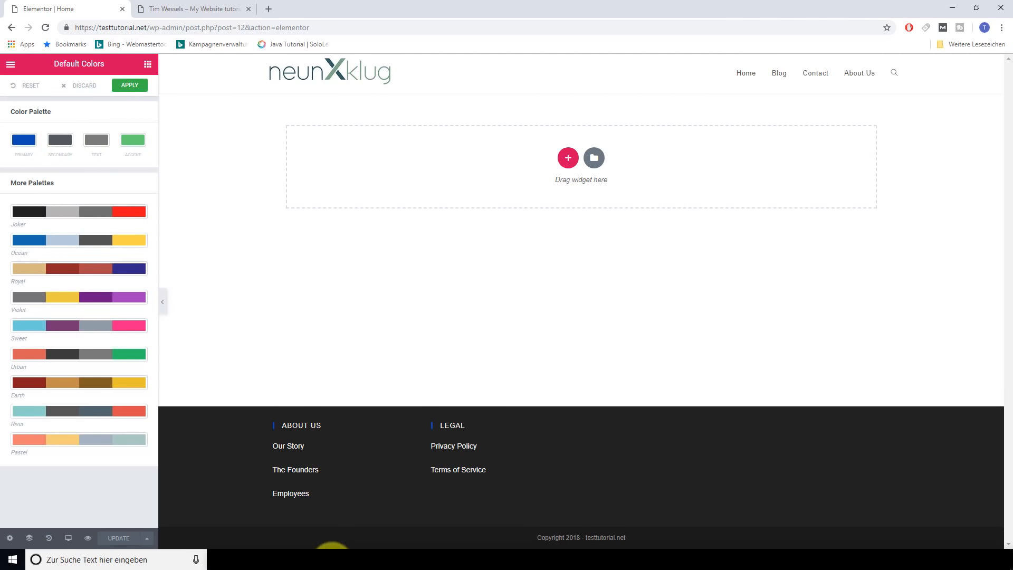
Copy blue 3881FF from Adobe Color and paste it into the secondary colour
click(343, 558)
click(440, 501)
click(318, 384)
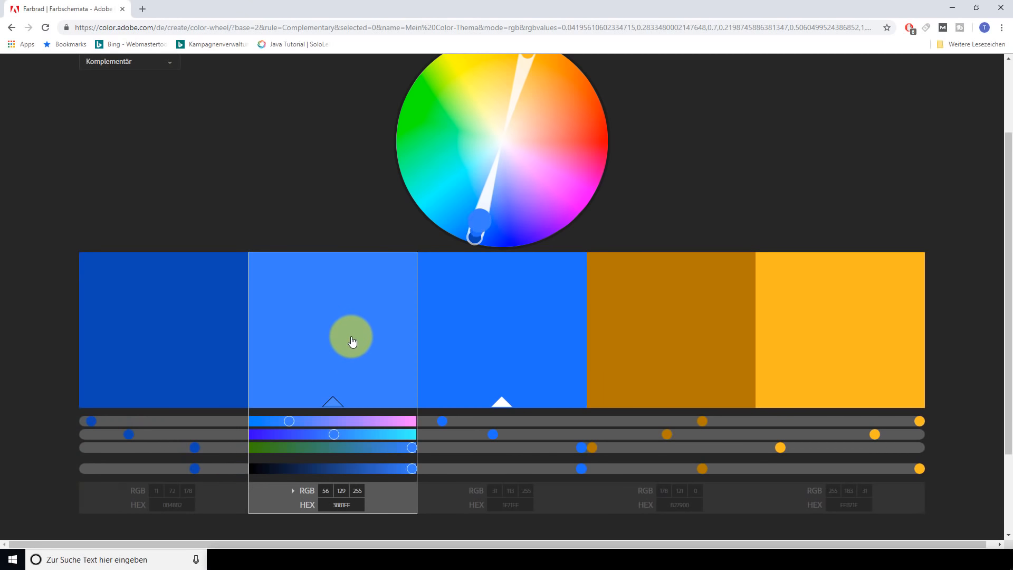
right_click(340, 506)
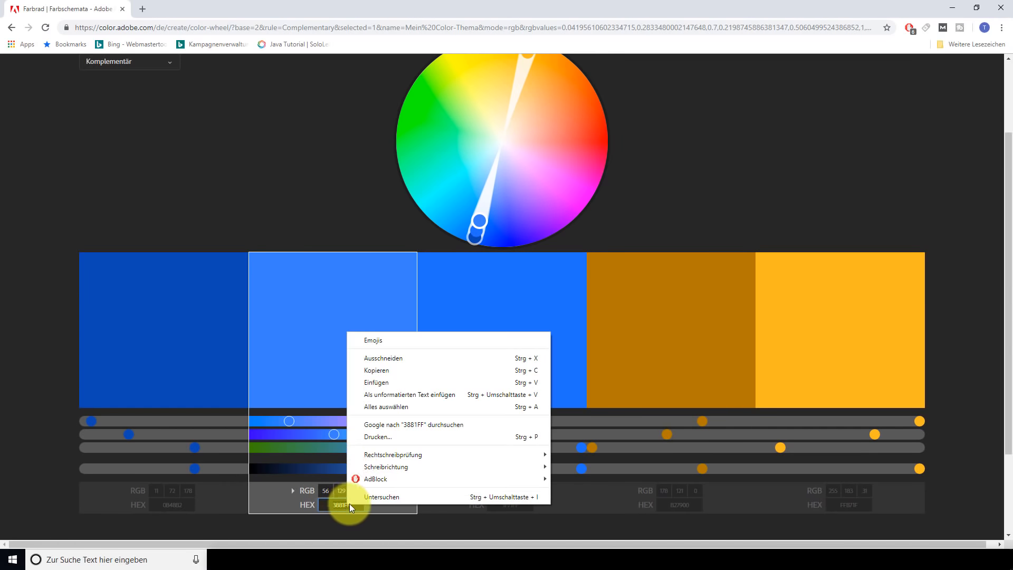
click(371, 362)
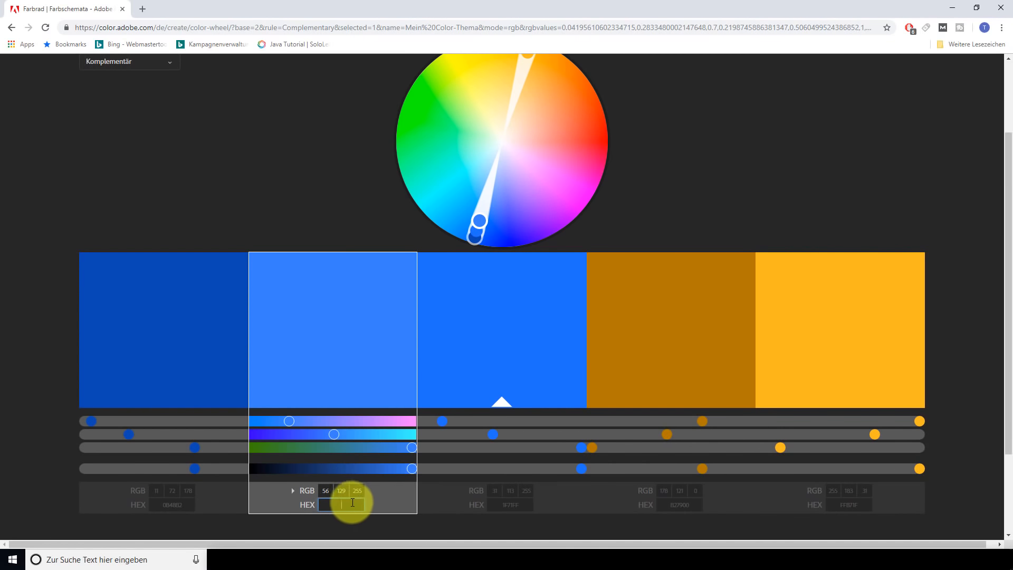
click(342, 558)
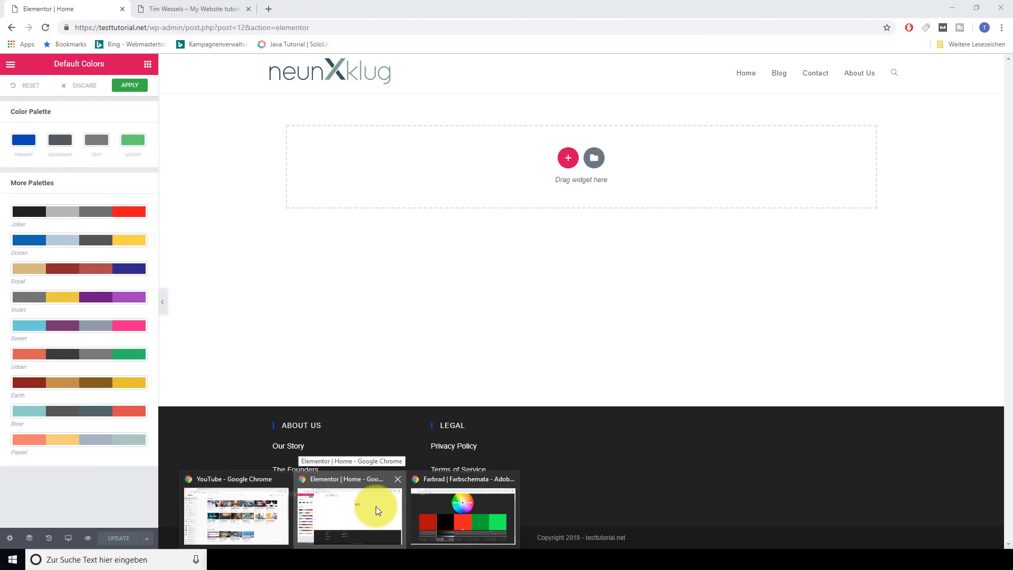
click(376, 505)
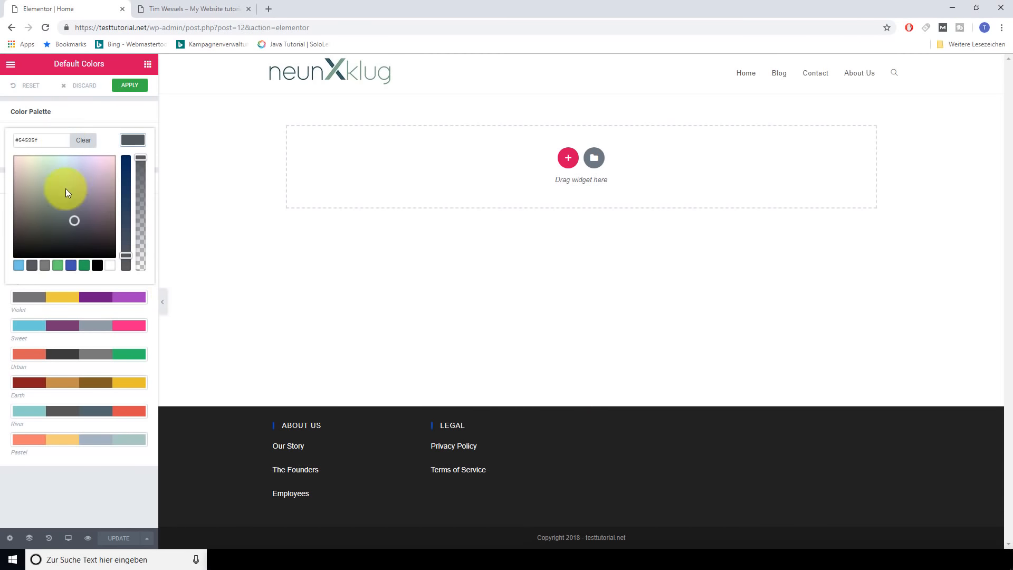
key(ctrl+v)
click(275, 284)
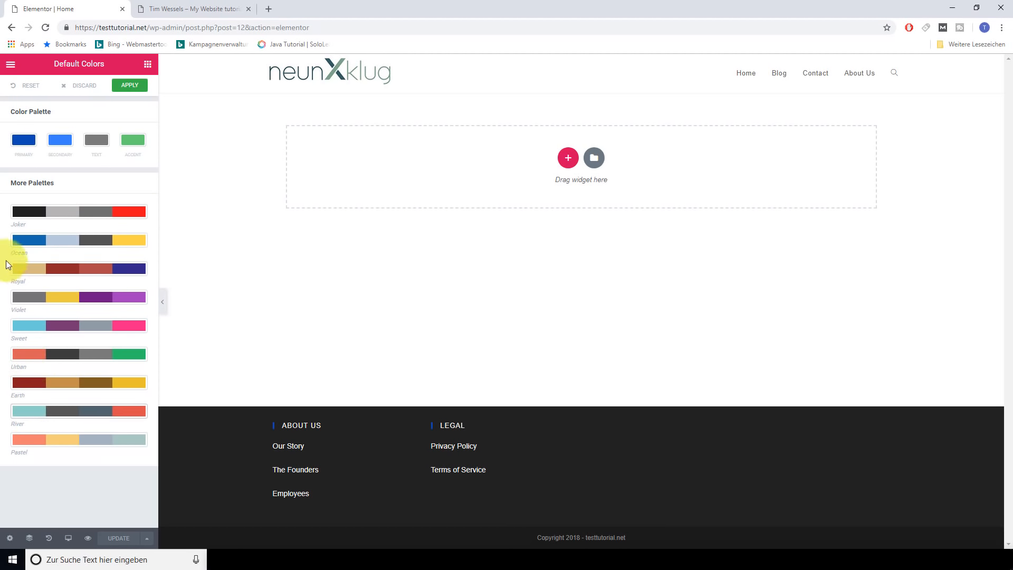
Preview the preset palettes, then choose Ocean and apply it as the default colours
click(22, 214)
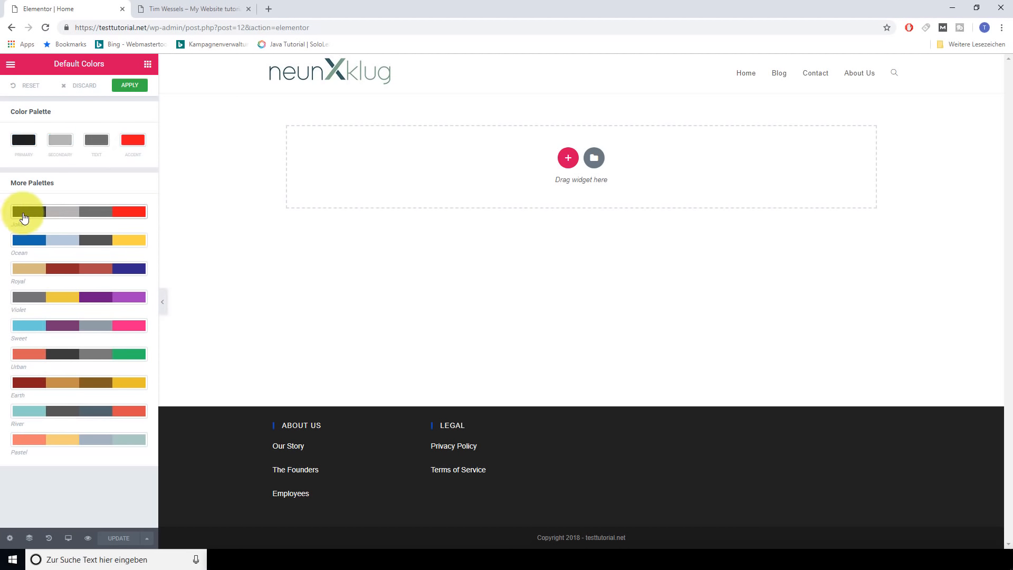
click(24, 241)
click(29, 270)
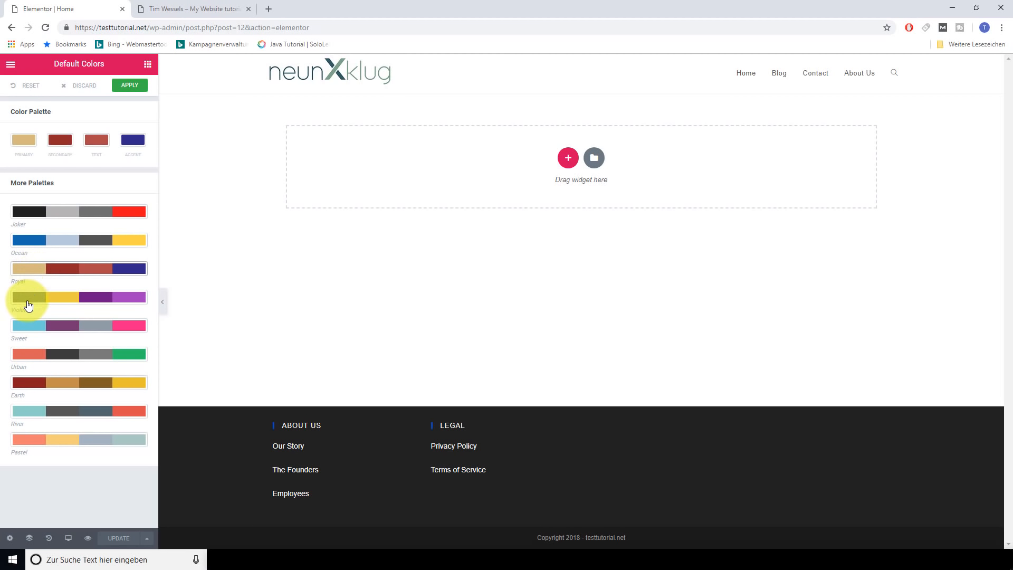
click(26, 299)
click(24, 325)
click(23, 361)
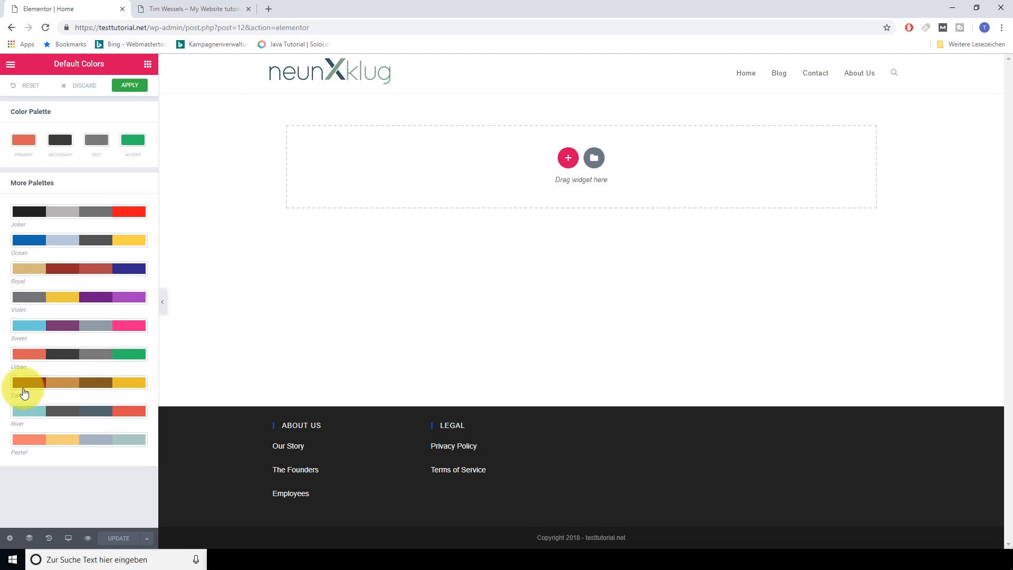
click(21, 383)
click(29, 412)
click(29, 439)
click(30, 241)
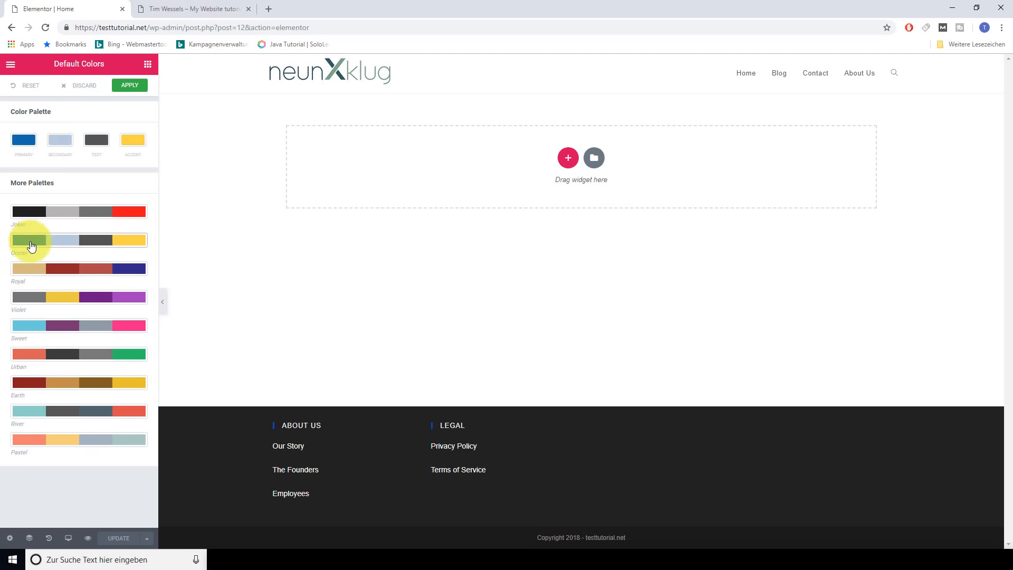
click(136, 94)
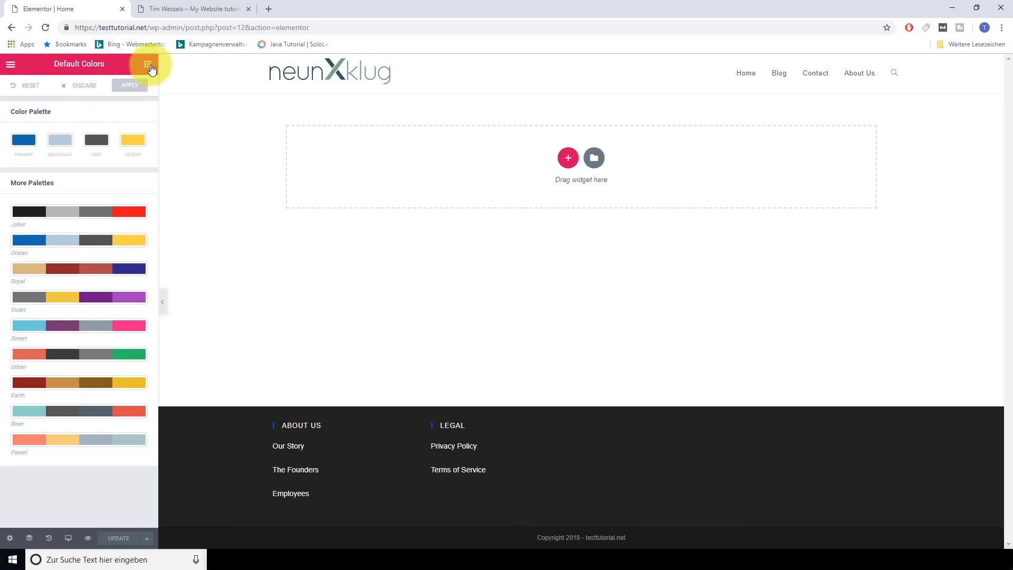
Return to the widget panel, preview the Home page in a new tab, close it, and show the Responsive Mode devices
click(149, 68)
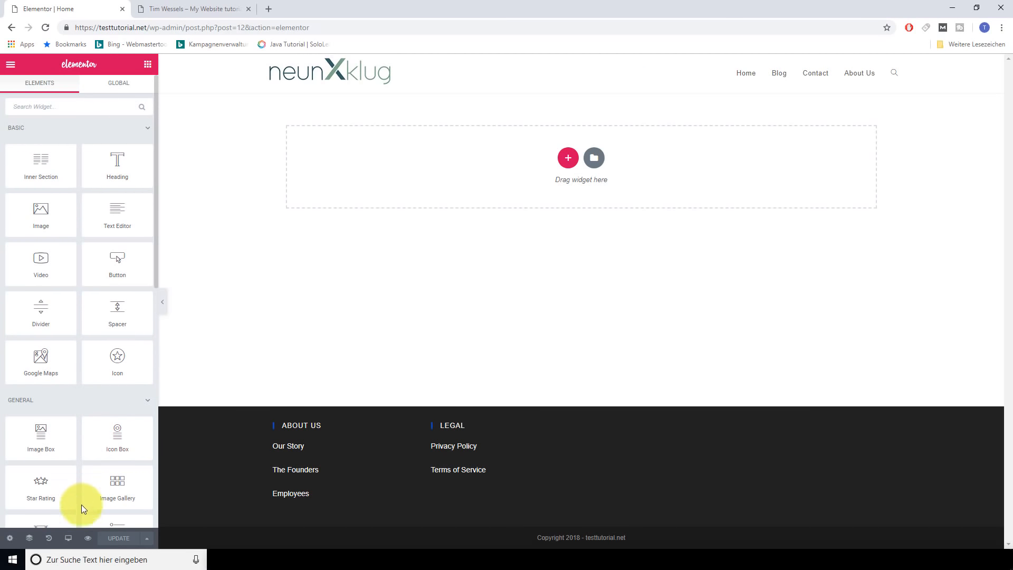
click(88, 541)
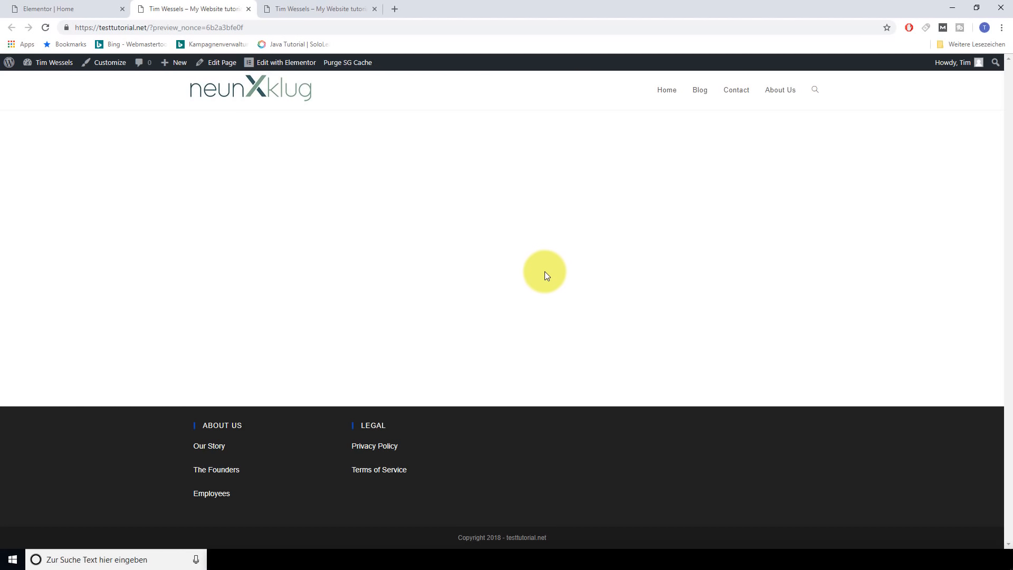
click(248, 9)
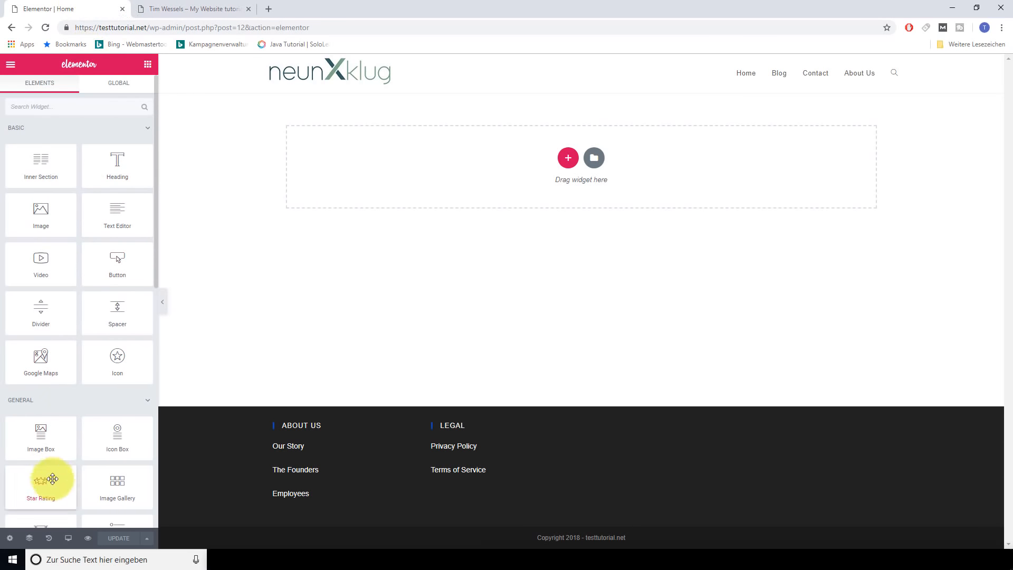
click(69, 538)
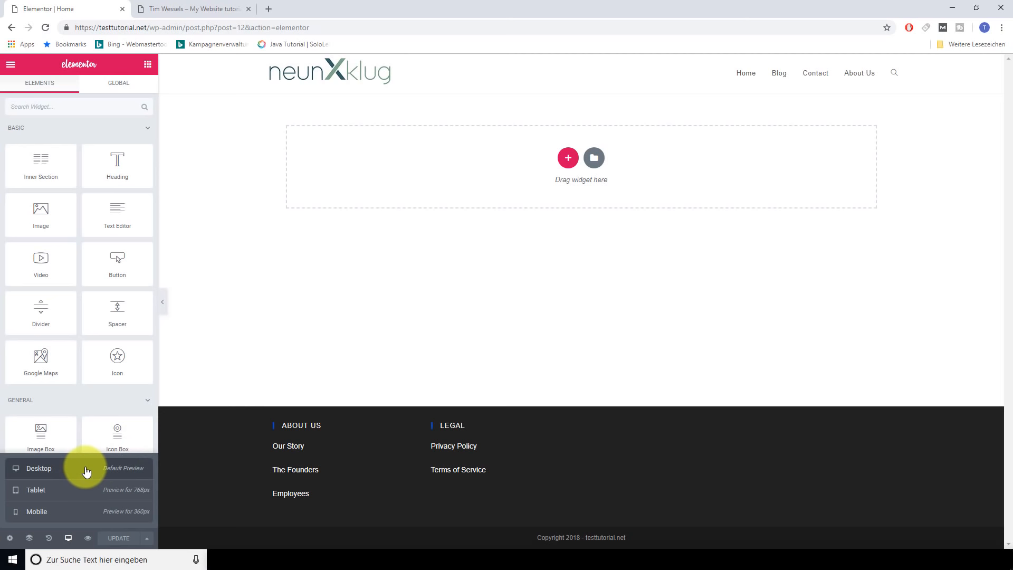
click(68, 492)
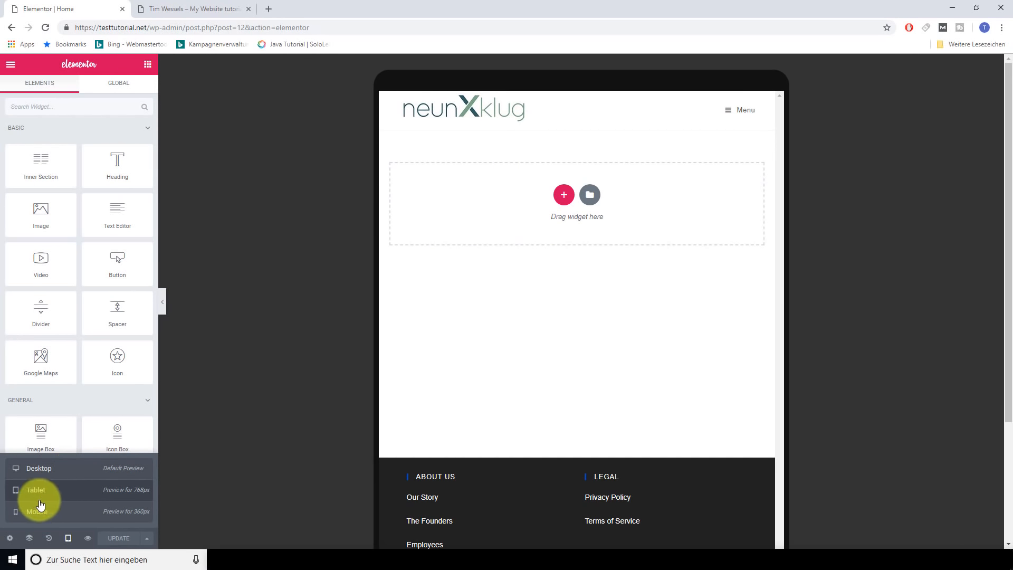
click(49, 513)
scroll(604, 259, down, 3)
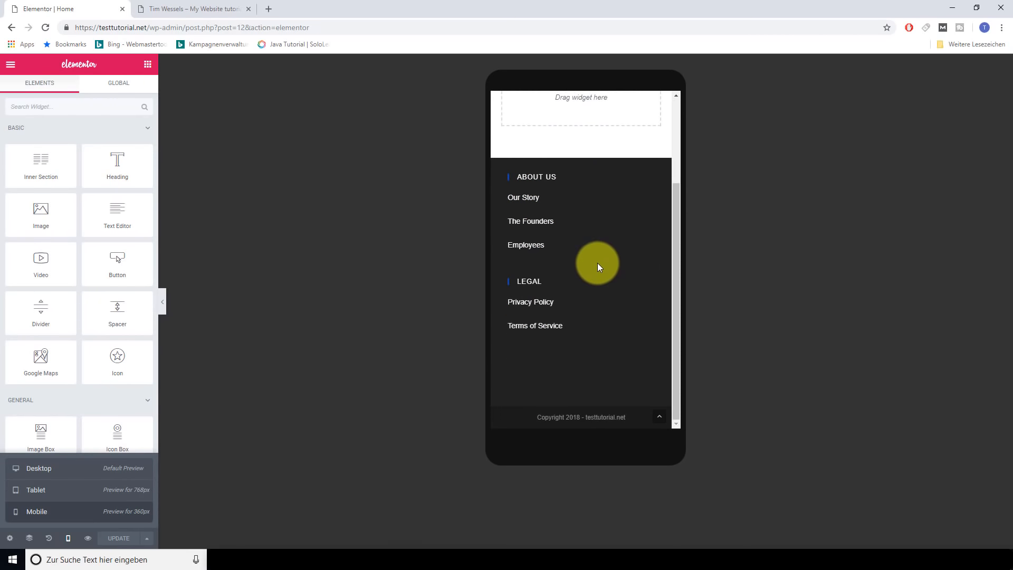
scroll(597, 262, up, 3)
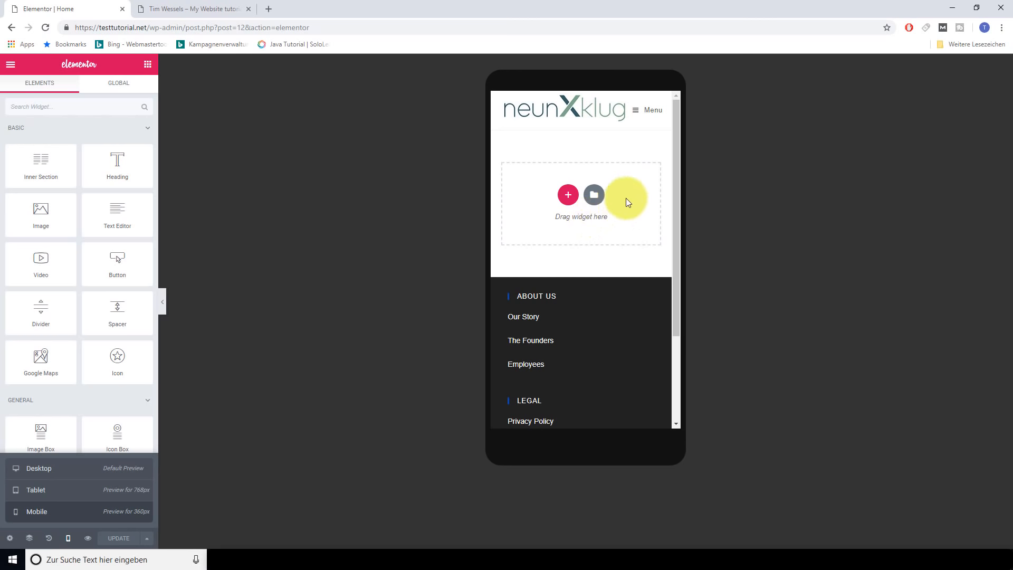
scroll(644, 180, down, 2)
scroll(643, 184, down, 1)
scroll(639, 183, up, 3)
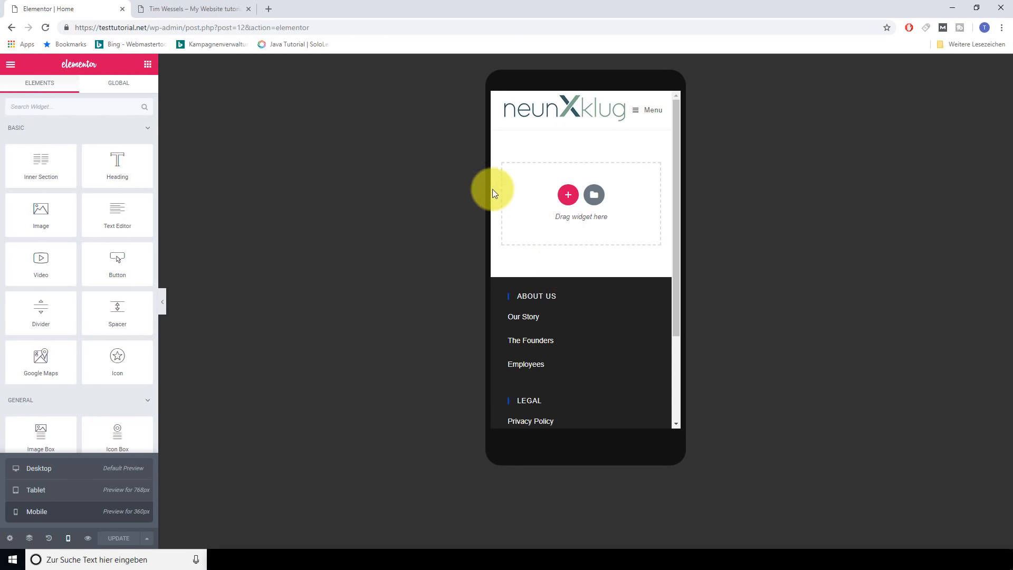
click(661, 110)
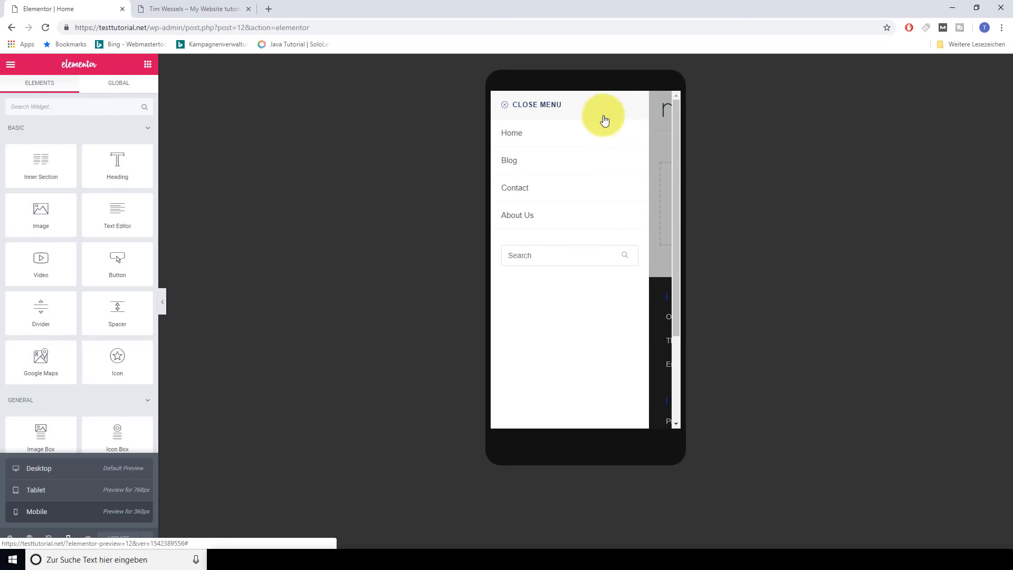
click(657, 133)
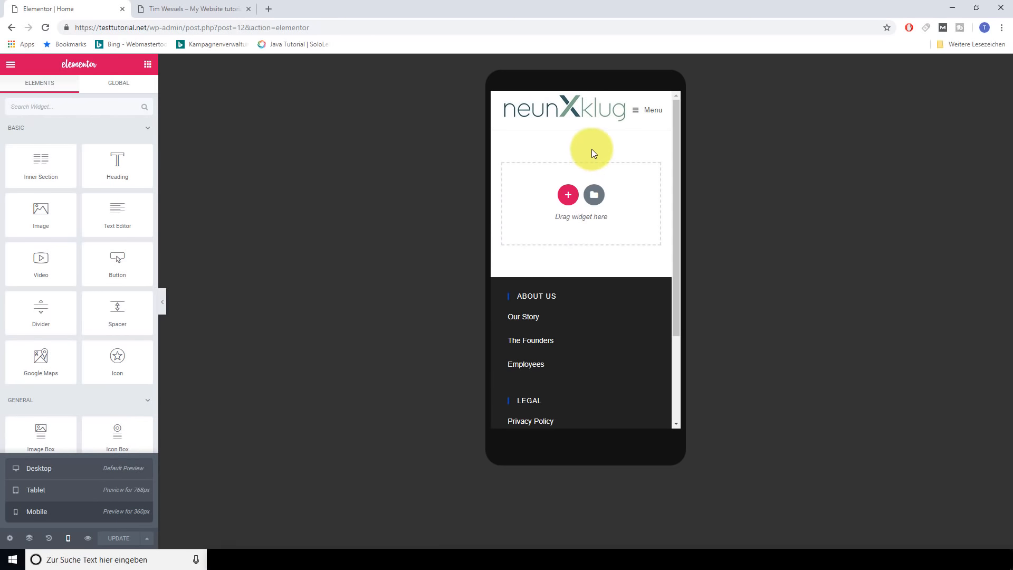
click(61, 468)
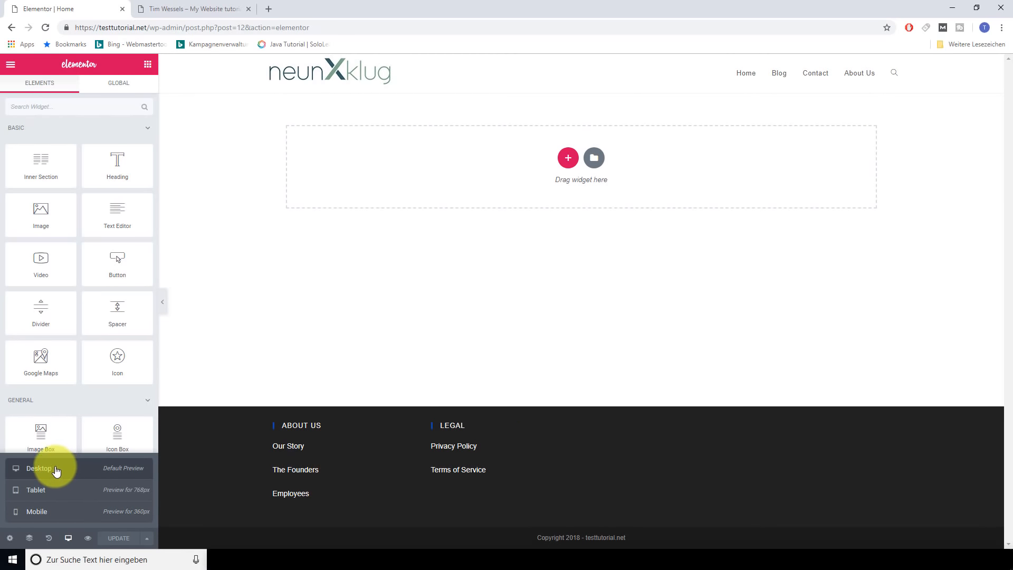
Look through the page's editing history and saved revisions, then open the Navigator
click(49, 539)
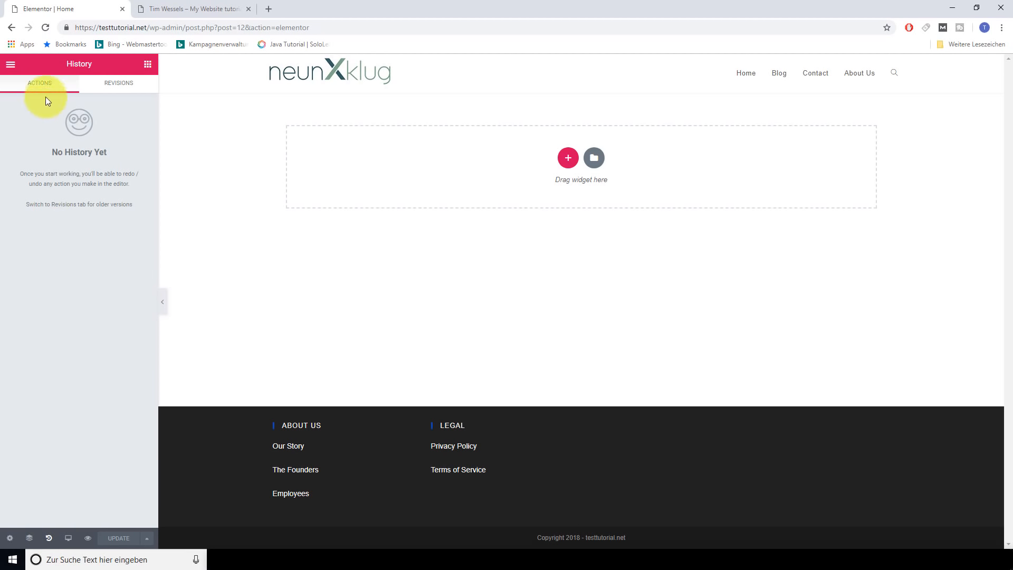
click(118, 89)
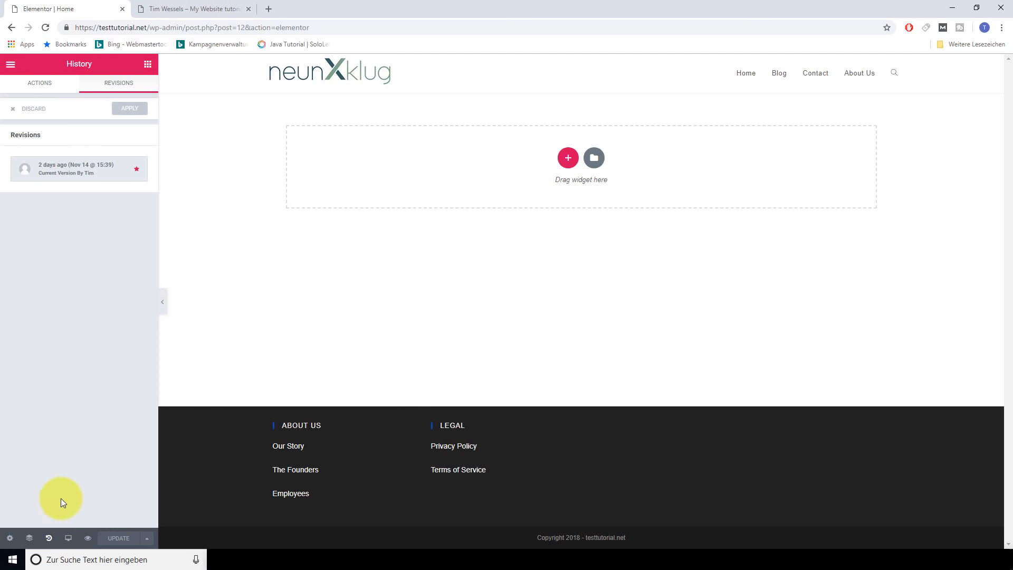
click(29, 539)
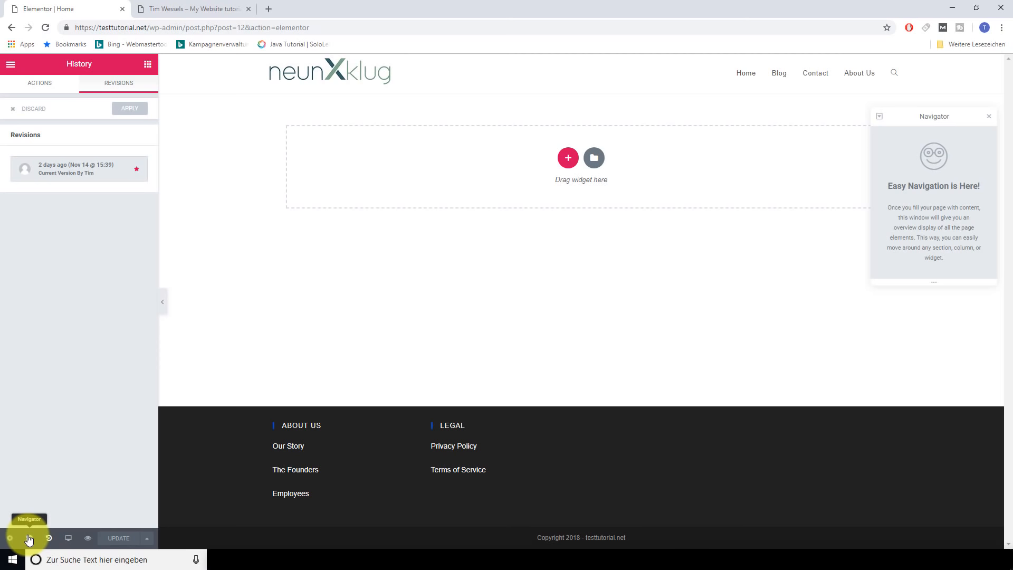
Check Page Settings Style and its Custom CSS options, then return to the widget panel
click(10, 538)
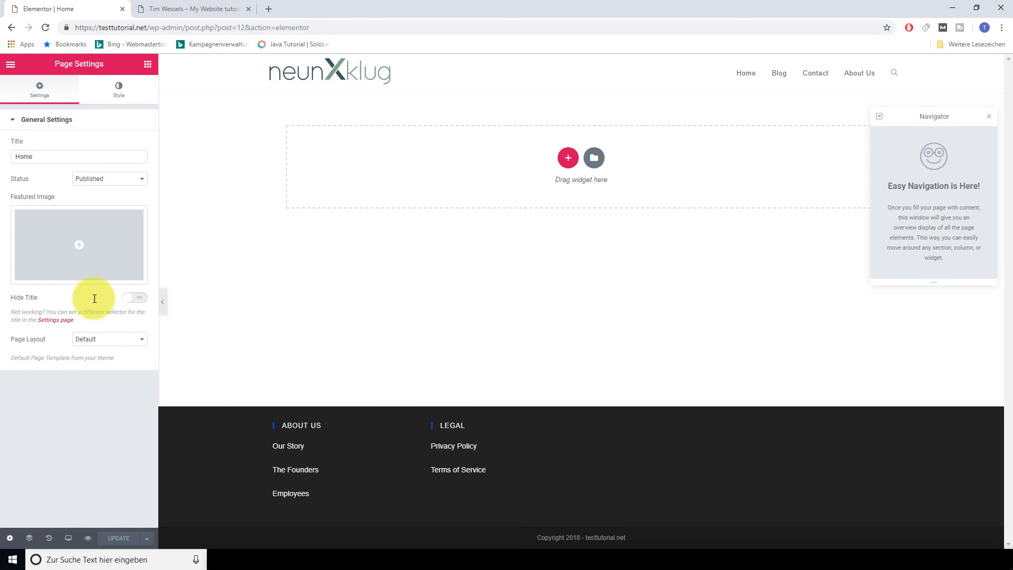
click(119, 88)
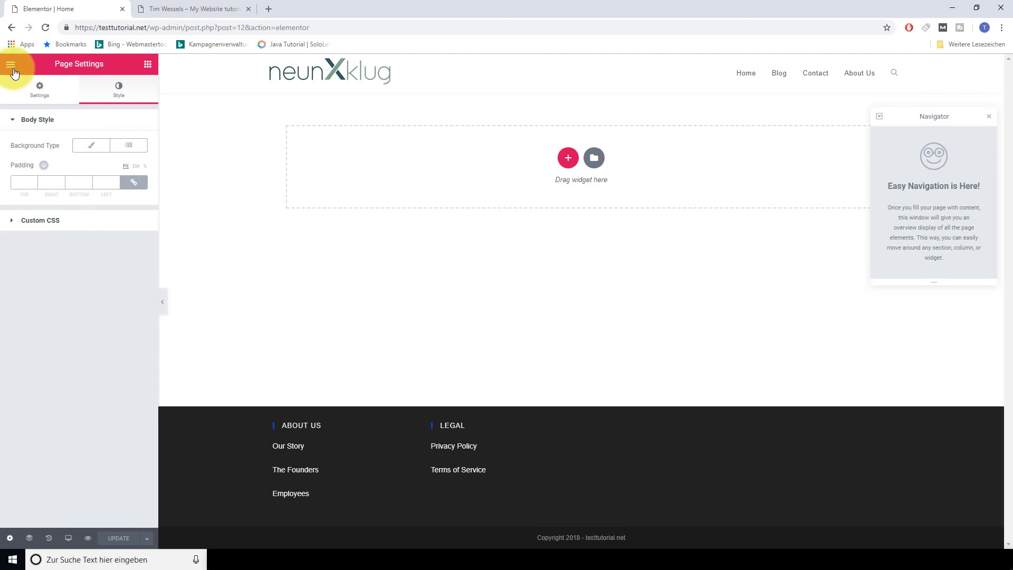
click(29, 225)
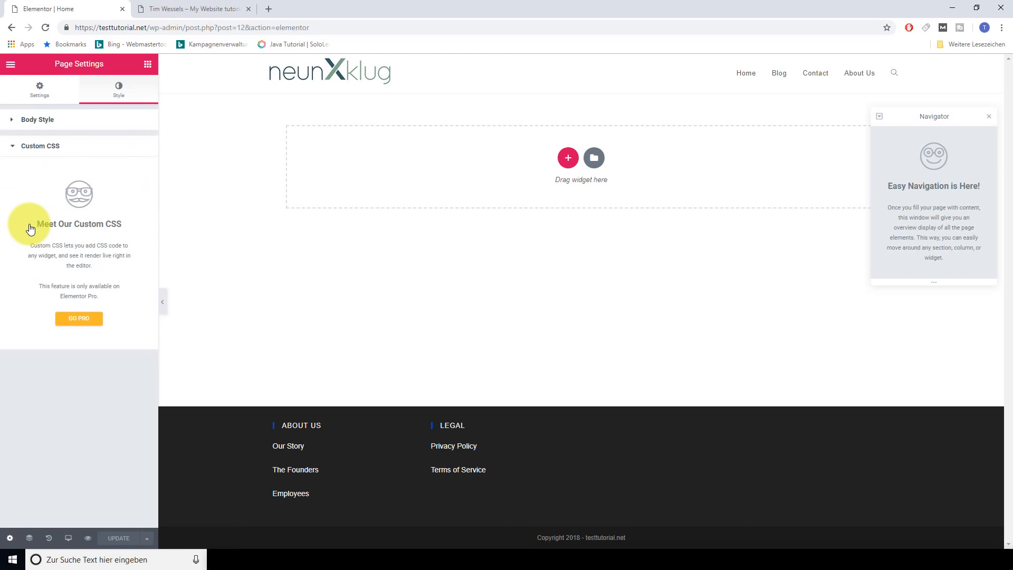
click(20, 149)
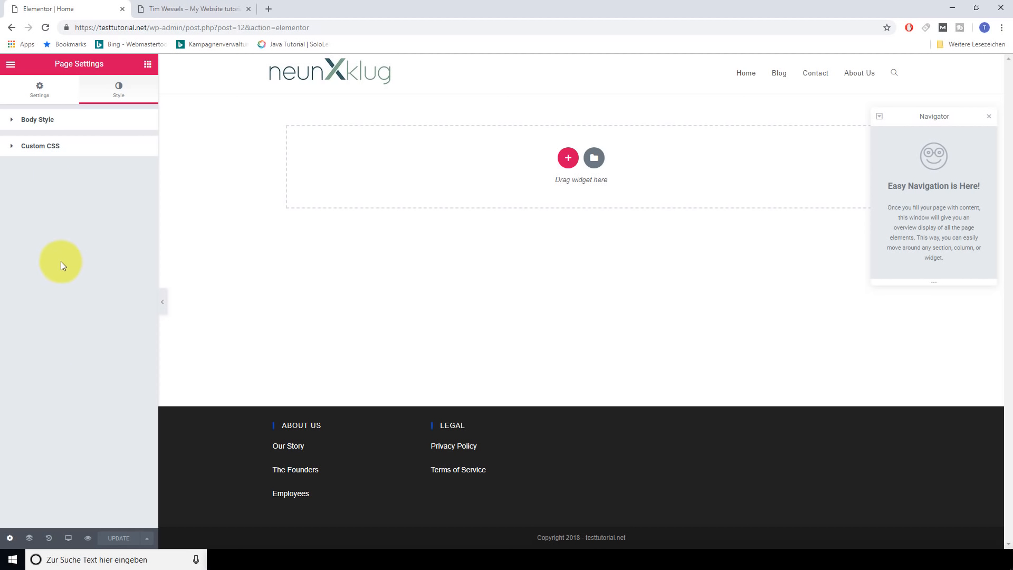
click(147, 65)
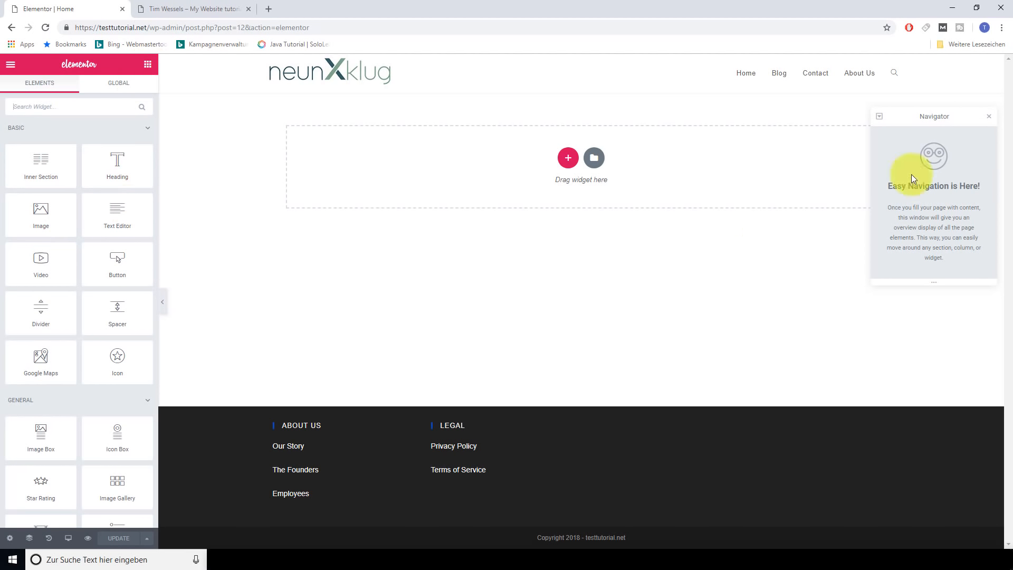
Close the Navigator with Ctrl+I and insert a one-column section at the top of Home
key(ctrl+i)
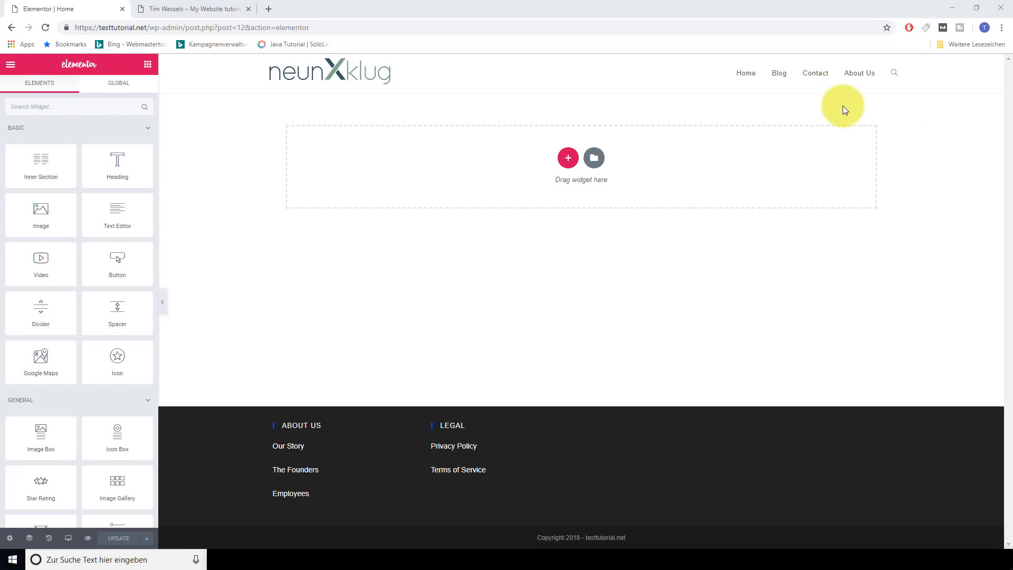
click(568, 159)
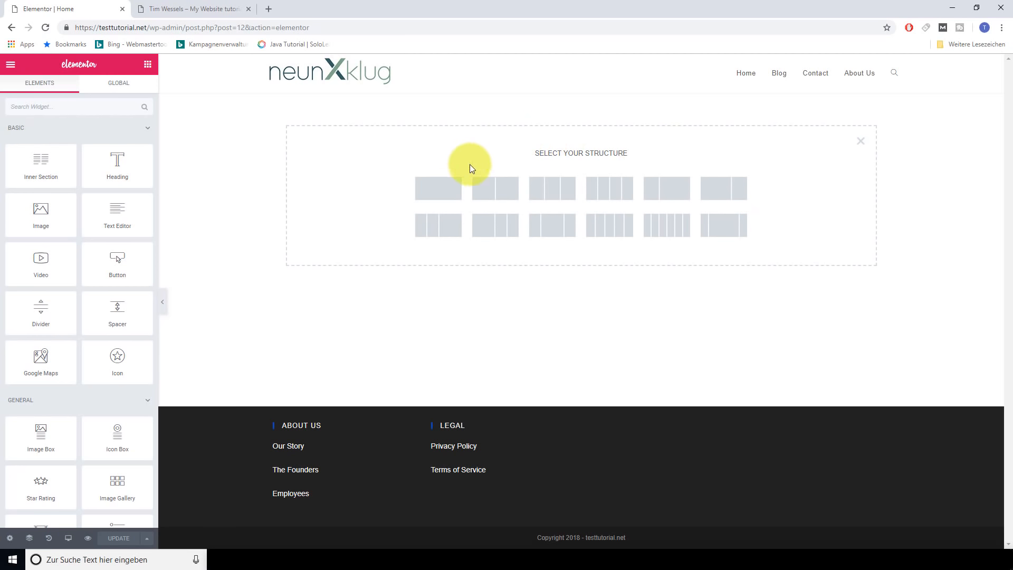
click(443, 191)
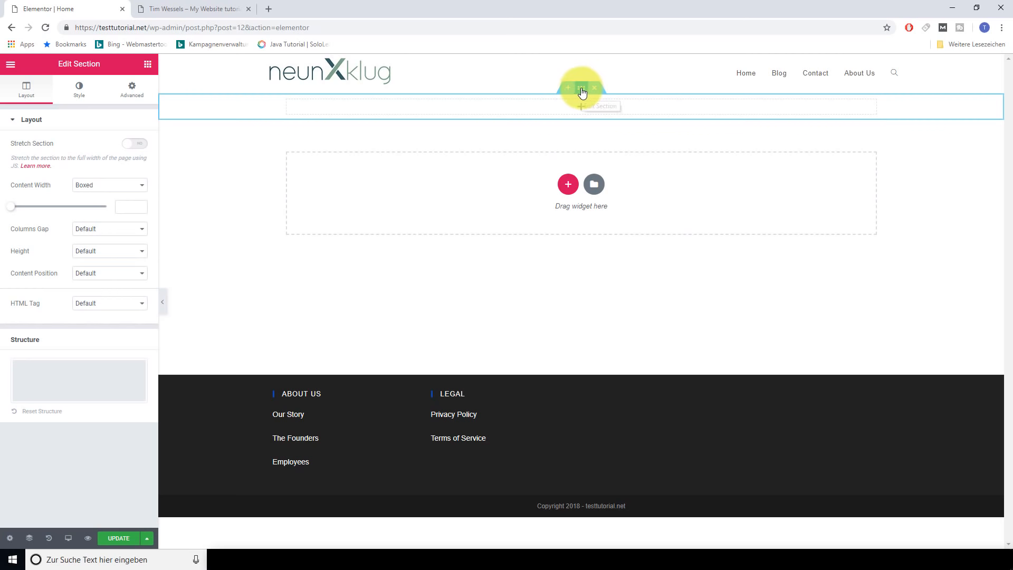
Select the new section and make it full width with no column gap
mouse_move(582, 93)
mouse_down()
mouse_move(569, 109)
mouse_move(606, 136)
mouse_move(565, 142)
mouse_move(547, 324)
mouse_move(583, 117)
mouse_move(577, 97)
mouse_up()
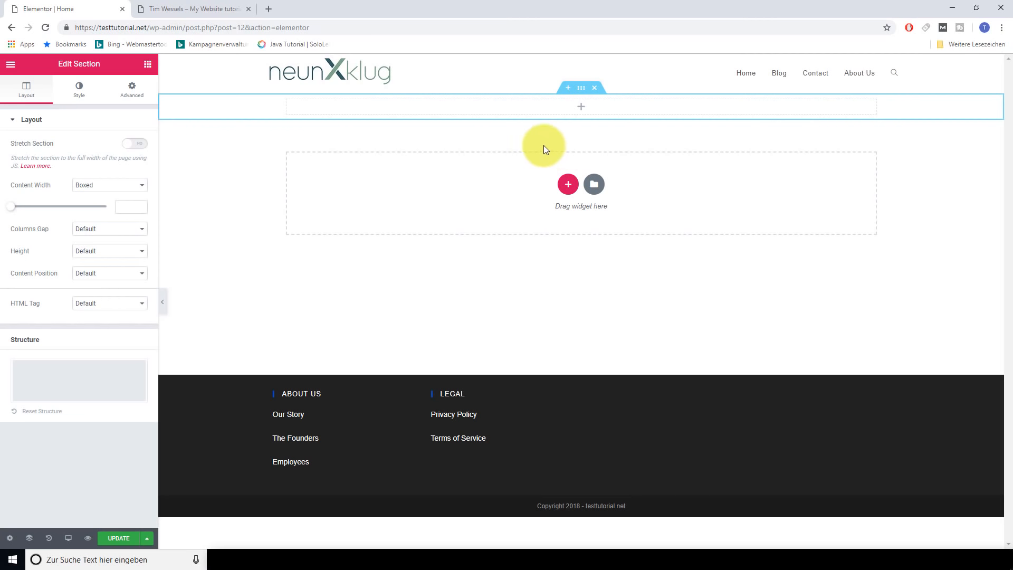
click(581, 93)
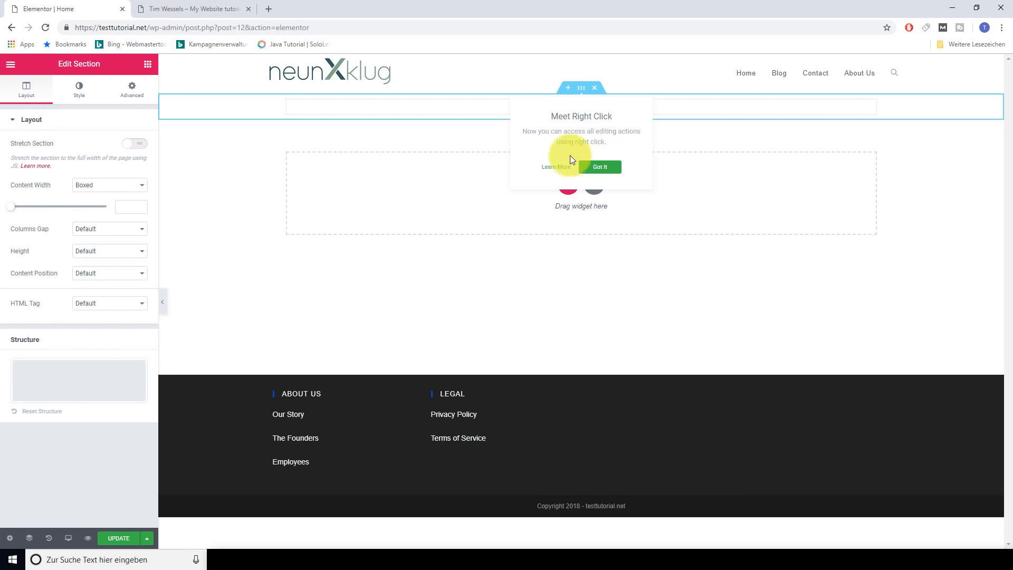
click(599, 167)
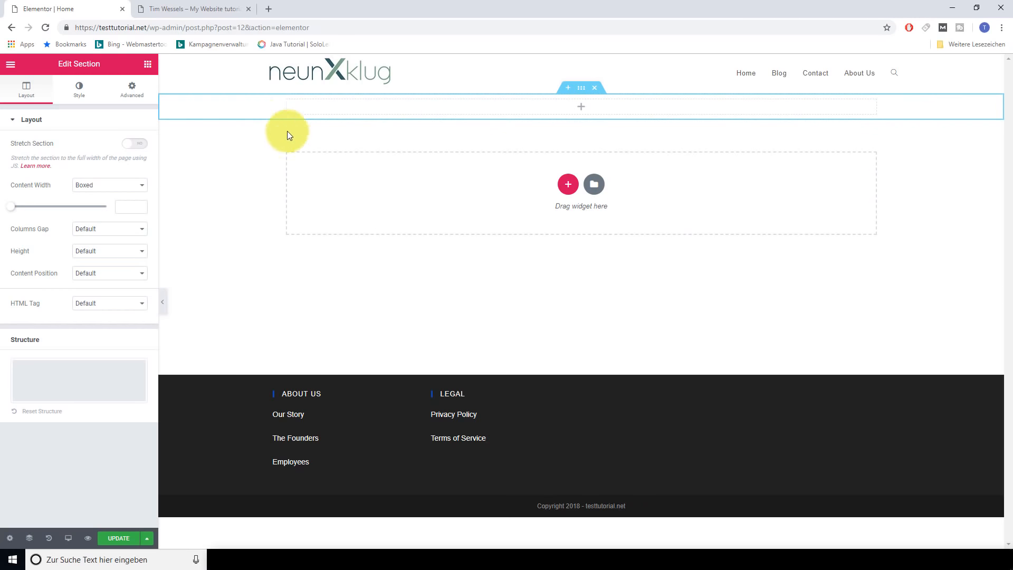
click(140, 185)
click(96, 208)
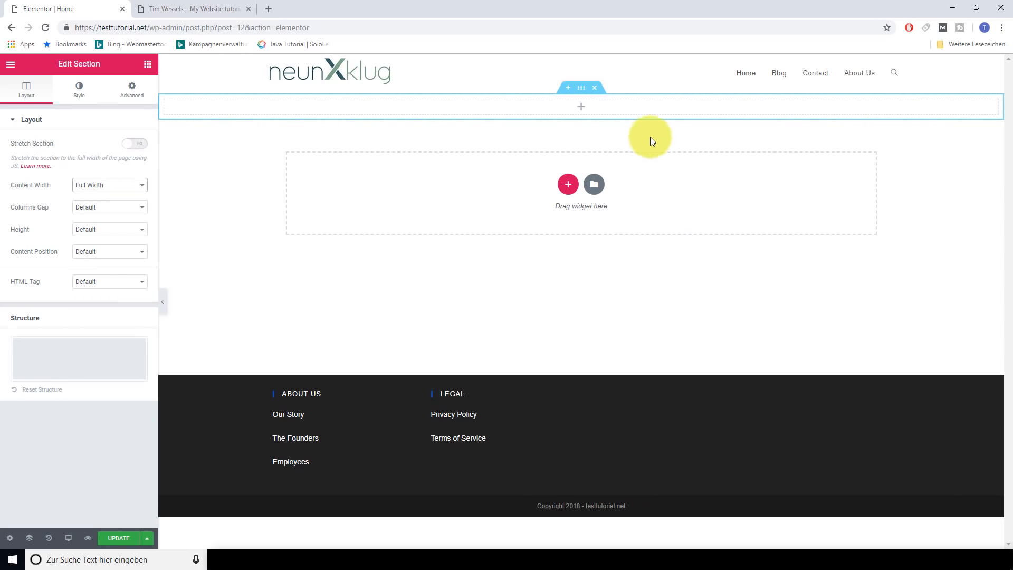
click(140, 208)
click(128, 225)
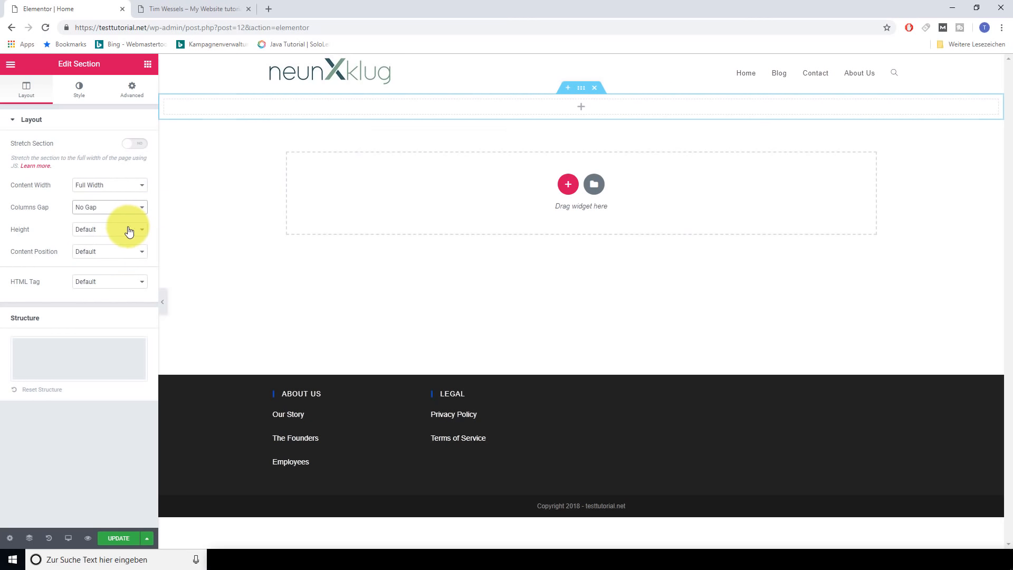
Set the section's height to Fit To Screen
click(140, 229)
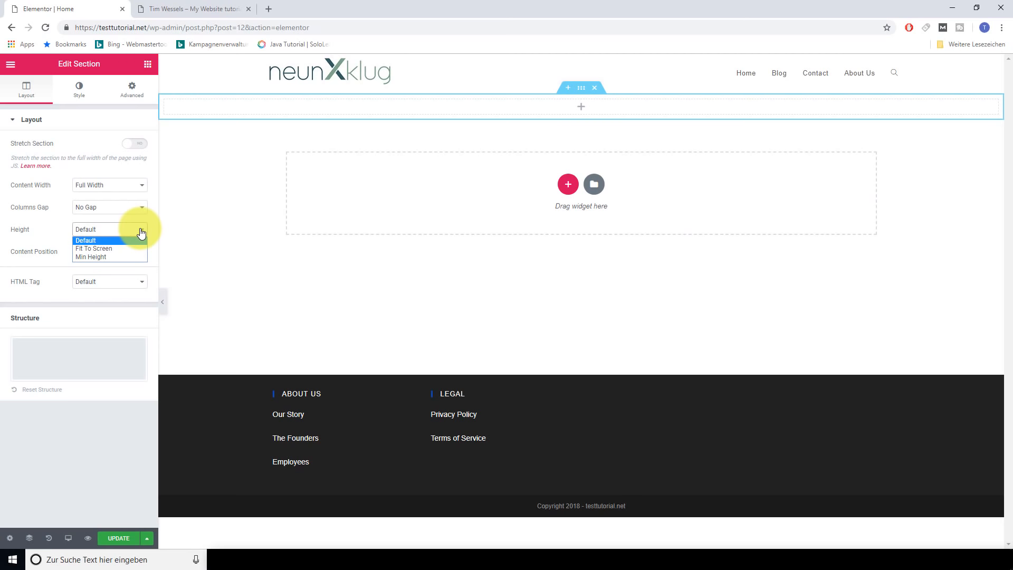
click(113, 250)
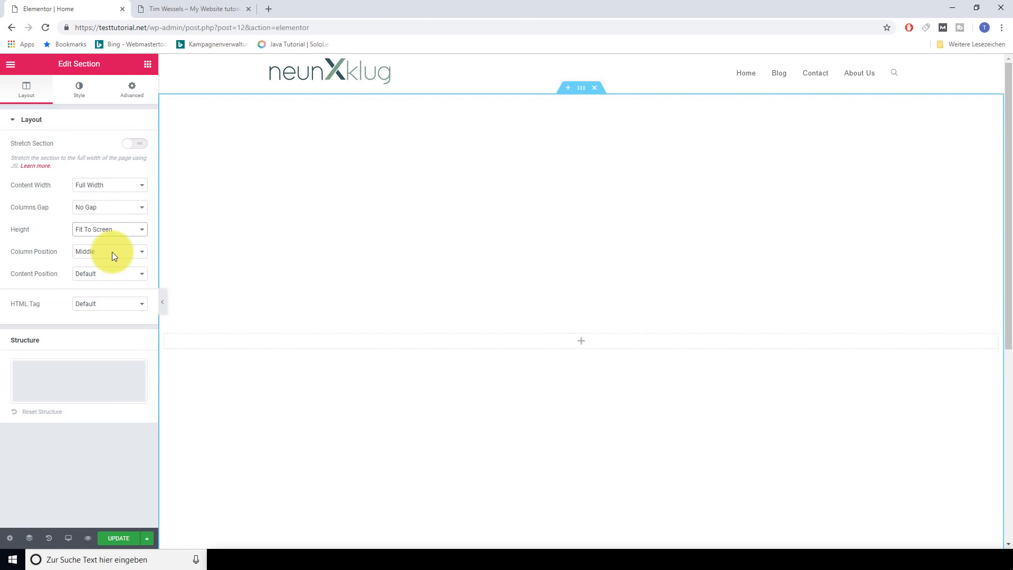
scroll(610, 437, down, 4)
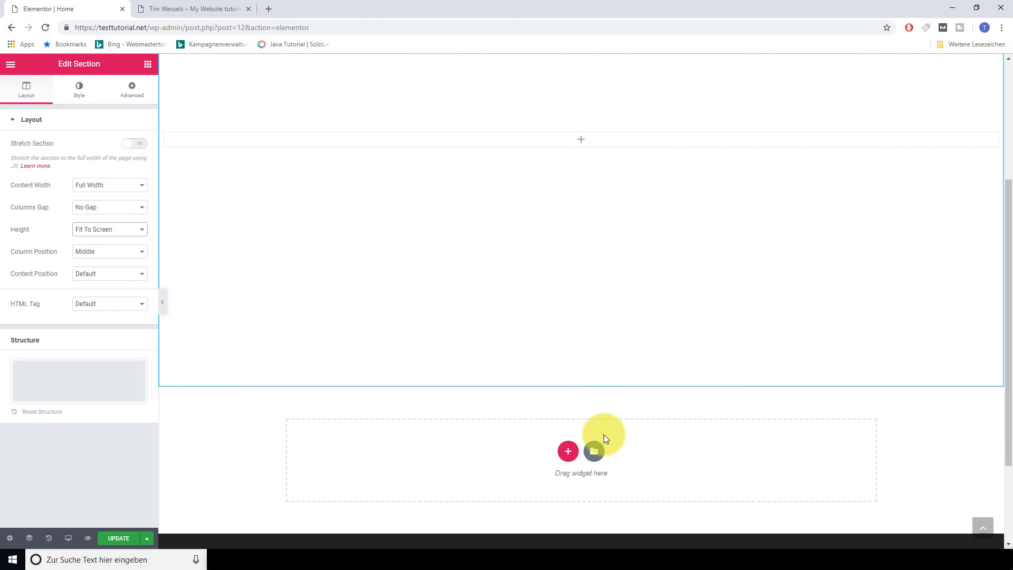
scroll(593, 442, up, 3)
scroll(596, 433, up, 1)
scroll(582, 298, up, 1)
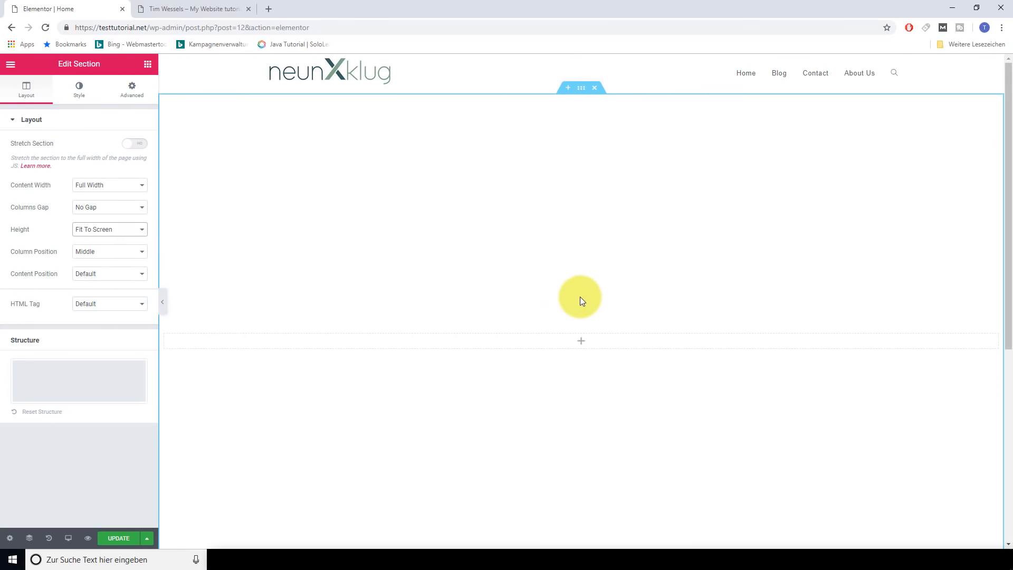
scroll(577, 297, down, 2)
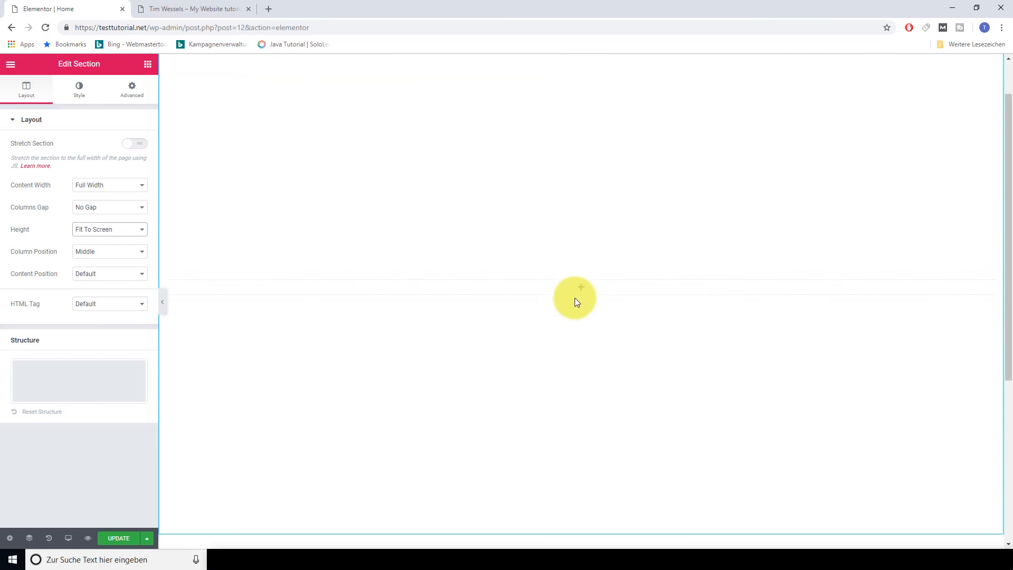
click(134, 231)
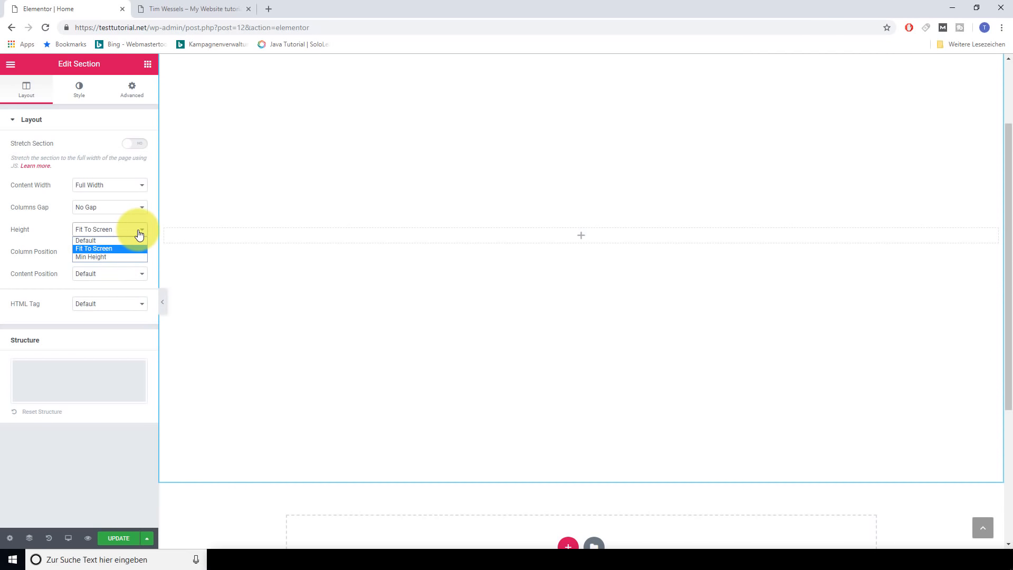
click(109, 251)
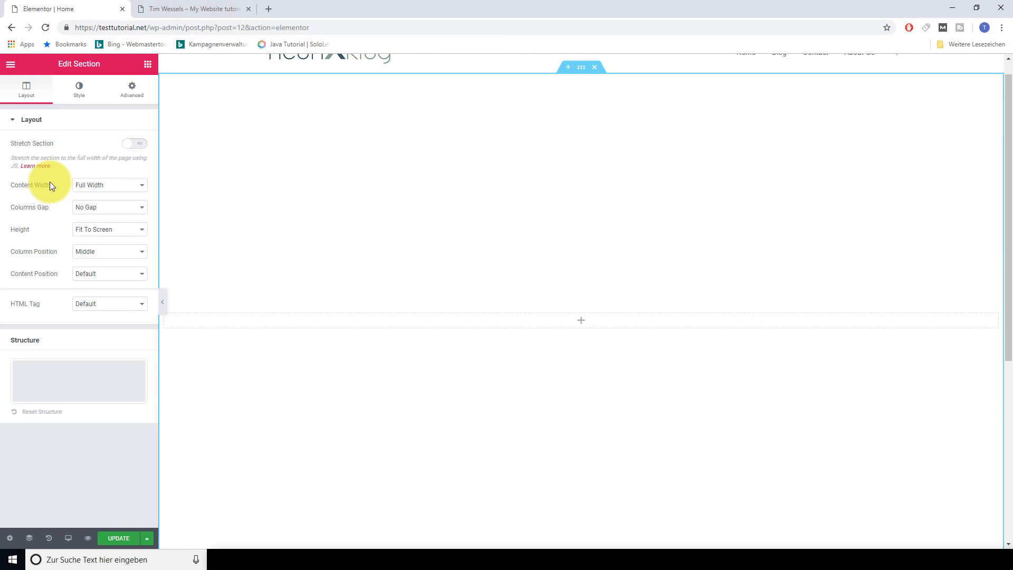
In the section's Style tab, preview the Hover and Gradient background options, returning to Classic
click(77, 96)
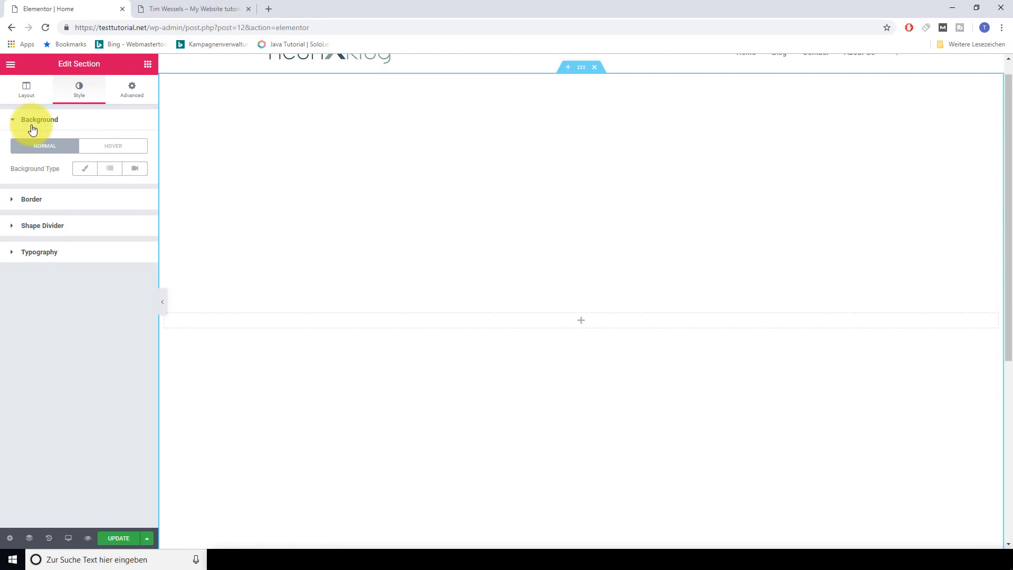
click(103, 149)
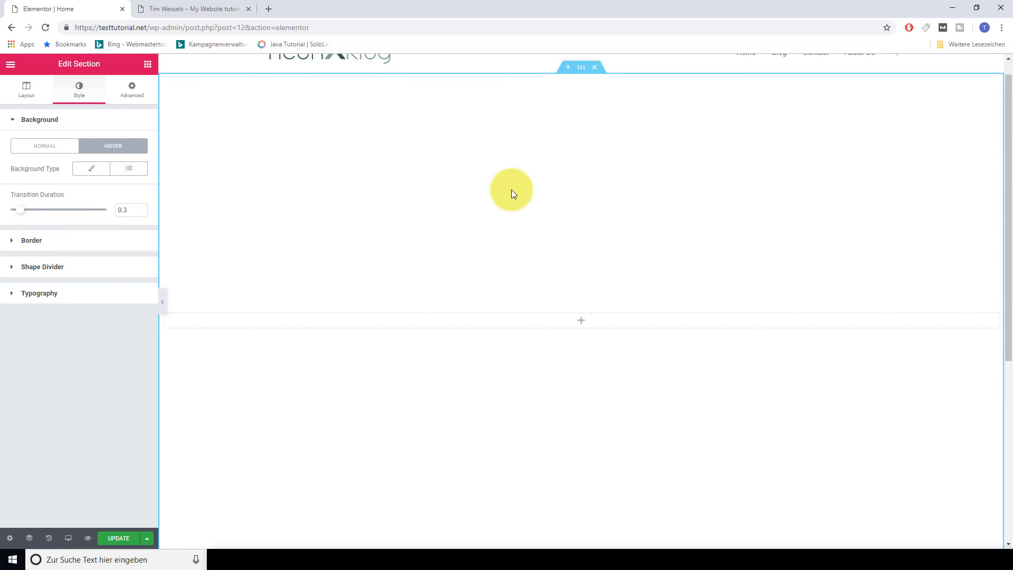
click(39, 150)
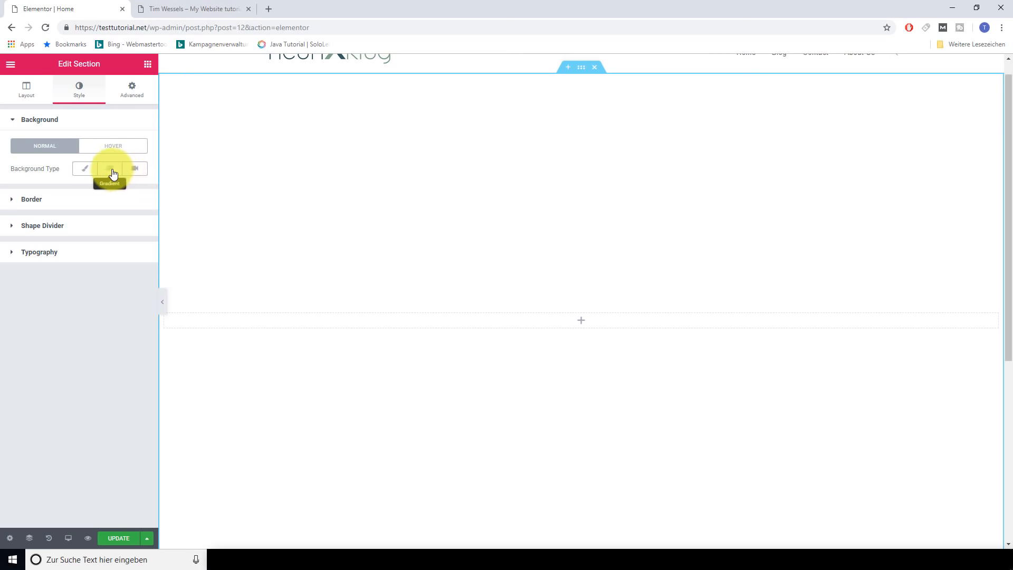
click(112, 170)
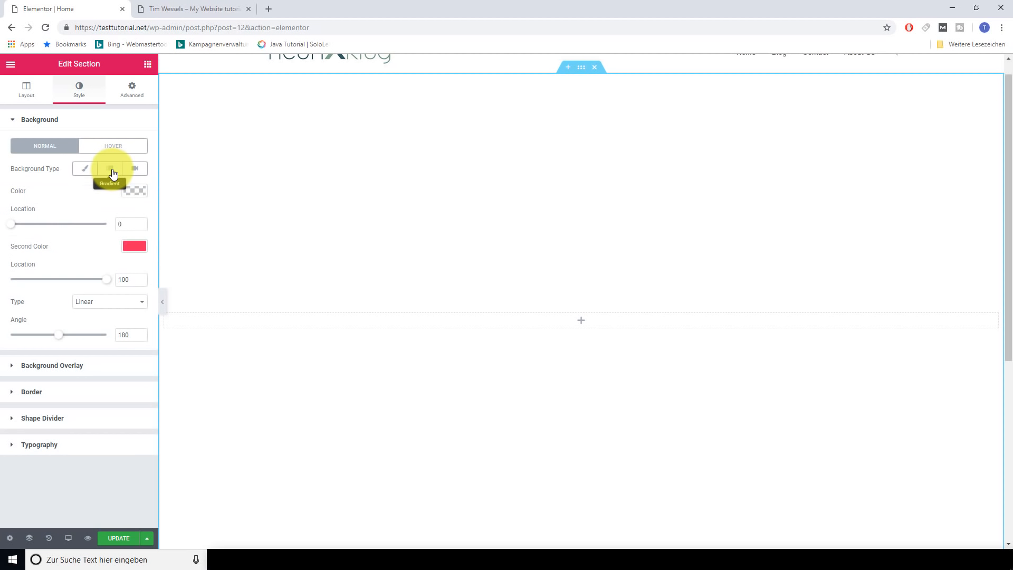
click(82, 170)
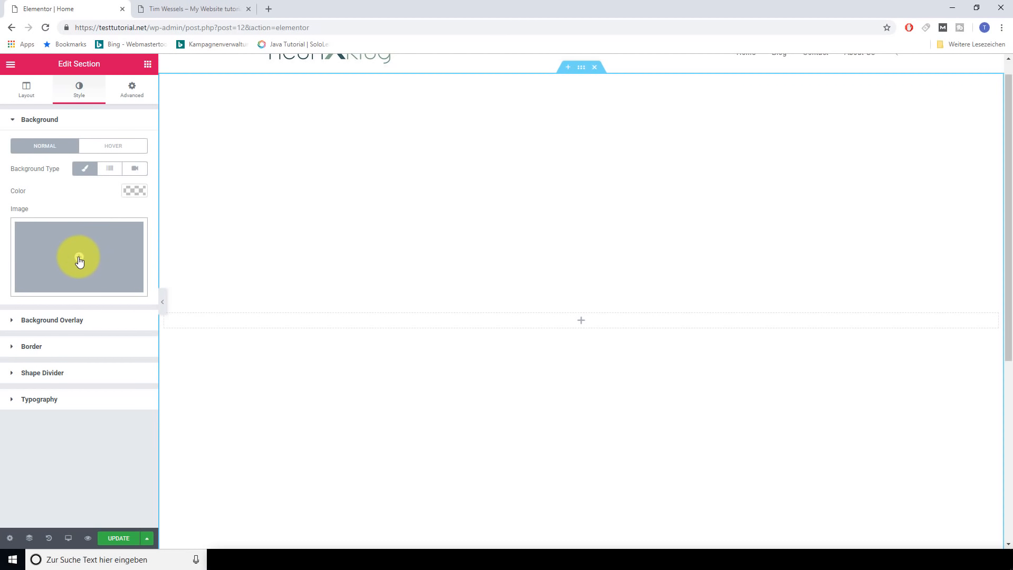
Try a green background colour, clear it, and reselect the Classic background type
click(133, 191)
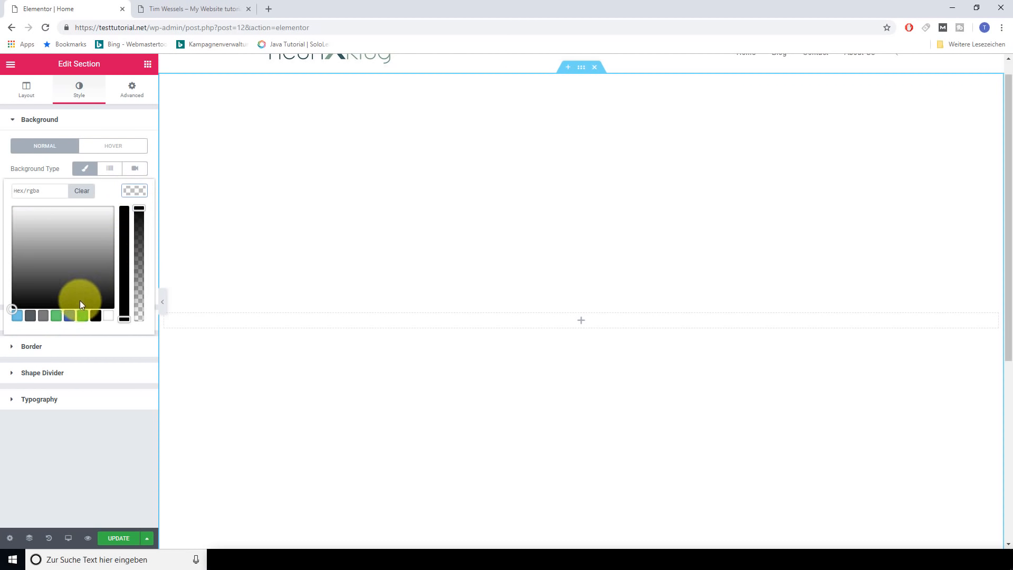
click(82, 315)
scroll(564, 332, down, 3)
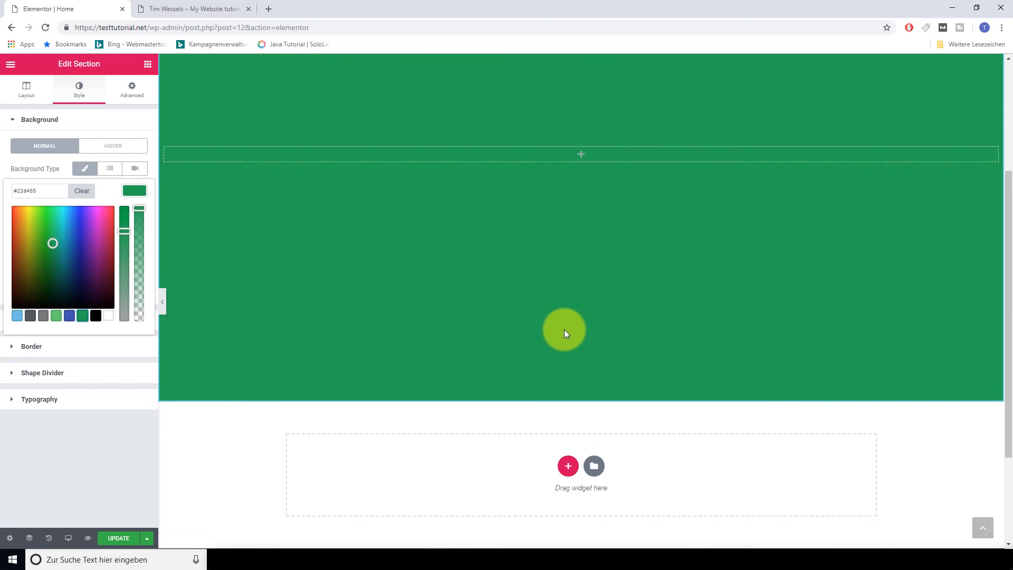
scroll(528, 332, up, 3)
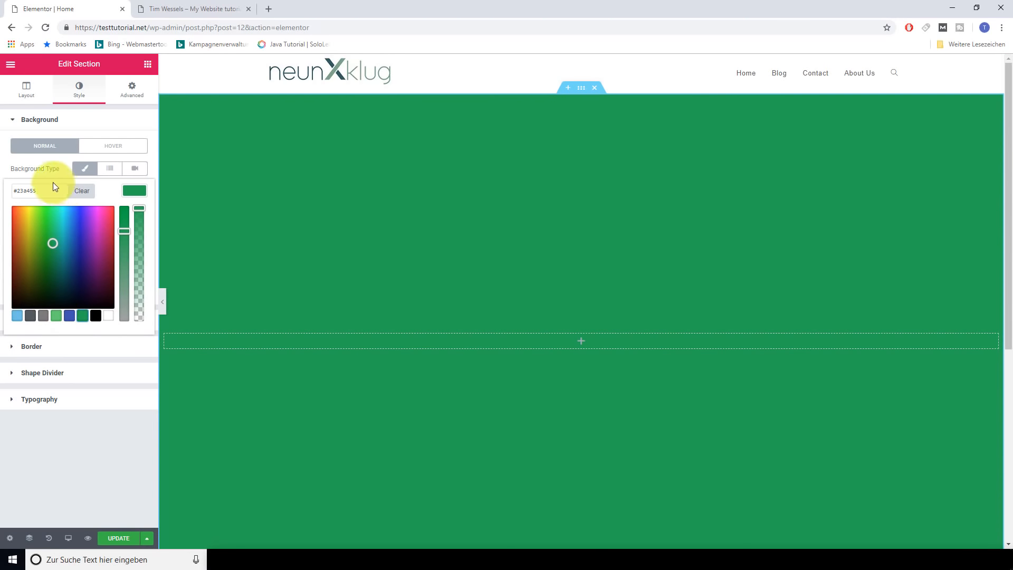
click(81, 190)
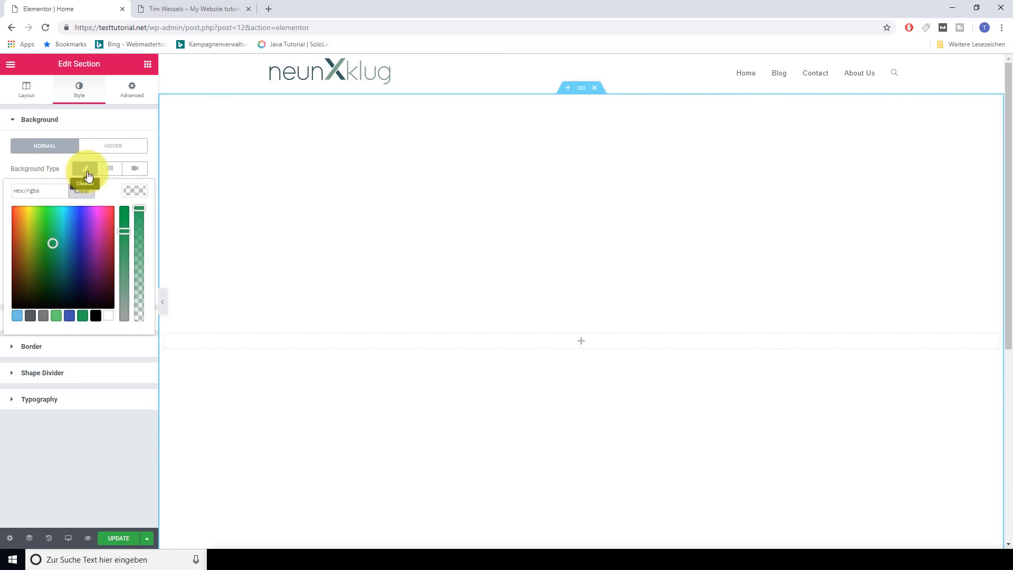
click(88, 176)
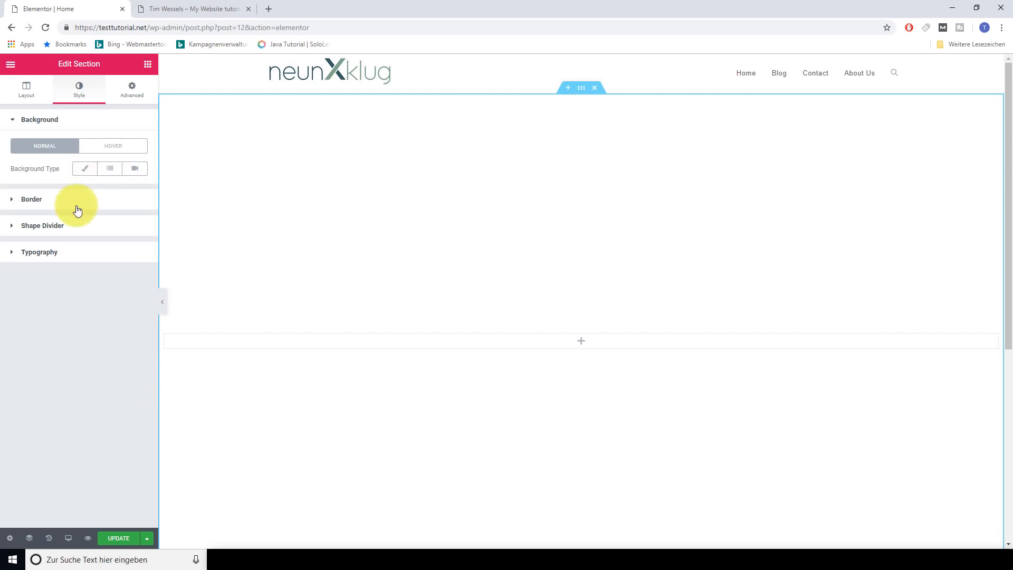
click(86, 174)
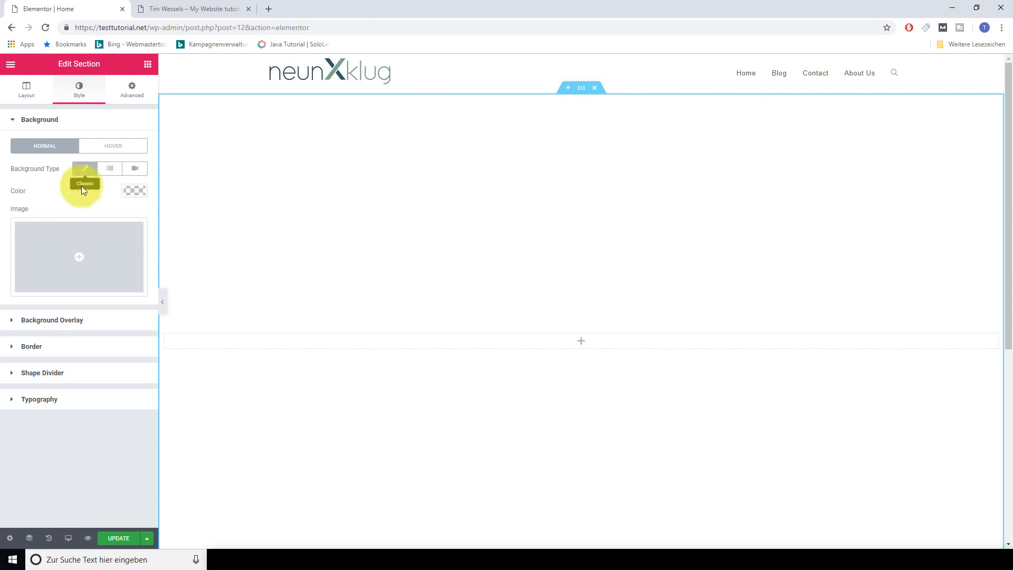
Insert skateboard.jpg from the Media Library as the section's background image
click(80, 260)
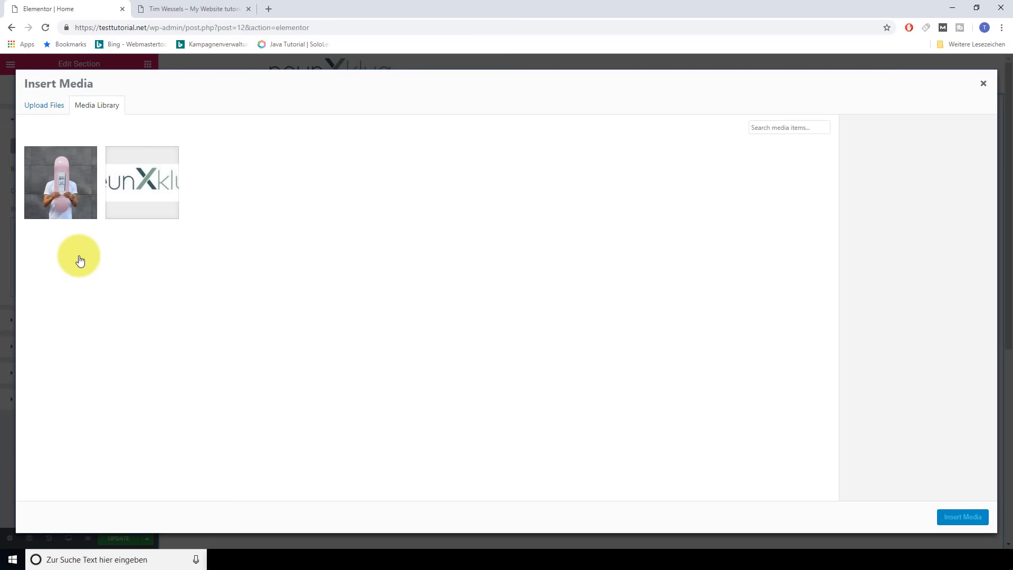
click(67, 191)
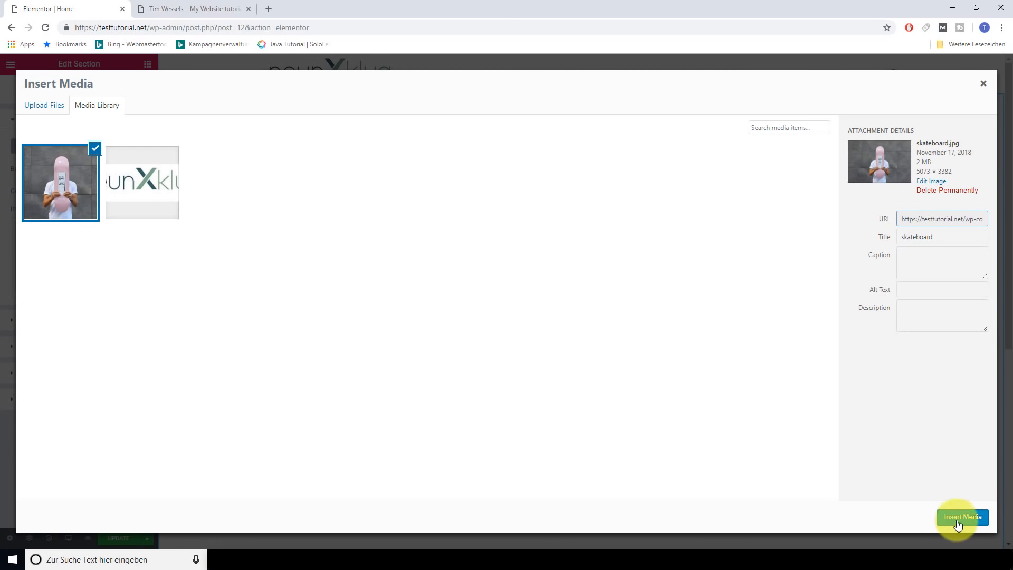
click(48, 105)
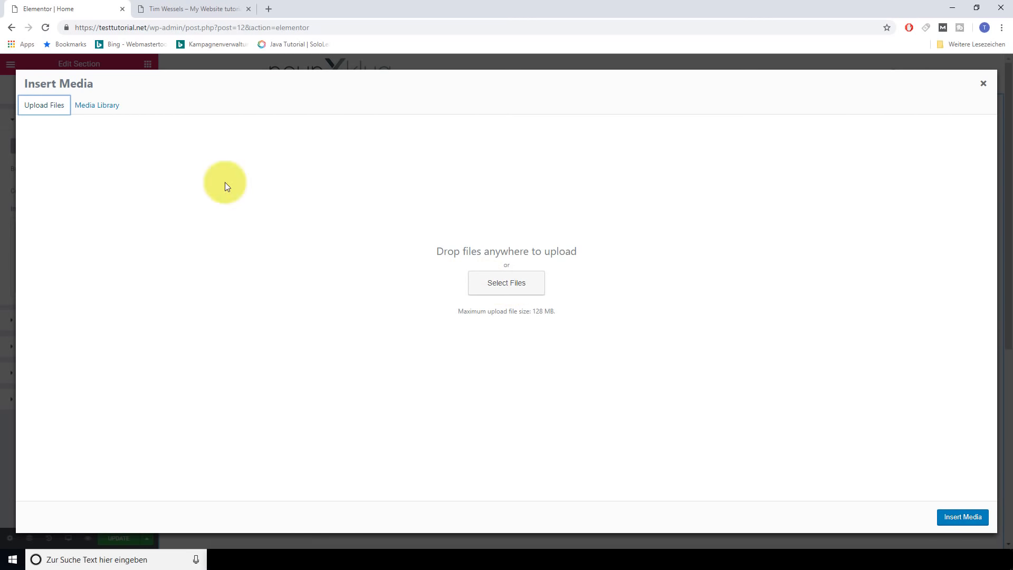
click(101, 107)
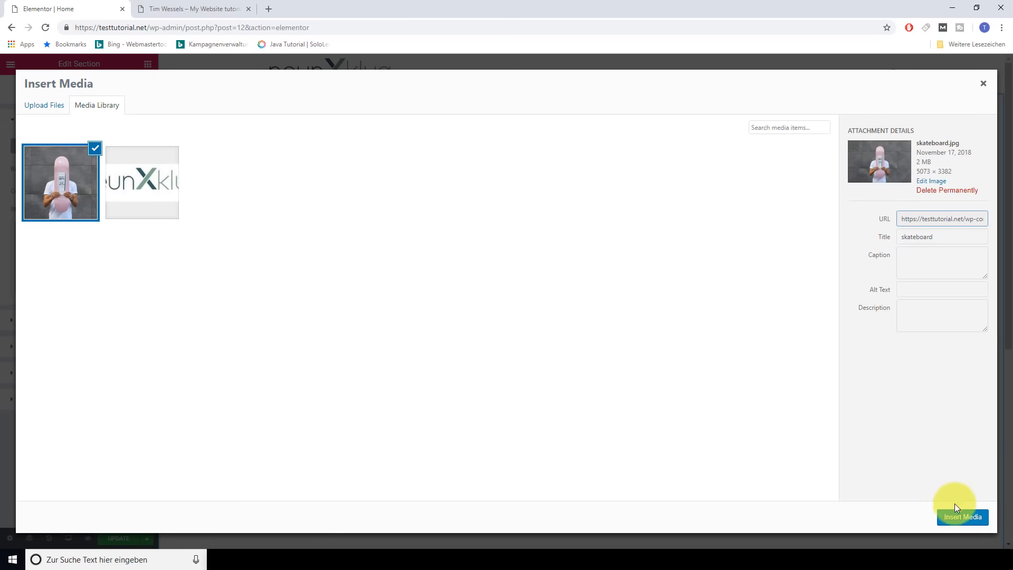
click(963, 517)
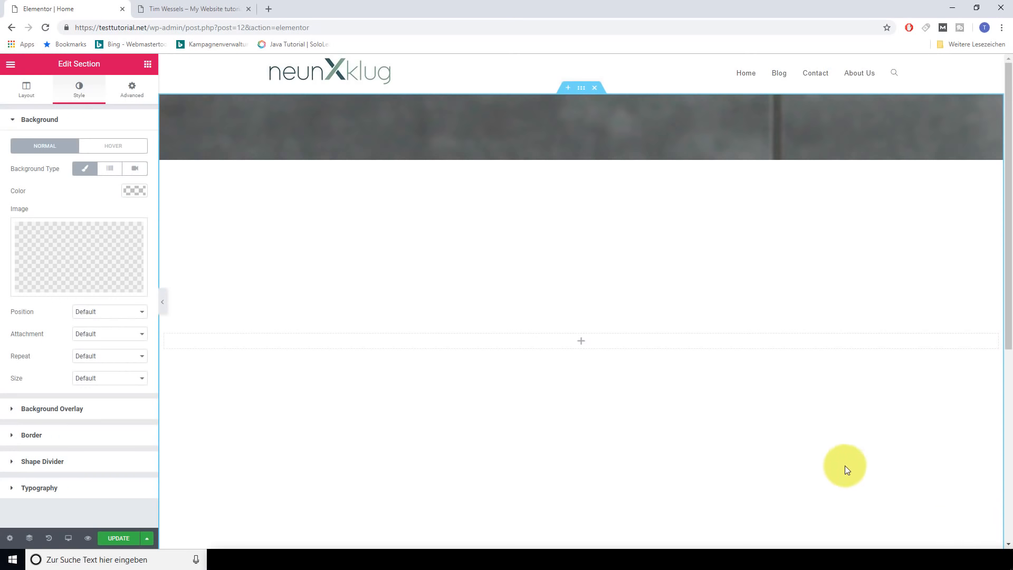
scroll(753, 355, down, 5)
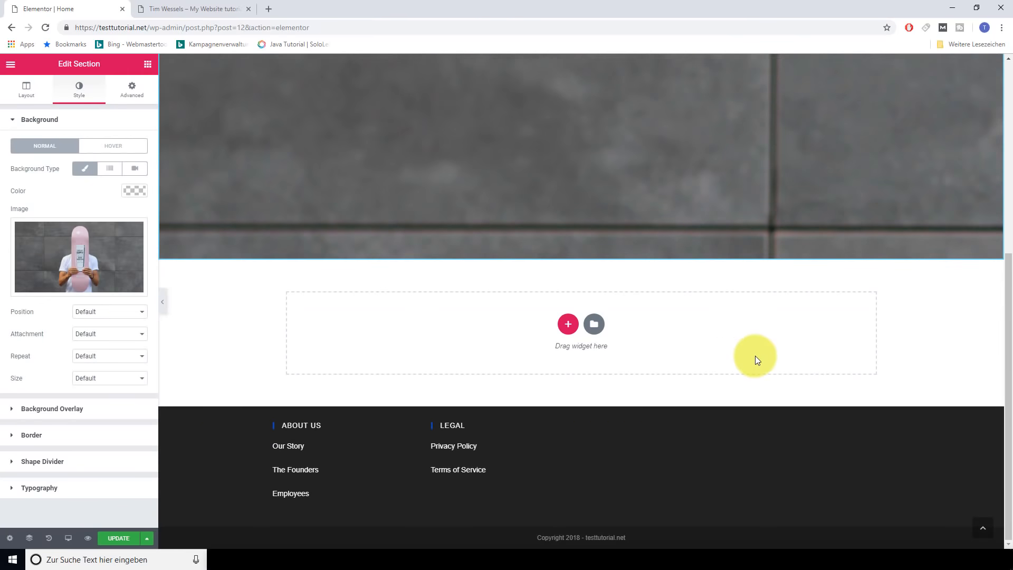
scroll(753, 355, up, 5)
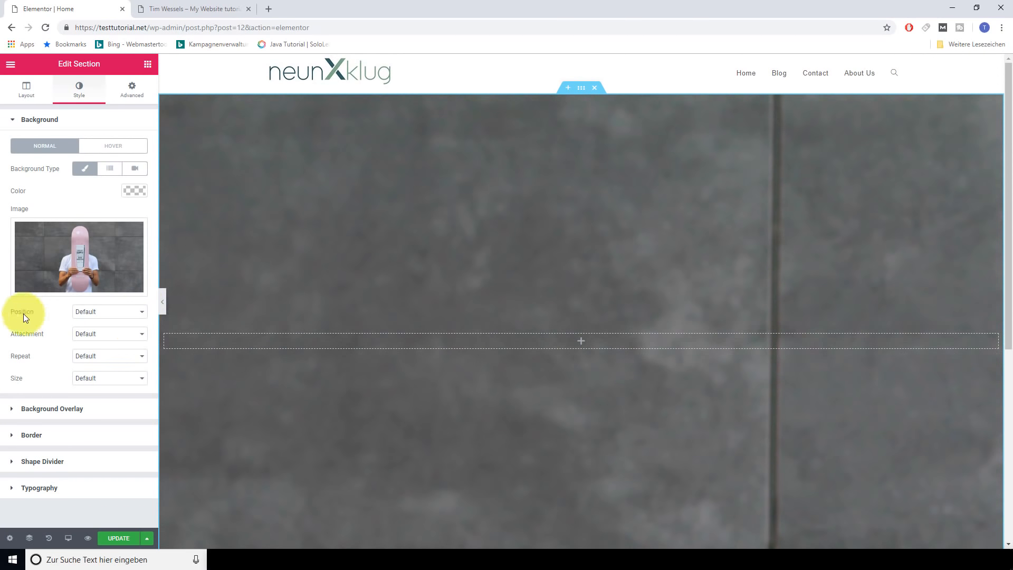
Set the background image position to Center Center and size to Cover
click(140, 312)
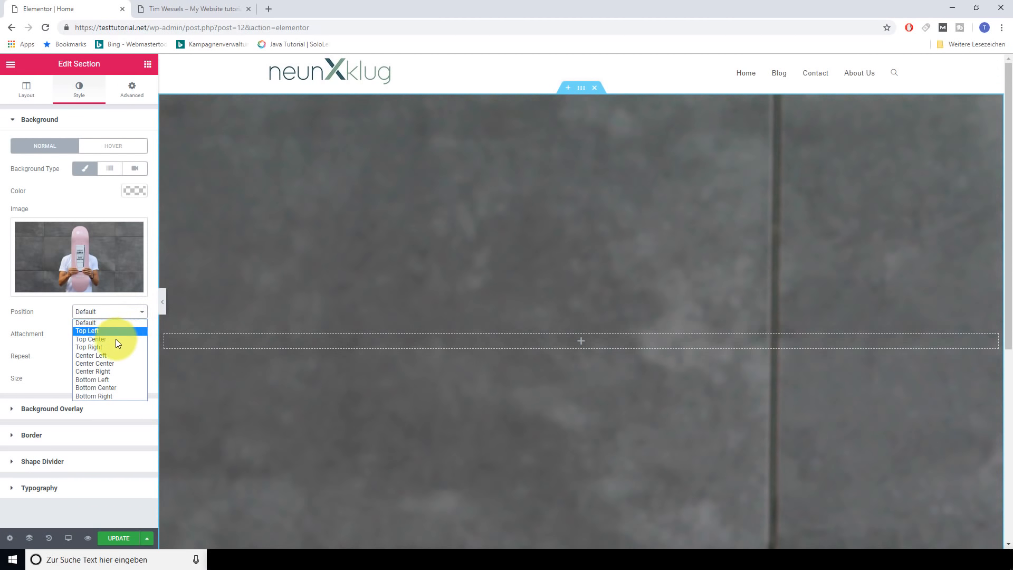
click(108, 364)
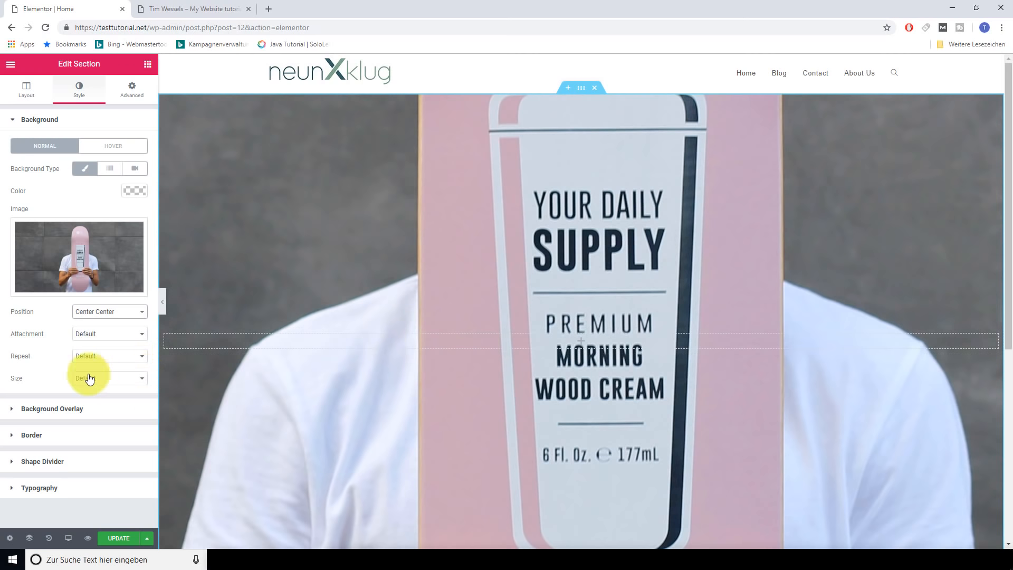
click(139, 384)
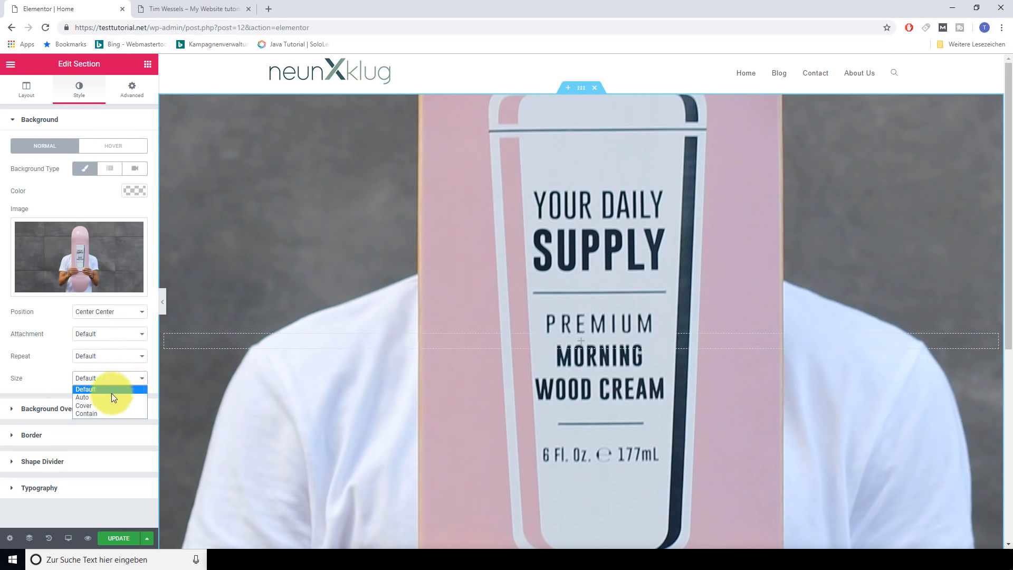
click(107, 405)
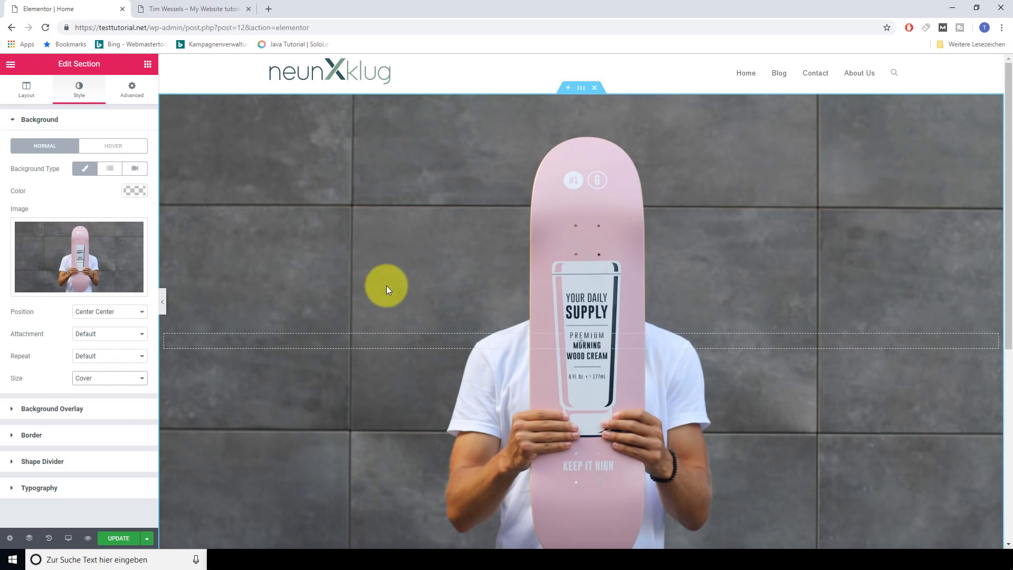
click(45, 413)
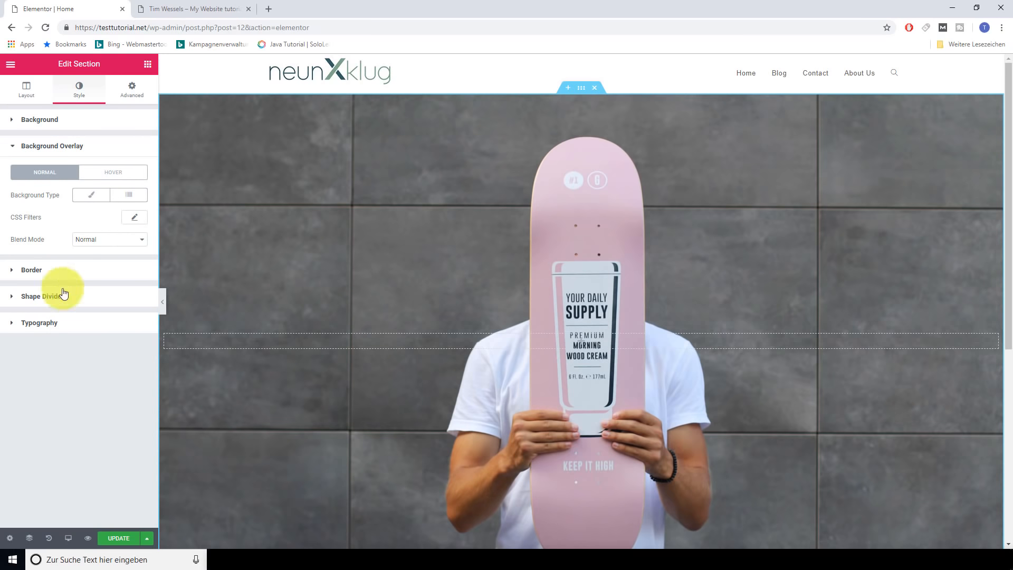
click(121, 205)
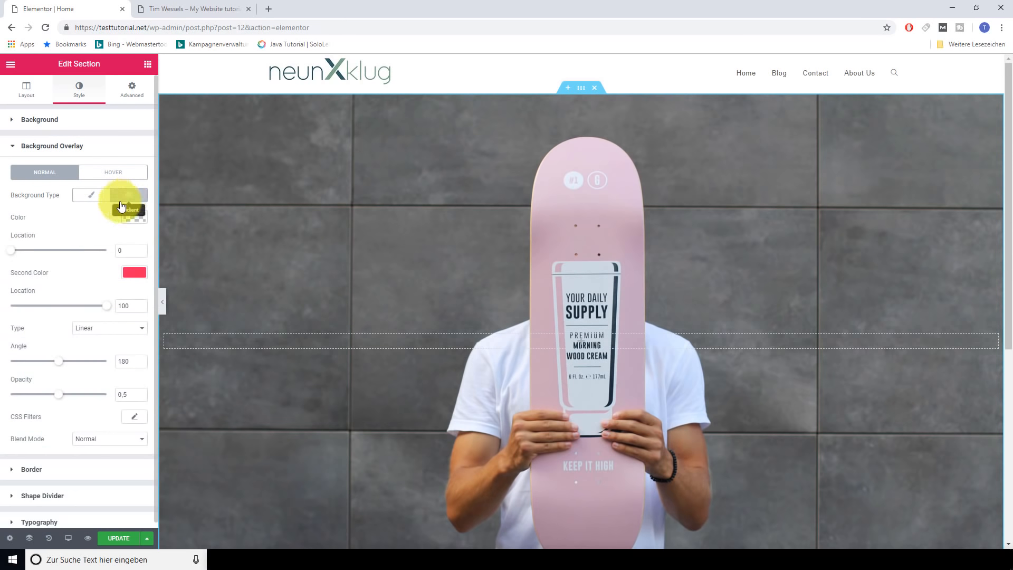
click(135, 217)
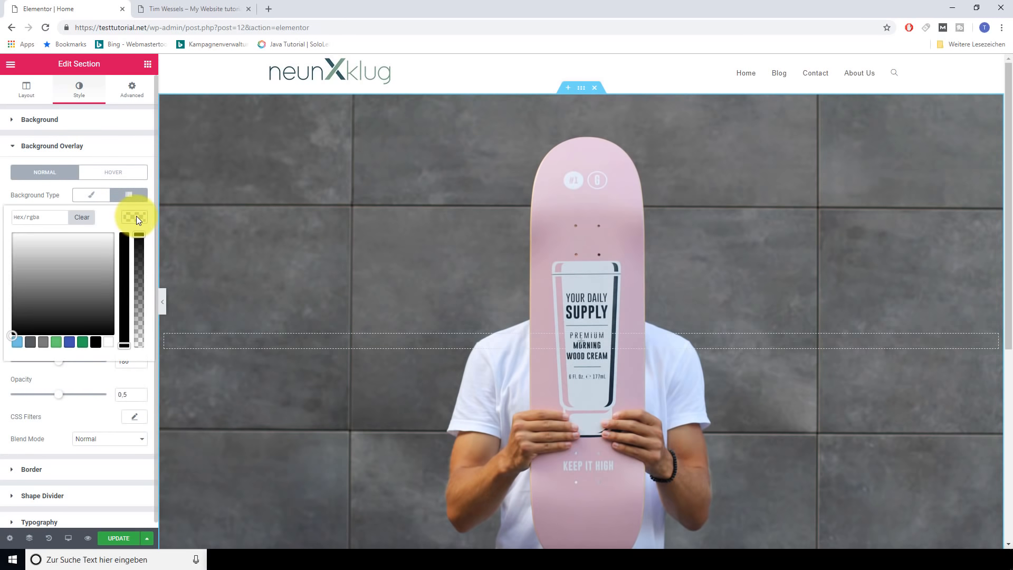
click(82, 342)
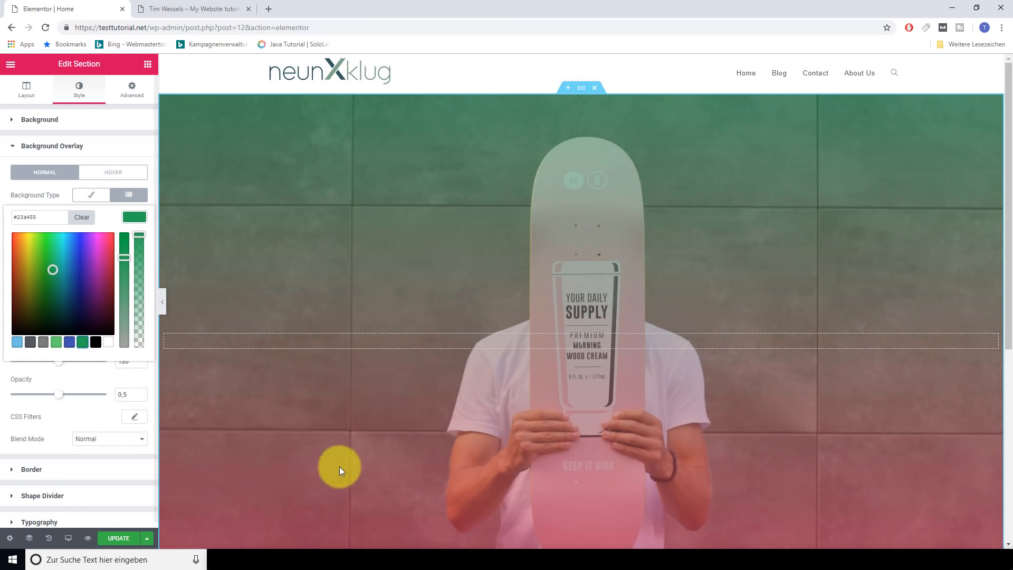
scroll(268, 369, down, 4)
scroll(268, 369, up, 4)
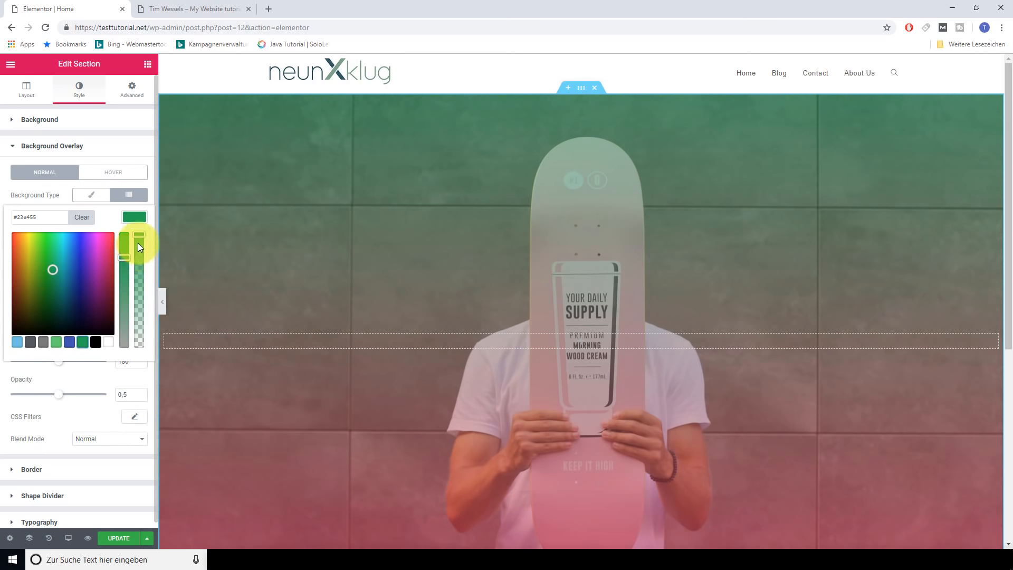
click(140, 236)
drag(141, 237, 140, 355)
click(133, 217)
click(135, 272)
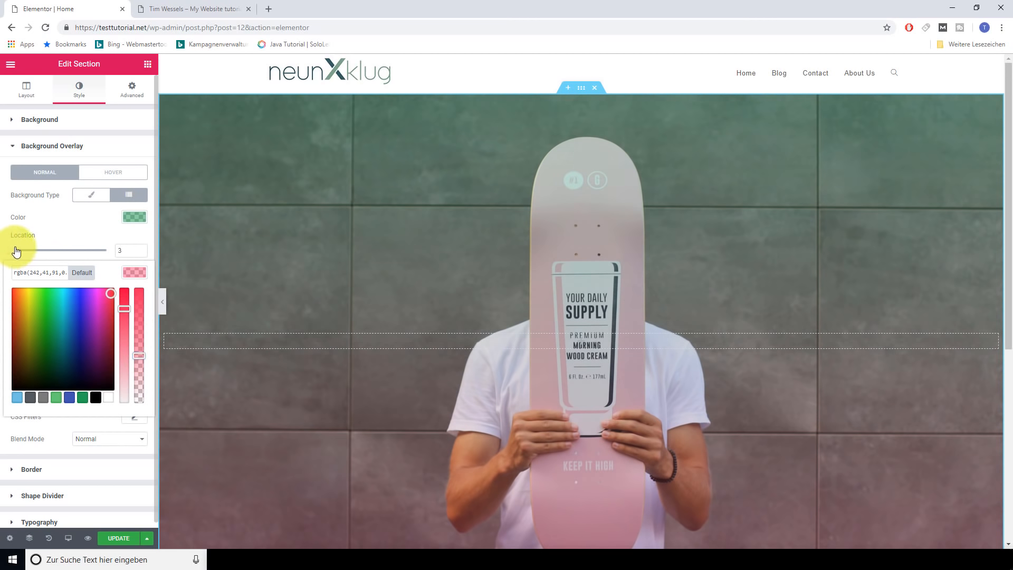
drag(19, 251, 39, 246)
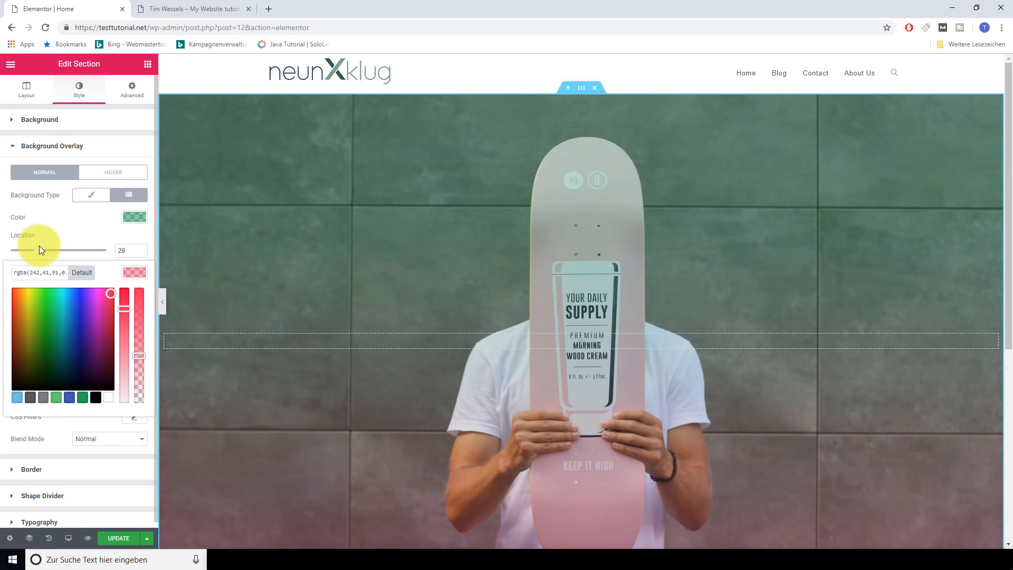
scroll(686, 393, down, 6)
scroll(729, 401, up, 6)
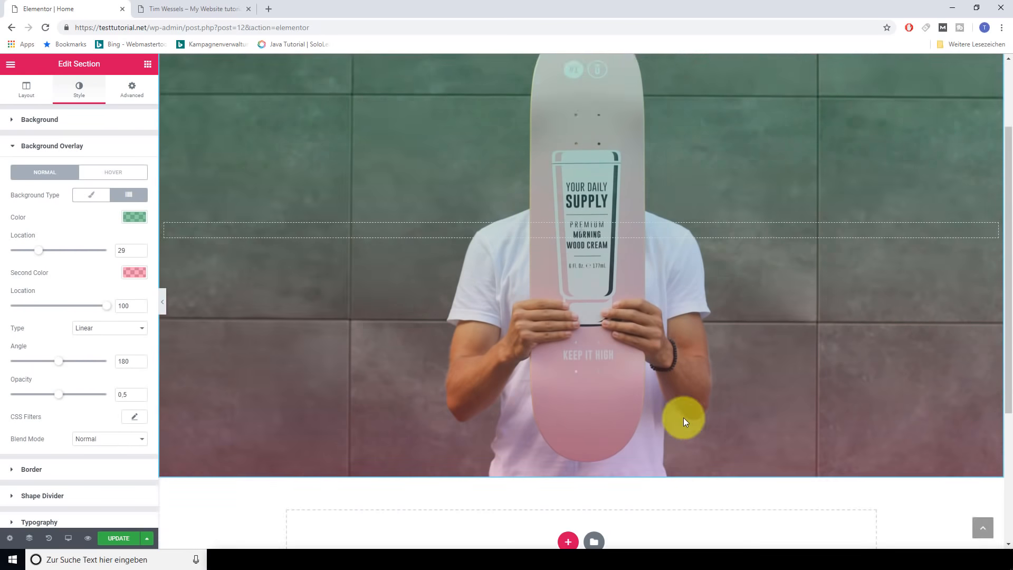
scroll(676, 416, down, 1)
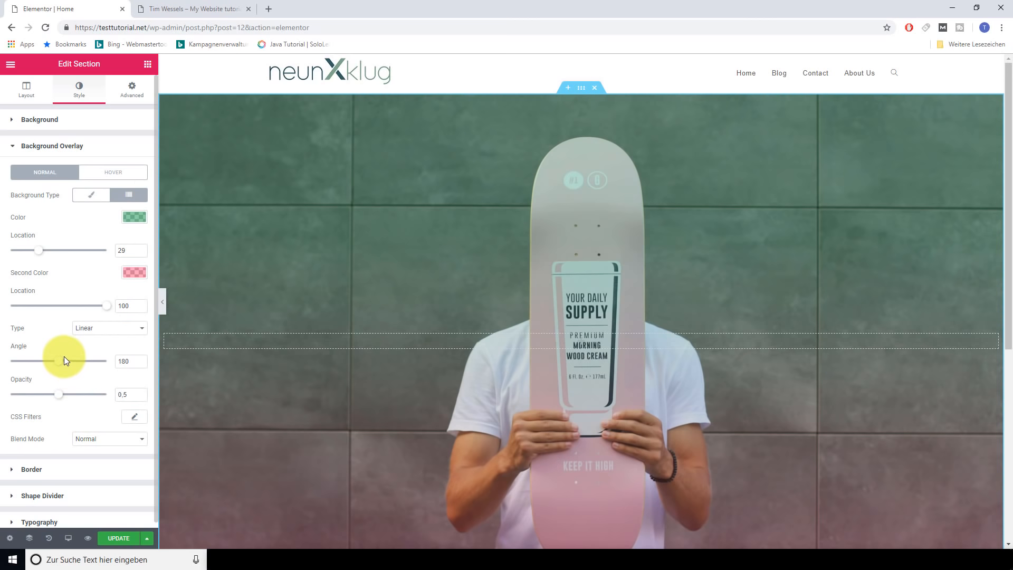
click(129, 438)
click(130, 439)
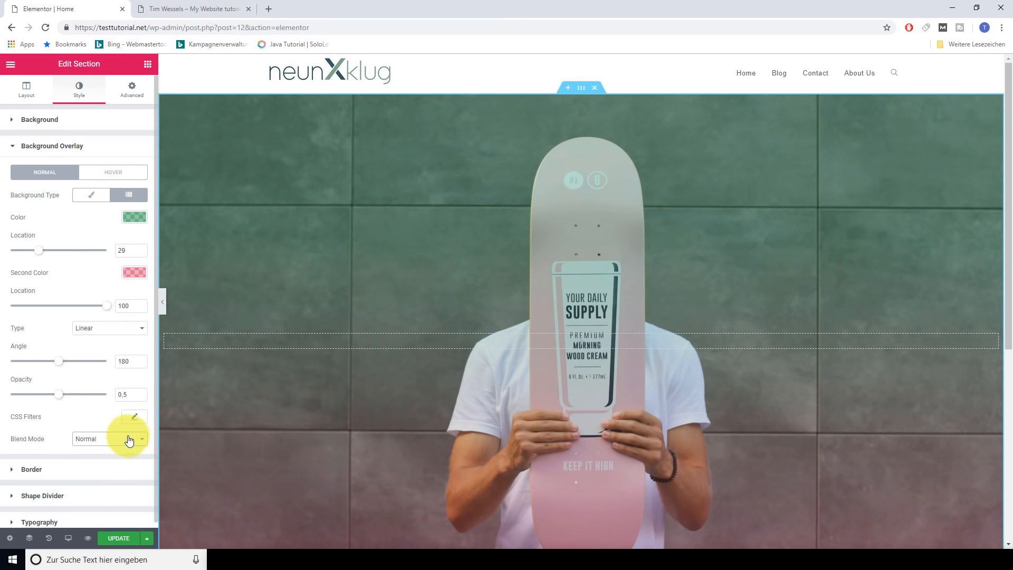
click(15, 147)
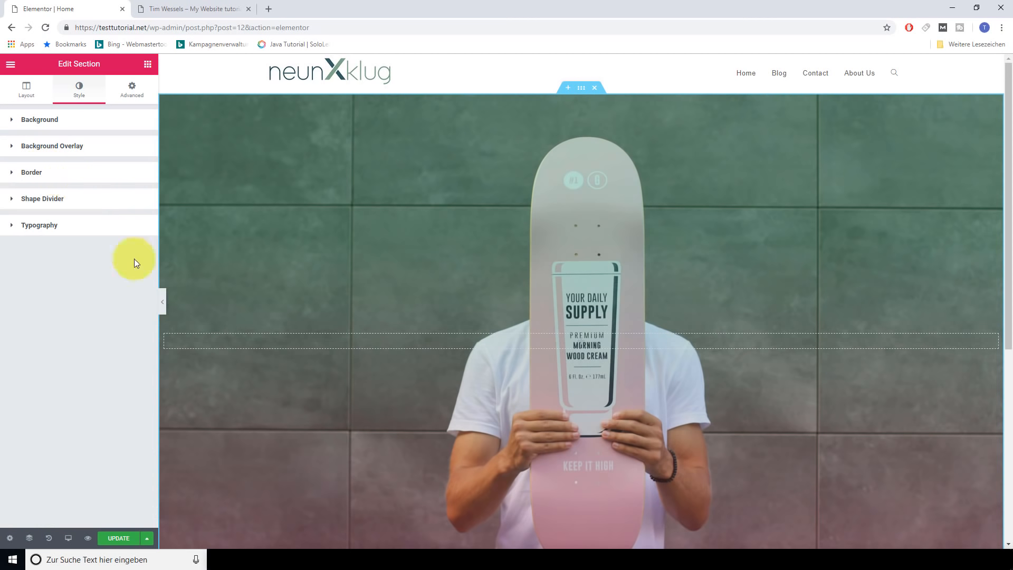
click(14, 147)
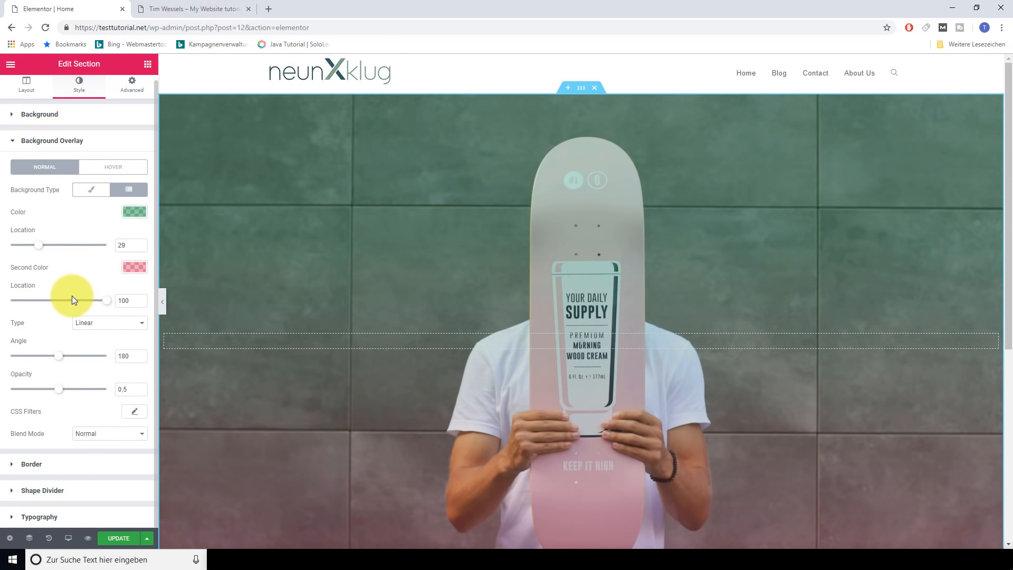
click(12, 145)
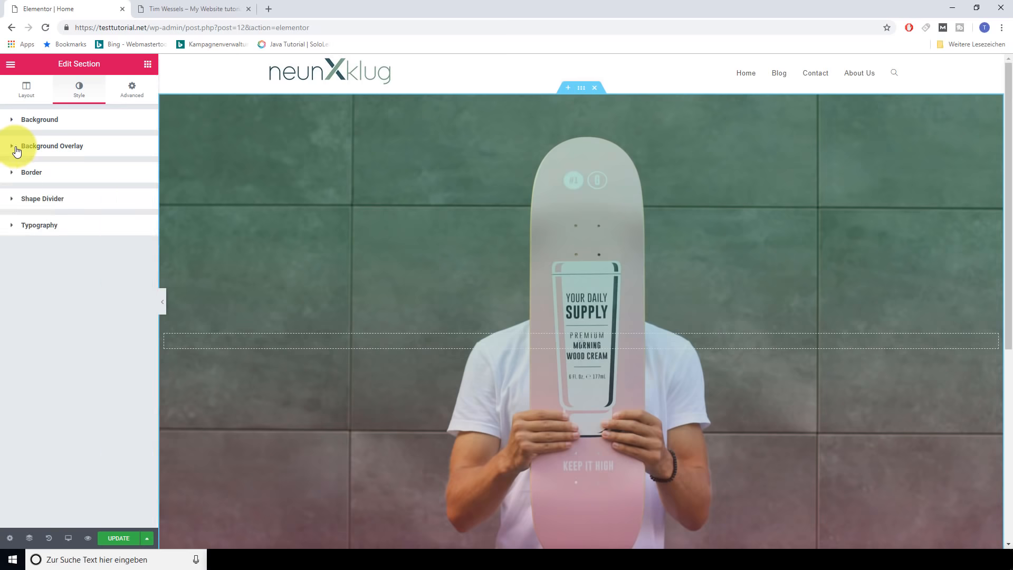
Try a 10 px top margin in Advanced, remove it, then go back to Layout
click(132, 90)
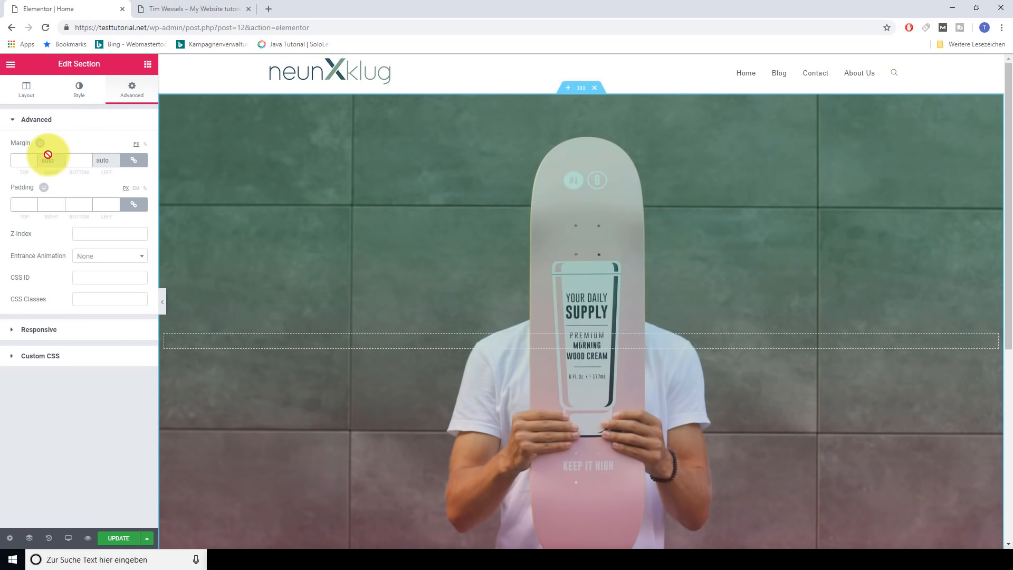
click(29, 158)
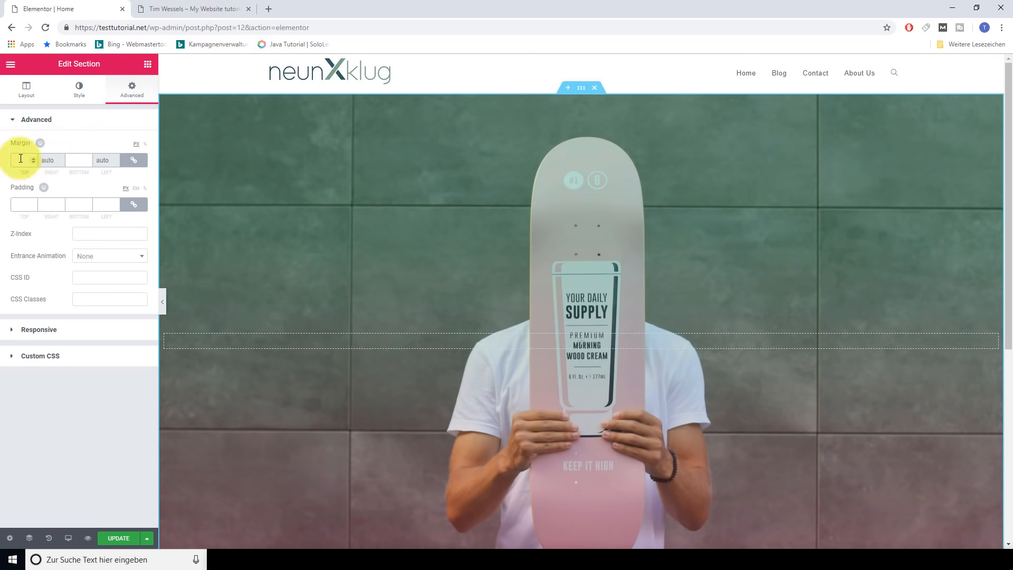
text(10)
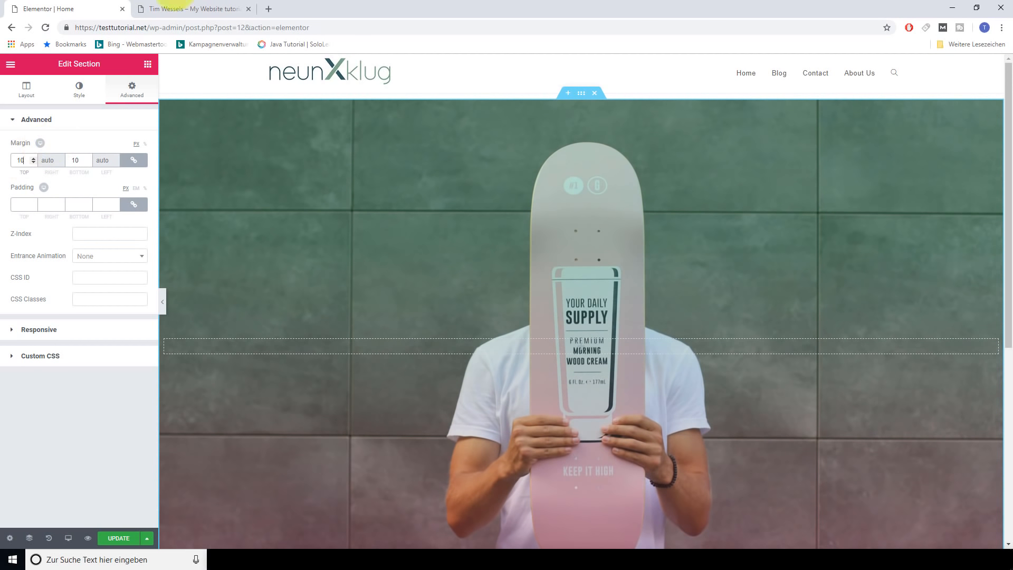
key(BackSpace)
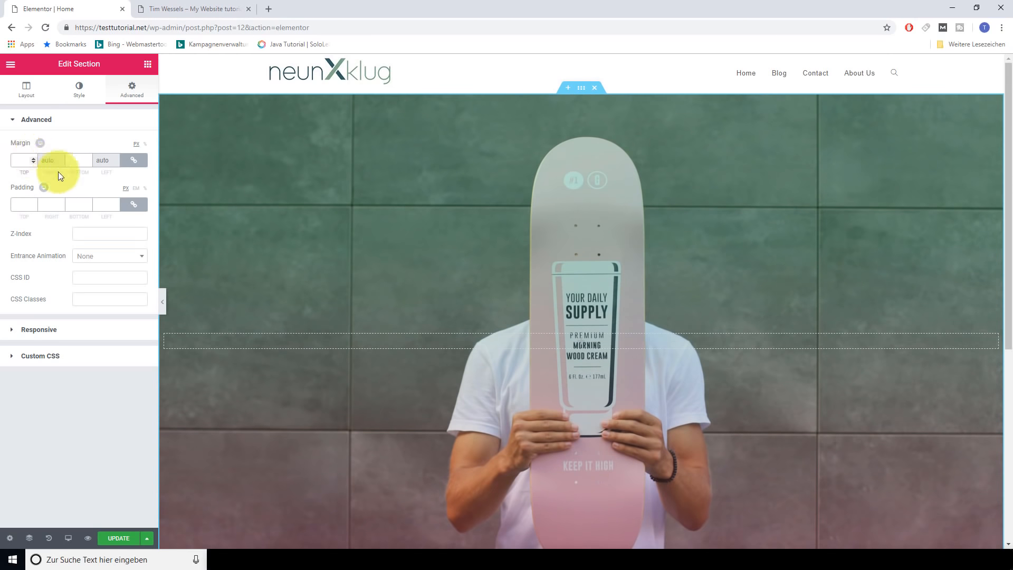
click(17, 205)
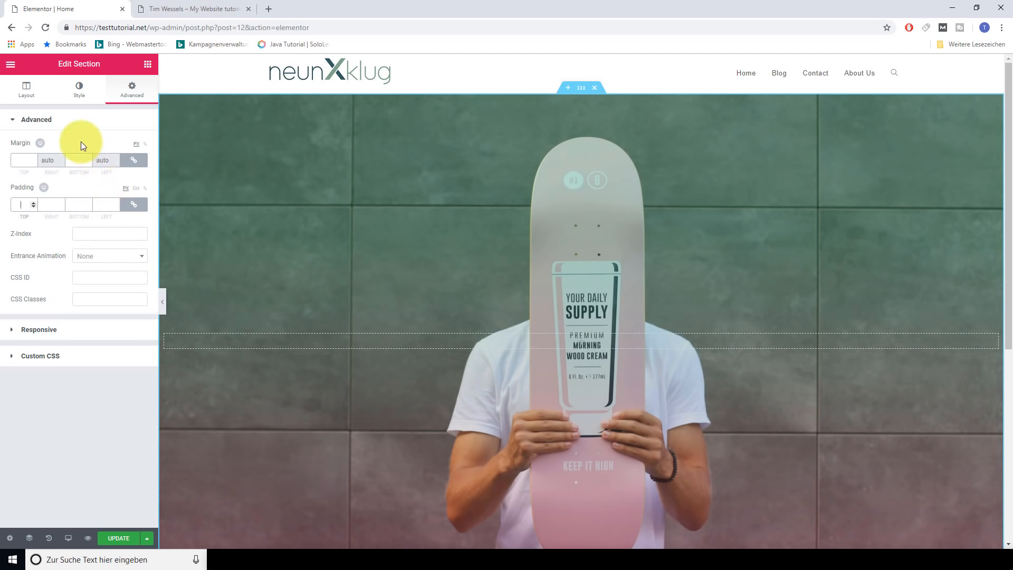
click(26, 91)
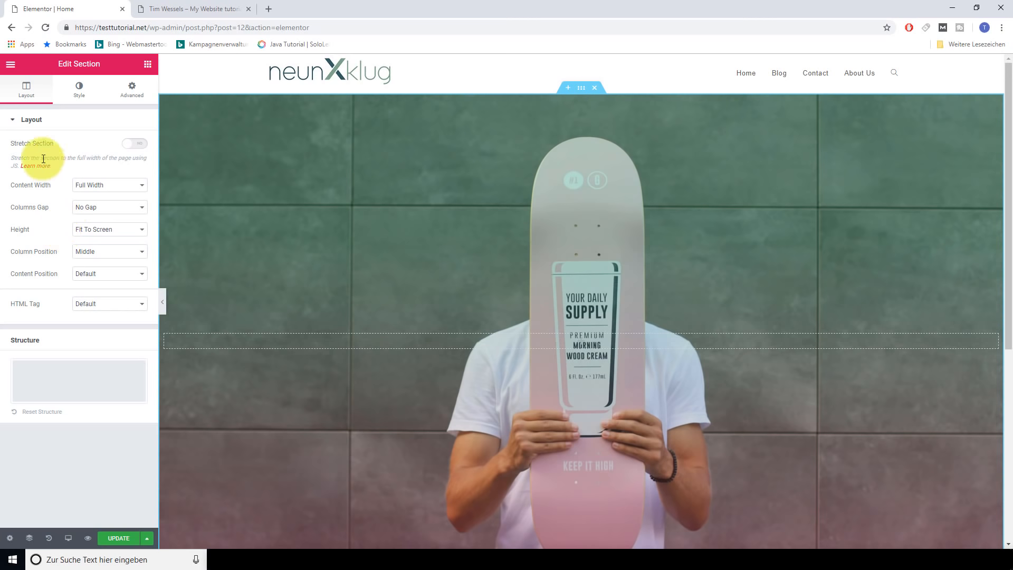
Drag a Heading widget from the Elements panel into the middle of the hero section
click(77, 83)
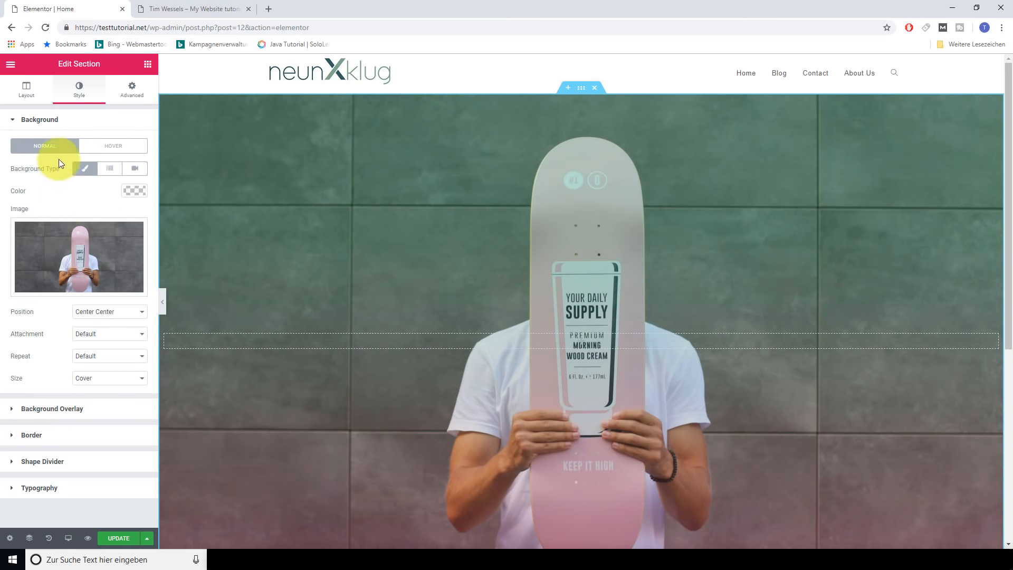
click(148, 65)
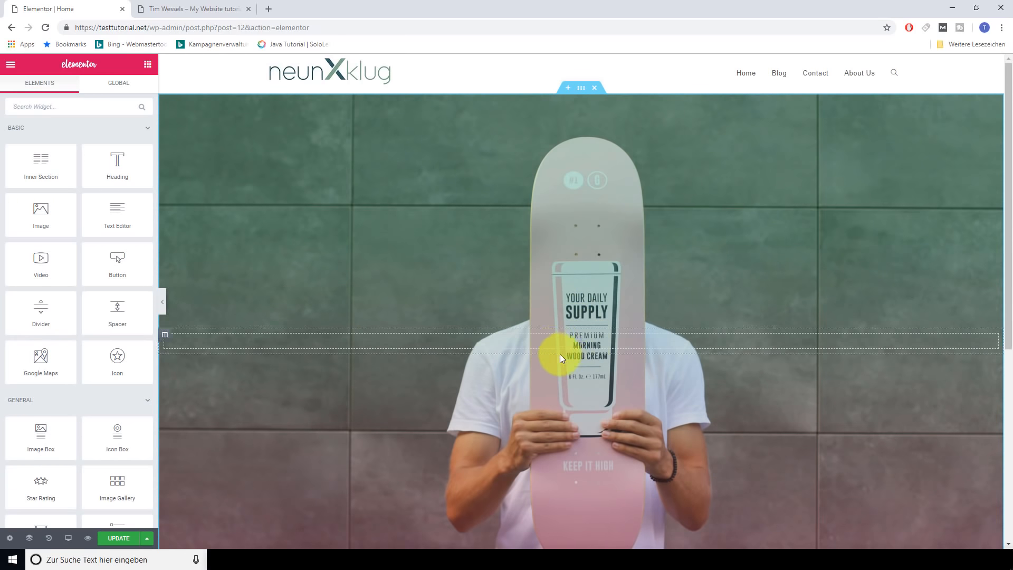
scroll(81, 329, down, 5)
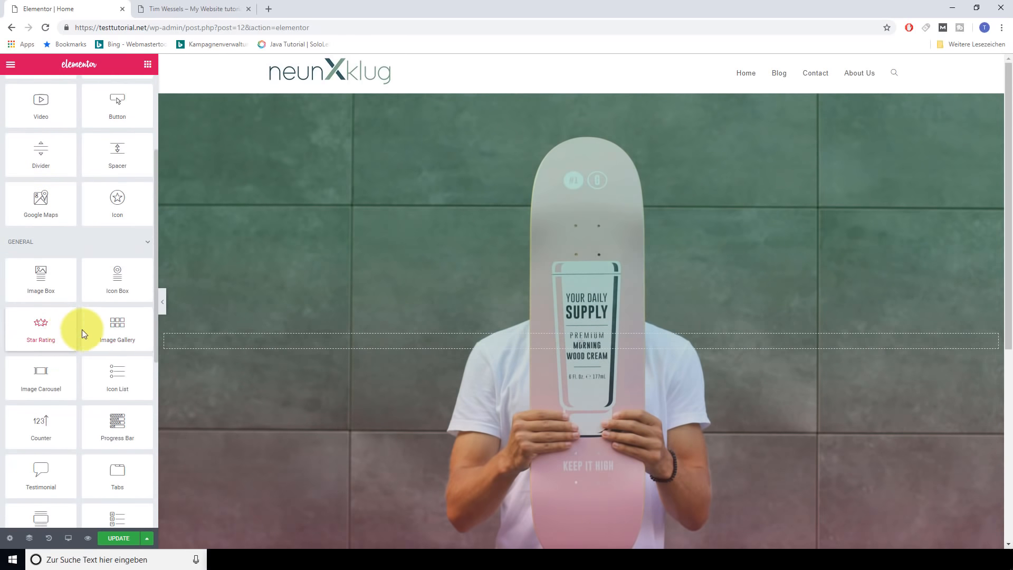
scroll(80, 325, up, 5)
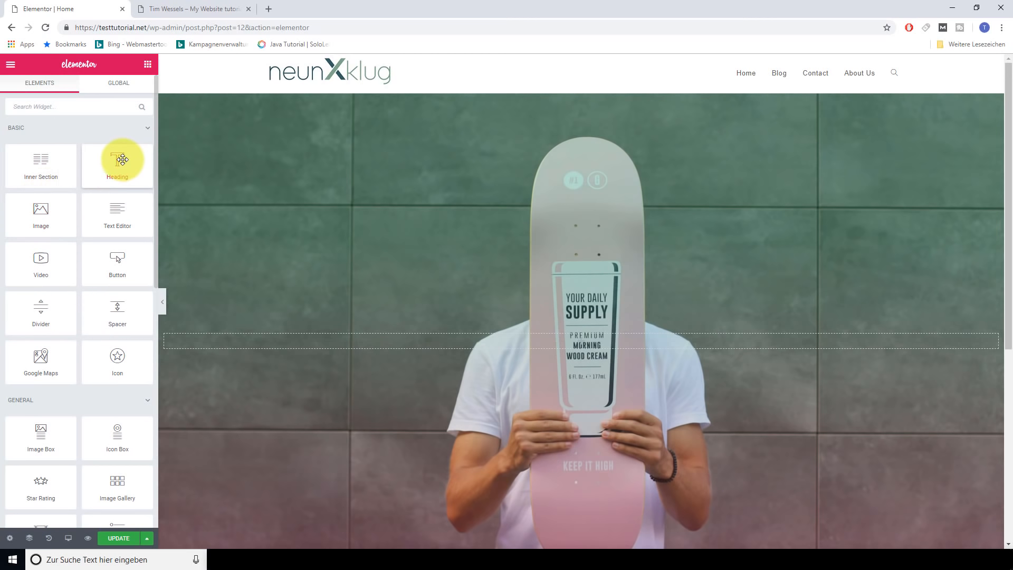
drag(119, 161, 118, 182)
drag(117, 160, 581, 334)
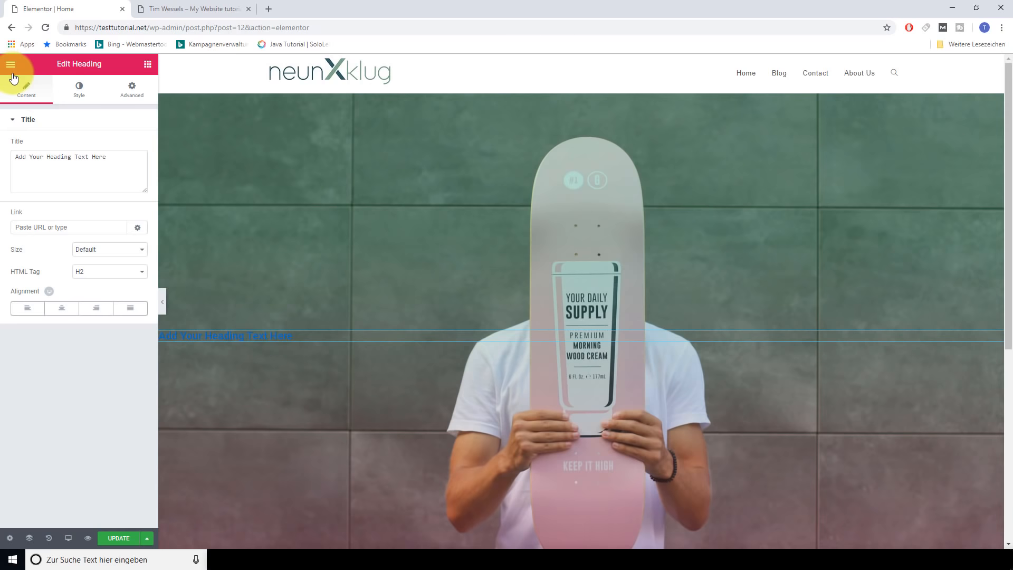
Replace the heading text with 'We love Skating' and link it to youtube.com
click(257, 338)
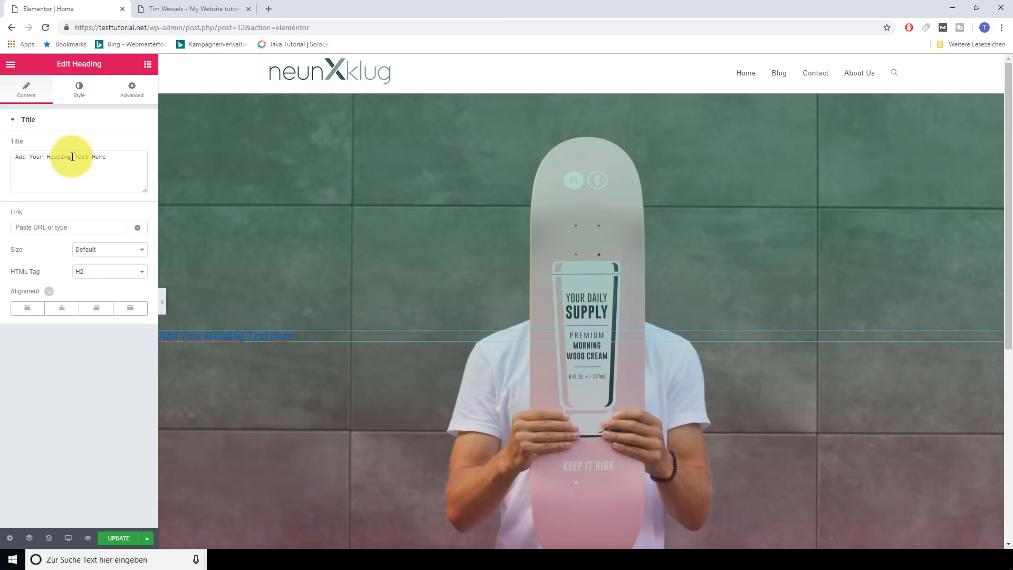
drag(124, 163, 11, 149)
text(We love Skating)
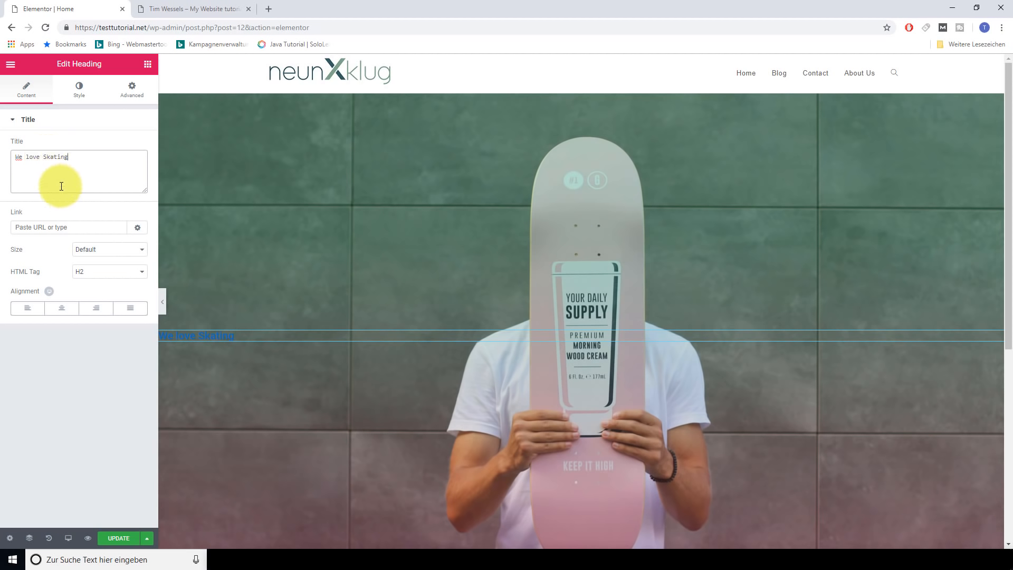
click(62, 226)
text(youtube)
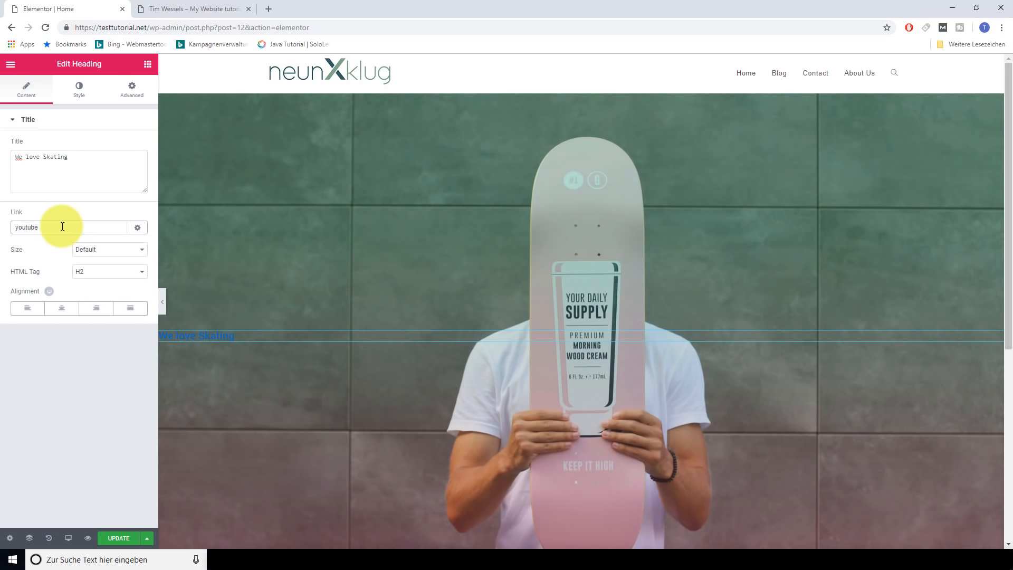
text(.com)
Set the heading size to XXL, HTML tag to H1, and alignment to Center
click(142, 251)
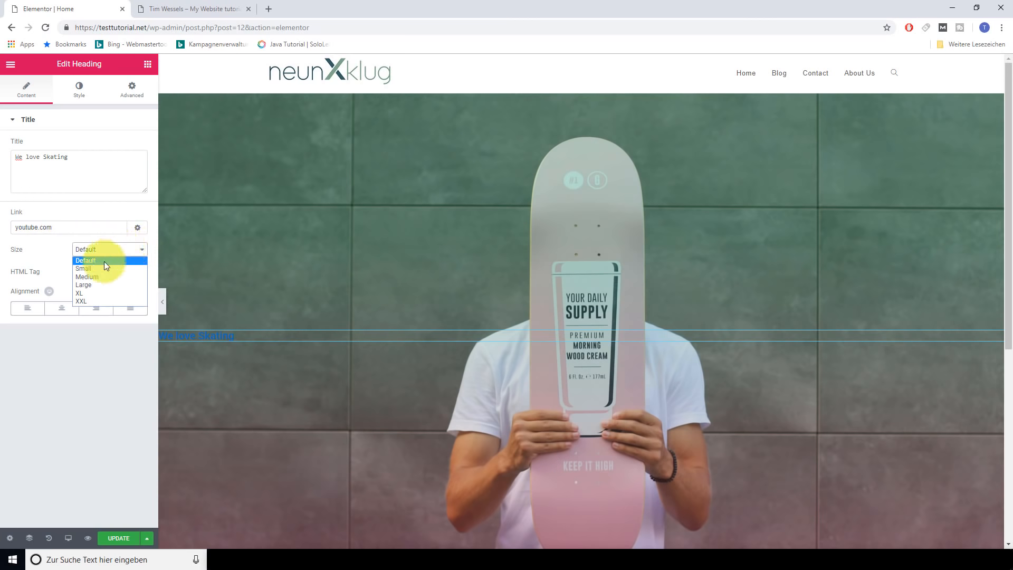
click(94, 301)
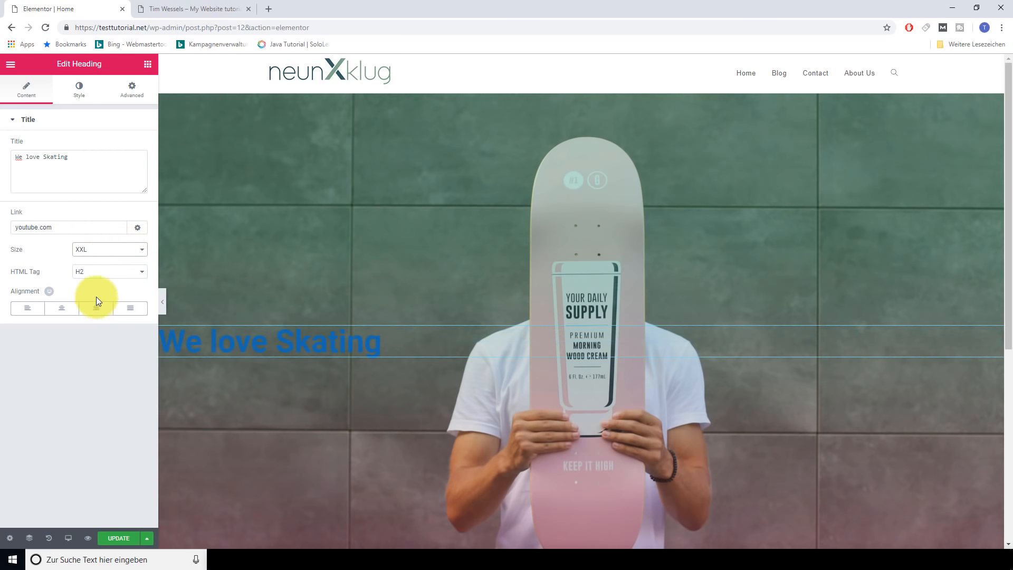
click(139, 272)
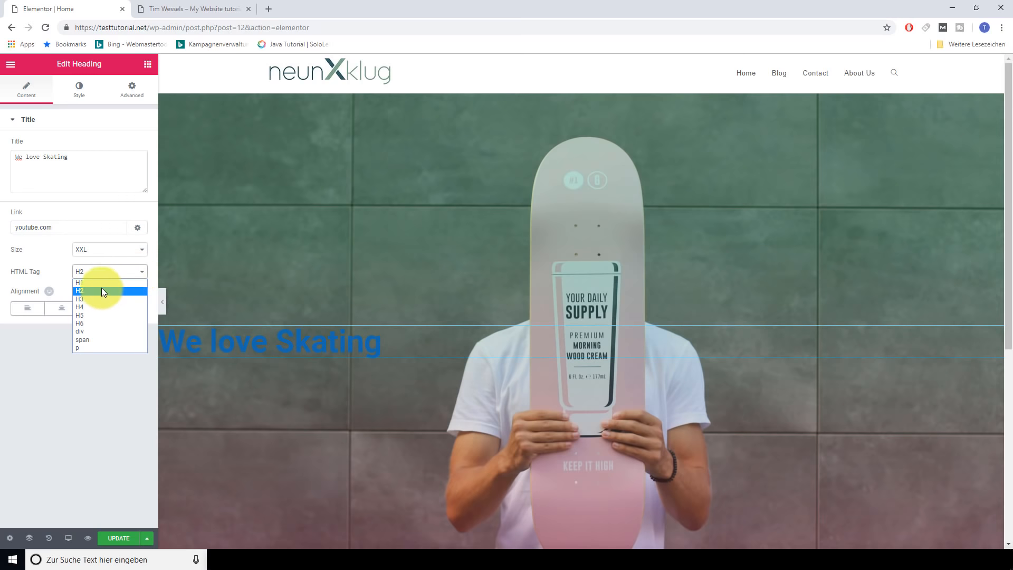
click(104, 284)
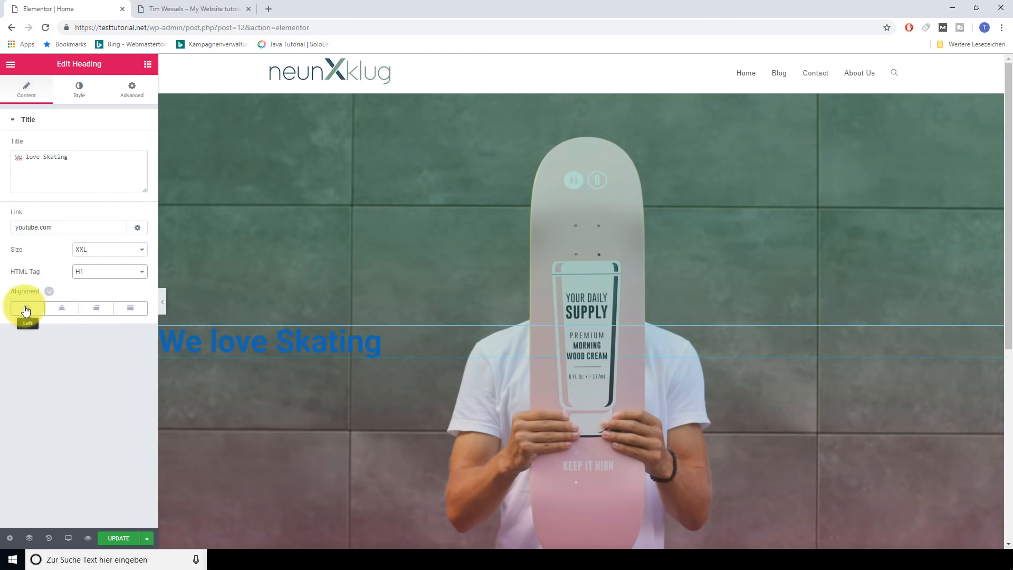
click(61, 310)
click(94, 316)
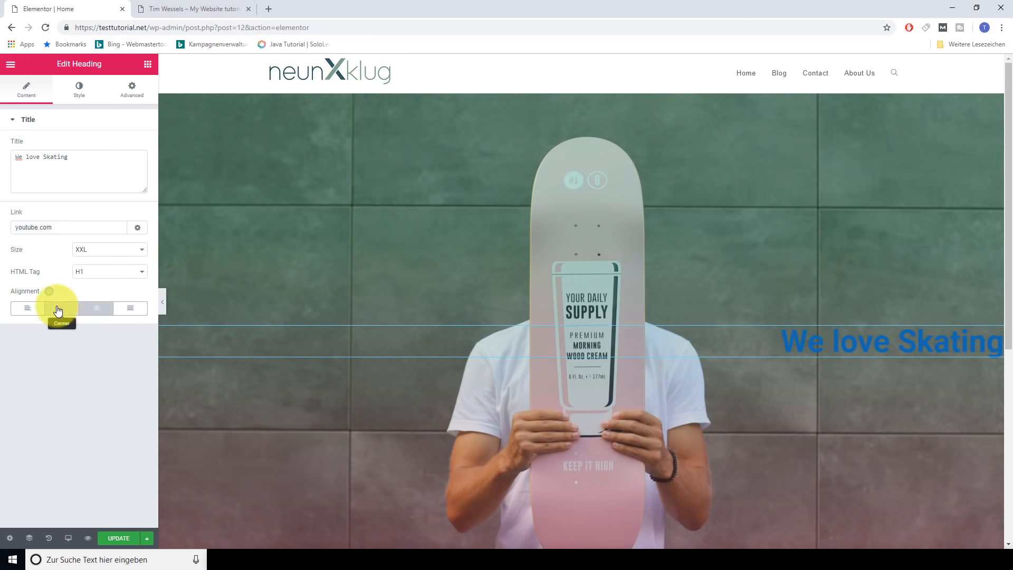
click(27, 309)
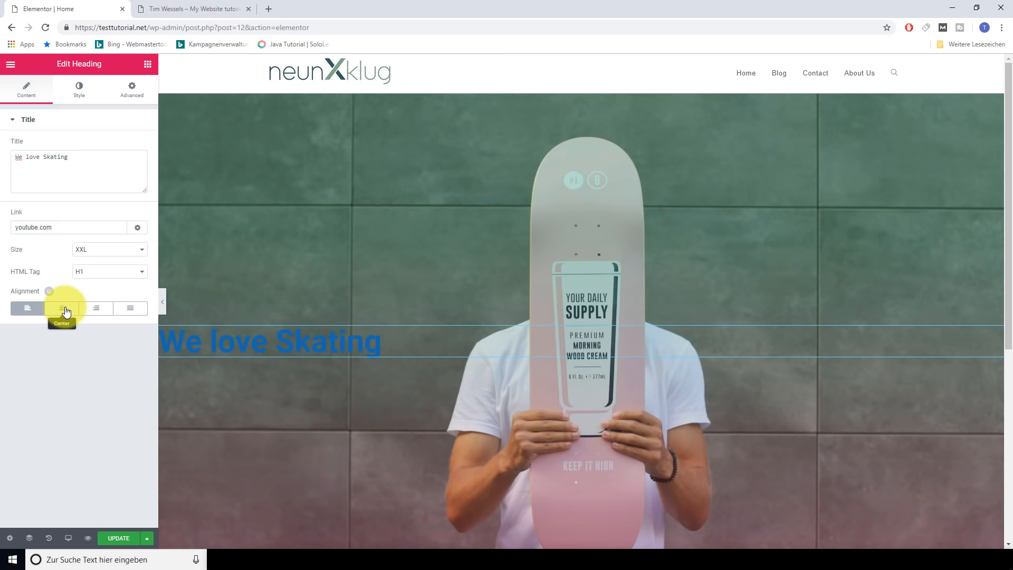
click(60, 306)
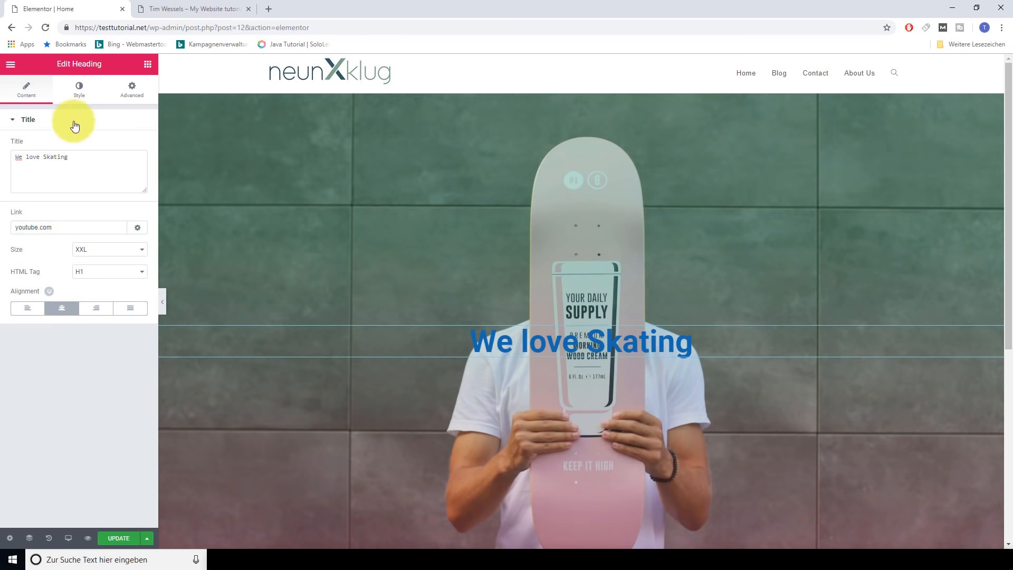
click(78, 93)
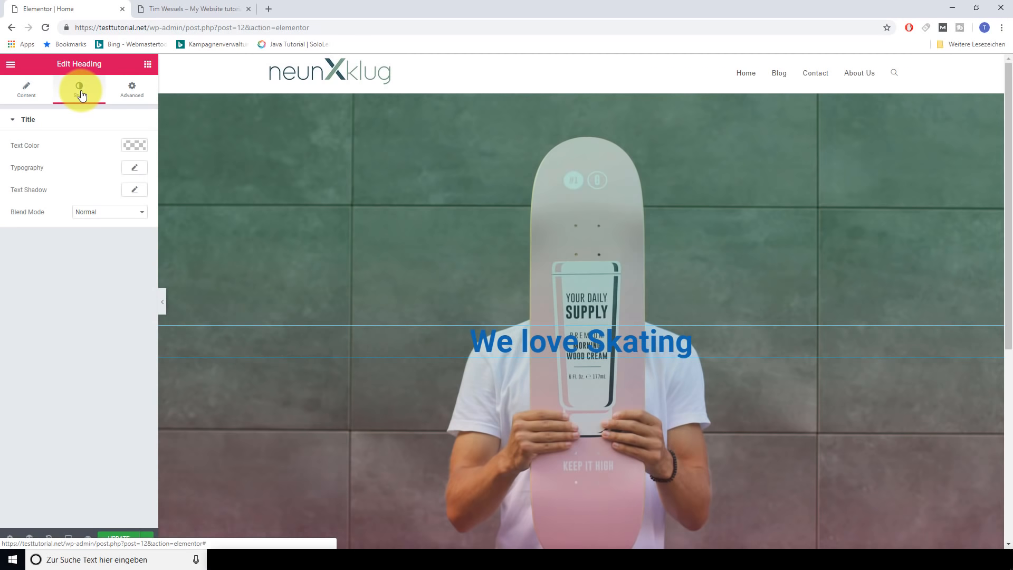
Make the heading text black and set its font family to Arial
click(135, 146)
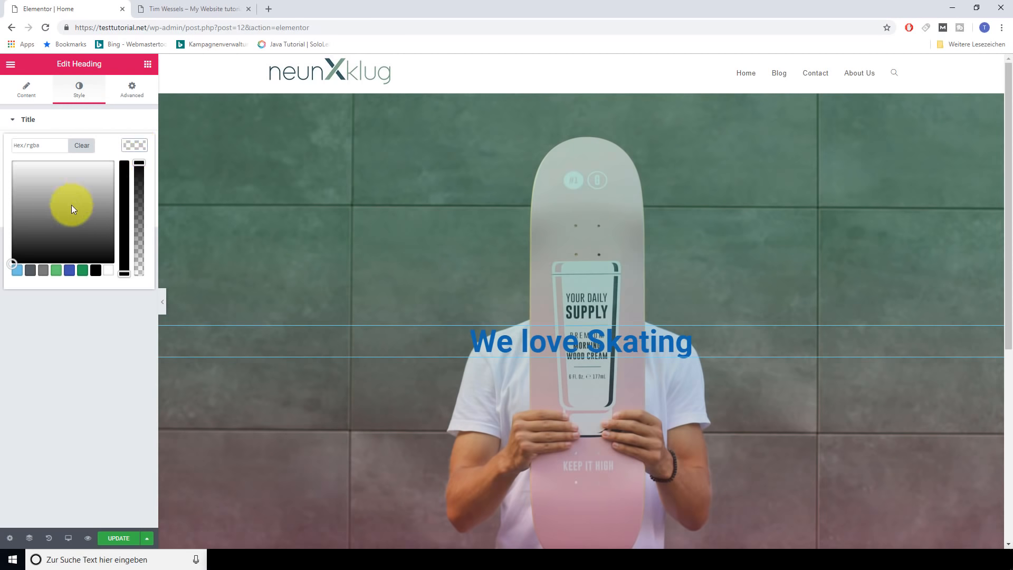
click(96, 275)
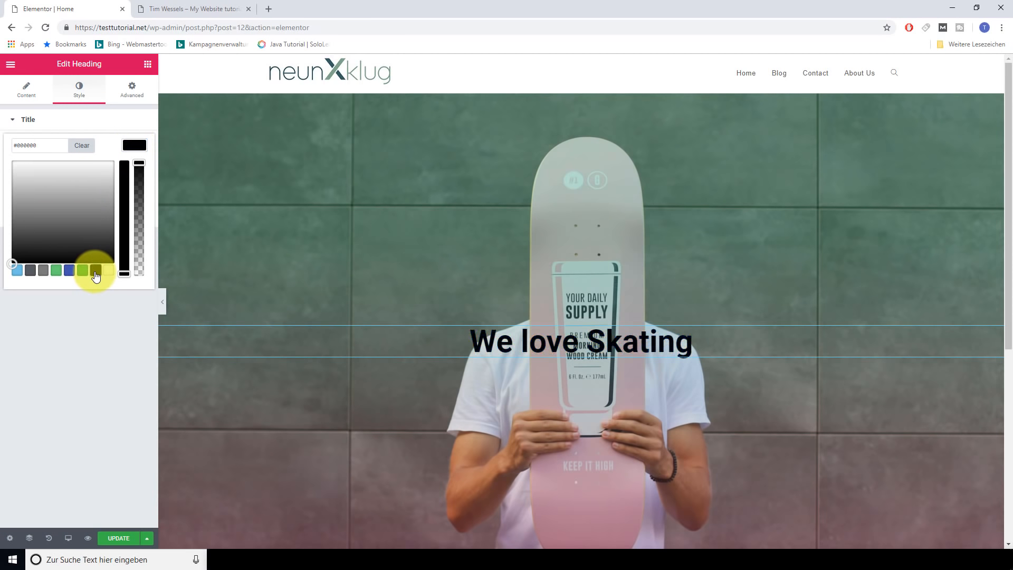
click(14, 121)
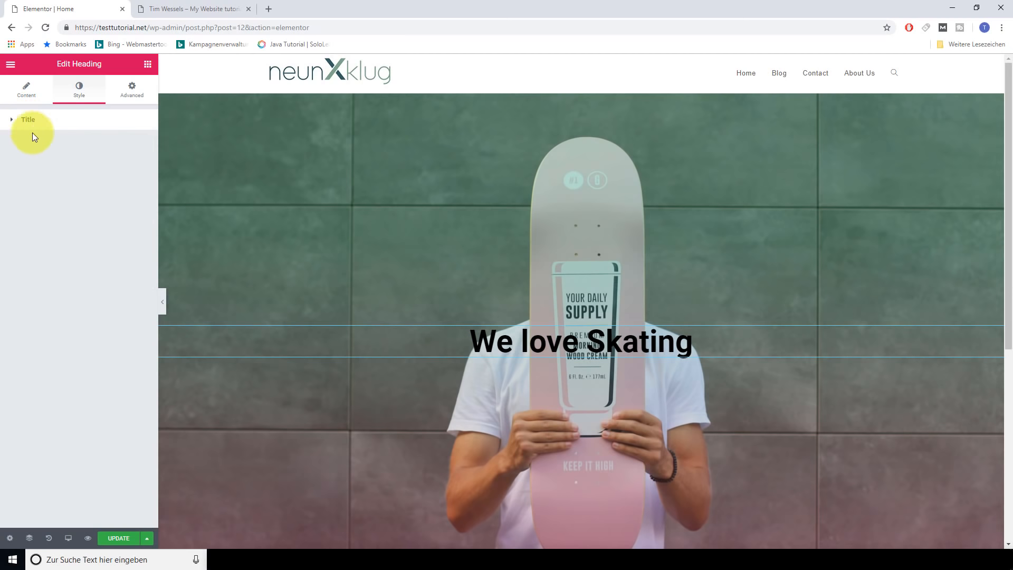
click(15, 125)
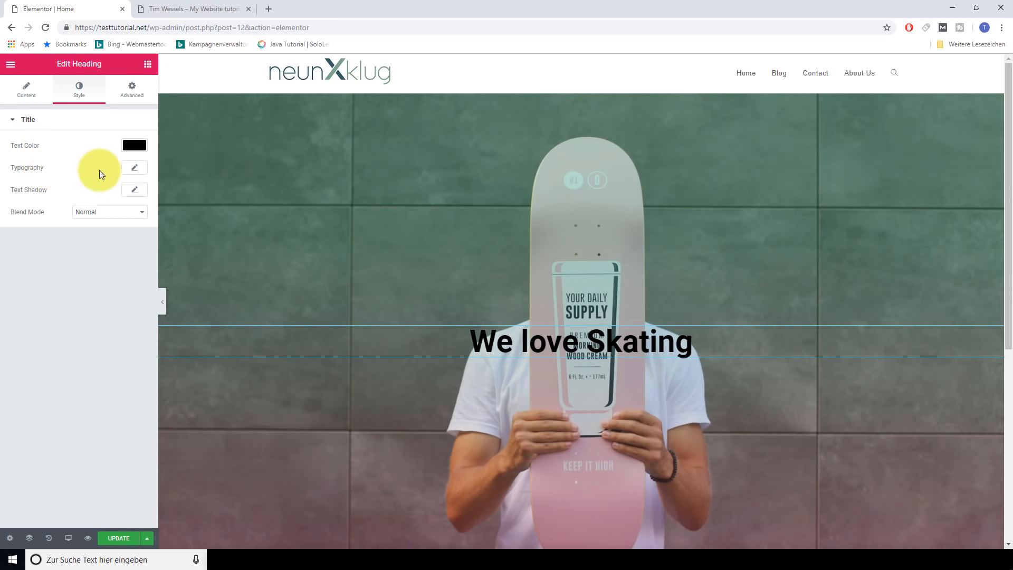
click(133, 172)
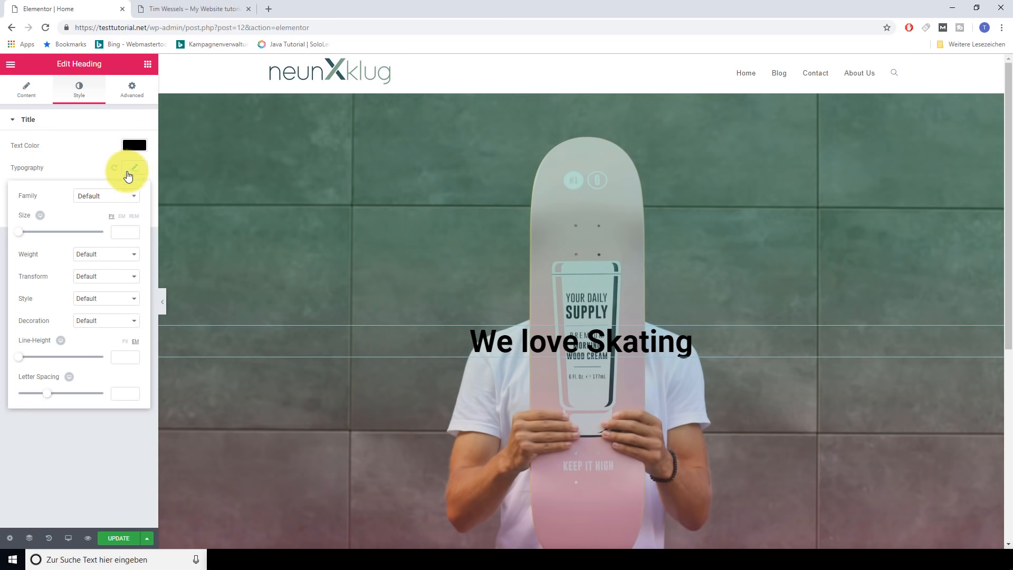
click(130, 199)
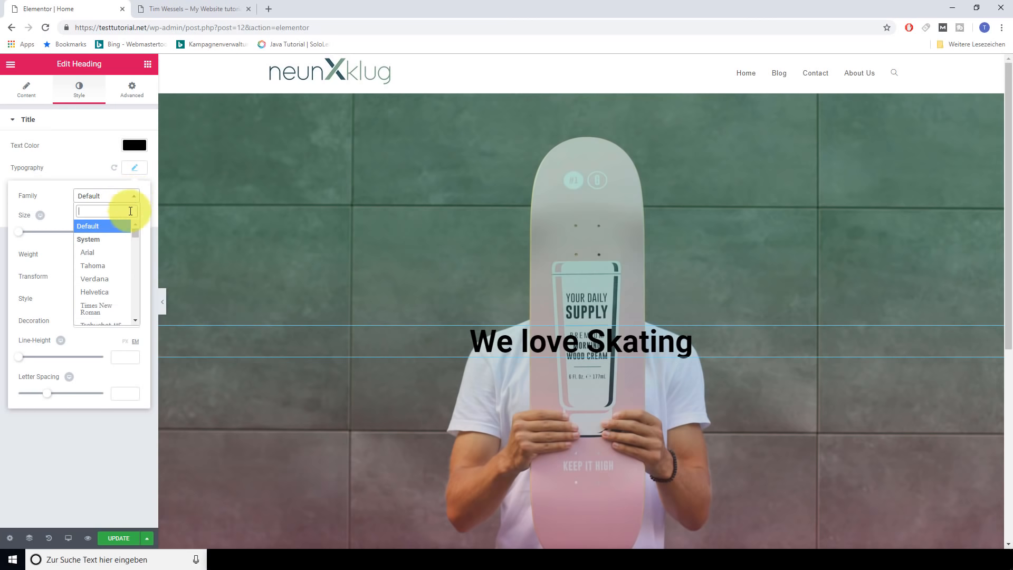
click(93, 254)
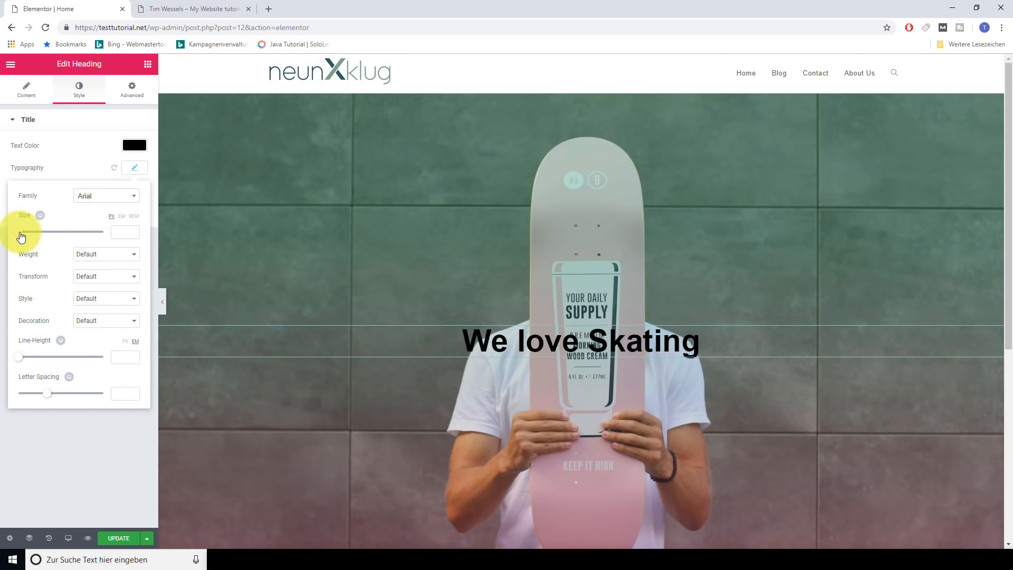
Set the heading to 99 px Bold, line height 1.2, letter spacing 2.9, then preview tablet
drag(21, 235, 61, 236)
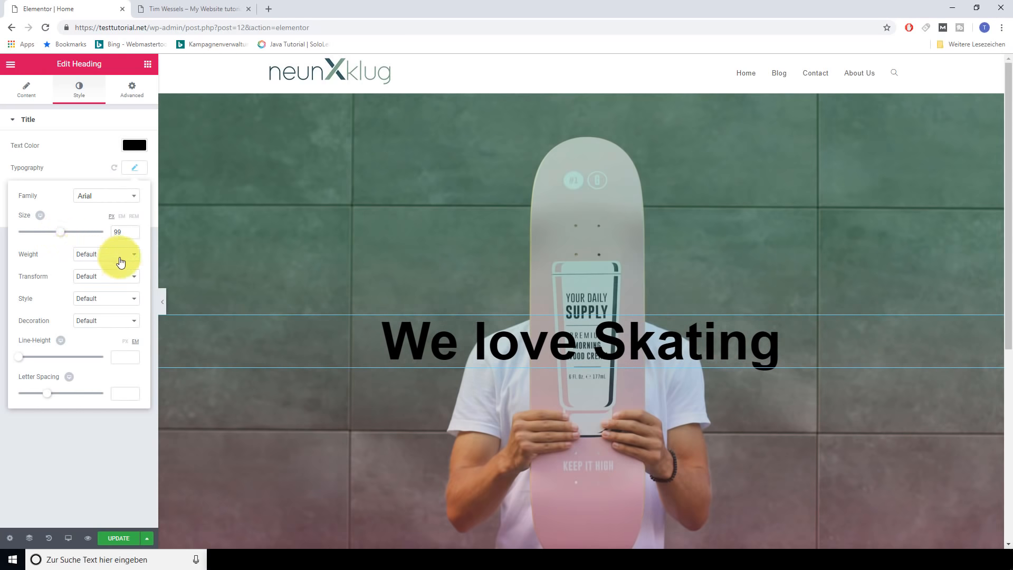
click(136, 257)
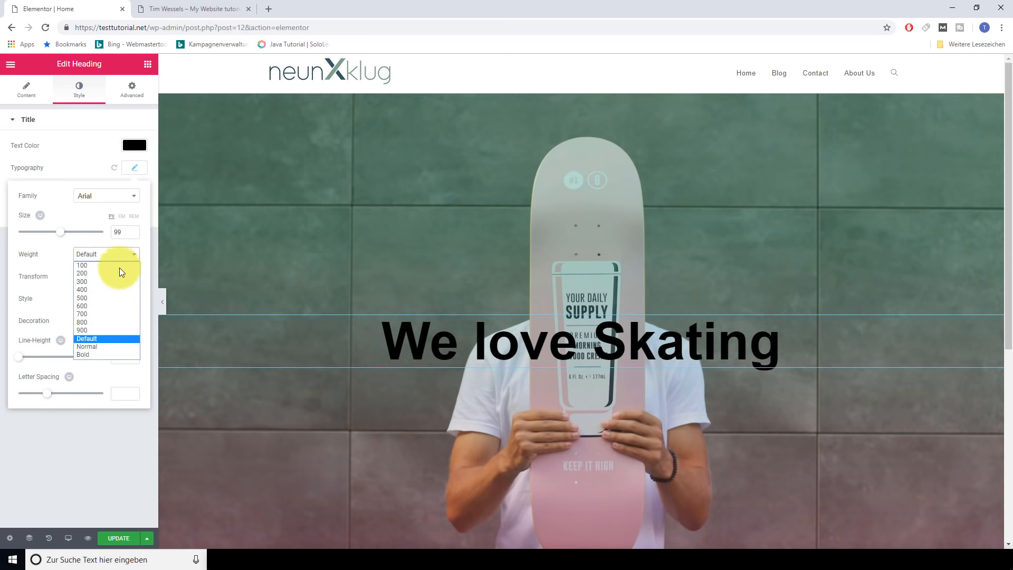
click(100, 354)
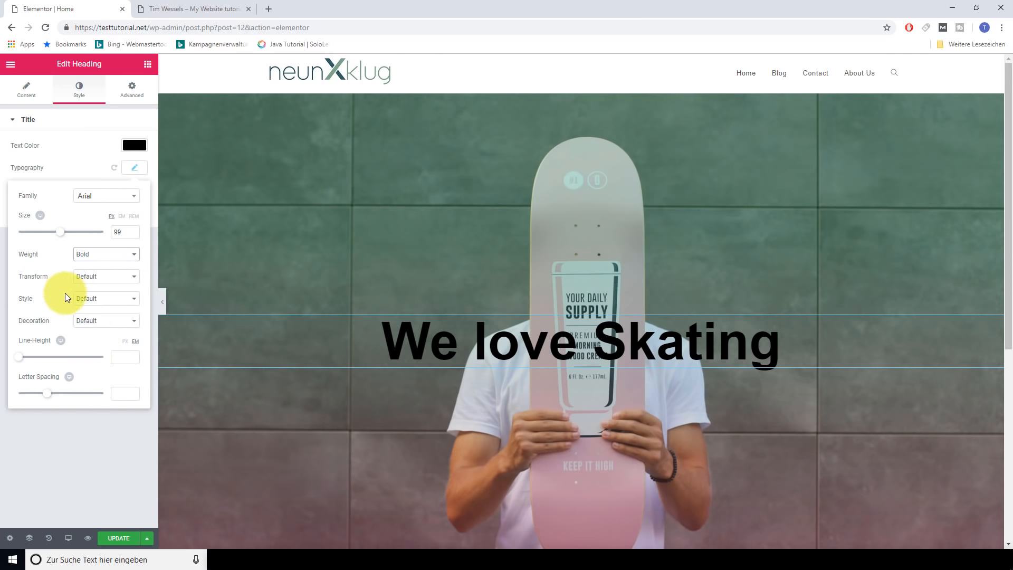
click(114, 306)
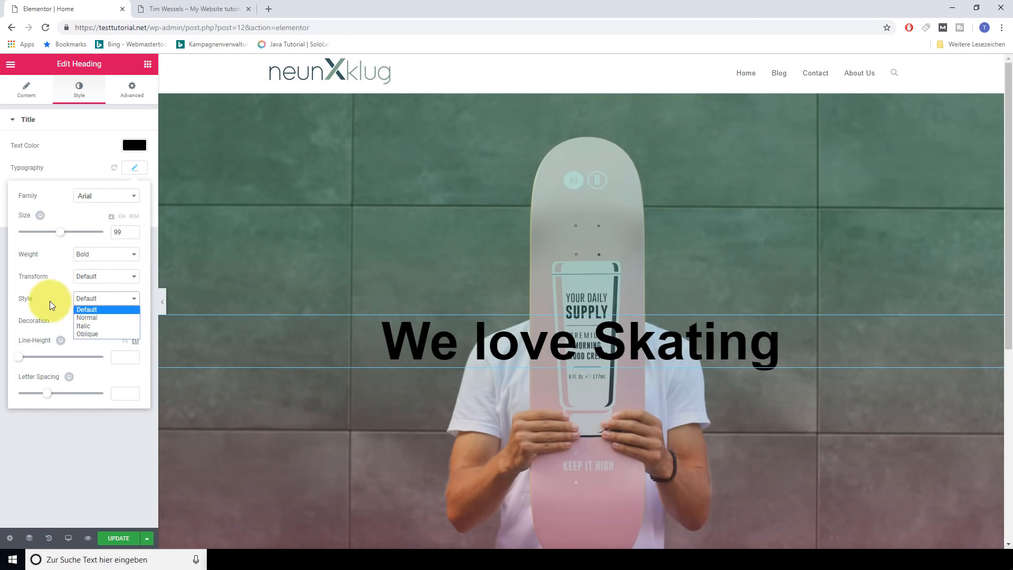
click(50, 301)
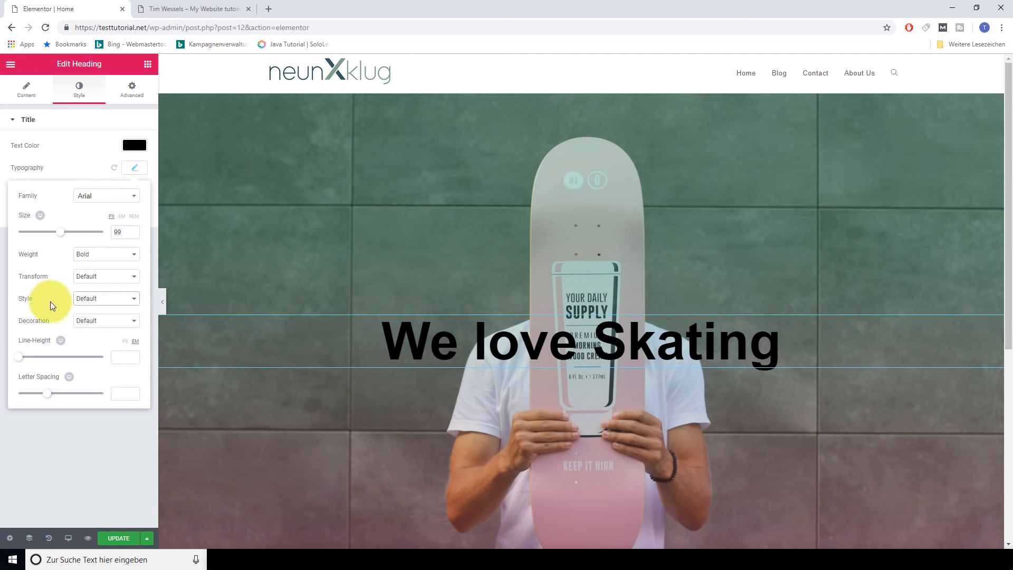
click(36, 362)
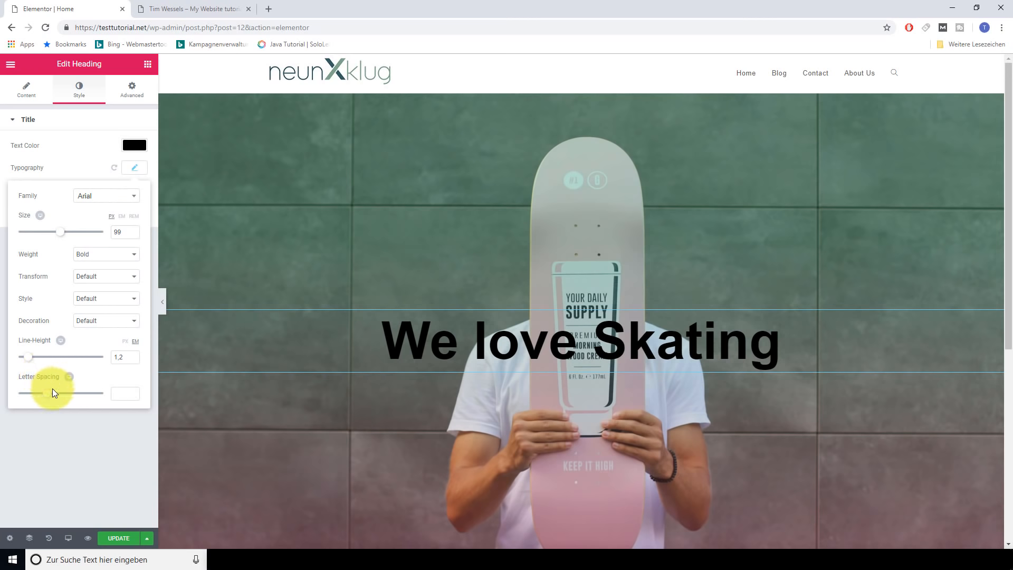
click(53, 393)
drag(54, 393, 68, 392)
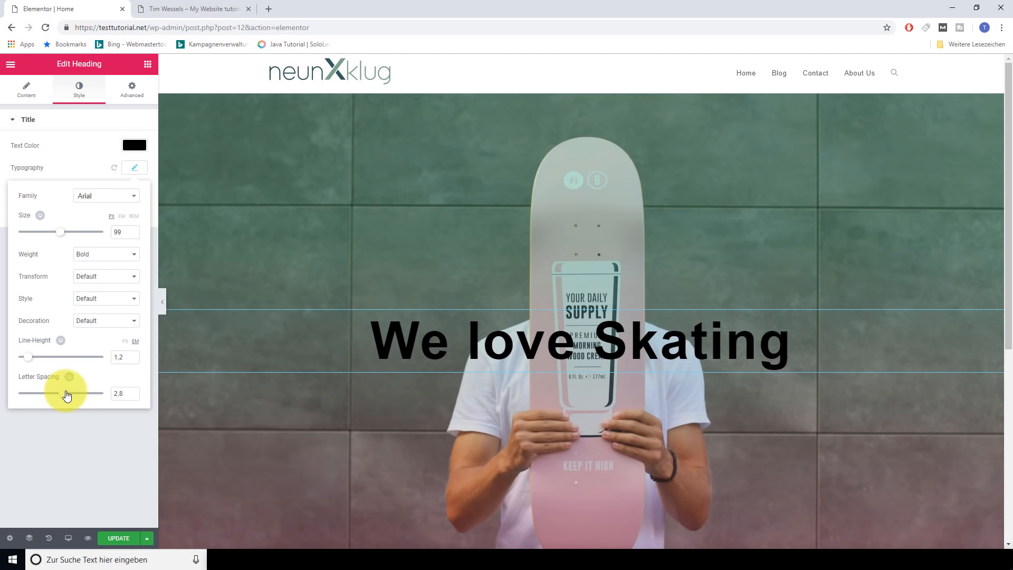
click(40, 216)
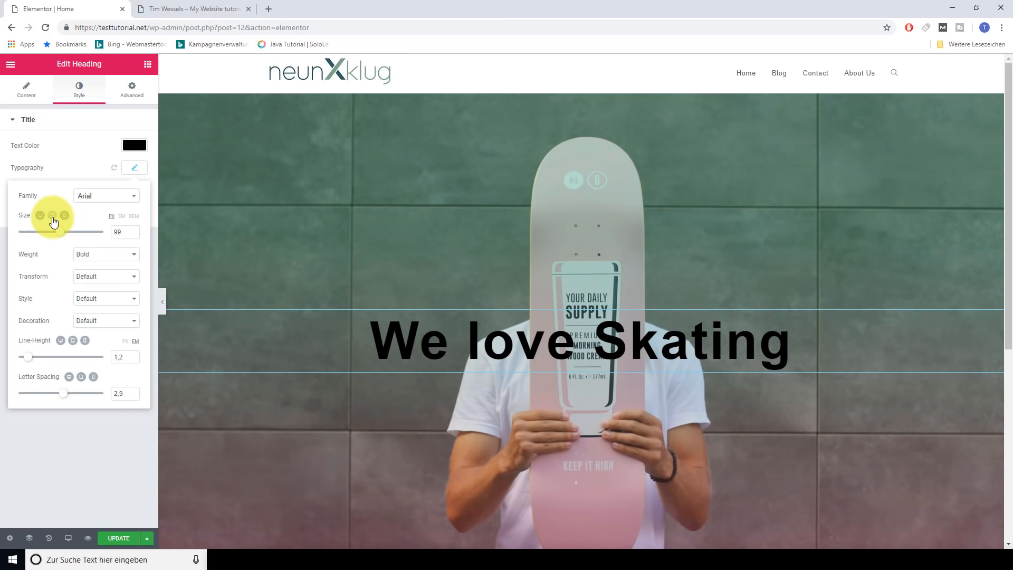
click(53, 218)
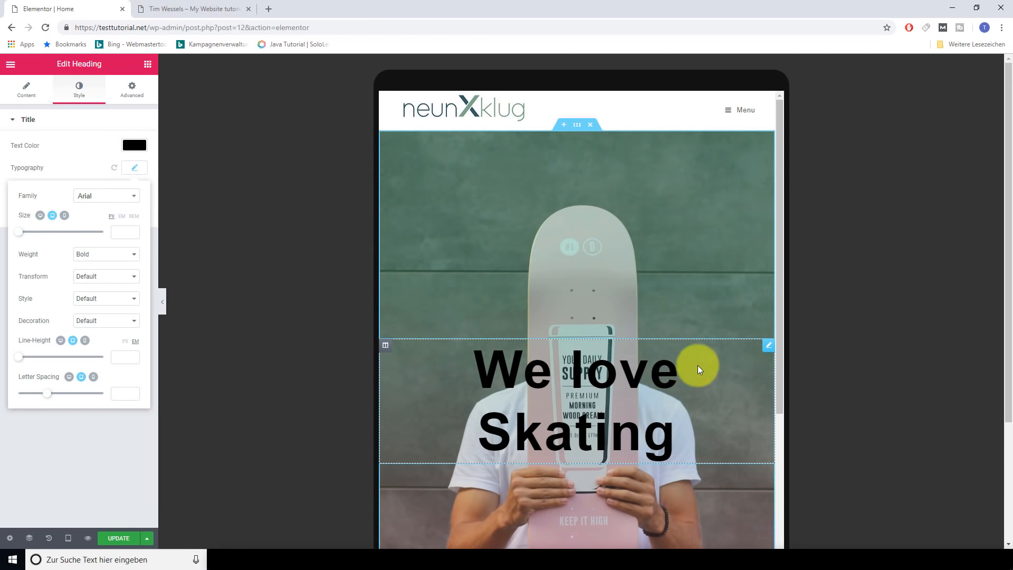
Make the heading 79 px on tablet and 20 px on mobile, keeping 99 px on desktop
scroll(656, 364, down, 4)
scroll(648, 398, up, 4)
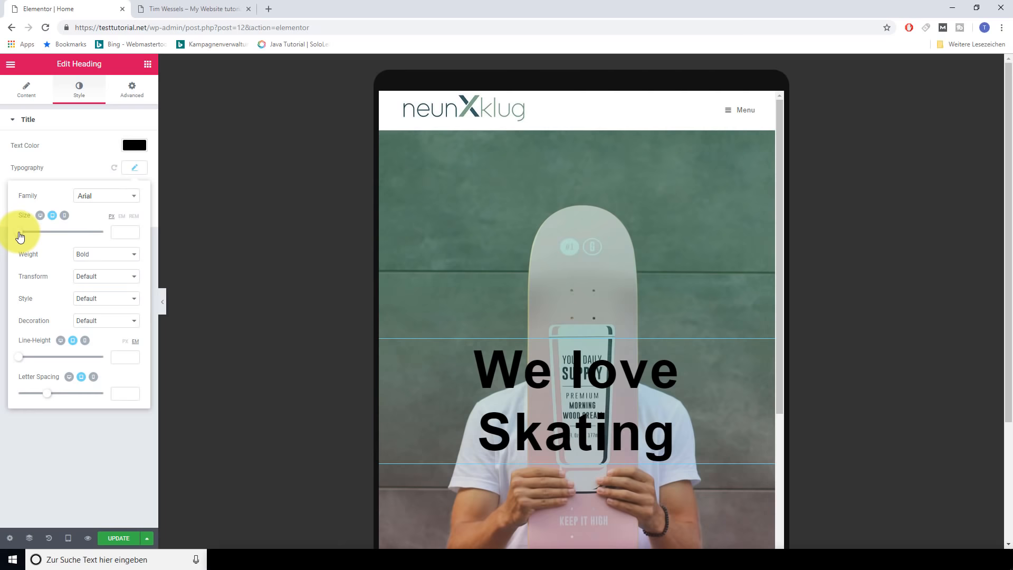
drag(20, 236, 51, 234)
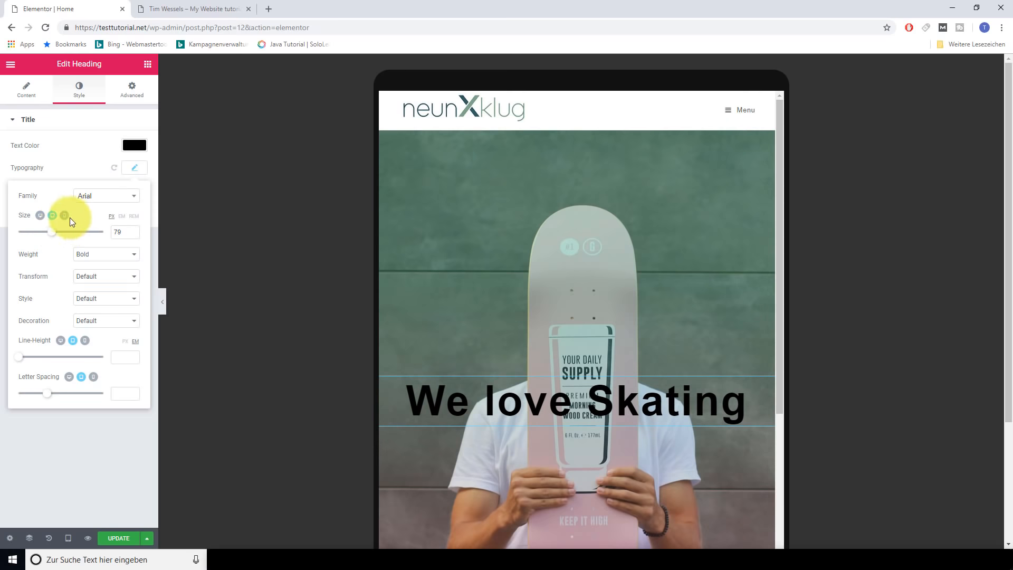
click(64, 216)
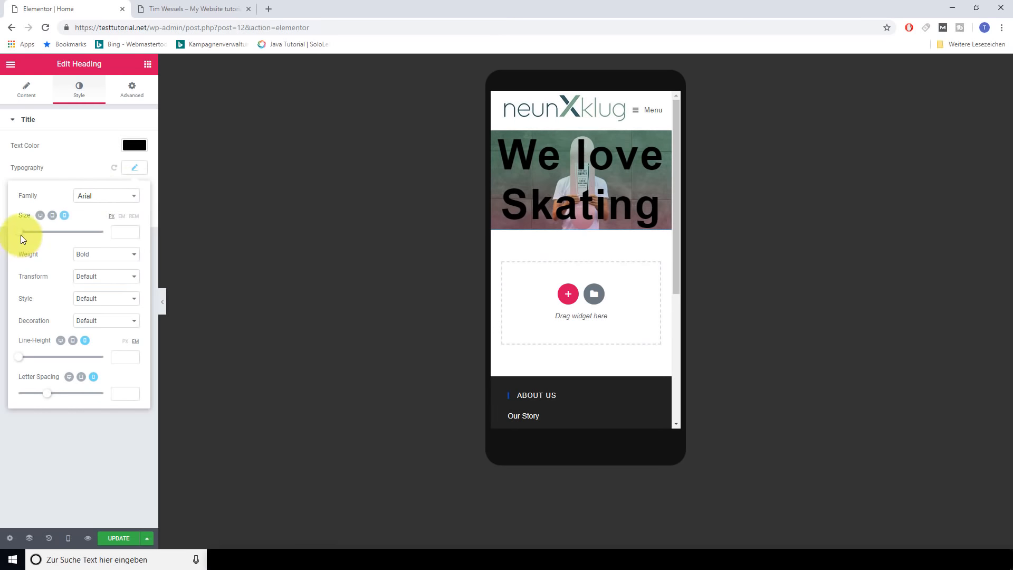
drag(21, 235, 28, 239)
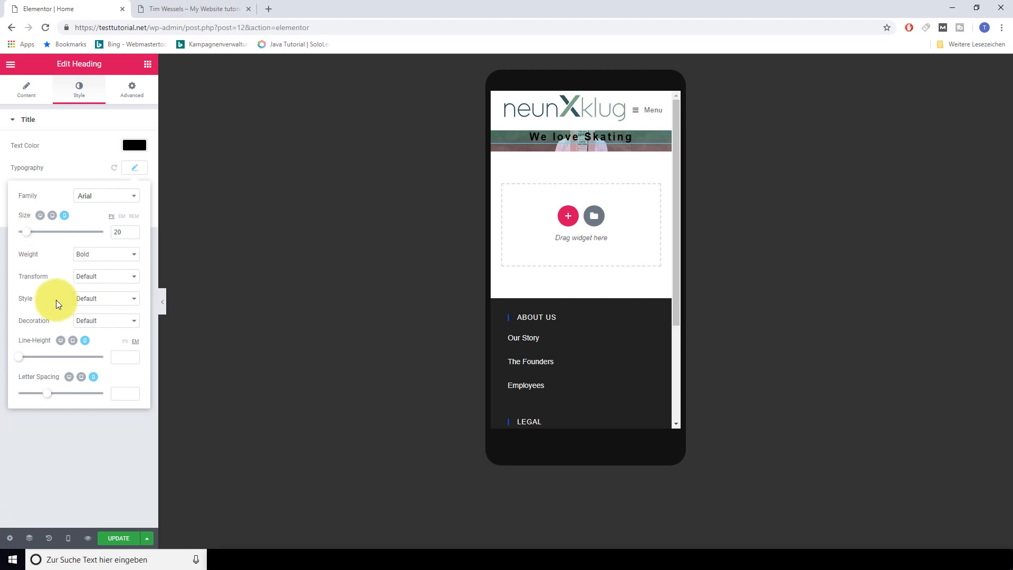
click(41, 217)
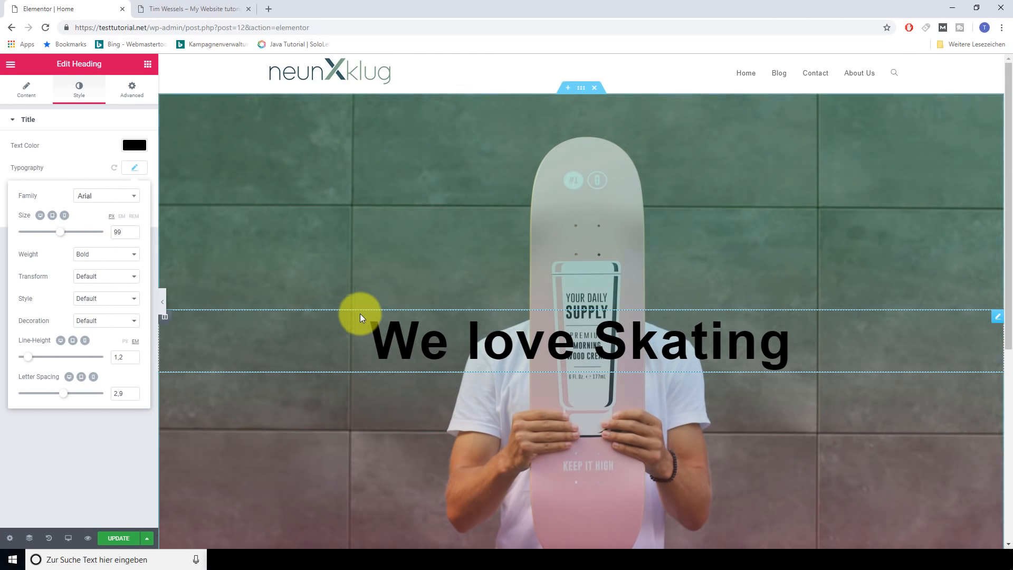
Preview the page at tablet width to confirm 'We love Skating' fits on one line
click(67, 539)
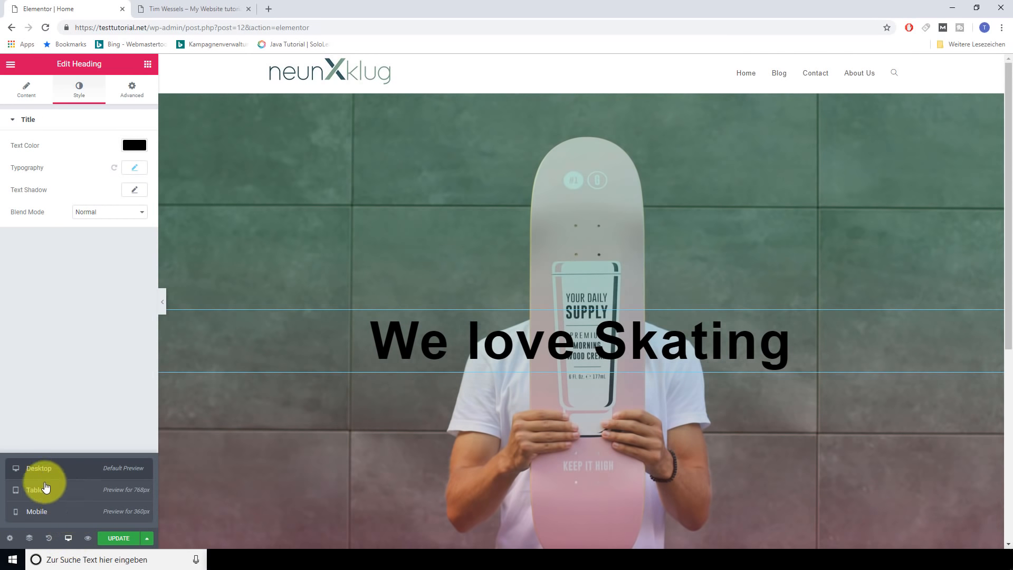
click(49, 498)
scroll(580, 346, down, 6)
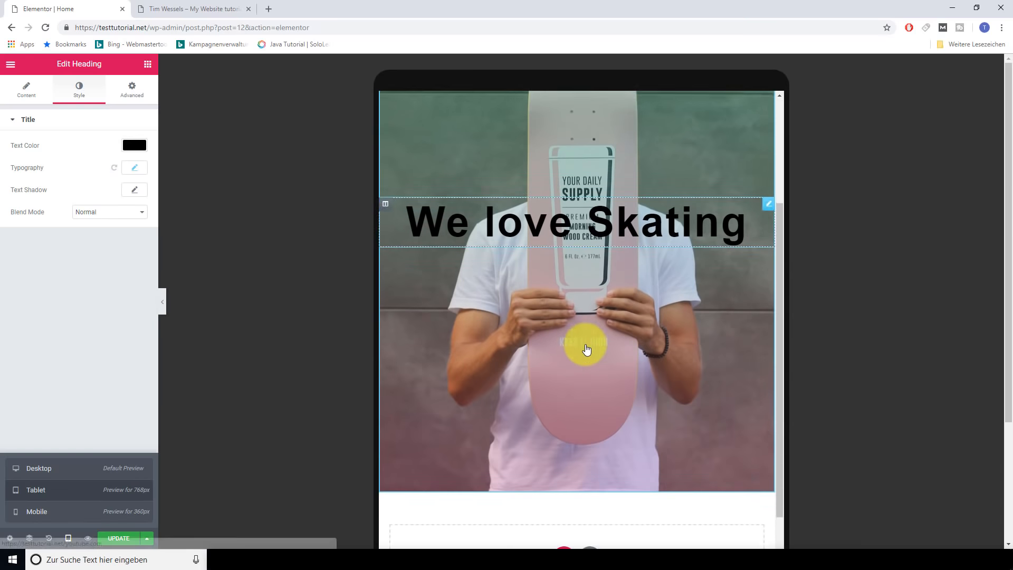
scroll(591, 369, up, 6)
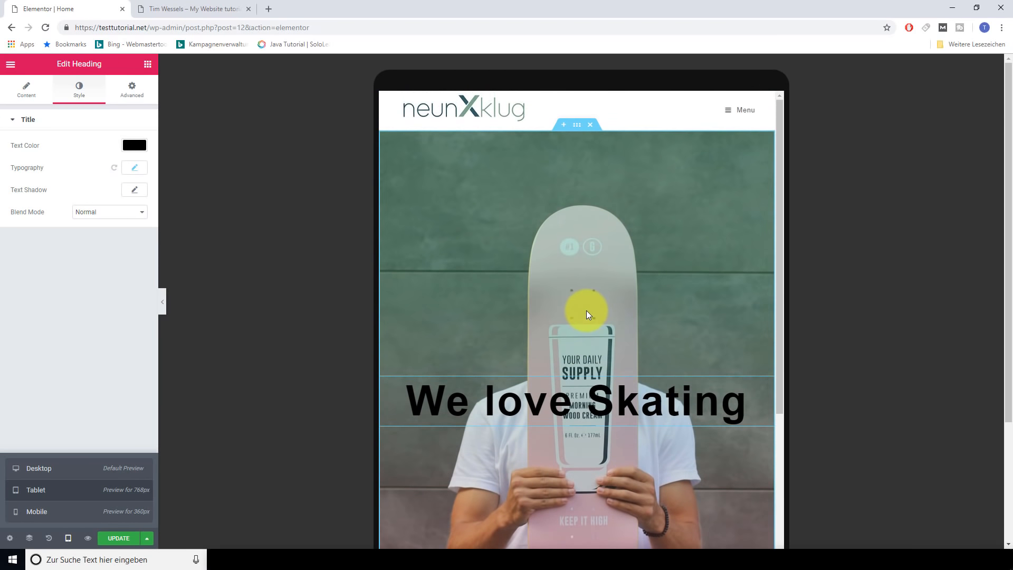
double_click(504, 401)
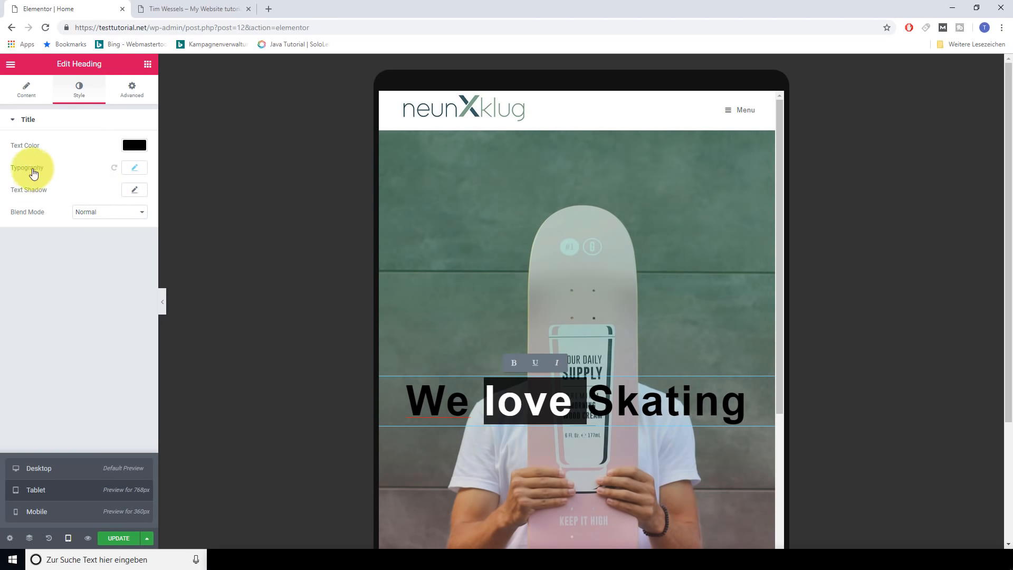
click(61, 169)
click(135, 168)
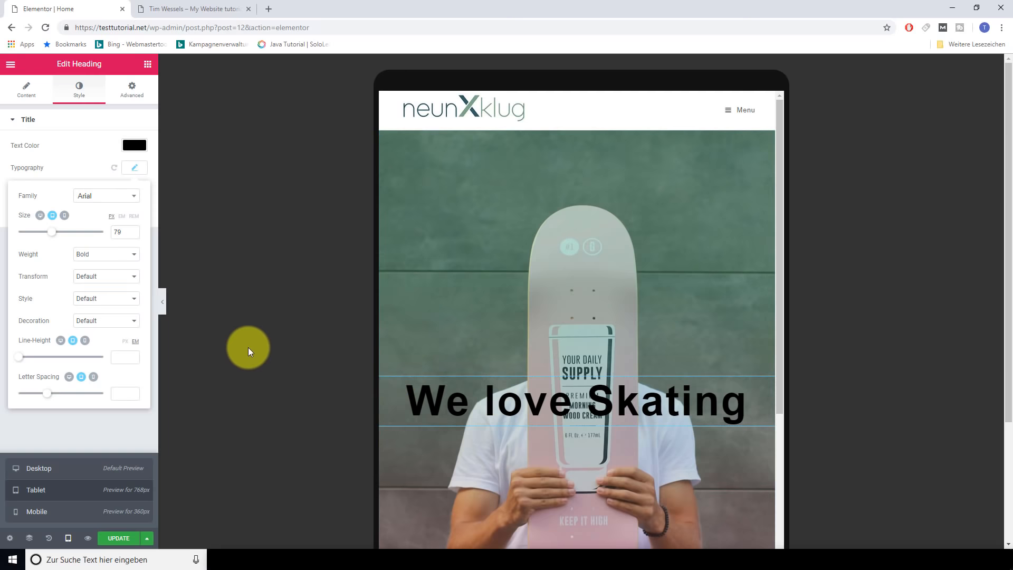
Open the heading's Advanced settings and expand its Responsive visibility options
click(131, 94)
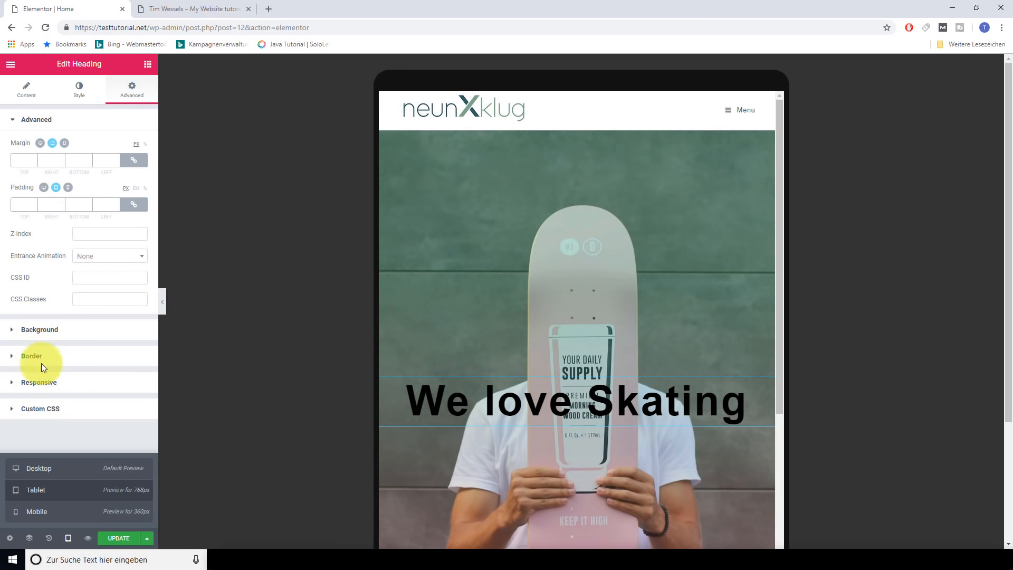
click(44, 340)
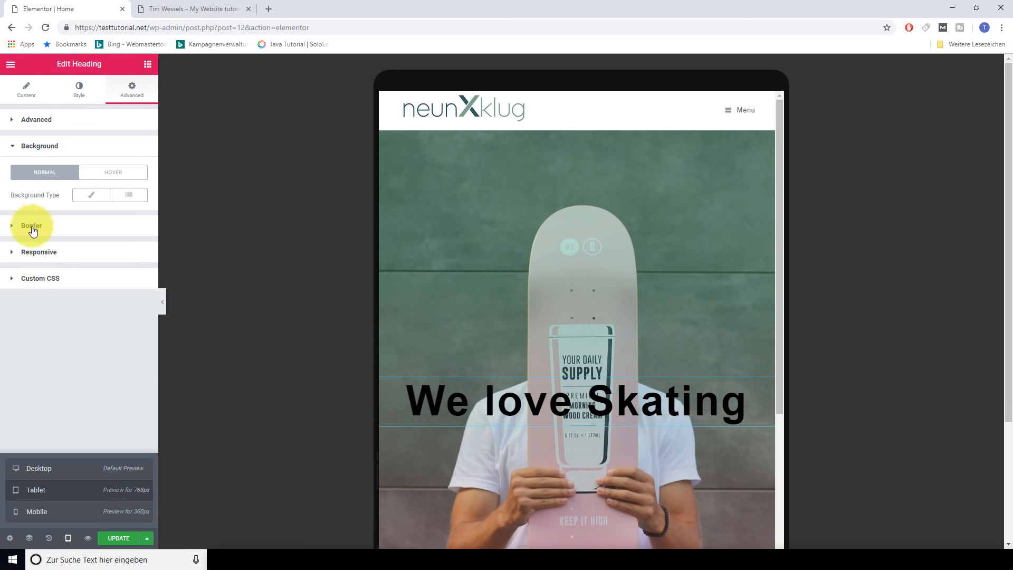
click(29, 226)
click(38, 316)
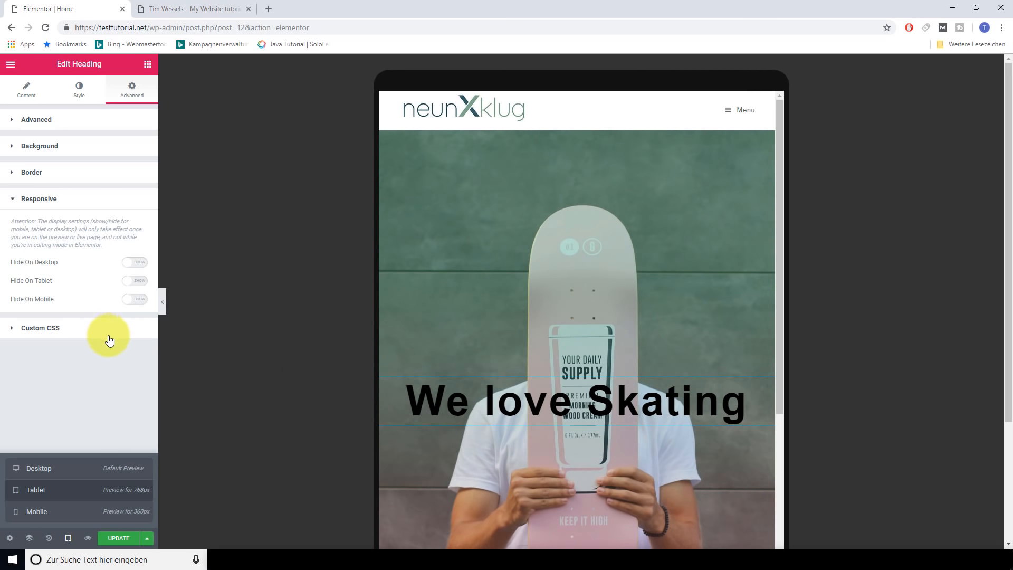
In Mobile preview, turn on Hide On Mobile for the heading and update the page
click(32, 514)
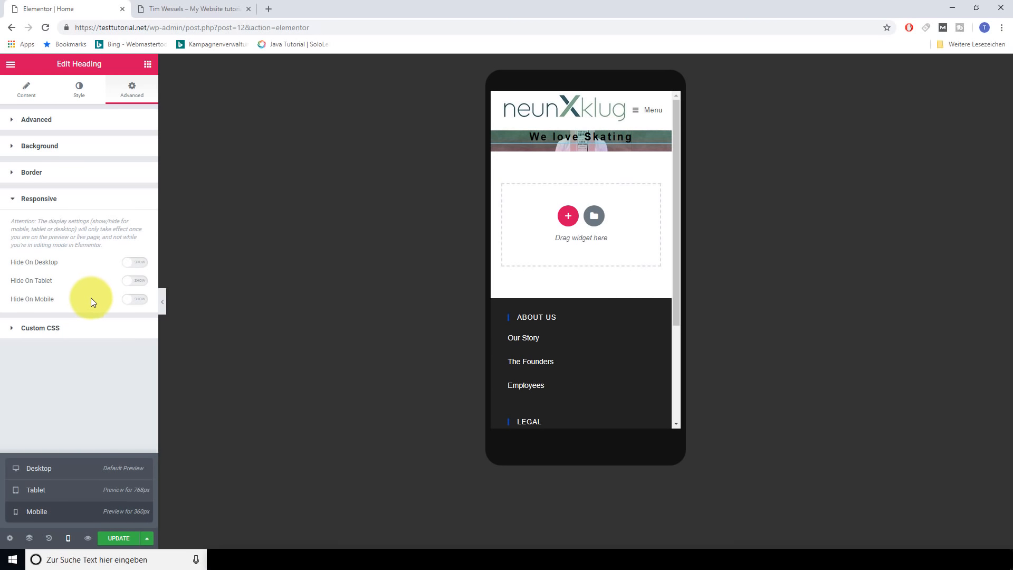
click(140, 299)
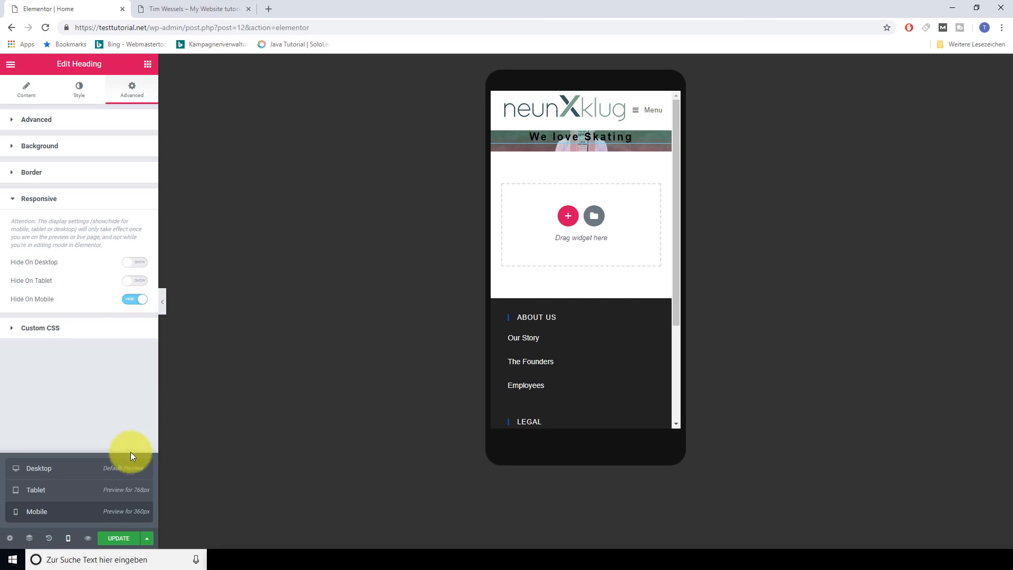
click(119, 538)
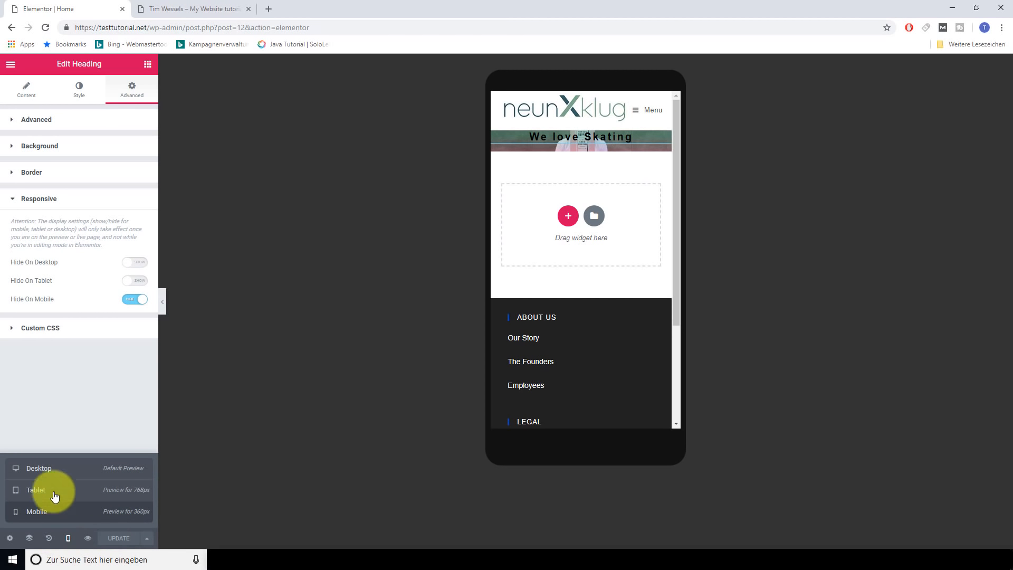
Return to Desktop preview and drag a Button widget below the 'We love Skating' heading
click(41, 471)
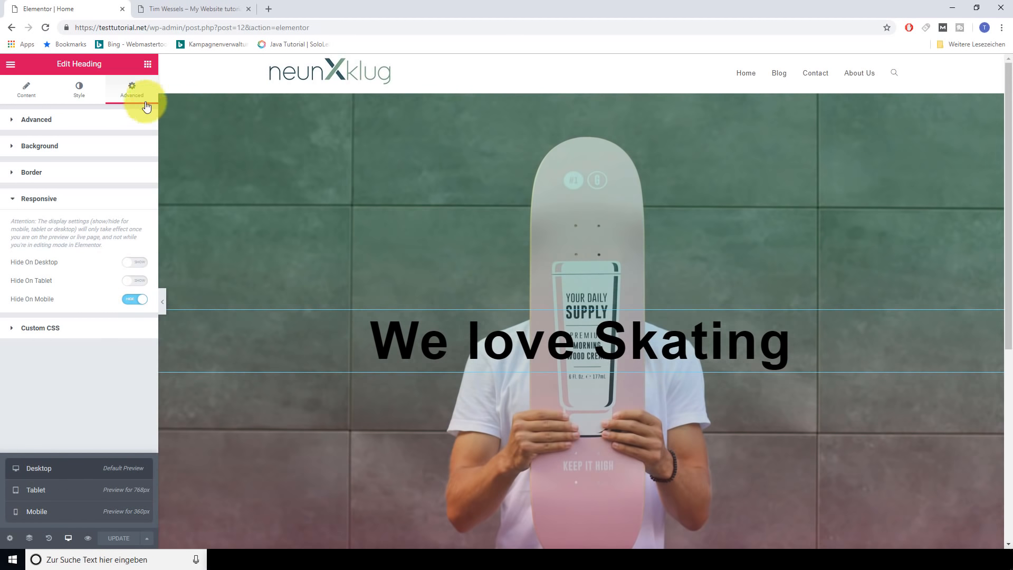
click(148, 65)
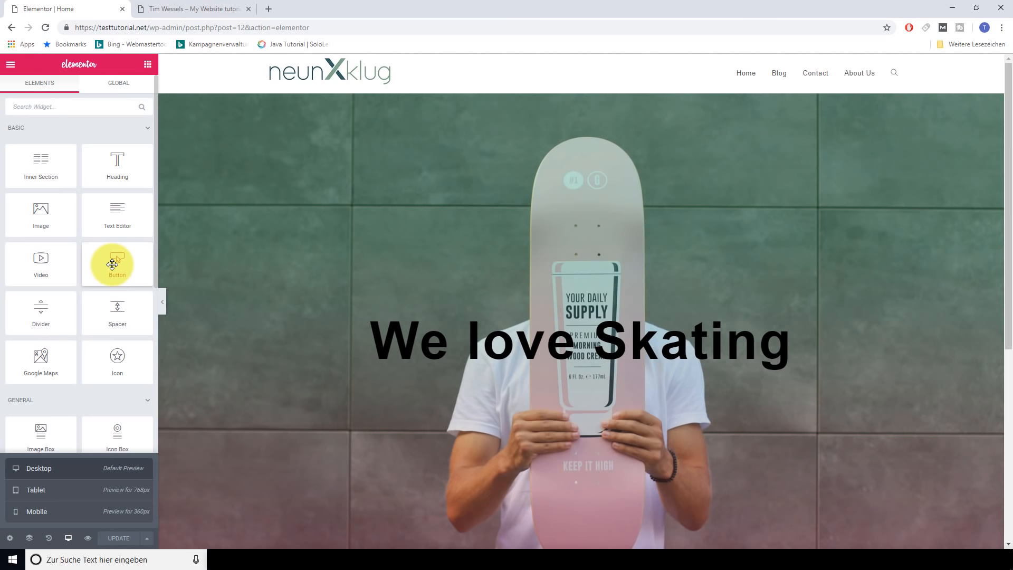
drag(112, 264, 577, 372)
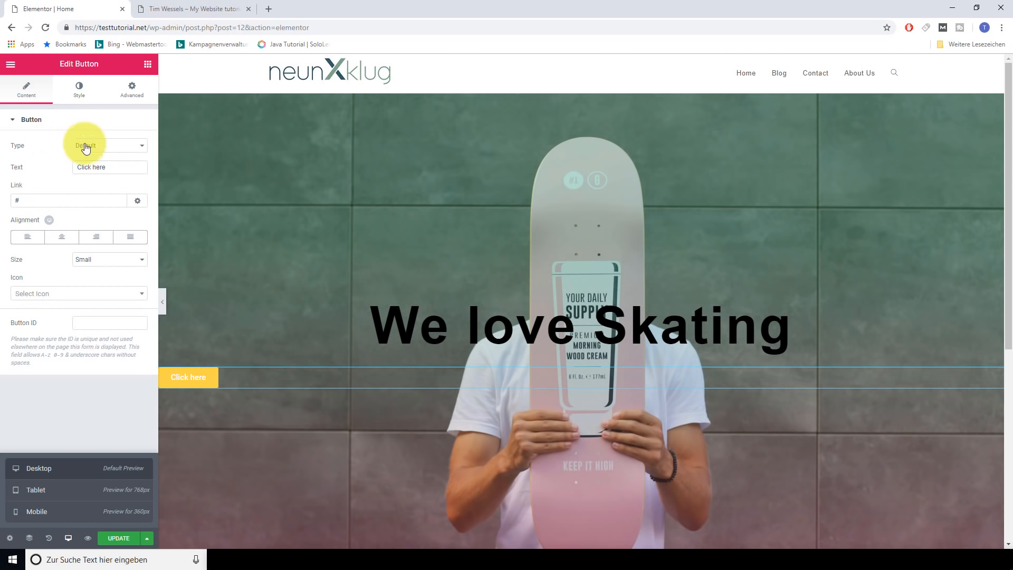
Set the button type to Info, its text to 'Start Now' and its link to youtube.com
click(136, 148)
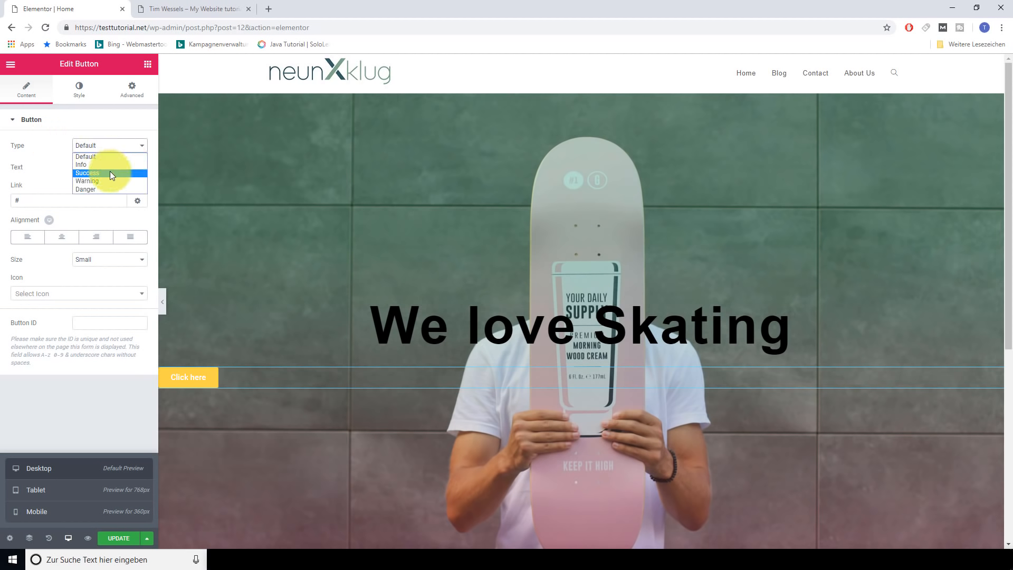
click(97, 166)
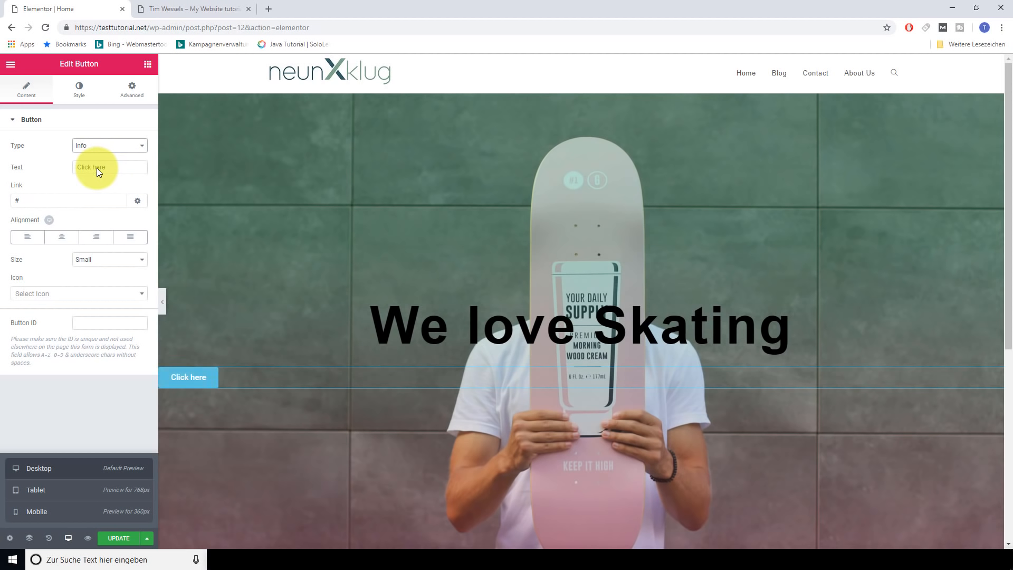
drag(119, 166, 18, 156)
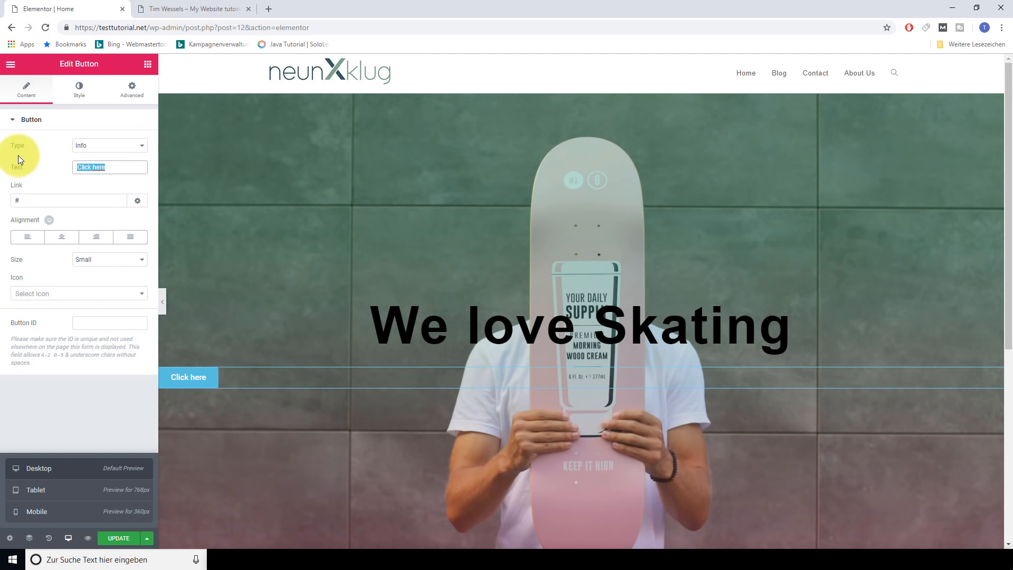
text(Start Now)
click(60, 200)
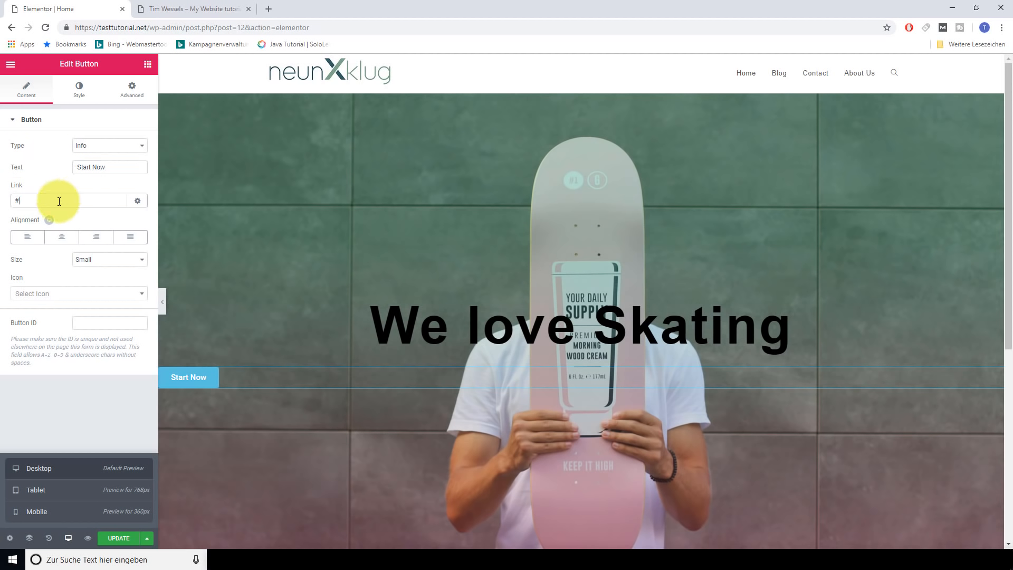
key(BackSpace)
text(you)
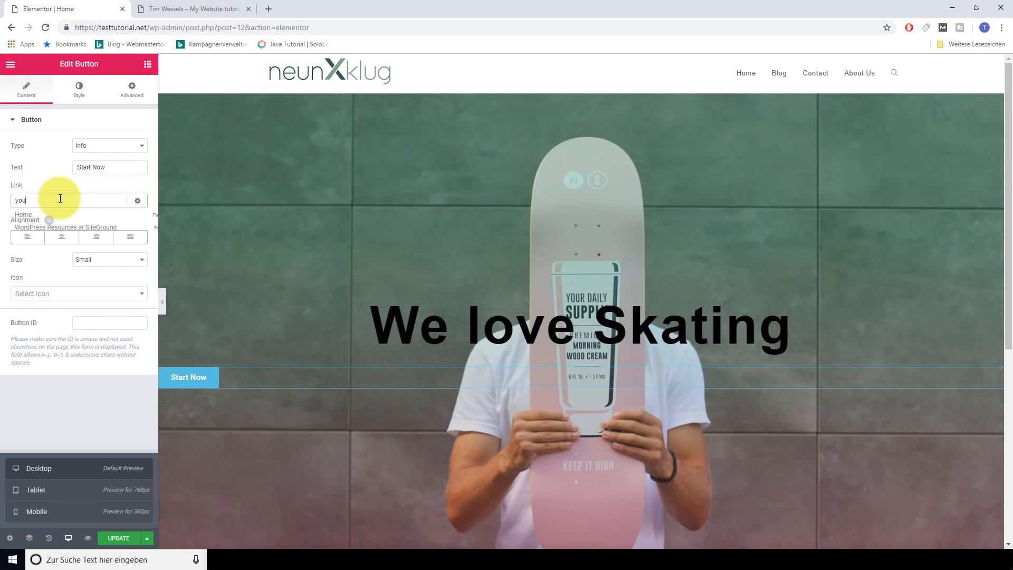
text(tube.com)
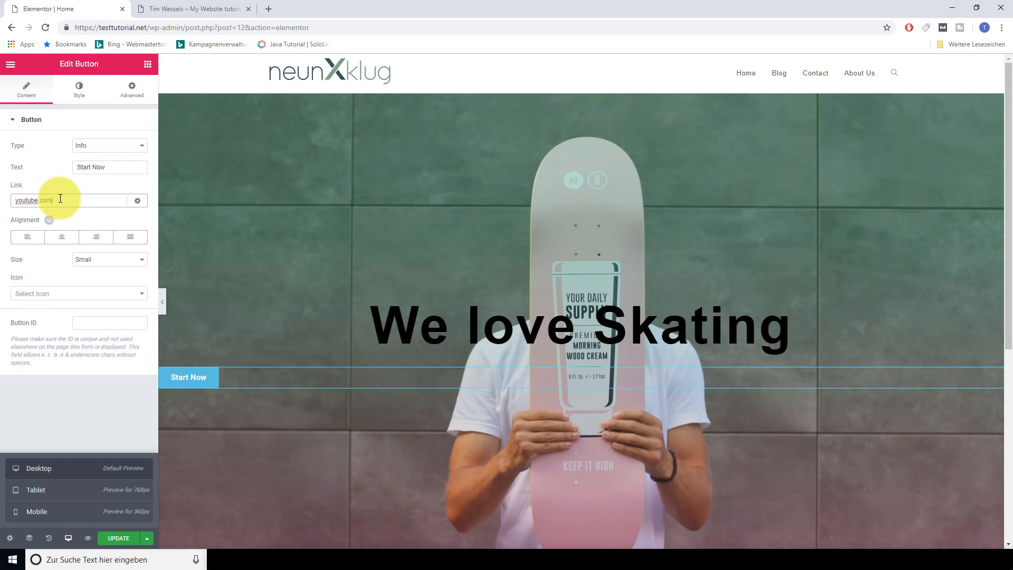
Center the button, make it Large, and add an anchor icon after the text with spacing 15
click(64, 238)
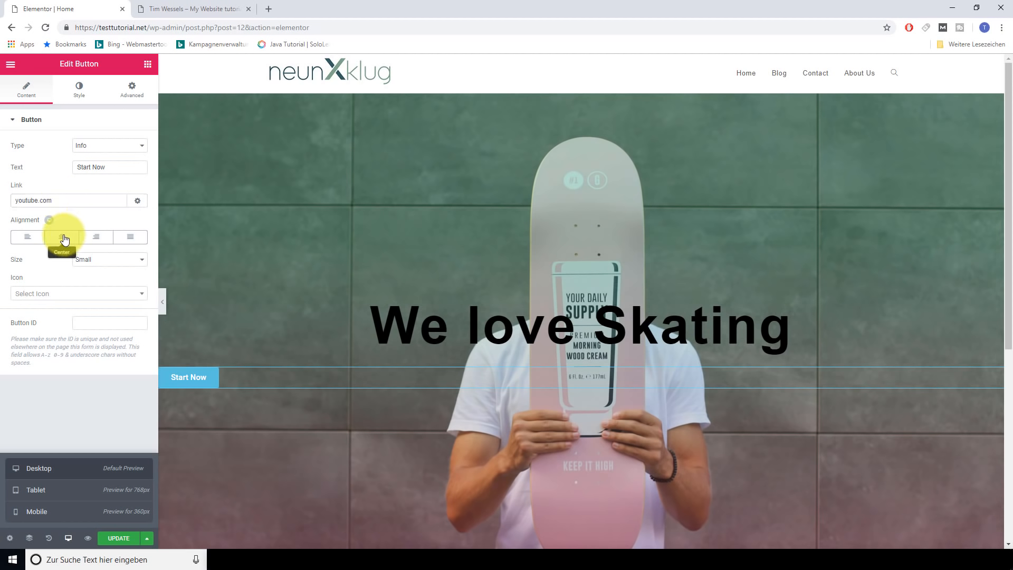
click(148, 267)
click(104, 294)
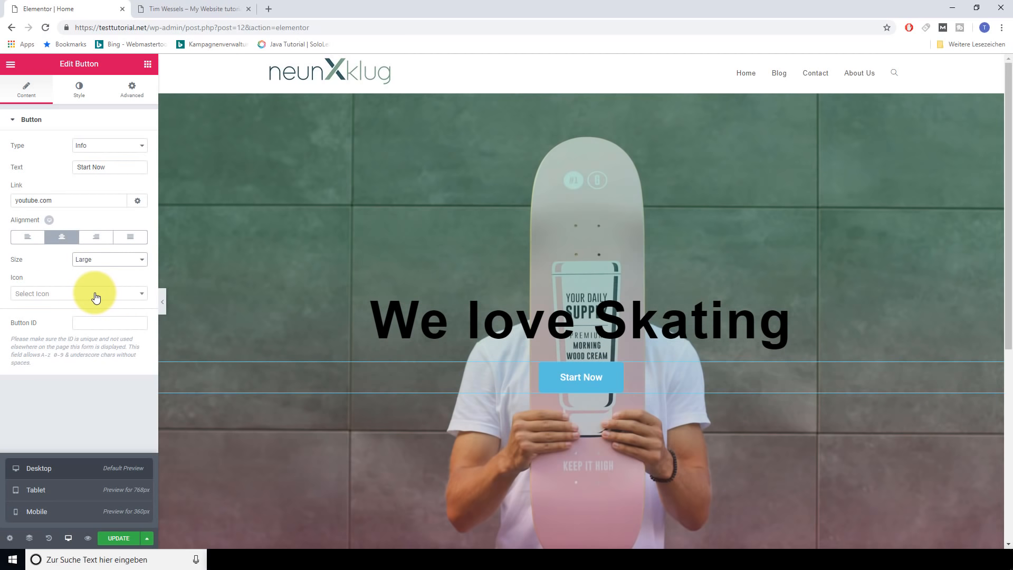
click(90, 294)
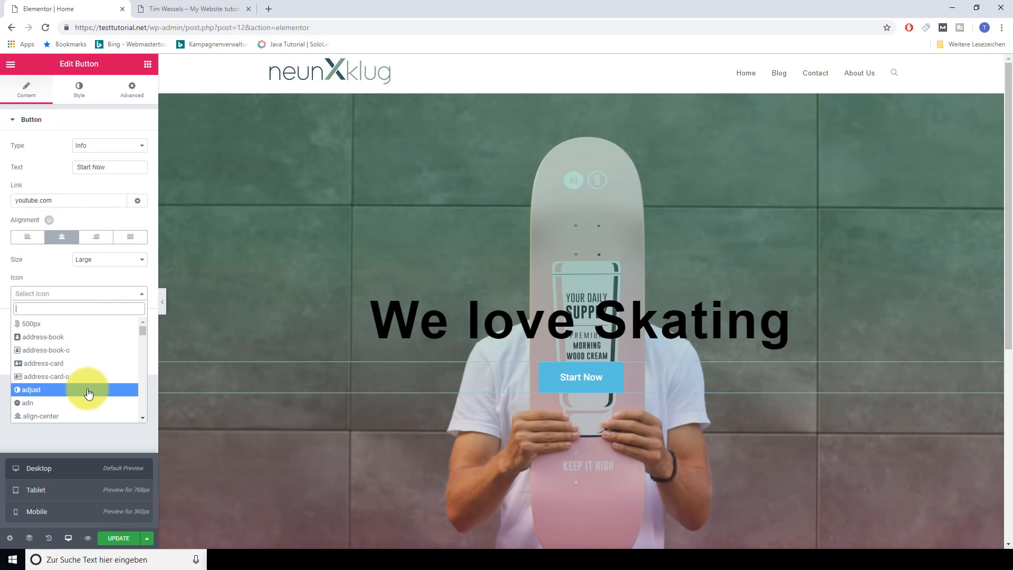
scroll(82, 389, down, 3)
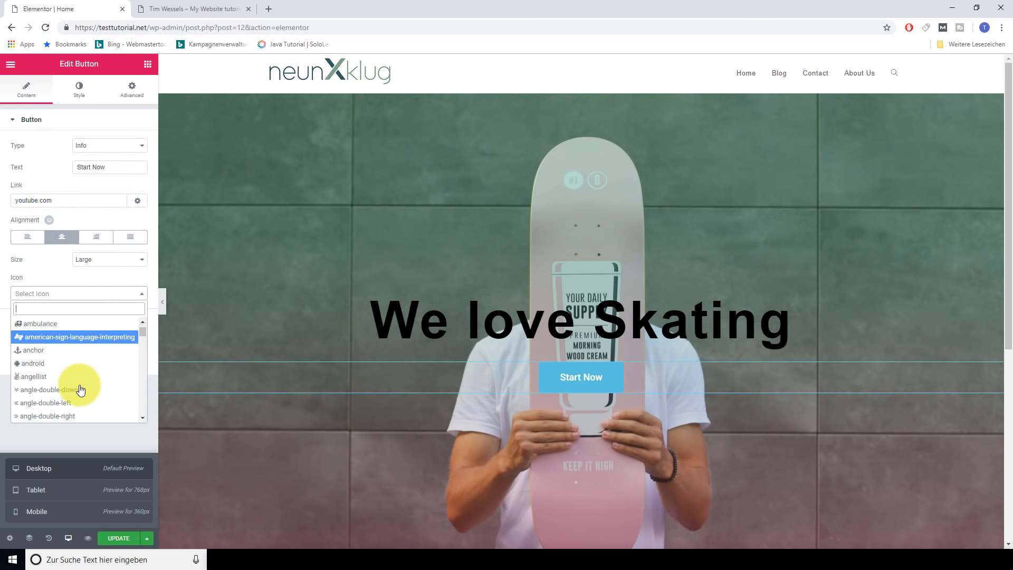
click(51, 352)
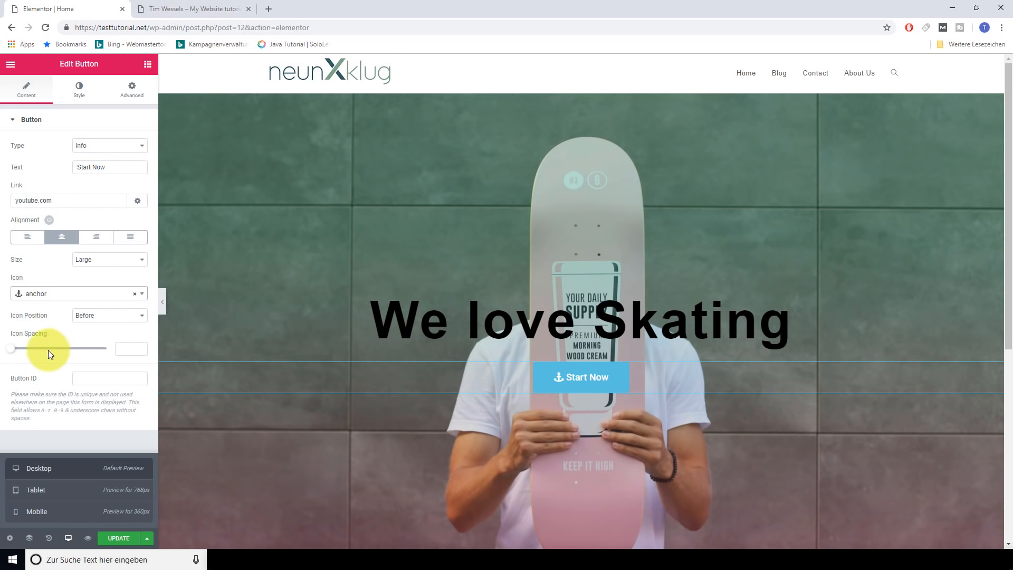
click(120, 315)
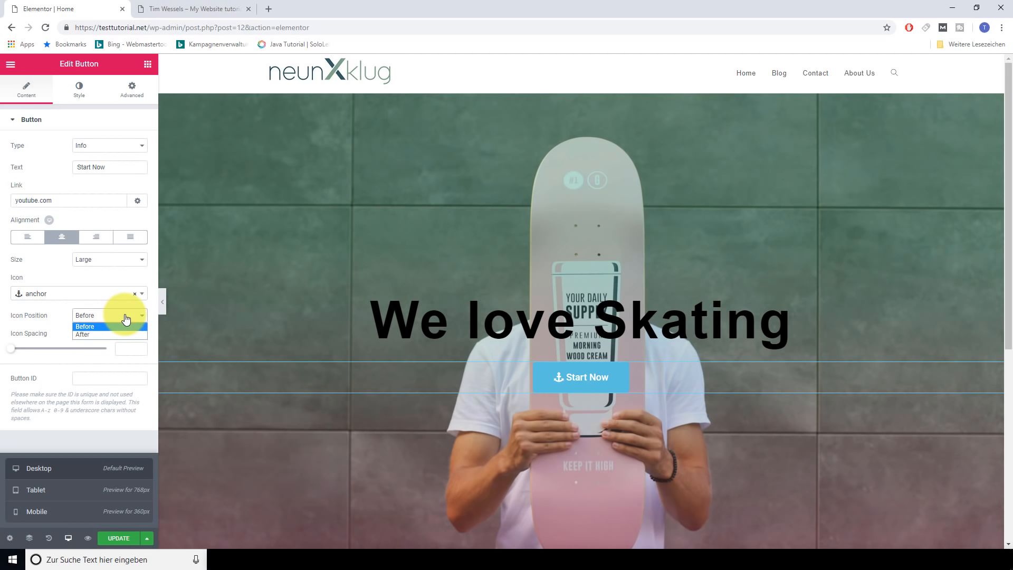
click(103, 335)
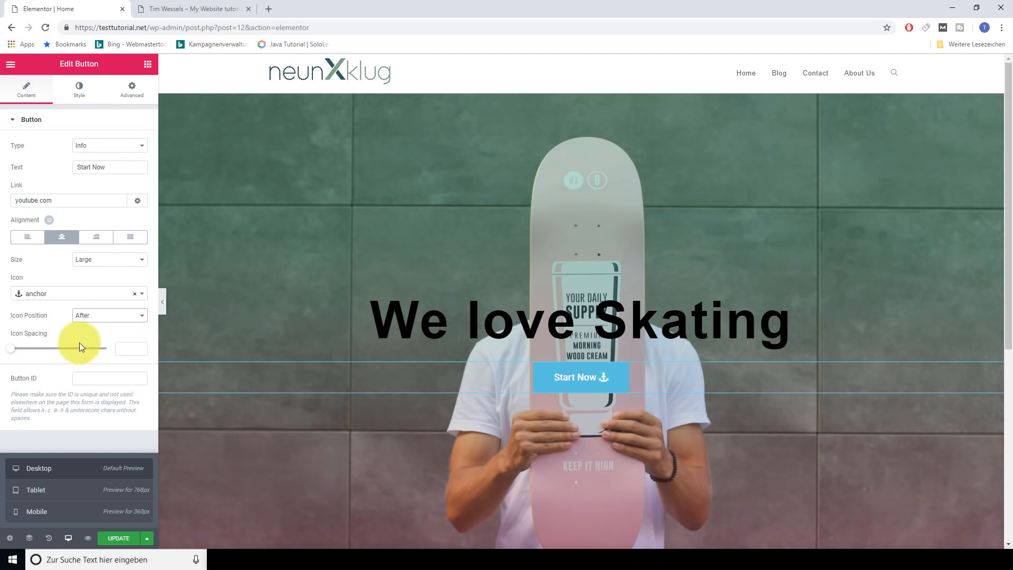
drag(13, 350, 43, 355)
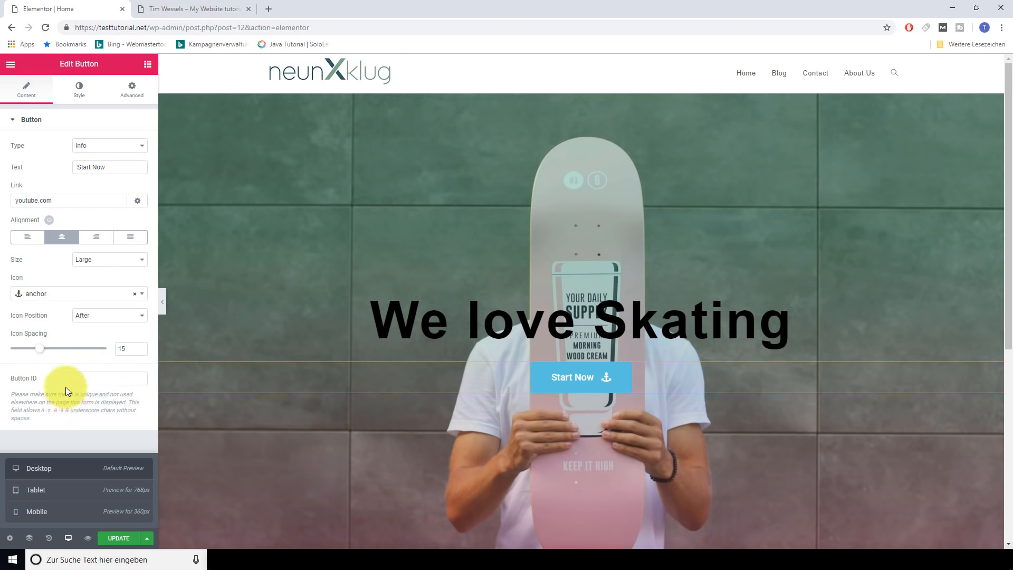
Give the Start Now button a black background in its Normal style
click(80, 99)
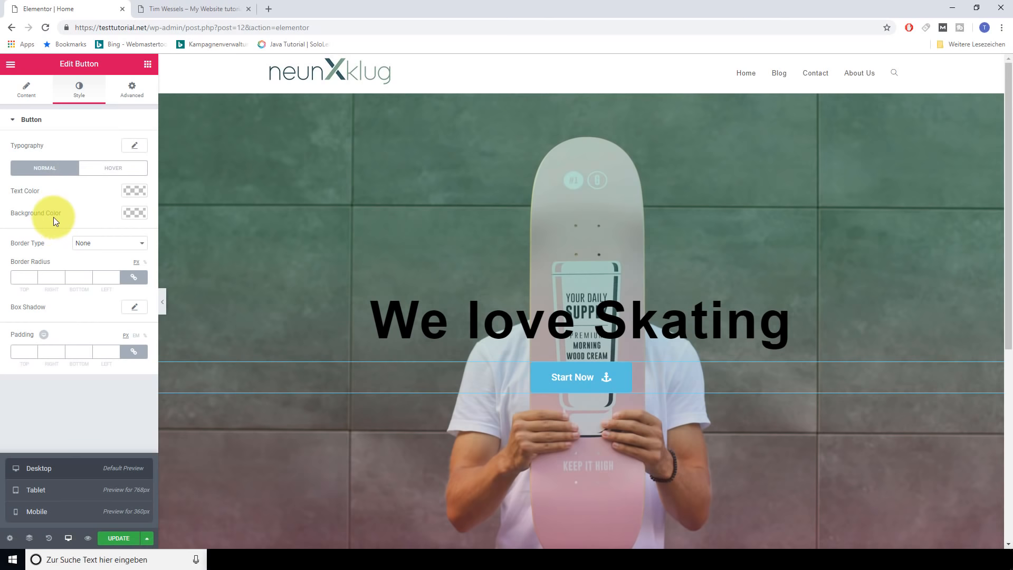
click(129, 213)
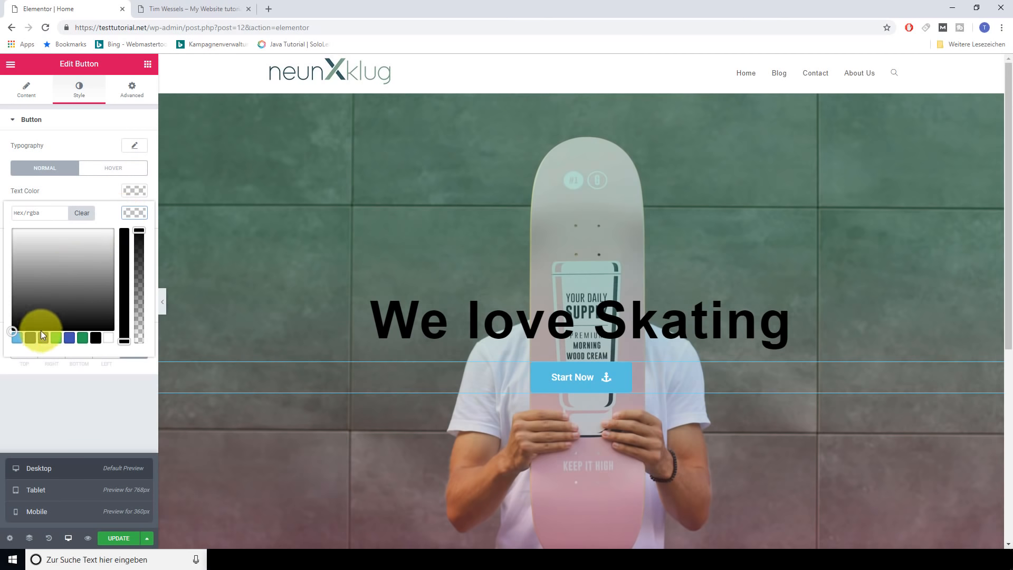
click(92, 337)
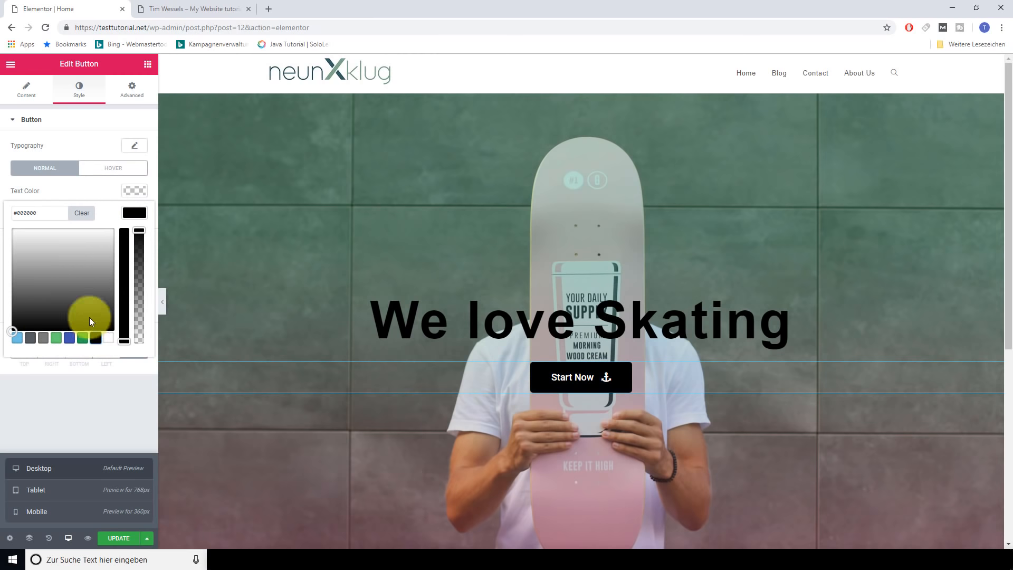
click(103, 191)
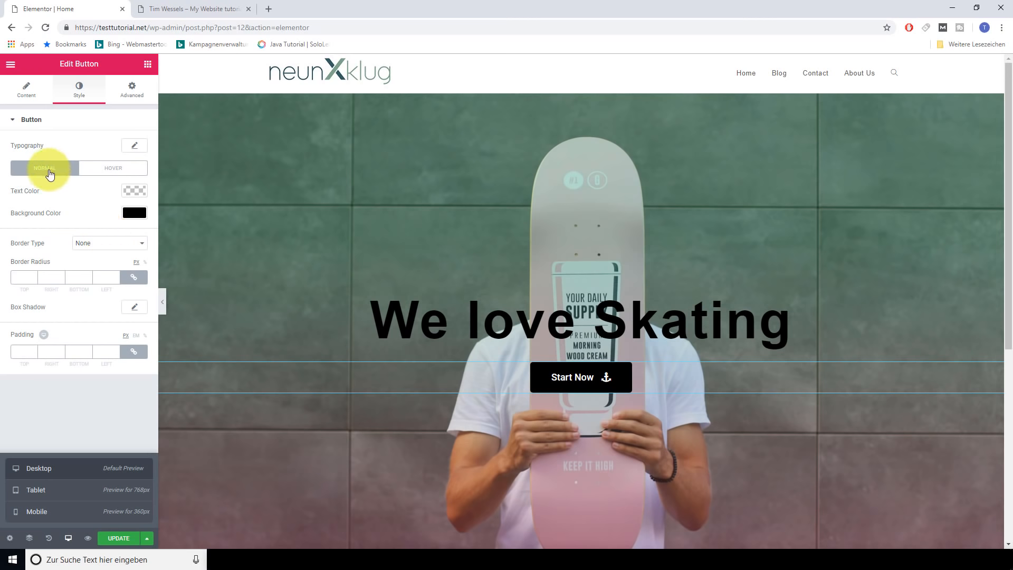
Set the hover state to black text on a #ffffff background, then collapse the Button section
click(113, 173)
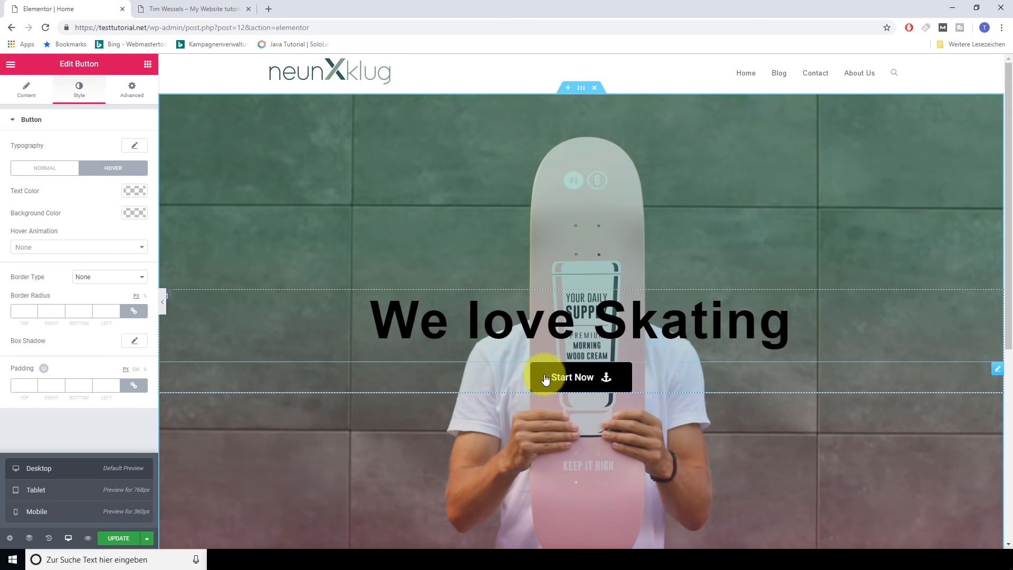
click(131, 192)
click(96, 316)
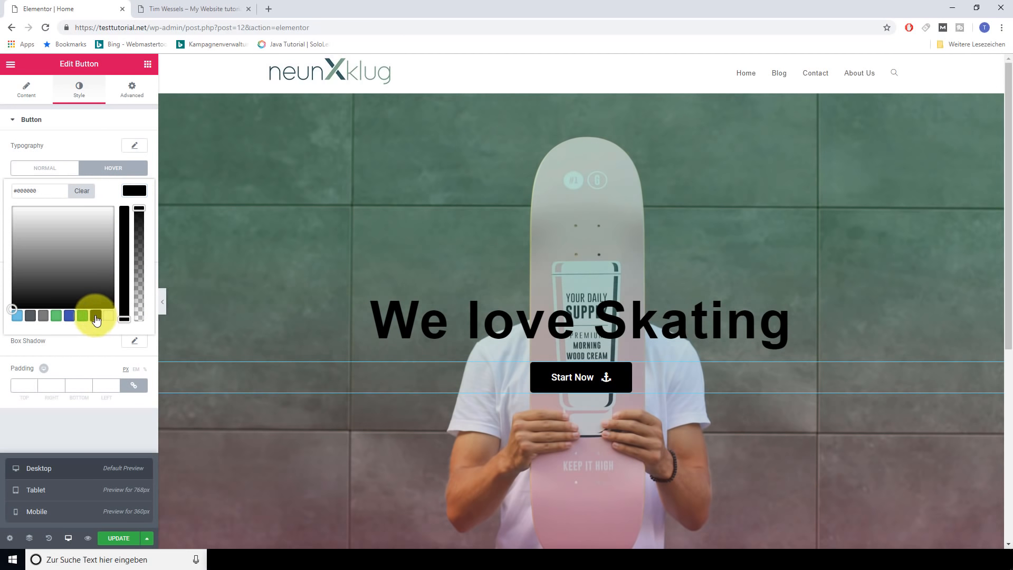
click(108, 185)
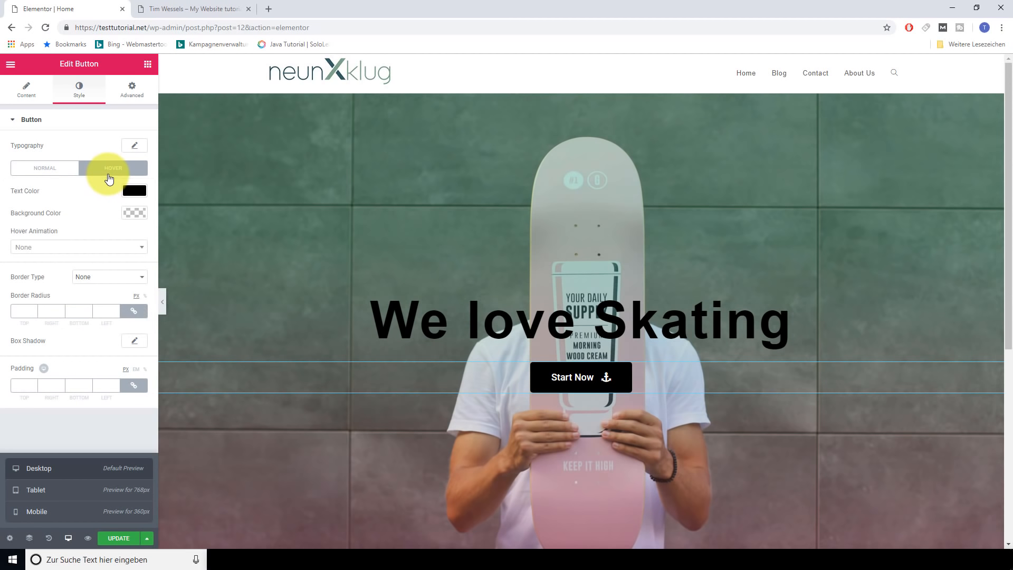
click(135, 214)
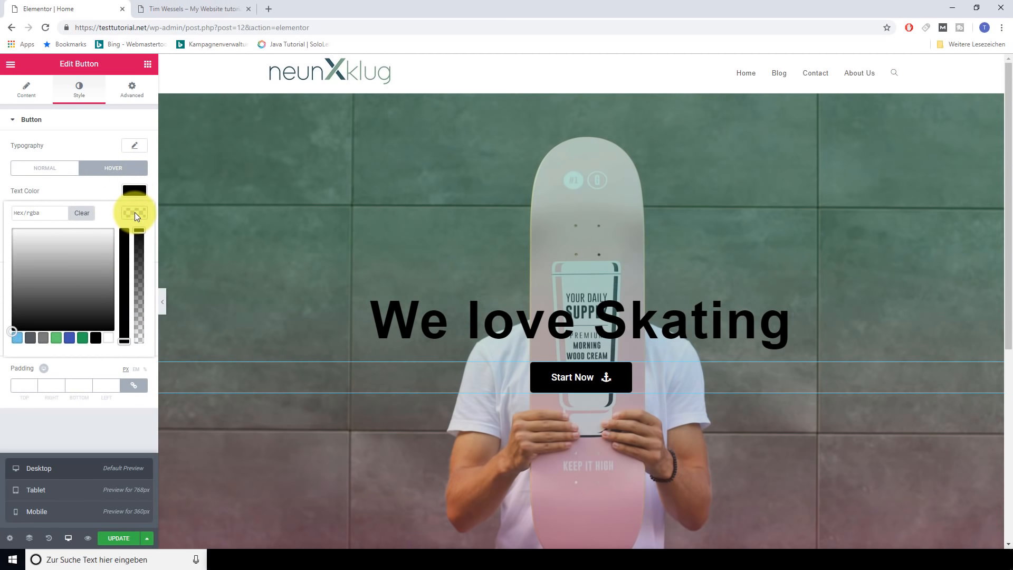
click(107, 340)
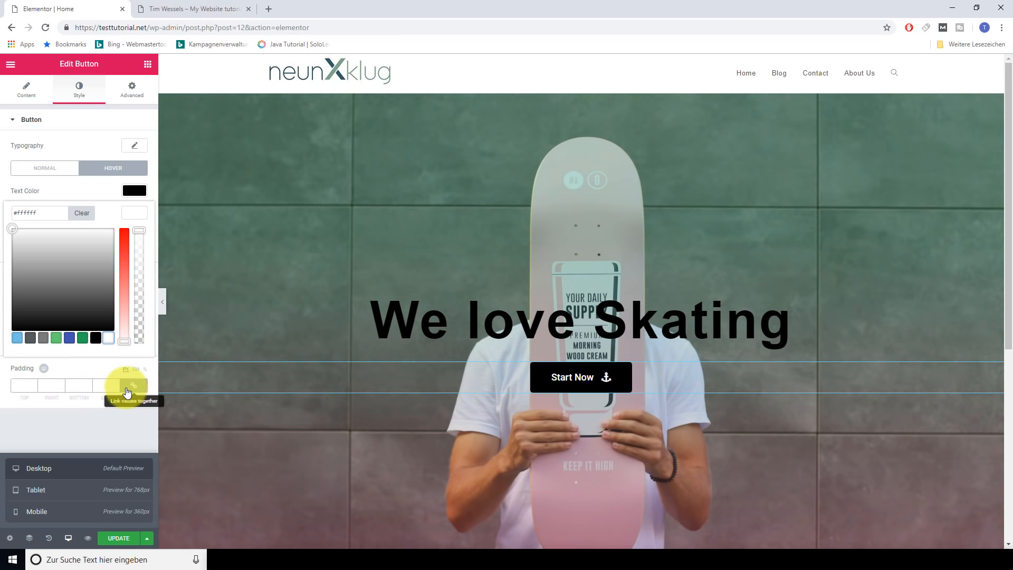
click(13, 123)
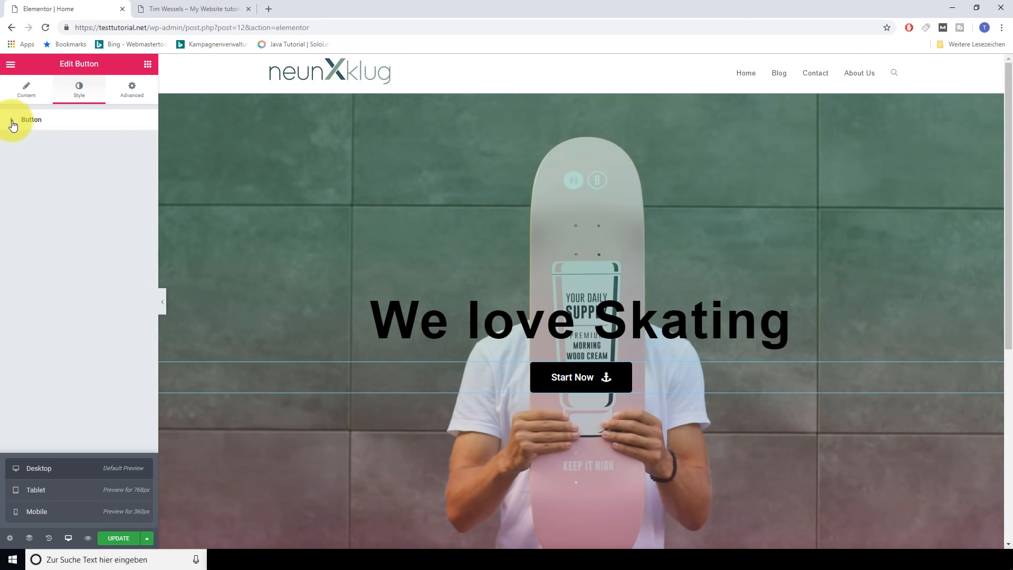
Review the button's Advanced Responsive options, then return to its Content settings
click(133, 88)
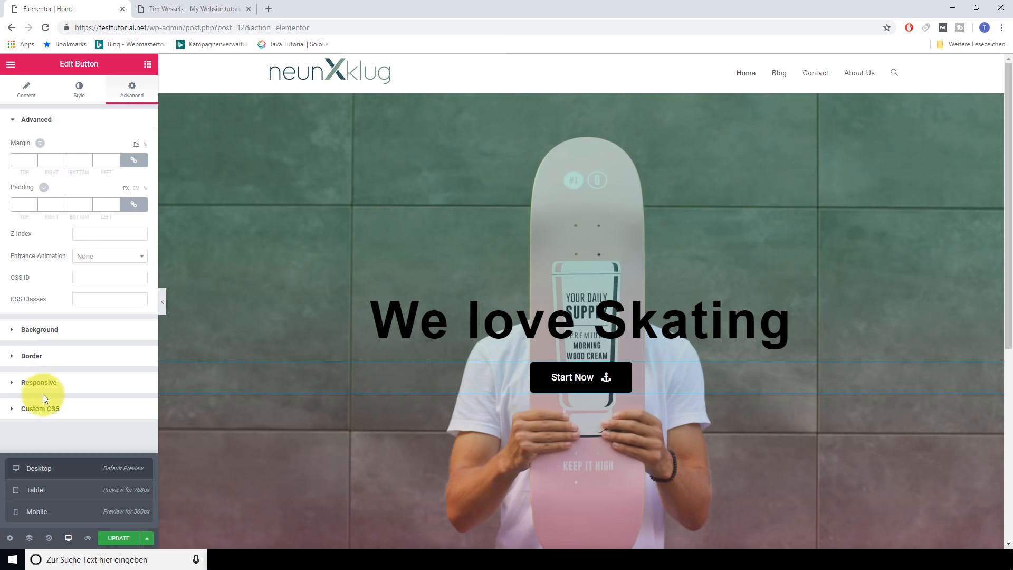
click(31, 383)
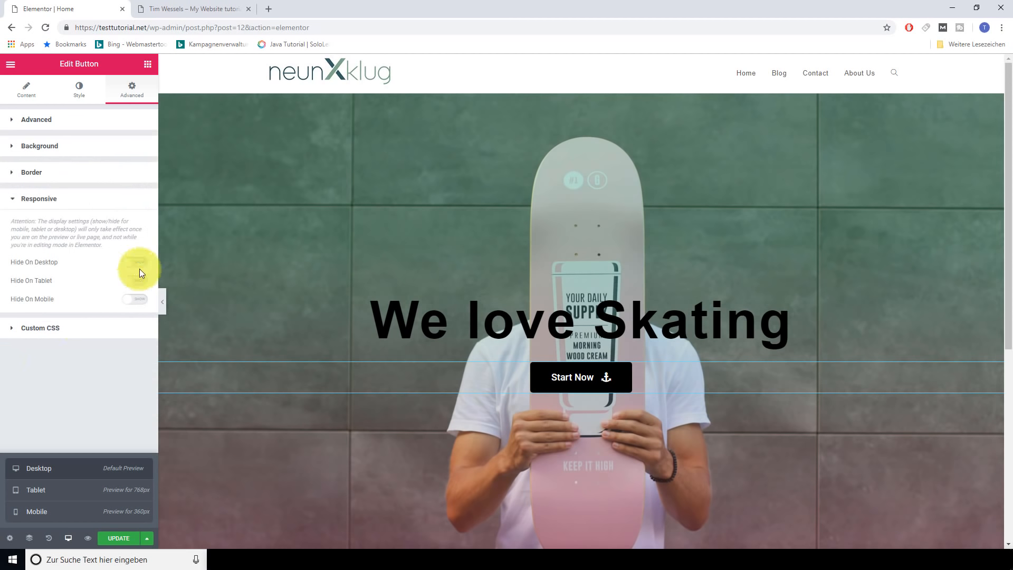
click(12, 205)
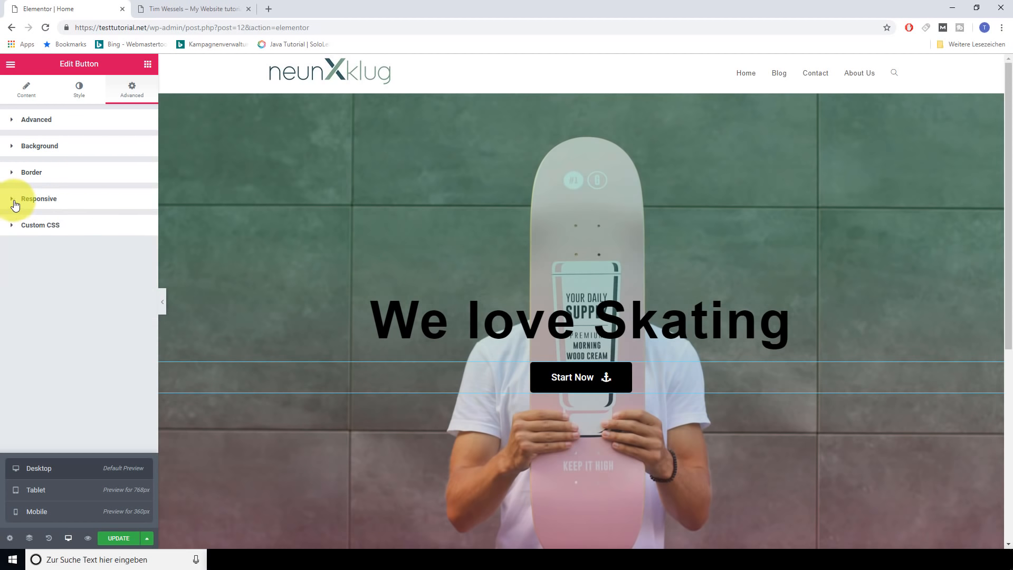
click(31, 86)
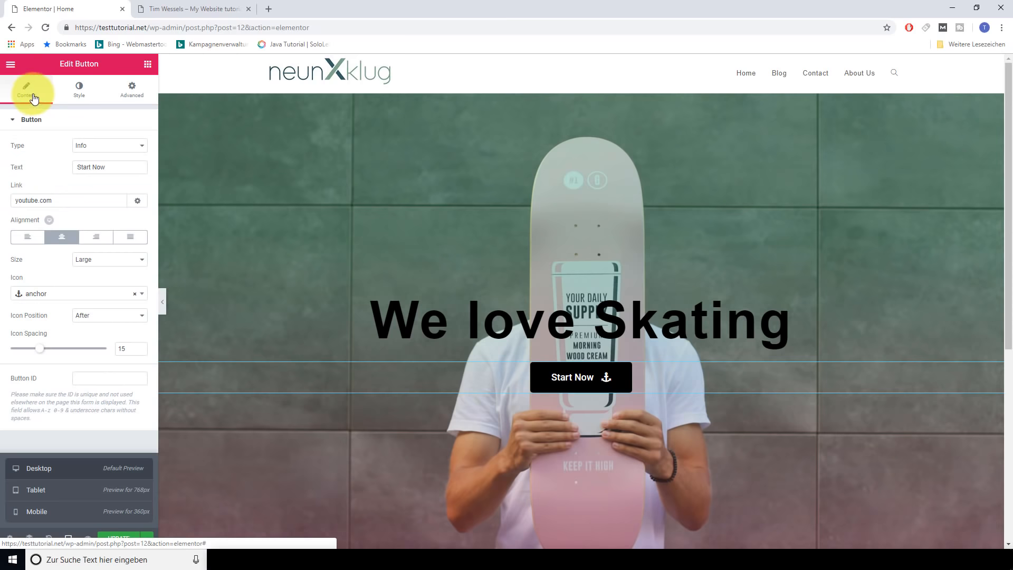
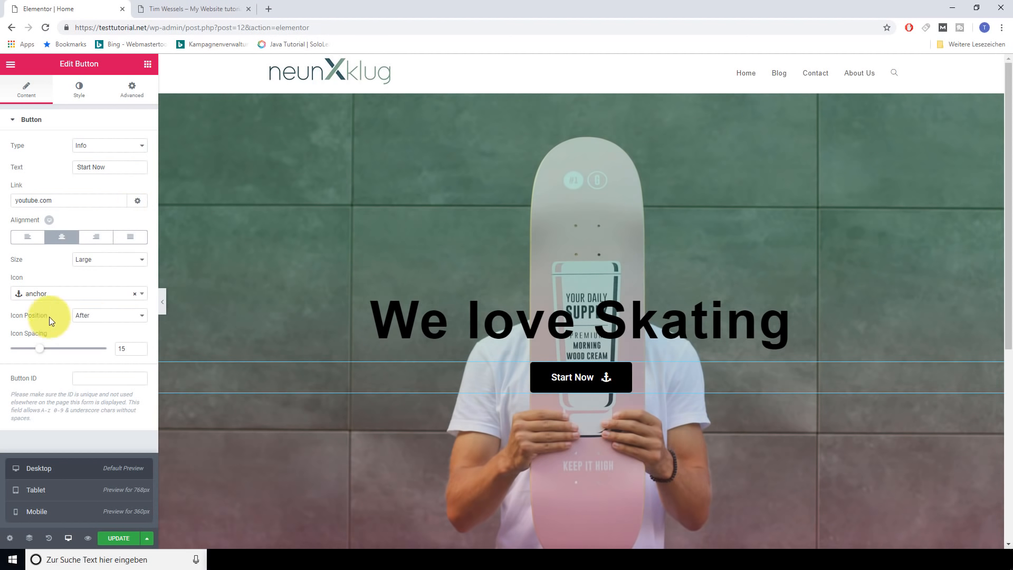
Return from the button settings to the Elementor Elements widget list
click(149, 66)
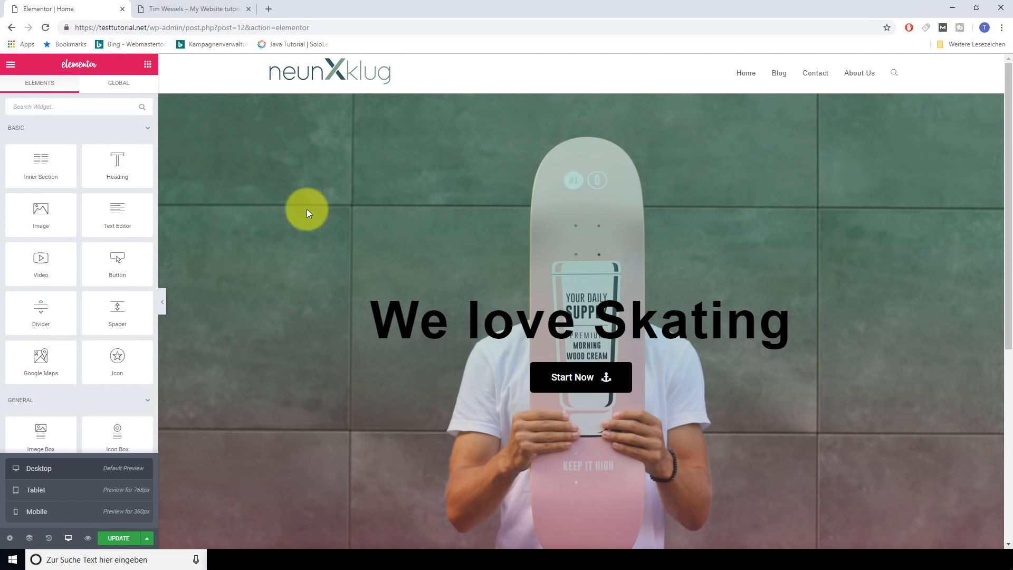
Add an empty two-column section below the skating hero and bring back the widget list
scroll(541, 385, down, 4)
scroll(539, 389, down, 1)
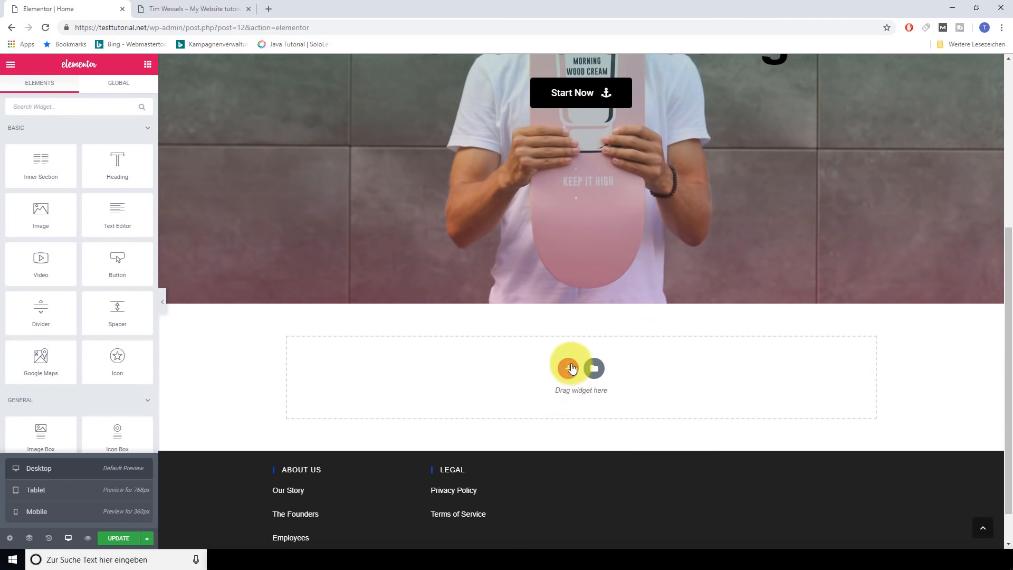
click(568, 369)
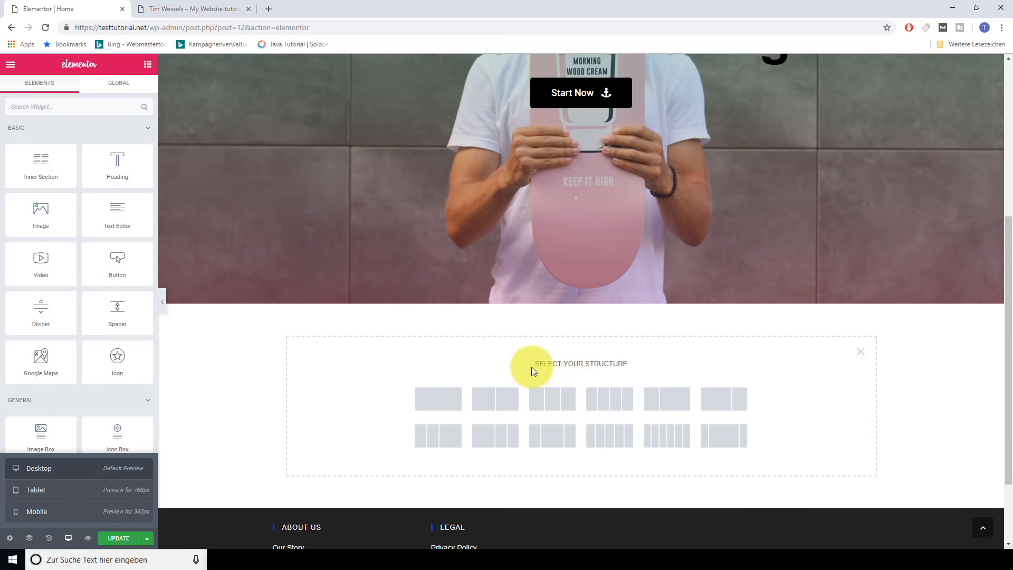
click(487, 406)
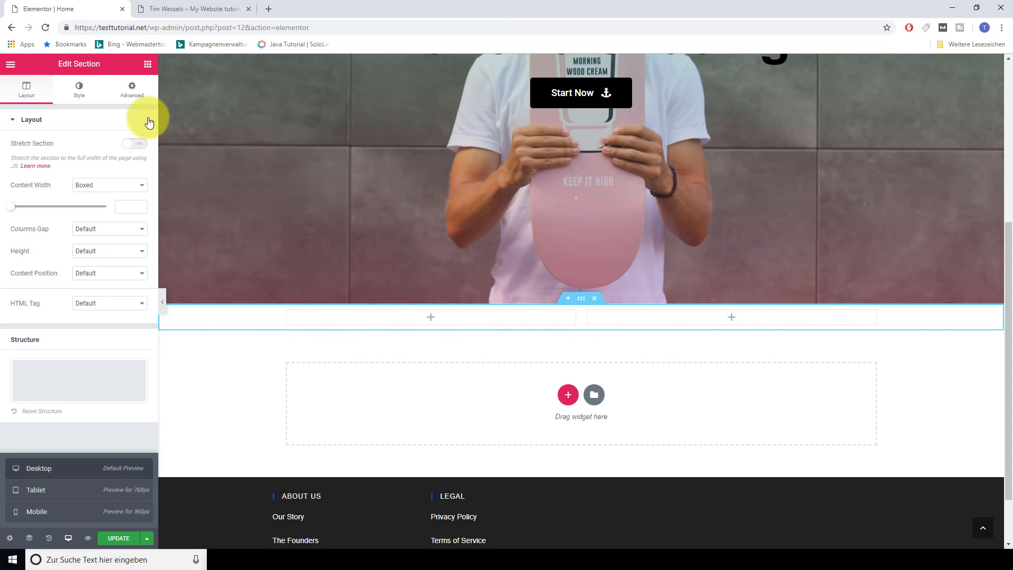
click(147, 65)
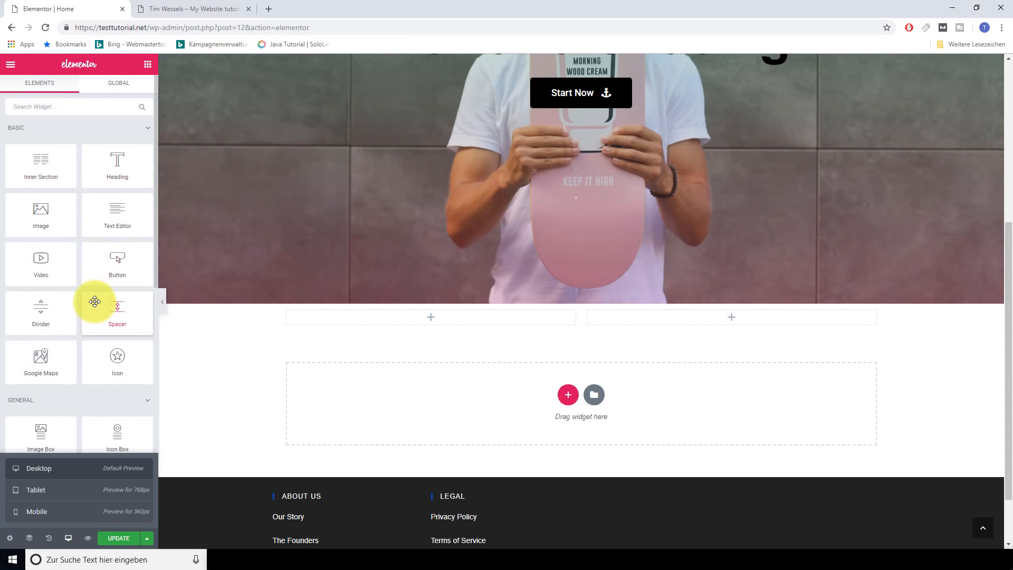
scroll(92, 300, down, 2)
scroll(88, 296, down, 3)
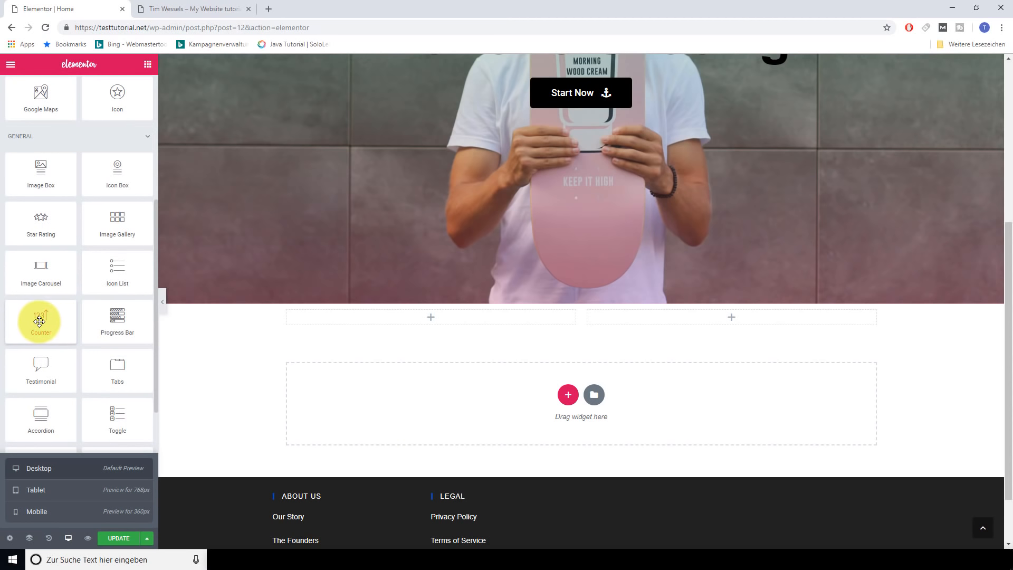
Place a Counter in the left column counting 5 to 1500 with no thousands separator
drag(39, 322, 426, 319)
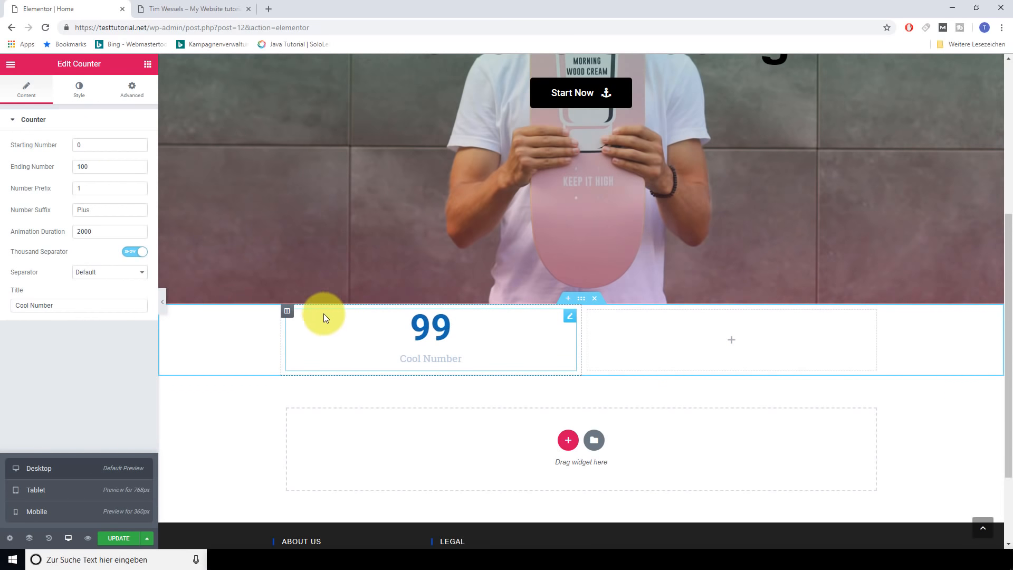
double_click(95, 147)
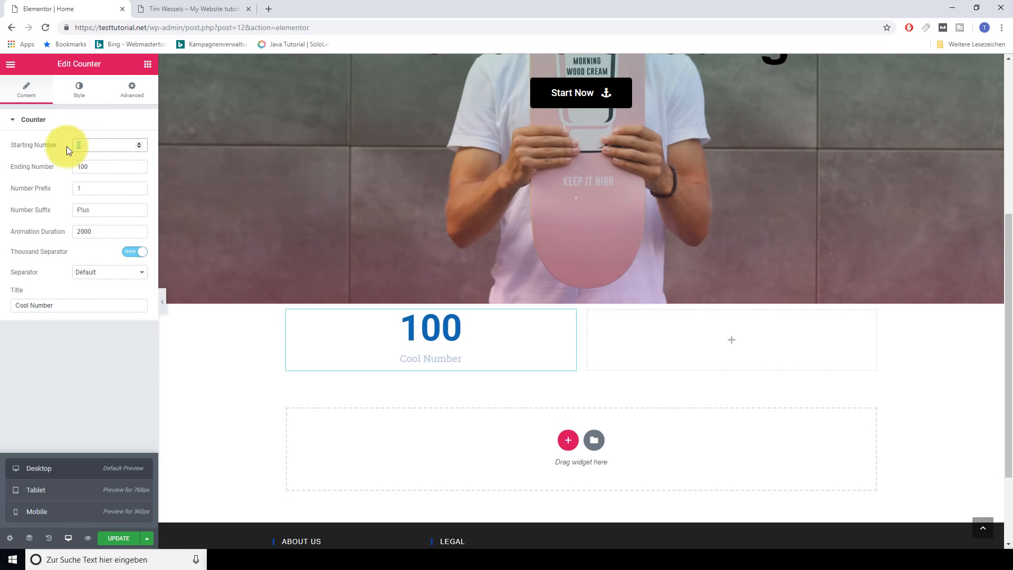
text(5)
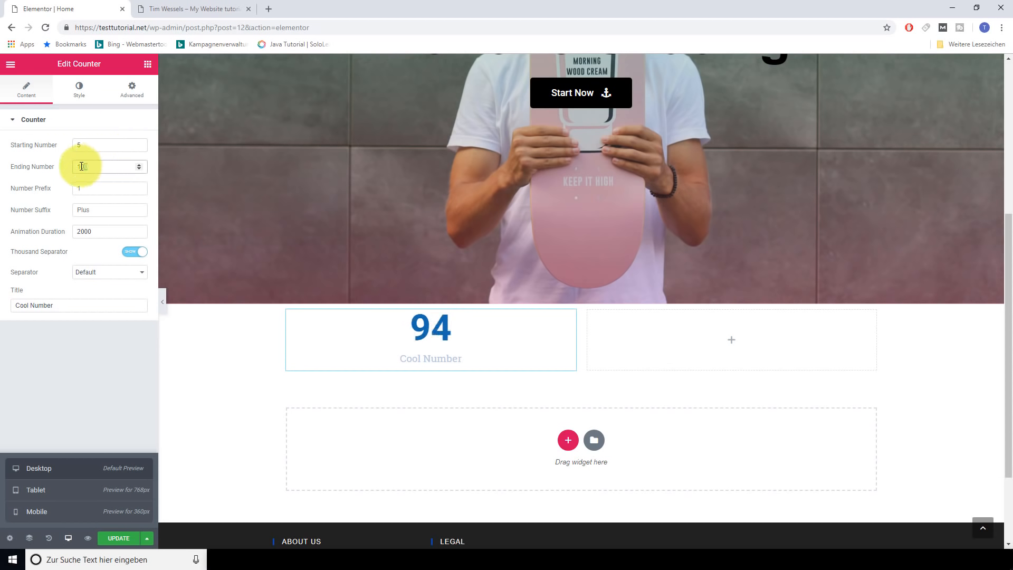
double_click(81, 166)
text(150)
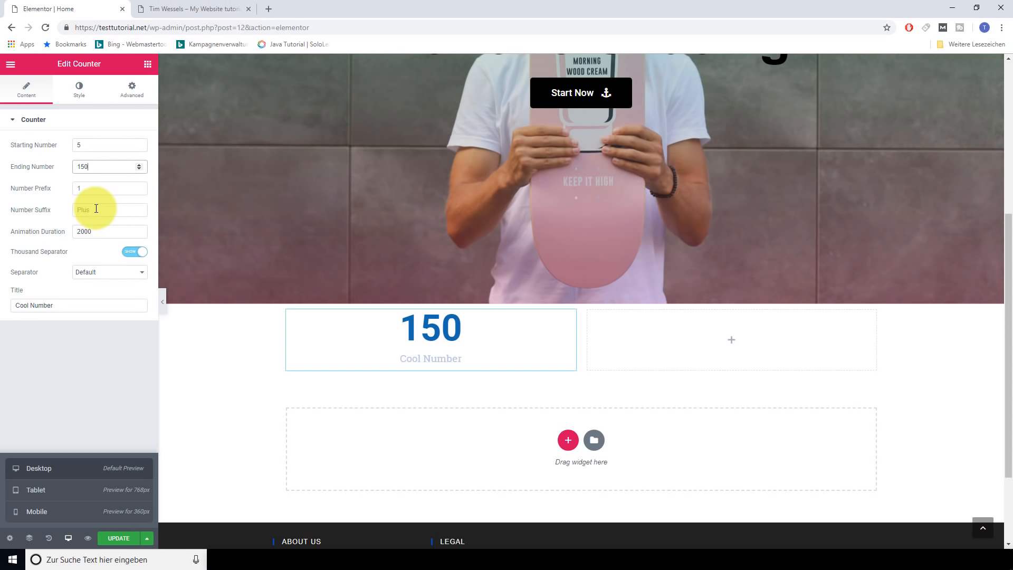
click(103, 232)
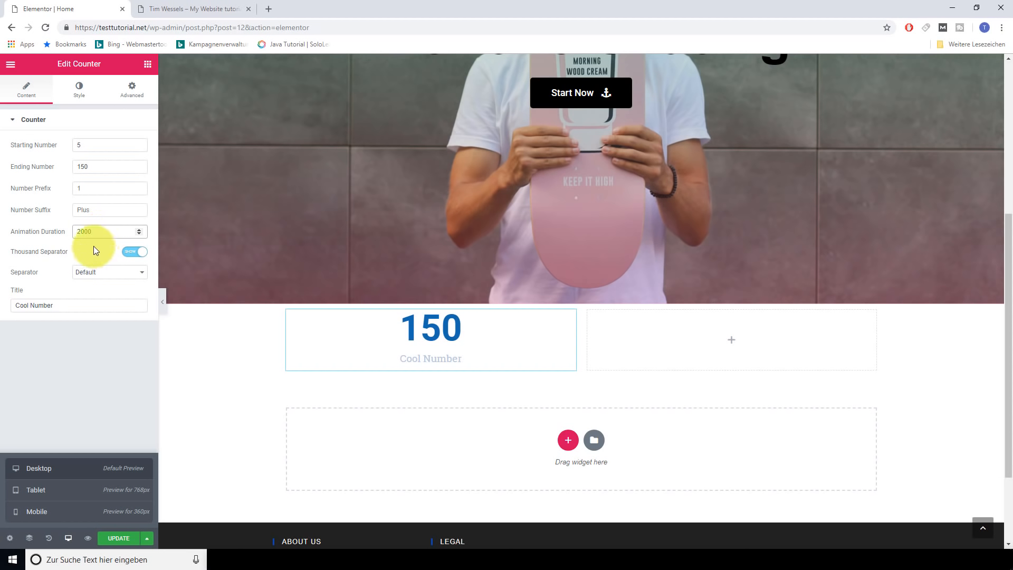
click(93, 245)
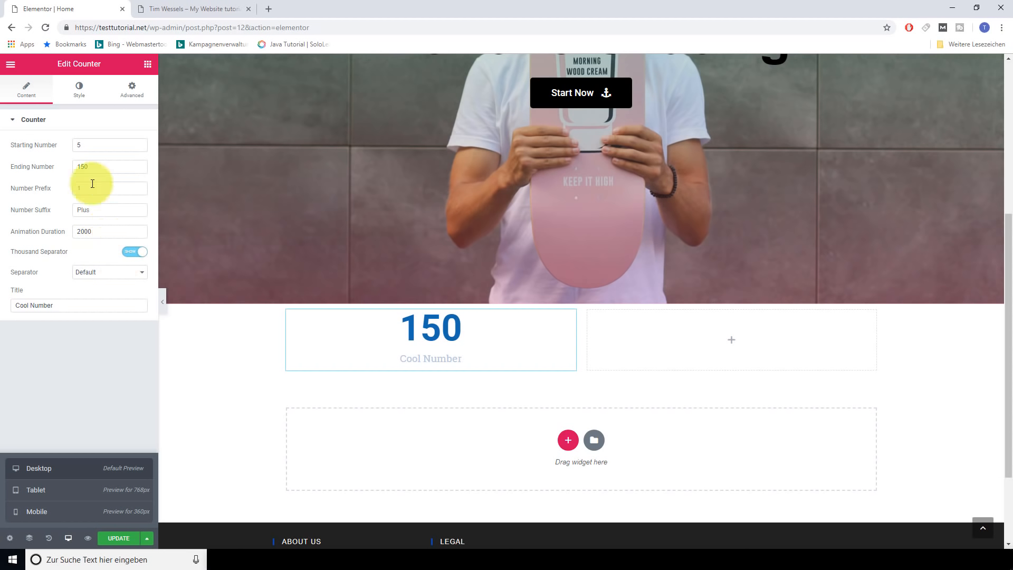
click(98, 167)
text(0)
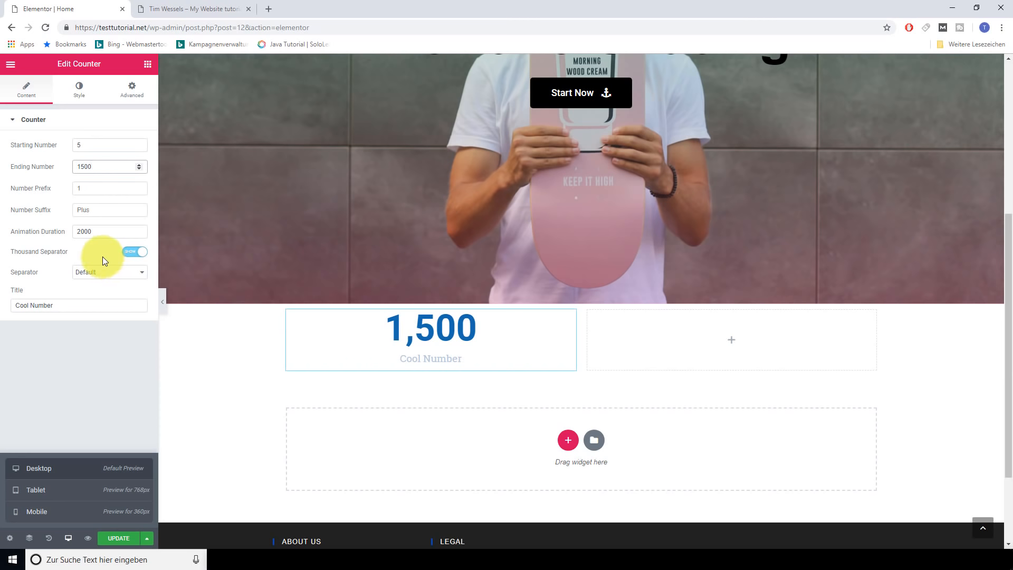
click(129, 252)
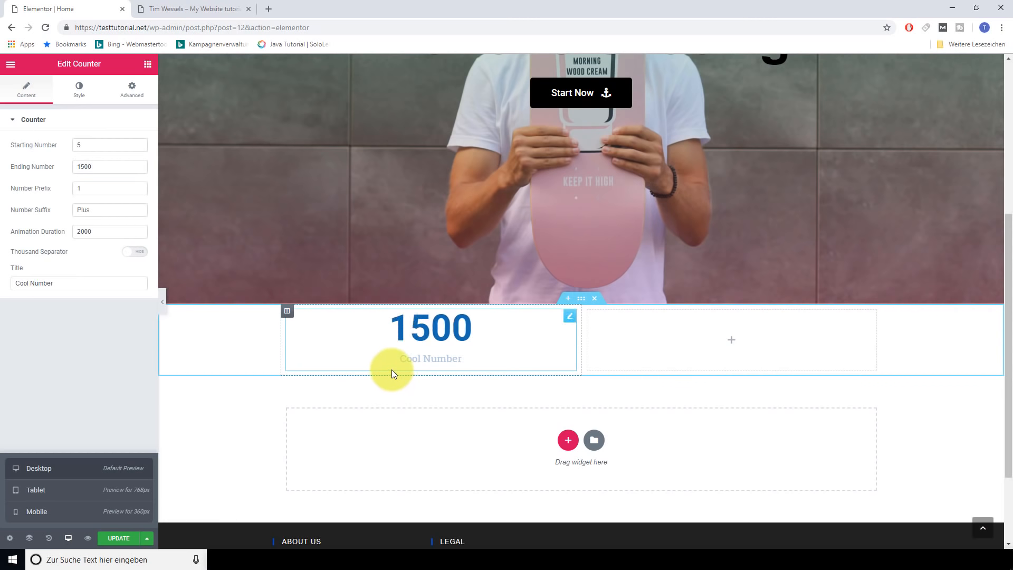
Title the counter 'Employees'
drag(64, 284, 4, 292)
text(Empo)
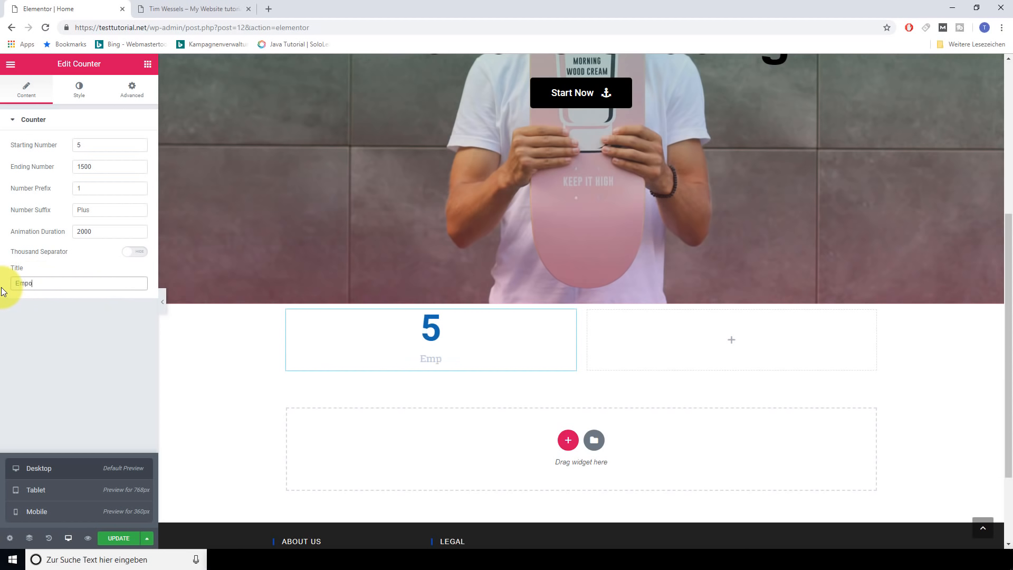
key(BackSpace)
text(loyees)
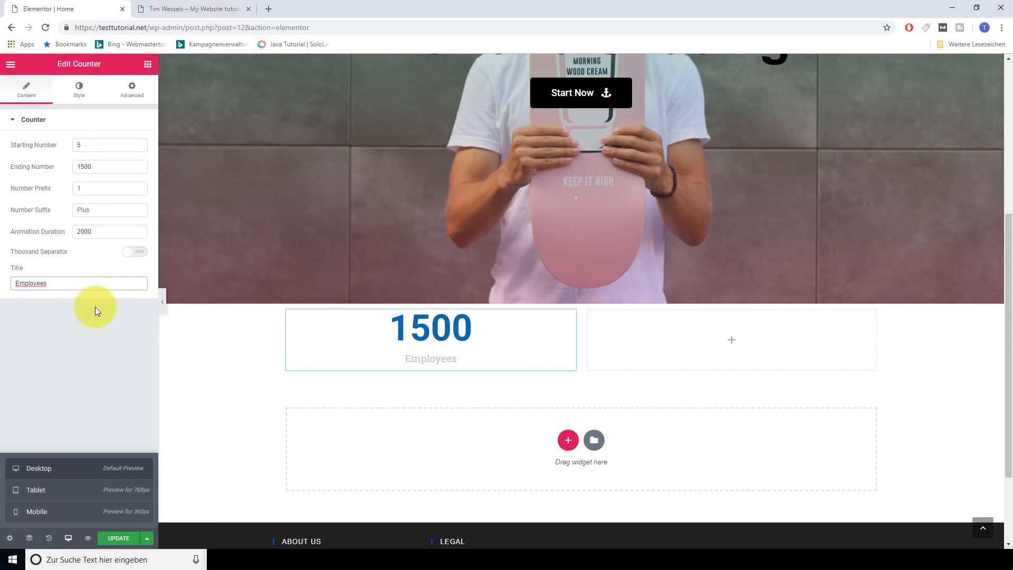
Make the counter number black and the title black at 0.81 alpha
click(80, 96)
click(137, 143)
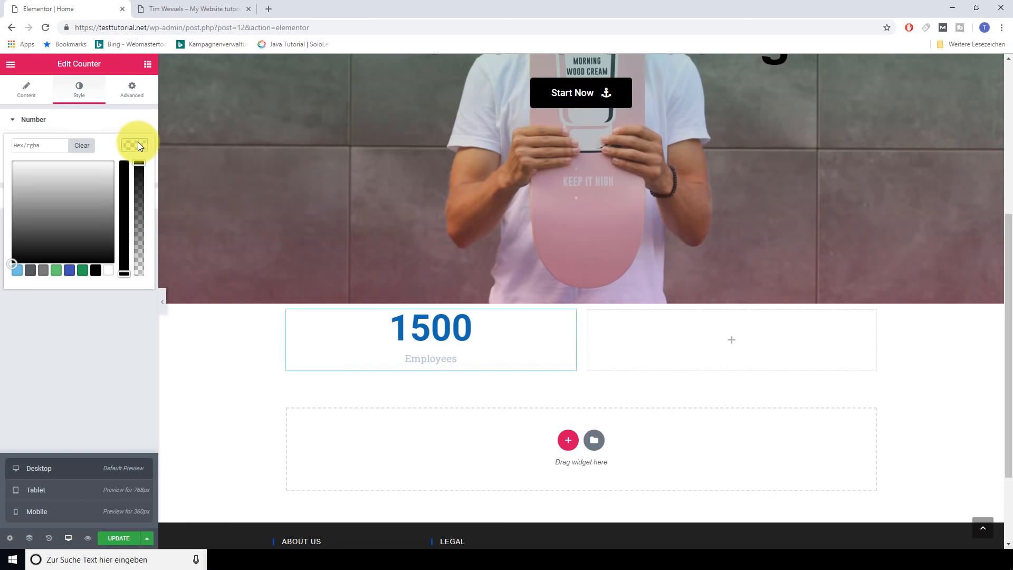
click(96, 271)
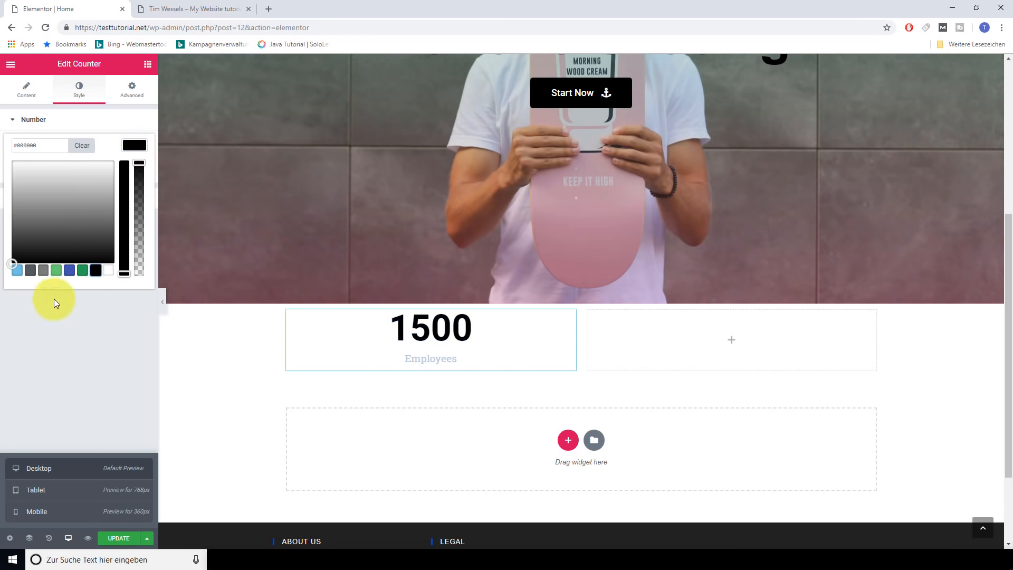
click(35, 120)
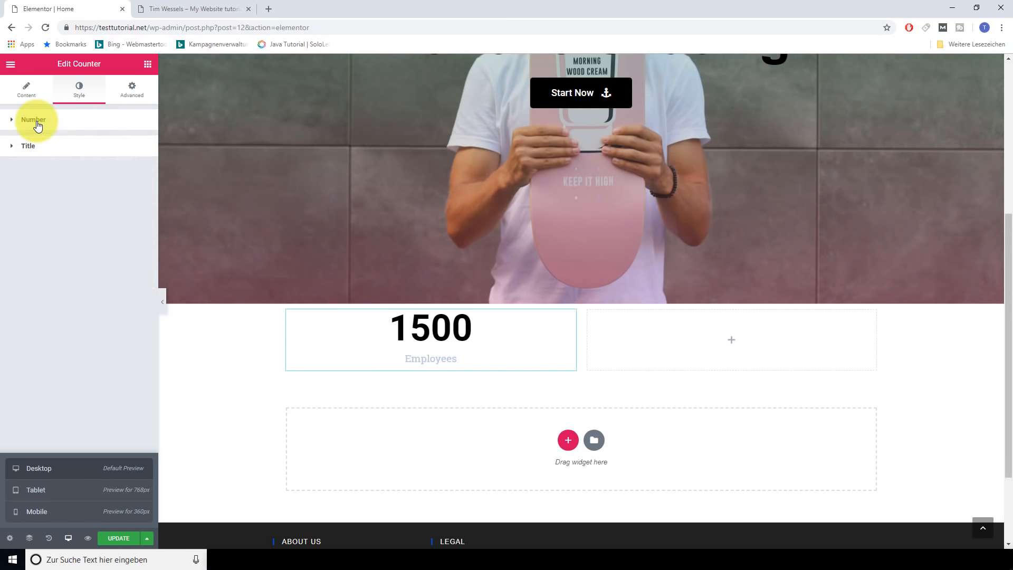
click(29, 147)
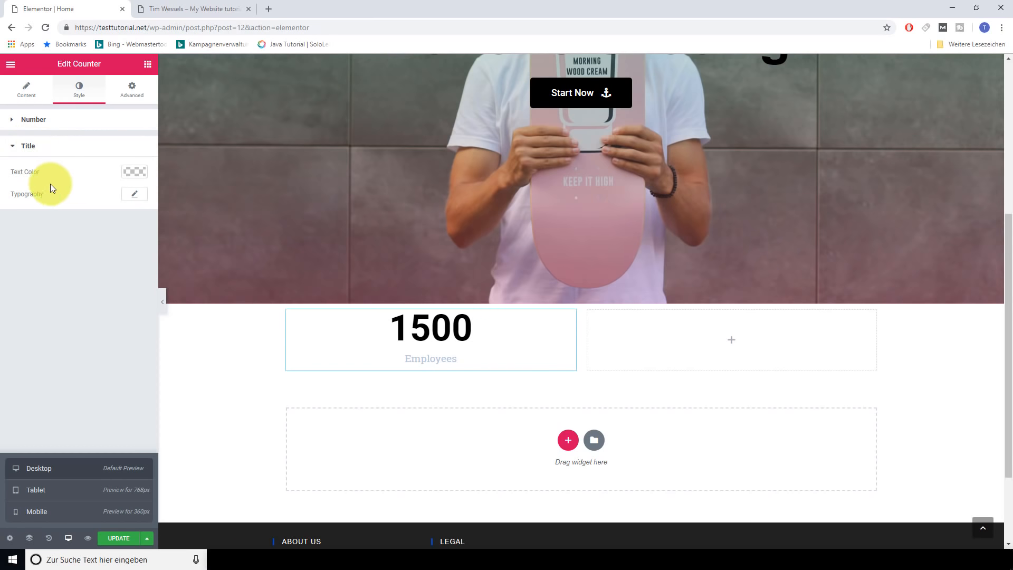
click(130, 172)
click(93, 297)
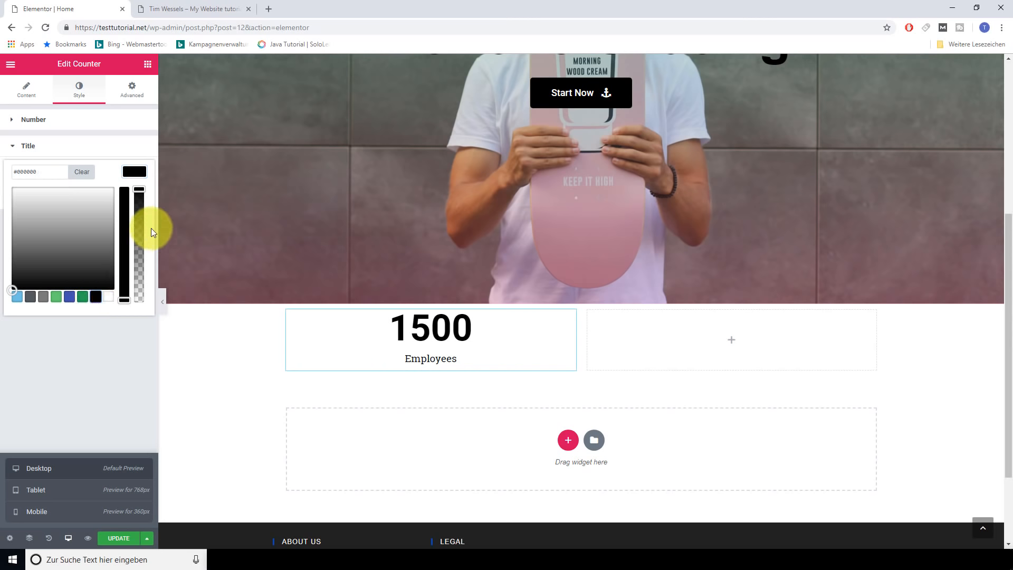
drag(140, 192, 142, 214)
click(135, 170)
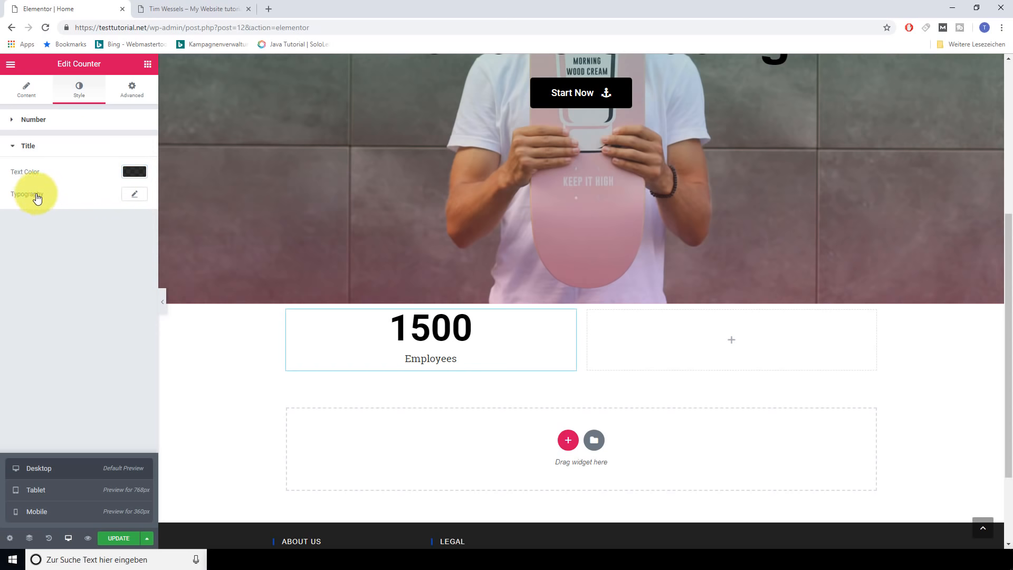
Style the Employees title in Arial, 33 px, bold, with 1.1 letter spacing
click(135, 196)
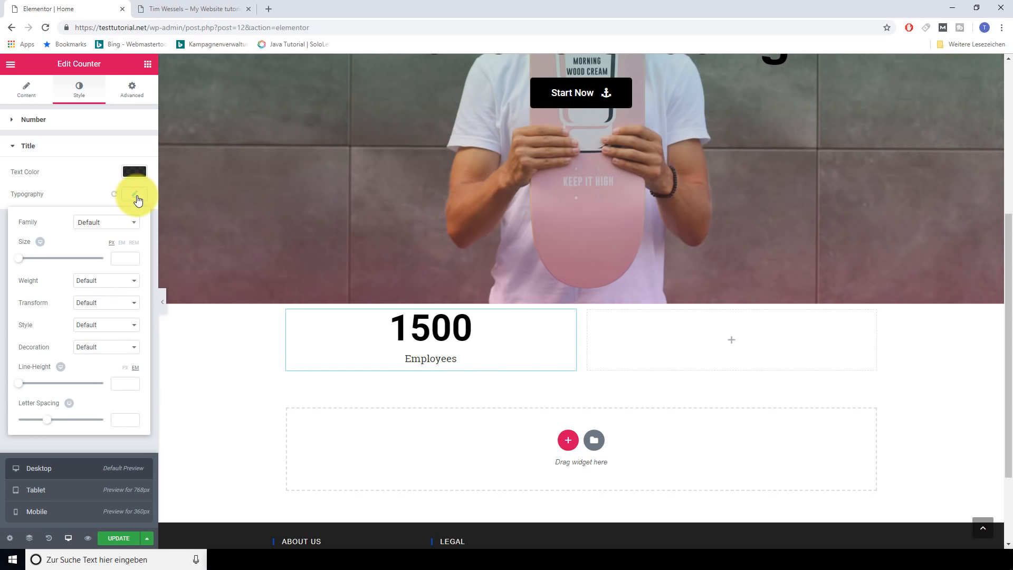
click(128, 223)
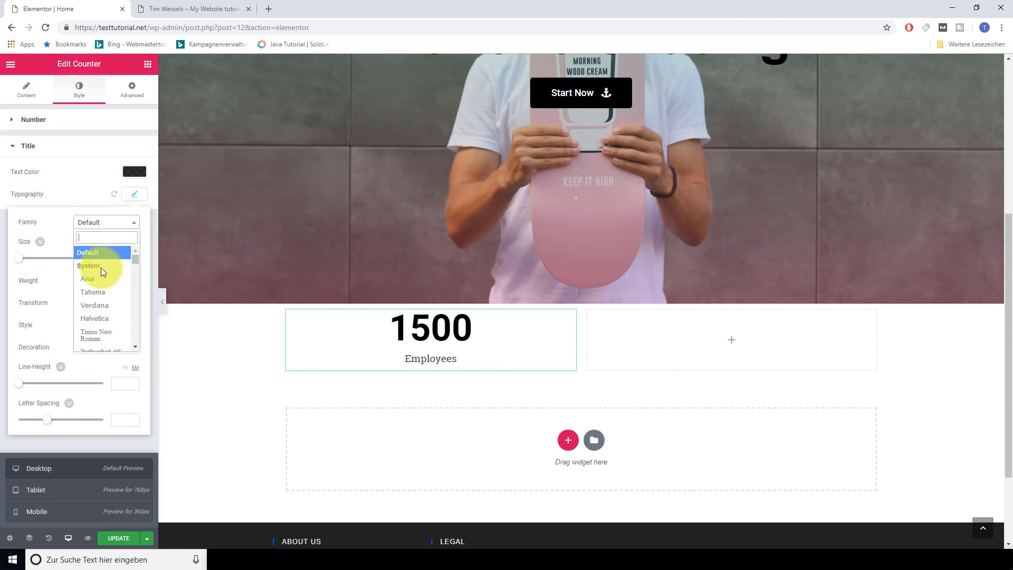
click(99, 278)
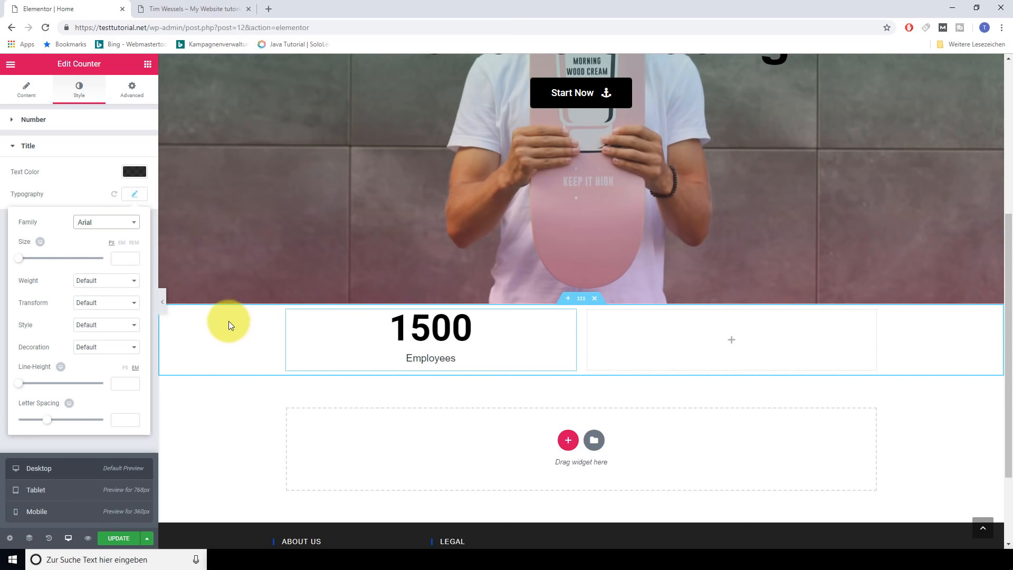
drag(22, 259, 36, 261)
click(133, 281)
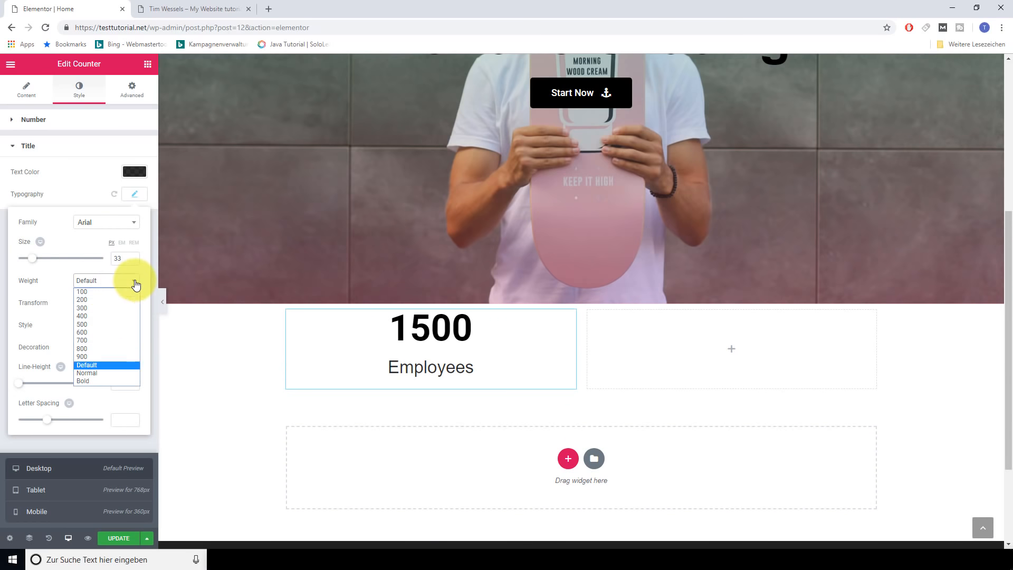
click(95, 378)
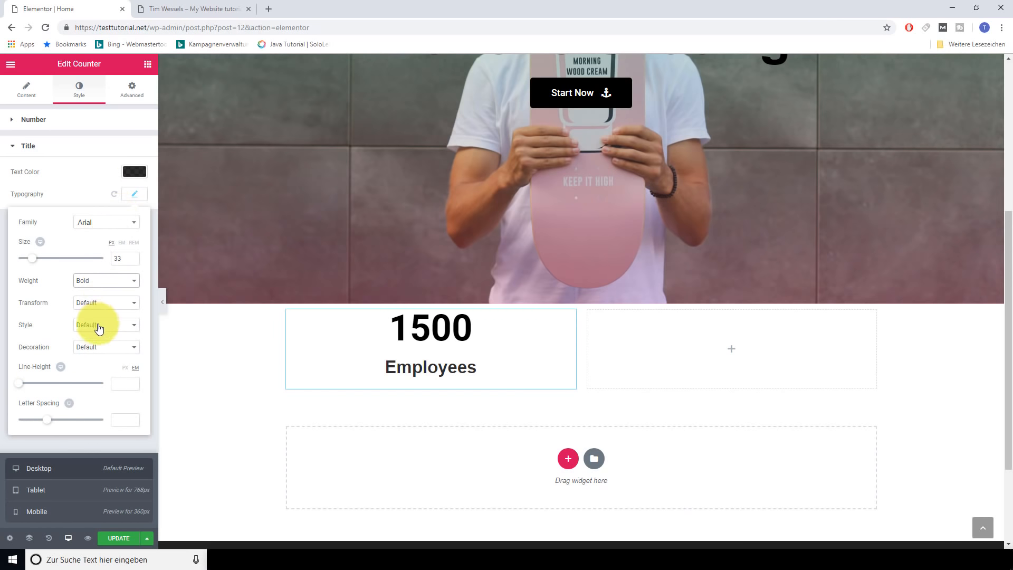
drag(47, 419, 53, 420)
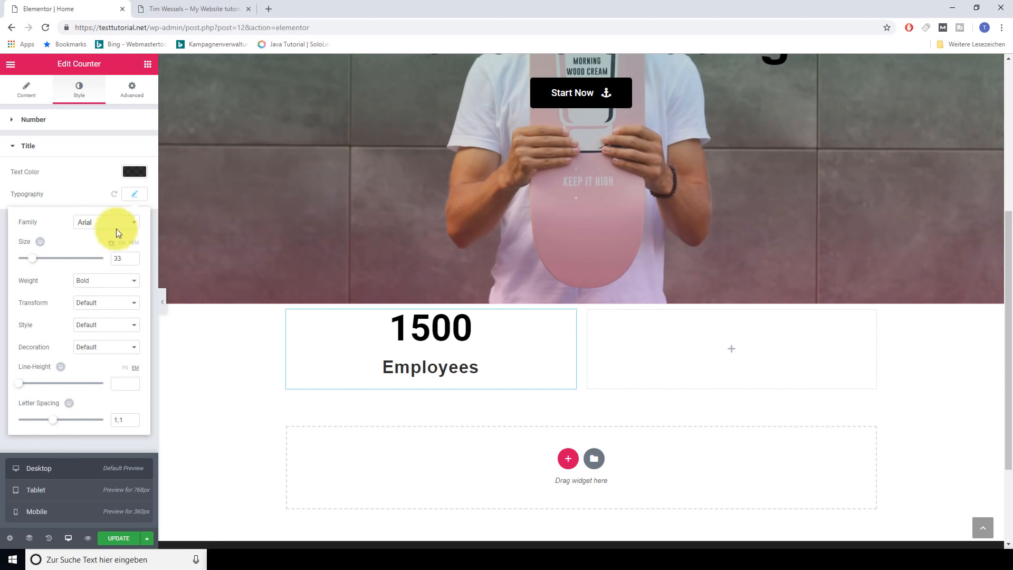
Preview the counter at tablet then mobile width and show its Advanced settings
click(52, 242)
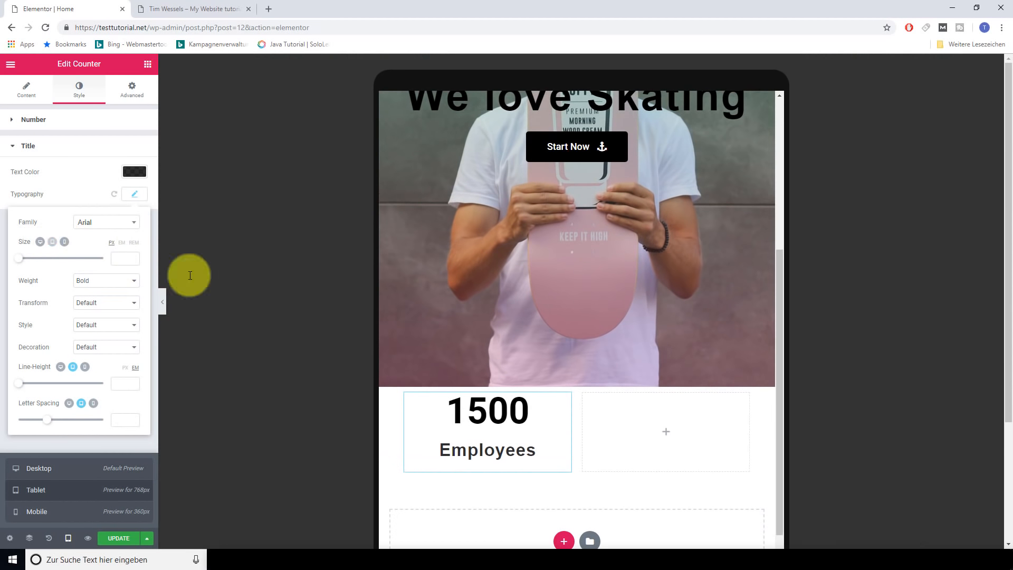
scroll(591, 315, up, 5)
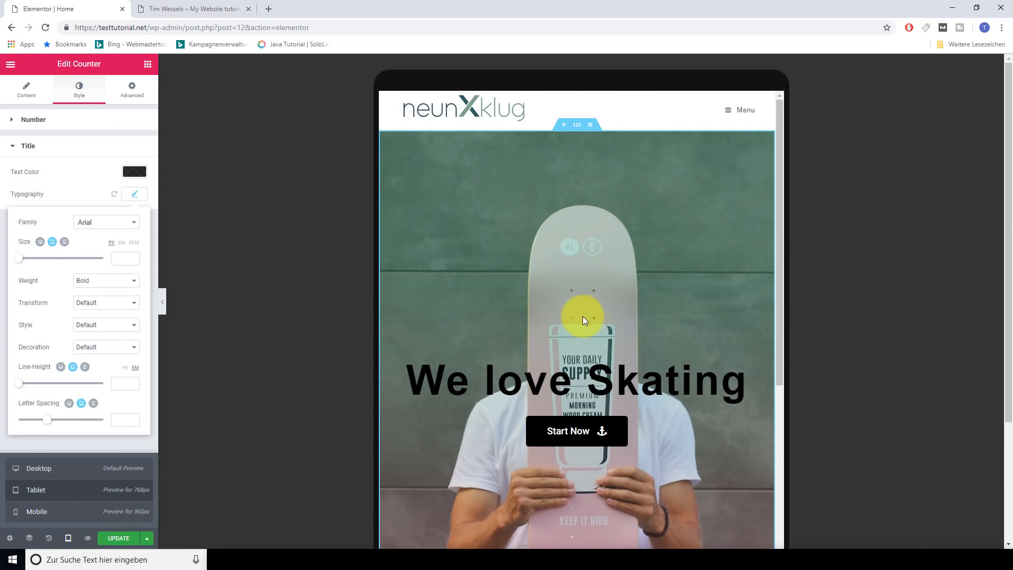
scroll(581, 315, down, 6)
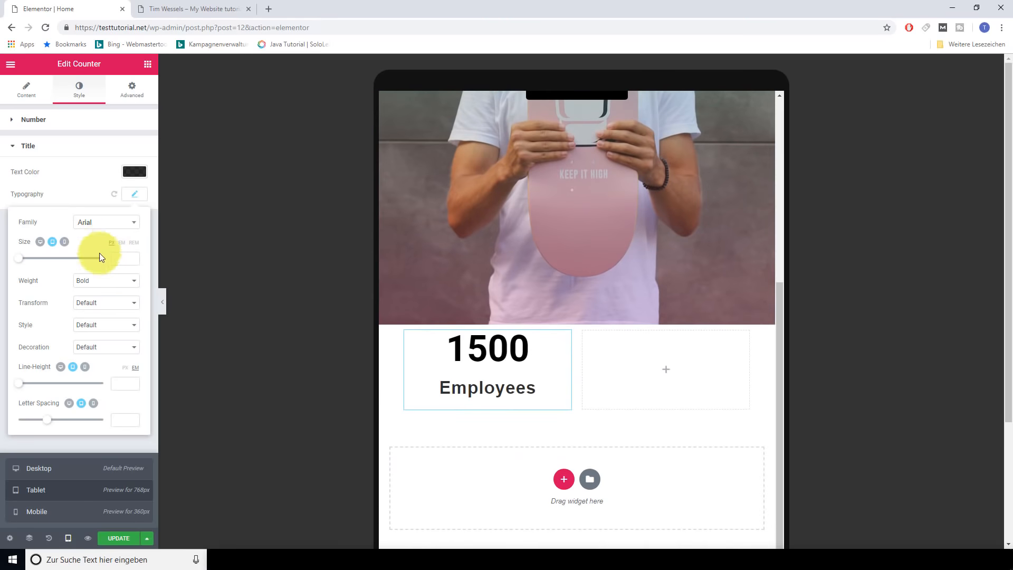
click(65, 242)
scroll(581, 243, up, 3)
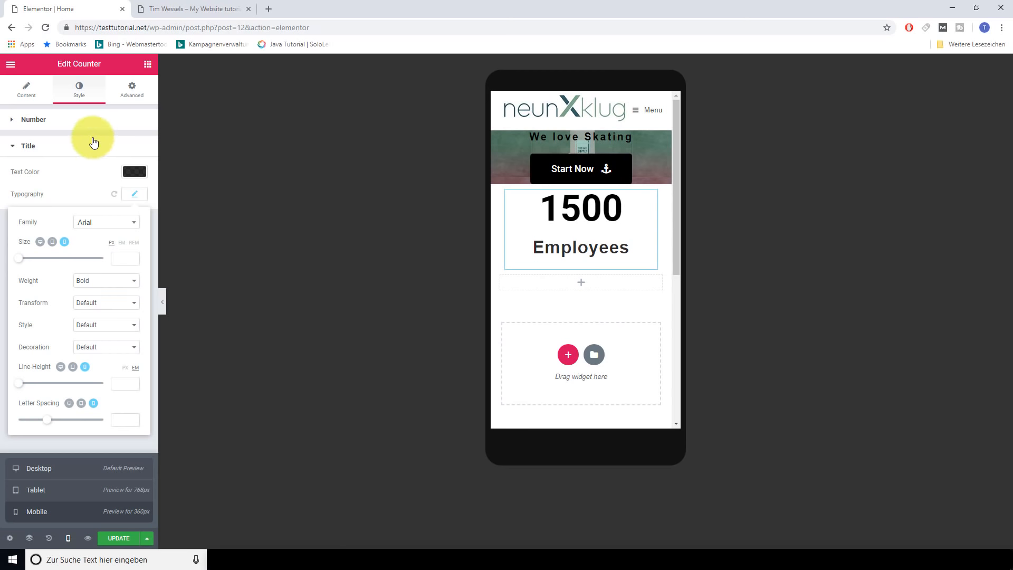
click(132, 90)
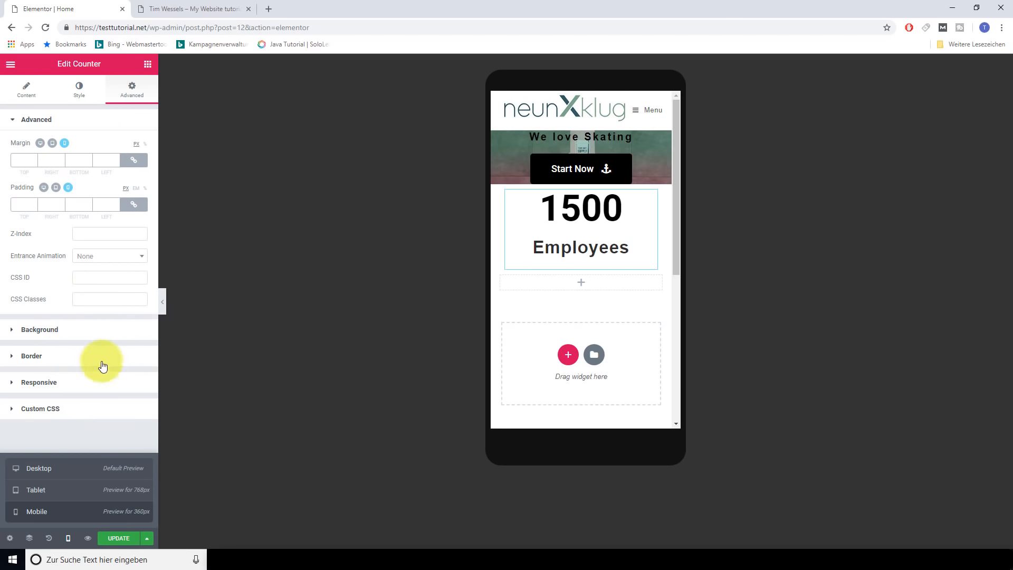
Give the counter a 100 px margin on all sides in desktop view and save the page
click(41, 144)
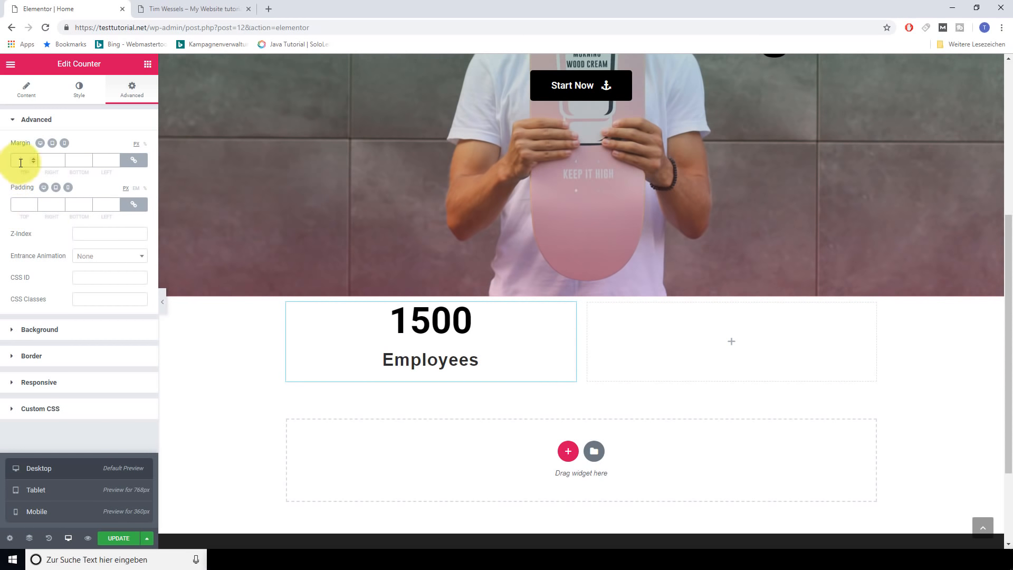
text(100)
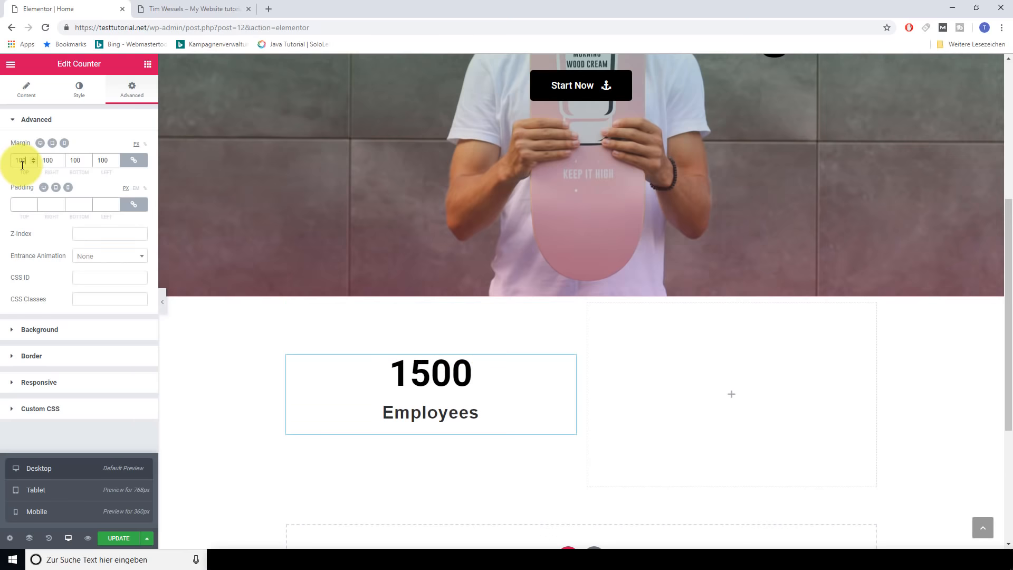
click(119, 538)
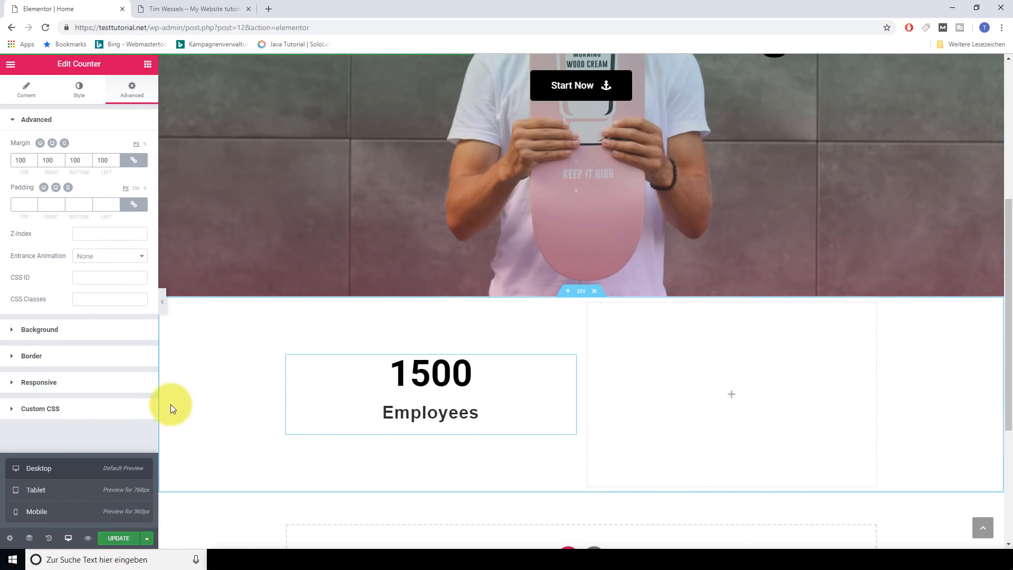
click(148, 66)
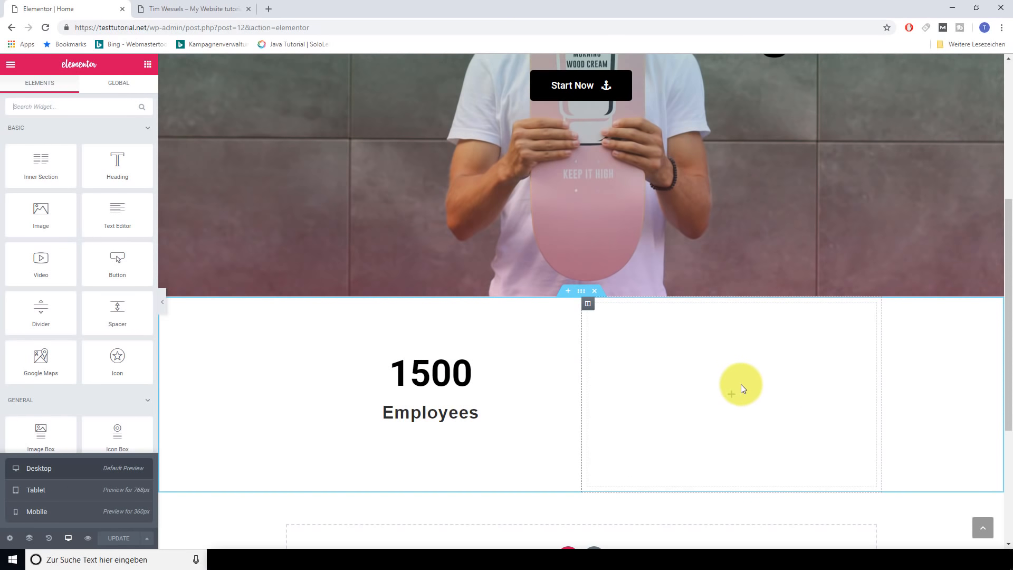
Copy the Employees counter and paste it into the empty right column
right_click(427, 385)
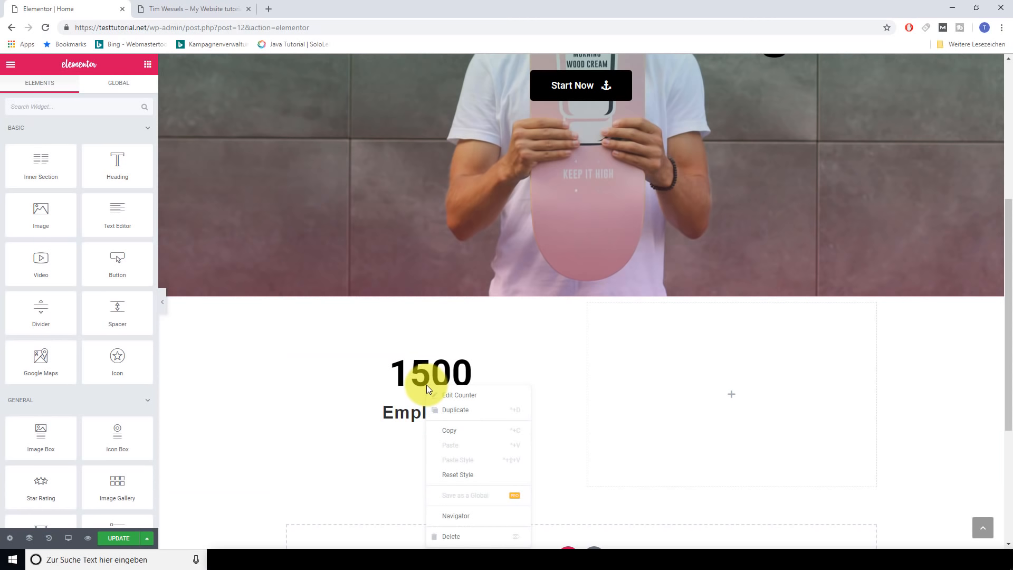
click(455, 431)
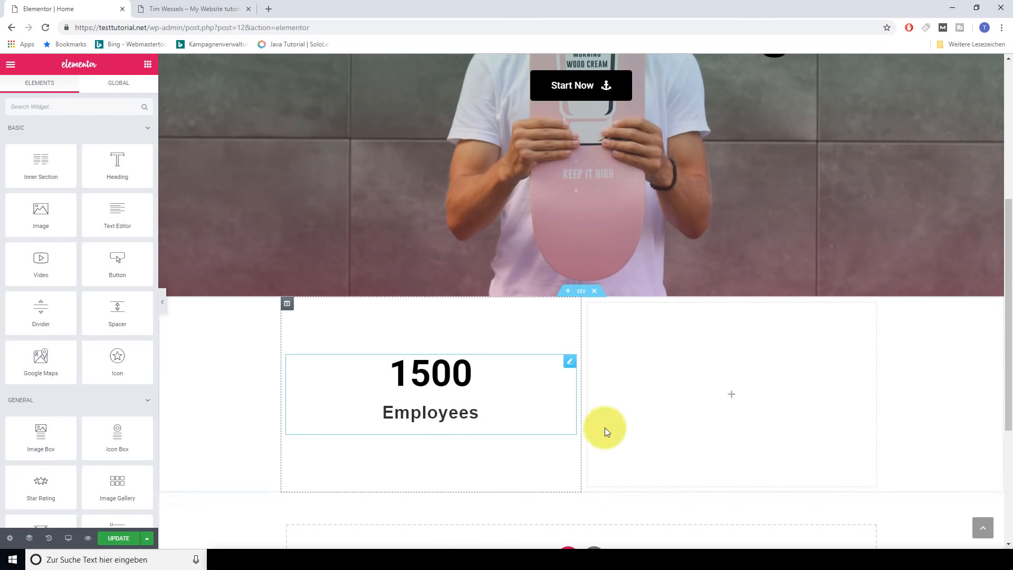
right_click(730, 396)
click(752, 400)
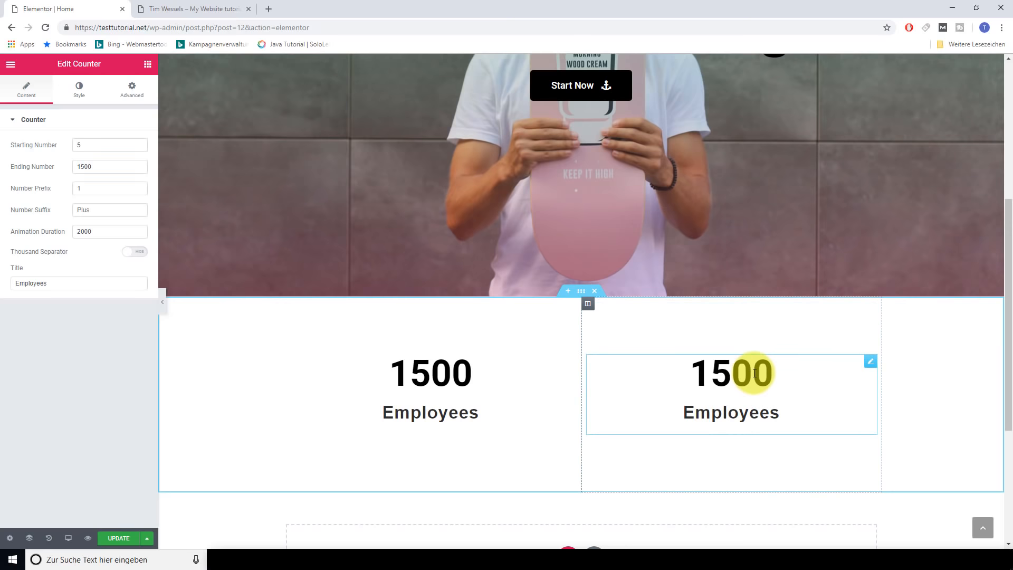
drag(99, 167, 74, 144)
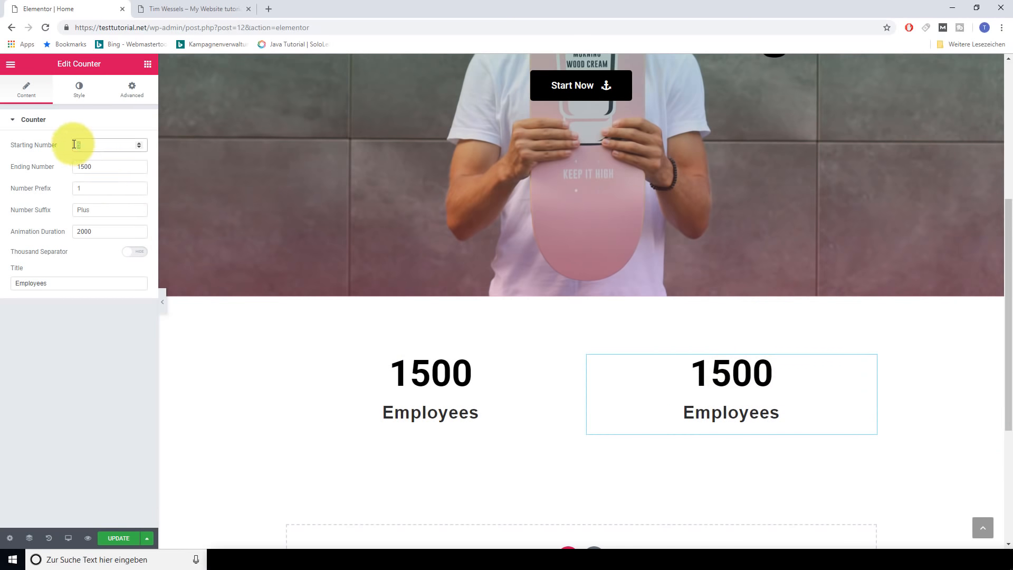
Make the copied counter run from 1 to 10 with the title 'Companys'
text(1)
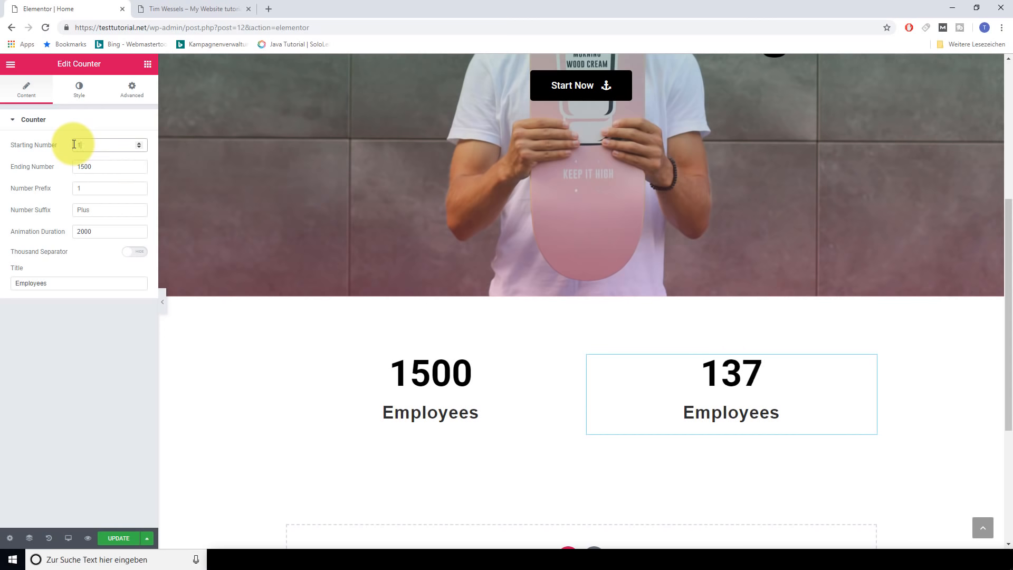
drag(121, 166, 68, 169)
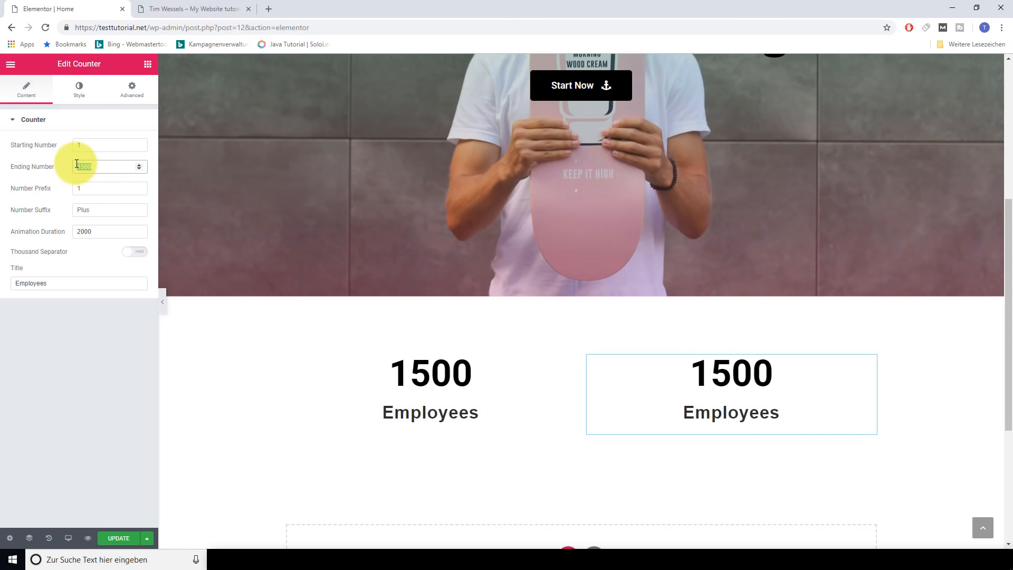
text(10)
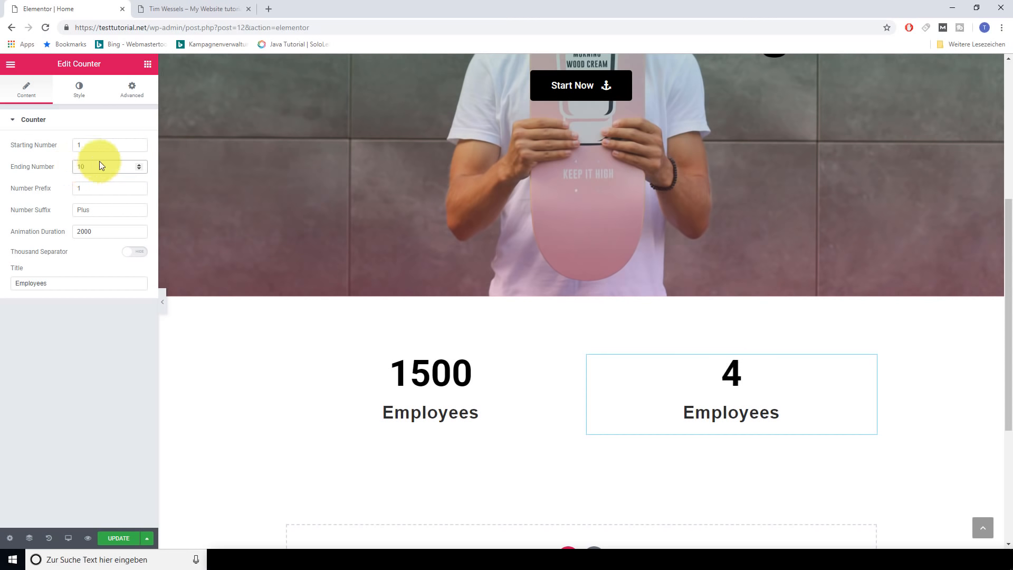
click(49, 283)
double_click(32, 289)
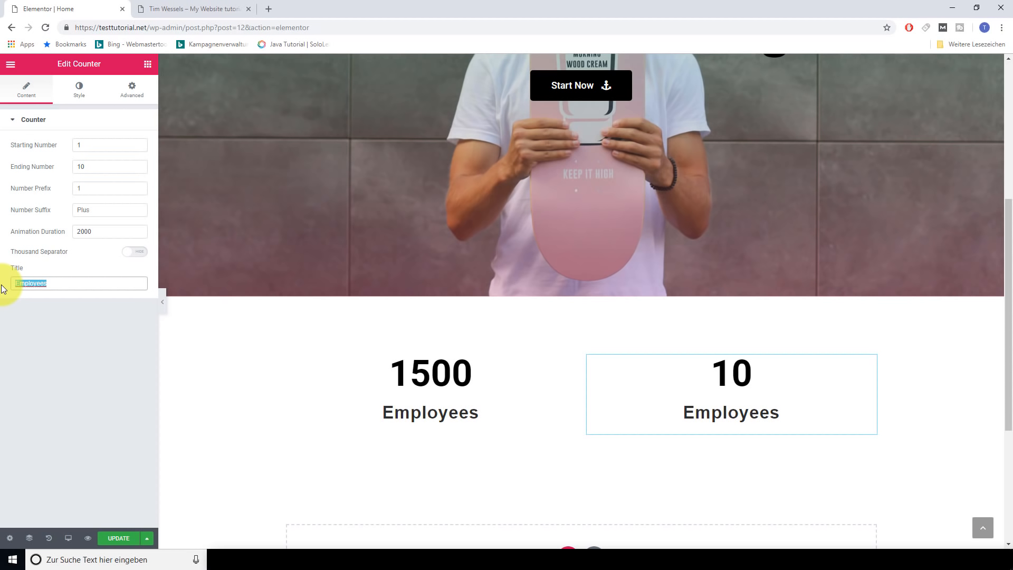
text(Comp)
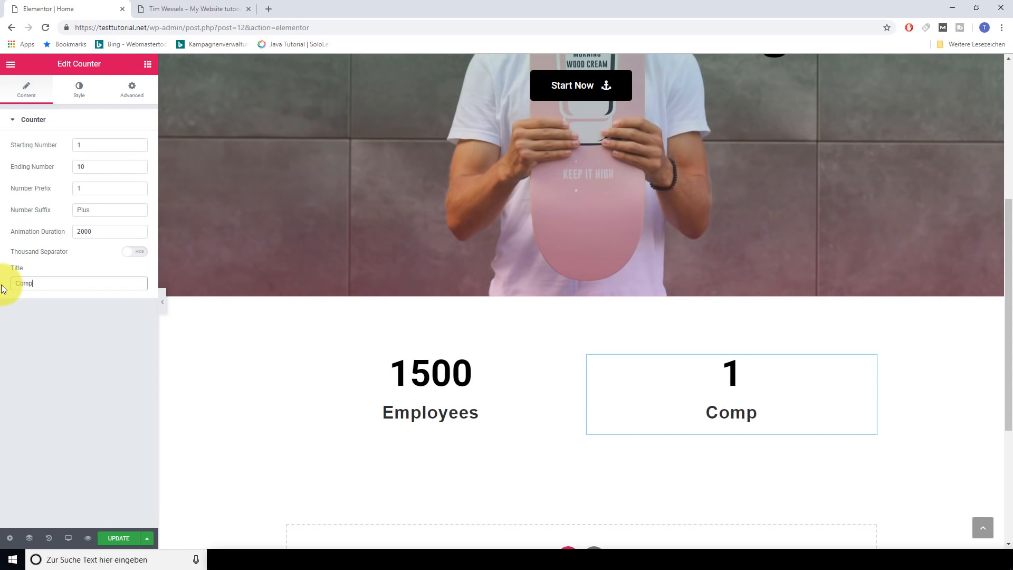
text(anys)
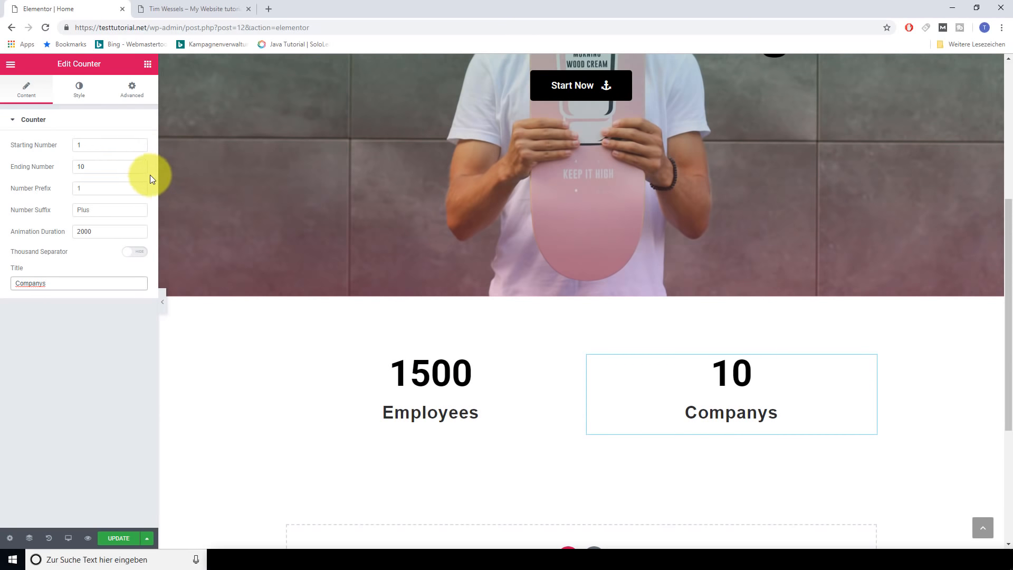
Save the page with the 10 Companys counter and scroll down to the empty area below
click(78, 95)
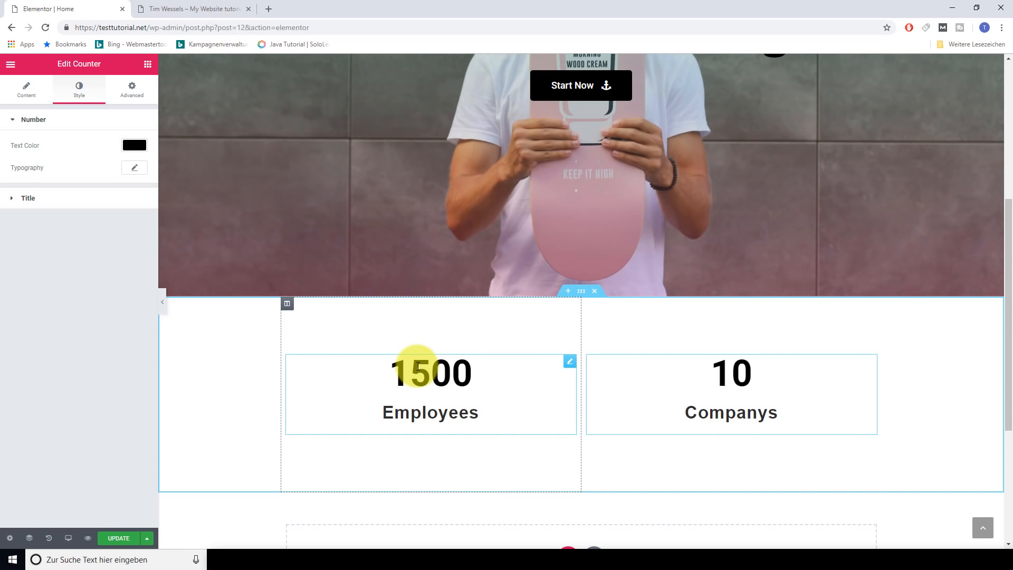
scroll(591, 404, up, 4)
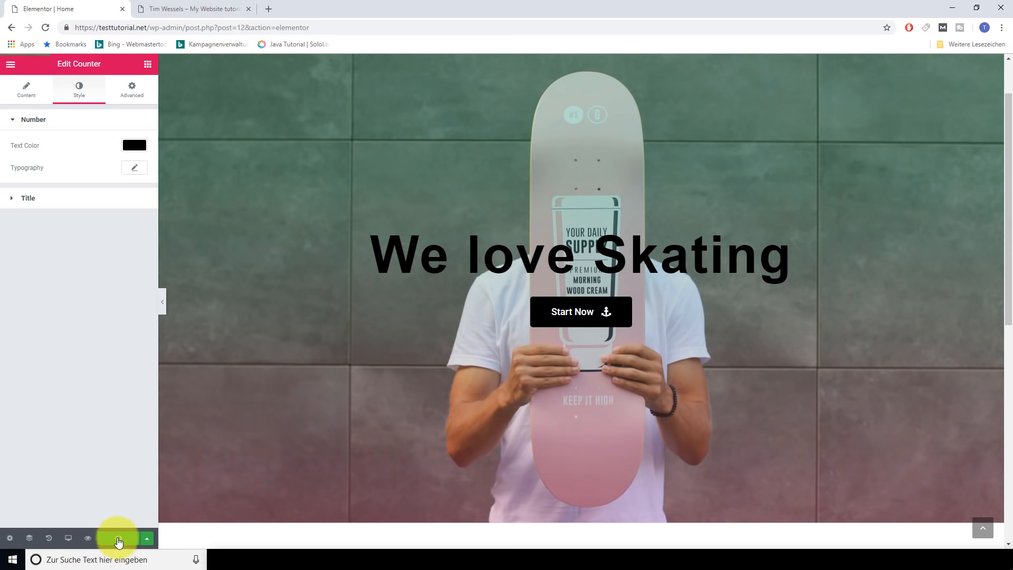
click(126, 538)
scroll(425, 447, down, 3)
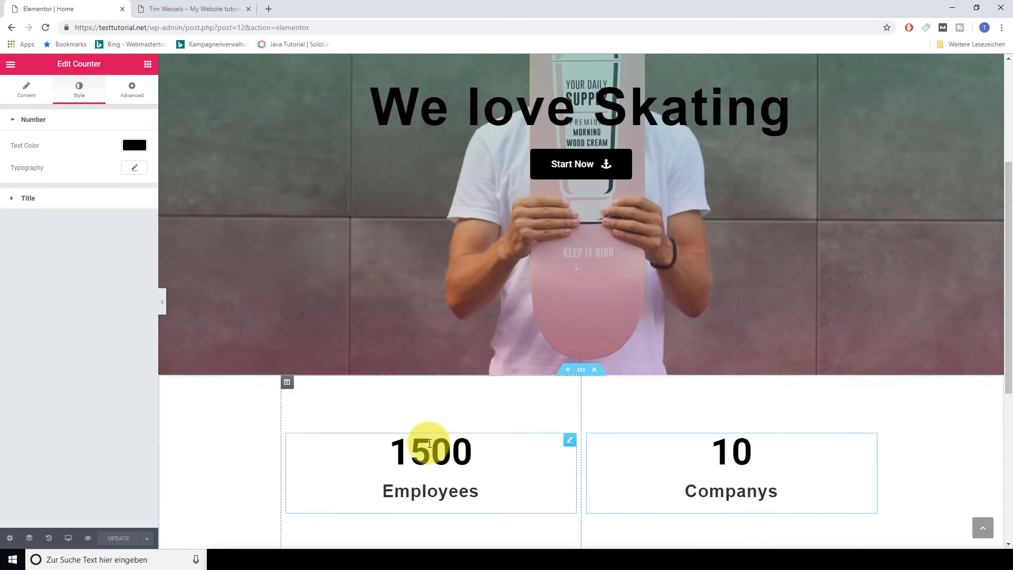
scroll(502, 384, up, 4)
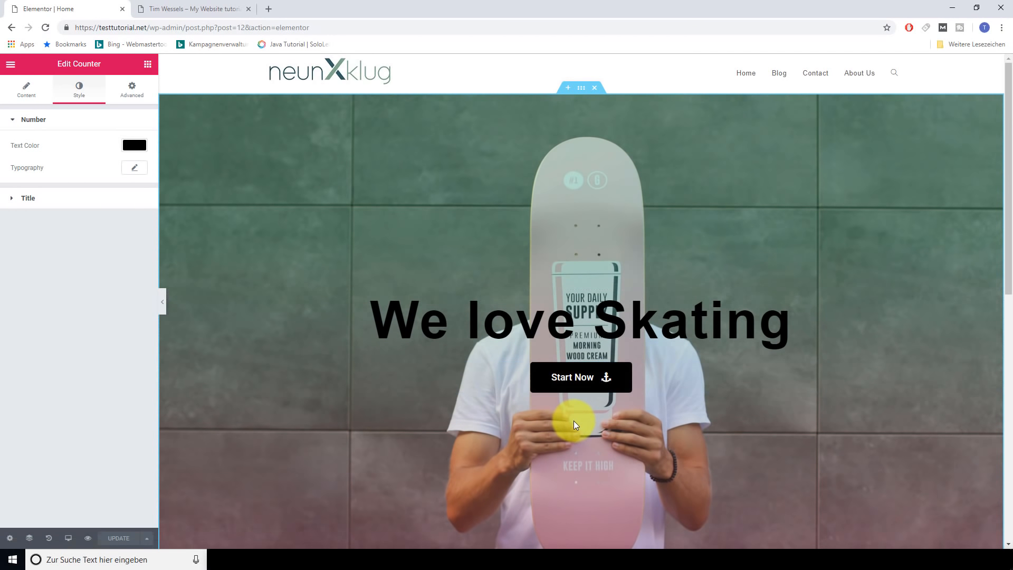
scroll(570, 412, down, 8)
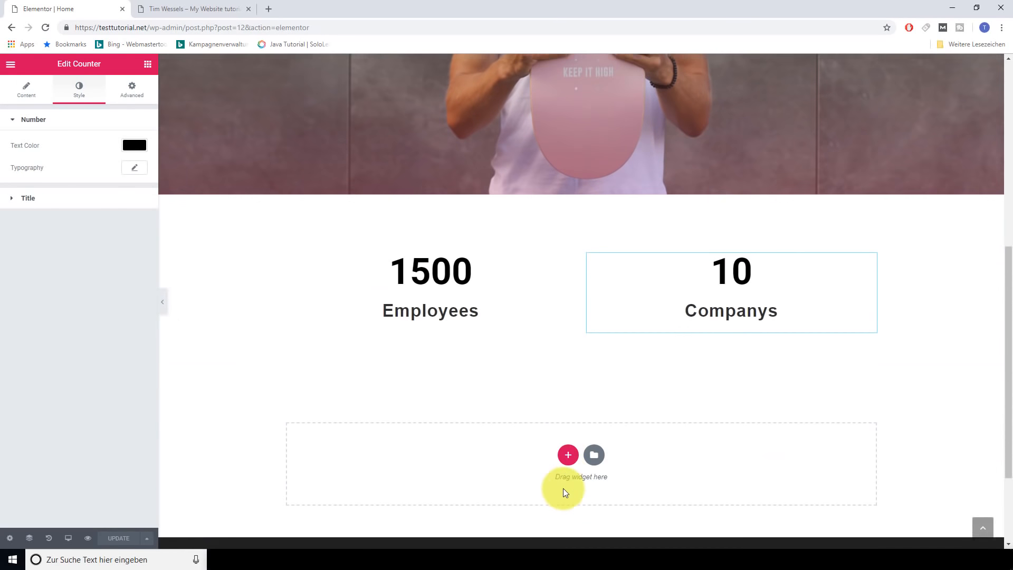
Add a one-column section below the counters
click(563, 454)
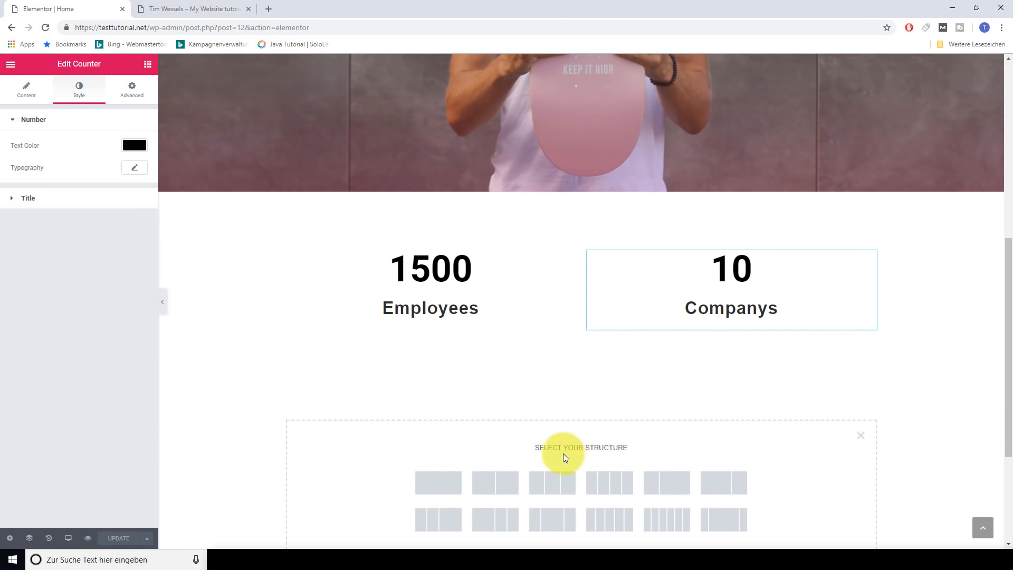
scroll(517, 427, down, 2)
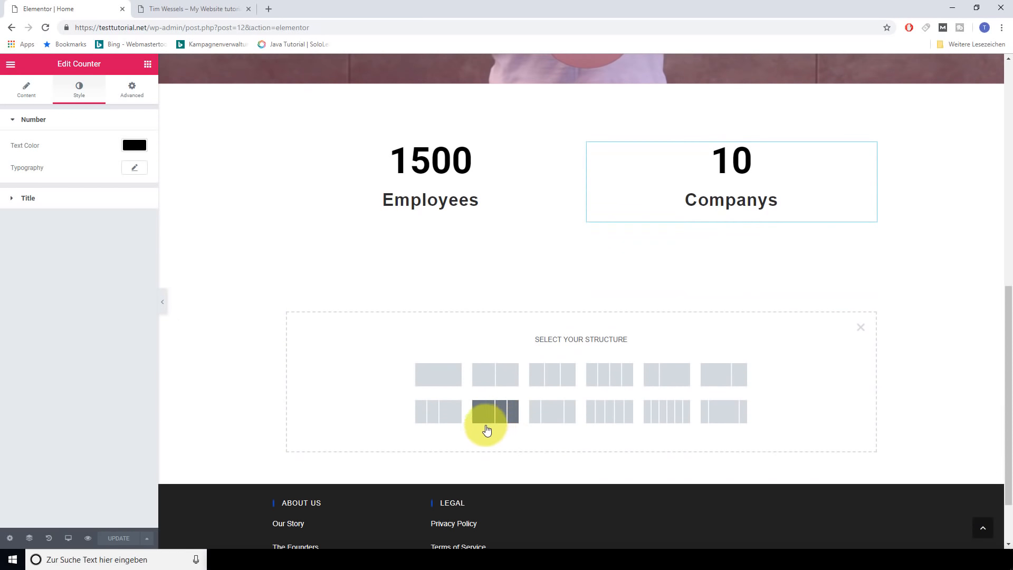
click(442, 385)
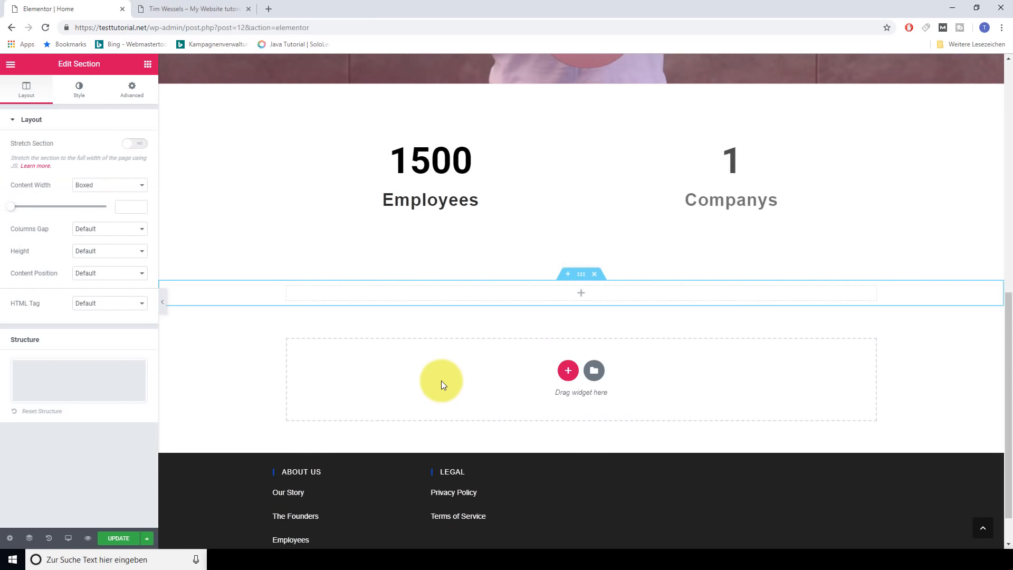
Copy the hero's Start Now button and paste it into the new section
scroll(578, 328, up, 5)
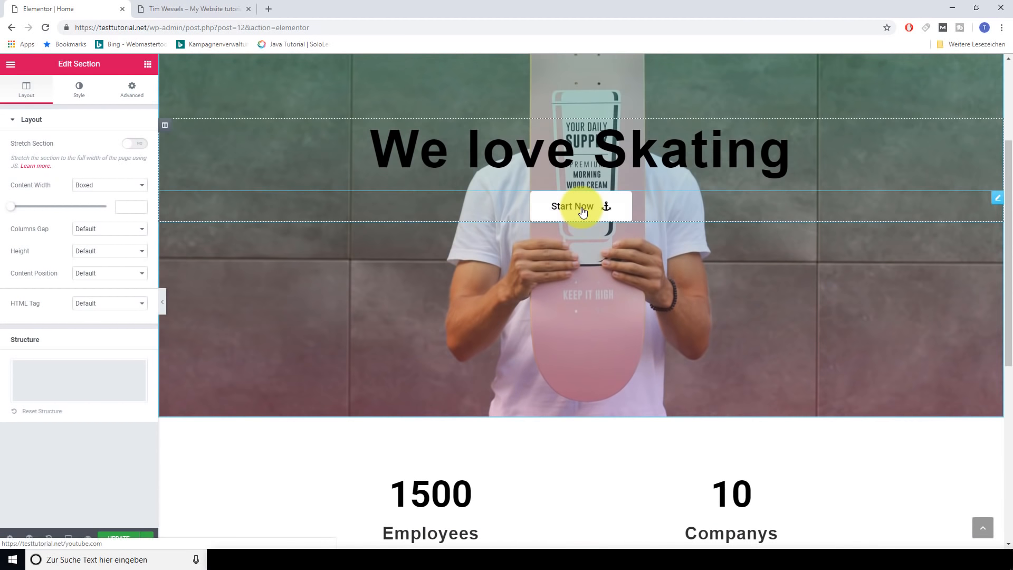
right_click(582, 207)
click(604, 232)
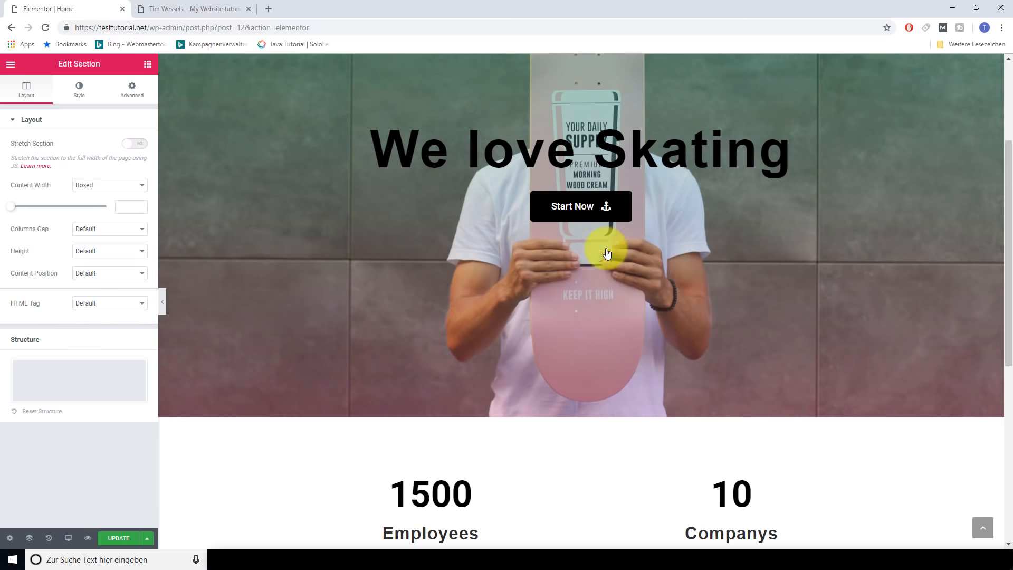
scroll(580, 408, down, 7)
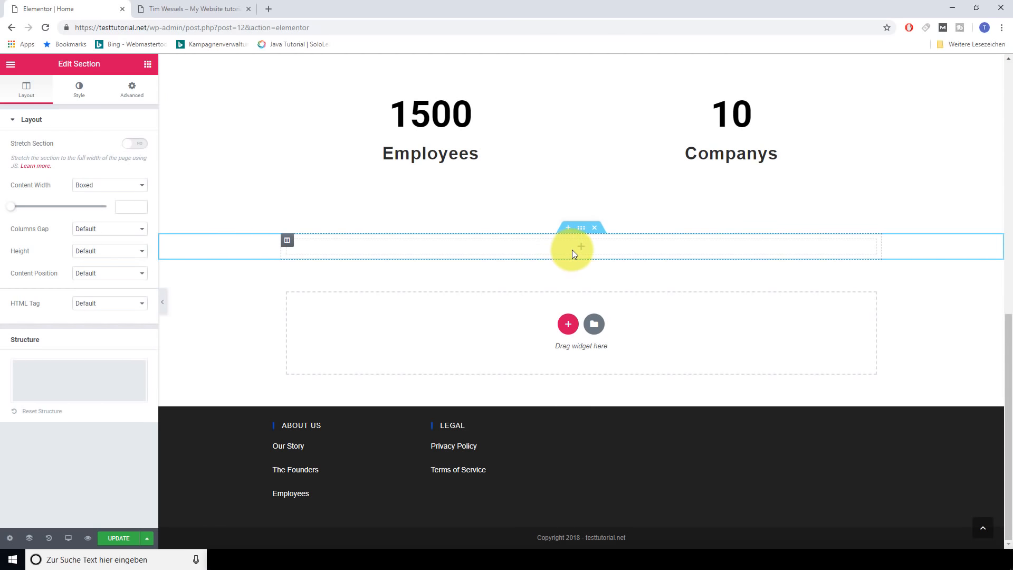
key(ctrl+v)
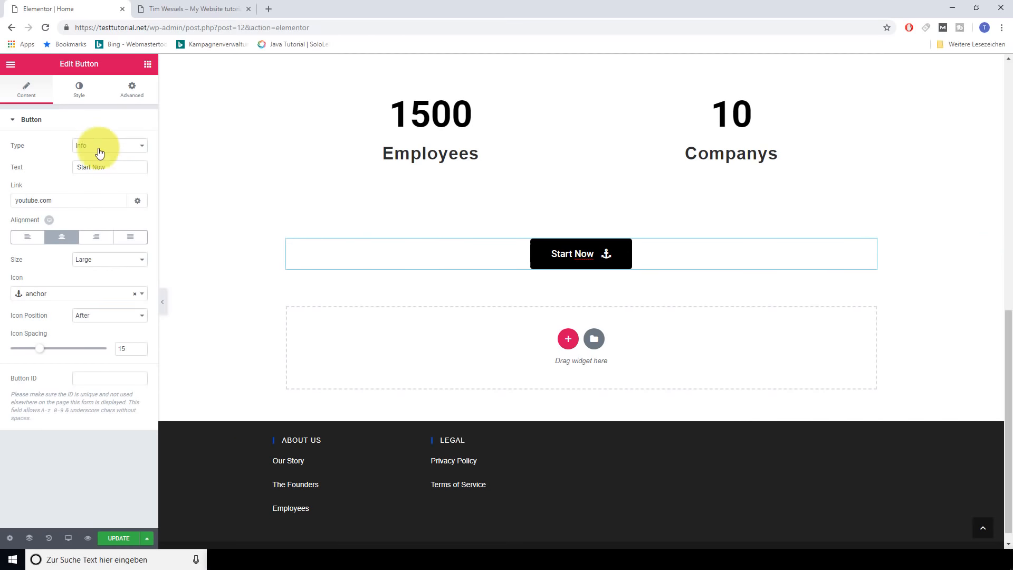
Relabel the button 'Subscribe', link it to faceboook.com, and give it a Facebook icon
drag(114, 169, 72, 174)
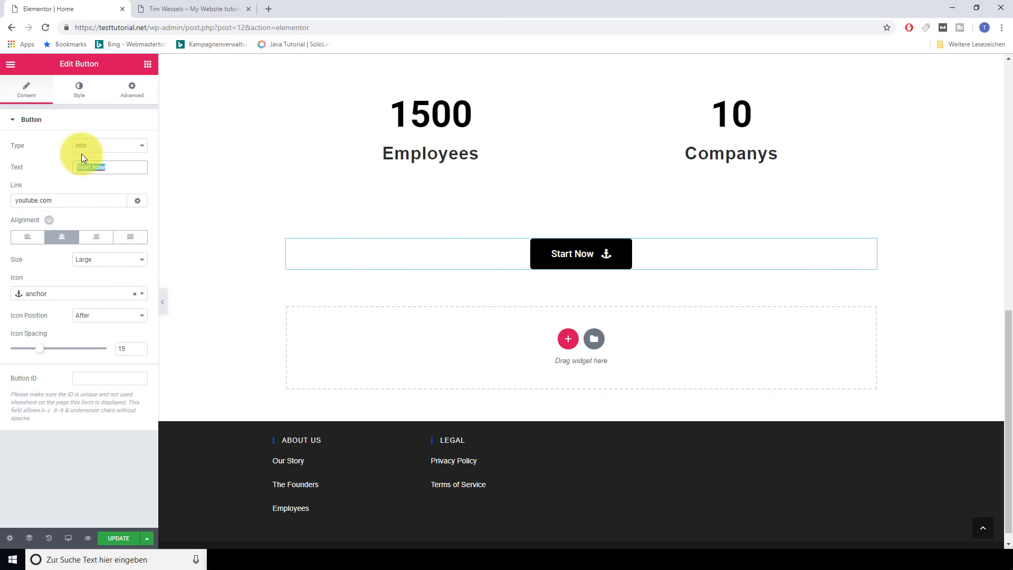
text(Subscribe)
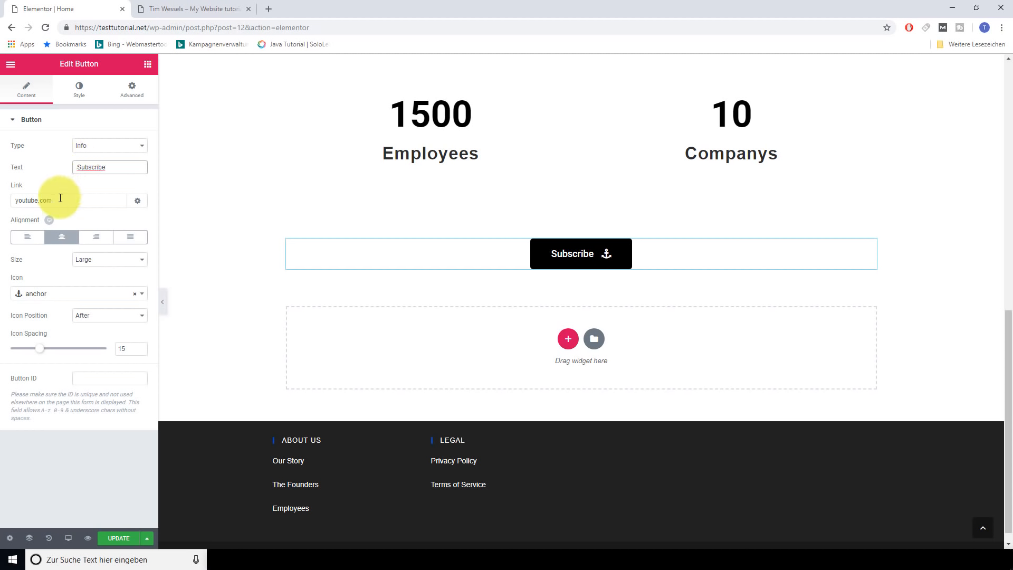
drag(55, 200, 8, 198)
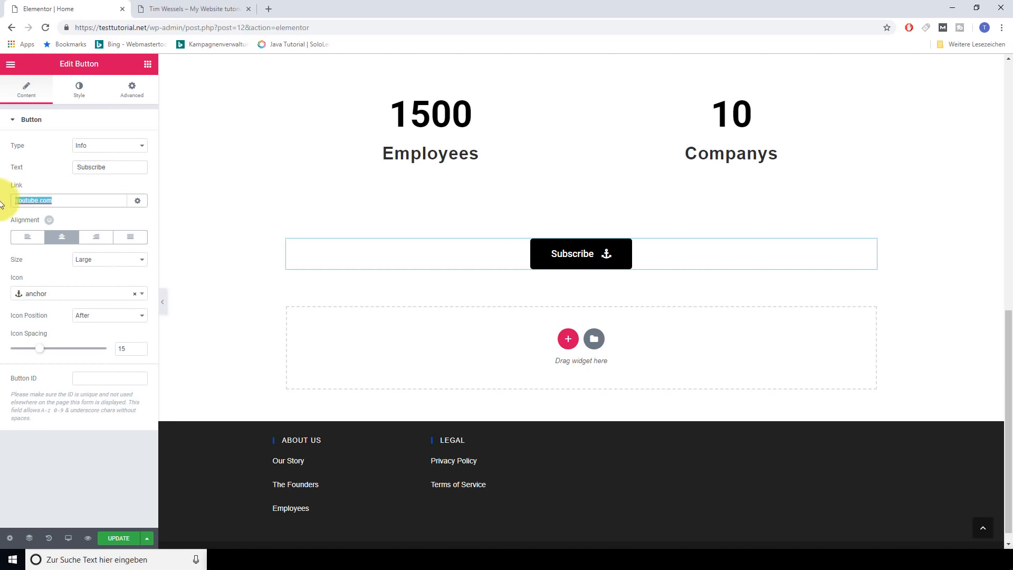
text(faceboo)
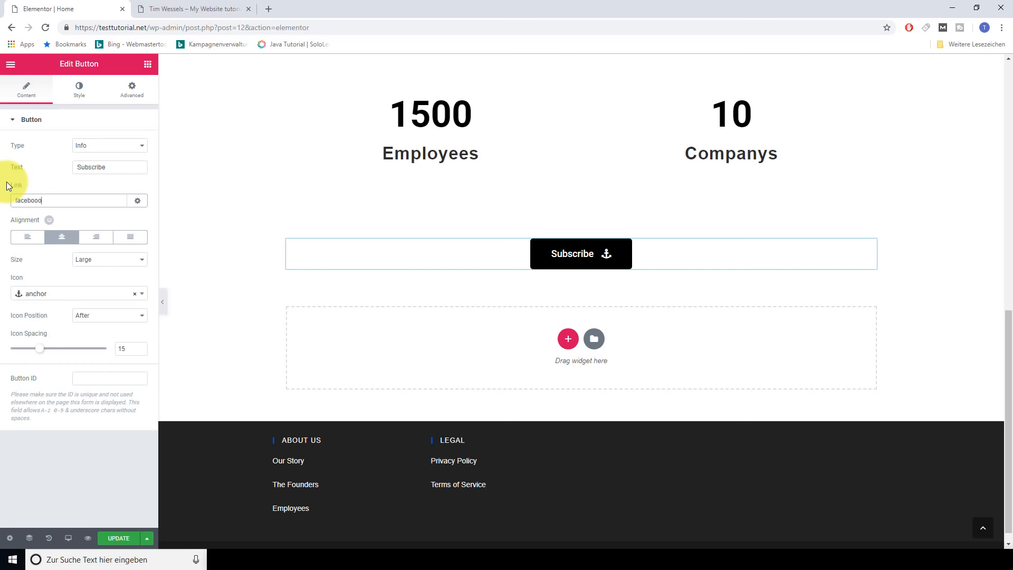
text(ok.com)
click(124, 295)
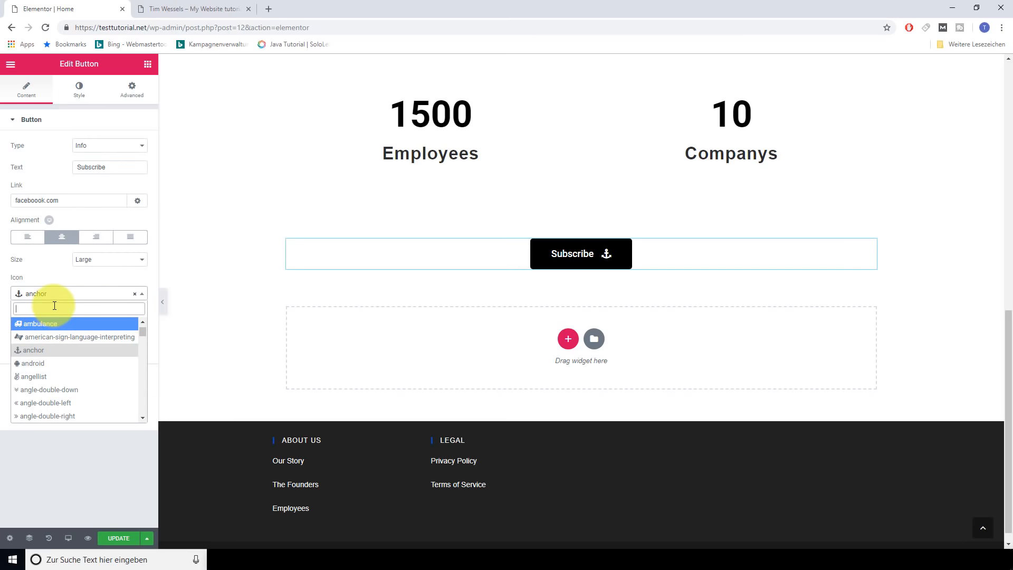
text(facebook)
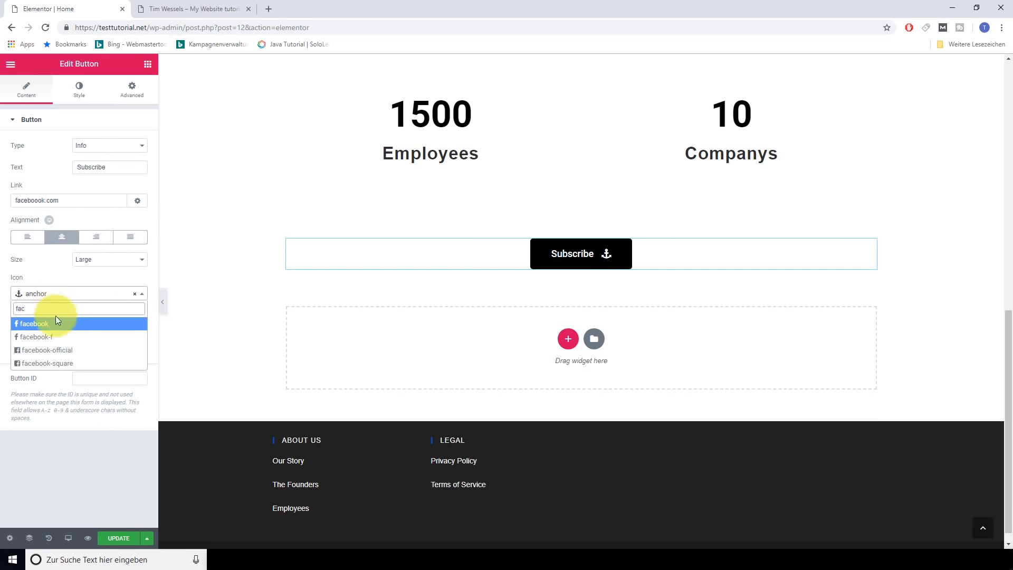
click(55, 321)
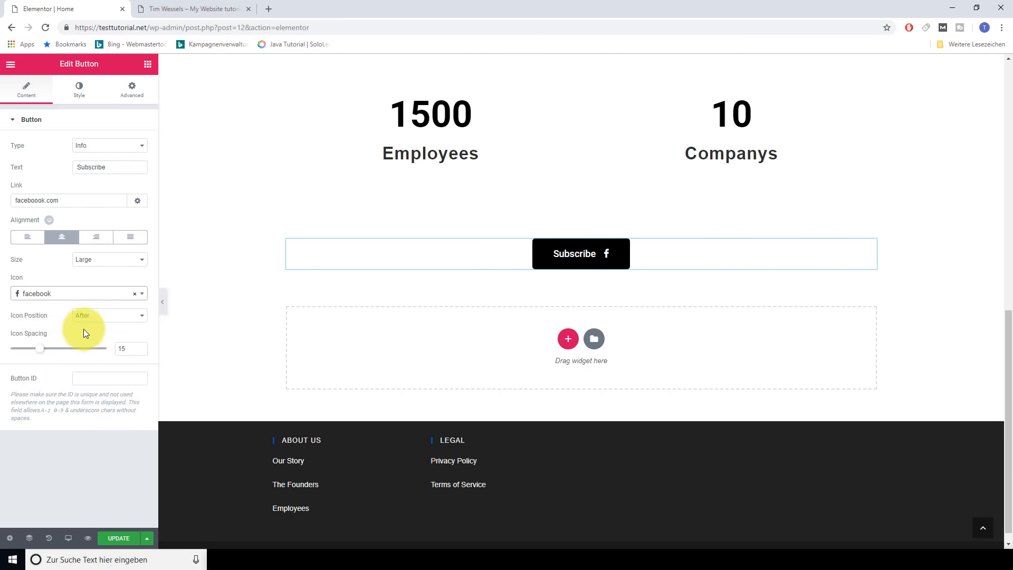
Set the button background to blue #4054b2 and update the page
click(79, 90)
click(139, 212)
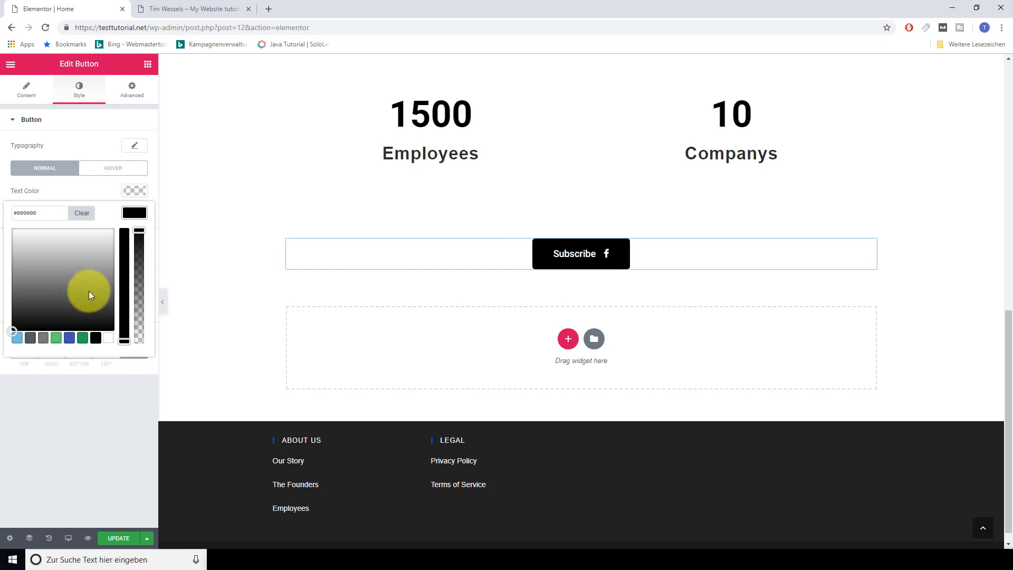
click(69, 339)
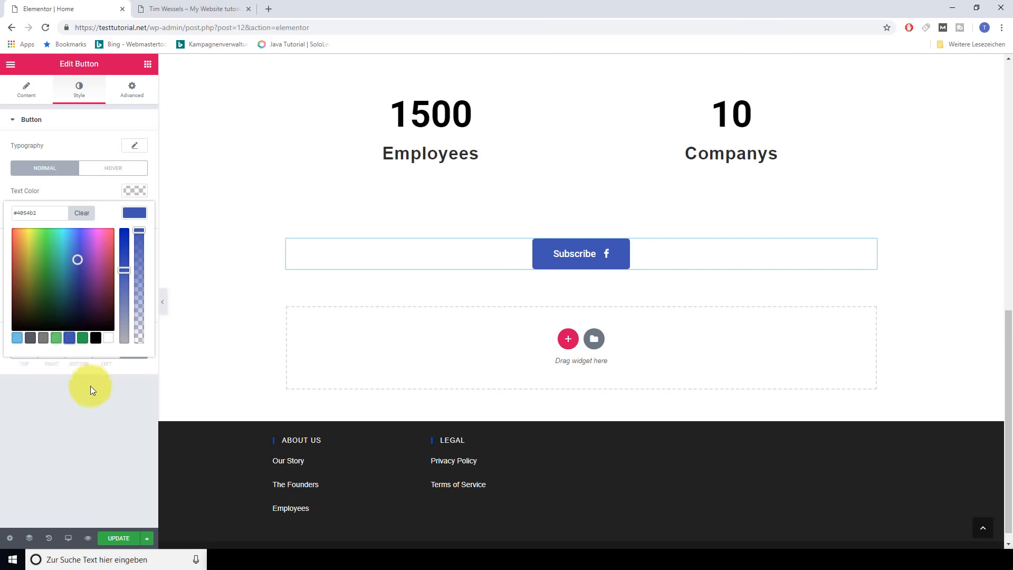
click(118, 538)
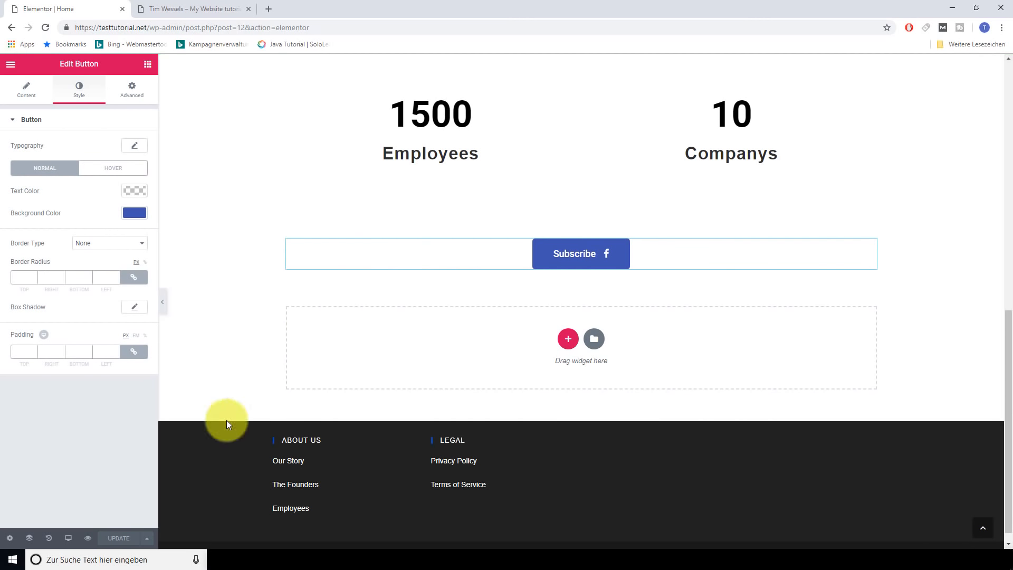
scroll(532, 279, up, 6)
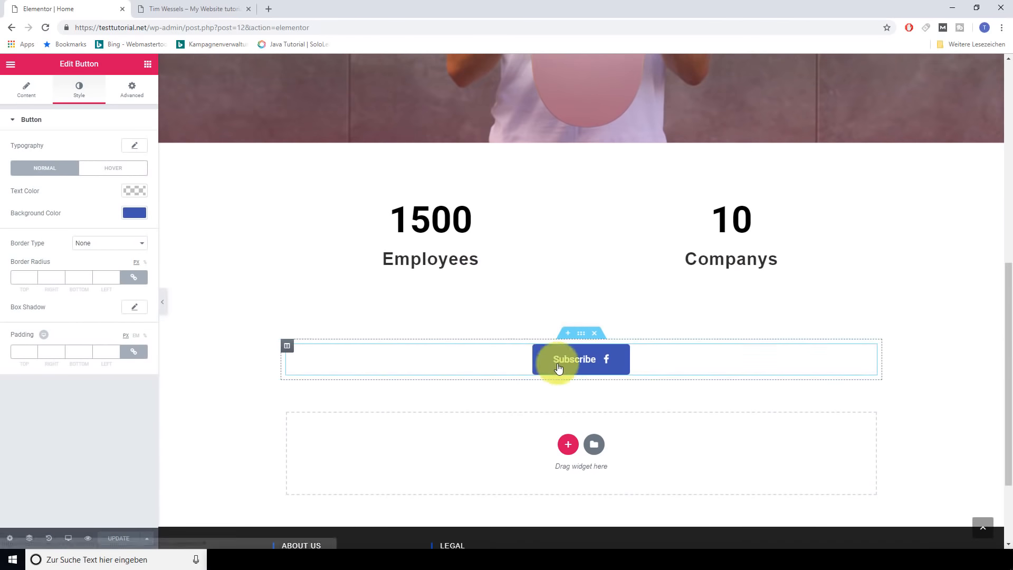
scroll(345, 314, up, 4)
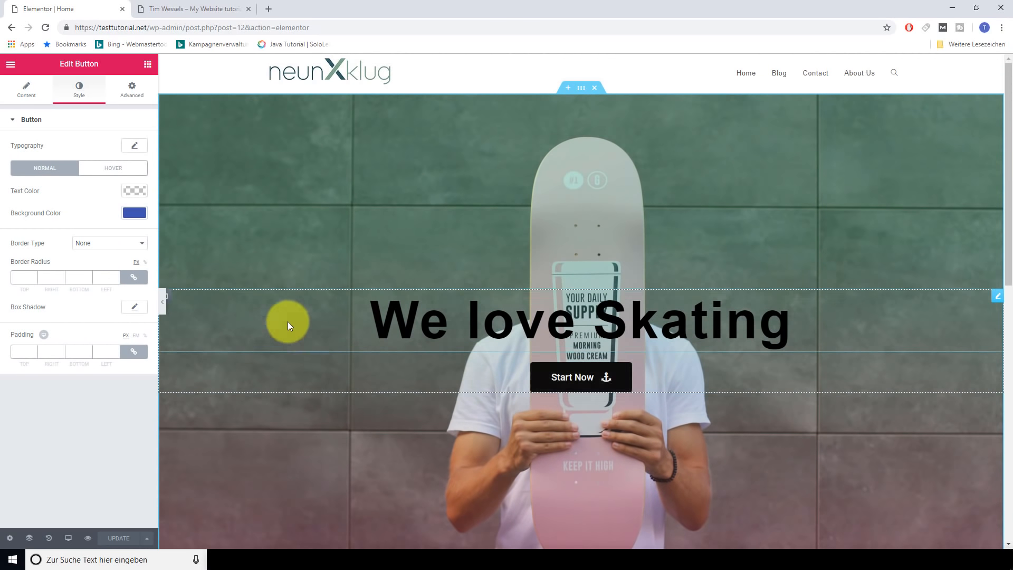
Bring back the Elementor widget list and scroll through the available widgets
click(148, 64)
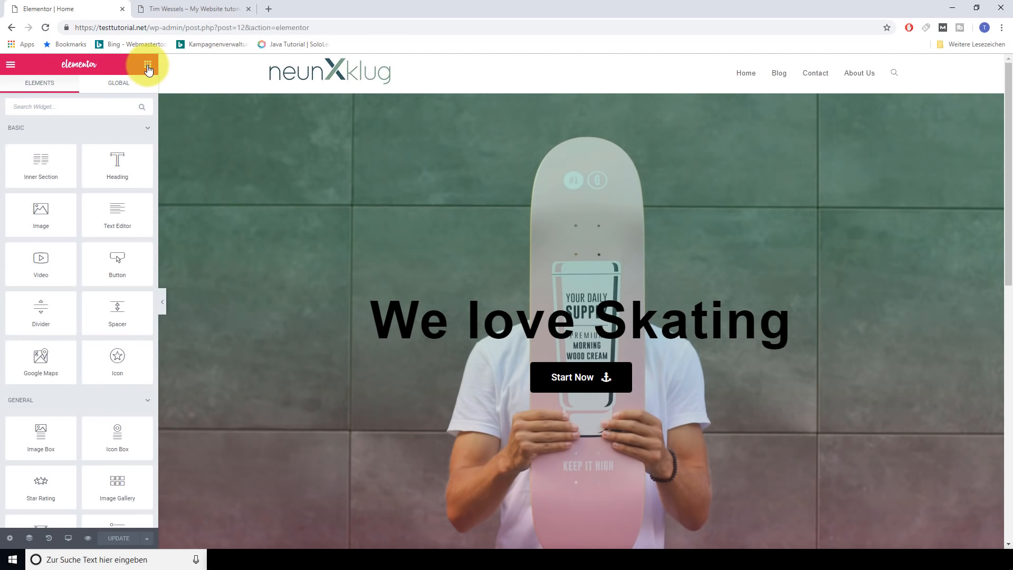
scroll(496, 354, down, 1)
scroll(496, 354, up, 1)
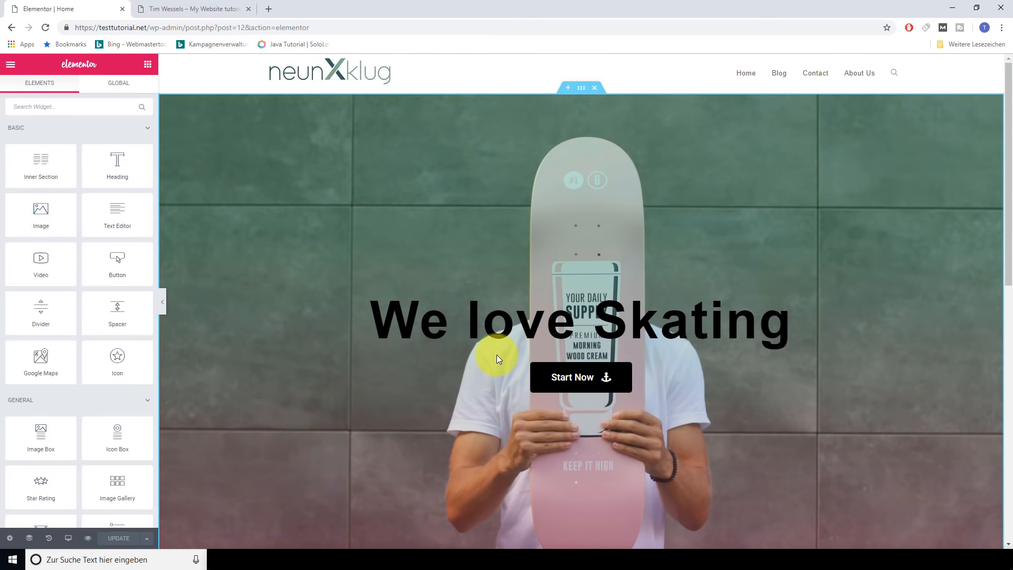
scroll(496, 355, down, 1)
scroll(496, 356, down, 7)
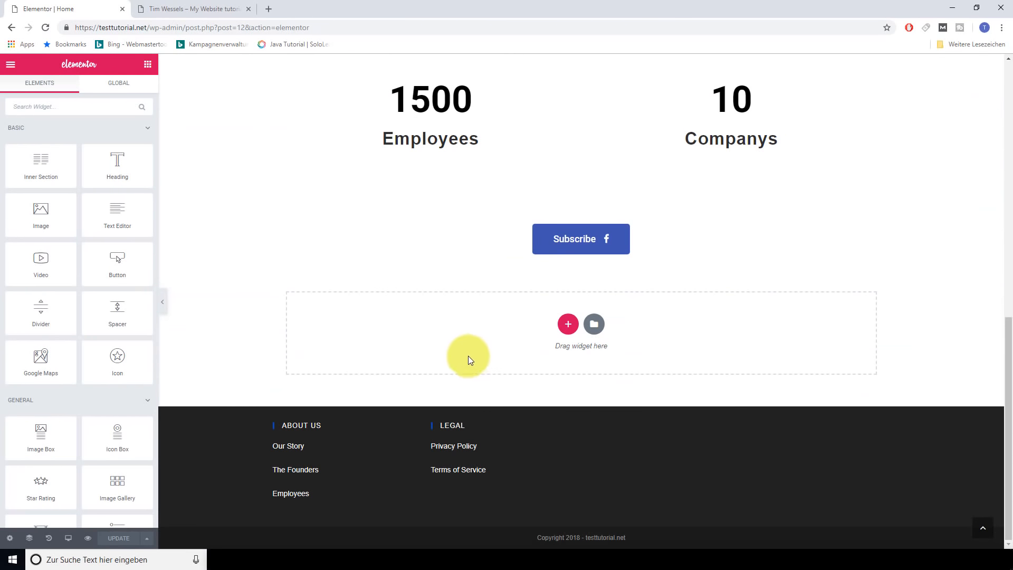
scroll(468, 360, up, 1)
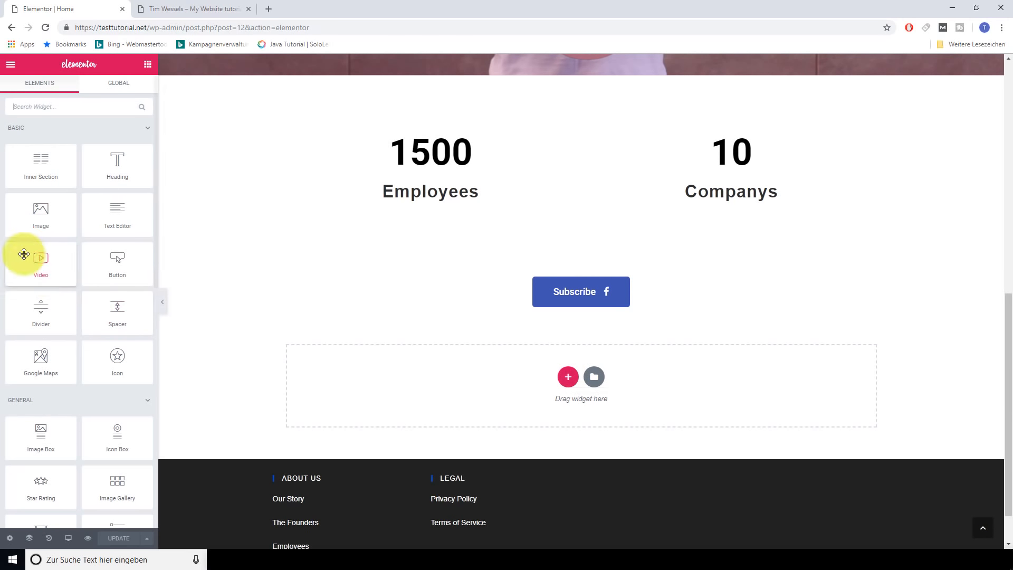
scroll(103, 327, down, 10)
scroll(96, 376, up, 10)
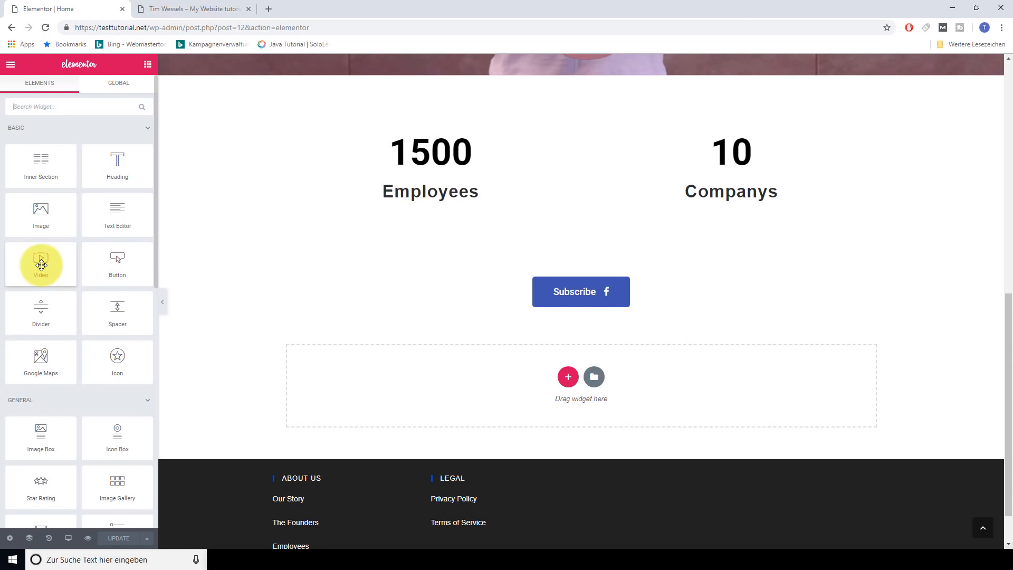
scroll(100, 358, down, 3)
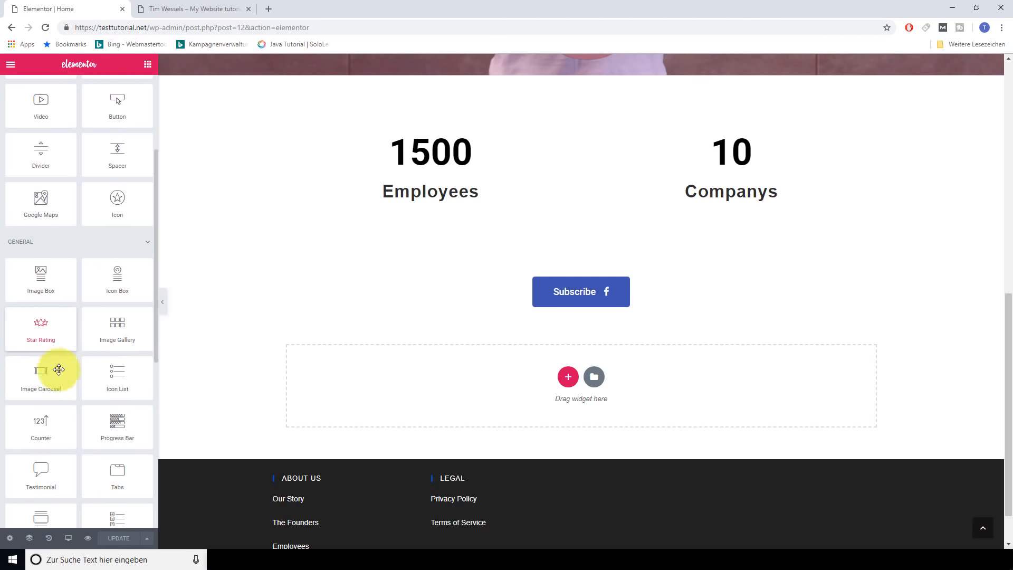
scroll(63, 417, down, 4)
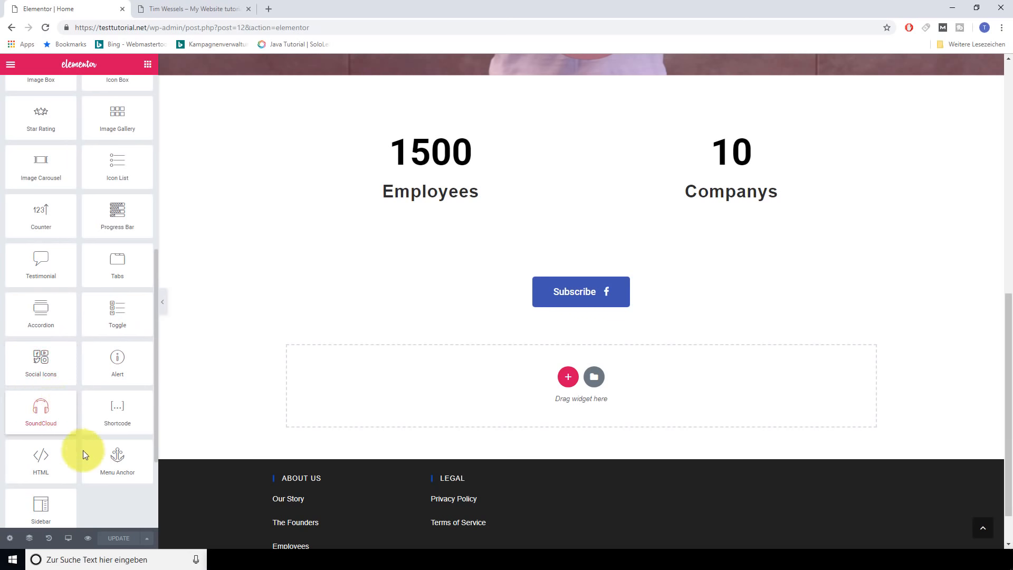
scroll(83, 450, down, 3)
scroll(84, 402, up, 15)
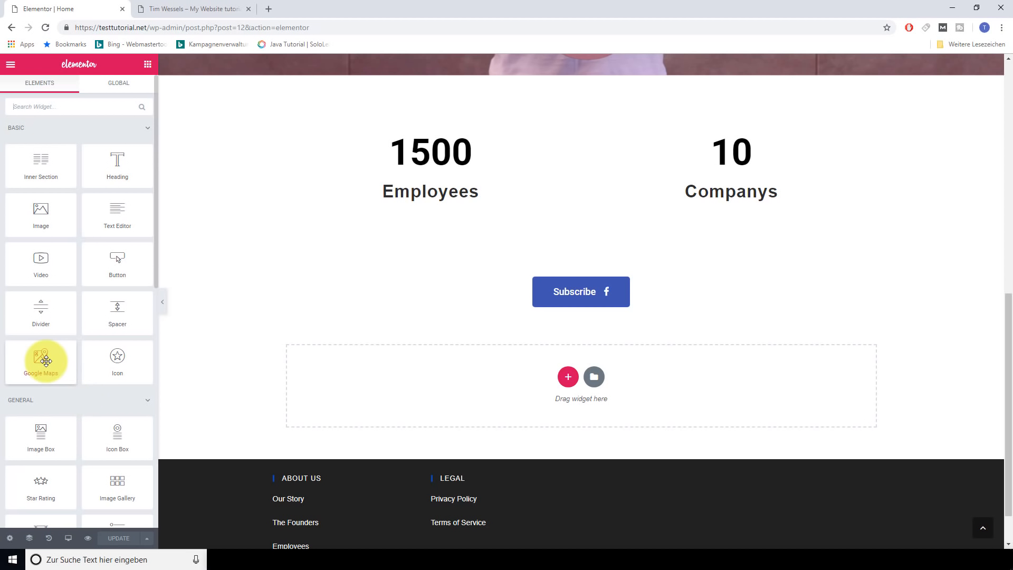
Search Google for 'elementor pagebuilder google maps' in a new tab, then return to the editor tab
click(272, 4)
text(el)
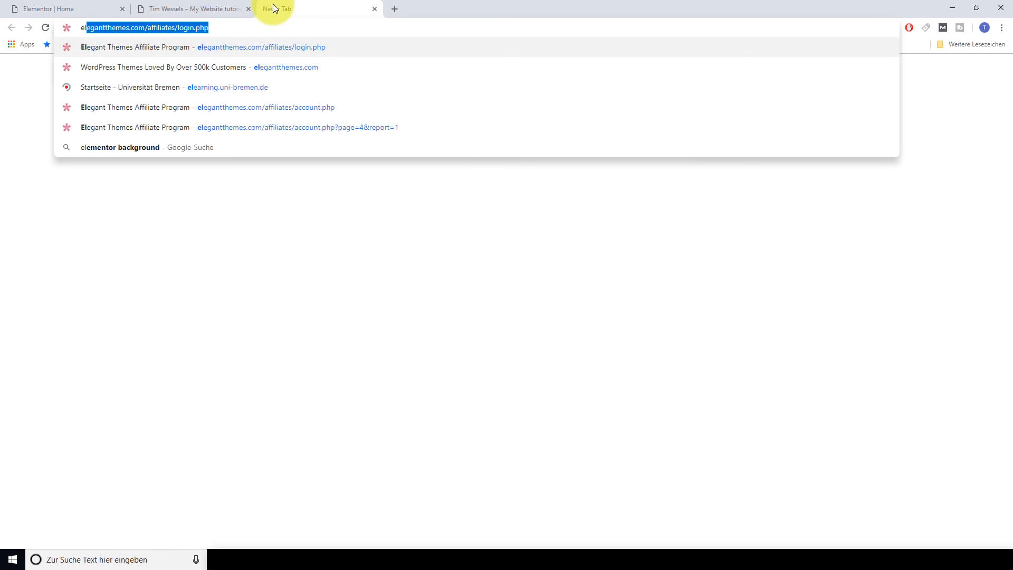
text(ementor)
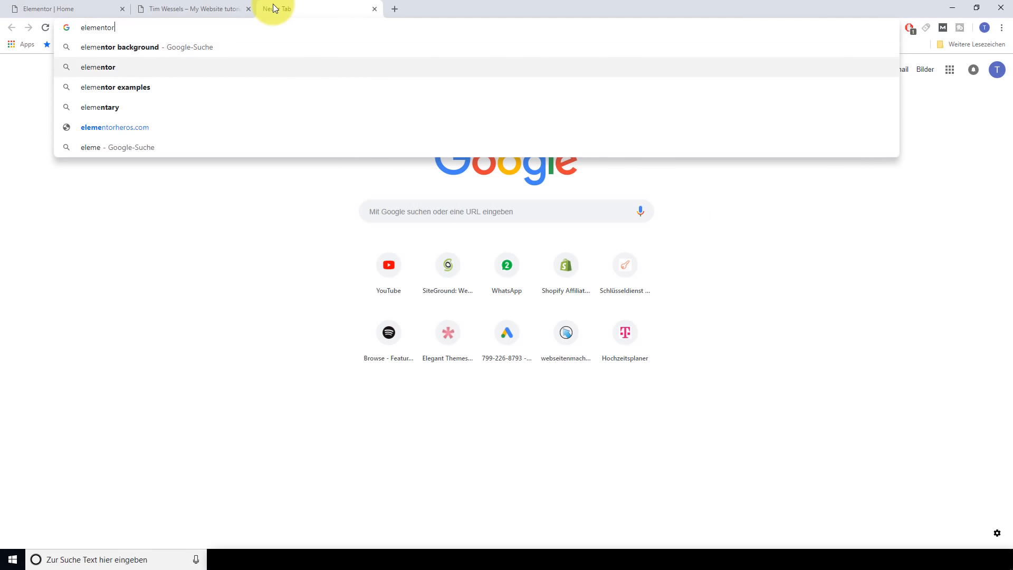
text( pagebuild)
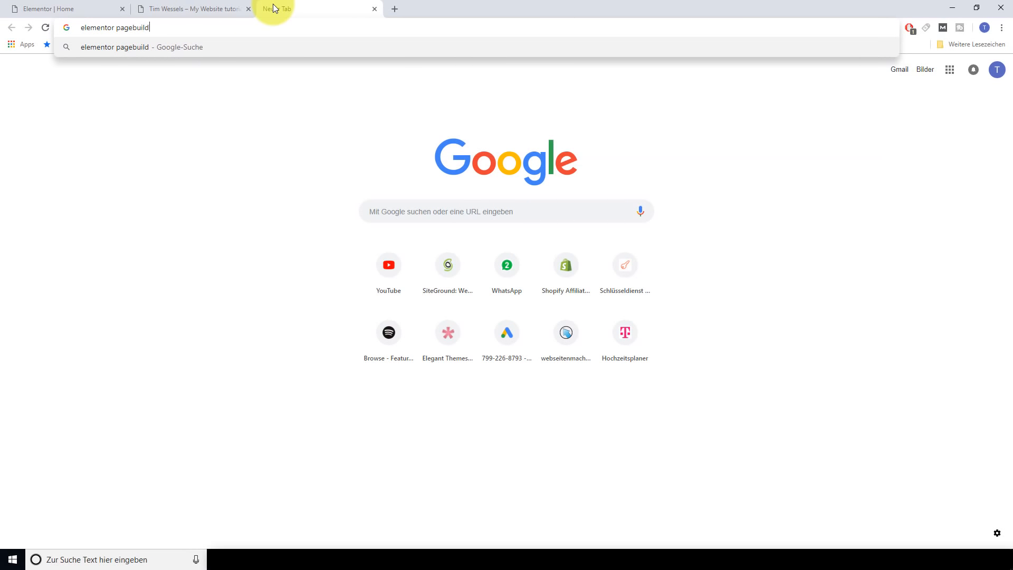
text(er google maps)
key(Return)
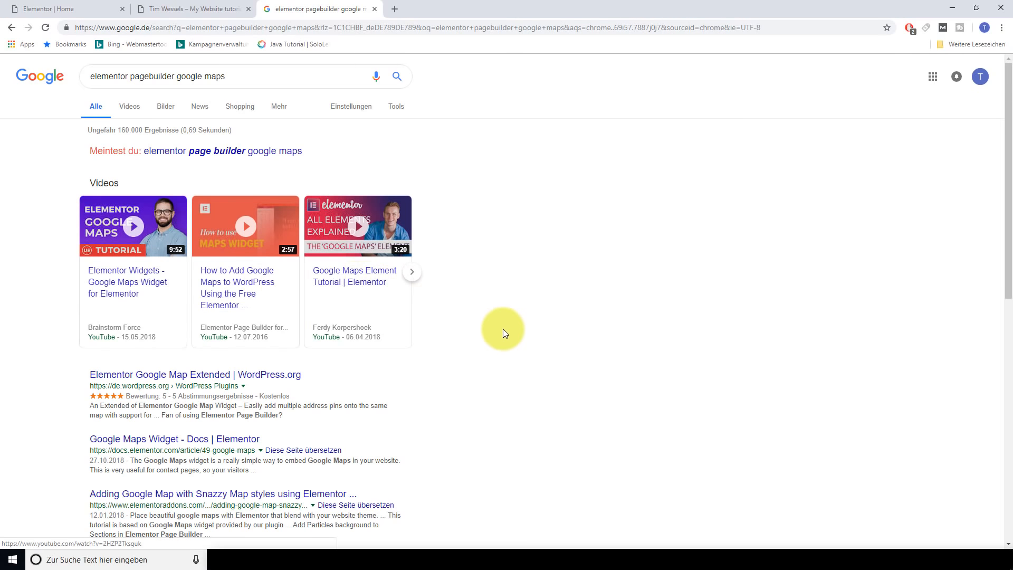
scroll(514, 343, down, 1)
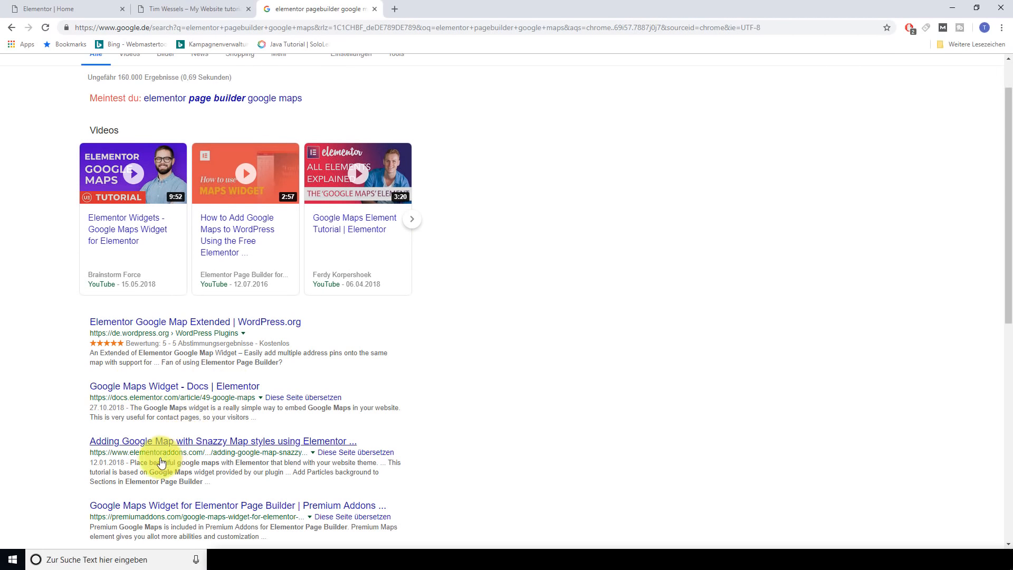
scroll(151, 459, down, 2)
scroll(639, 333, down, 2)
scroll(502, 238, up, 5)
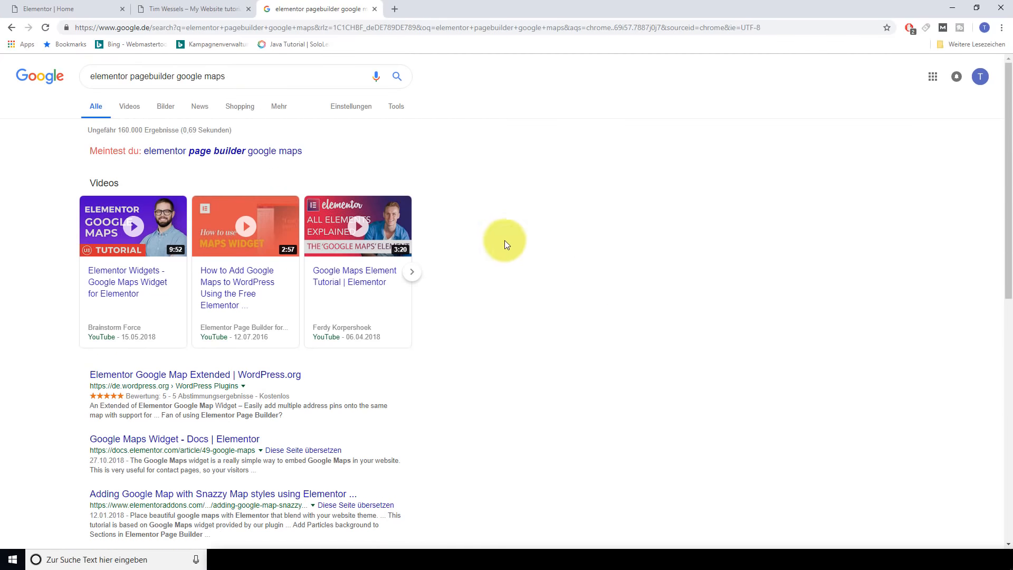
click(34, 9)
Close the Google search tab and open the Elementor main menu in the editor
click(374, 8)
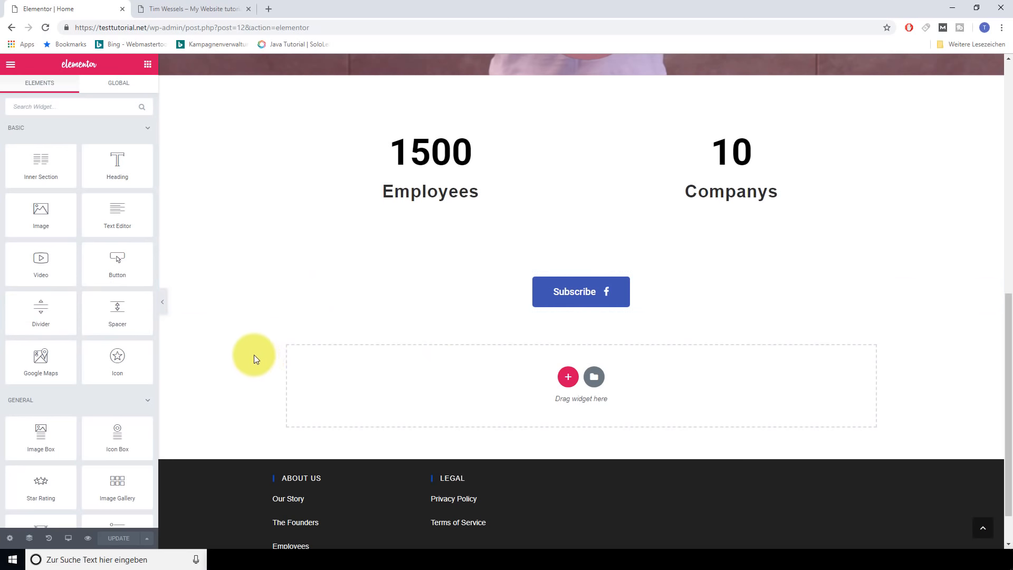
scroll(254, 354, up, 10)
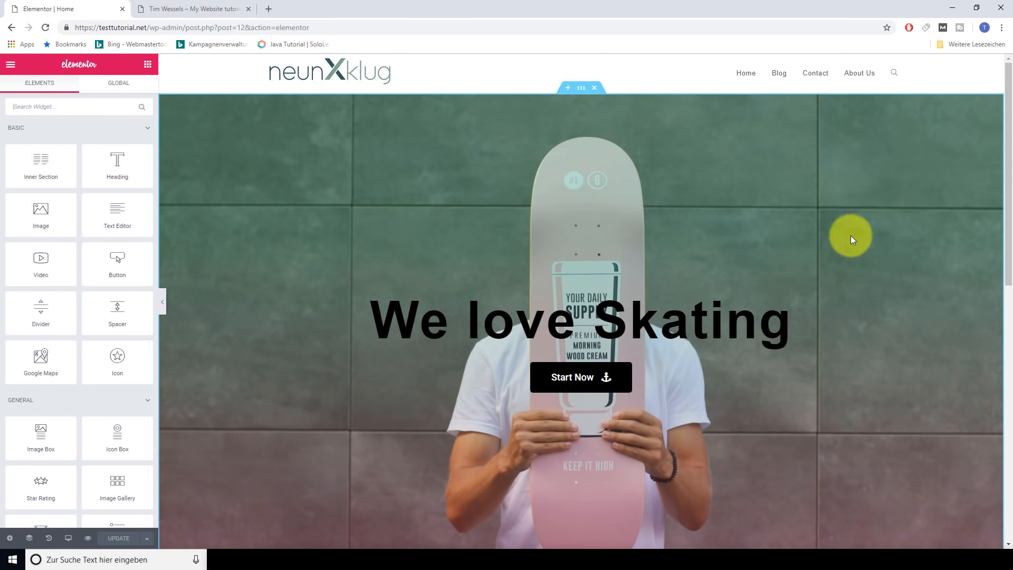
scroll(803, 266, down, 10)
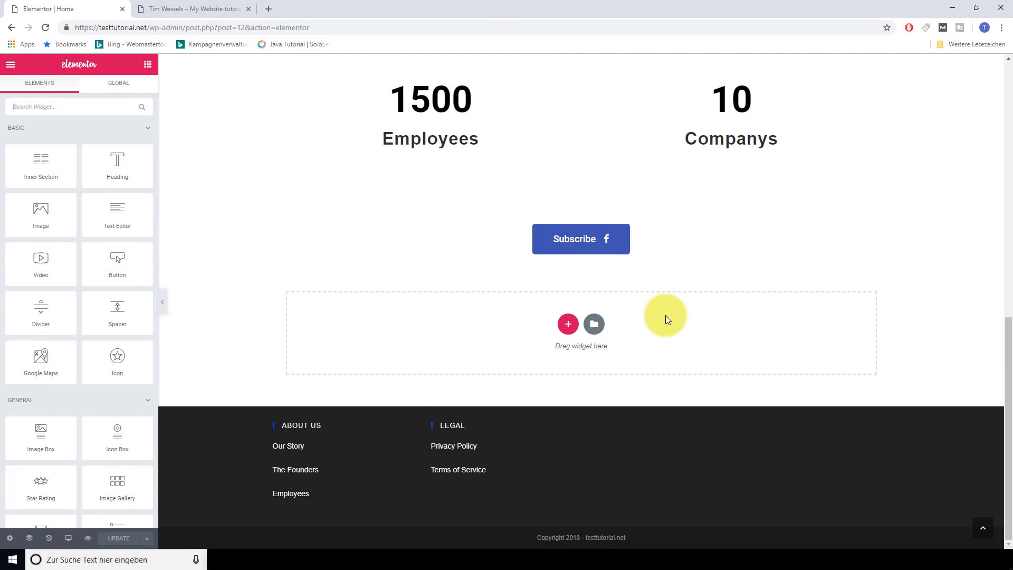
scroll(666, 315, up, 10)
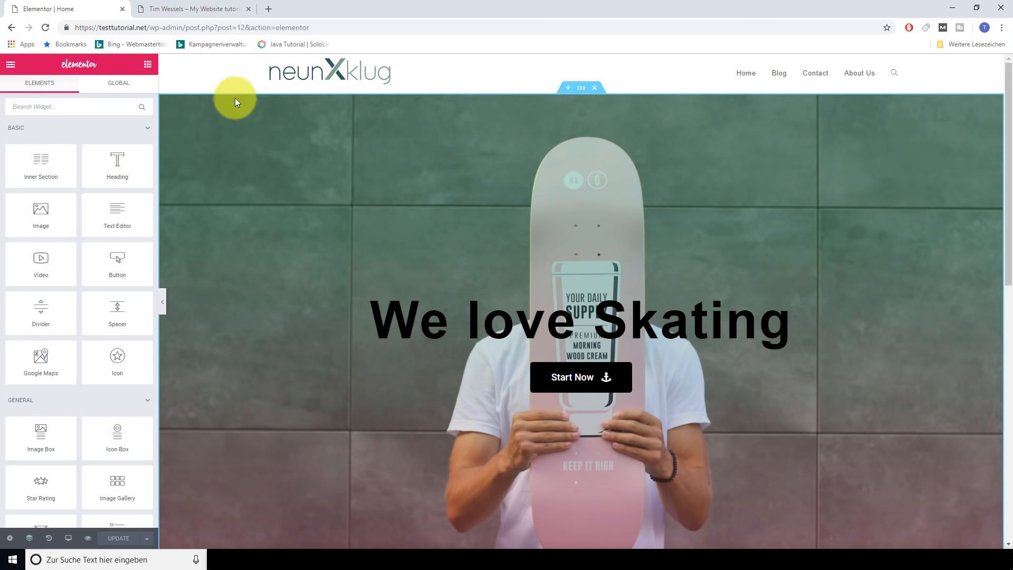
click(318, 28)
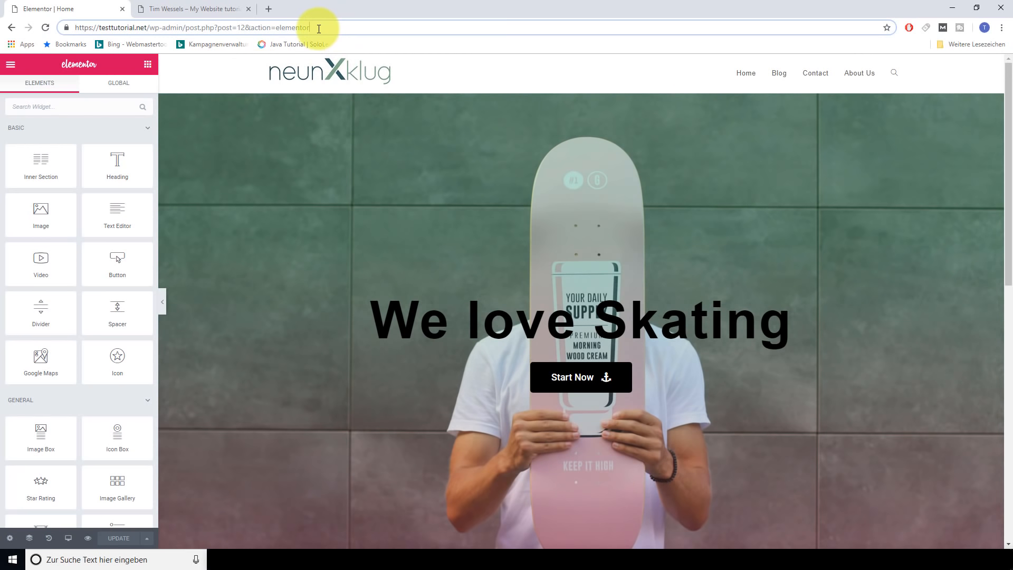
click(11, 65)
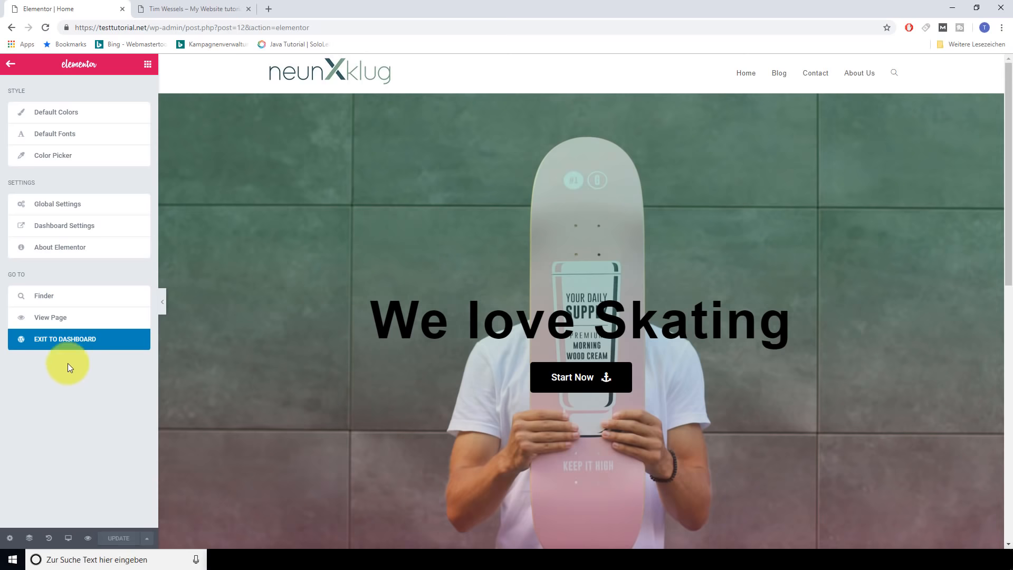
Open the About Us page for editing and set its layout to 100% Full Width
click(67, 345)
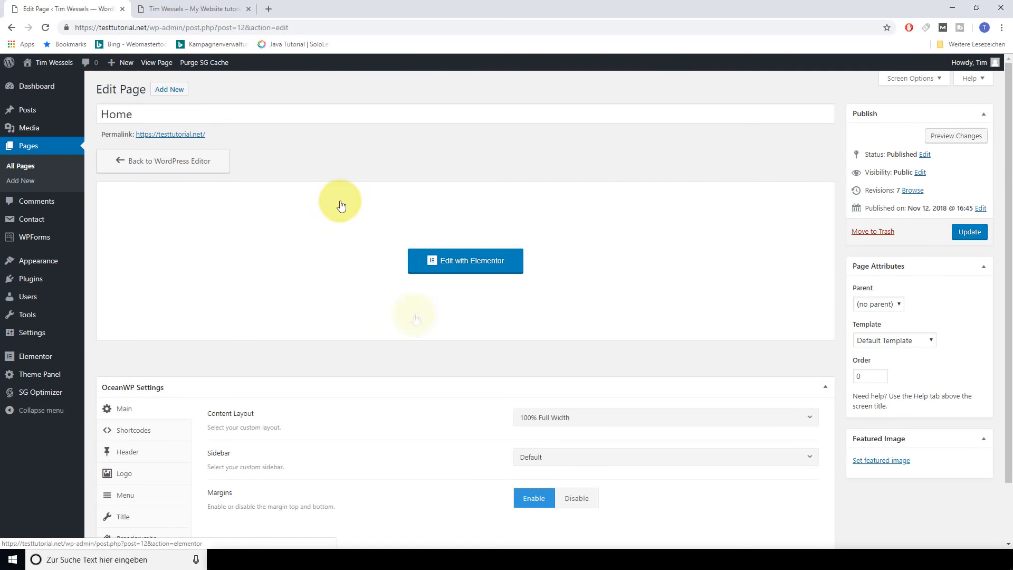
click(29, 172)
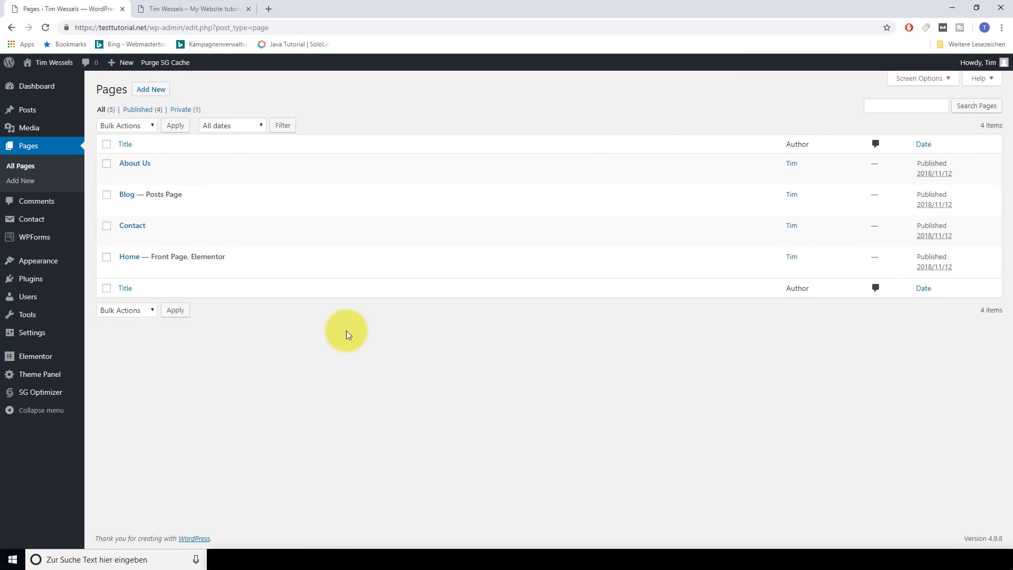
click(126, 178)
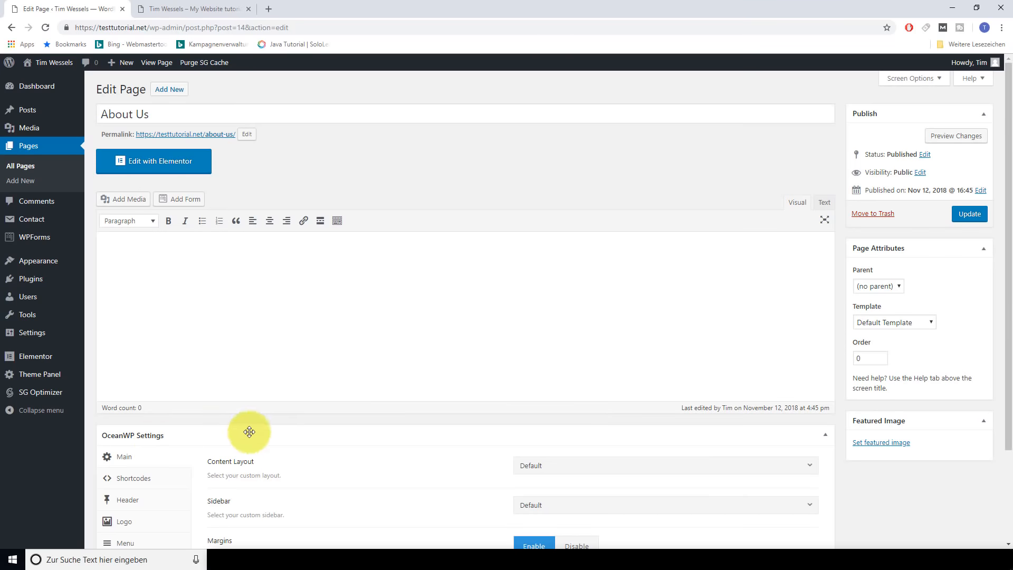
scroll(316, 430, down, 2)
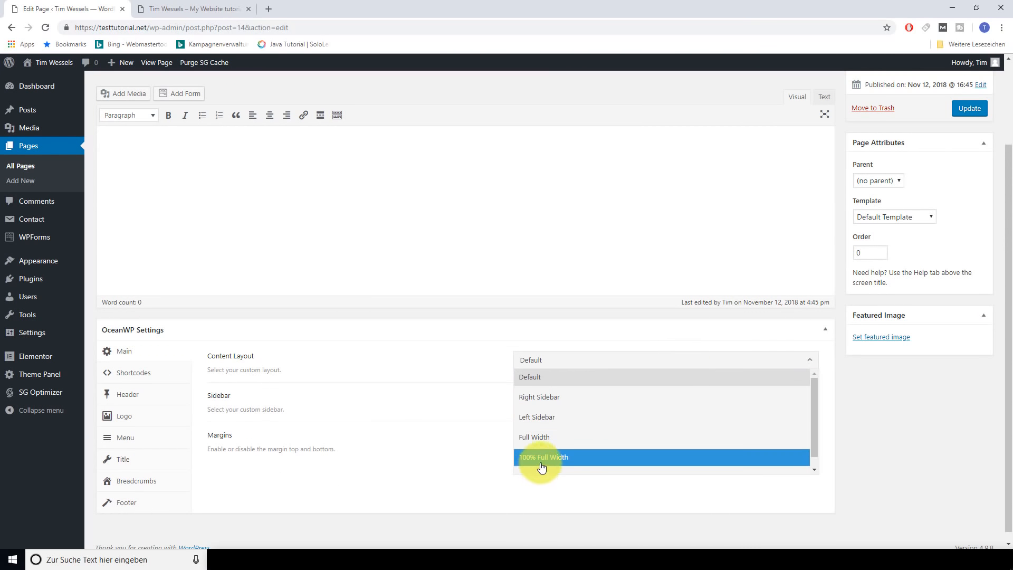
click(543, 459)
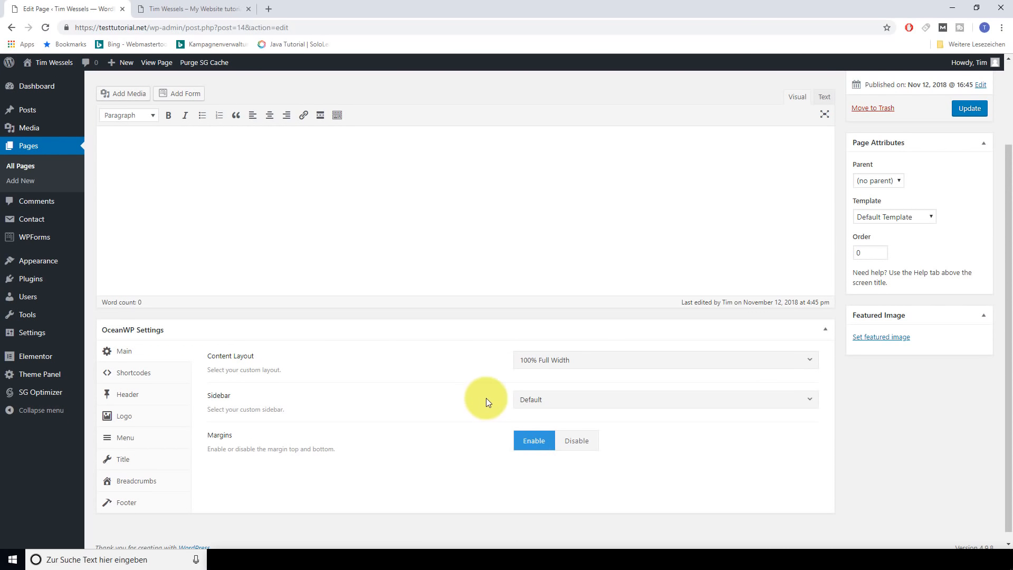
Hide the top bar and page title, and enable the header for About Us
click(133, 399)
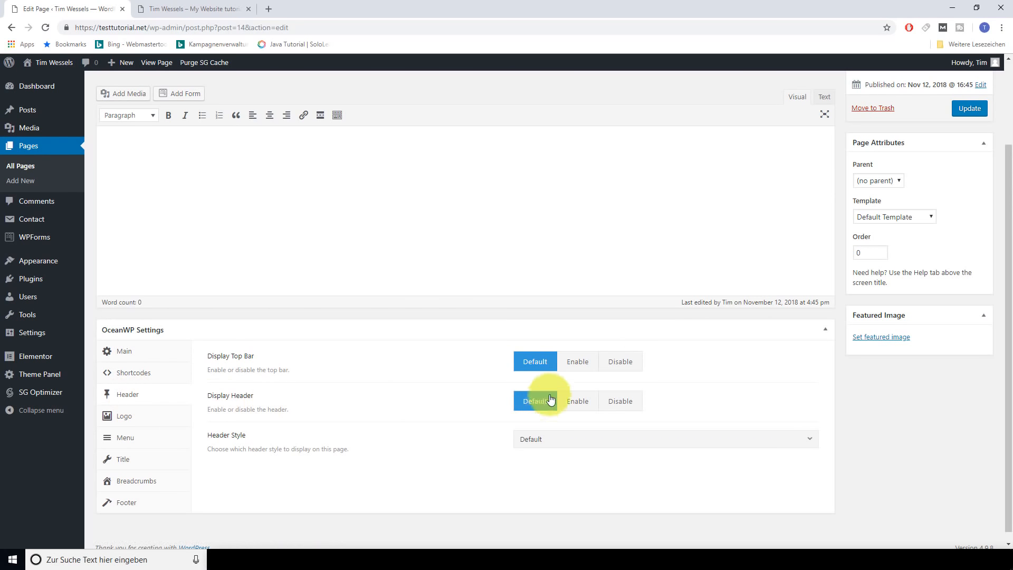
click(633, 368)
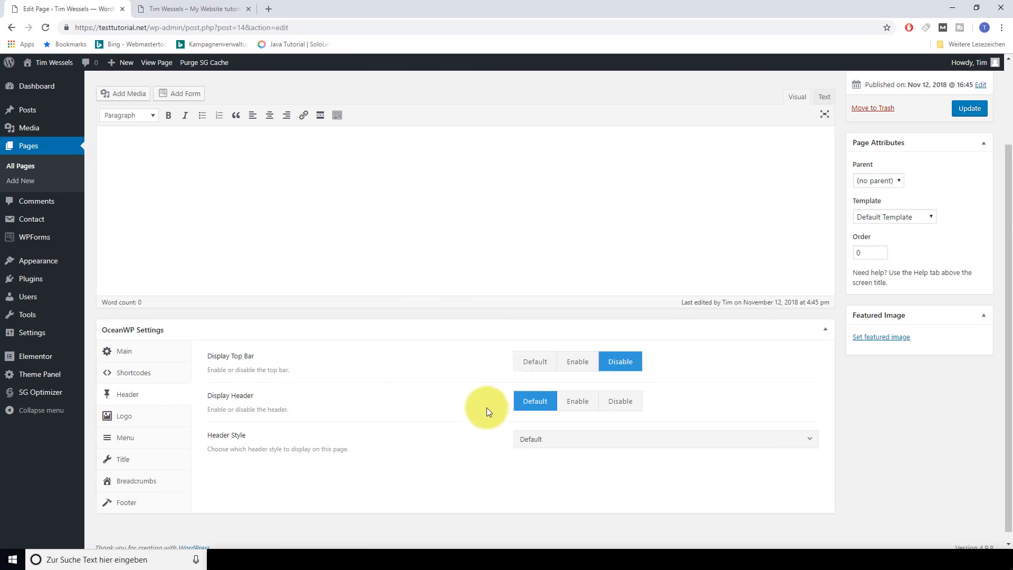
click(577, 400)
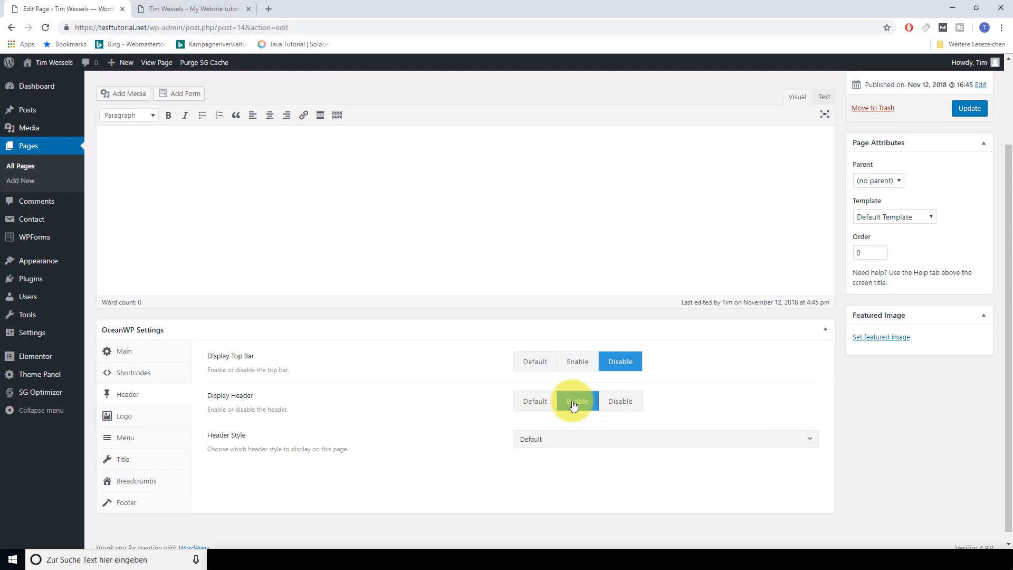
scroll(191, 408, down, 1)
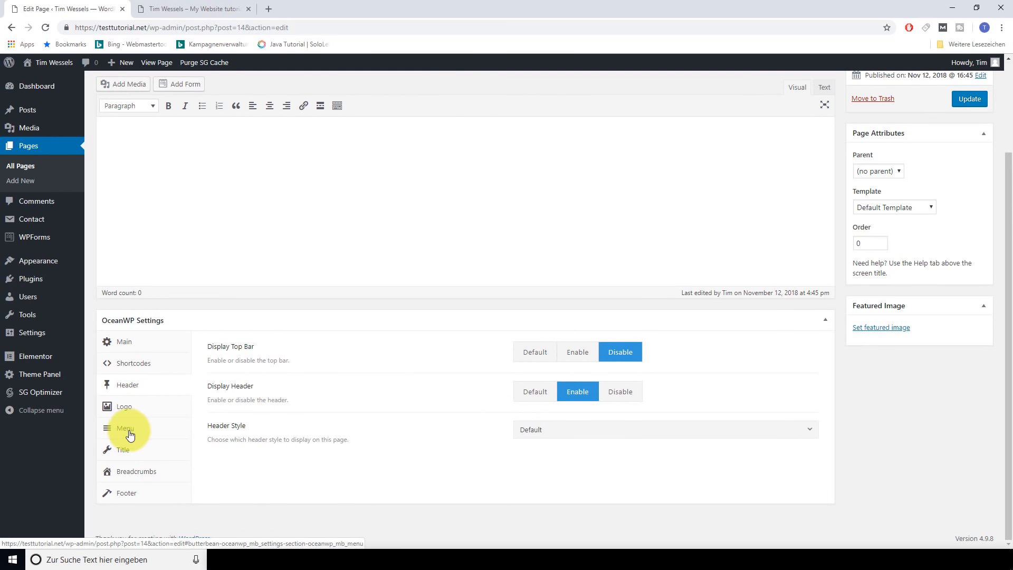
click(119, 450)
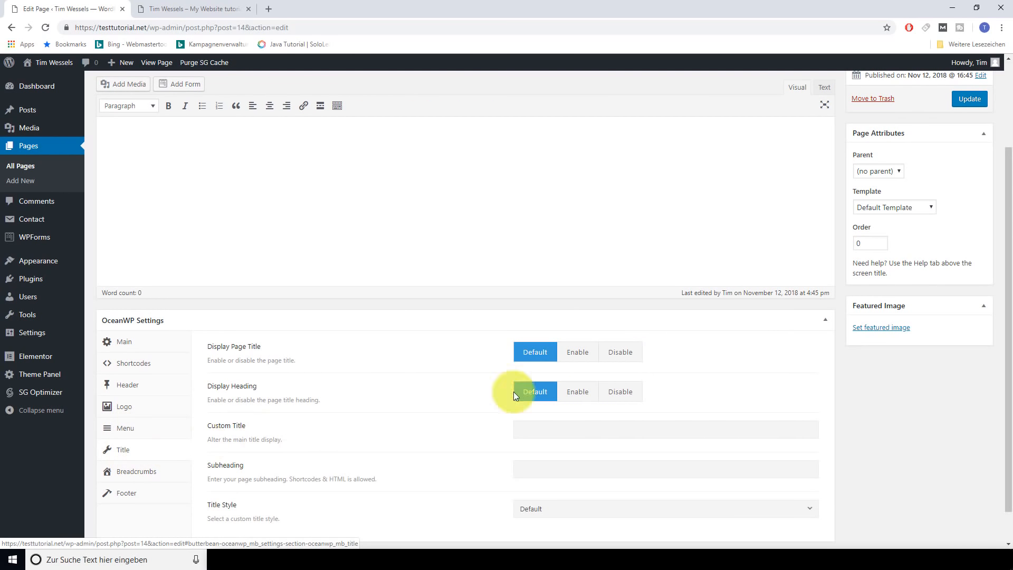
click(626, 353)
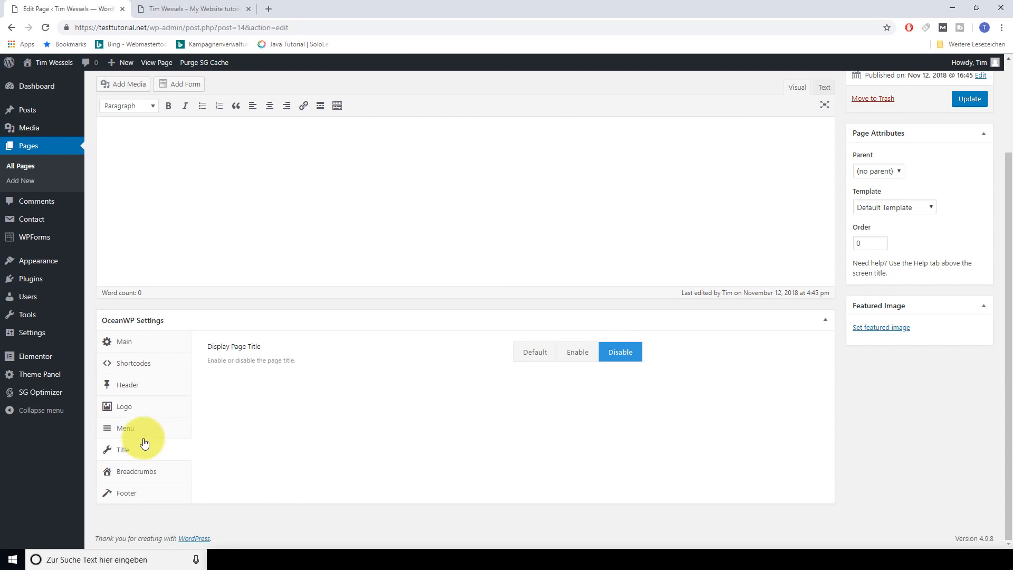
Enable the footer widgets and copyright areas, then update the page
click(135, 497)
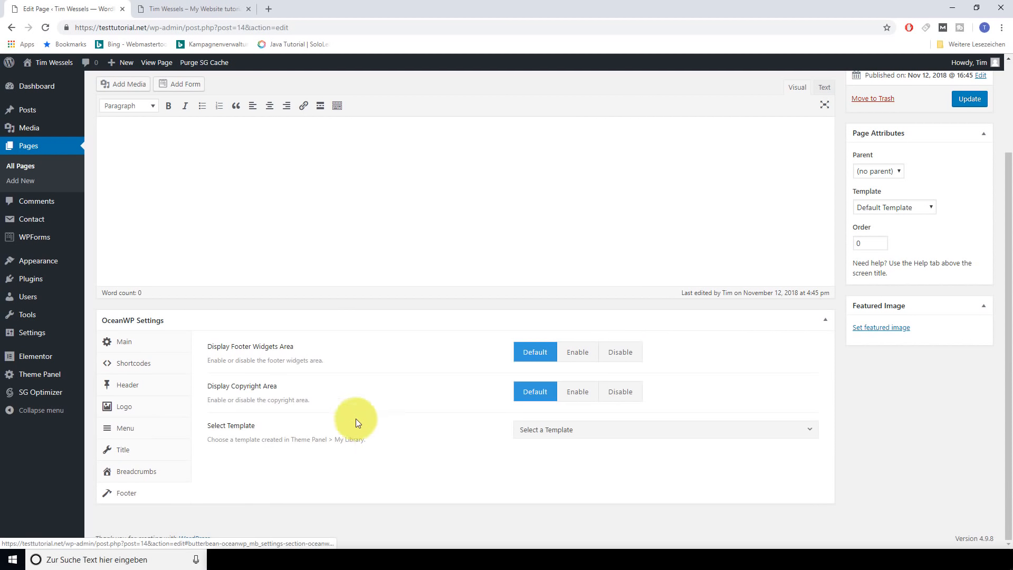
click(578, 354)
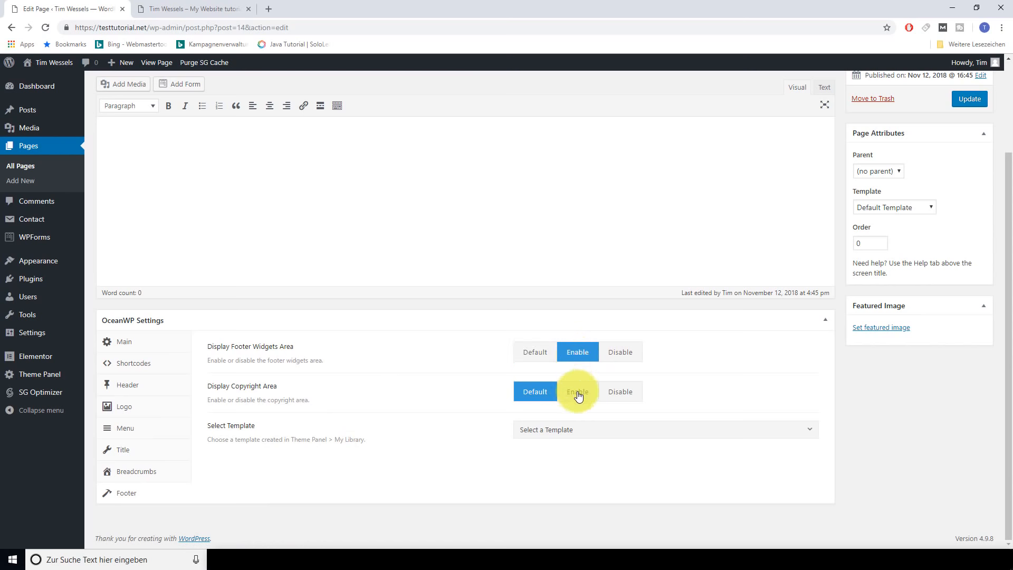
click(579, 397)
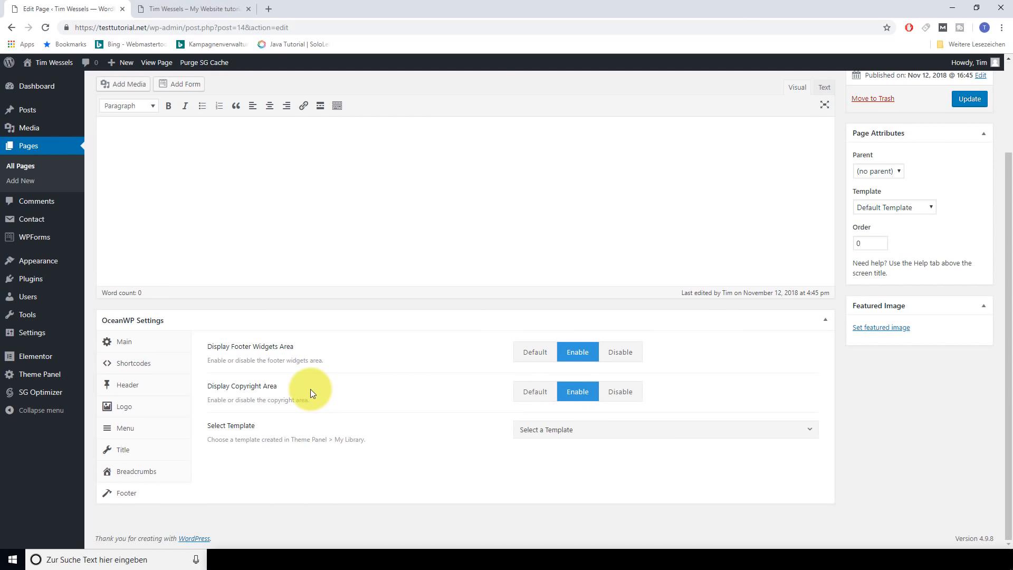
scroll(309, 390, up, 3)
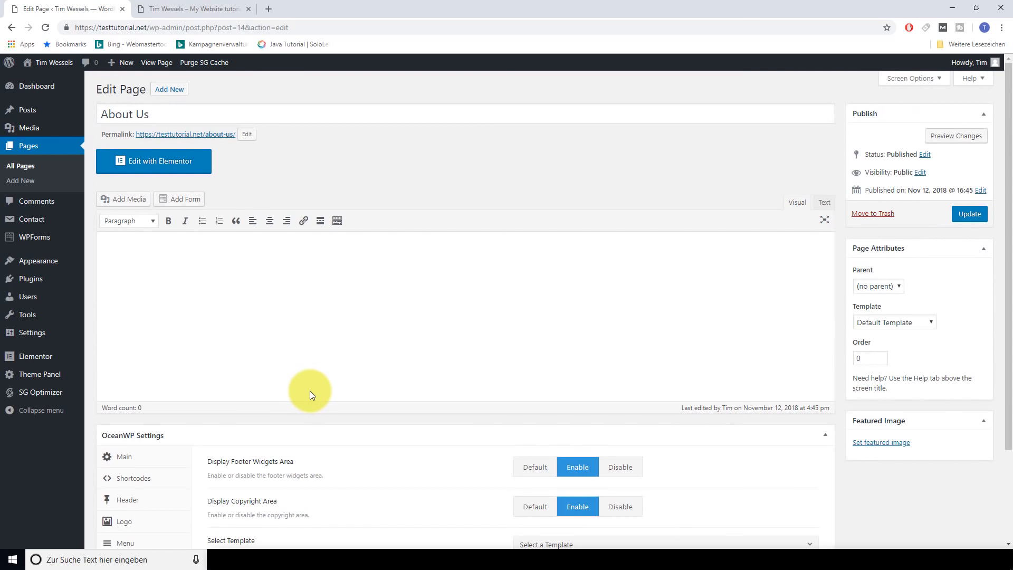
click(968, 213)
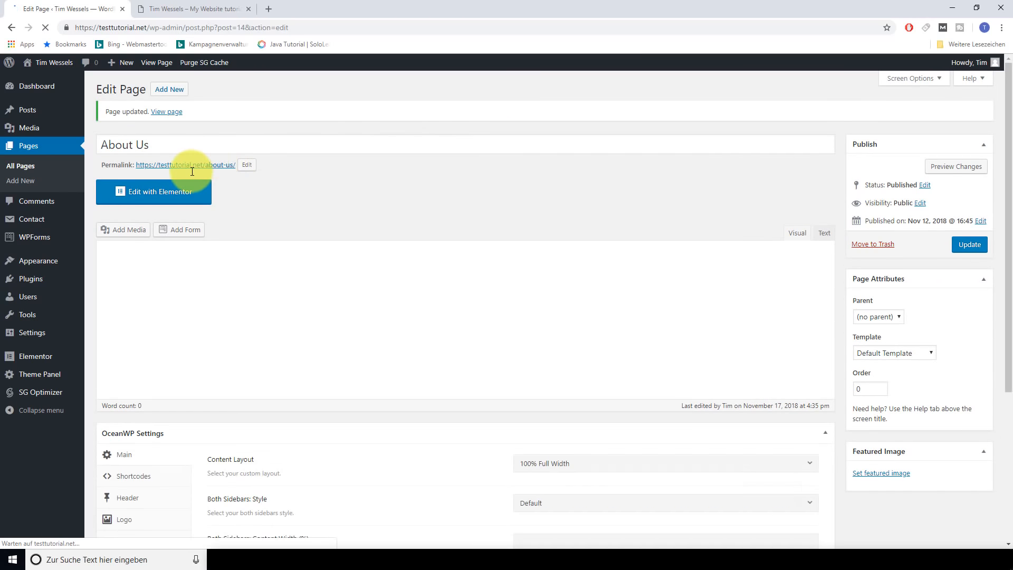
Preview the live About Us page in a new tab, then close the preview tabs
right_click(196, 166)
click(204, 171)
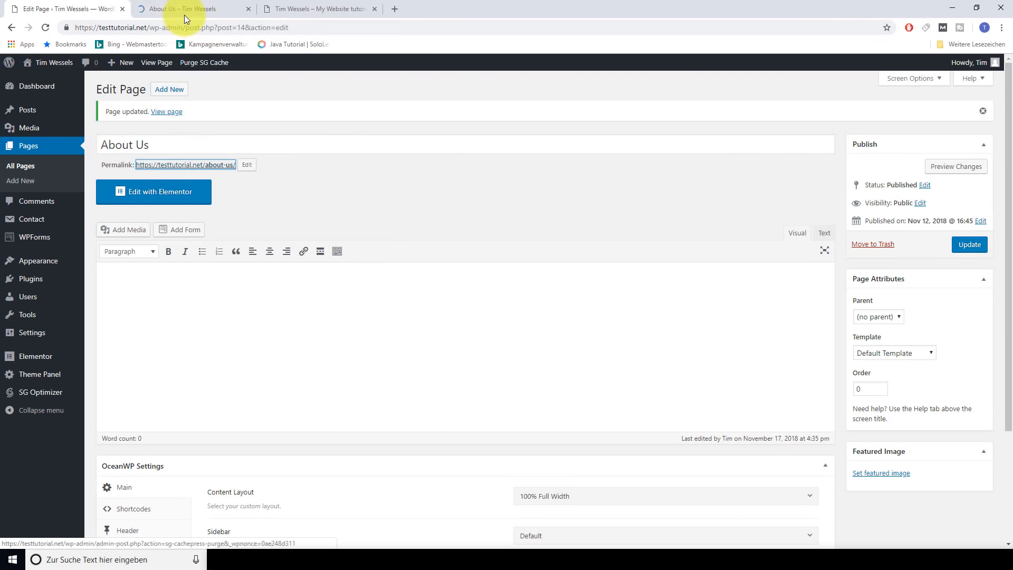
click(184, 10)
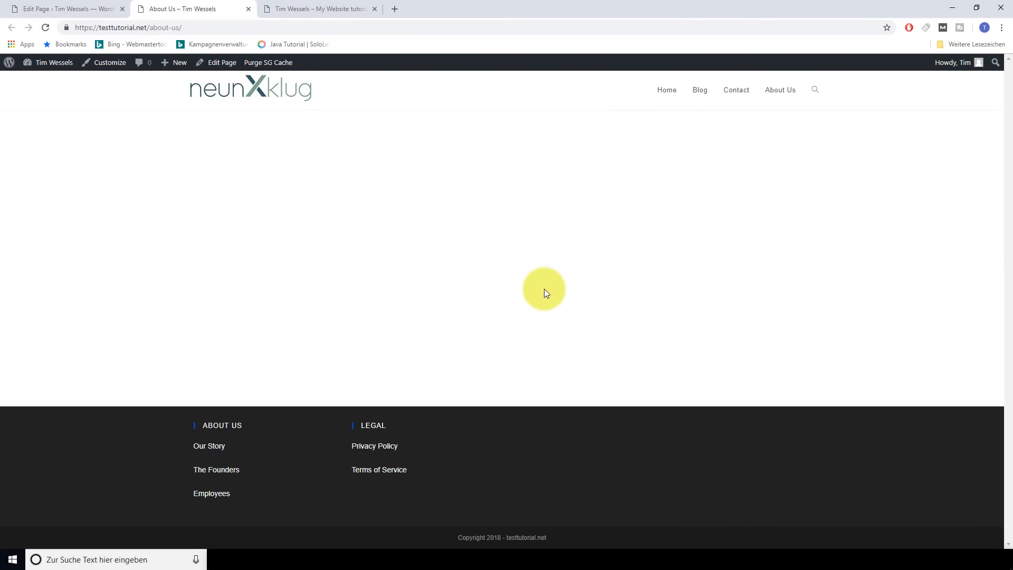
click(63, 7)
click(248, 9)
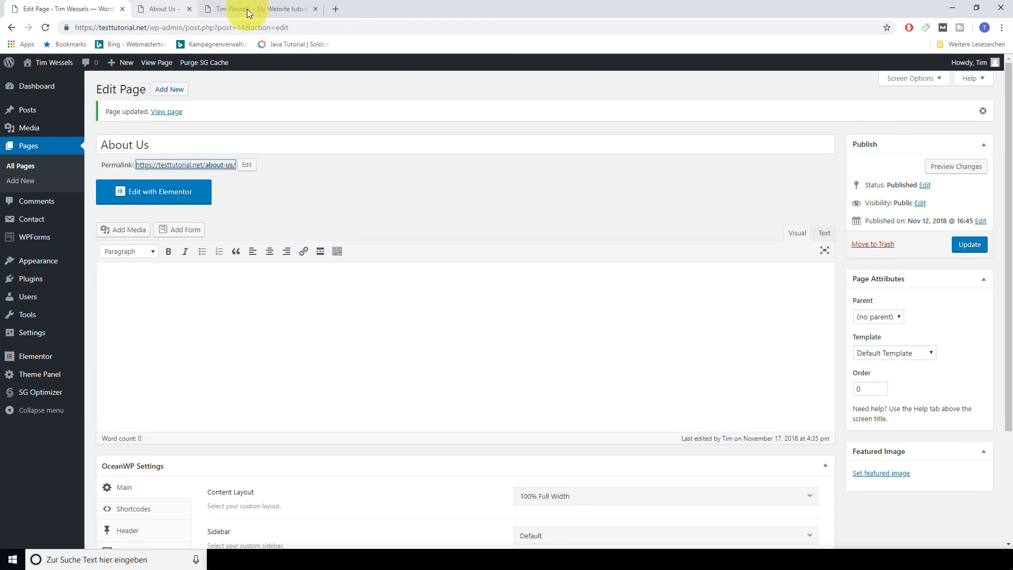
click(247, 9)
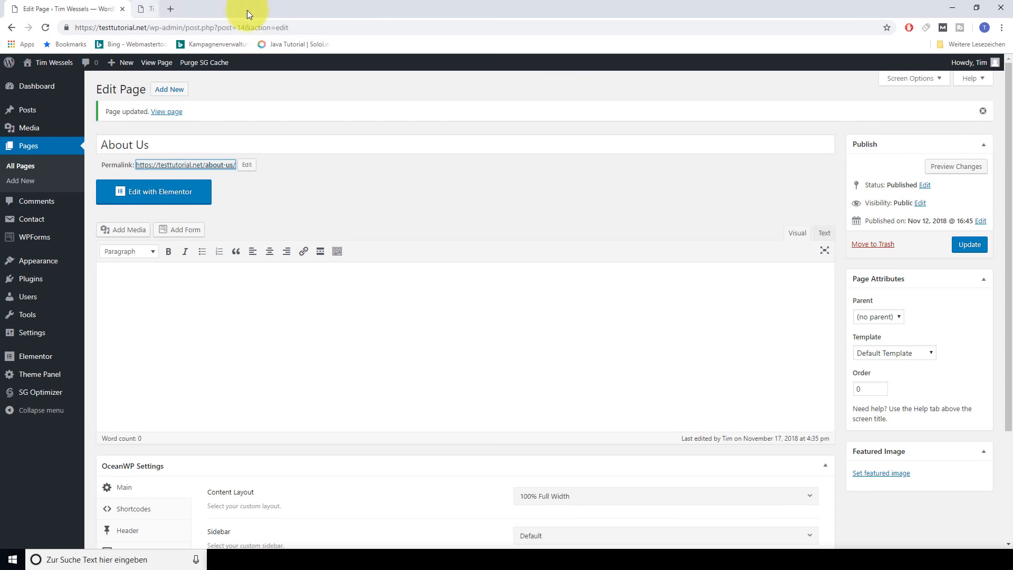
Open About Us in Elementor and browse the template library's Blocks tab
click(156, 197)
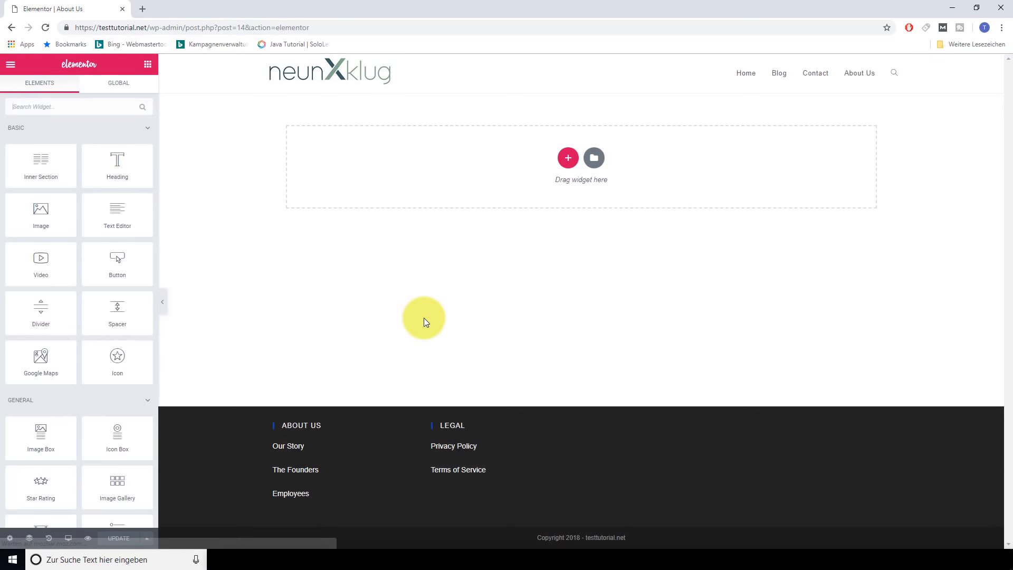
click(595, 159)
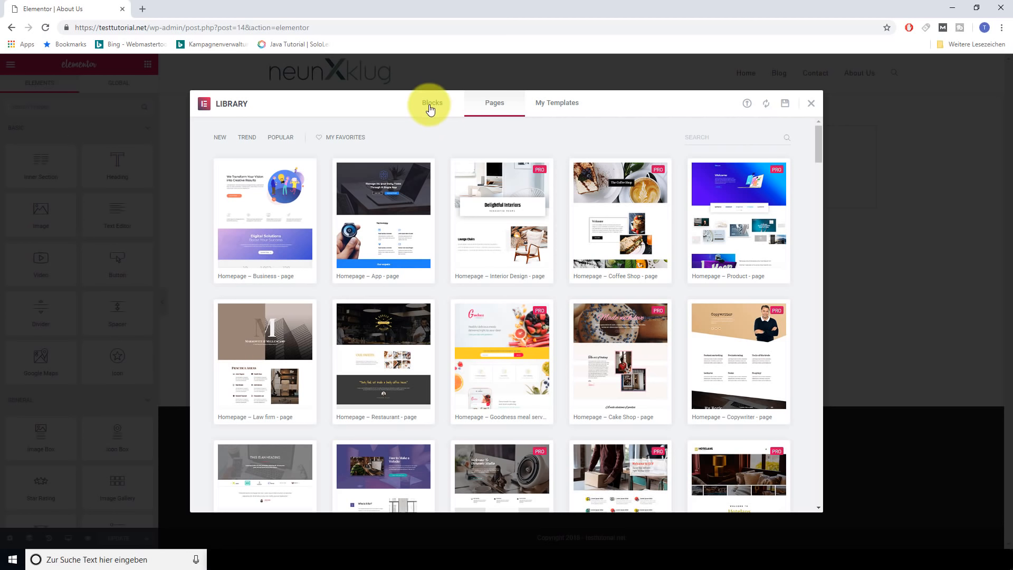
click(431, 109)
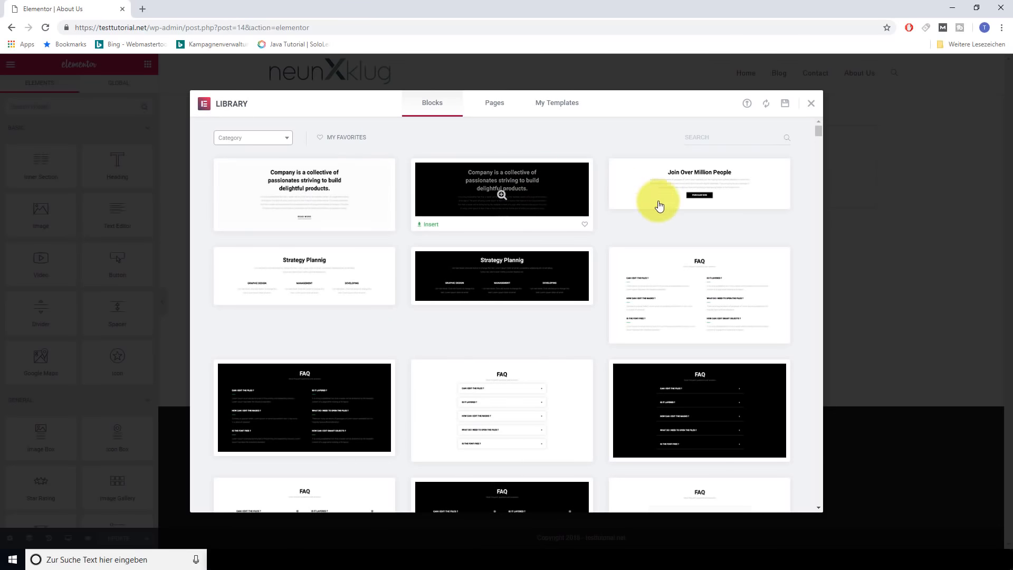
scroll(354, 273, down, 8)
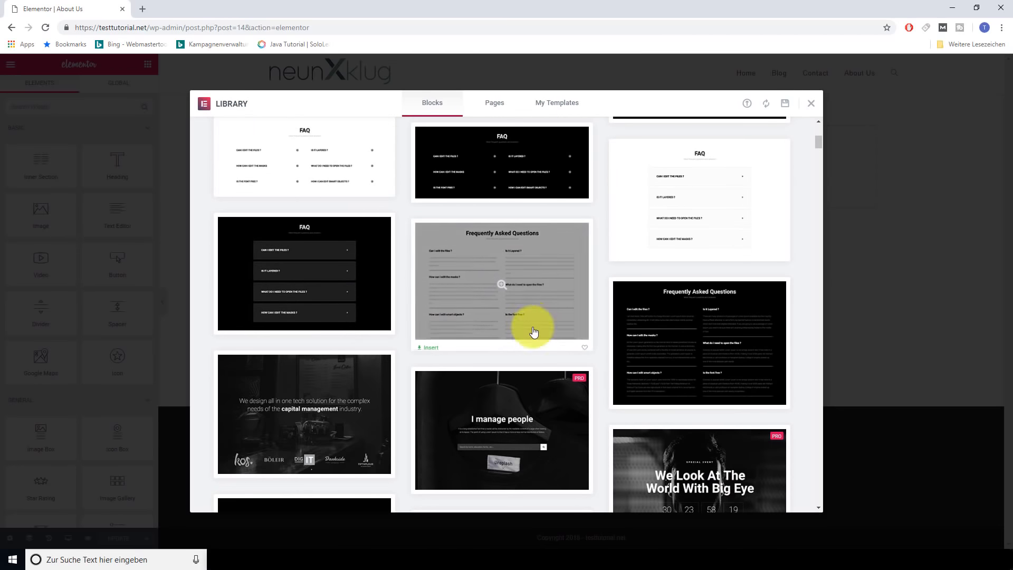
scroll(370, 327, down, 1)
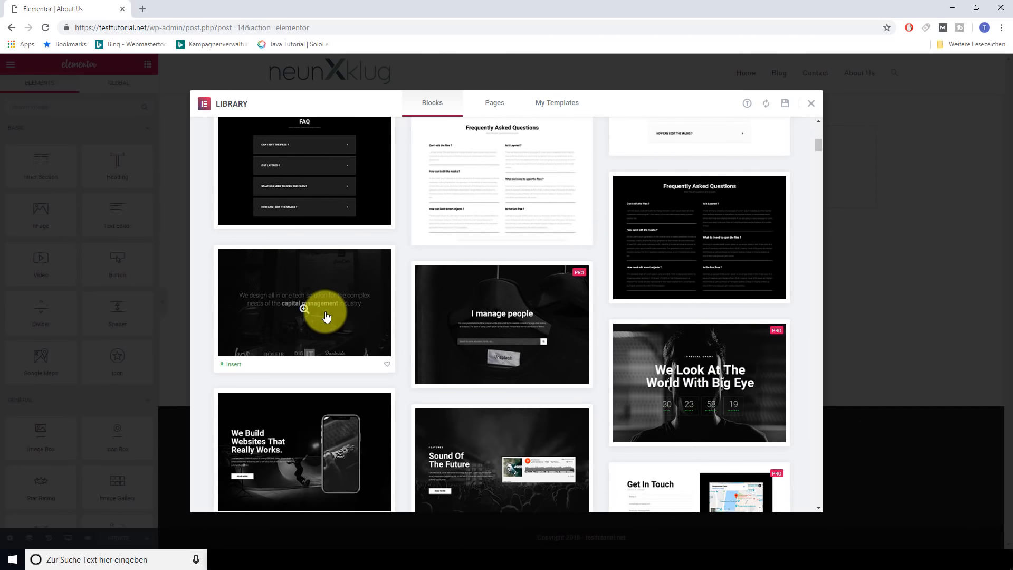
scroll(332, 312, down, 5)
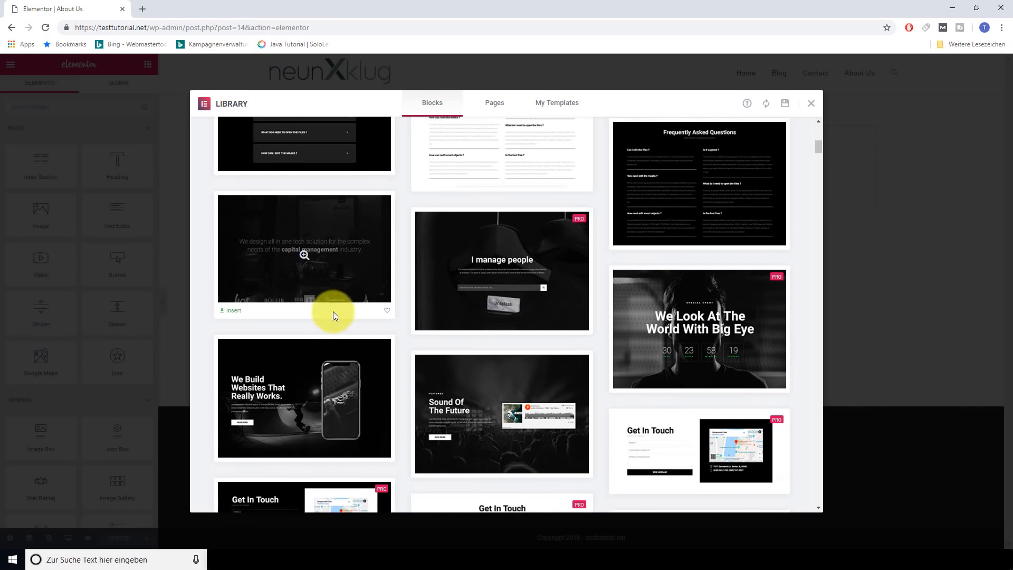
scroll(486, 323, down, 15)
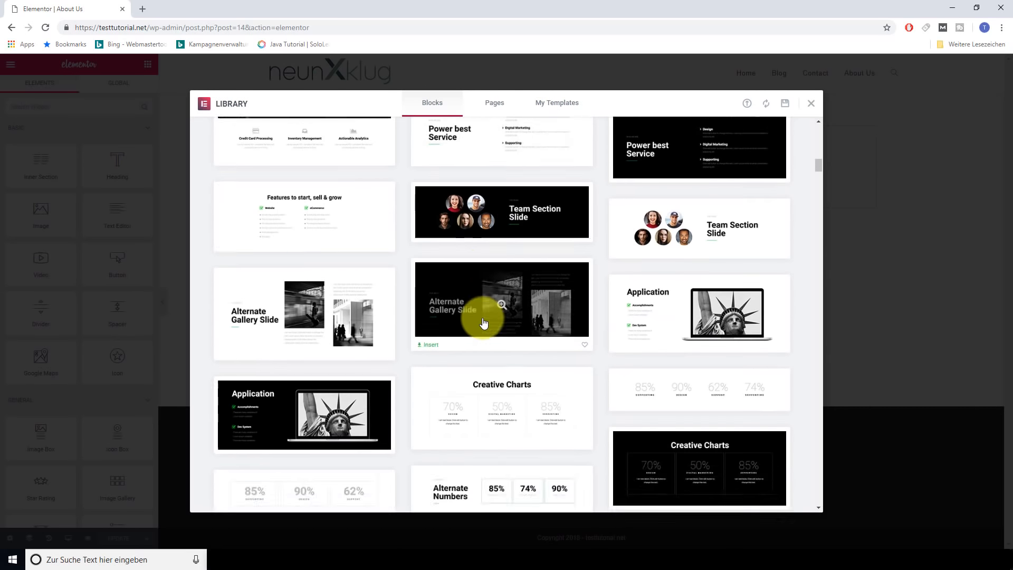
scroll(491, 321, down, 3)
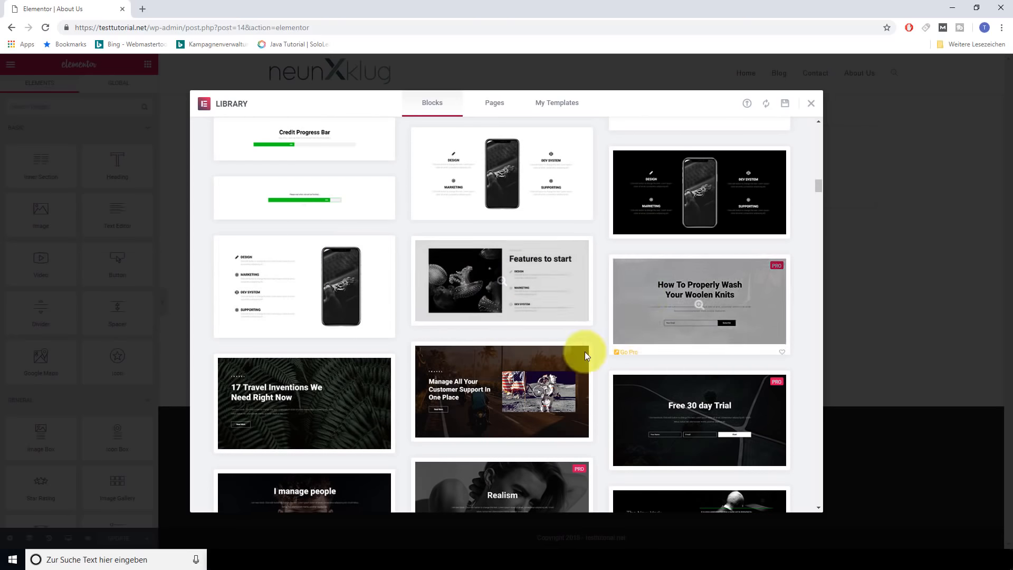
scroll(318, 376, down, 2)
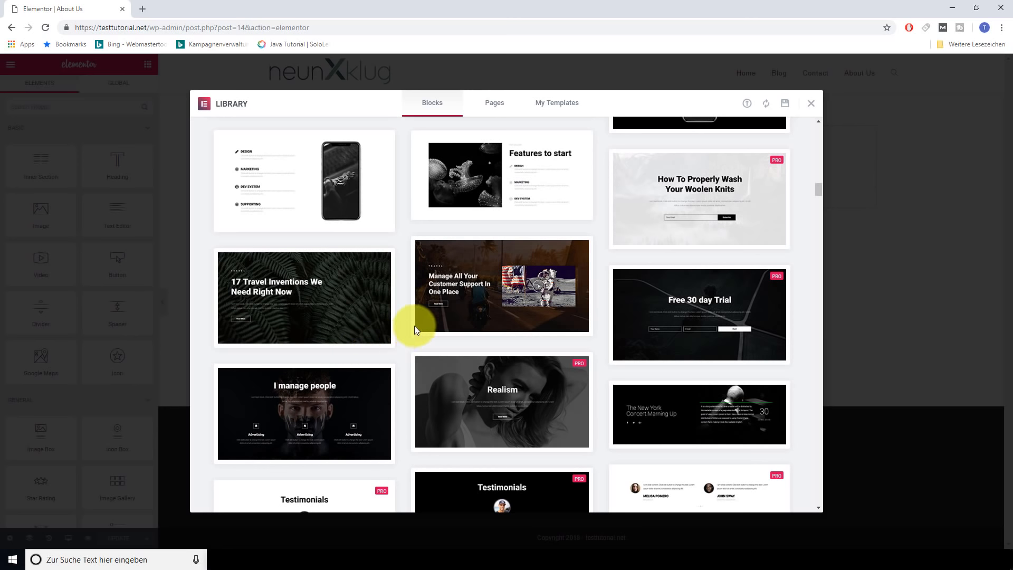
scroll(401, 330, up, 5)
scroll(400, 328, up, 20)
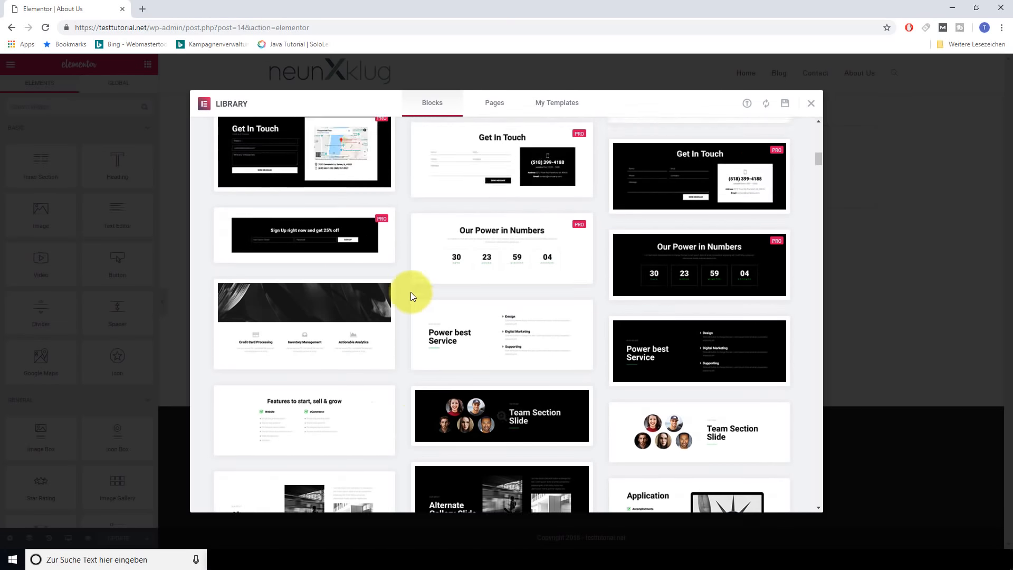
scroll(404, 274, up, 2)
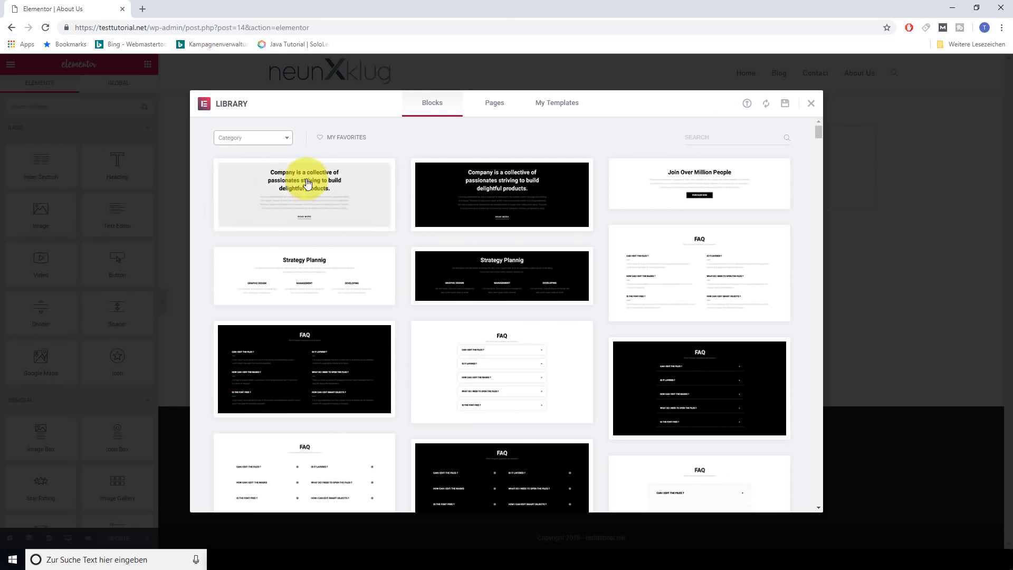
Filter blocks to the About category and insert the Astronomy binoculars block
click(288, 139)
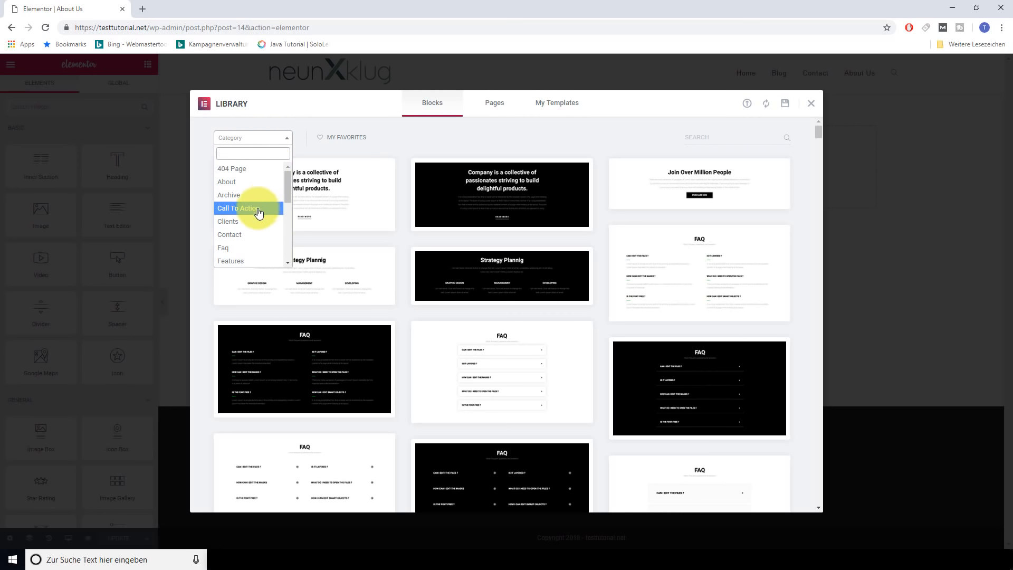
mouse_move(290, 198)
mouse_down()
mouse_move(298, 260)
mouse_move(295, 191)
mouse_up()
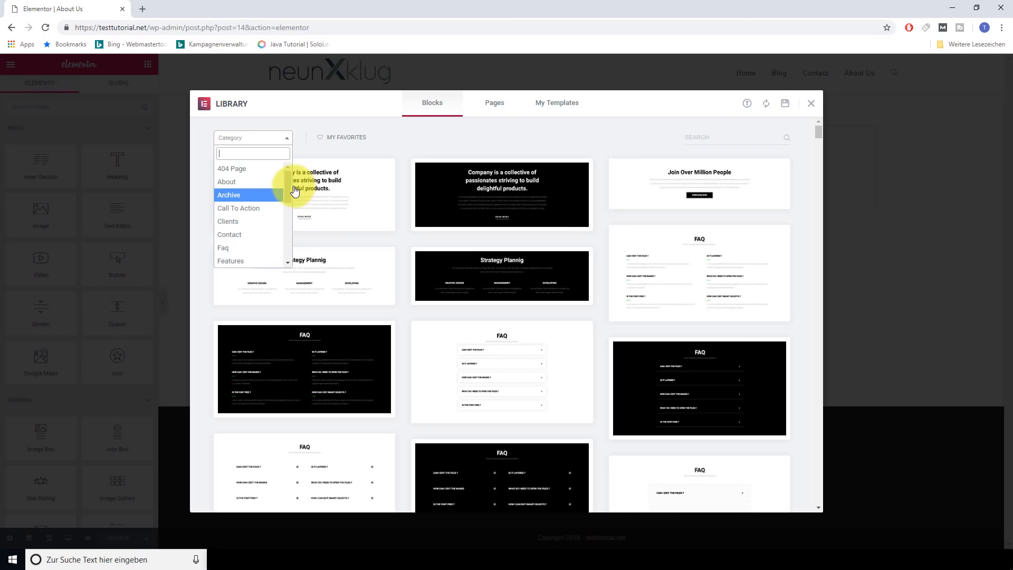
click(232, 181)
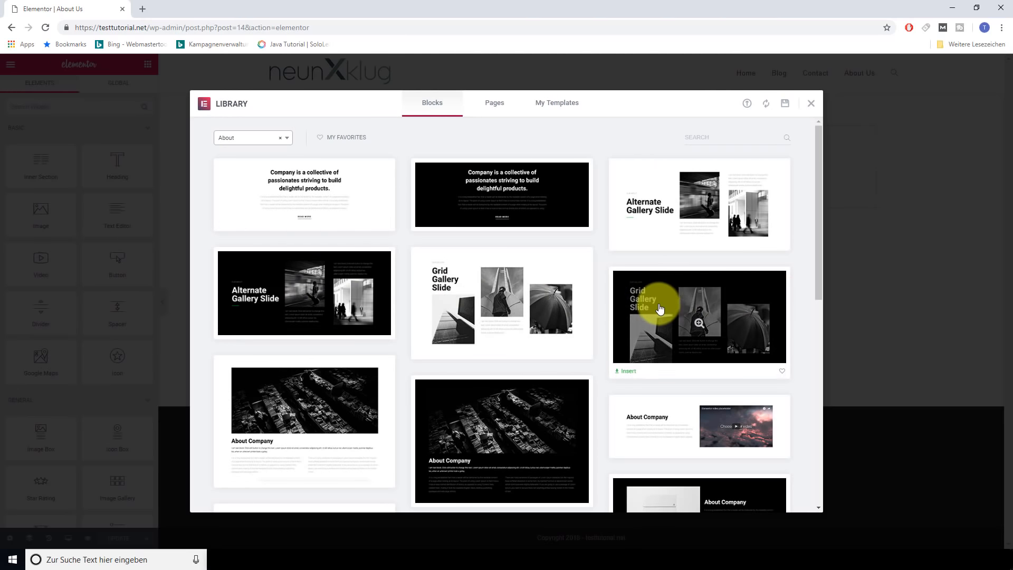
scroll(538, 271, down, 3)
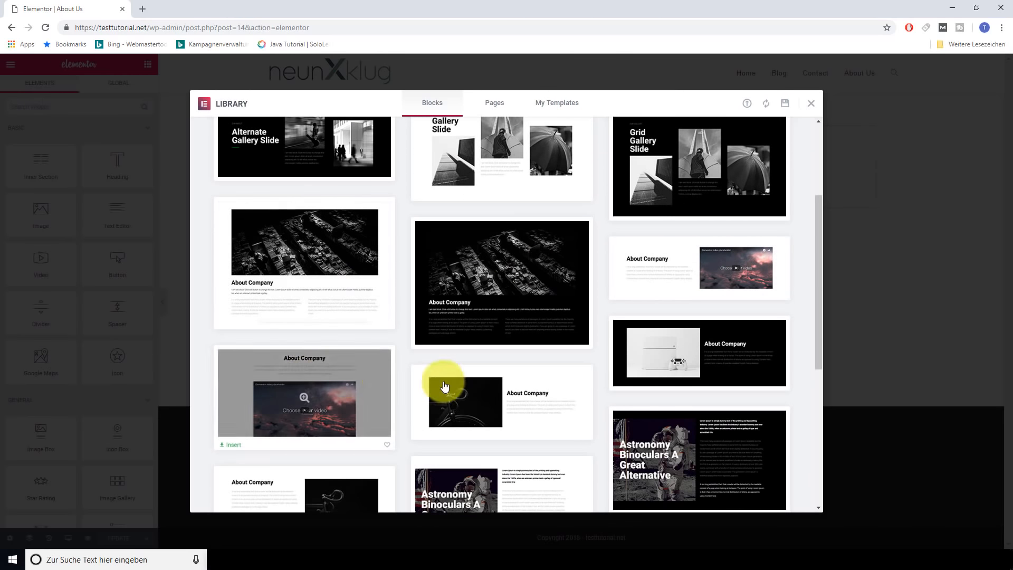
scroll(526, 368, down, 2)
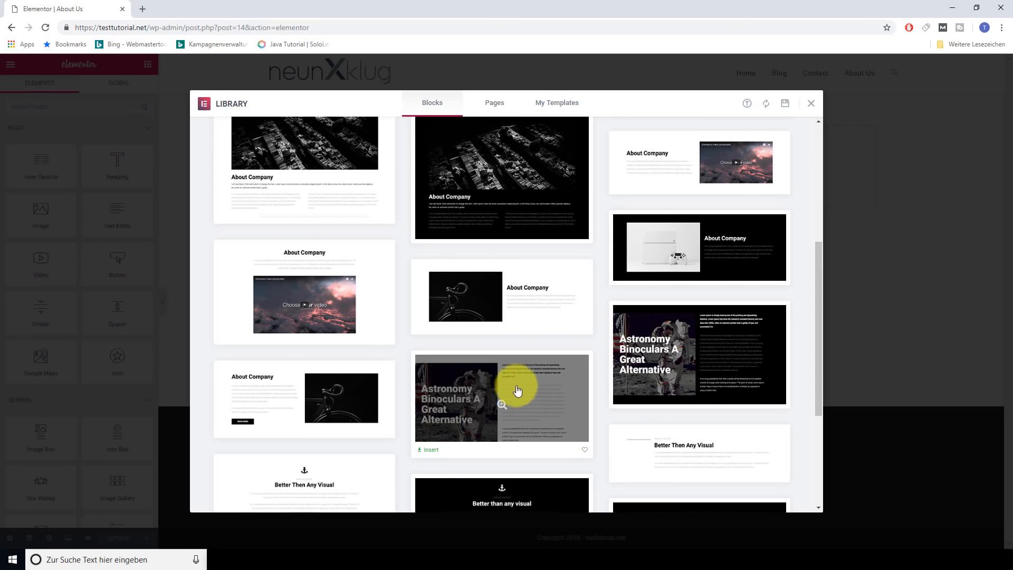
click(527, 400)
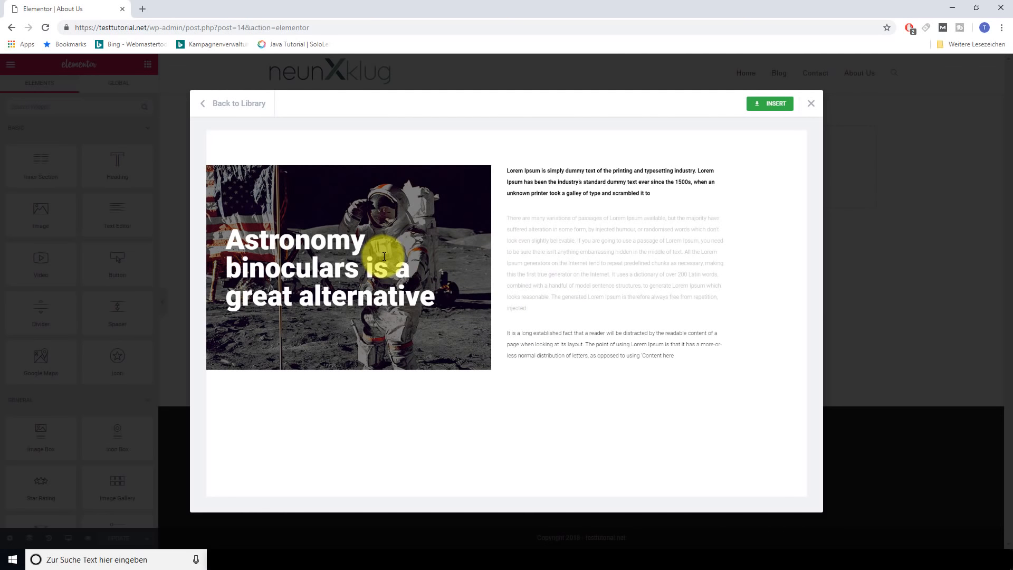
click(767, 105)
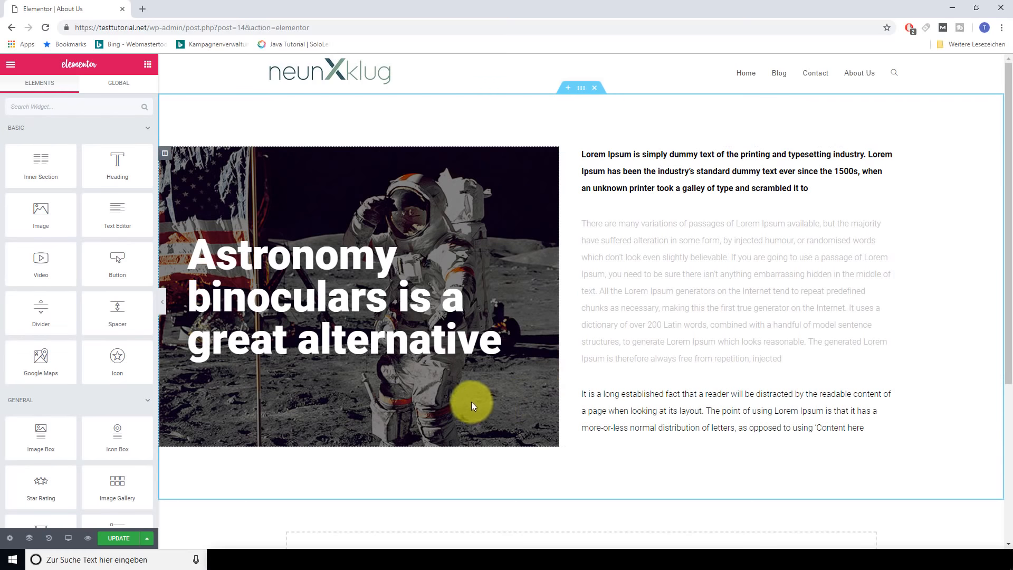
Change the astronaut heading's title to 'Skating is great' and check its Style and Advanced settings
scroll(467, 397, down, 3)
scroll(468, 397, up, 3)
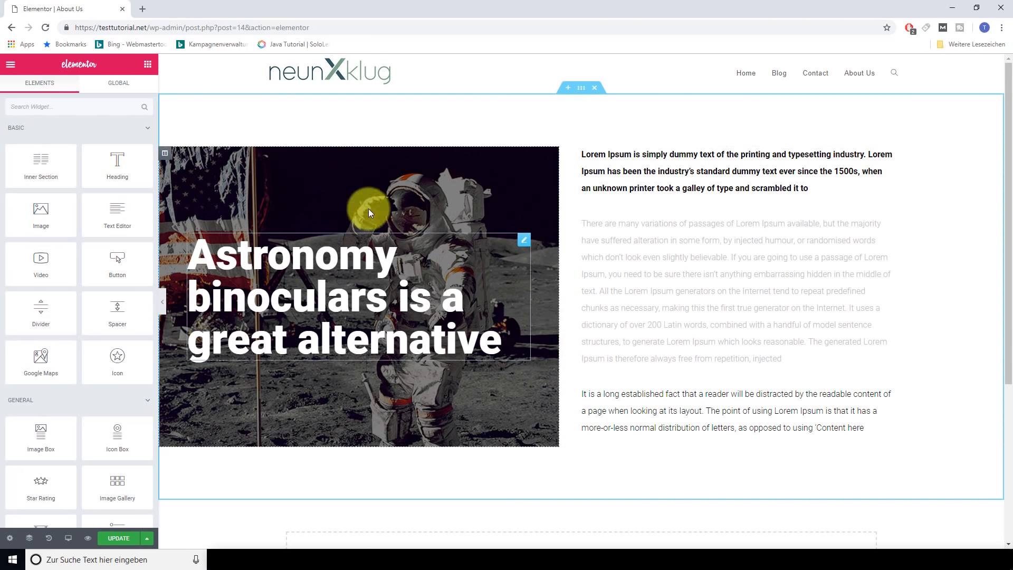
click(318, 285)
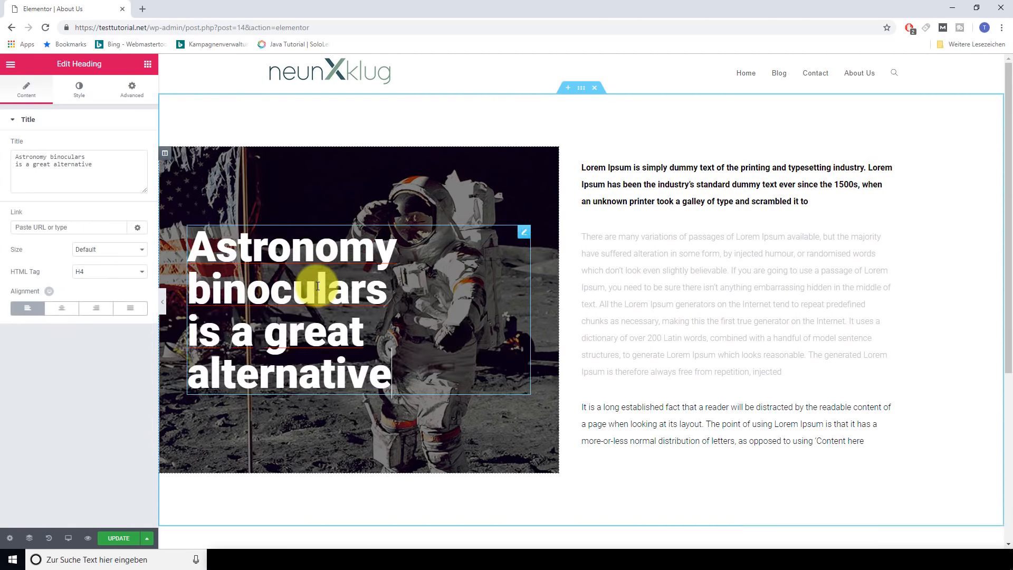
click(93, 152)
drag(84, 157, 15, 156)
text(Skating is great)
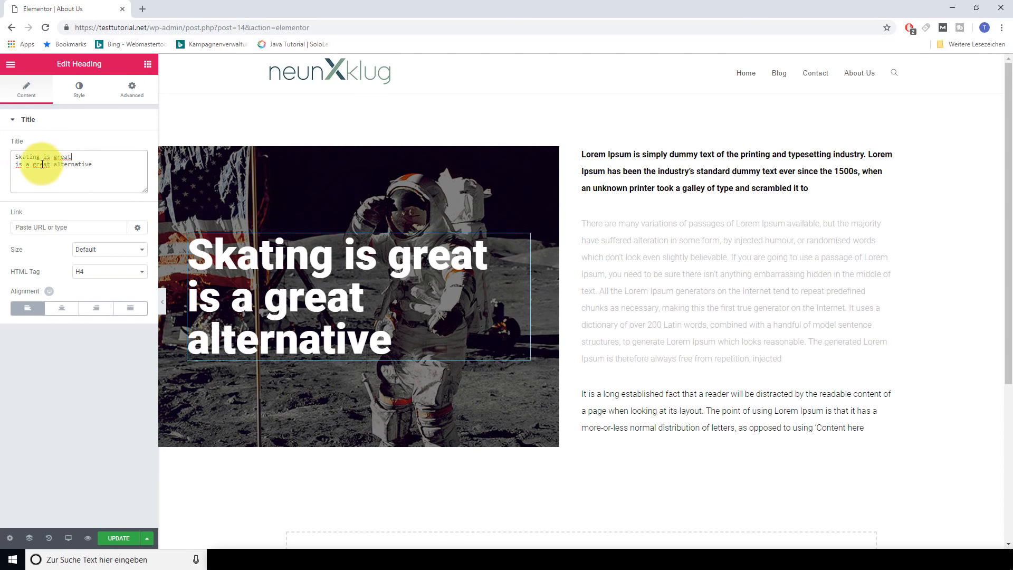
drag(11, 164, 95, 165)
key(BackSpace)
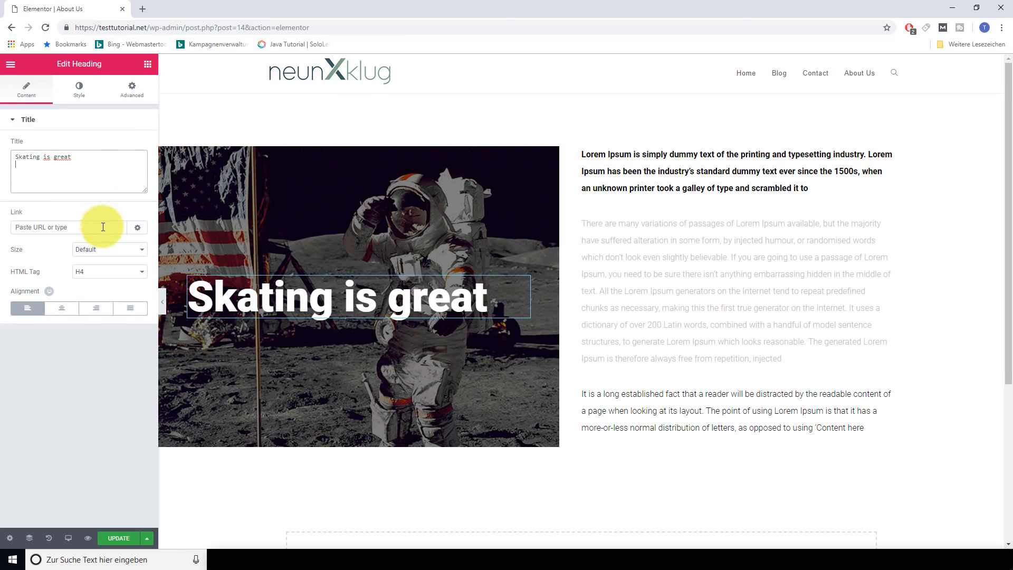
click(87, 225)
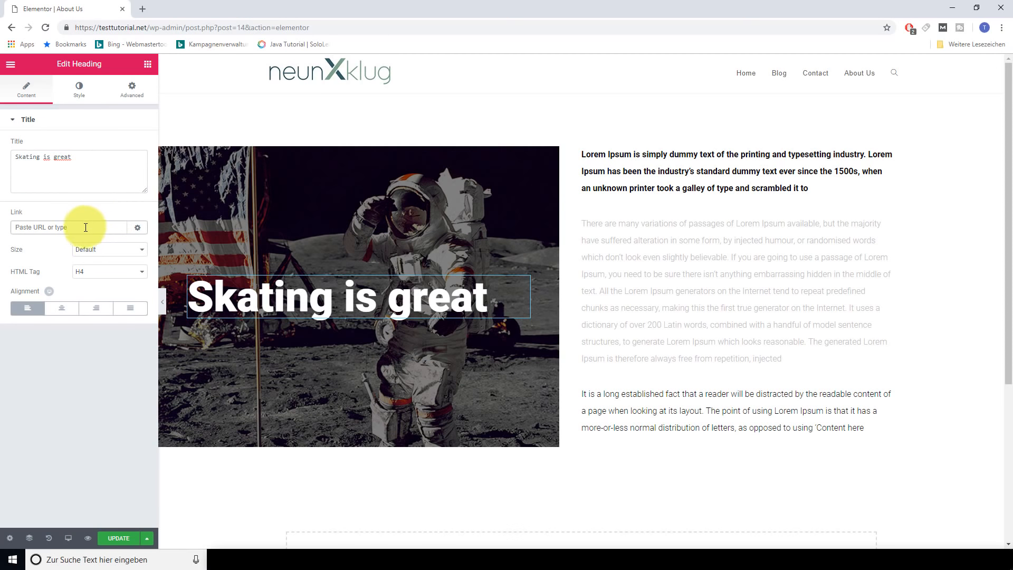
click(80, 89)
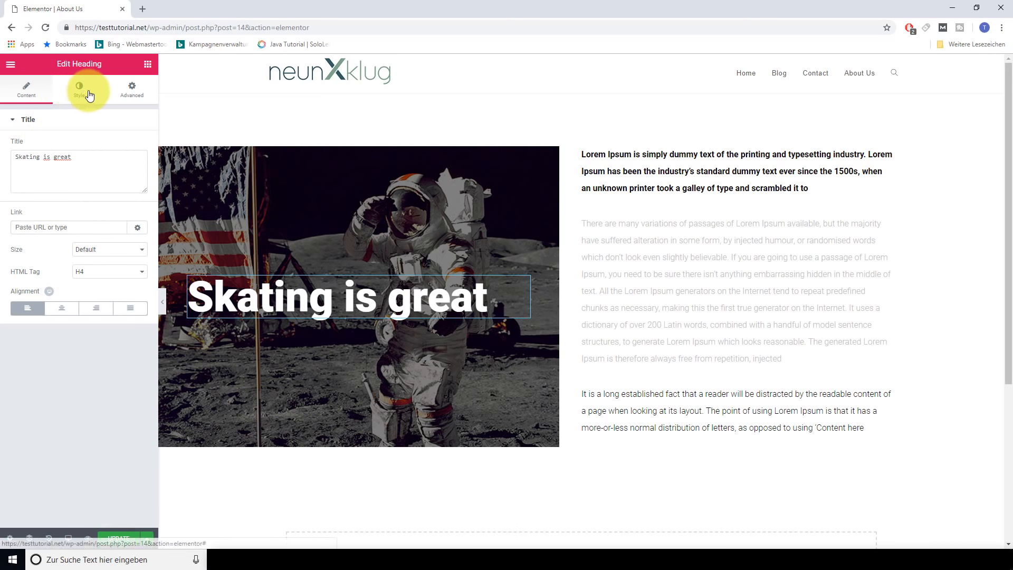
click(135, 88)
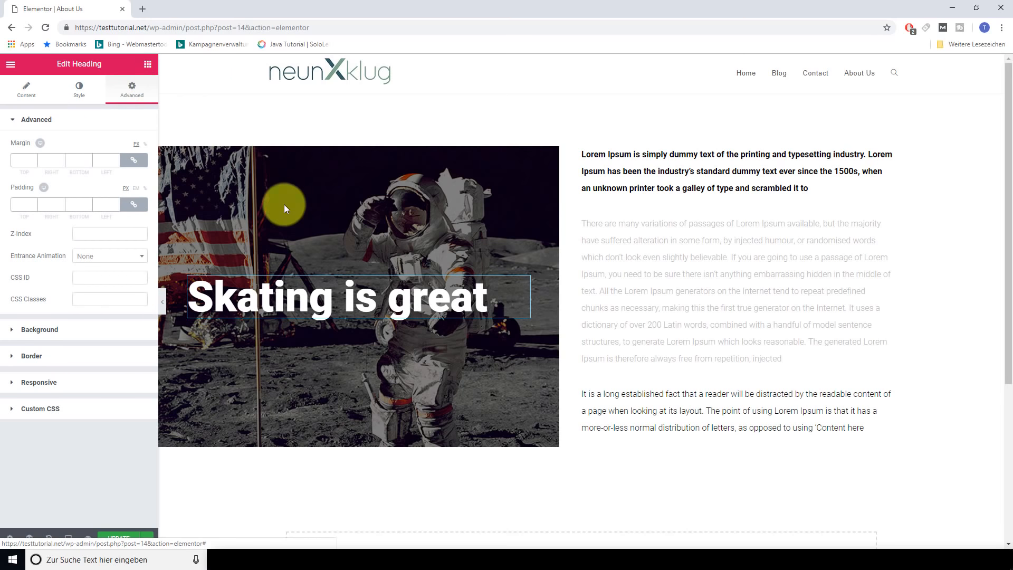
Look over the section's paragraphs, then delete the whole astronaut section
click(636, 242)
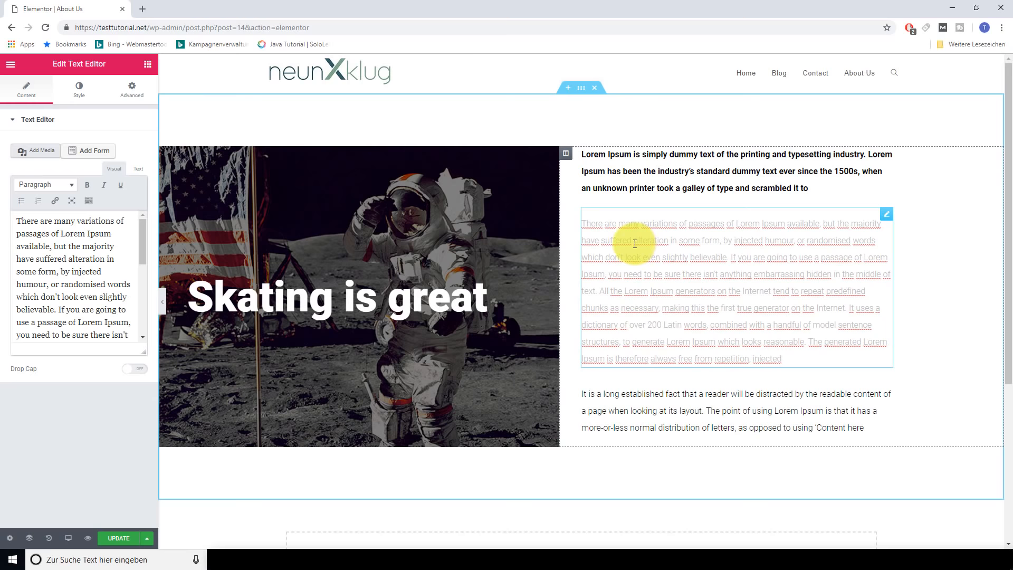
drag(86, 316, 554, 219)
click(593, 159)
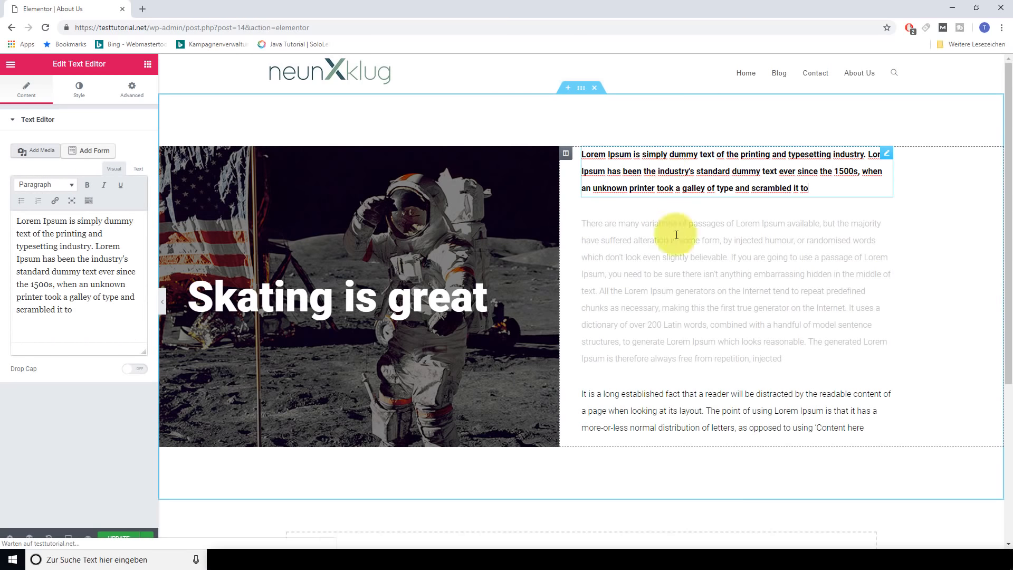
click(661, 404)
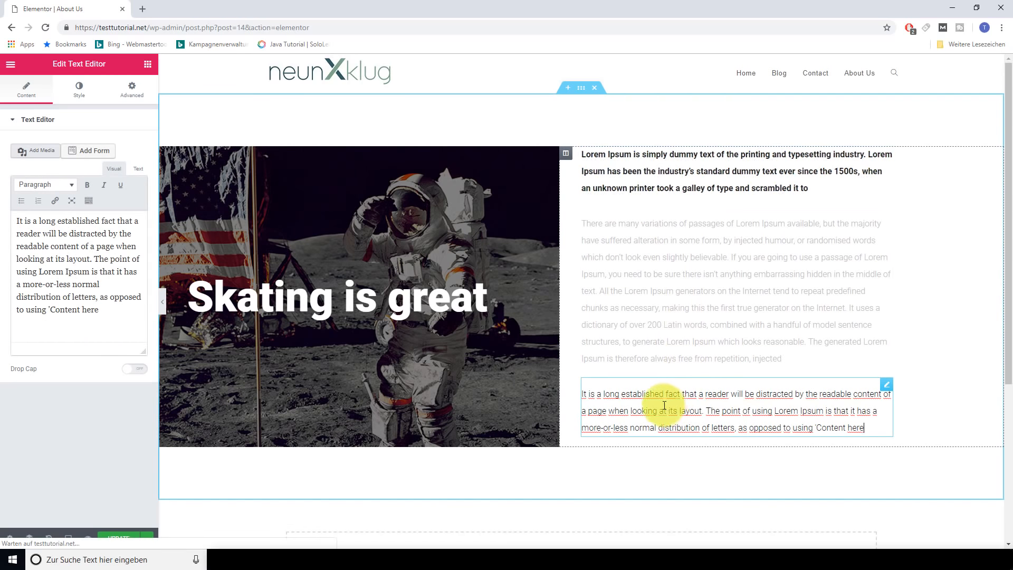
click(337, 294)
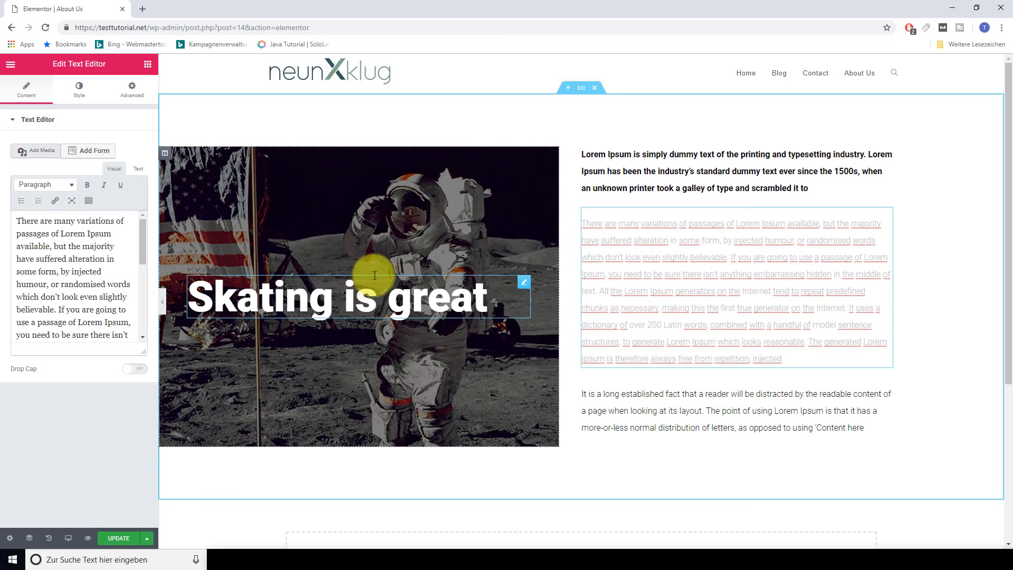
click(594, 89)
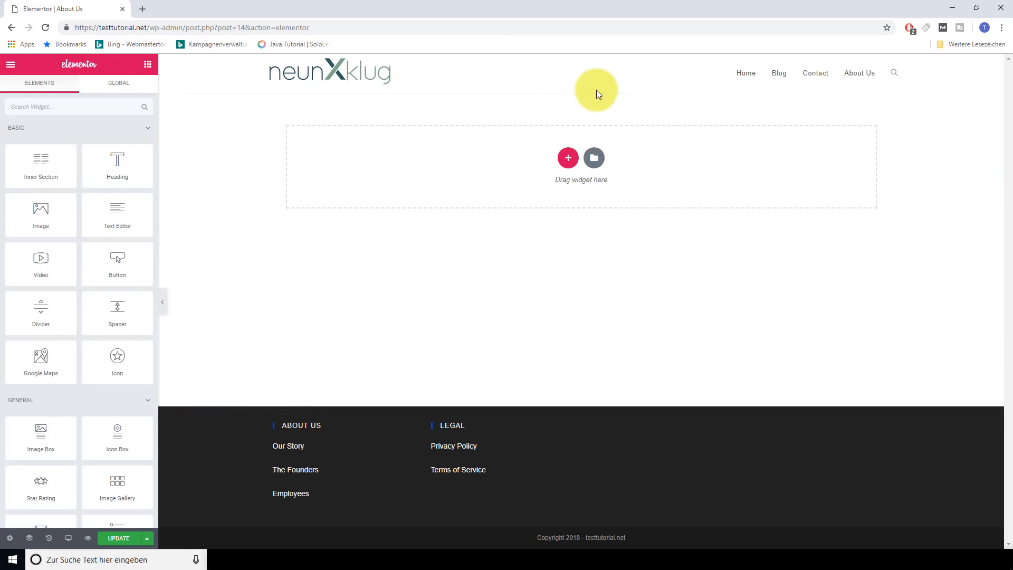
Insert the black 'Our company is a collective…' block from the library's About blocks
click(593, 159)
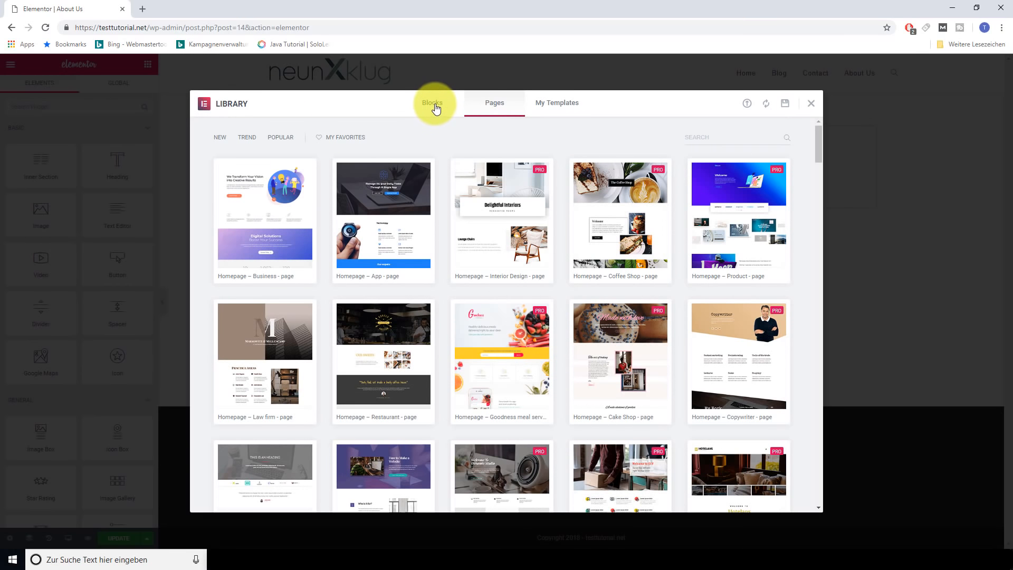
click(416, 108)
click(285, 139)
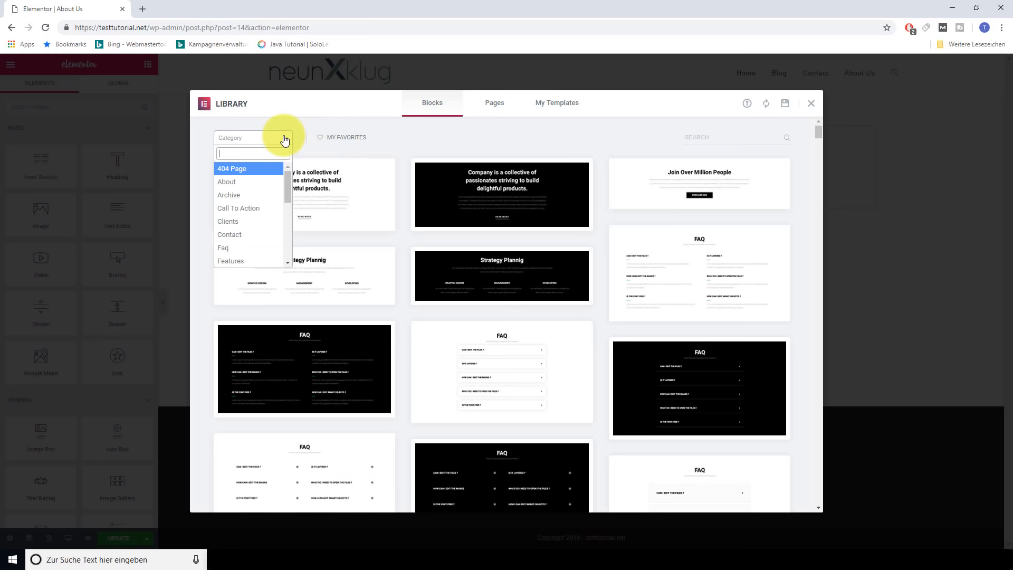
click(243, 185)
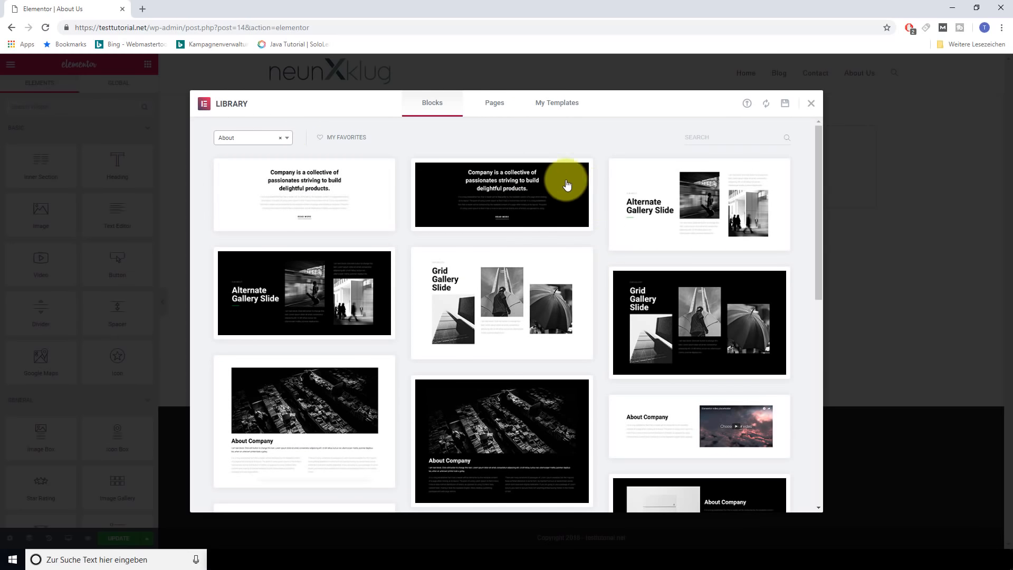
click(498, 193)
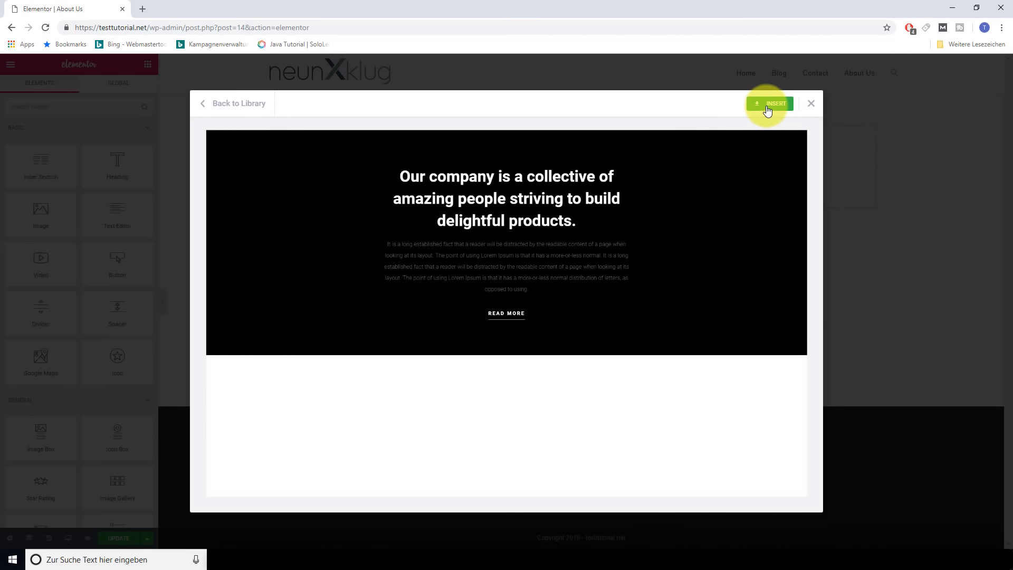
click(770, 104)
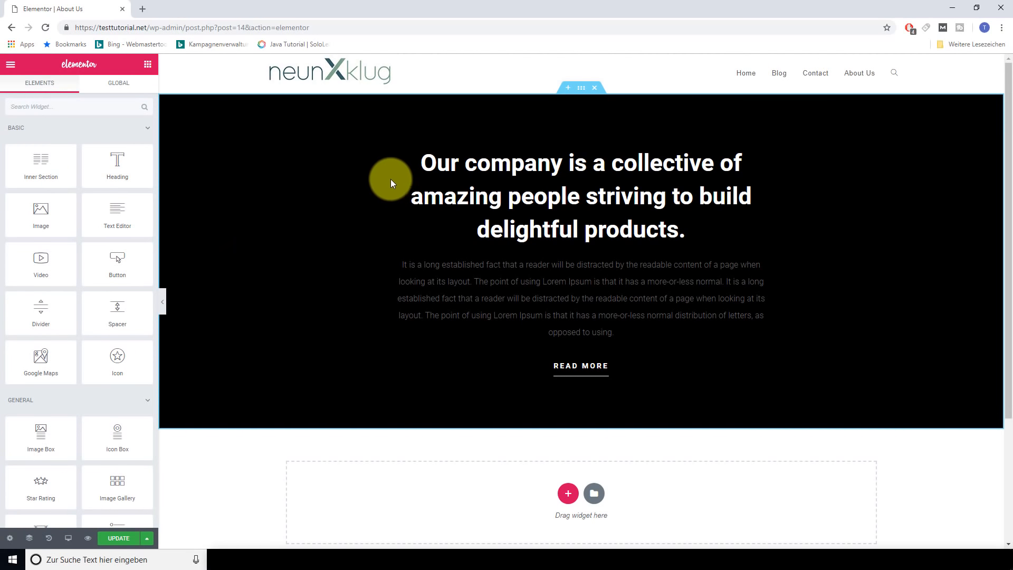
Inspect the hero paragraph's text, Style and Advanced settings
click(535, 280)
drag(74, 284, 32, 220)
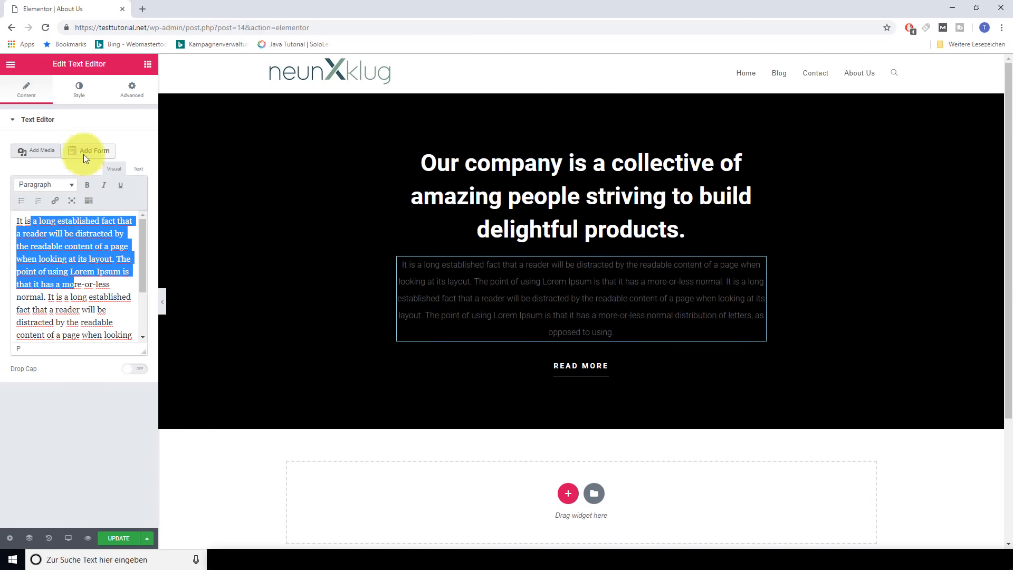
click(77, 89)
click(132, 89)
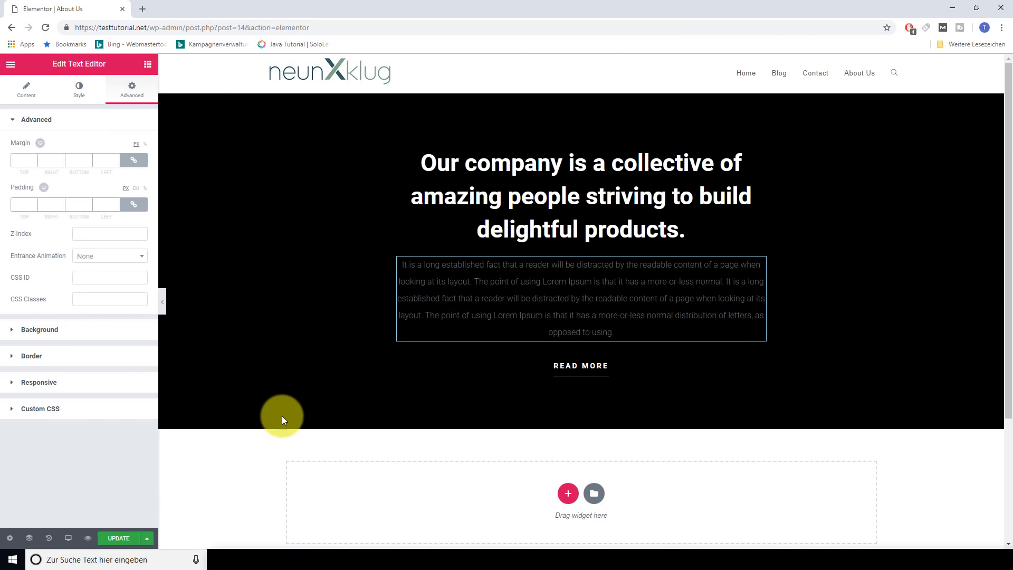
click(592, 494)
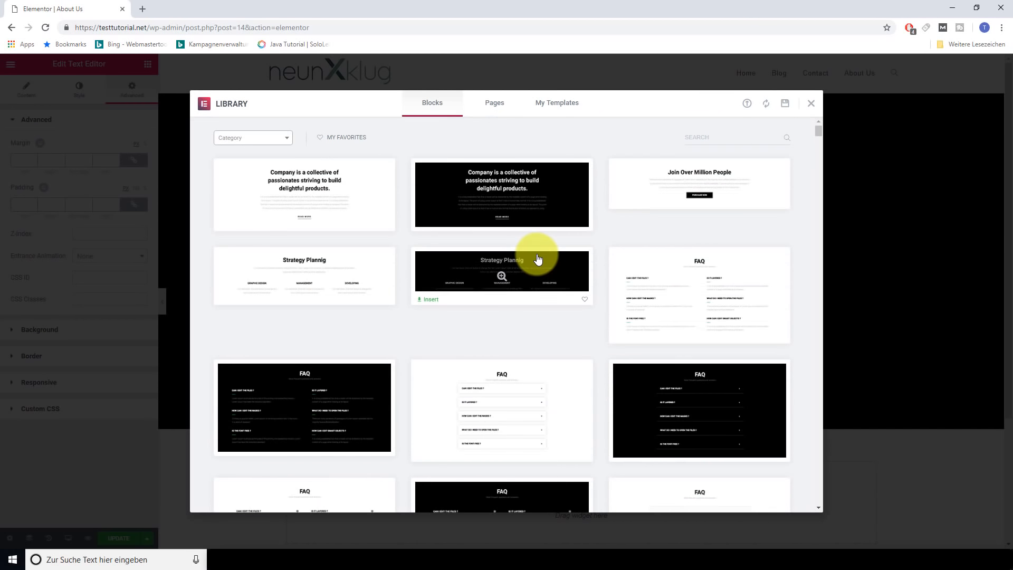
Filter library blocks to Clients and insert the first 'Our clients' logo block
click(280, 140)
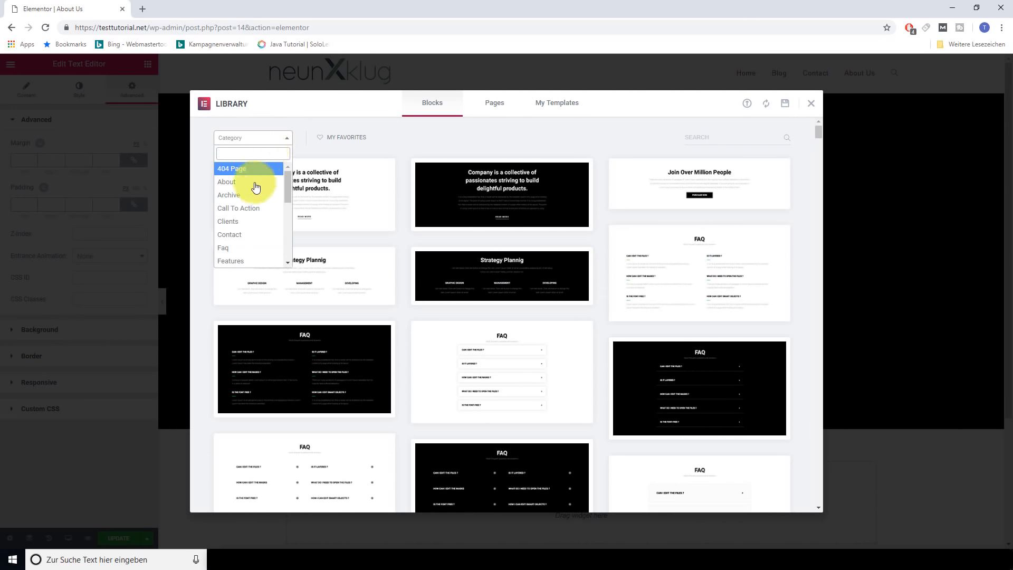
click(251, 226)
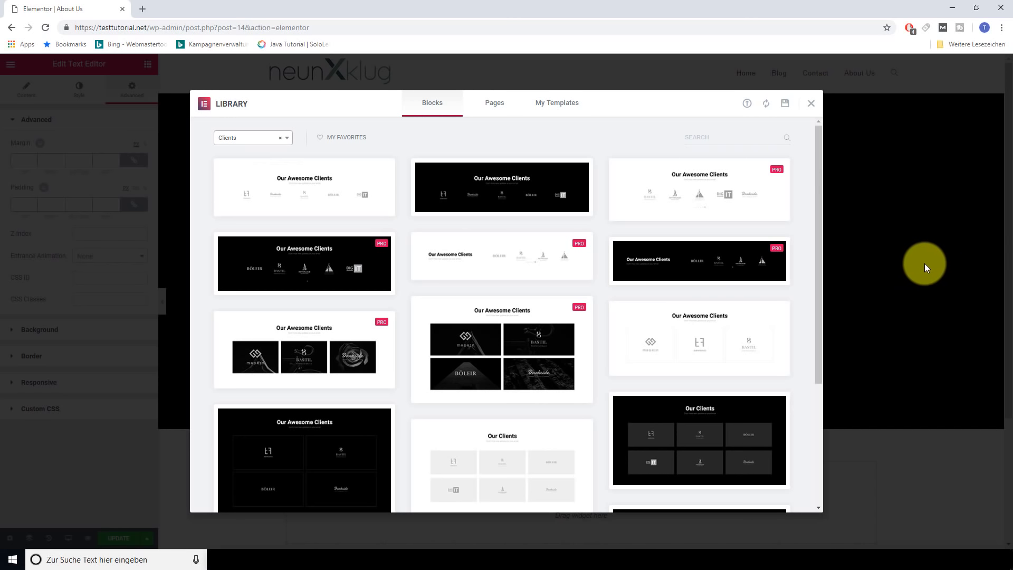
click(300, 185)
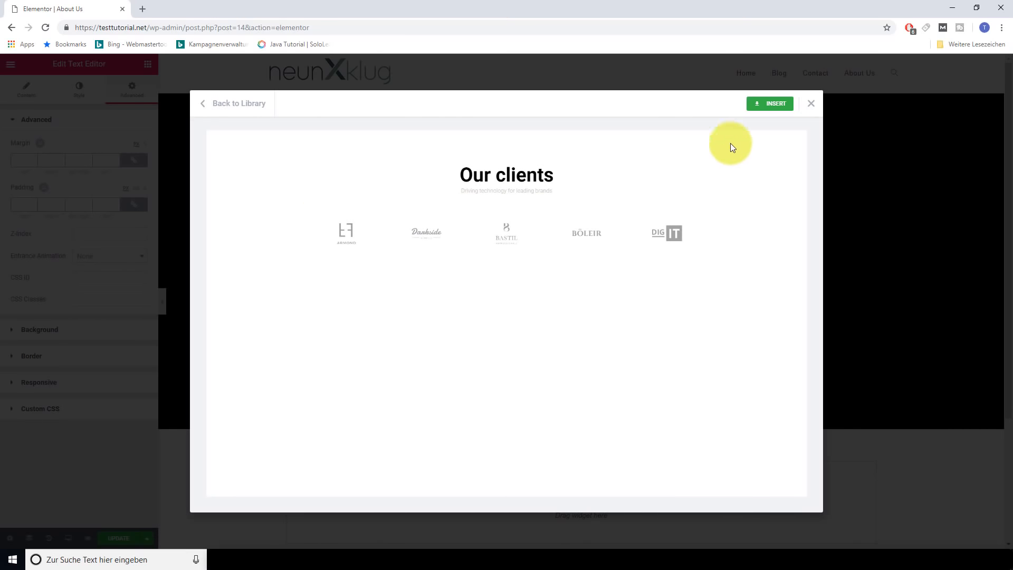
click(773, 108)
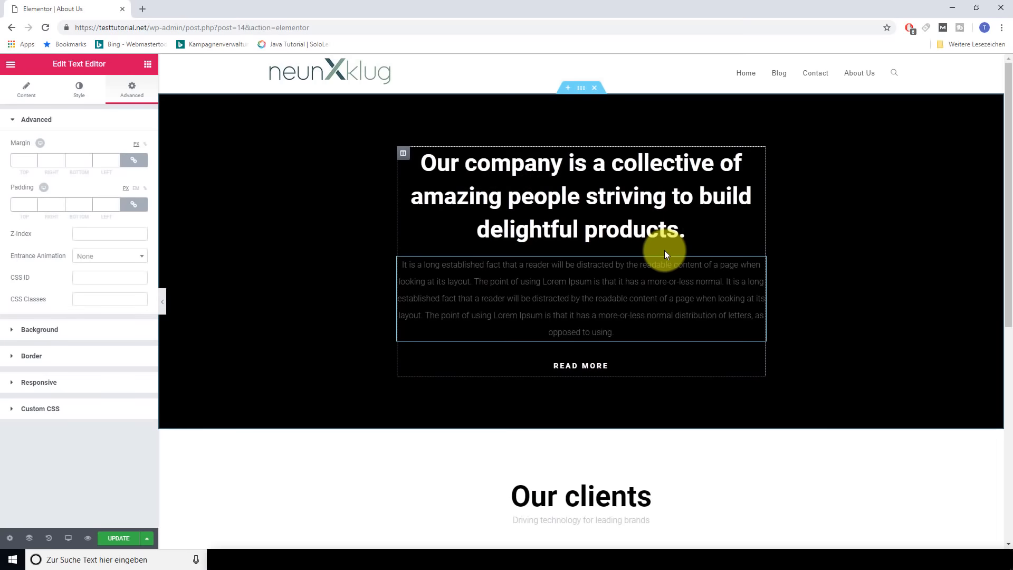
scroll(522, 420, down, 5)
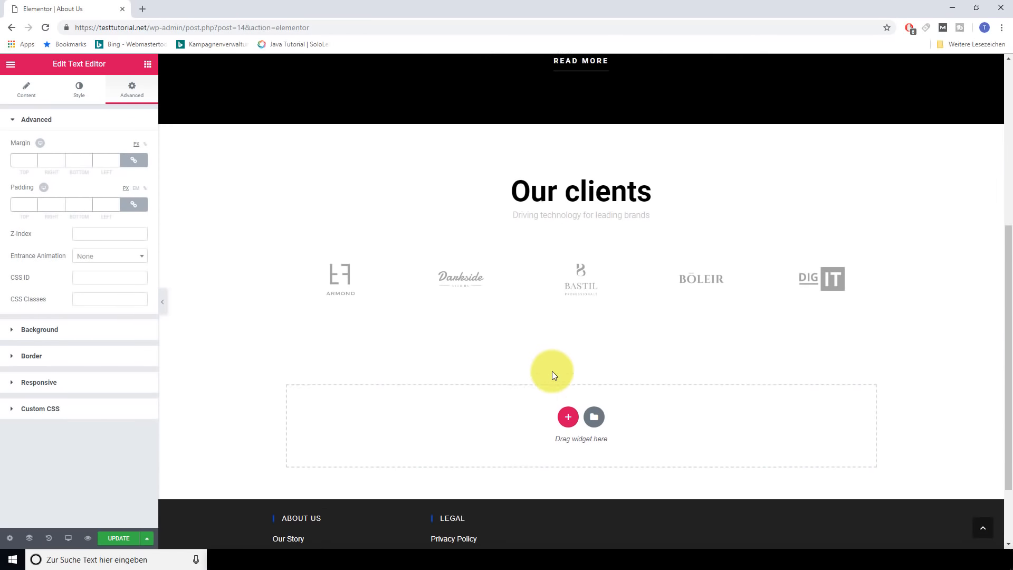
scroll(552, 370, up, 5)
scroll(502, 381, down, 3)
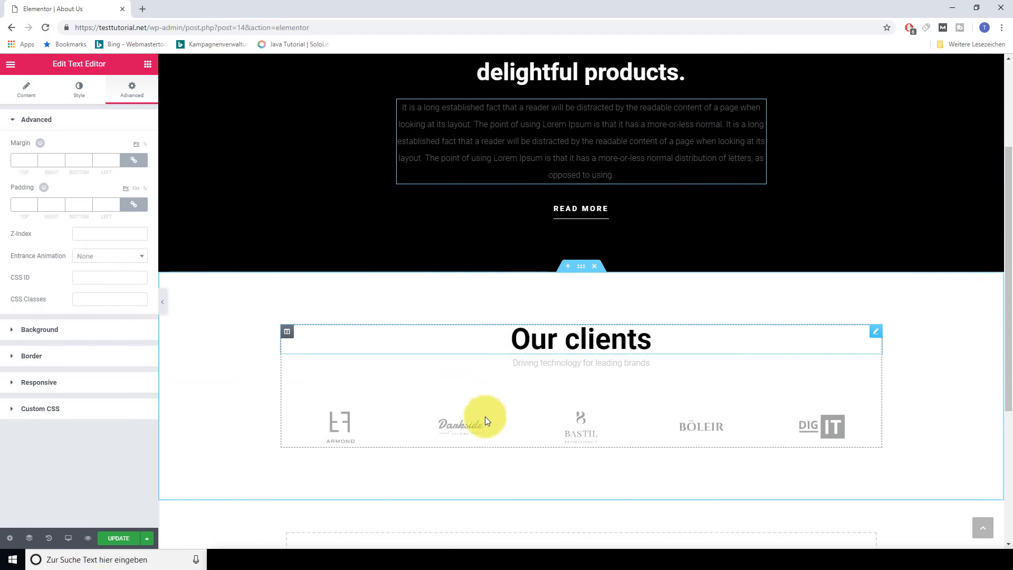
click(343, 417)
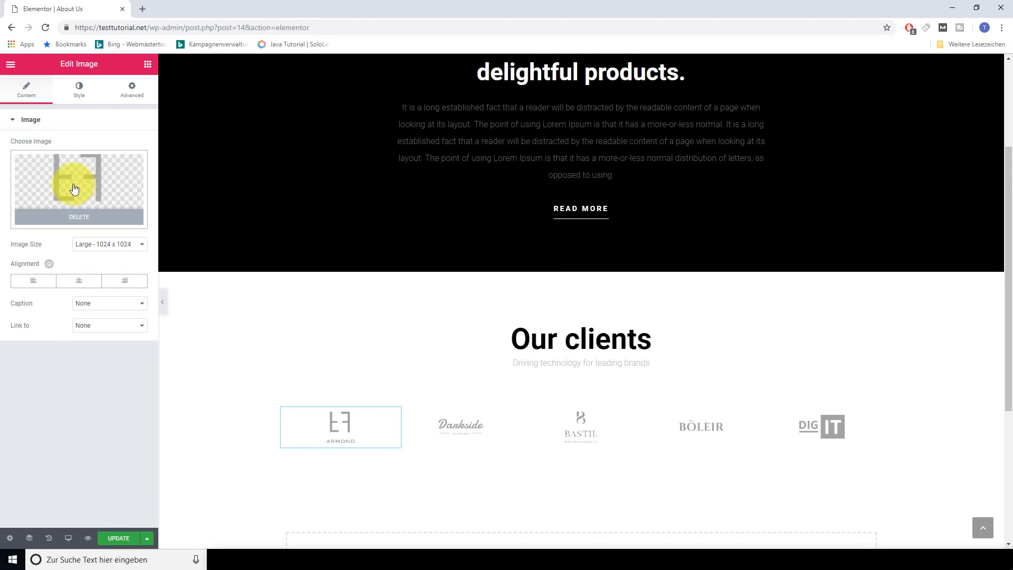
click(578, 424)
click(592, 338)
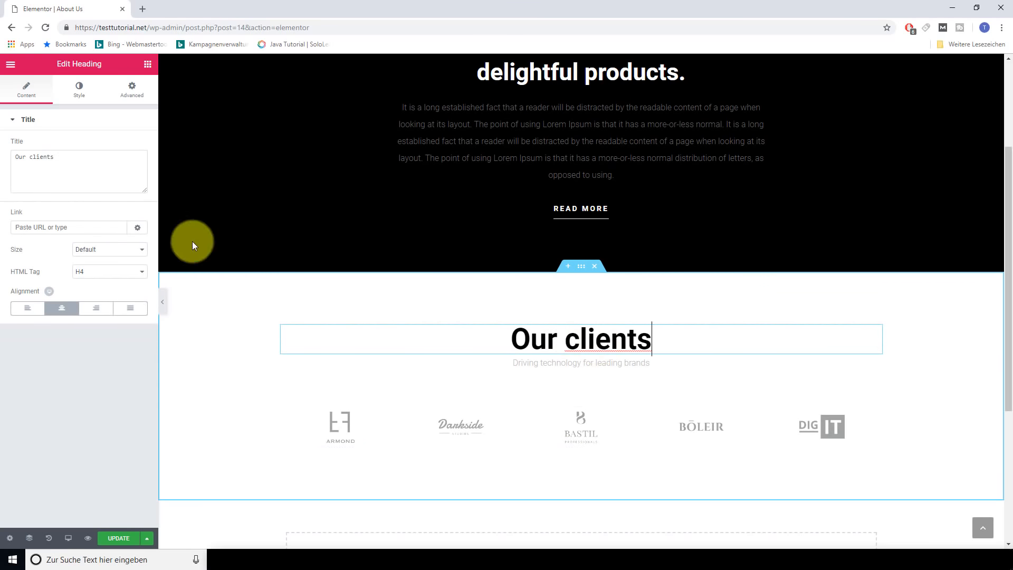
click(79, 87)
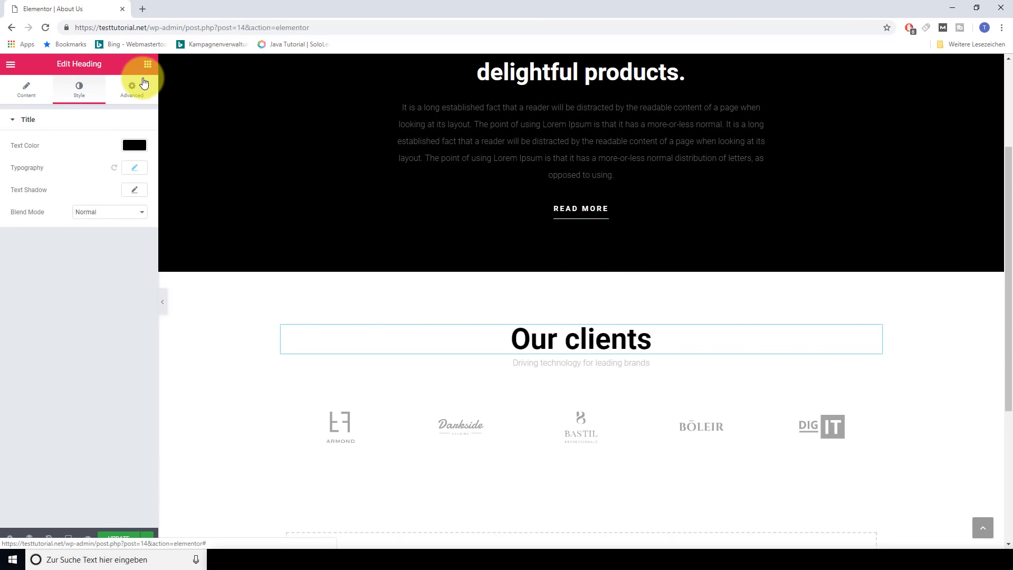
click(144, 83)
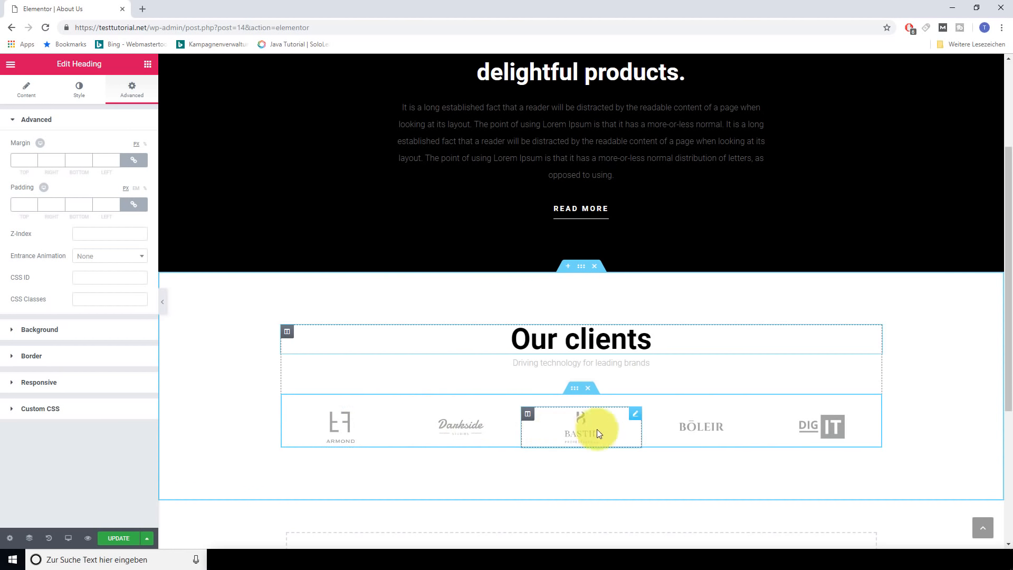
scroll(619, 446, down, 2)
scroll(621, 446, down, 3)
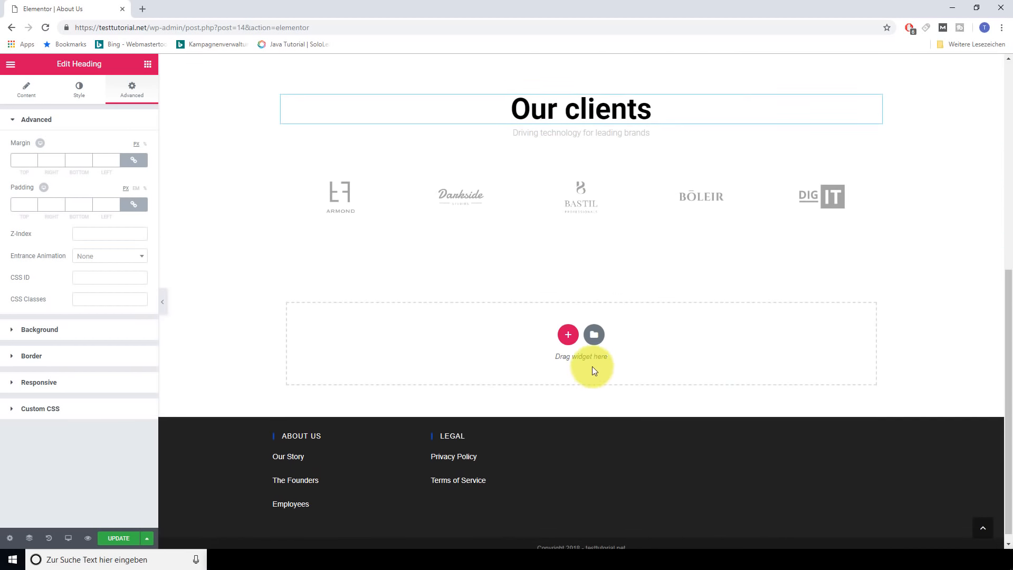
click(594, 337)
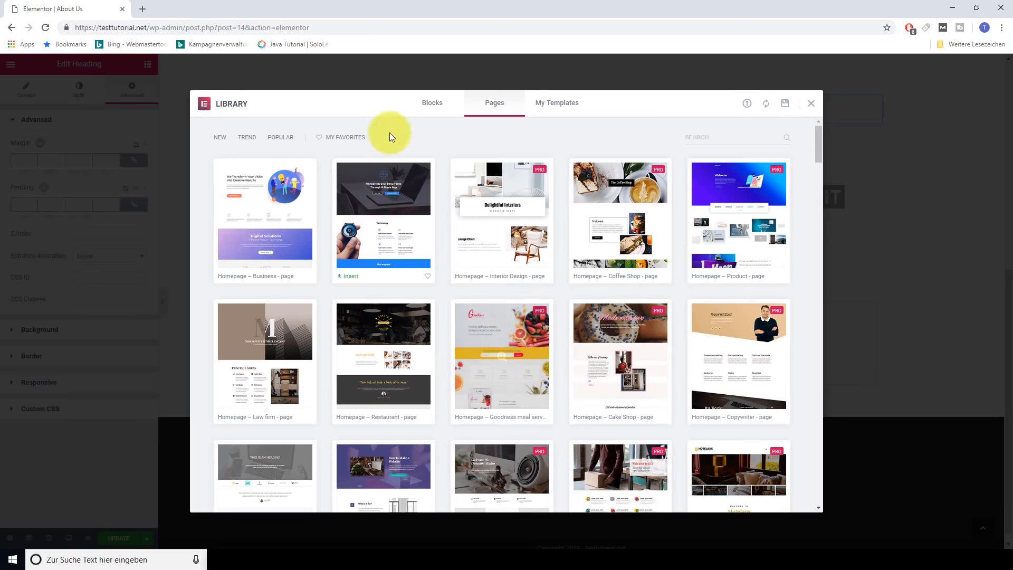
From the Blocks library's Faq category, insert the black FAQ block with five questions
click(432, 103)
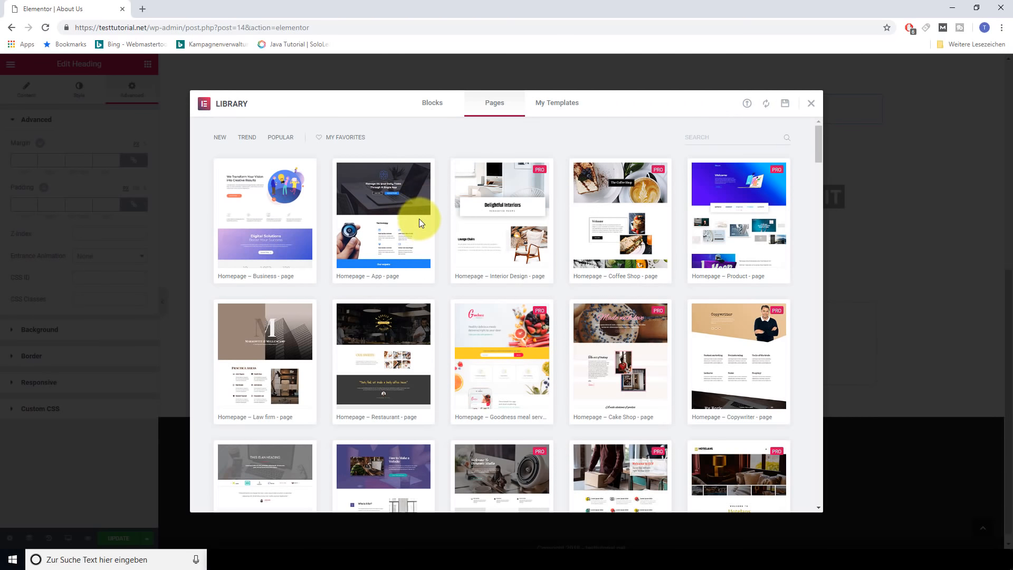
click(278, 139)
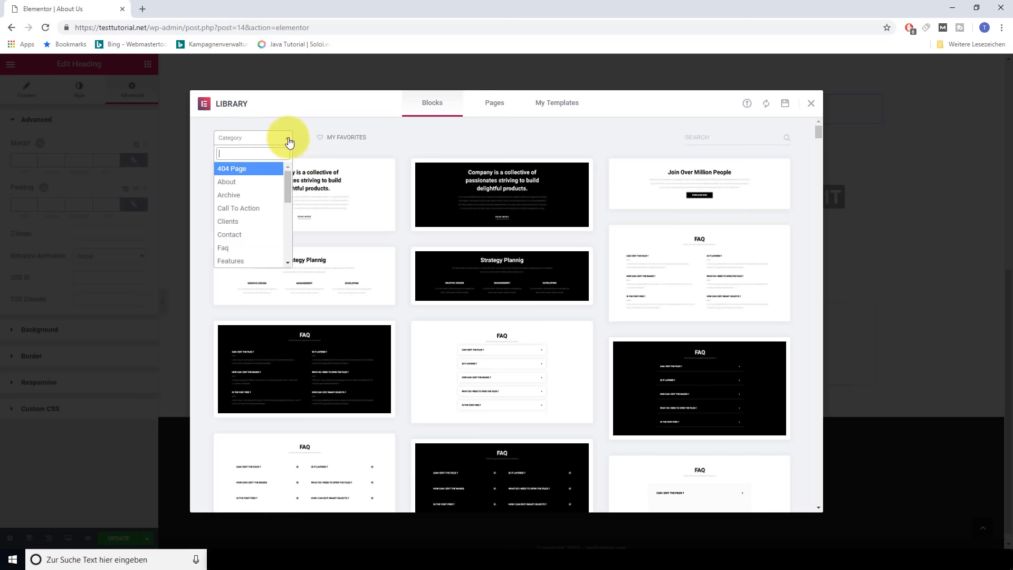
scroll(257, 236, down, 3)
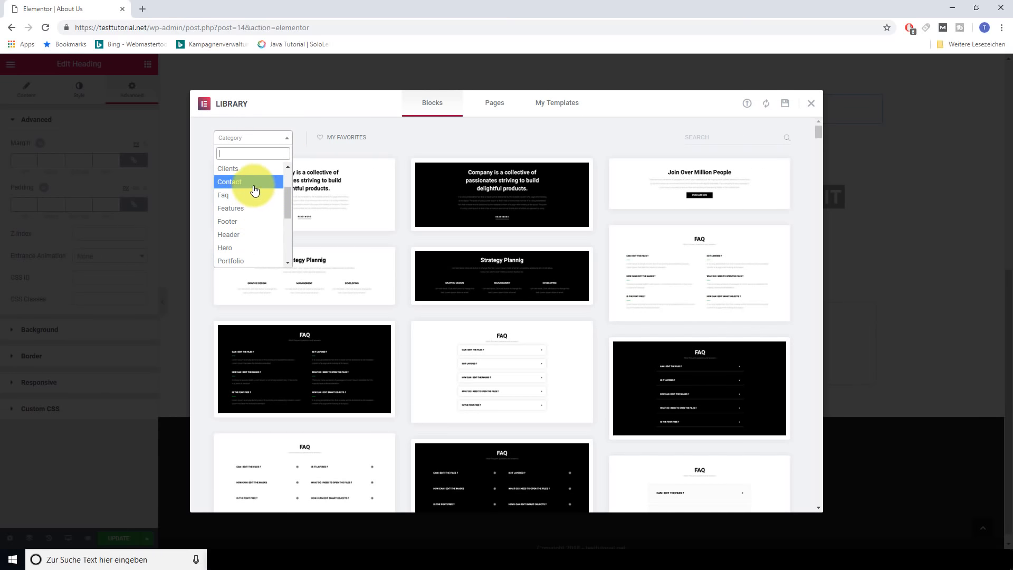
click(255, 200)
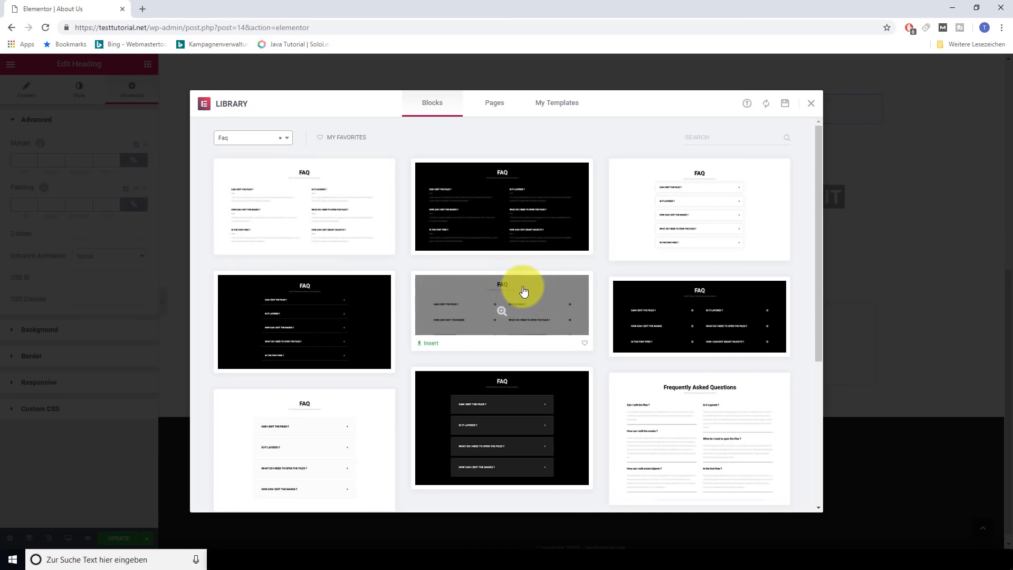
scroll(545, 298, down, 3)
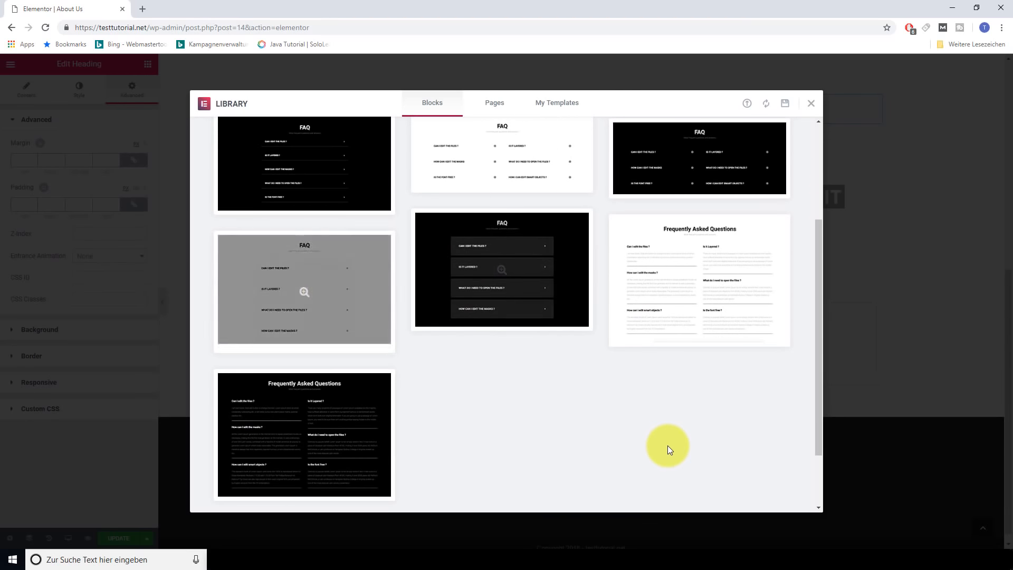
scroll(666, 445, up, 3)
scroll(657, 447, up, 1)
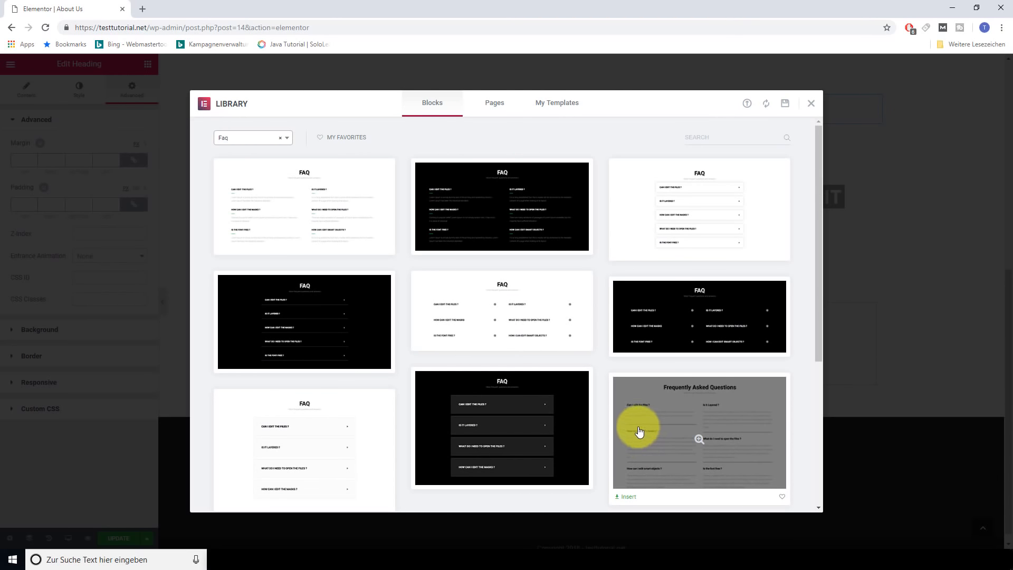
click(300, 315)
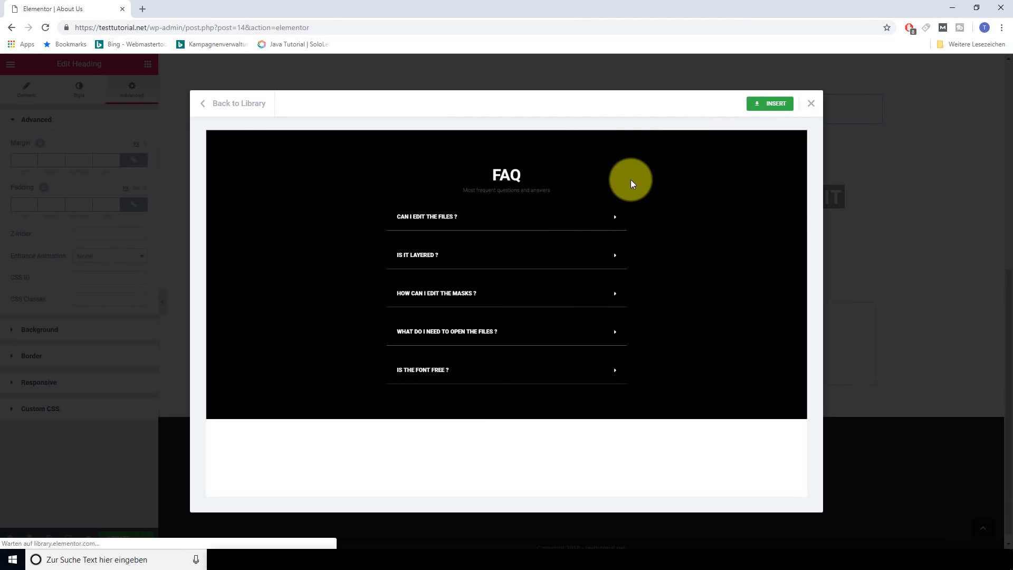
click(771, 103)
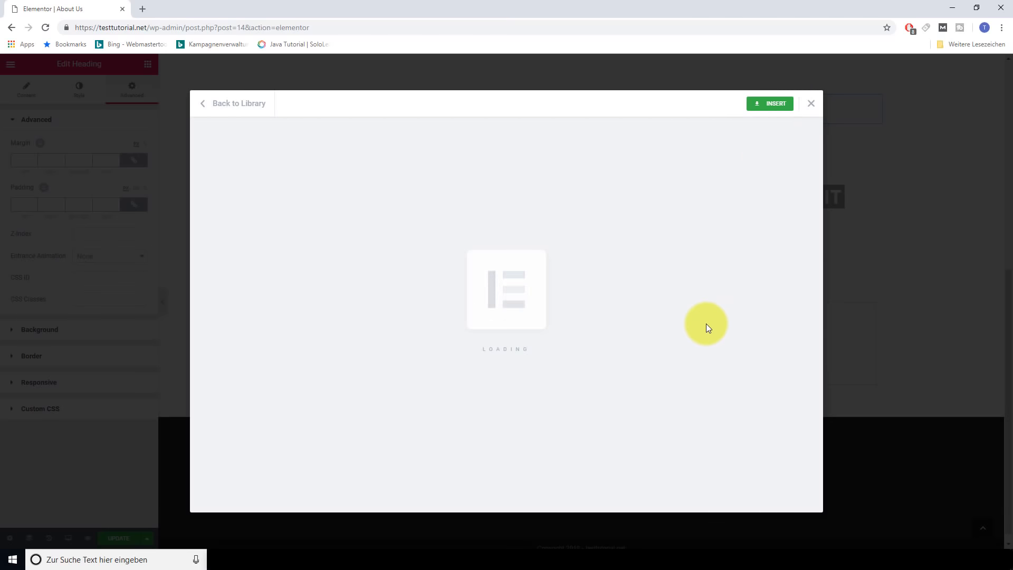
scroll(705, 319, down, 6)
Expand and collapse the FAQ toggles 'IS IT LAYERED ?' and 'HOW CAN I EDIT THE MASKS ?' to check them
scroll(533, 328, up, 3)
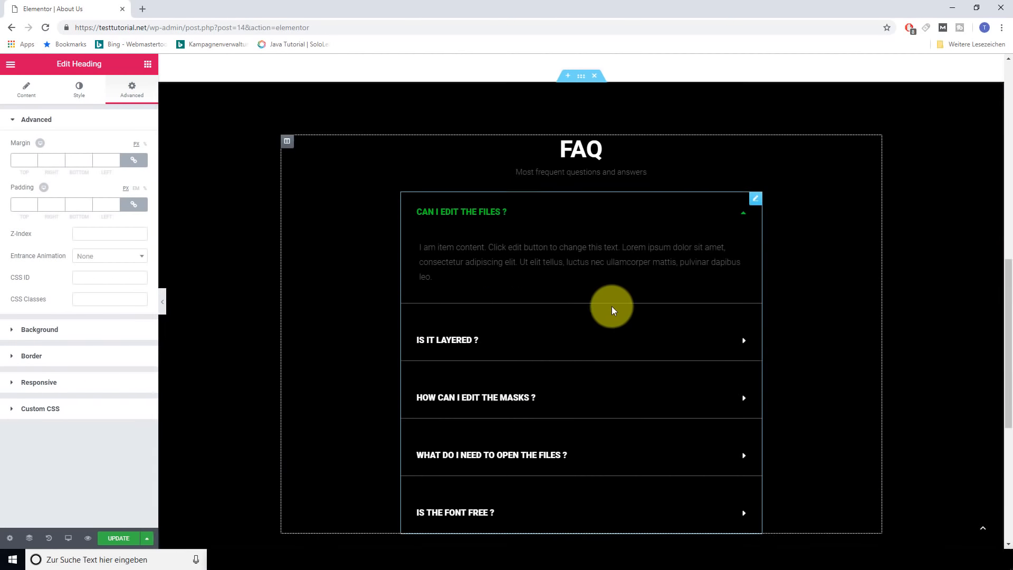
scroll(644, 358, up, 2)
scroll(701, 353, down, 2)
click(743, 342)
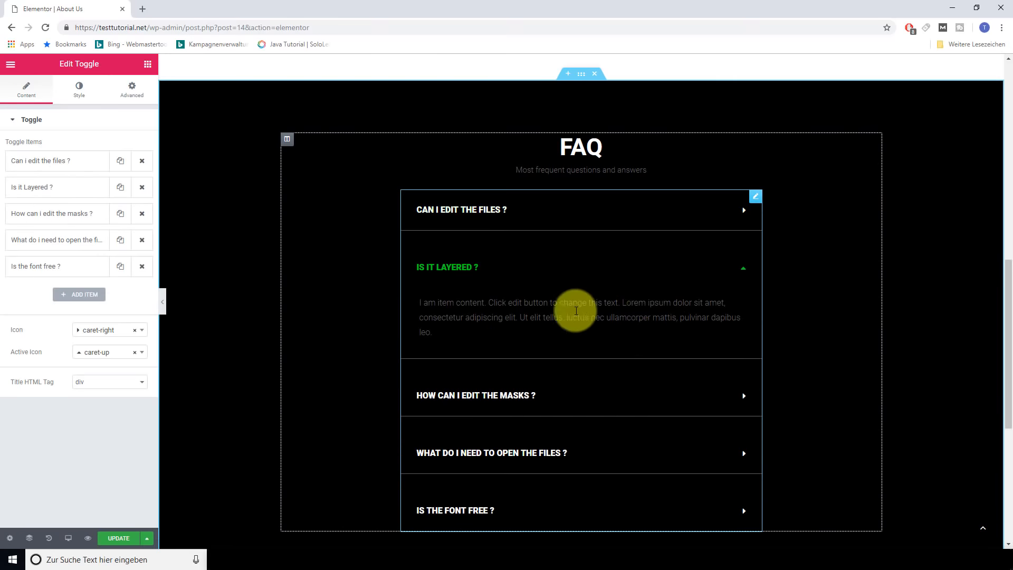
click(685, 393)
scroll(741, 232, down, 3)
click(742, 233)
scroll(527, 253, up, 3)
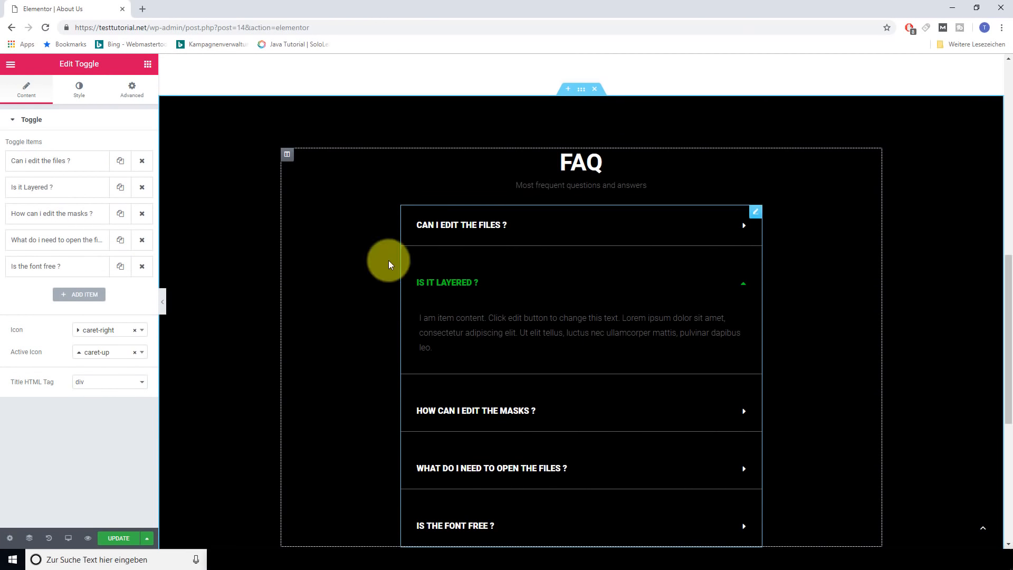
Open the open-the-files FAQ item in the Toggle panel and update the About Us page
click(49, 242)
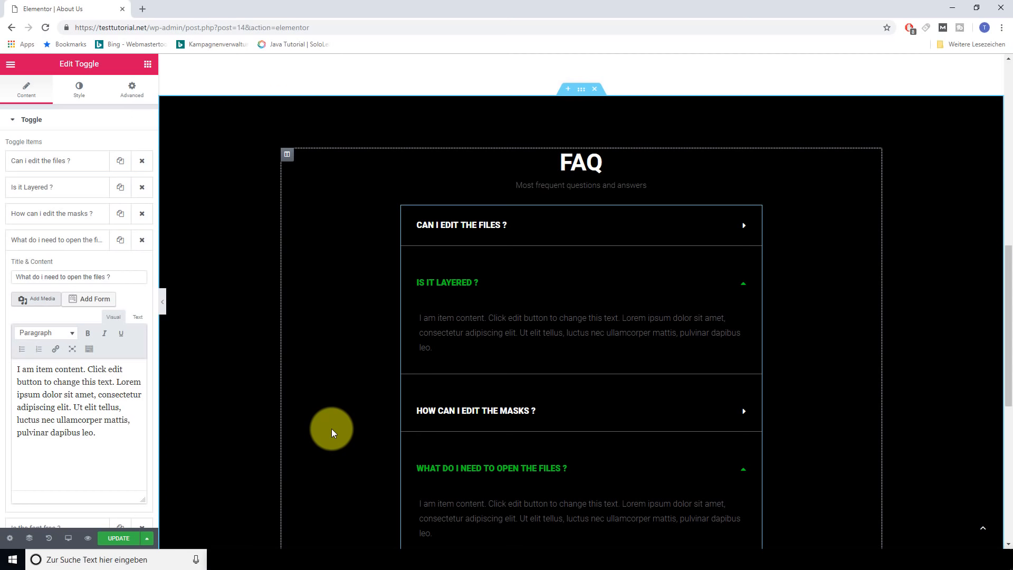
scroll(321, 406, up, 10)
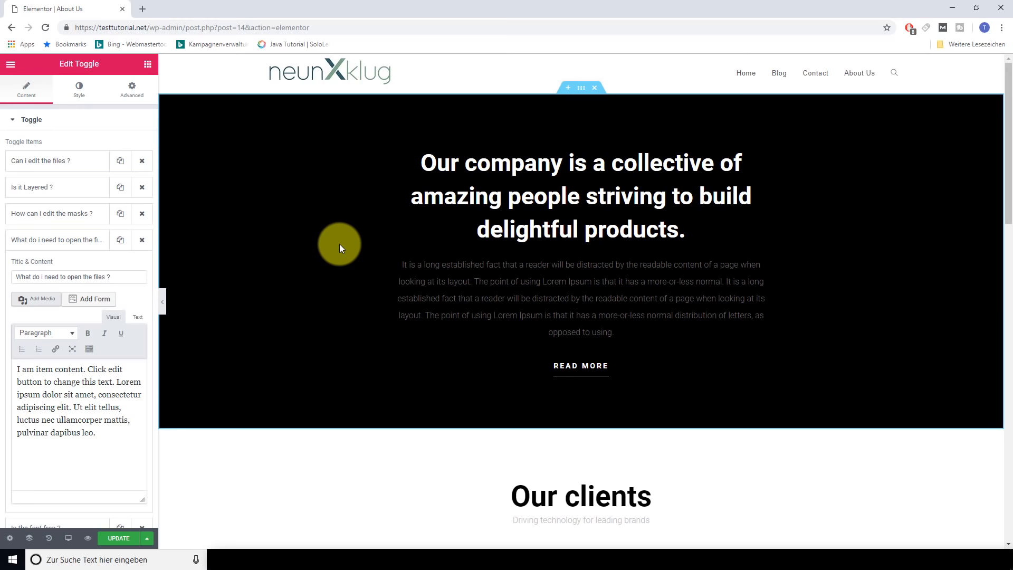
click(120, 539)
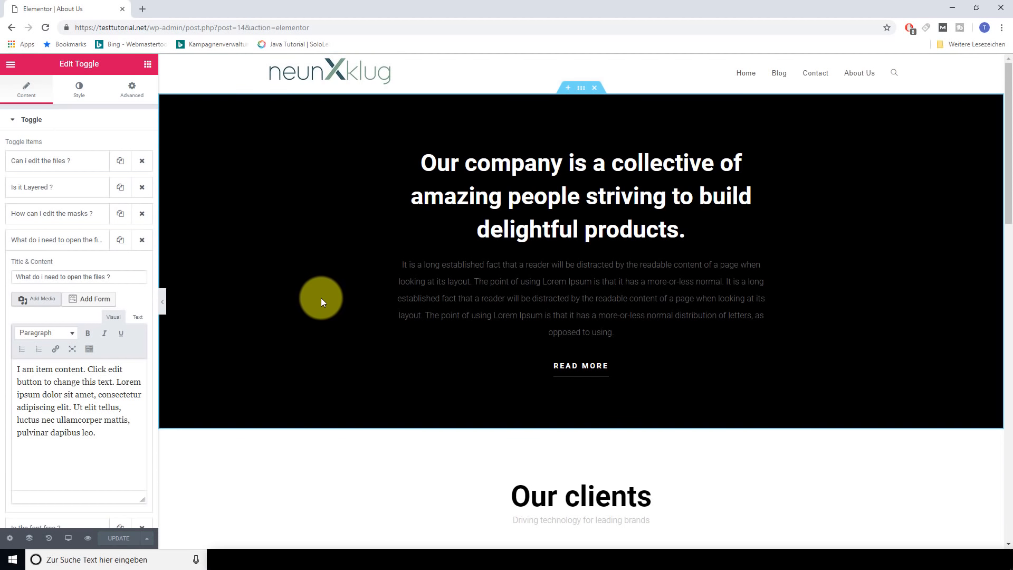
click(11, 66)
Open the Contact page for editing and set its content layout to 100% Full Width
click(76, 340)
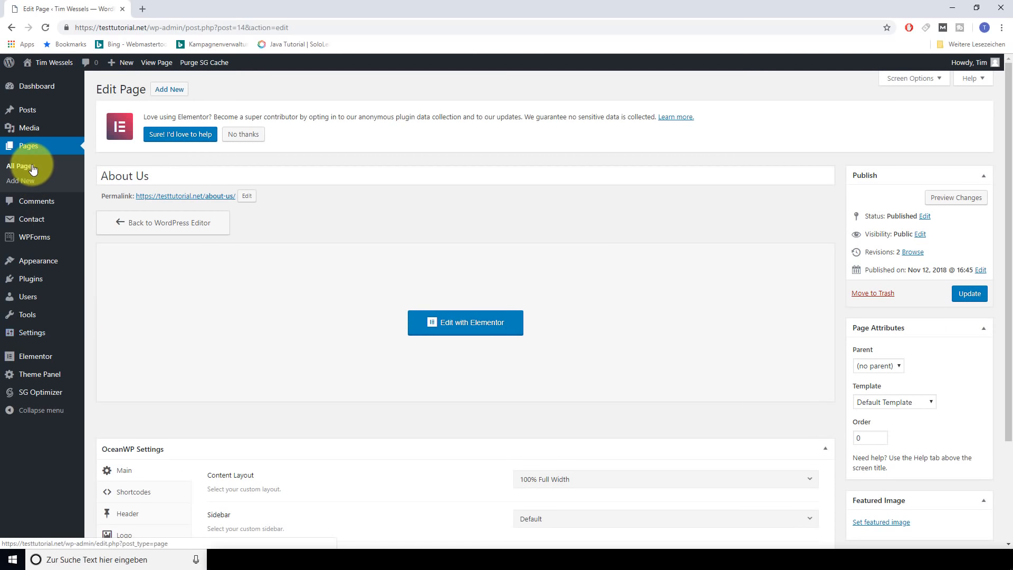
click(32, 167)
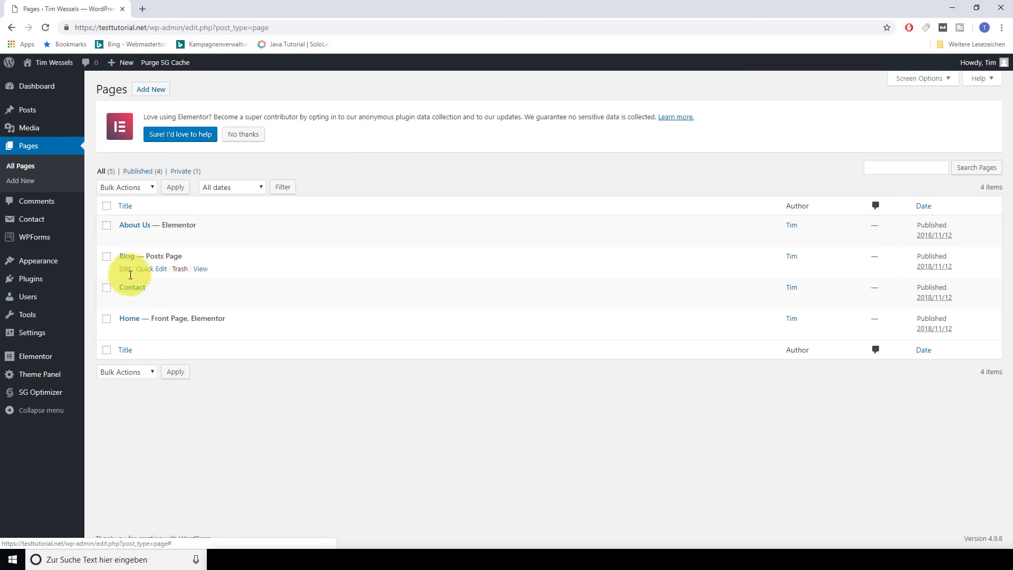
click(127, 302)
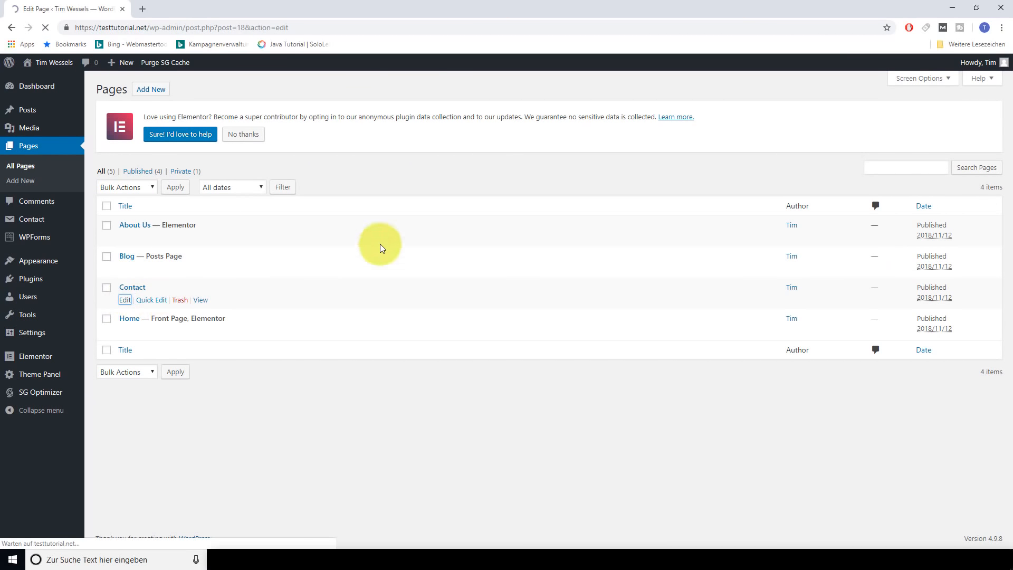
scroll(511, 299, down, 3)
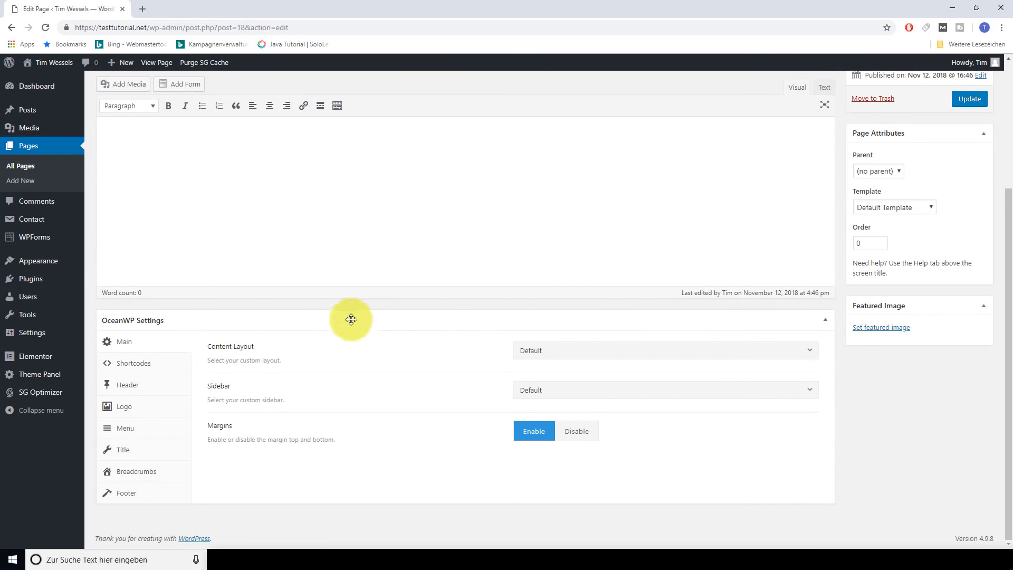
click(626, 352)
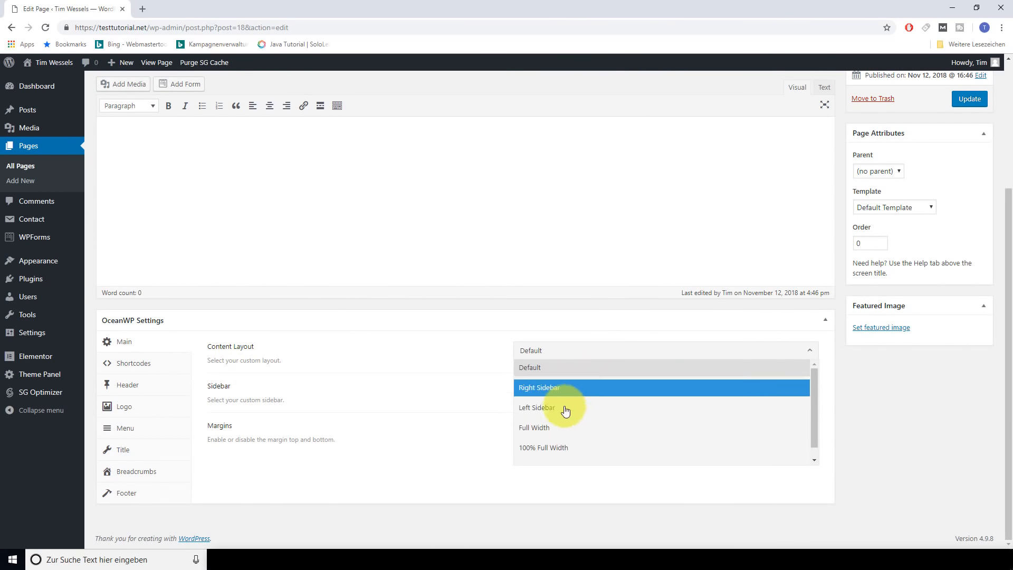
click(554, 446)
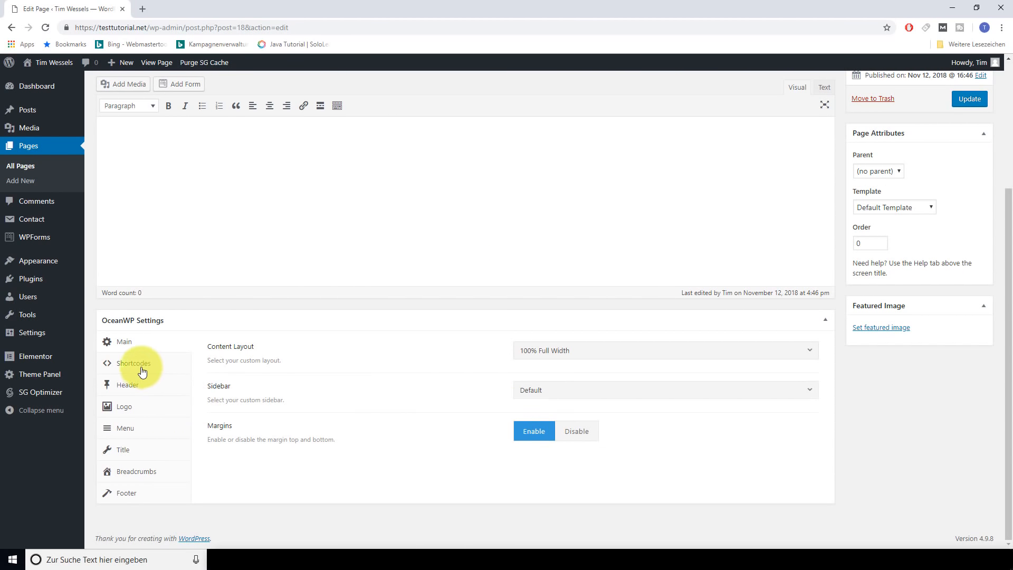
Turn off the top bar, enable the header and hide the page title on the Contact page
click(126, 384)
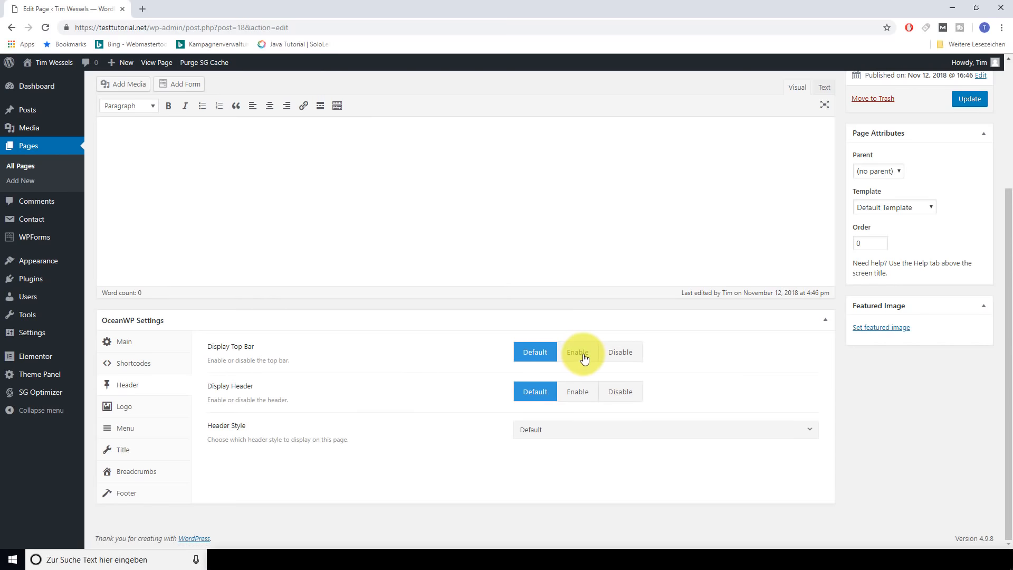
click(617, 353)
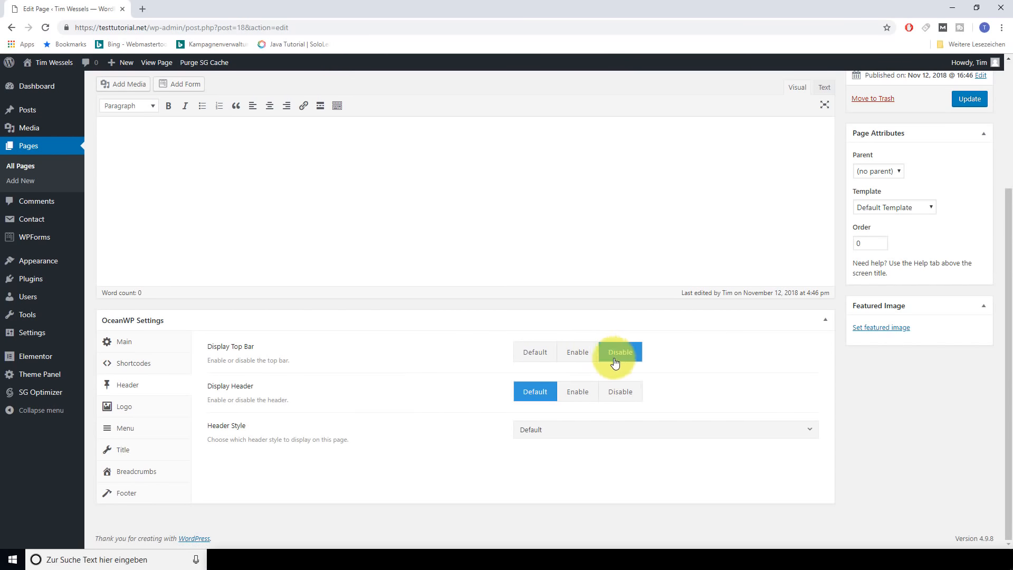
click(580, 394)
click(131, 453)
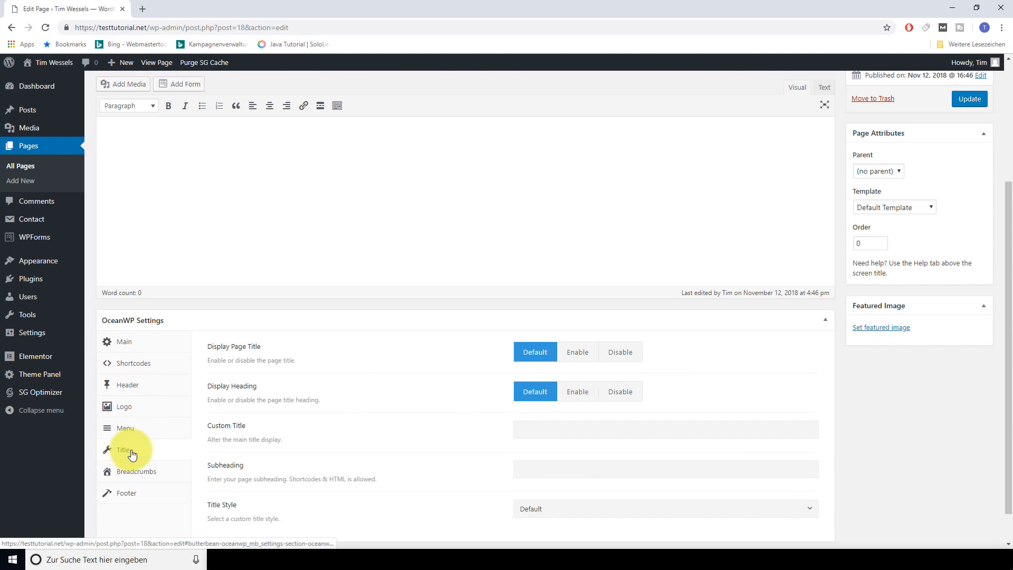
click(625, 349)
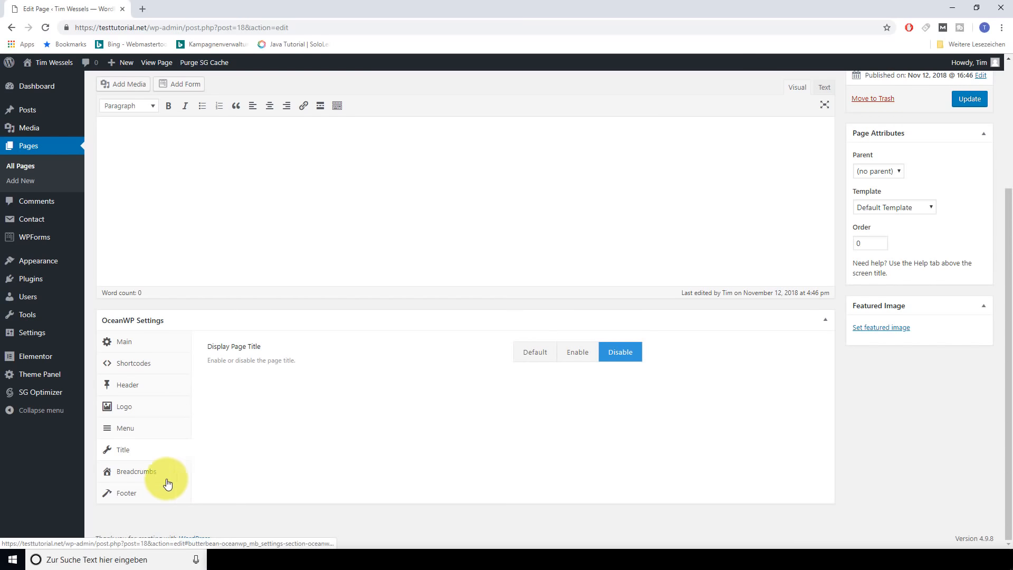
Enable the footer widgets area and copyright area, then update the Contact page
click(131, 492)
click(577, 352)
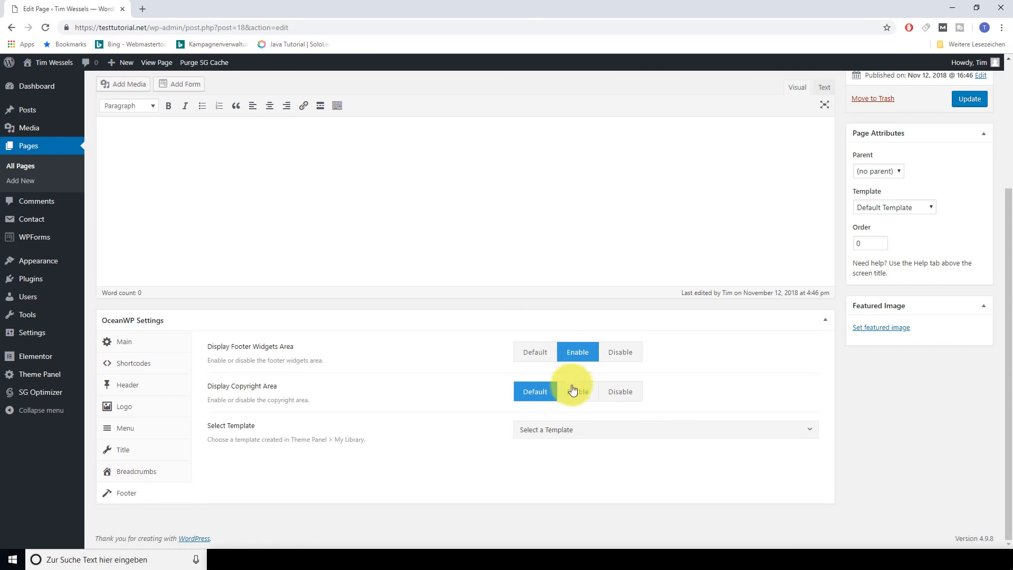
click(575, 392)
click(969, 99)
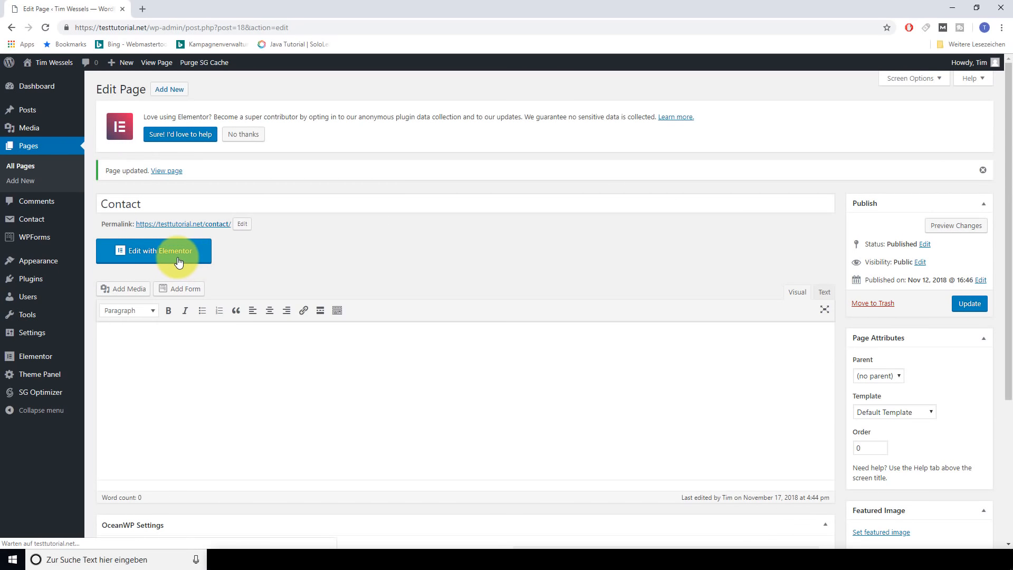
Launch Elementor on the Contact page and bring up the template library's page templates
click(178, 258)
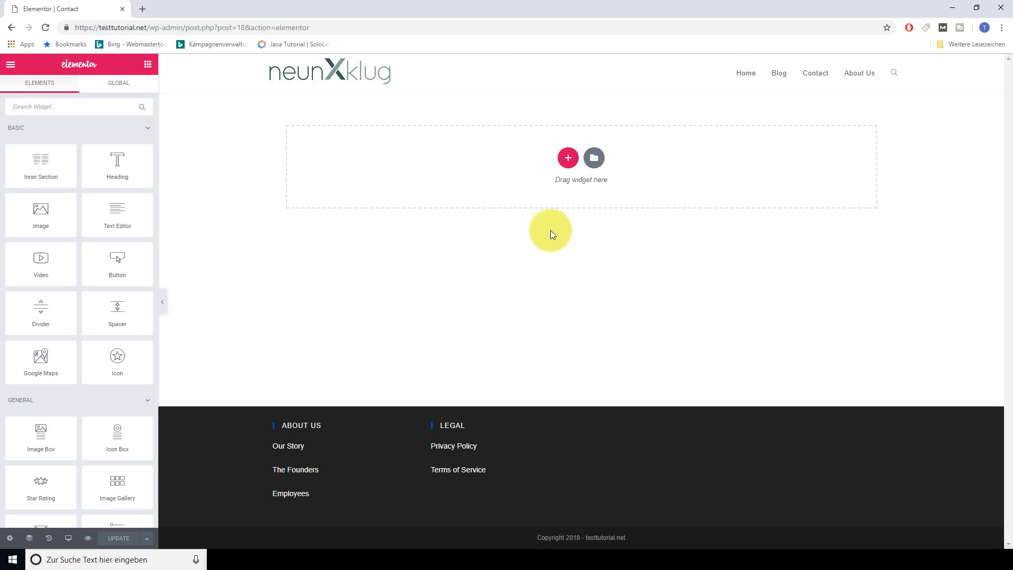
click(593, 160)
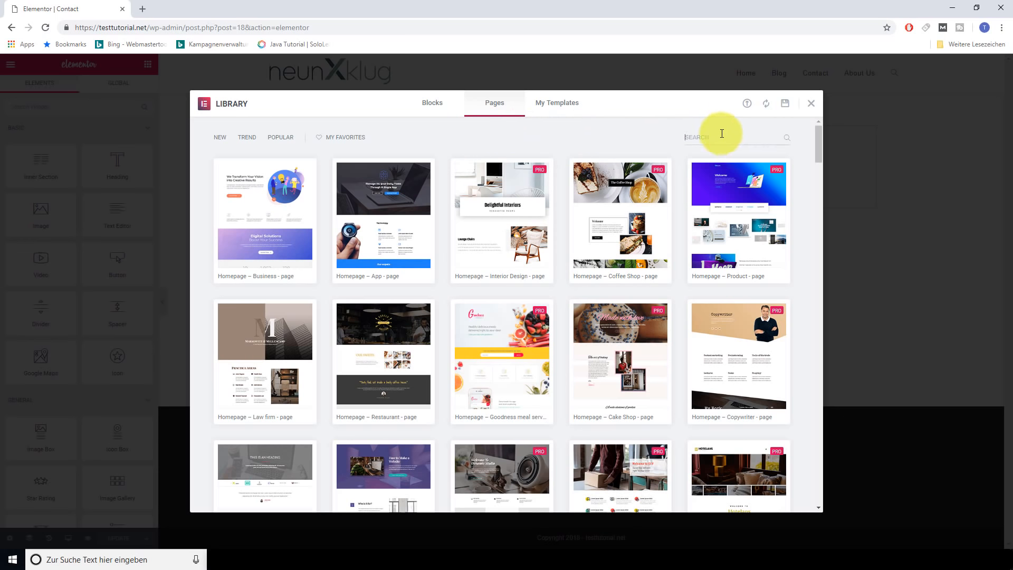
Search the library for 'cont', preview the Contact – Corporate template, and insert it
text(cont)
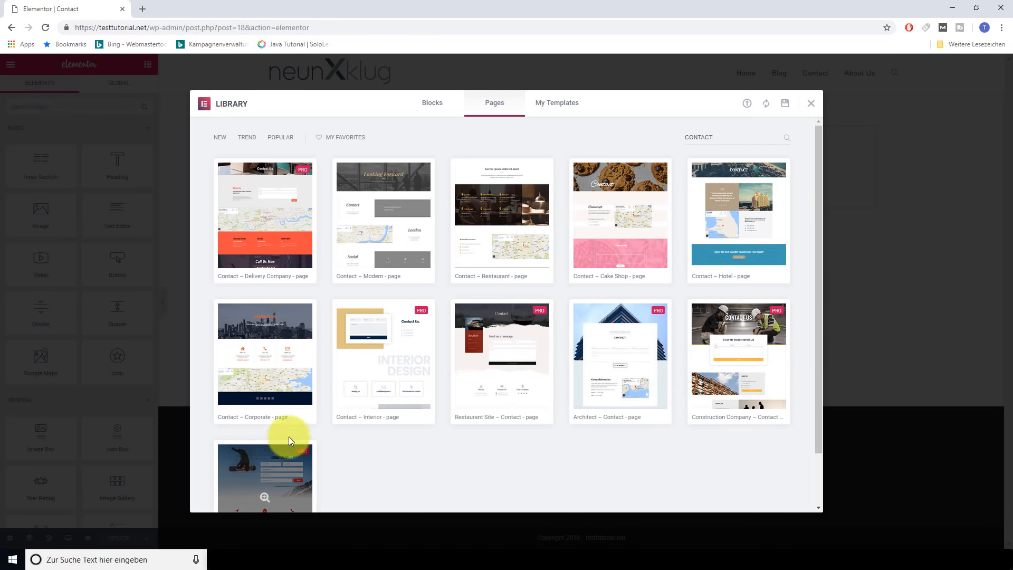
scroll(280, 430, down, 1)
scroll(369, 421, up, 1)
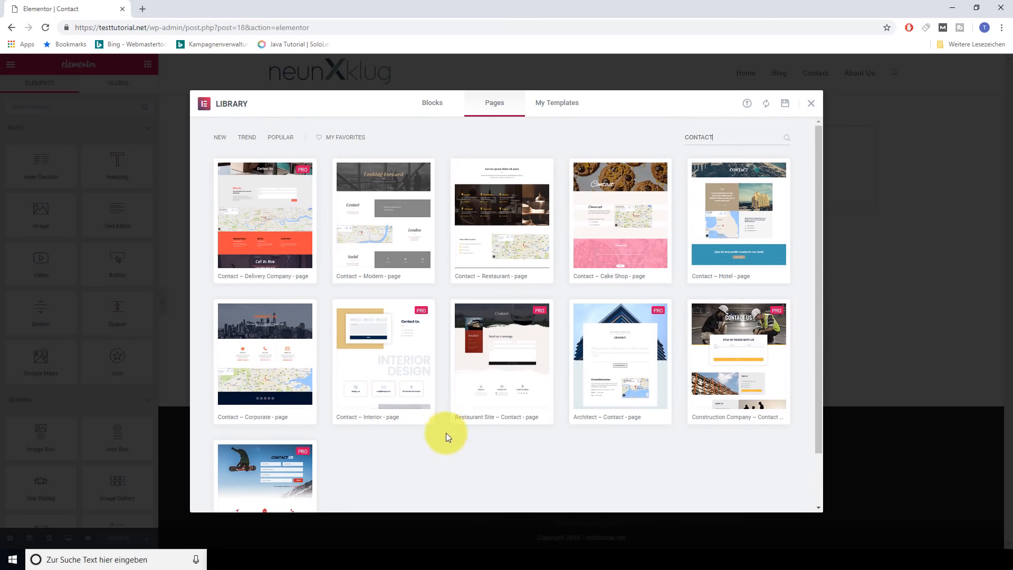
click(261, 352)
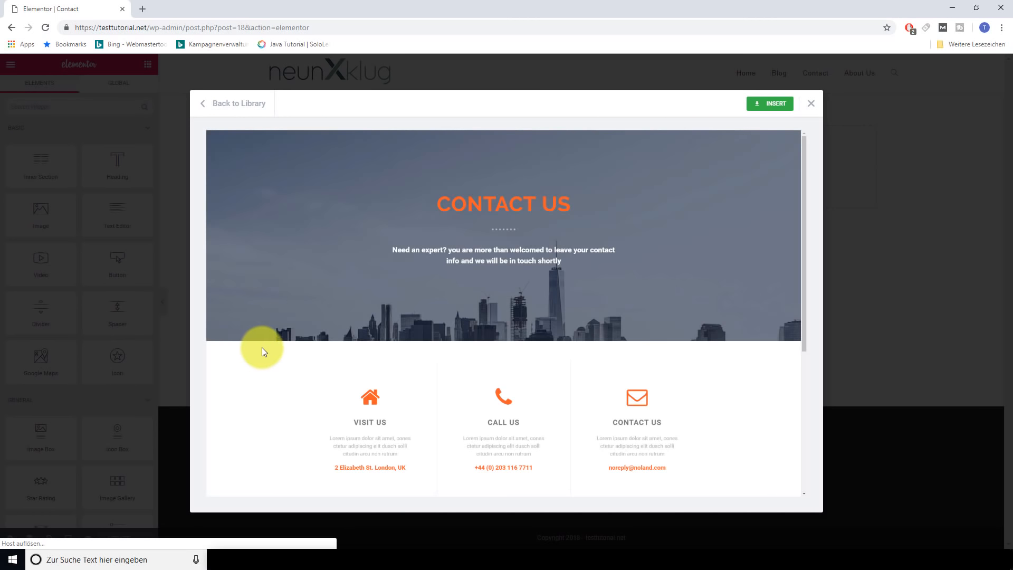
scroll(597, 270, down, 5)
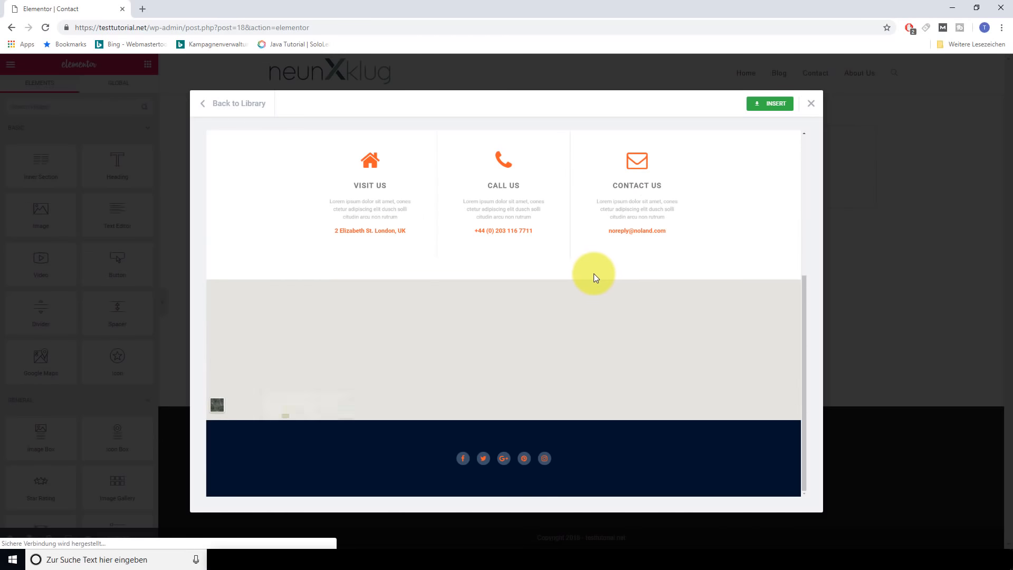
scroll(592, 269, up, 5)
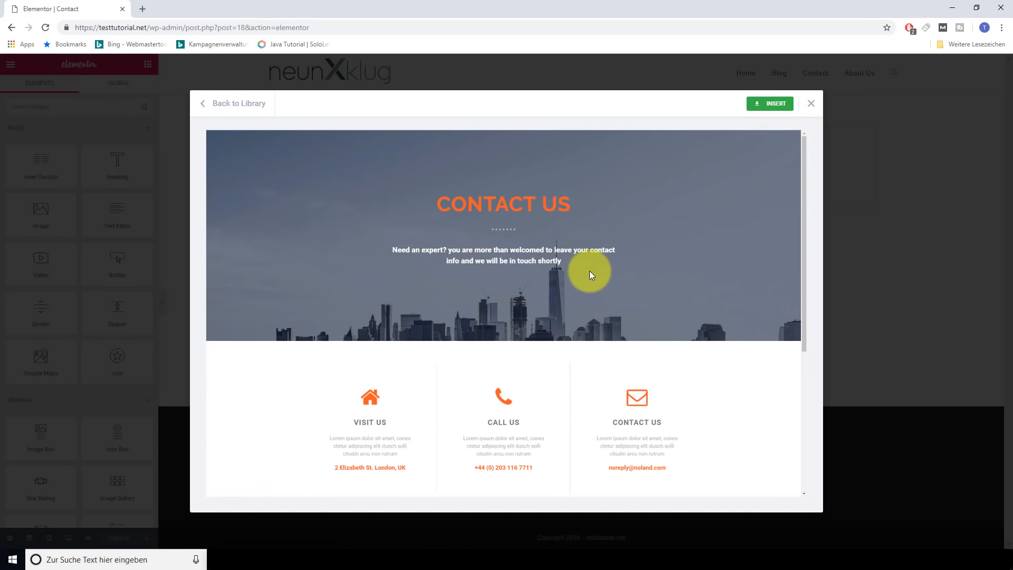
click(774, 104)
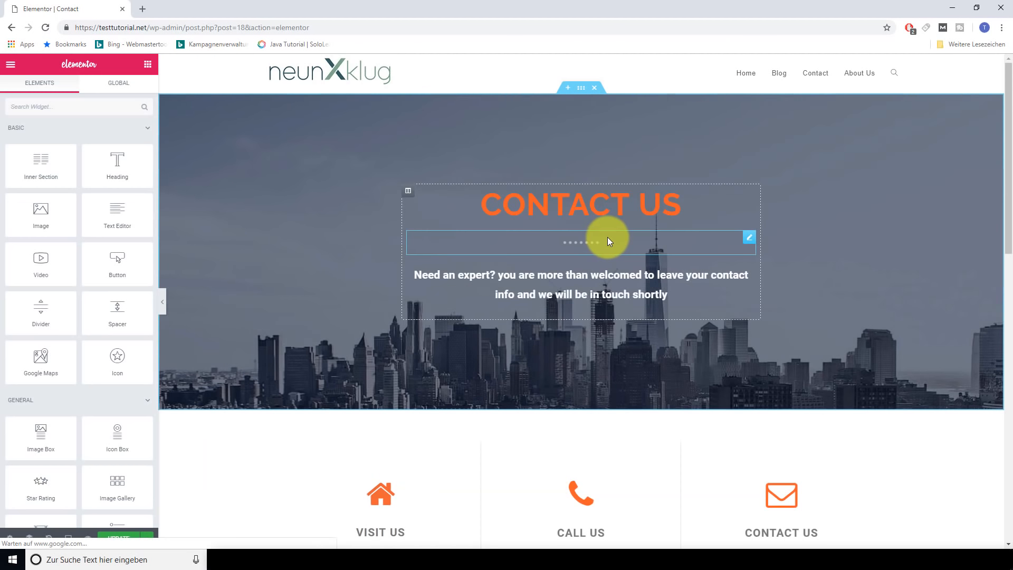
Scroll through the inserted Contact – Corporate template to review its sections
scroll(536, 283, down, 10)
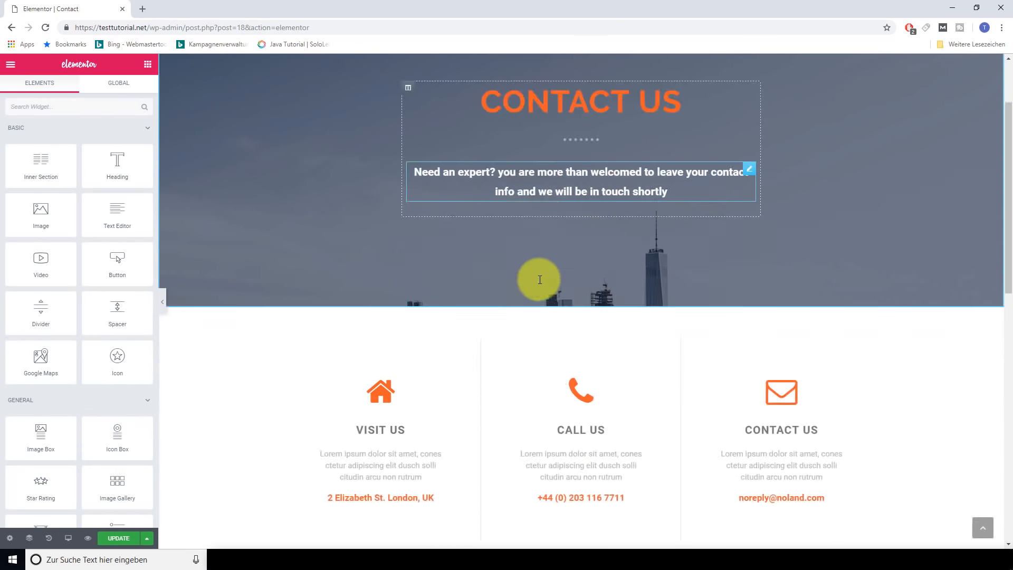
scroll(543, 306, down, 4)
scroll(549, 337, up, 6)
scroll(549, 338, down, 6)
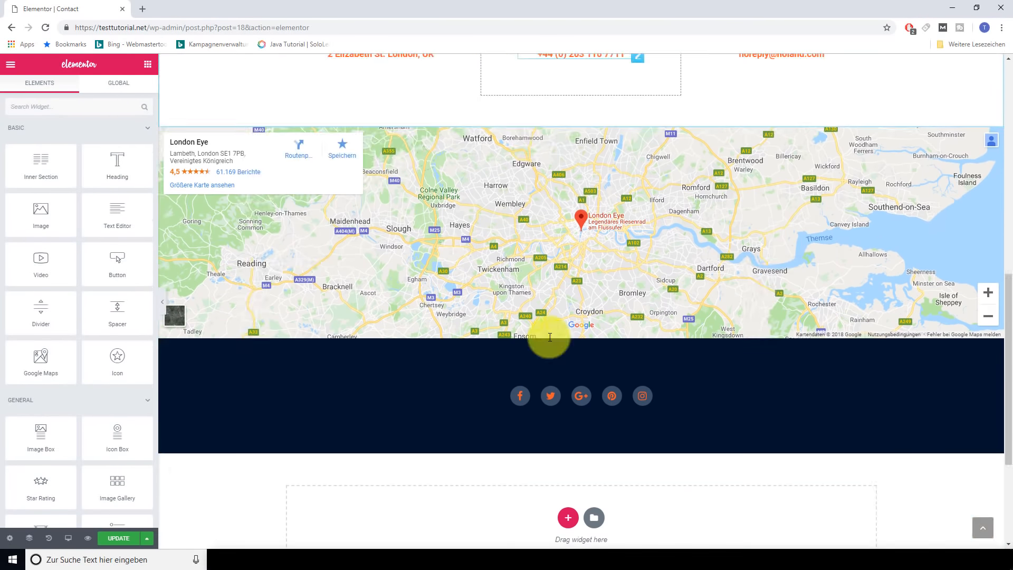
scroll(548, 349, up, 12)
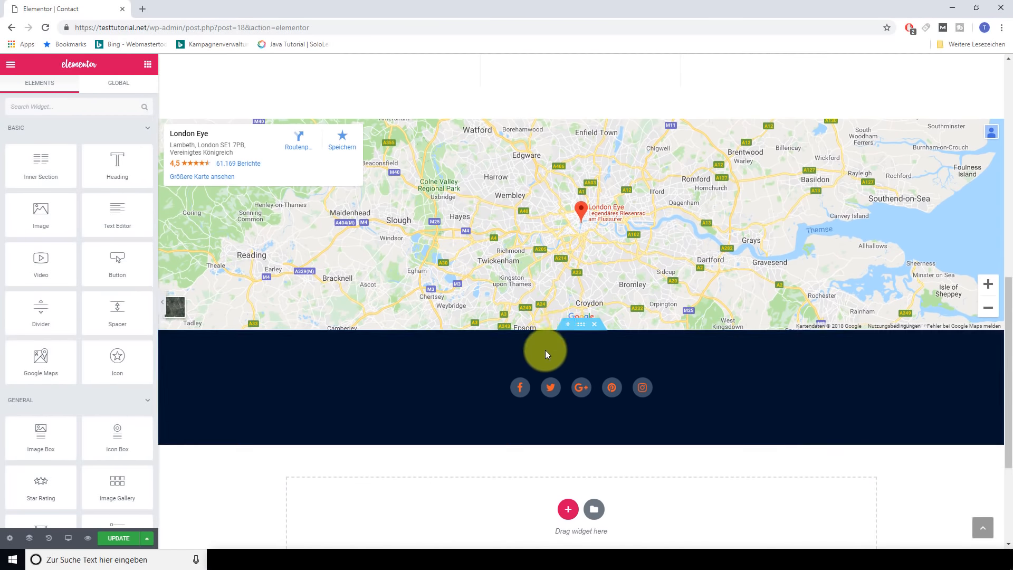
scroll(547, 349, down, 12)
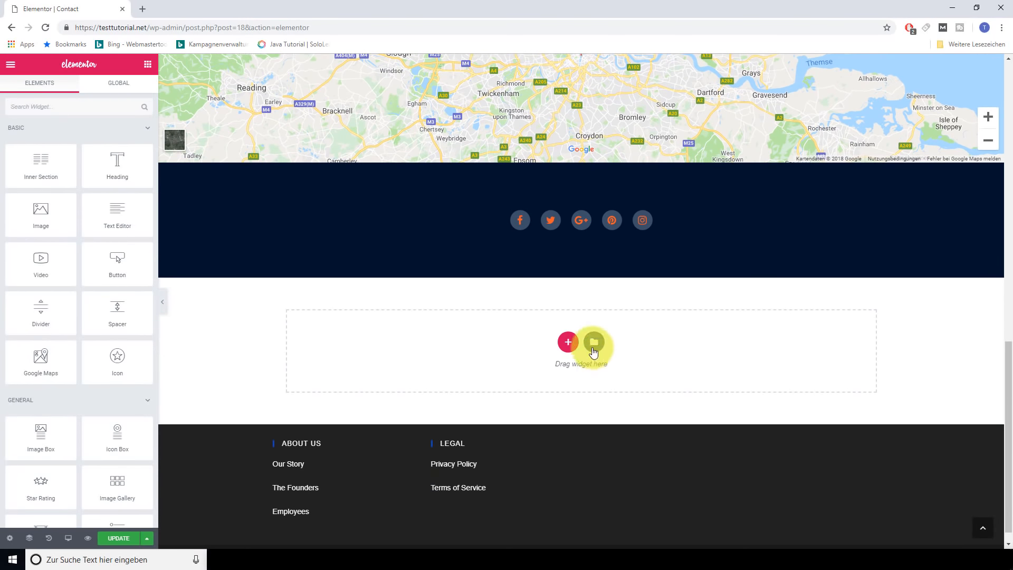
Look at the library's Blocks tab, then close it and return to the London map
click(593, 343)
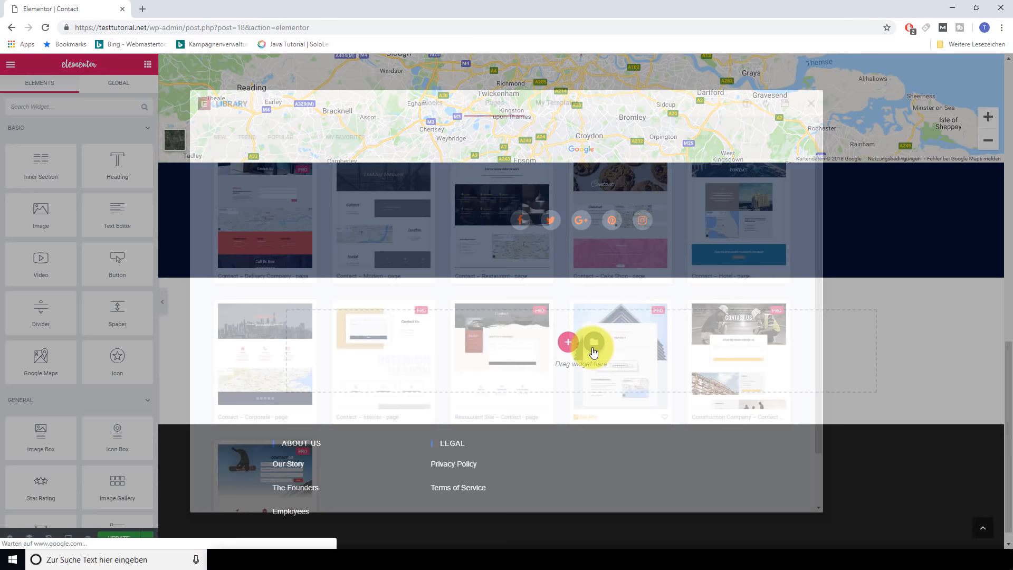
click(432, 114)
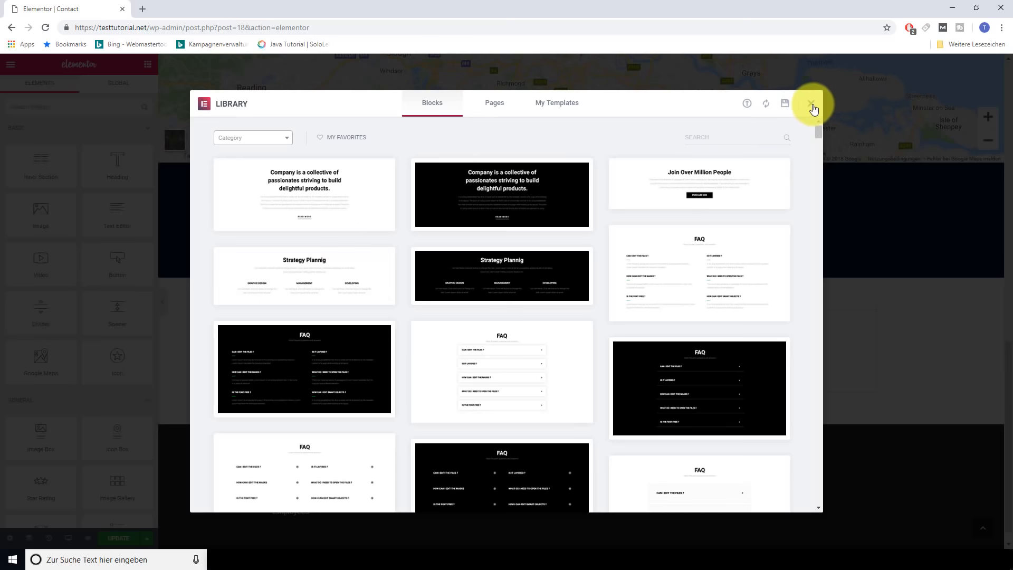
click(810, 103)
mouse_move(98, 266)
mouse_down()
mouse_move(499, 340)
mouse_move(350, 306)
mouse_move(102, 271)
mouse_up()
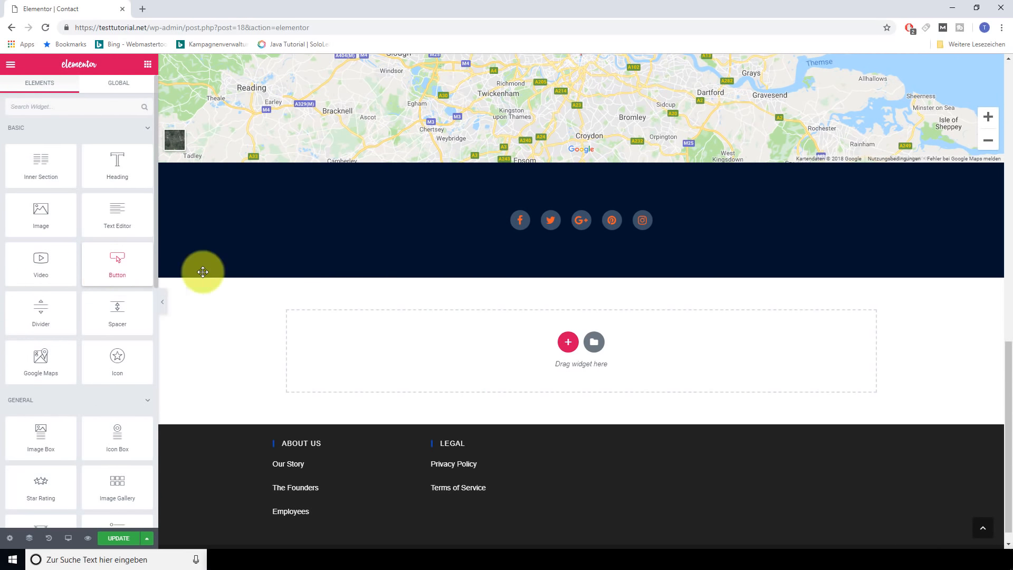
scroll(608, 400, up, 9)
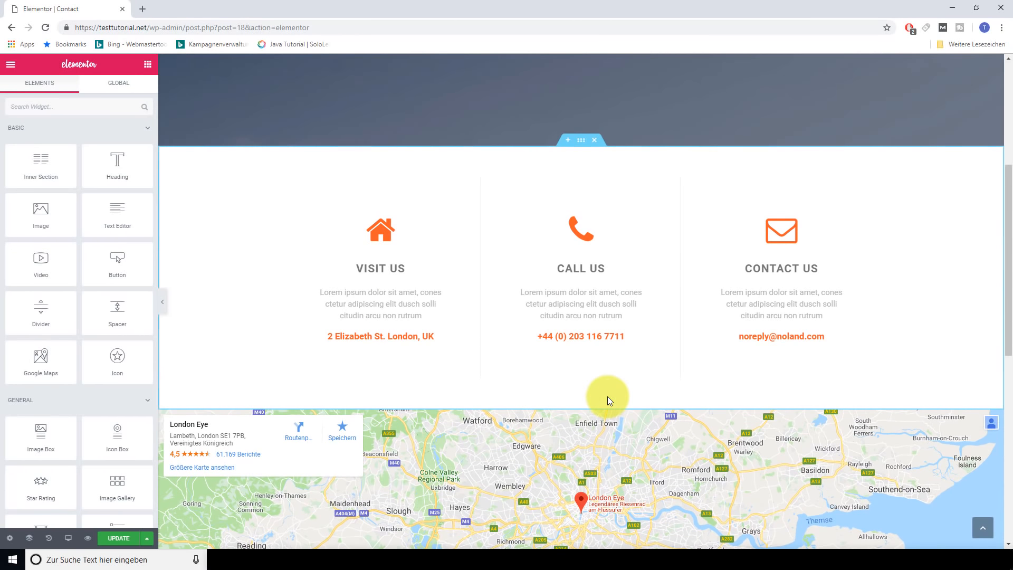
scroll(606, 396, up, 1)
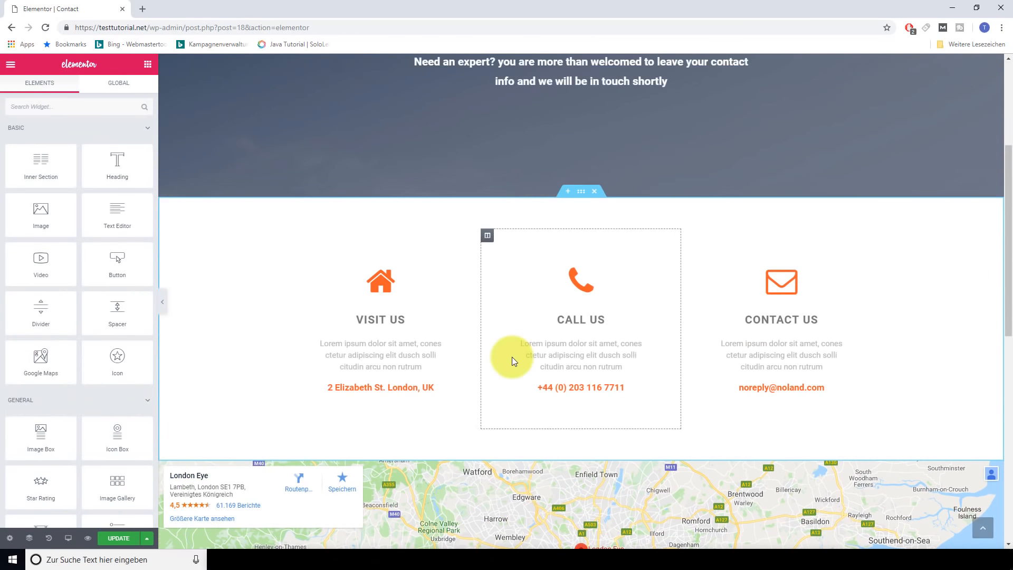
scroll(516, 357, down, 4)
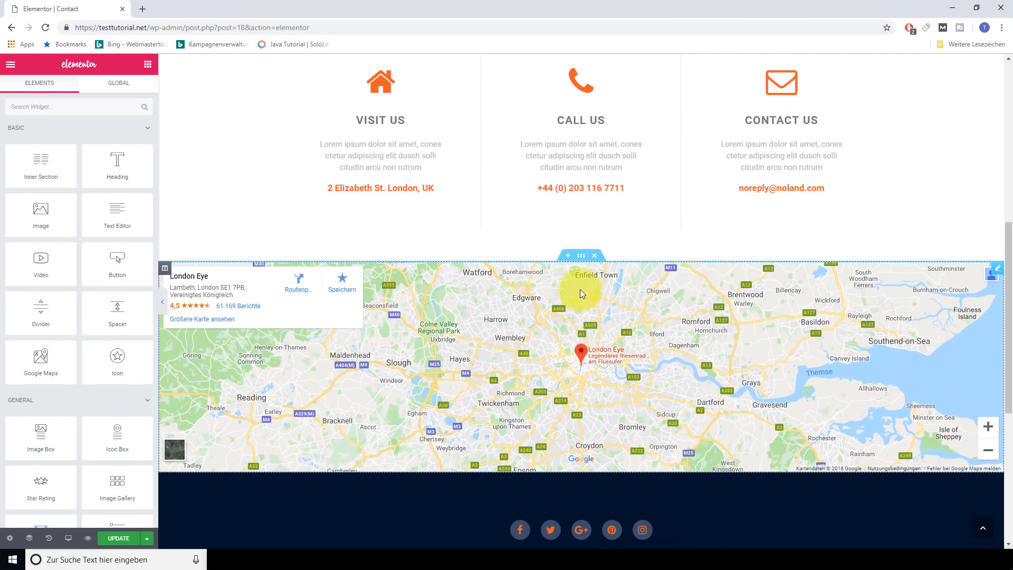
Change the Google Map address to Wall Street New York, with zoom 14 and height 415 px
click(581, 255)
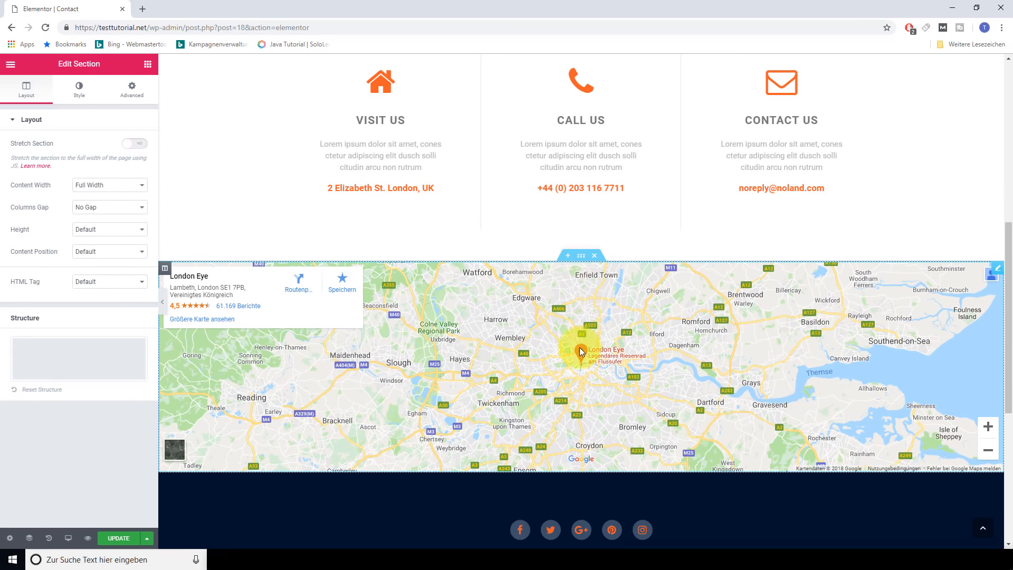
click(556, 349)
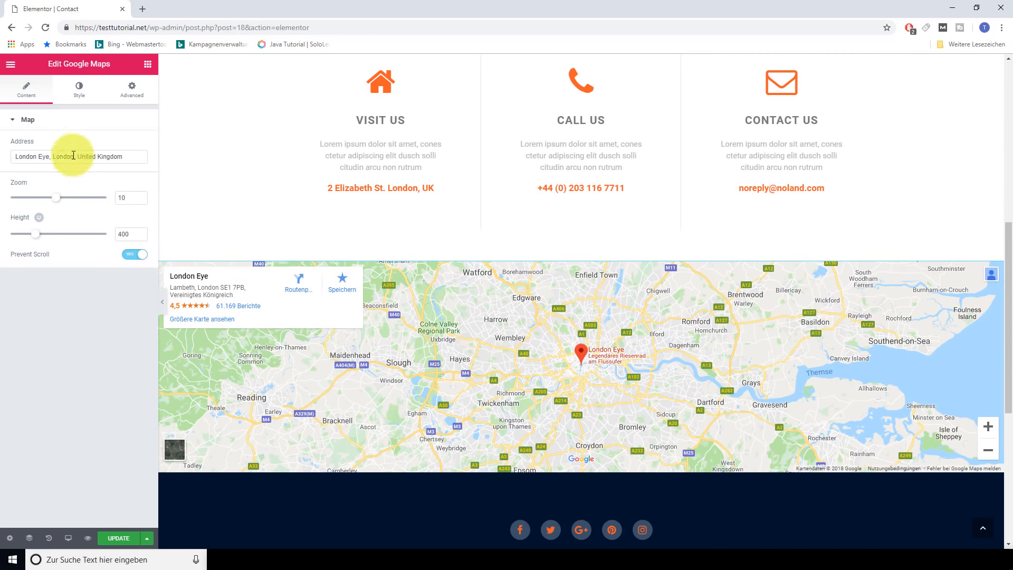
drag(124, 152, 5, 154)
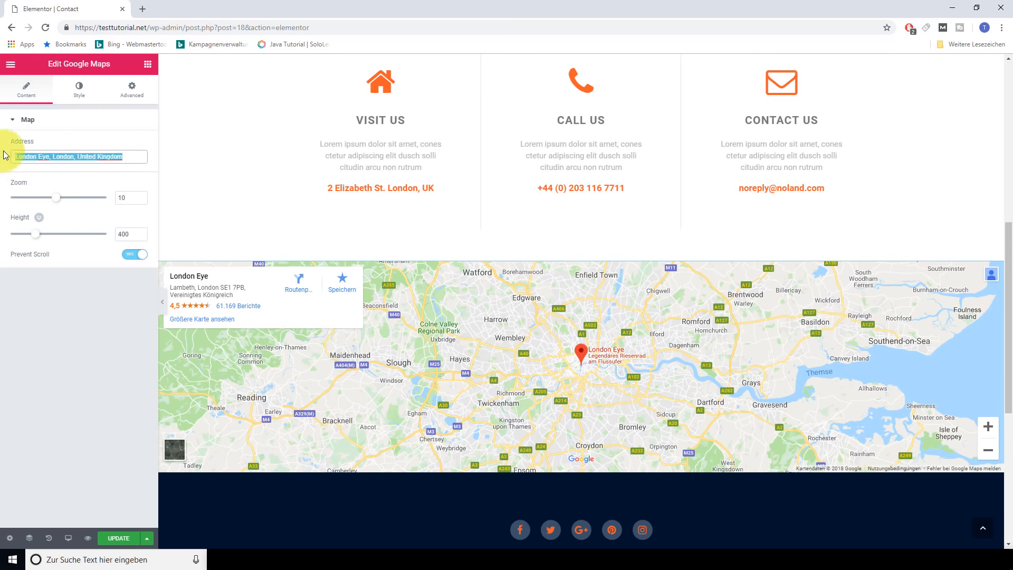
text(Wall Street Nw)
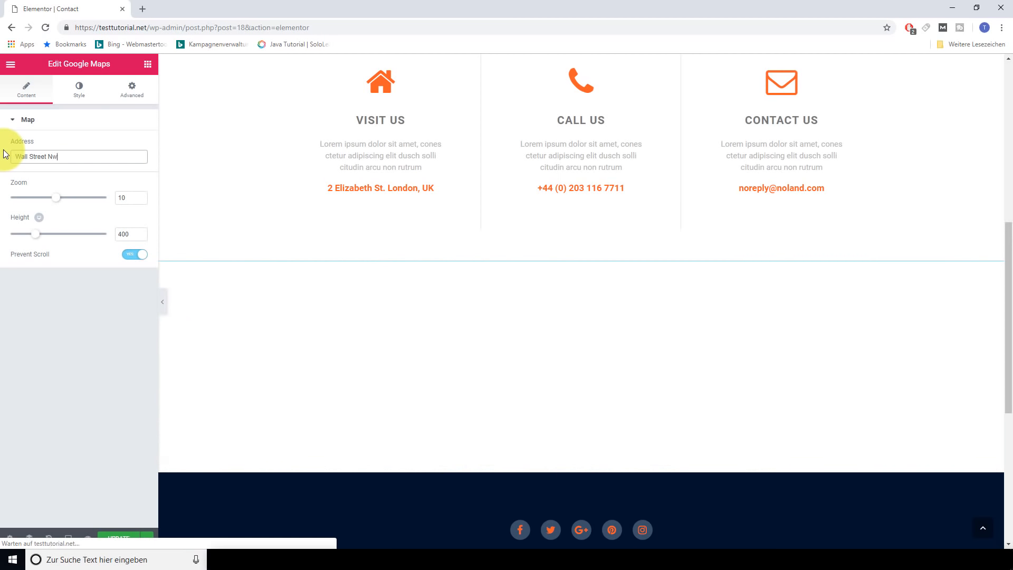
key(BackSpace)
text(ew Yor´k)
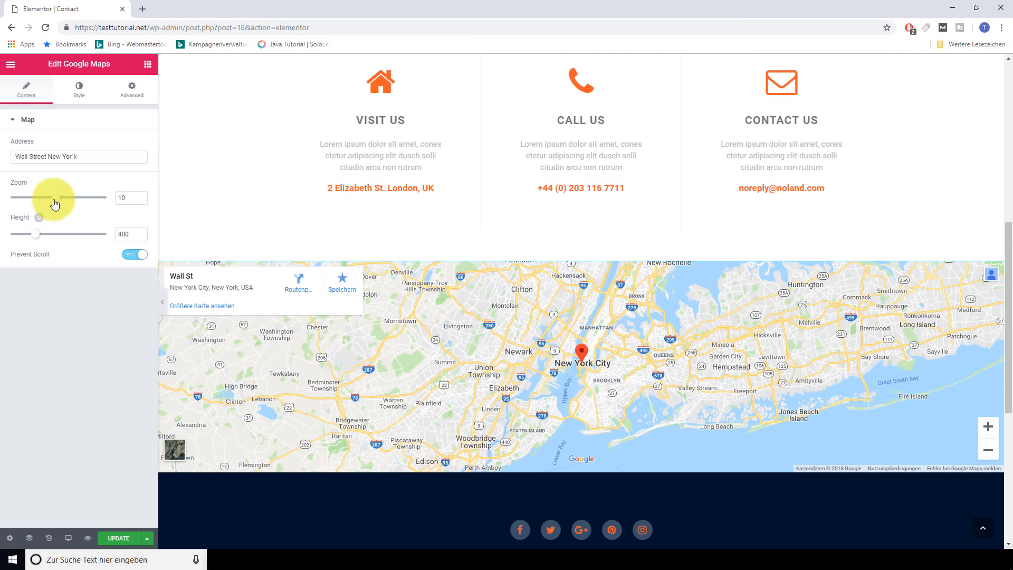
drag(54, 205, 77, 201)
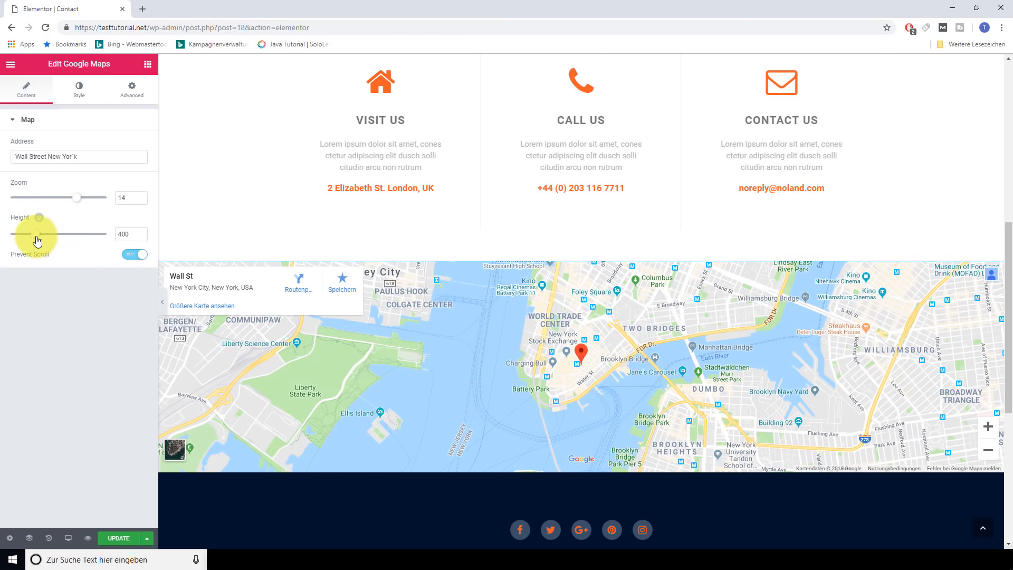
drag(37, 240, 42, 223)
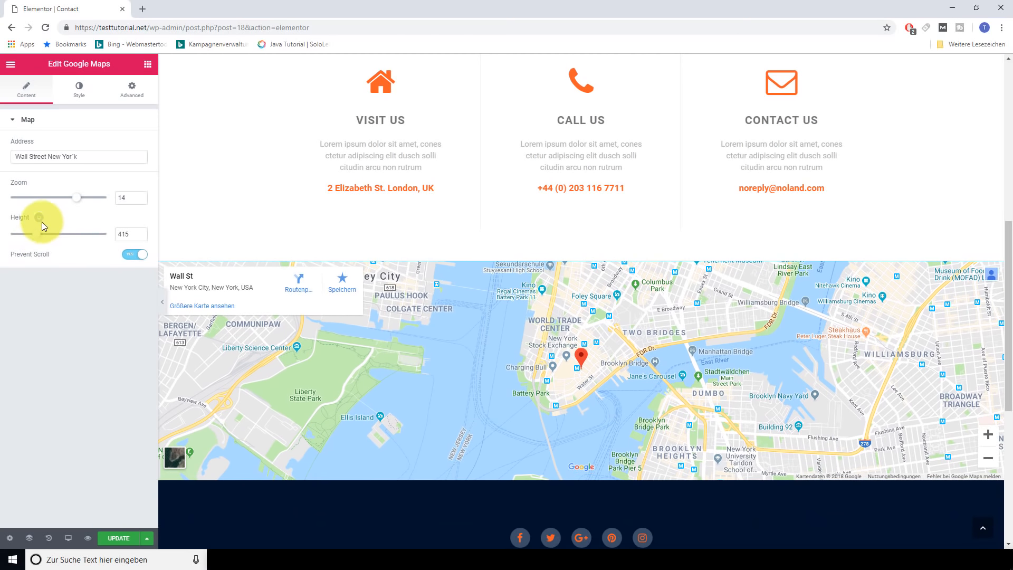
click(50, 218)
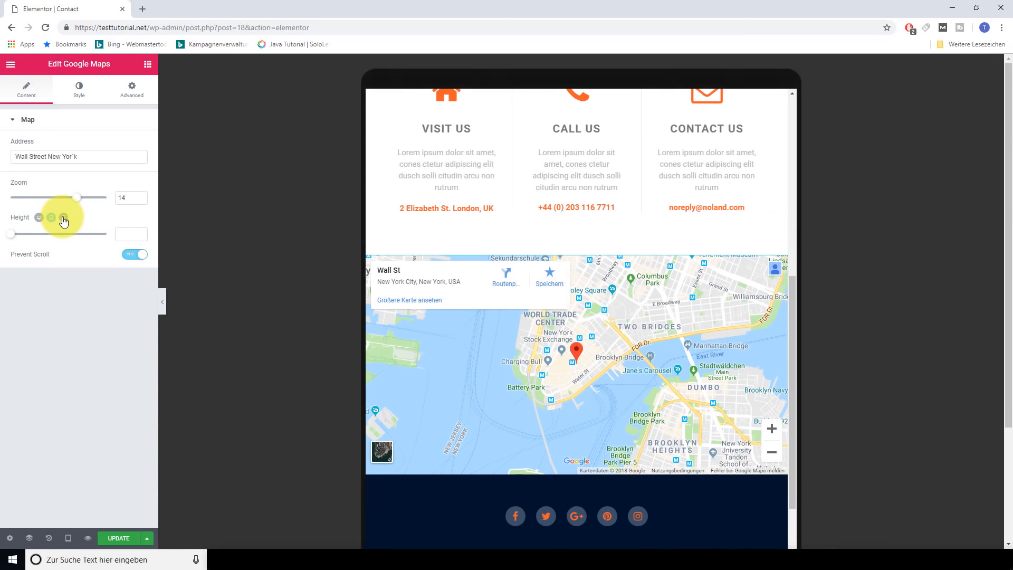
click(63, 218)
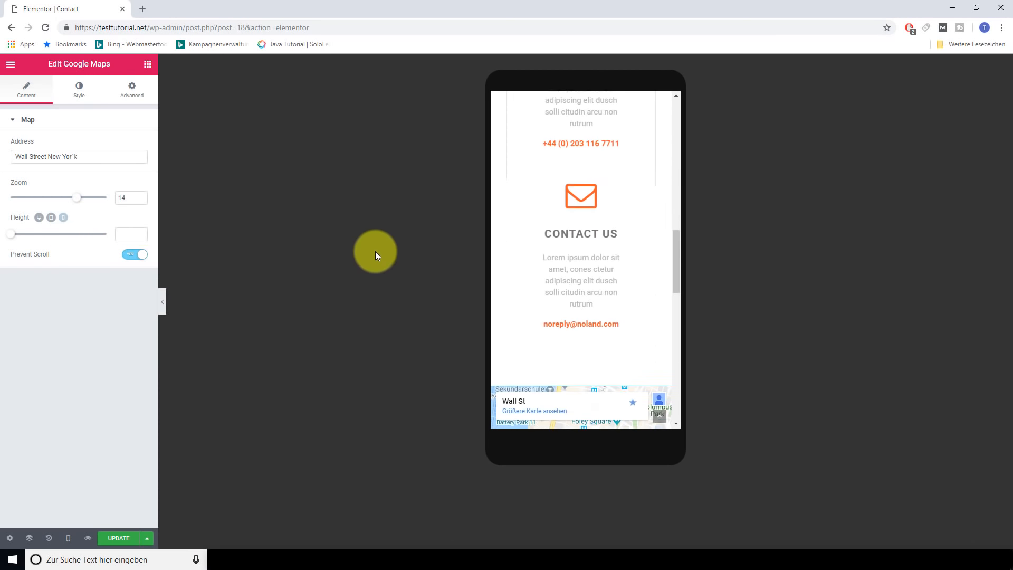
scroll(598, 351, down, 3)
scroll(604, 358, down, 7)
scroll(613, 350, up, 4)
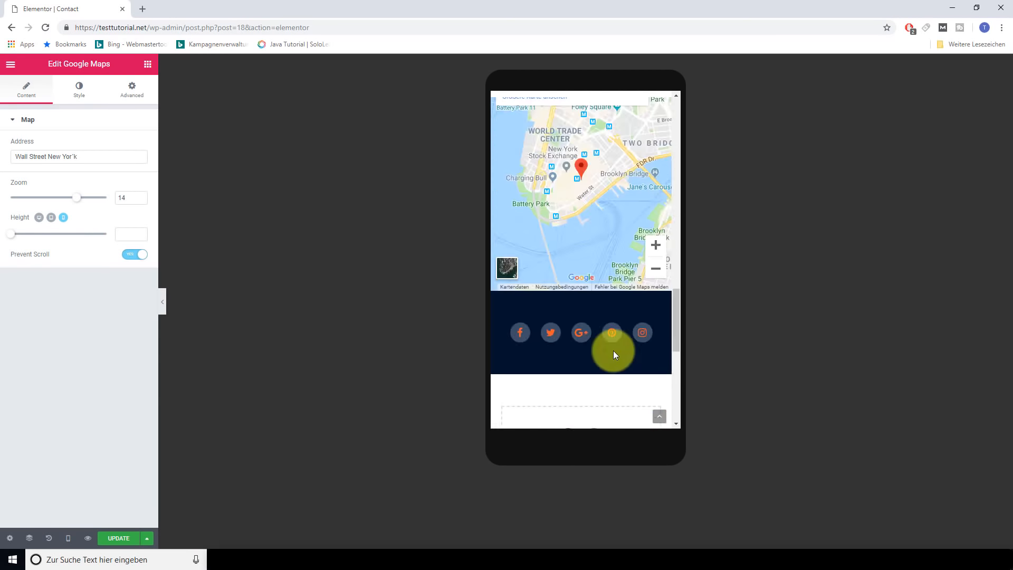
scroll(613, 350, up, 10)
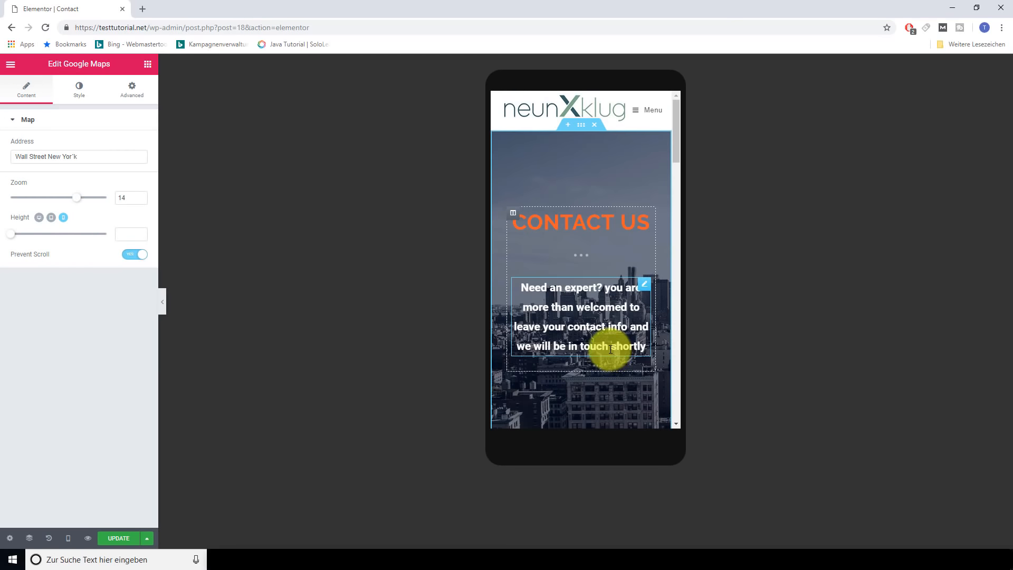
scroll(610, 349, down, 12)
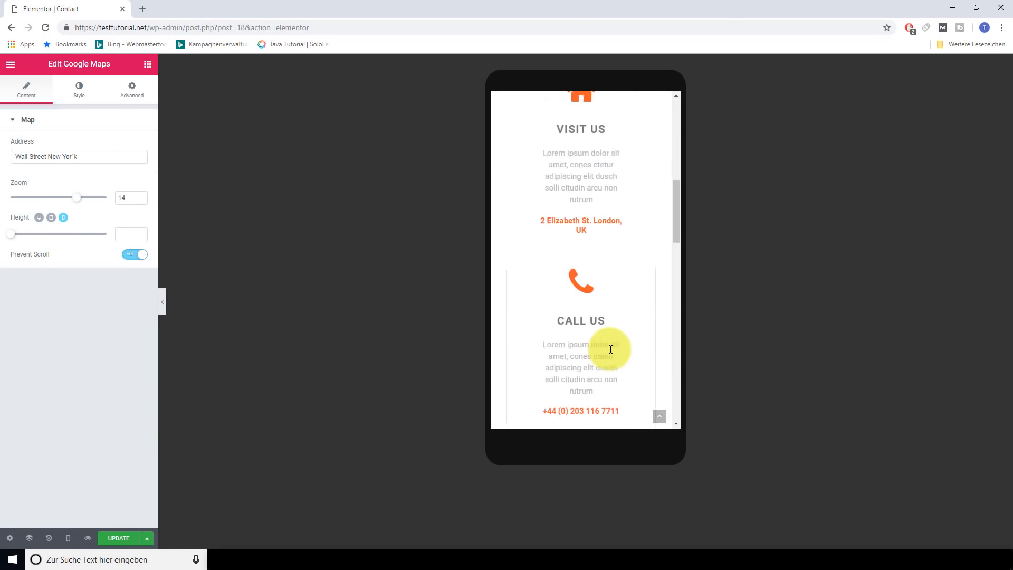
scroll(609, 349, up, 4)
scroll(608, 349, up, 10)
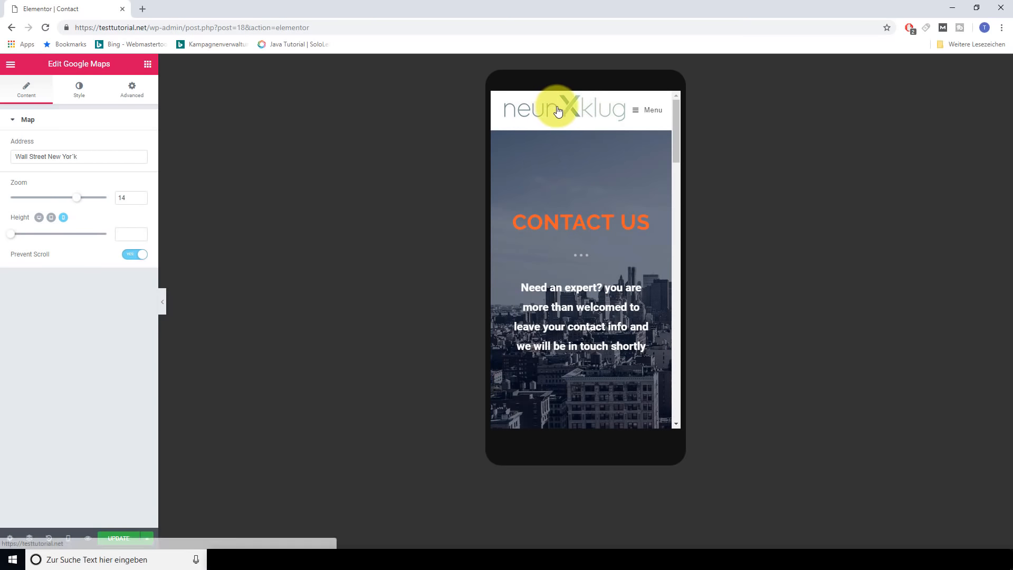
scroll(605, 245, down, 2)
scroll(605, 245, down, 4)
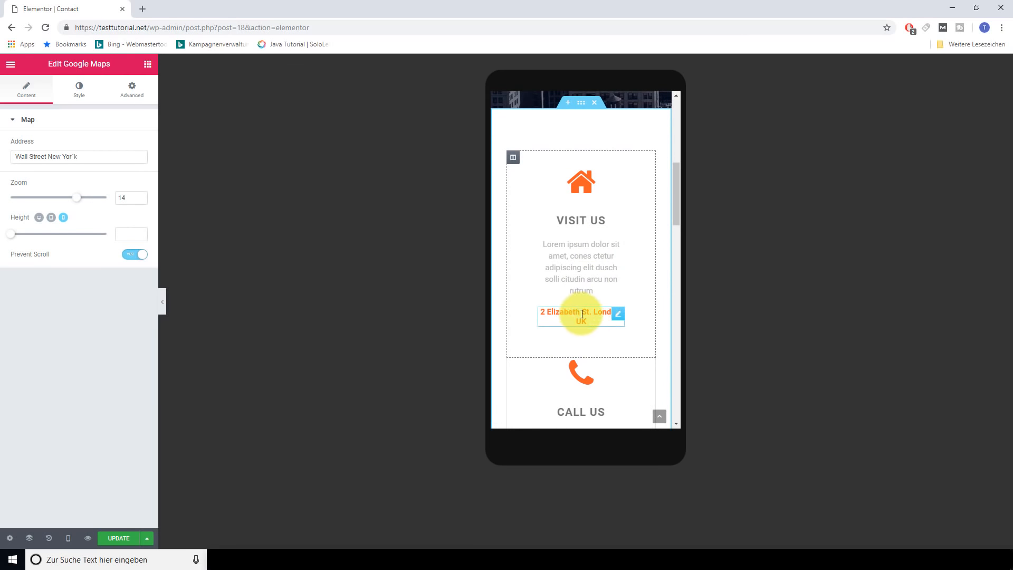
Set the 2 Elizabeth St. London, UK heading's mobile font size to 13 px and update the page
click(581, 312)
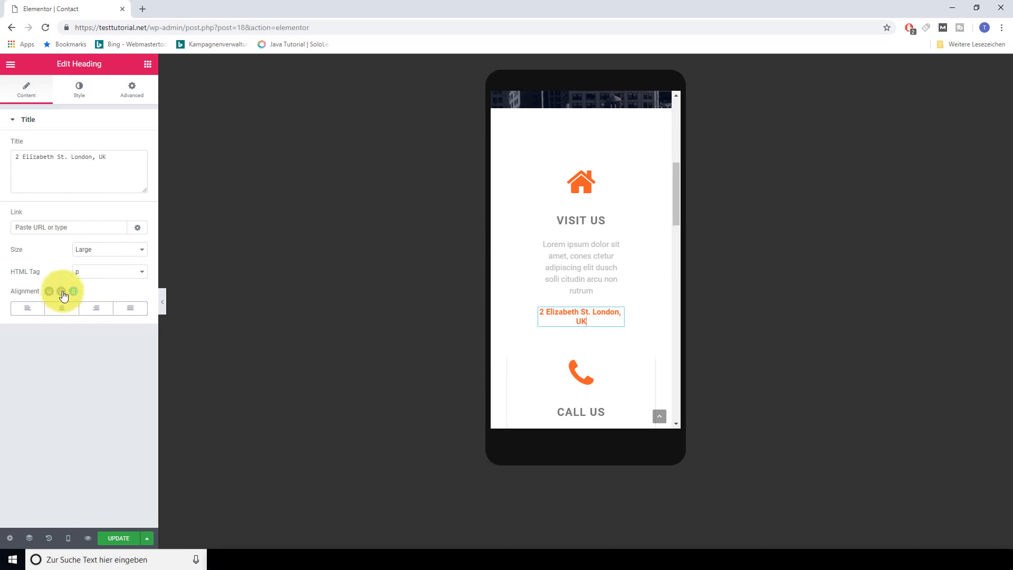
click(80, 98)
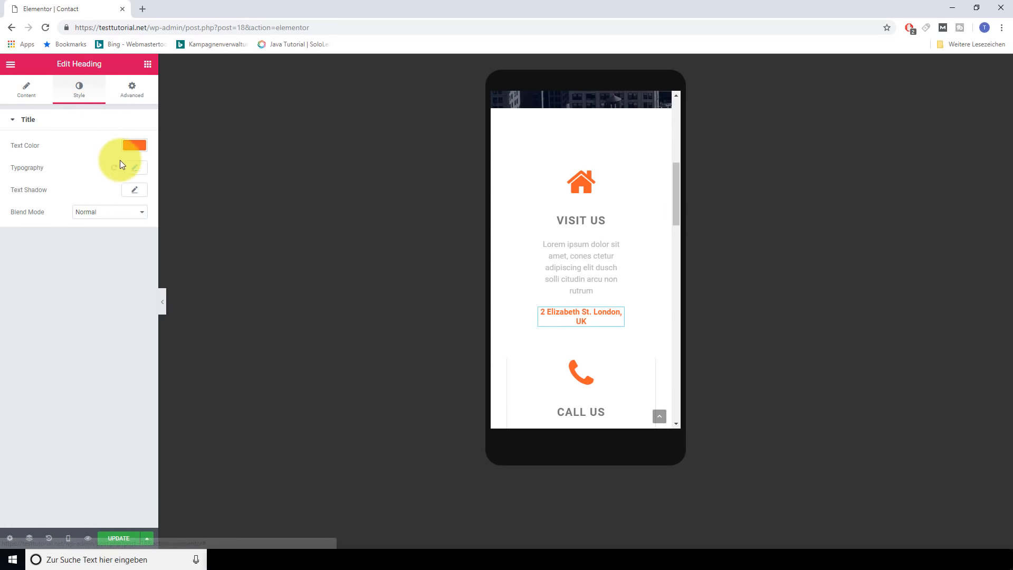
click(131, 172)
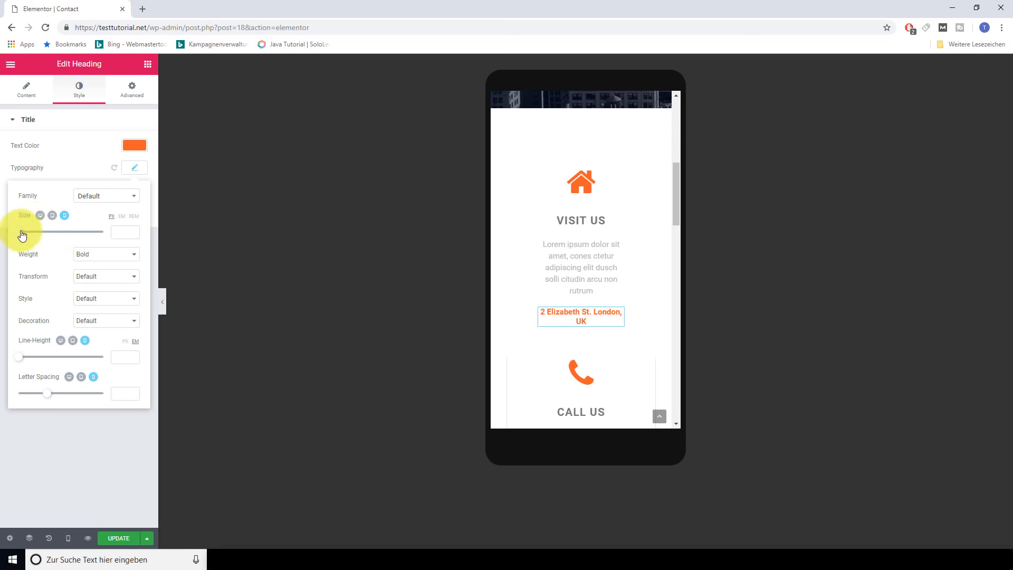
drag(23, 231, 28, 234)
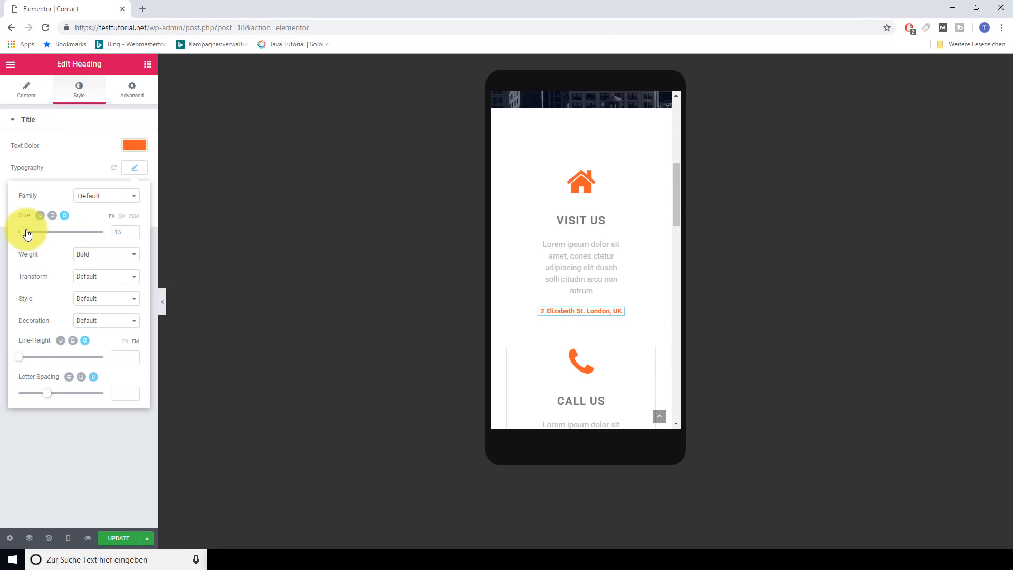
click(120, 538)
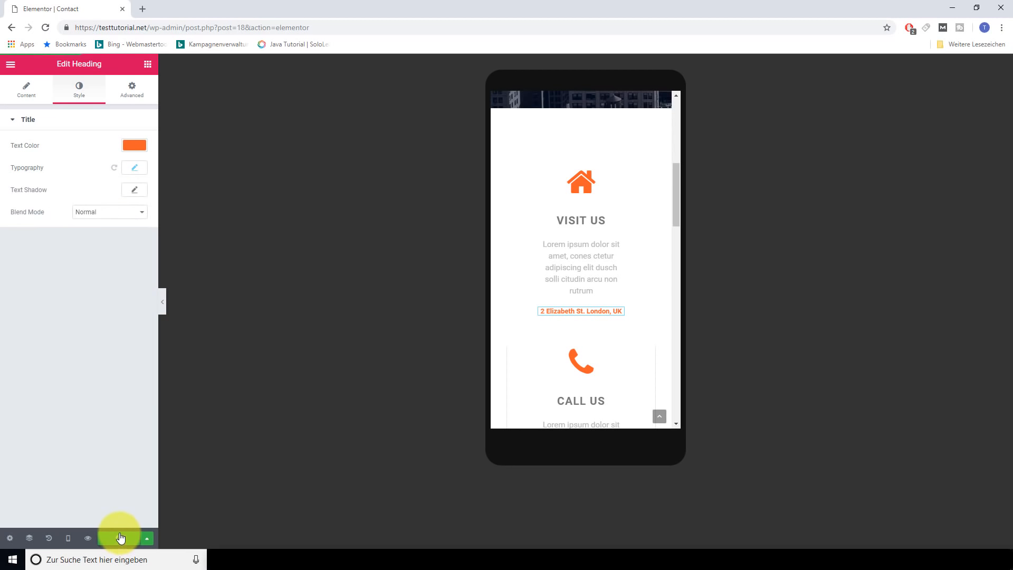
Switch the responsive preview to Desktop and scroll through the page
click(69, 537)
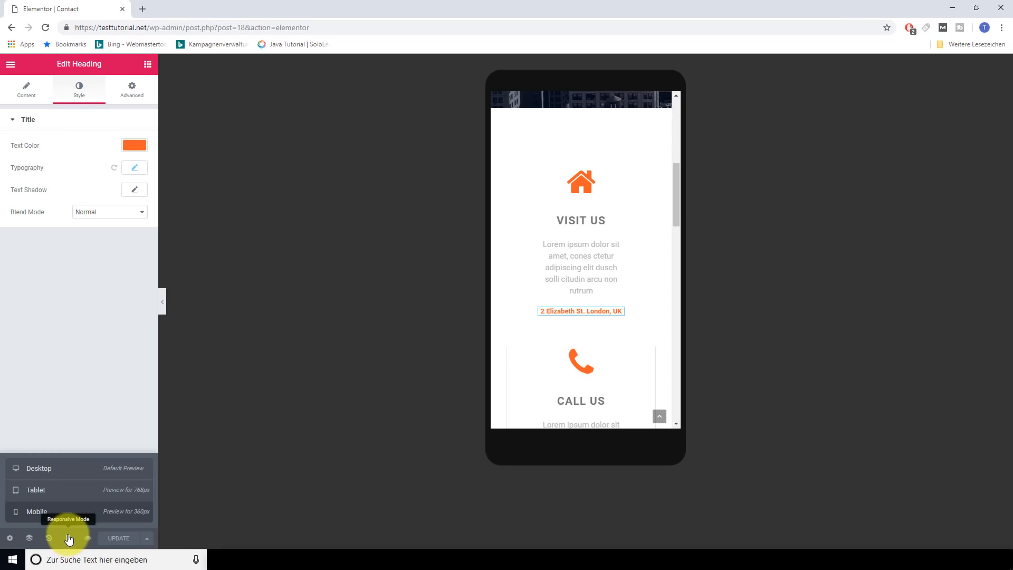
click(38, 468)
scroll(714, 353, up, 6)
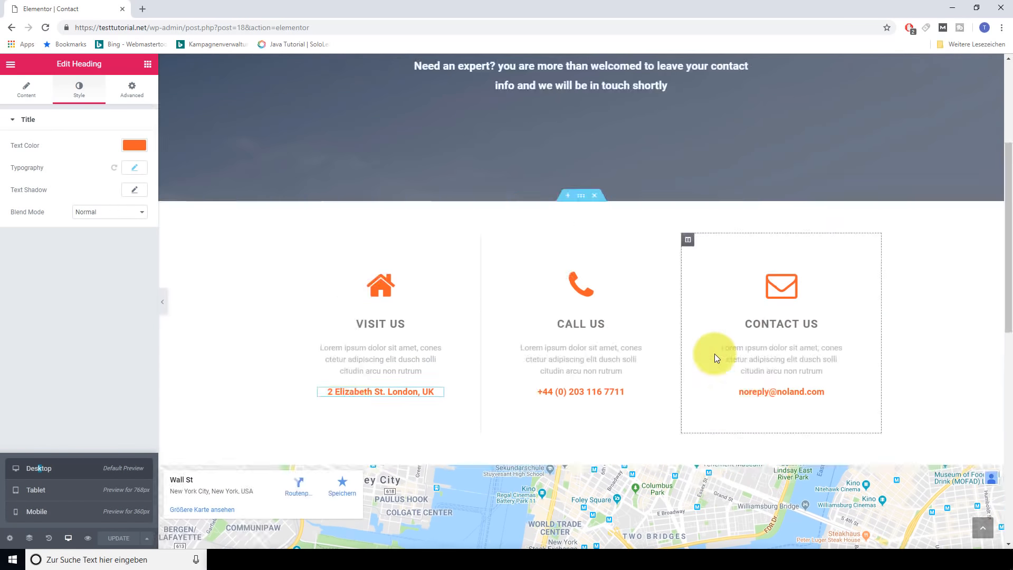
scroll(311, 262, down, 4)
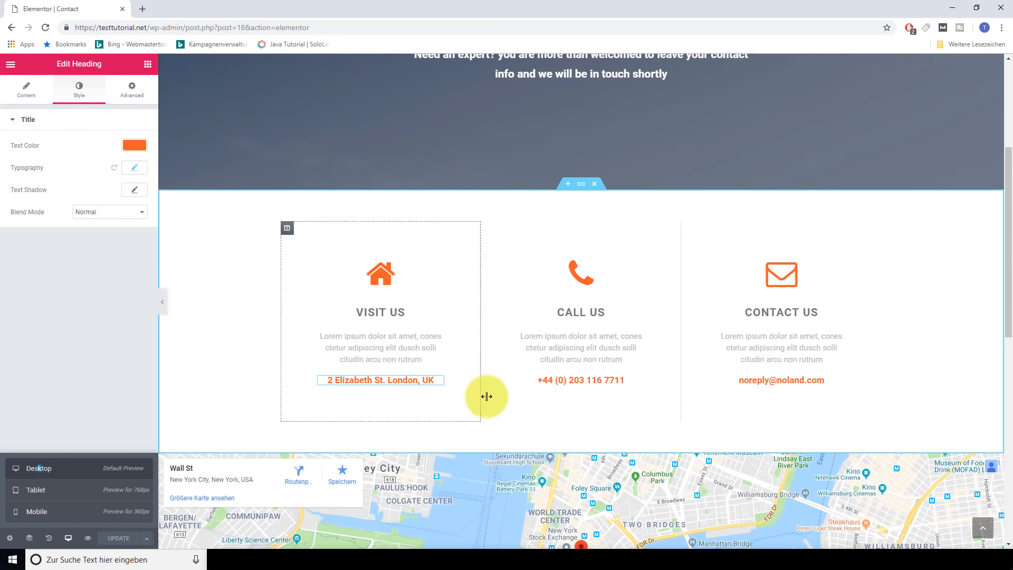
scroll(474, 385, down, 6)
scroll(482, 348, up, 9)
scroll(547, 413, down, 1)
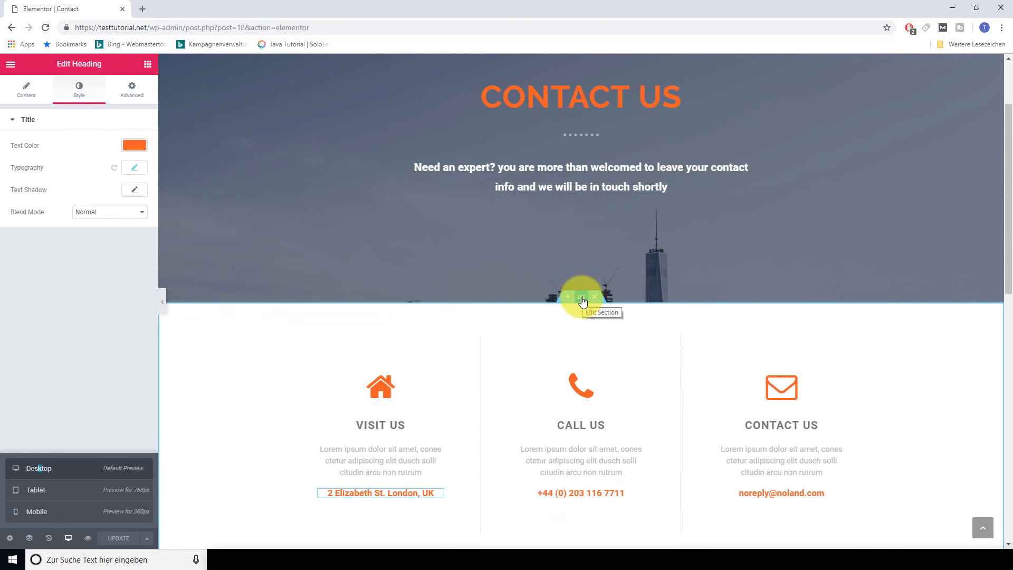
Rearrange the sections so the Wall Street map sits below the three contact columns
drag(581, 297, 572, 433)
scroll(588, 406, down, 8)
scroll(589, 402, up, 12)
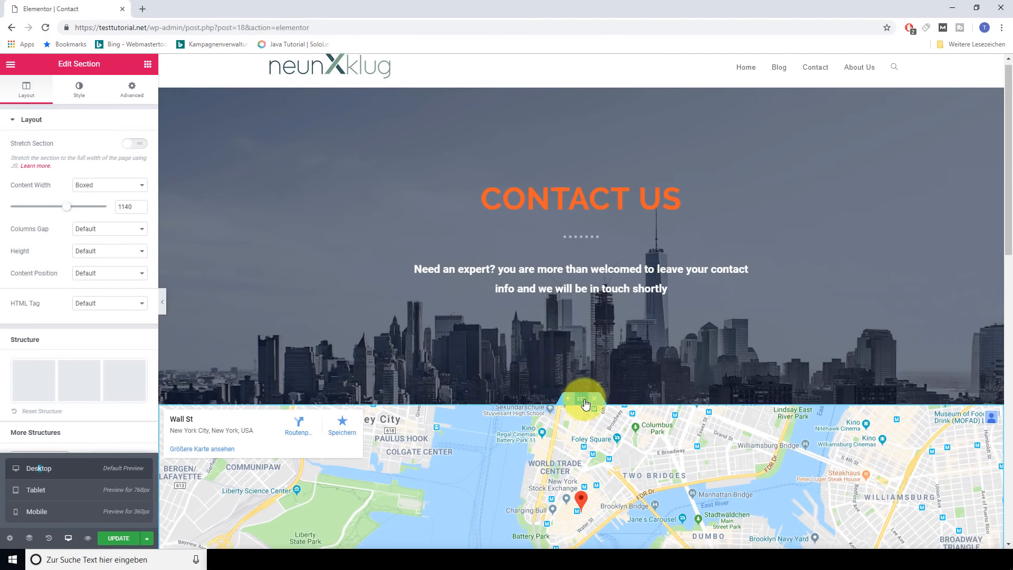
scroll(585, 403, down, 10)
scroll(576, 393, up, 11)
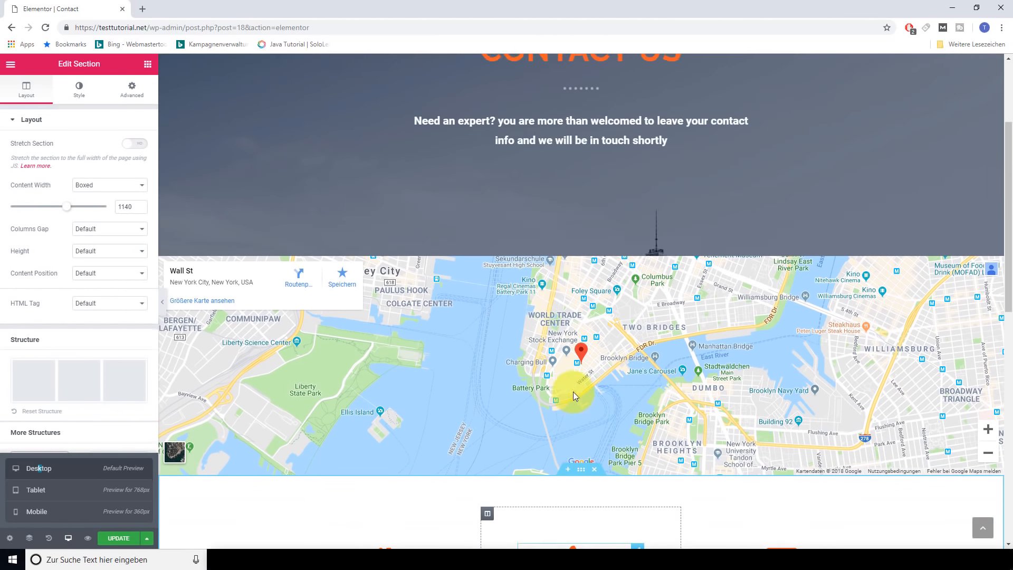
scroll(572, 390, down, 5)
scroll(579, 395, up, 5)
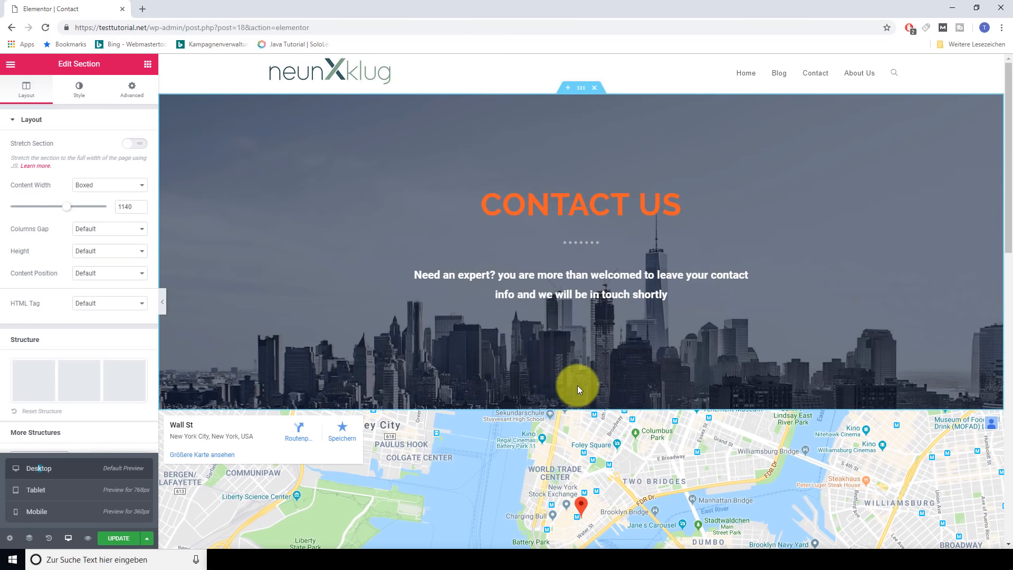
scroll(574, 387, down, 1)
mouse_move(574, 357)
mouse_down()
mouse_move(580, 547)
mouse_move(591, 541)
mouse_move(567, 342)
mouse_up()
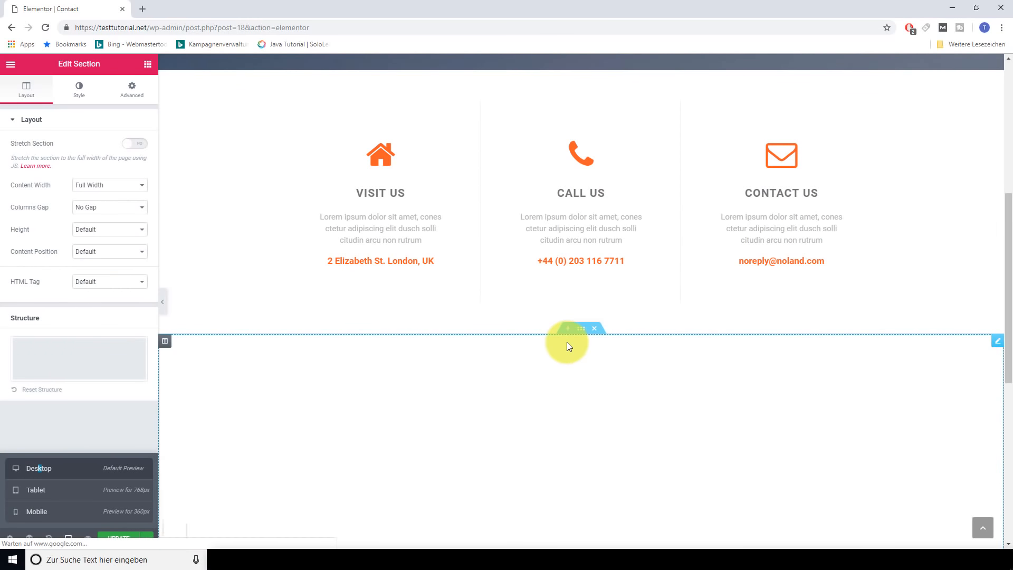
scroll(607, 356, down, 6)
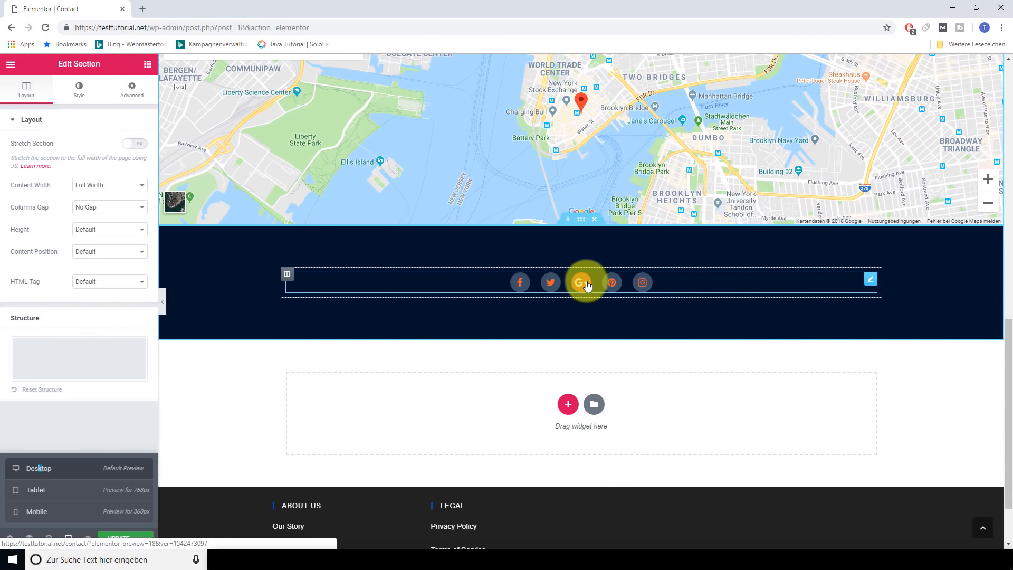
Delete Google Plus from the social icons, keeping Facebook, Twitter, Pinterest and Instagram, and update
click(587, 285)
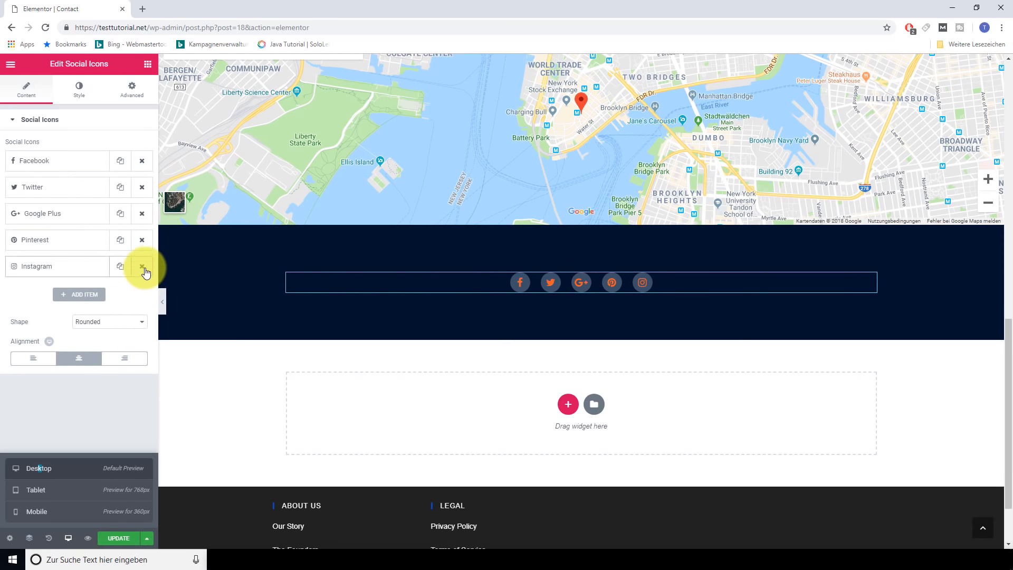
click(142, 213)
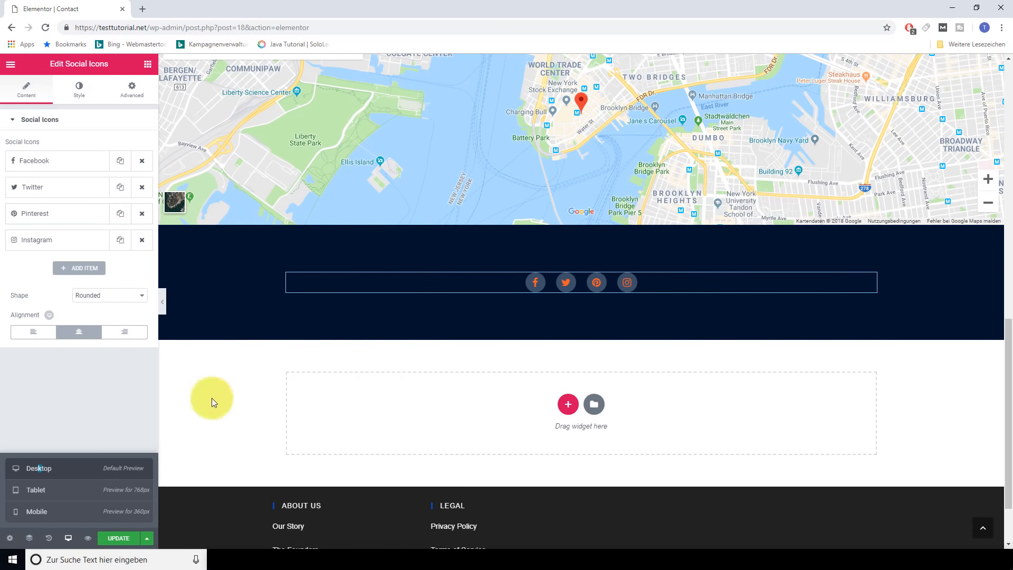
click(115, 538)
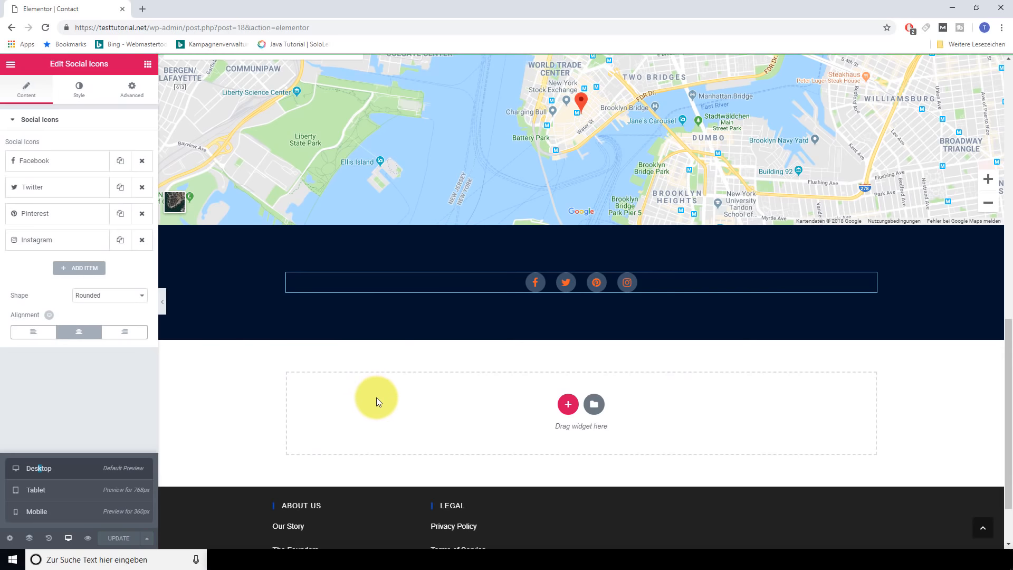
scroll(372, 395, up, 4)
scroll(372, 389, up, 8)
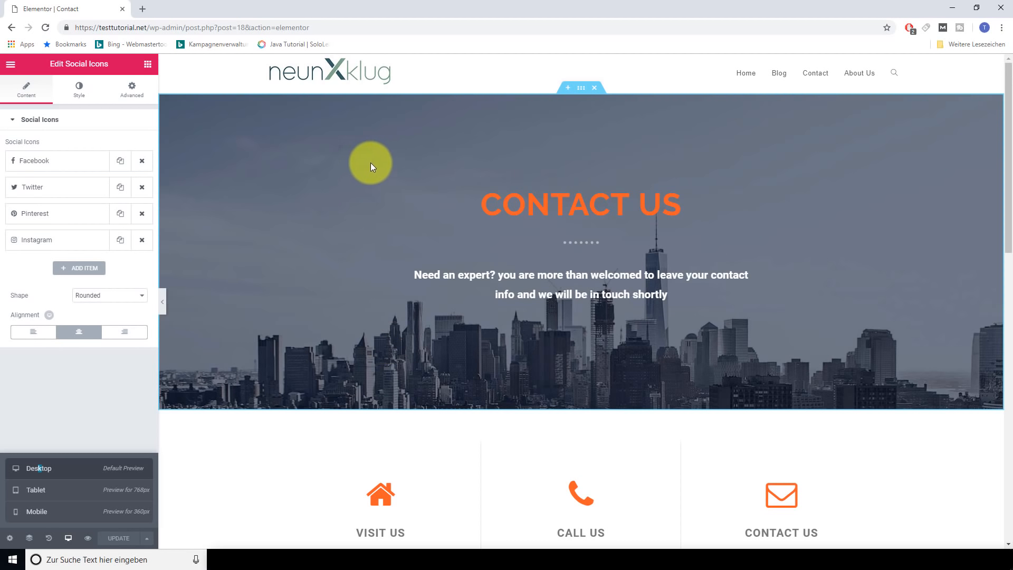
right_click(745, 76)
click(764, 84)
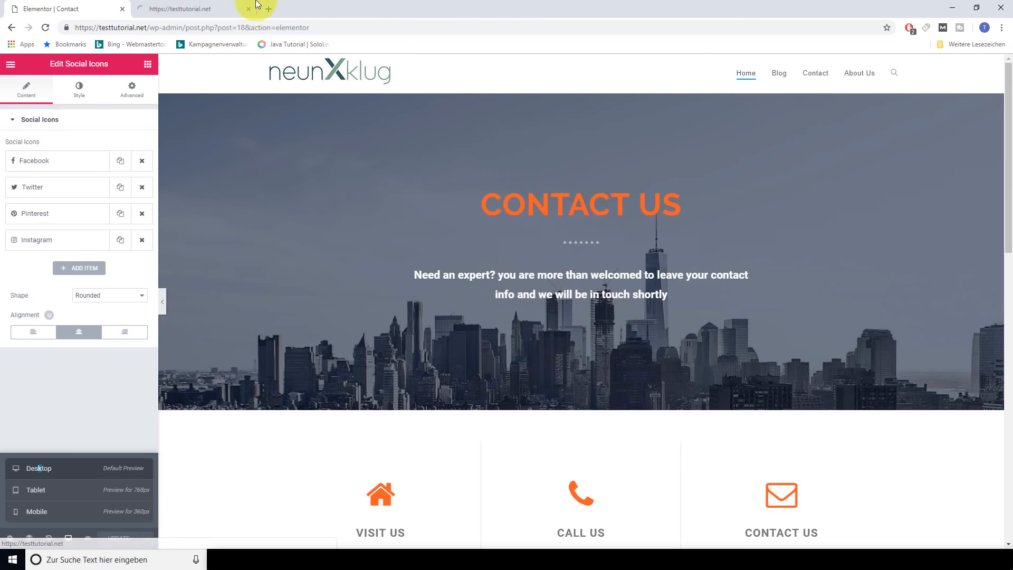
click(227, 8)
scroll(574, 216, down, 10)
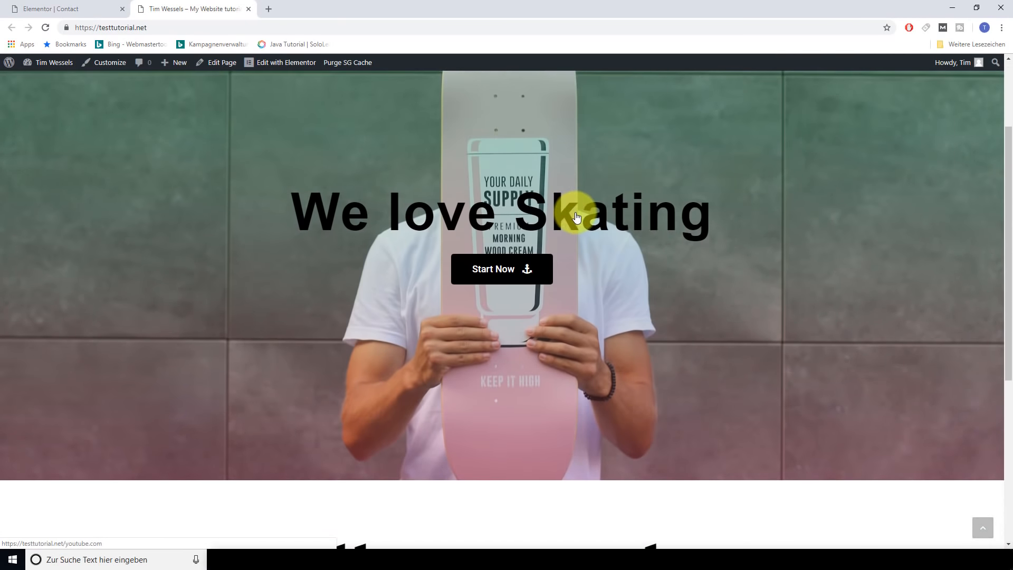
scroll(571, 215, up, 10)
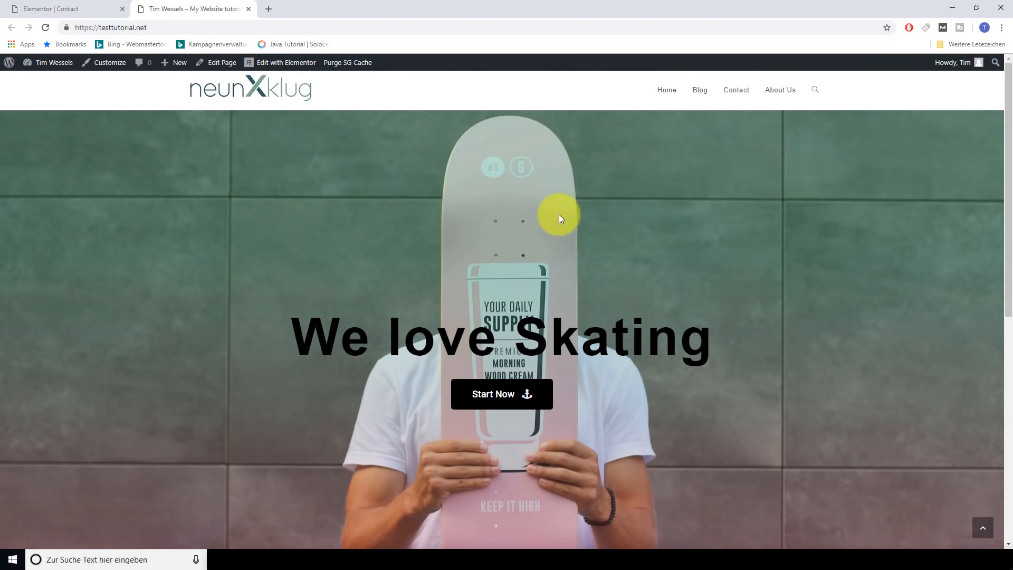
click(111, 8)
click(244, 5)
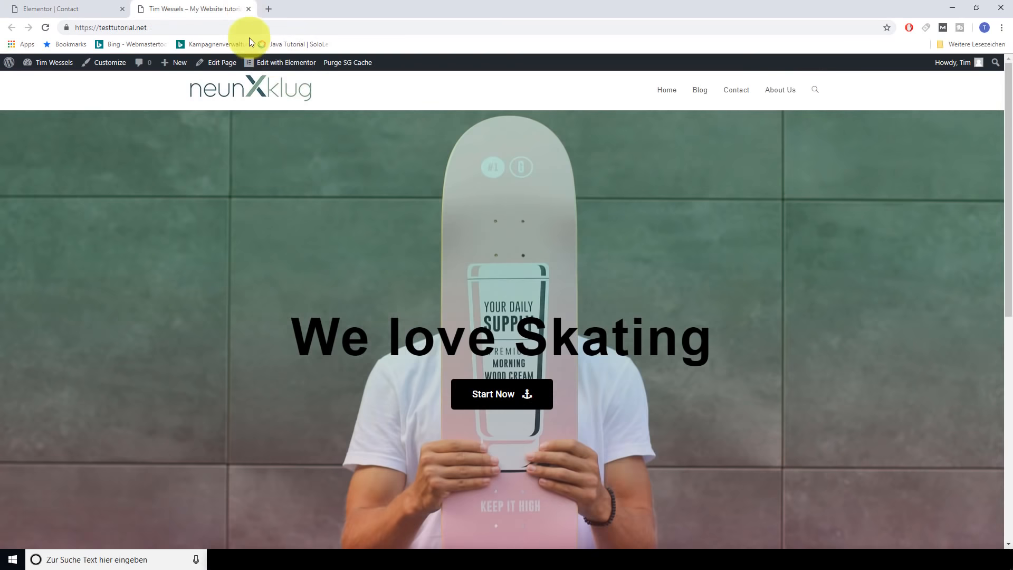
click(247, 7)
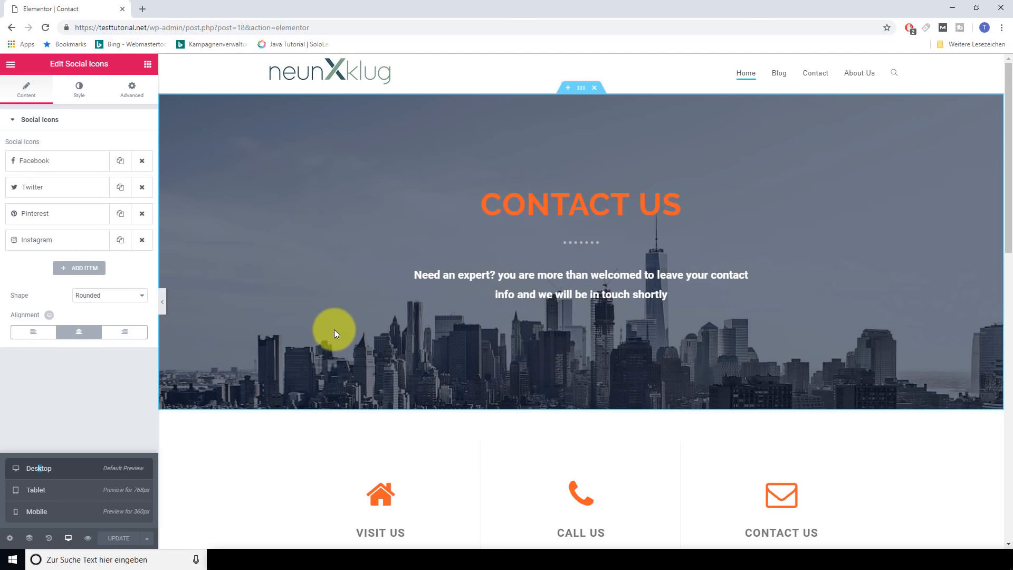
scroll(245, 454, down, 5)
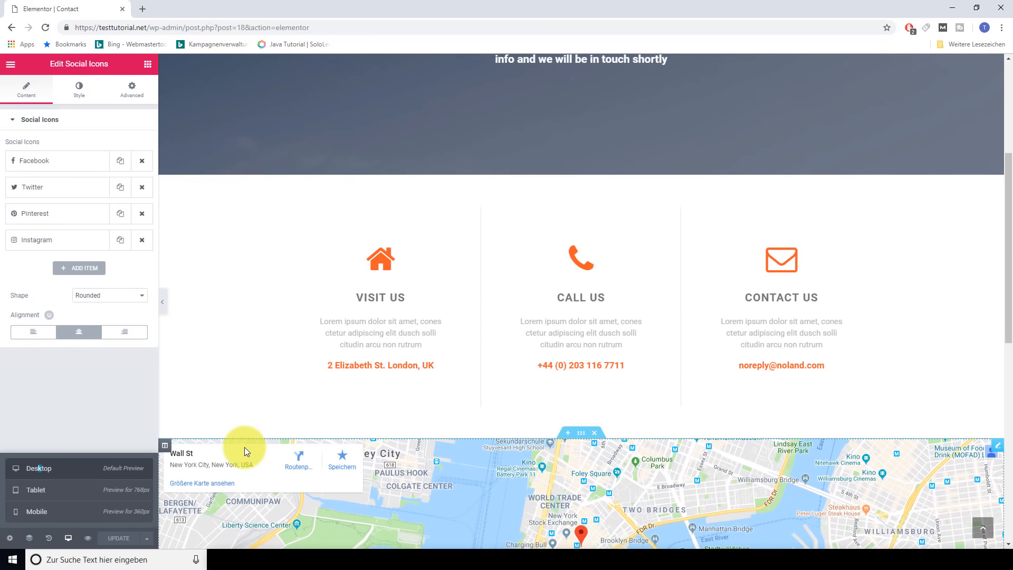
scroll(246, 448, up, 4)
scroll(249, 444, up, 1)
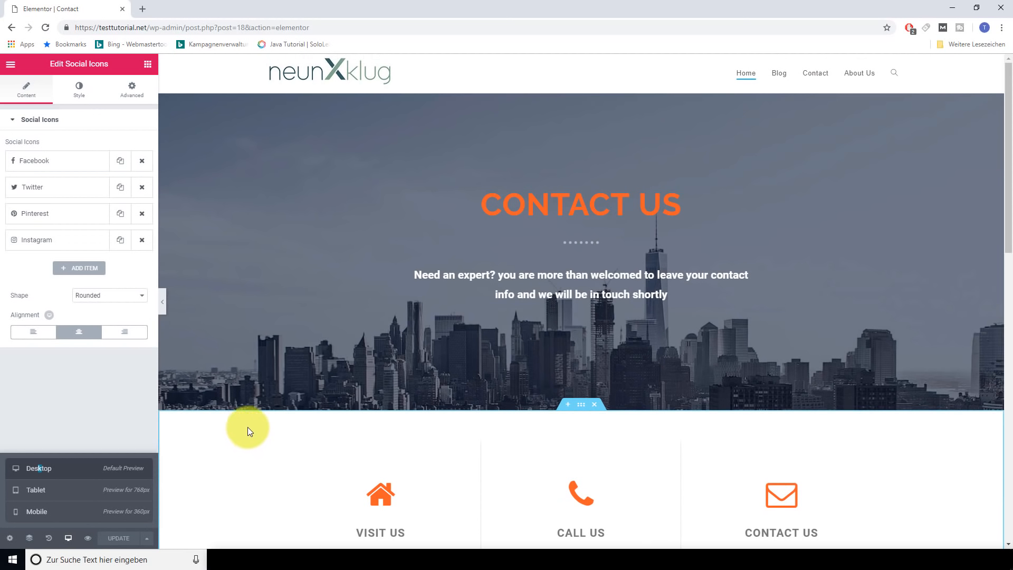